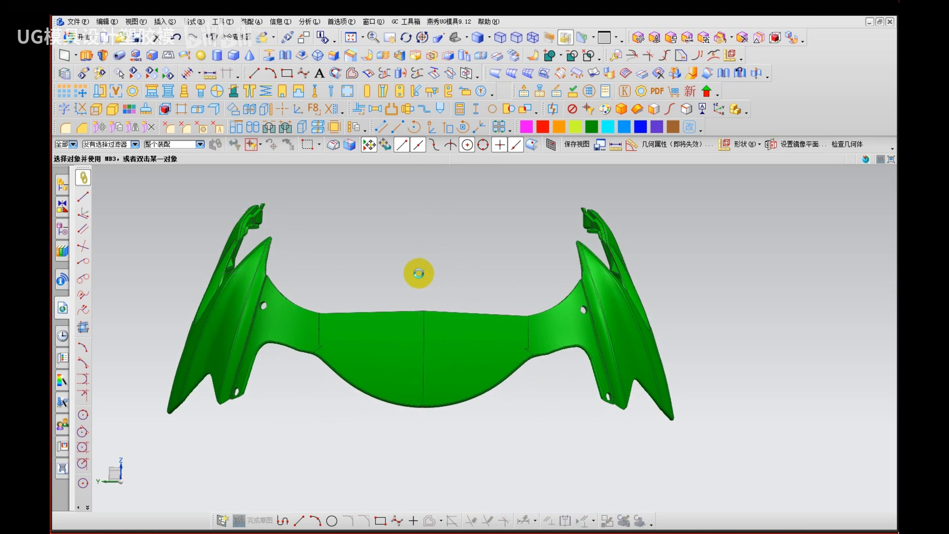
Step: Examine the part from its outer and inner sides, including the ribbed screw boss inside the wing
{"action": "mouse_move", "coordinate": [418, 271]}
{"action": "middle_mouse_down"}
{"action": "mouse_move", "coordinate": [423, 282]}
{"action": "mouse_move", "coordinate": [374, 327]}
{"action": "mouse_move", "coordinate": [379, 305]}
{"action": "mouse_move", "coordinate": [409, 292]}
{"action": "mouse_move", "coordinate": [421, 222]}
{"action": "mouse_move", "coordinate": [410, 200]}
{"action": "mouse_move", "coordinate": [420, 324]}
{"action": "mouse_move", "coordinate": [407, 330]}
{"action": "middle_mouse_up"}
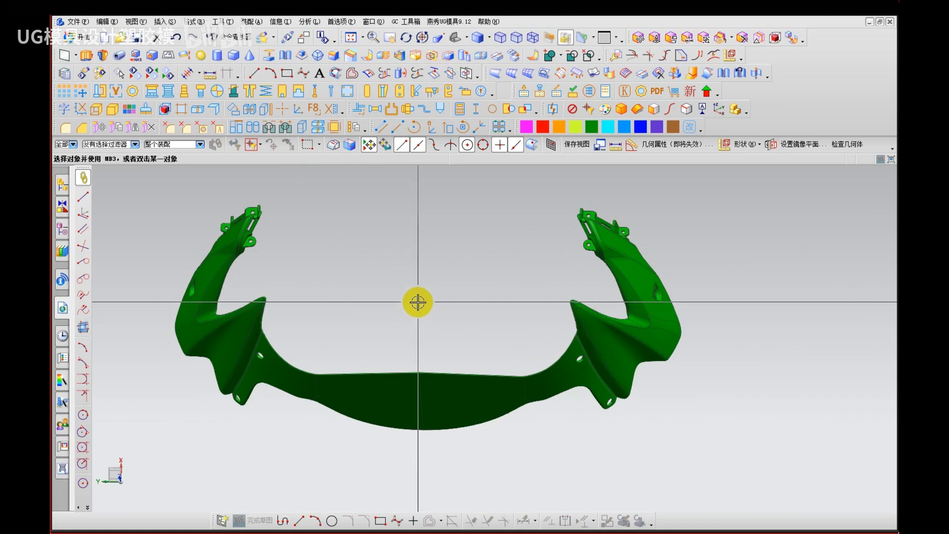
{"action": "middle_click_drag", "start_coordinate": [417, 313], "coordinate": [387, 207]}
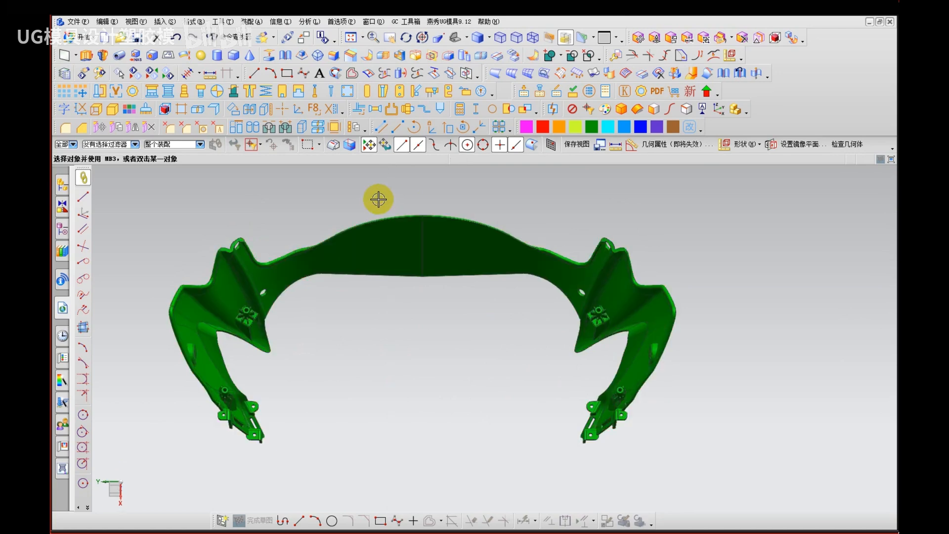
{"action": "key", "text": "F8"}
{"action": "scroll", "coordinate": [270, 343], "scroll_direction": "up", "scroll_amount": 1}
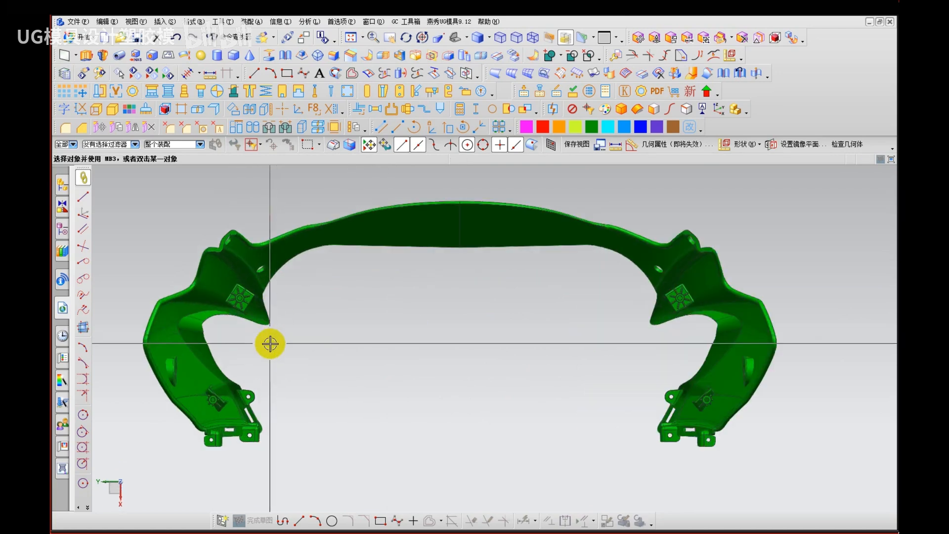
{"action": "middle_click_drag", "start_coordinate": [270, 344], "coordinate": [261, 292]}
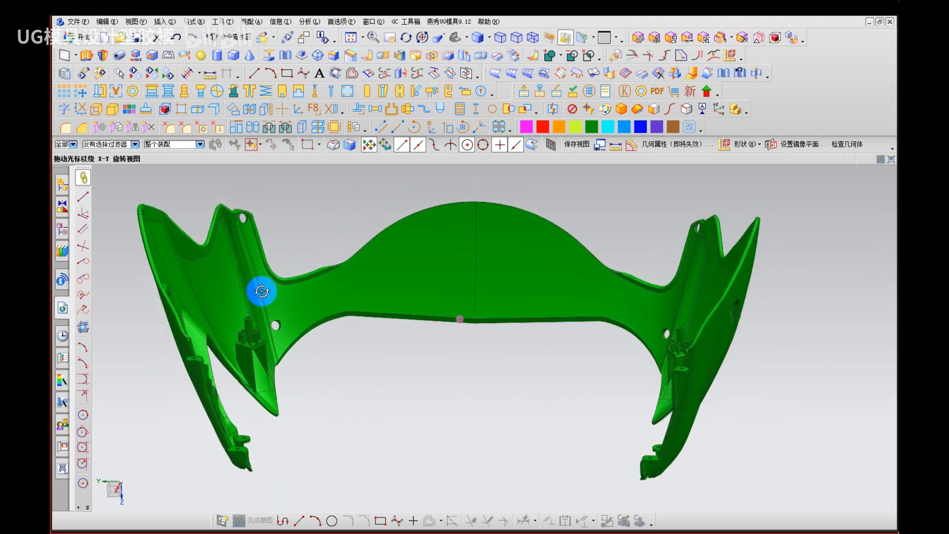
{"action": "scroll", "coordinate": [240, 371], "scroll_direction": "up", "scroll_amount": 5}
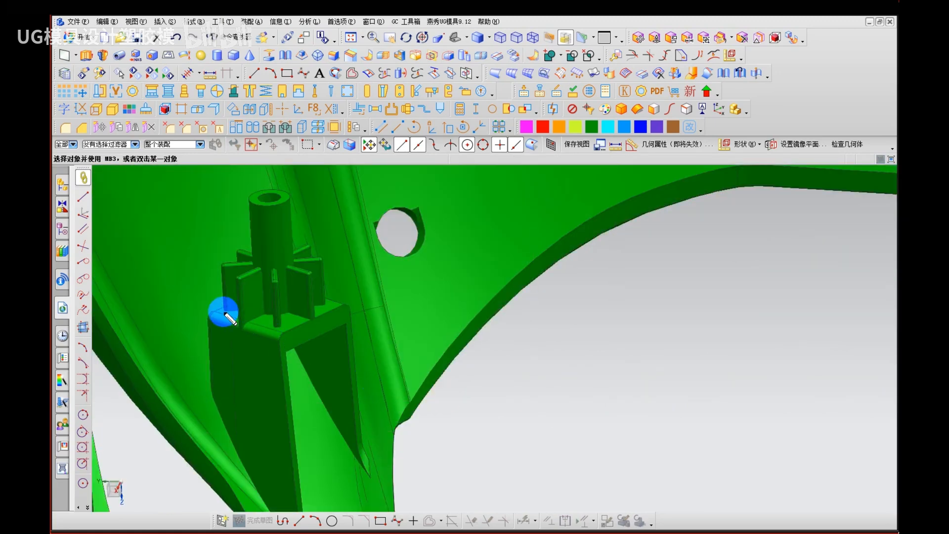
{"action": "left_click_drag", "start_coordinate": [266, 320], "coordinate": [259, 322]}
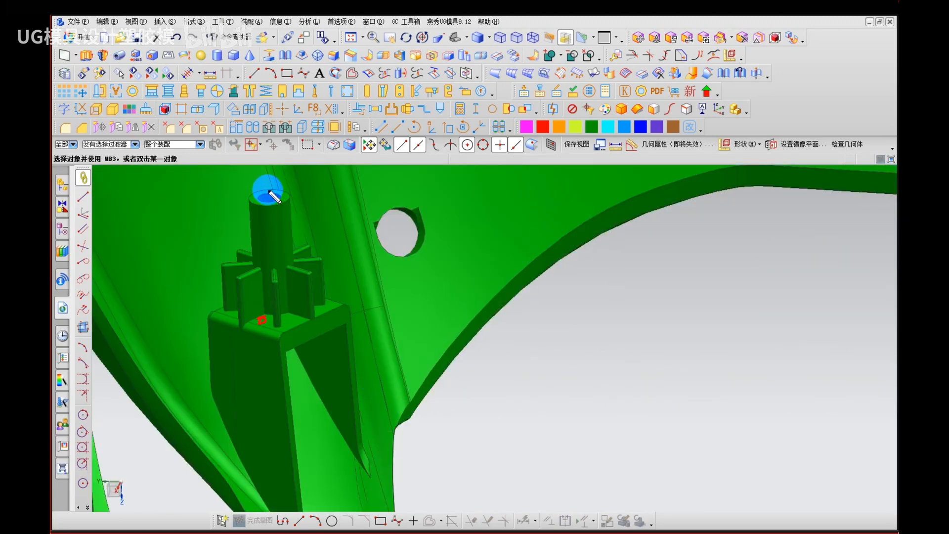
{"action": "mouse_move", "coordinate": [251, 188]}
{"action": "left_mouse_down"}
{"action": "mouse_move", "coordinate": [294, 212]}
{"action": "mouse_move", "coordinate": [267, 200]}
{"action": "mouse_move", "coordinate": [289, 200]}
{"action": "left_mouse_up"}
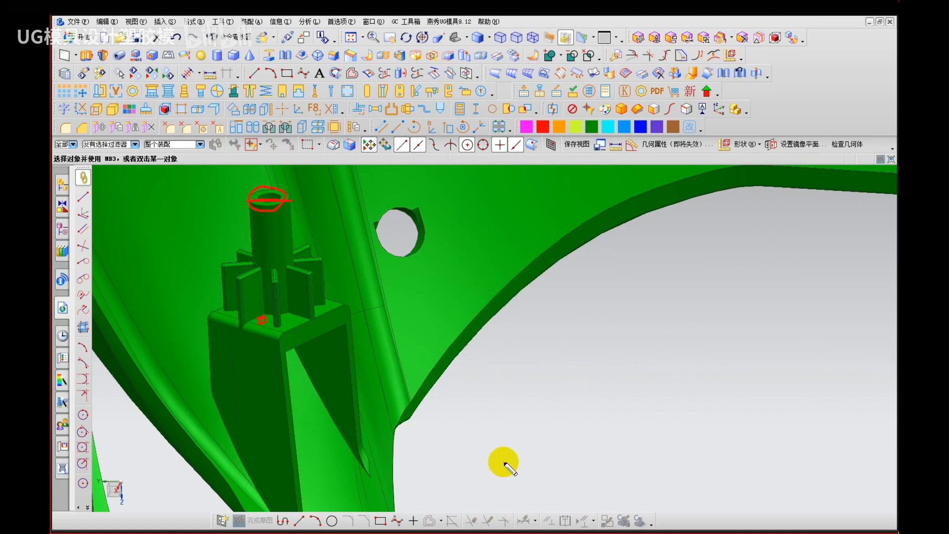
{"action": "key", "text": "Escape"}
{"action": "scroll", "coordinate": [464, 397], "scroll_direction": "down", "scroll_amount": 8}
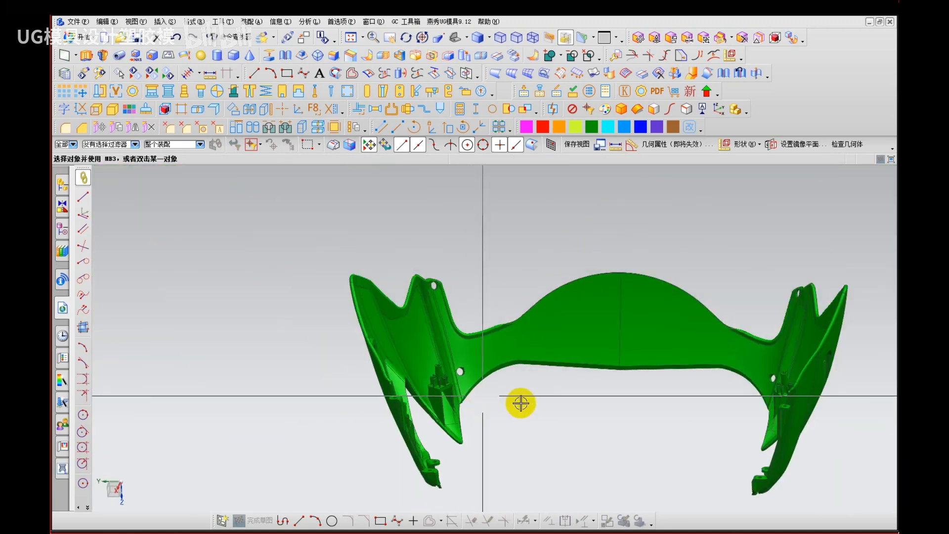
{"action": "scroll", "coordinate": [538, 407], "scroll_direction": "down", "scroll_amount": 3}
{"action": "middle_click_drag", "start_coordinate": [559, 411], "coordinate": [449, 277]}
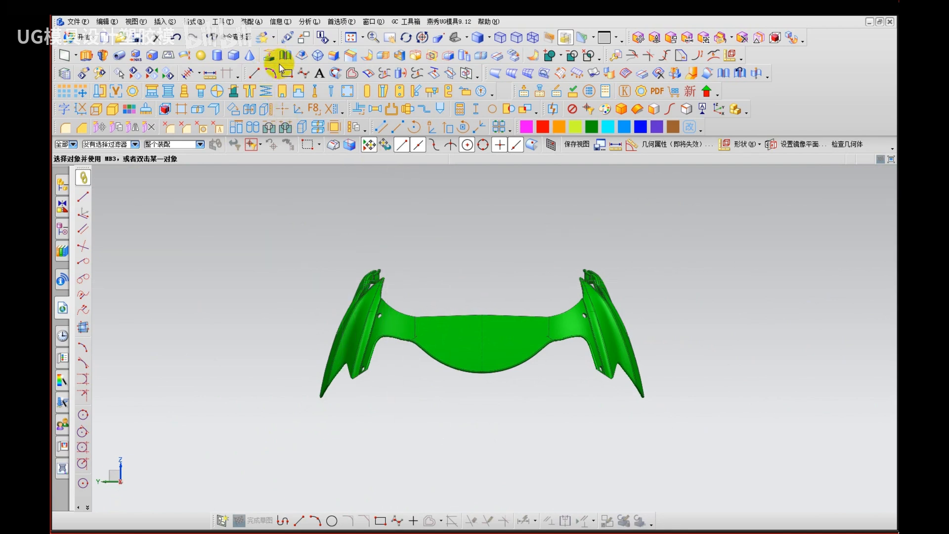
Step: Start a face slope analysis with the Z axis as the reference vector
{"action": "left_click", "coordinate": [310, 22]}
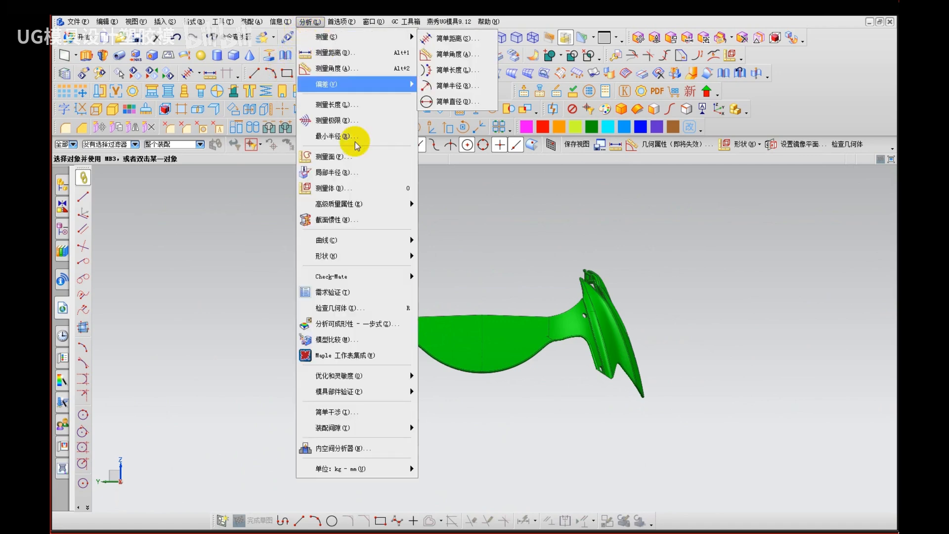
{"action": "mouse_move", "coordinate": [375, 263]}
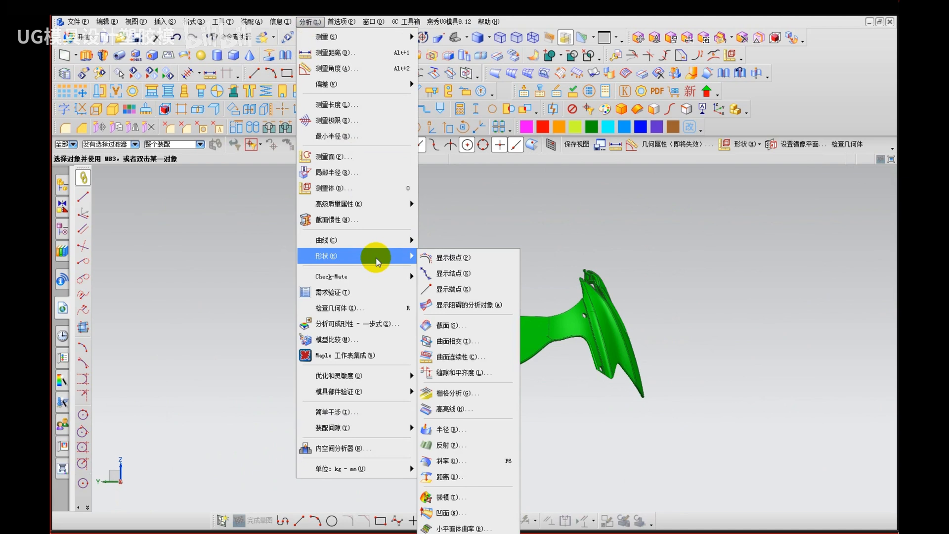
{"action": "left_click", "coordinate": [462, 466]}
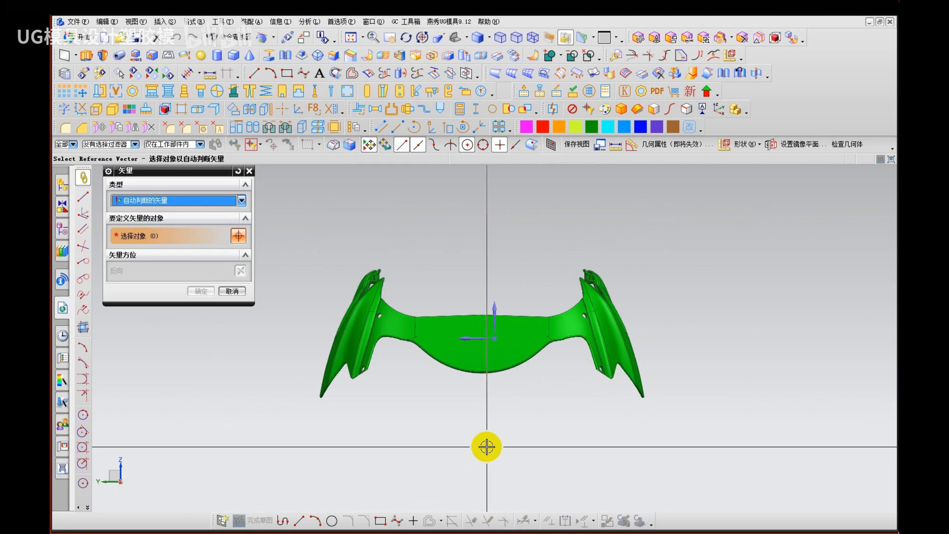
{"action": "left_click", "coordinate": [497, 305]}
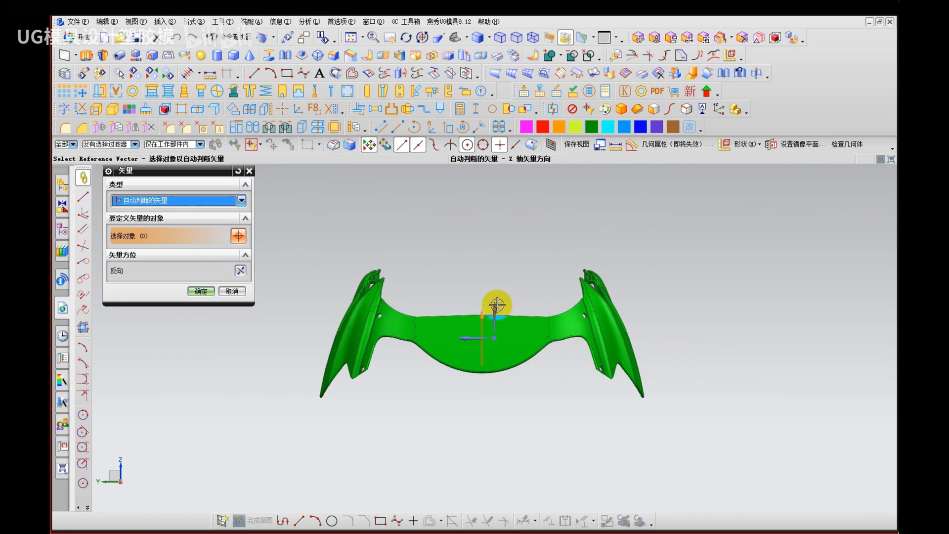
{"action": "middle_click", "coordinate": [327, 316]}
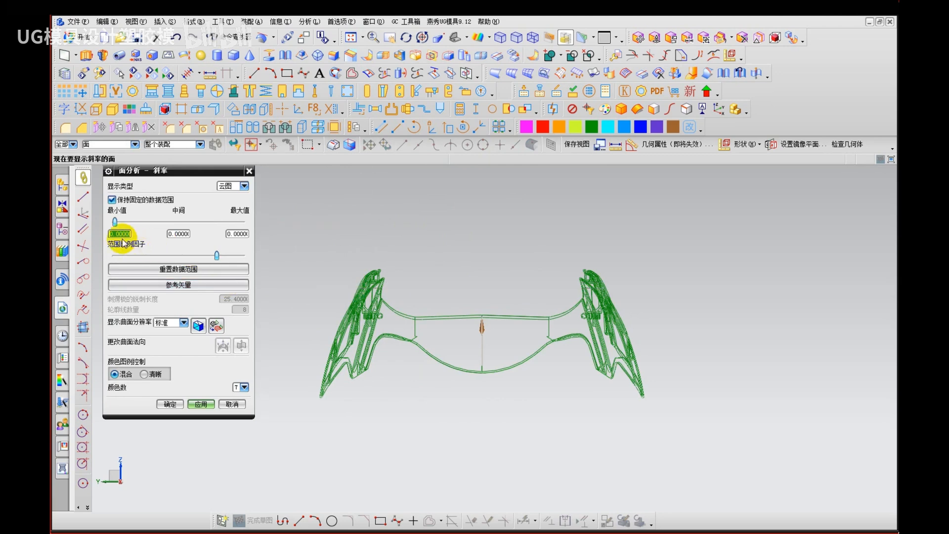
Step: Set the slope analysis data range to a minimum of -0.1 and a maximum of 0.1
{"action": "type", "text": "-0.1"}
{"action": "key", "text": "Tab"}
{"action": "type", "text": "0.1"}
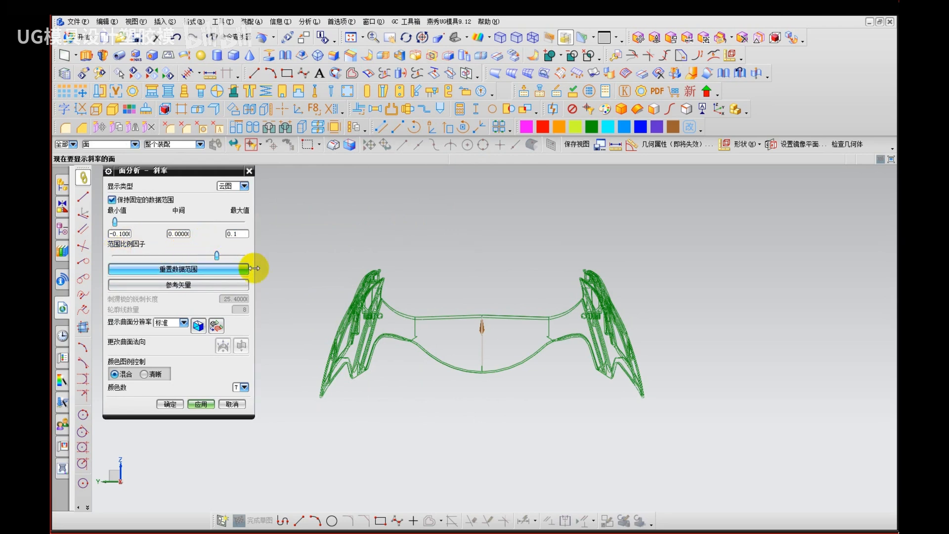
{"action": "left_click_drag", "start_coordinate": [231, 215], "coordinate": [245, 234]}
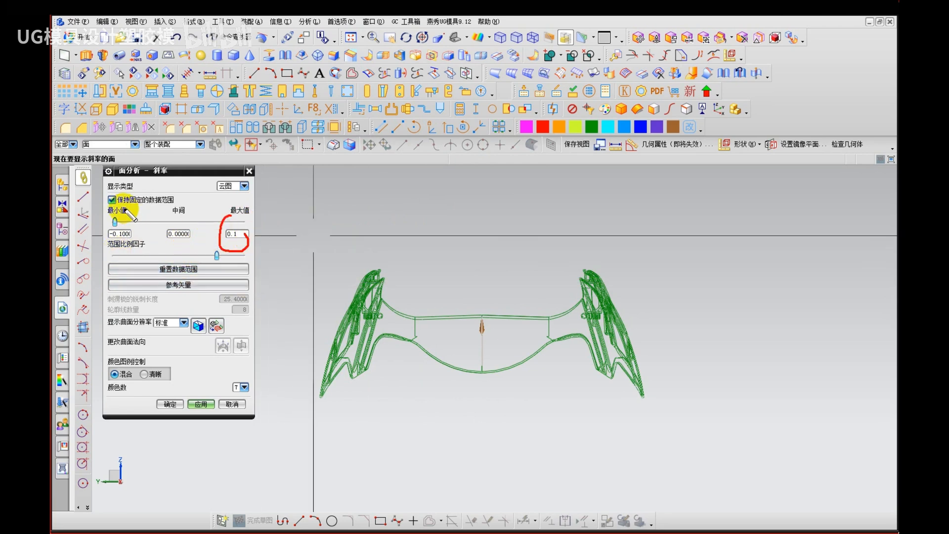
{"action": "left_click_drag", "start_coordinate": [118, 209], "coordinate": [137, 228]}
{"action": "left_click_drag", "start_coordinate": [482, 333], "coordinate": [476, 255]}
{"action": "left_click_drag", "start_coordinate": [469, 273], "coordinate": [494, 264]}
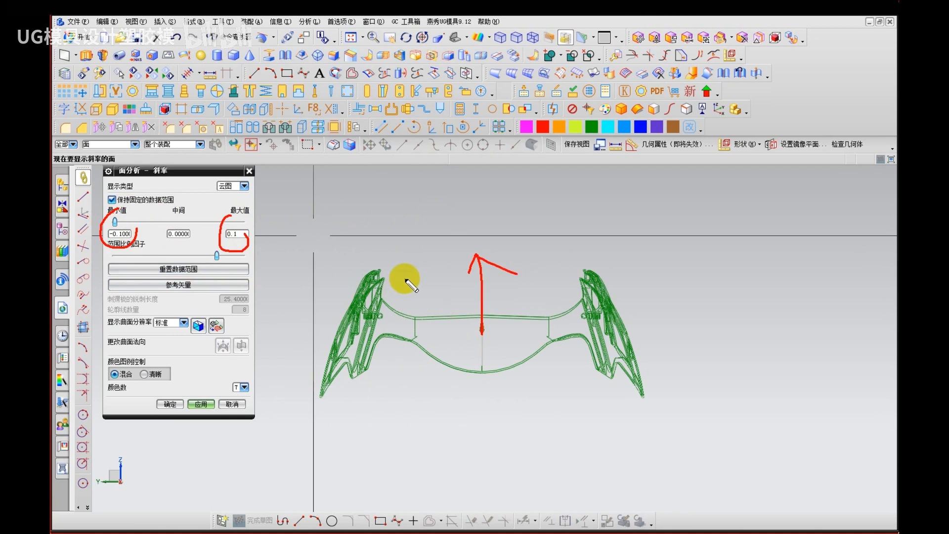
{"action": "key", "text": "Escape"}
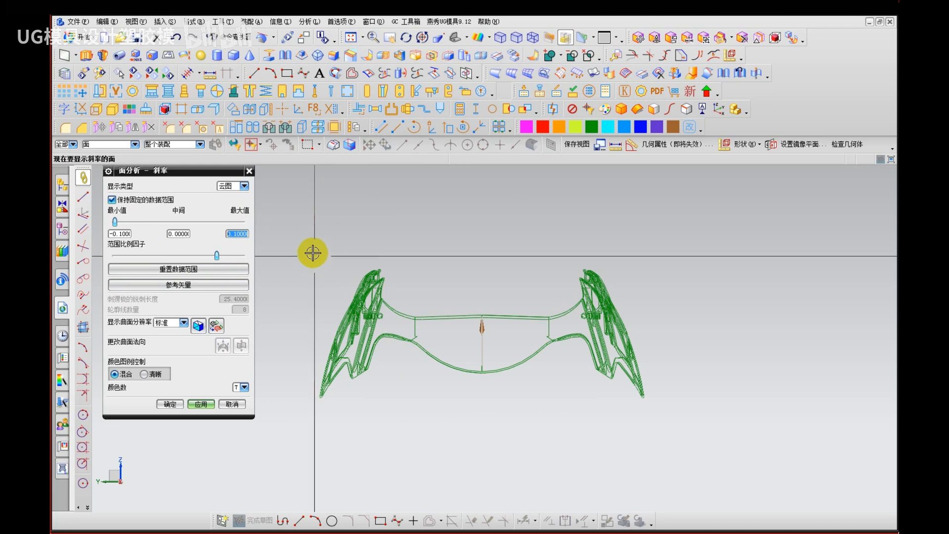
Step: Select all faces of the part and run the slope analysis on them
{"action": "mouse_move", "coordinate": [313, 253]}
{"action": "left_mouse_down"}
{"action": "mouse_move", "coordinate": [369, 296]}
{"action": "mouse_move", "coordinate": [544, 390]}
{"action": "mouse_move", "coordinate": [626, 403]}
{"action": "mouse_move", "coordinate": [657, 419]}
{"action": "left_mouse_up"}
{"action": "left_click_drag", "start_coordinate": [665, 308], "coordinate": [616, 338]}
{"action": "left_click_drag", "start_coordinate": [624, 312], "coordinate": [640, 340]}
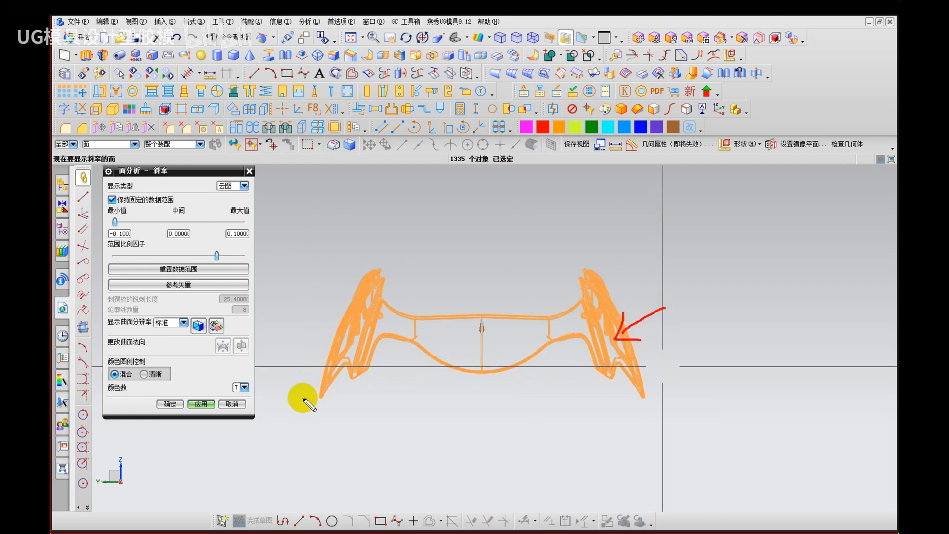
{"action": "key", "text": "Escape"}
{"action": "left_click", "coordinate": [176, 405]}
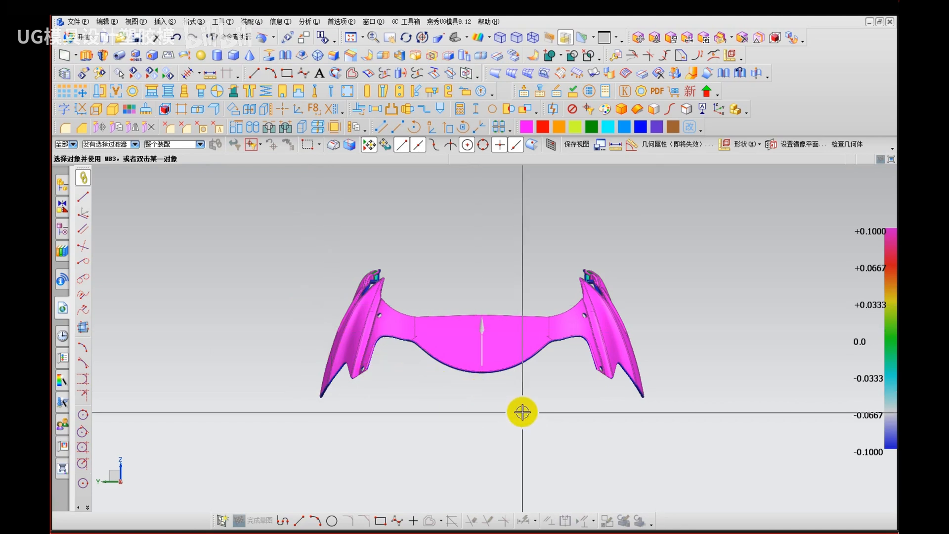
{"action": "mouse_move", "coordinate": [513, 381]}
{"action": "middle_mouse_down"}
{"action": "mouse_move", "coordinate": [510, 325]}
{"action": "mouse_move", "coordinate": [508, 373]}
{"action": "mouse_move", "coordinate": [471, 435]}
{"action": "middle_mouse_up"}
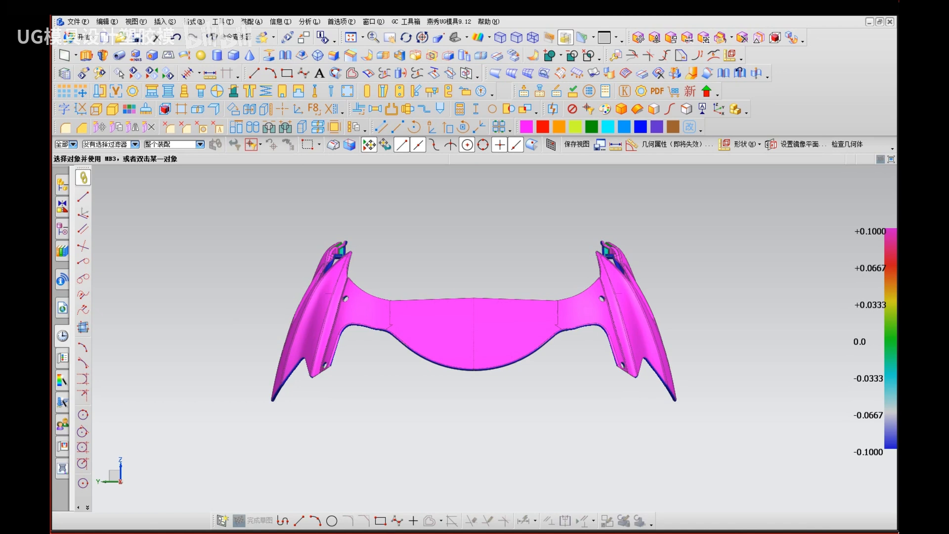
{"action": "left_click_drag", "start_coordinate": [169, 204], "coordinate": [169, 241]}
{"action": "left_click_drag", "start_coordinate": [165, 197], "coordinate": [178, 247]}
{"action": "mouse_move", "coordinate": [195, 191]}
{"action": "left_mouse_down"}
{"action": "mouse_move", "coordinate": [234, 186]}
{"action": "mouse_move", "coordinate": [217, 271]}
{"action": "left_mouse_up"}
{"action": "left_click_drag", "start_coordinate": [221, 231], "coordinate": [267, 238]}
{"action": "left_click_drag", "start_coordinate": [270, 238], "coordinate": [280, 265]}
{"action": "left_click_drag", "start_coordinate": [120, 276], "coordinate": [365, 275]}
{"action": "left_click_drag", "start_coordinate": [519, 246], "coordinate": [519, 287]}
{"action": "left_click_drag", "start_coordinate": [508, 267], "coordinate": [535, 283]}
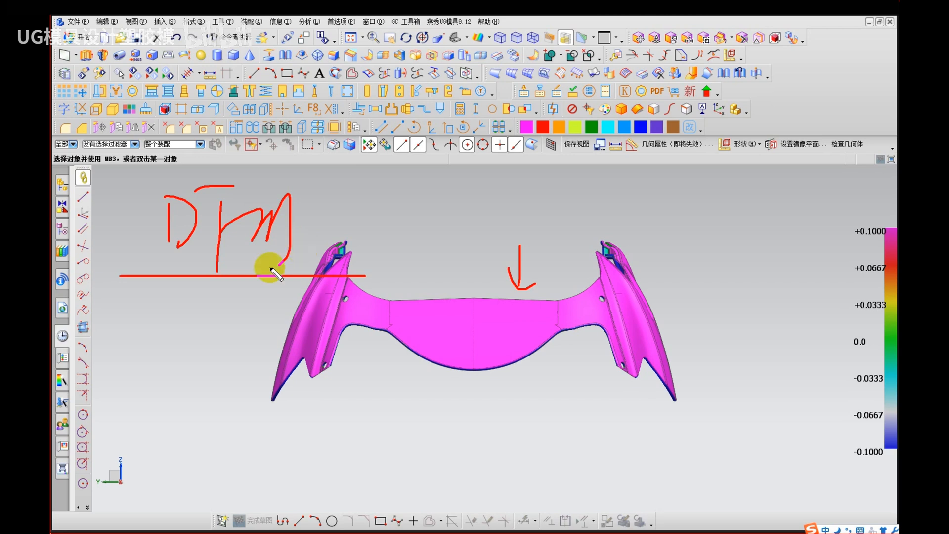
{"action": "left_click_drag", "start_coordinate": [132, 286], "coordinate": [318, 287]}
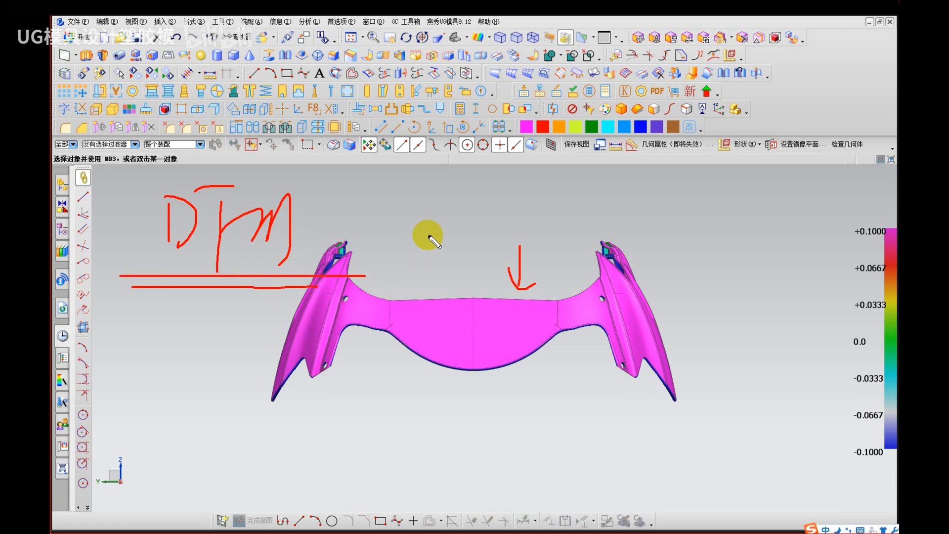
{"action": "left_click_drag", "start_coordinate": [400, 101], "coordinate": [422, 102]}
{"action": "key", "text": "Escape"}
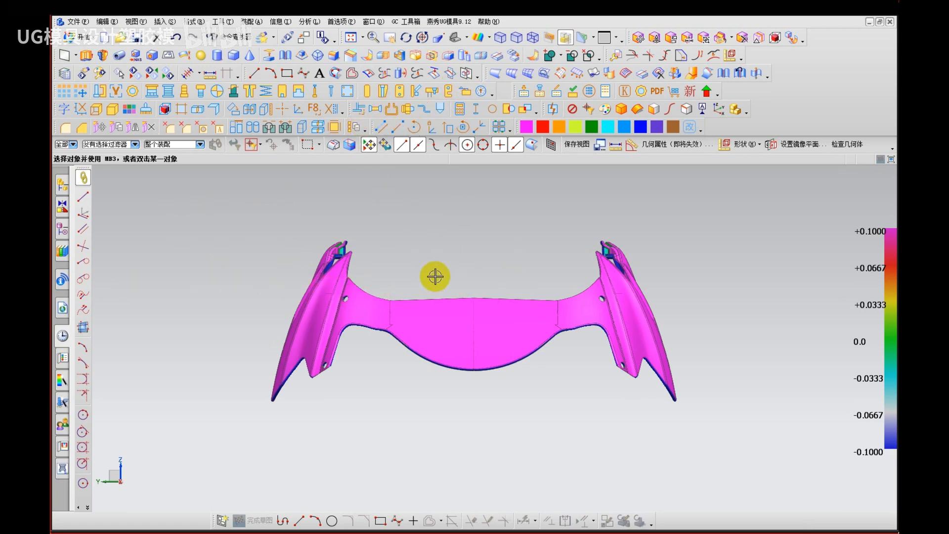
Step: Examine the slope colour transition along the lower rounded edge of the centre panel for the parting line
{"action": "scroll", "coordinate": [531, 387], "scroll_direction": "up", "scroll_amount": 5}
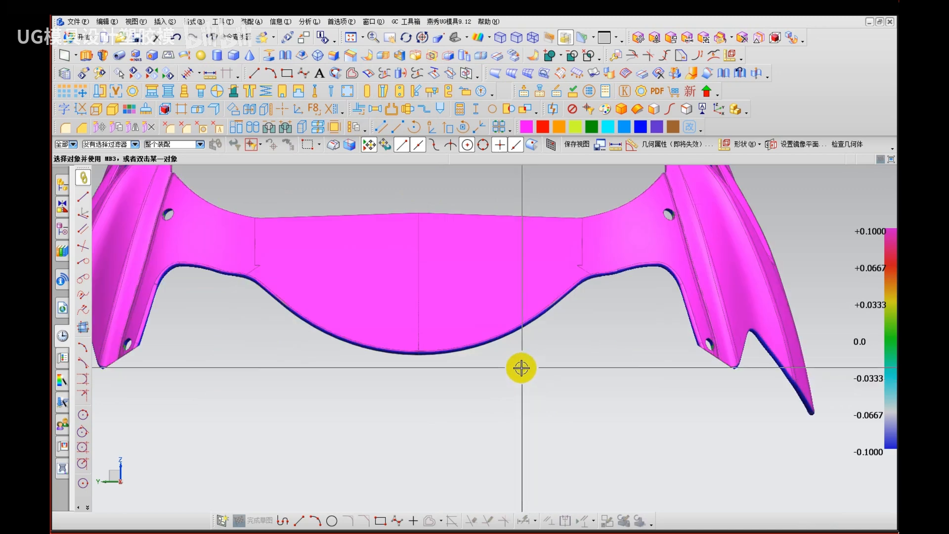
{"action": "scroll", "coordinate": [525, 388], "scroll_direction": "down", "scroll_amount": 3}
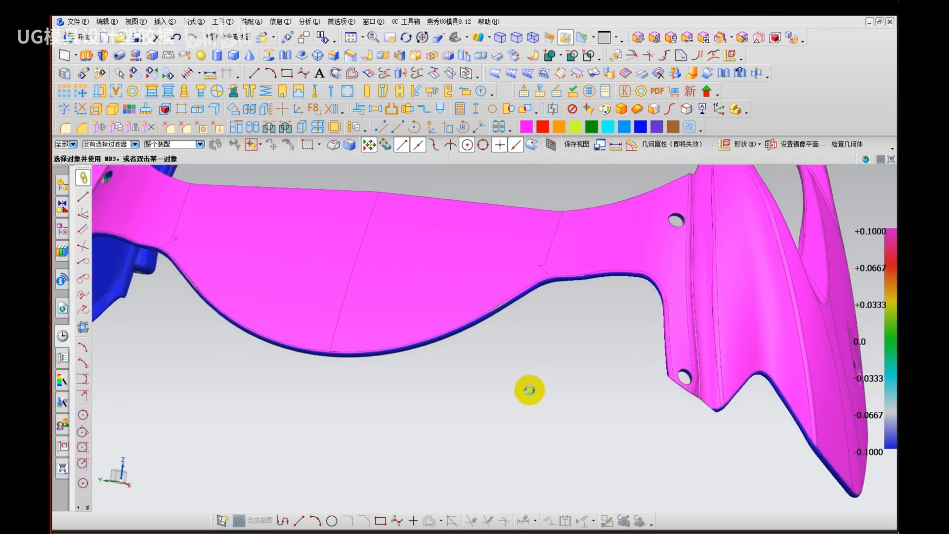
{"action": "scroll", "coordinate": [339, 367], "scroll_direction": "up", "scroll_amount": 6}
{"action": "scroll", "coordinate": [341, 365], "scroll_direction": "up", "scroll_amount": 2}
{"action": "key", "text": "ctrl+2"}
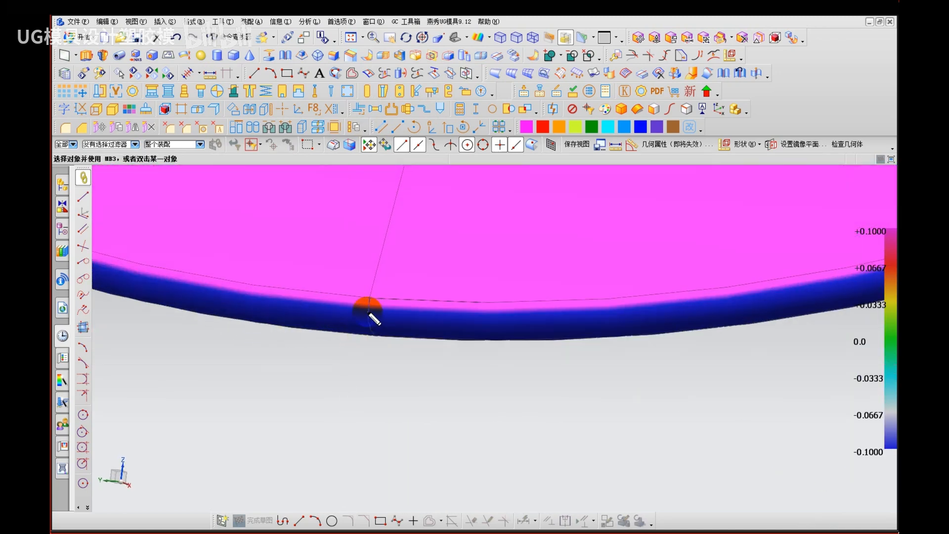
{"action": "left_click_drag", "start_coordinate": [369, 307], "coordinate": [562, 312]}
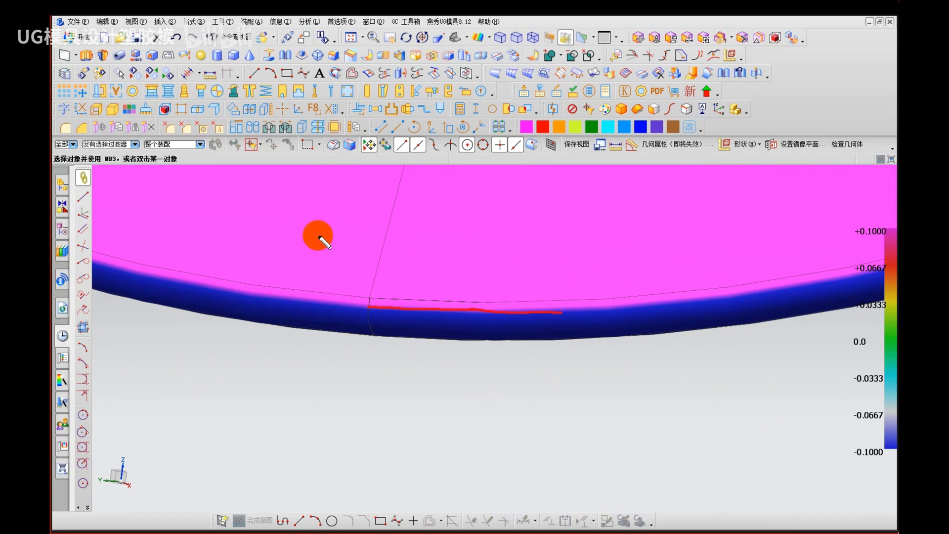
{"action": "key", "text": "Escape"}
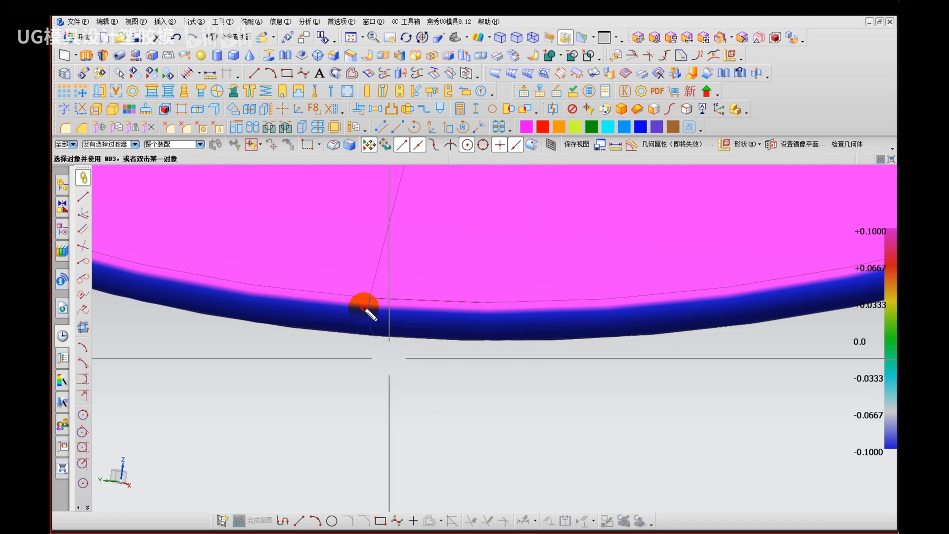
{"action": "left_click_drag", "start_coordinate": [365, 310], "coordinate": [477, 311]}
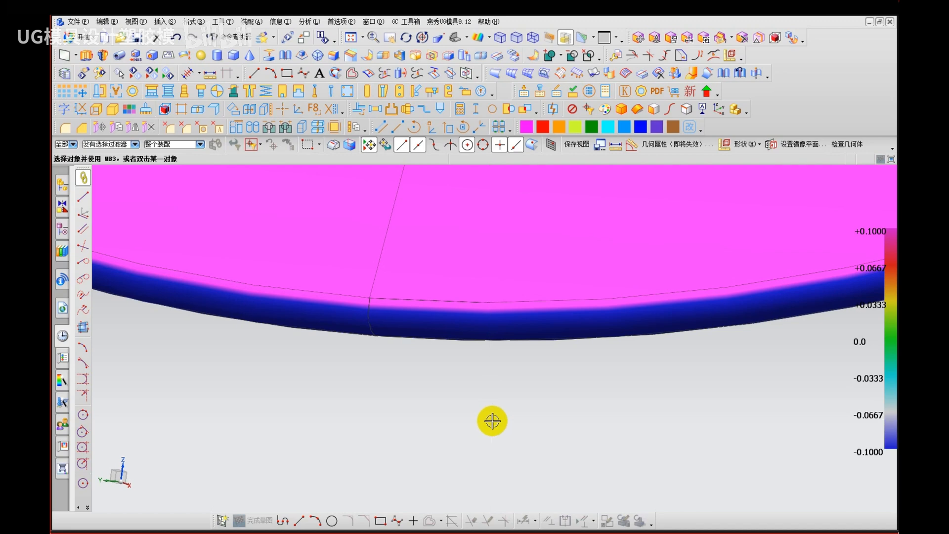
Step: Examine the slope colours across the outer surface and around the two screw bosses on the inner side of the wing
{"action": "scroll", "coordinate": [491, 421], "scroll_direction": "up", "scroll_amount": 5}
{"action": "scroll", "coordinate": [428, 425], "scroll_direction": "up", "scroll_amount": 3}
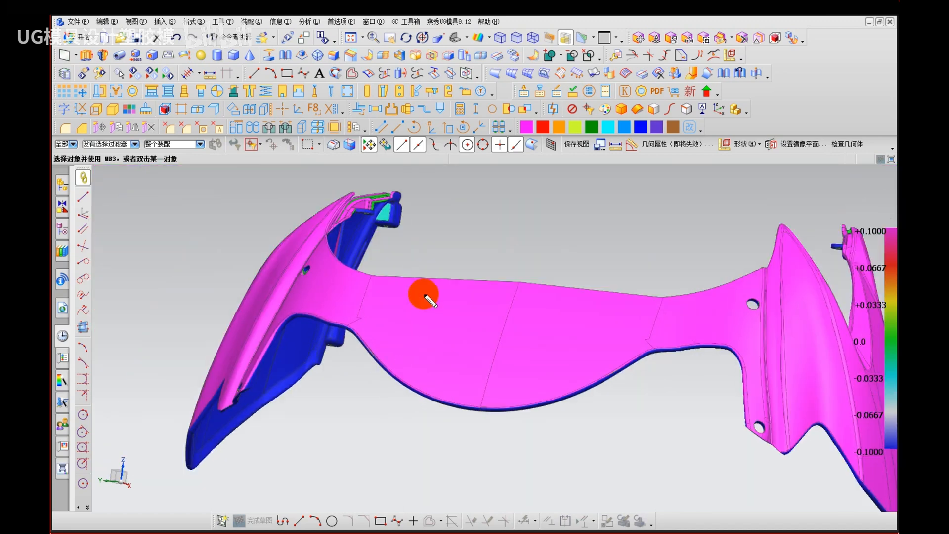
{"action": "mouse_move", "coordinate": [424, 293]}
{"action": "left_mouse_down"}
{"action": "mouse_move", "coordinate": [492, 324]}
{"action": "mouse_move", "coordinate": [767, 324]}
{"action": "mouse_move", "coordinate": [836, 373]}
{"action": "left_mouse_up"}
{"action": "mouse_move", "coordinate": [426, 316]}
{"action": "left_mouse_down"}
{"action": "mouse_move", "coordinate": [229, 305]}
{"action": "mouse_move", "coordinate": [196, 350]}
{"action": "left_mouse_up"}
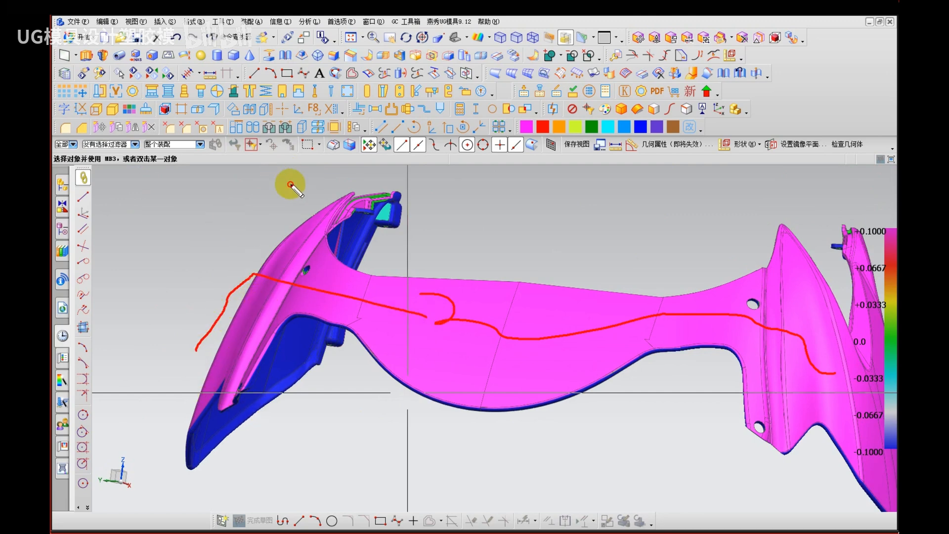
{"action": "mouse_move", "coordinate": [335, 394]}
{"action": "middle_mouse_down"}
{"action": "mouse_move", "coordinate": [351, 333]}
{"action": "mouse_move", "coordinate": [349, 287]}
{"action": "mouse_move", "coordinate": [322, 291]}
{"action": "mouse_move", "coordinate": [282, 341]}
{"action": "middle_mouse_up"}
{"action": "left_click_drag", "start_coordinate": [249, 341], "coordinate": [639, 294]}
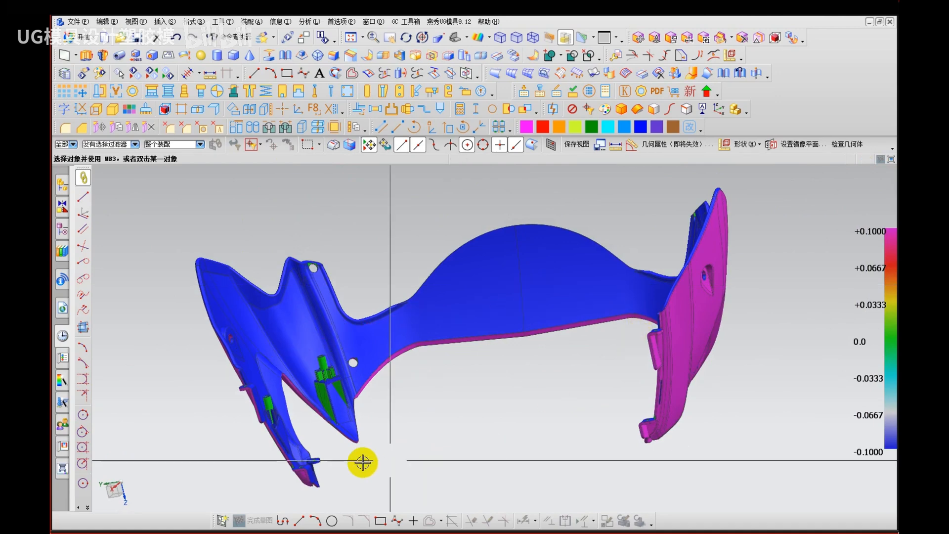
{"action": "scroll", "coordinate": [303, 381], "scroll_direction": "up", "scroll_amount": 5}
{"action": "mouse_move", "coordinate": [319, 352]}
{"action": "middle_mouse_down"}
{"action": "mouse_move", "coordinate": [307, 324]}
{"action": "mouse_move", "coordinate": [290, 322]}
{"action": "mouse_move", "coordinate": [345, 335]}
{"action": "middle_mouse_up"}
{"action": "mouse_move", "coordinate": [354, 319]}
{"action": "left_mouse_down"}
{"action": "mouse_move", "coordinate": [315, 324]}
{"action": "mouse_move", "coordinate": [368, 322]}
{"action": "left_mouse_up"}
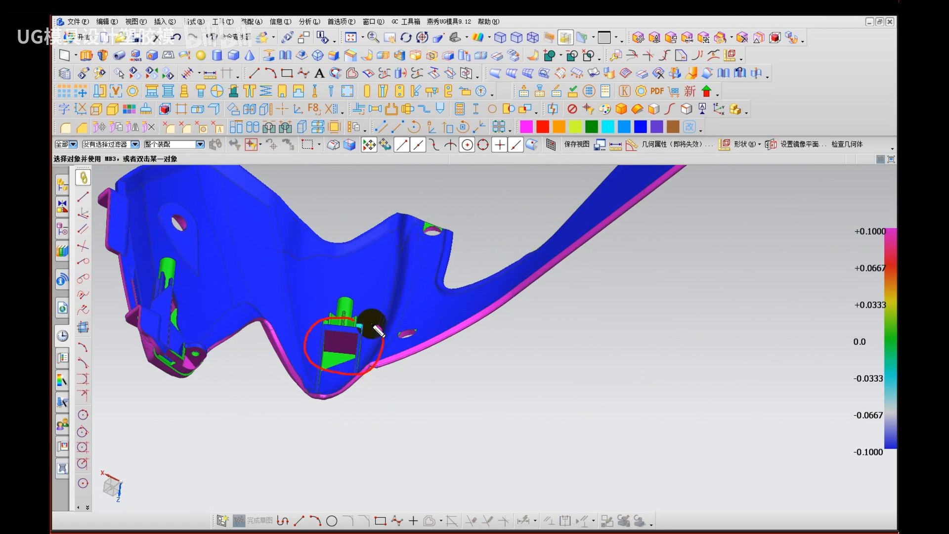
{"action": "mouse_move", "coordinate": [176, 287]}
{"action": "left_mouse_down"}
{"action": "mouse_move", "coordinate": [145, 323]}
{"action": "mouse_move", "coordinate": [174, 288]}
{"action": "left_mouse_up"}
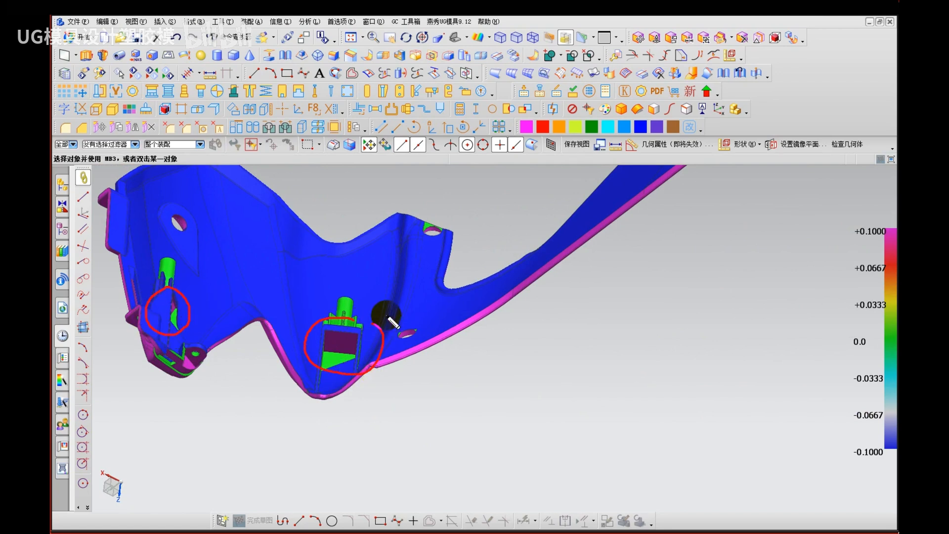
Step: Examine the rectangular pocket area below the screw boss on the inner side of the wing
{"action": "mouse_move", "coordinate": [384, 318]}
{"action": "left_mouse_down"}
{"action": "mouse_move", "coordinate": [405, 296]}
{"action": "mouse_move", "coordinate": [395, 316]}
{"action": "left_mouse_up"}
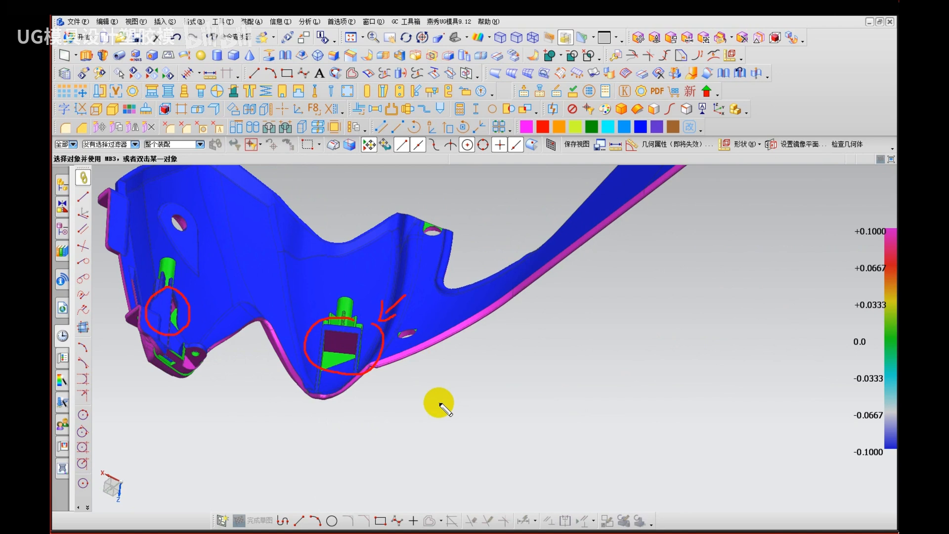
{"action": "key", "text": "Escape"}
{"action": "scroll", "coordinate": [455, 381], "scroll_direction": "down", "scroll_amount": 4}
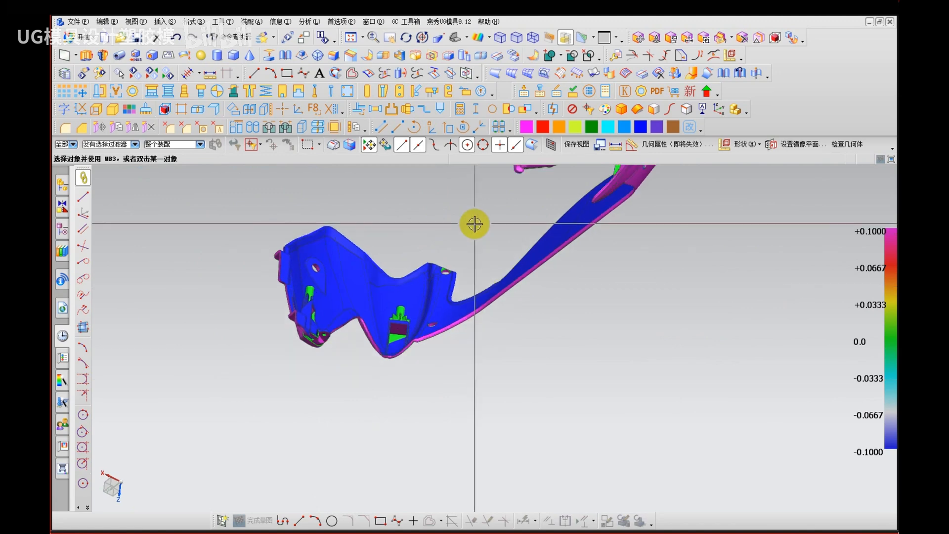
Step: Start extracting isocline curves from the part with the Z axis as the reference direction
{"action": "middle_click_drag", "start_coordinate": [475, 224], "coordinate": [435, 410]}
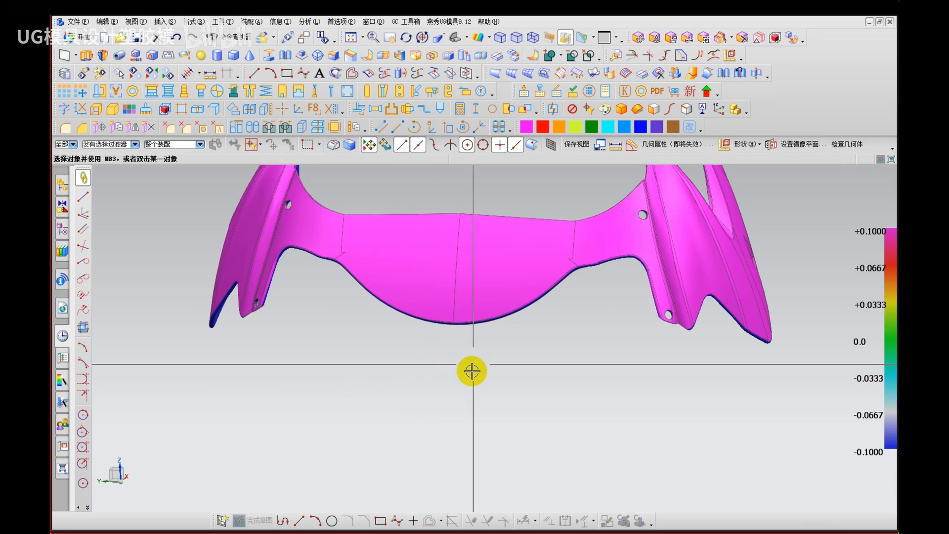
{"action": "left_click", "coordinate": [165, 22]}
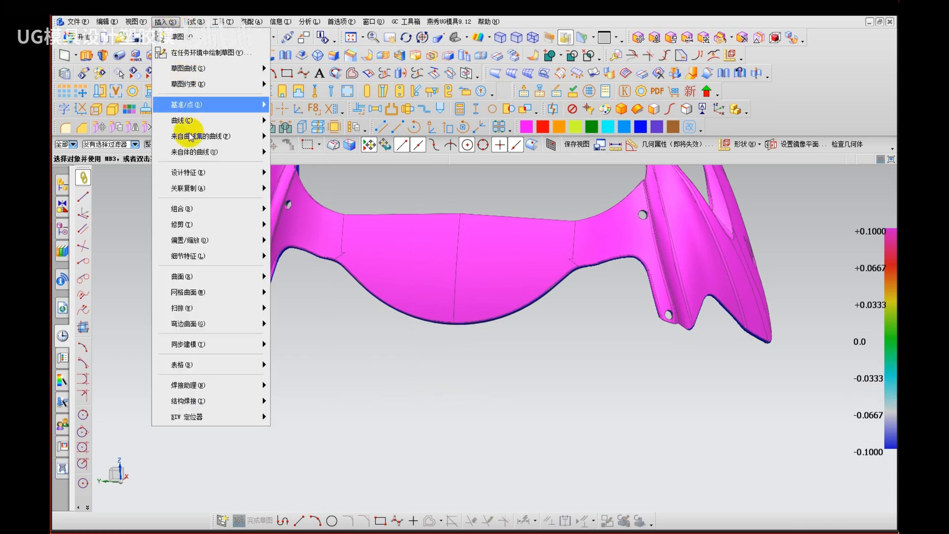
{"action": "mouse_move", "coordinate": [196, 155]}
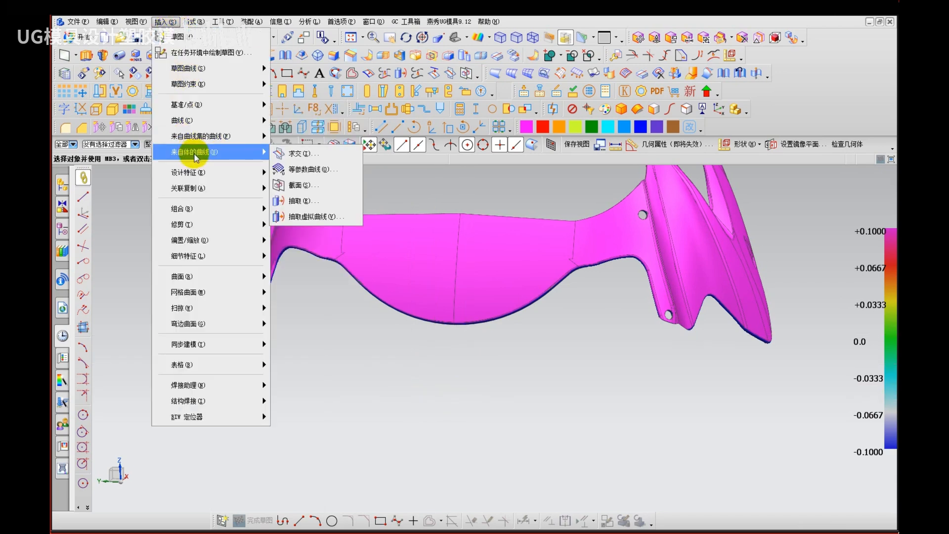
{"action": "left_click", "coordinate": [311, 203]}
{"action": "left_click", "coordinate": [183, 230]}
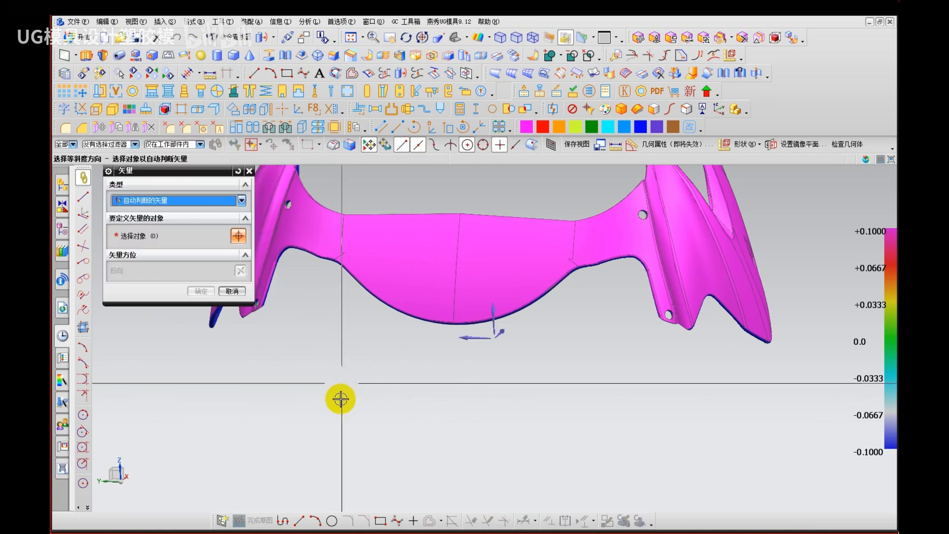
{"action": "middle_click_drag", "start_coordinate": [451, 447], "coordinate": [454, 449]}
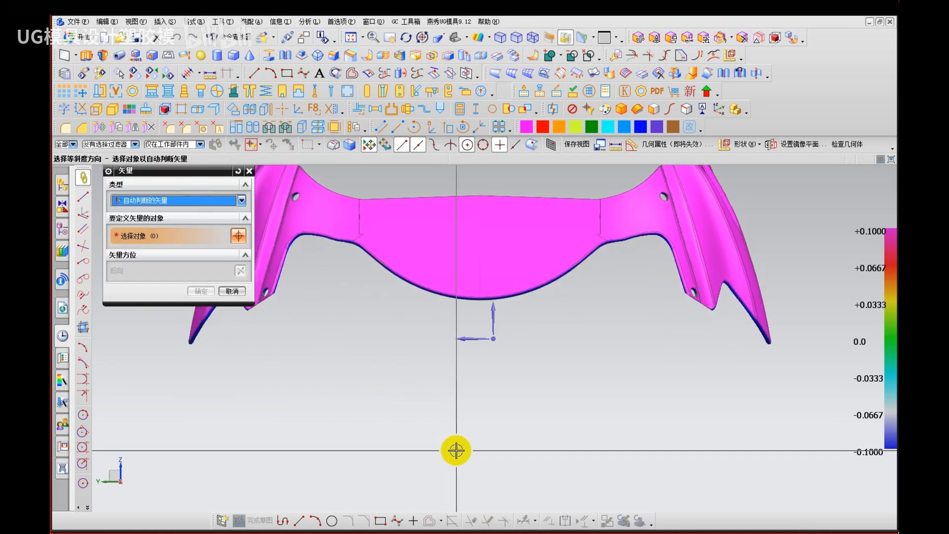
{"action": "left_click", "coordinate": [51, 316]}
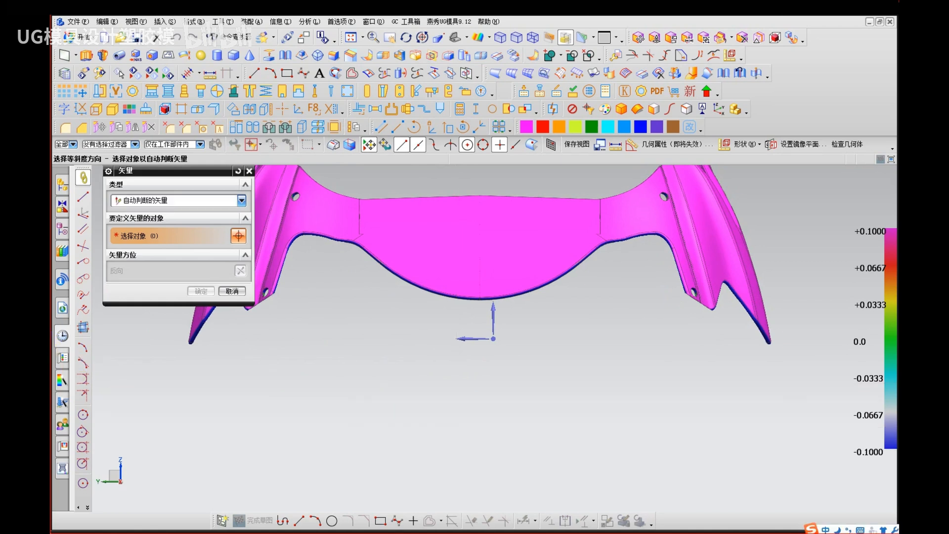
{"action": "type", "text": "tu"}
{"action": "key", "text": "space"}
{"action": "type", "text": "fang"}
{"action": "key", "text": "space"}
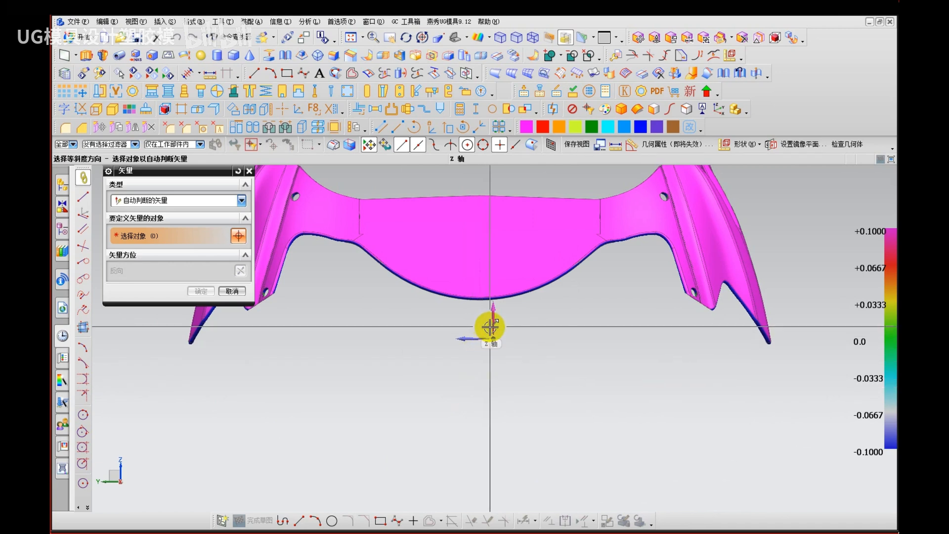
{"action": "left_click", "coordinate": [490, 327]}
{"action": "middle_click", "coordinate": [425, 425]}
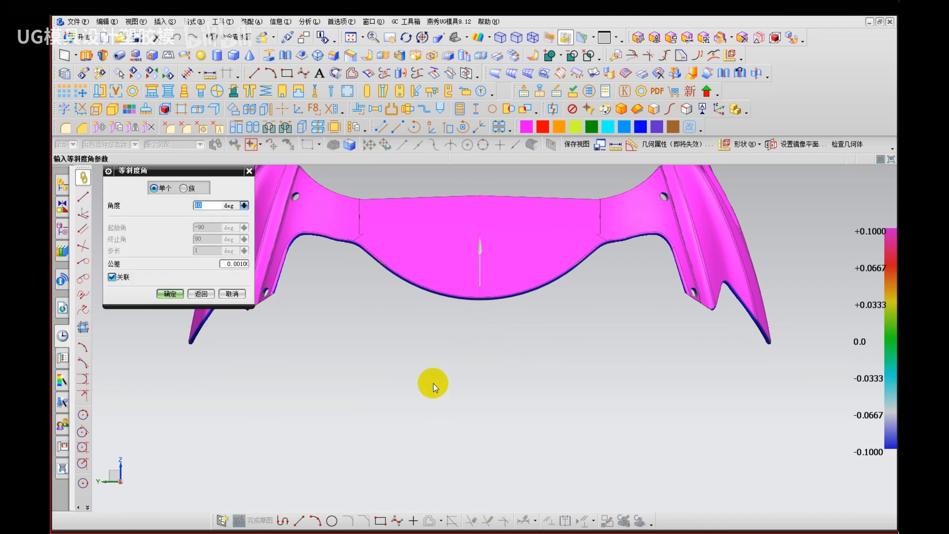
Step: Set the isocline to a single angle of 0 degrees
{"action": "left_click", "coordinate": [482, 266]}
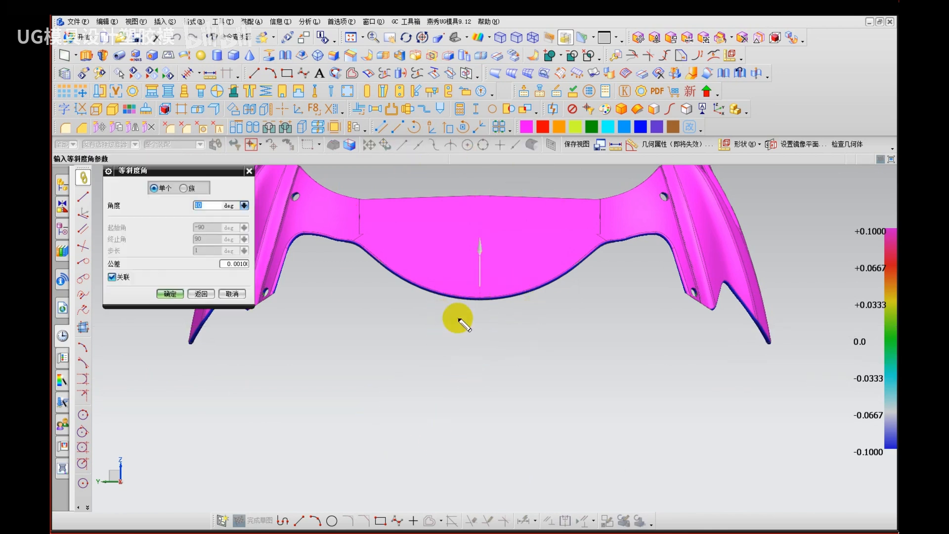
{"action": "mouse_move", "coordinate": [468, 278]}
{"action": "left_mouse_down"}
{"action": "mouse_move", "coordinate": [468, 160]}
{"action": "mouse_move", "coordinate": [487, 192]}
{"action": "left_mouse_up"}
{"action": "left_click_drag", "start_coordinate": [468, 162], "coordinate": [452, 204]}
{"action": "mouse_move", "coordinate": [200, 195]}
{"action": "left_mouse_down"}
{"action": "mouse_move", "coordinate": [188, 208]}
{"action": "mouse_move", "coordinate": [202, 195]}
{"action": "left_mouse_up"}
{"action": "key", "text": "Escape"}
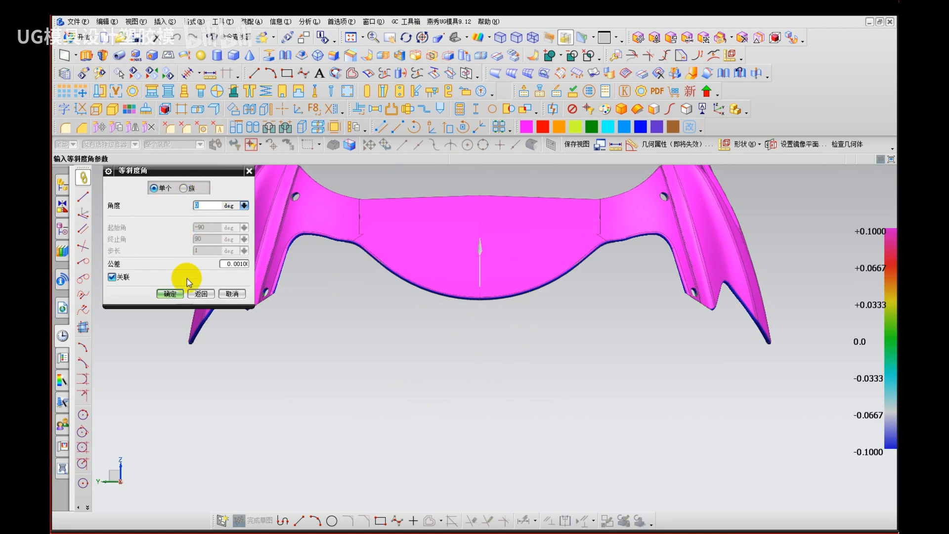
{"action": "left_click", "coordinate": [176, 295]}
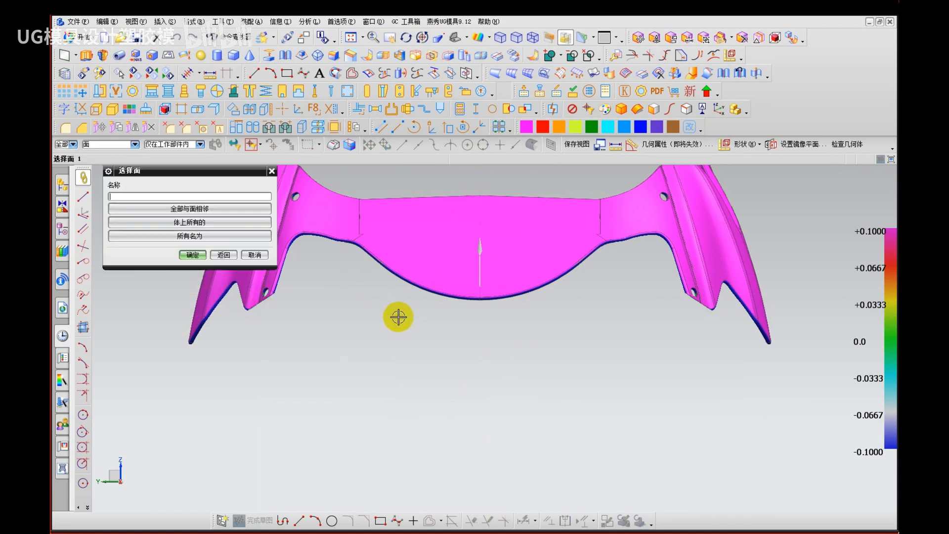
Step: Select all faces of the part body and generate the isocline curves on them
{"action": "left_click", "coordinate": [236, 226]}
{"action": "left_click", "coordinate": [498, 259]}
{"action": "scroll", "coordinate": [566, 381], "scroll_direction": "down", "scroll_amount": 1}
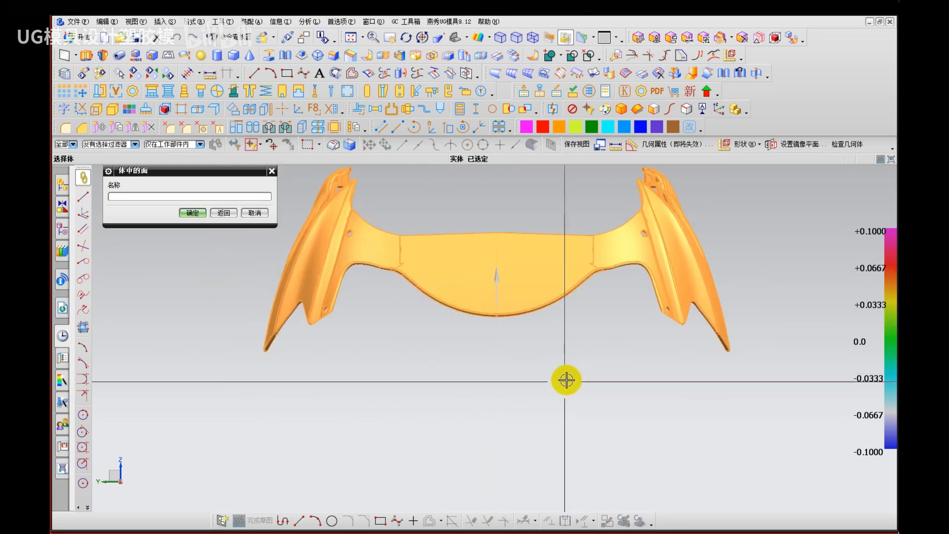
{"action": "left_click", "coordinate": [193, 213]}
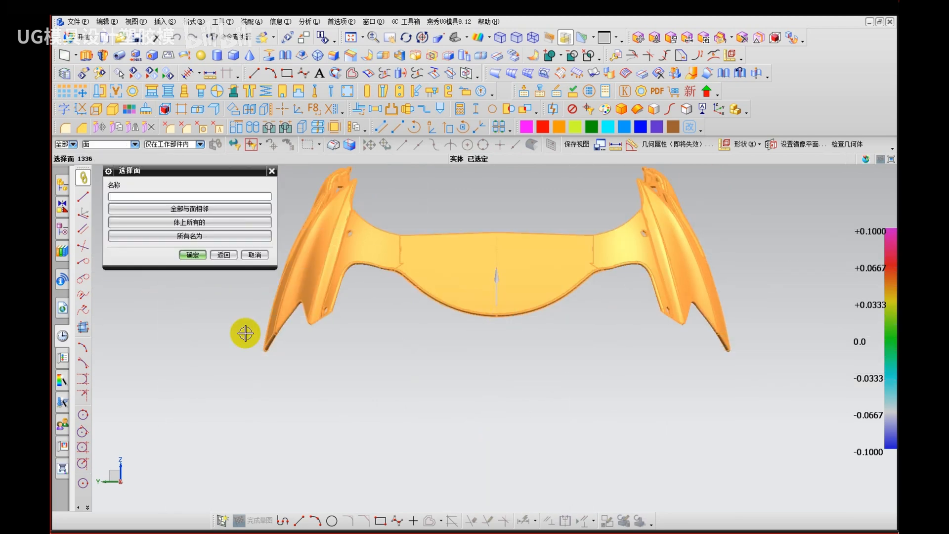
{"action": "left_click", "coordinate": [197, 257]}
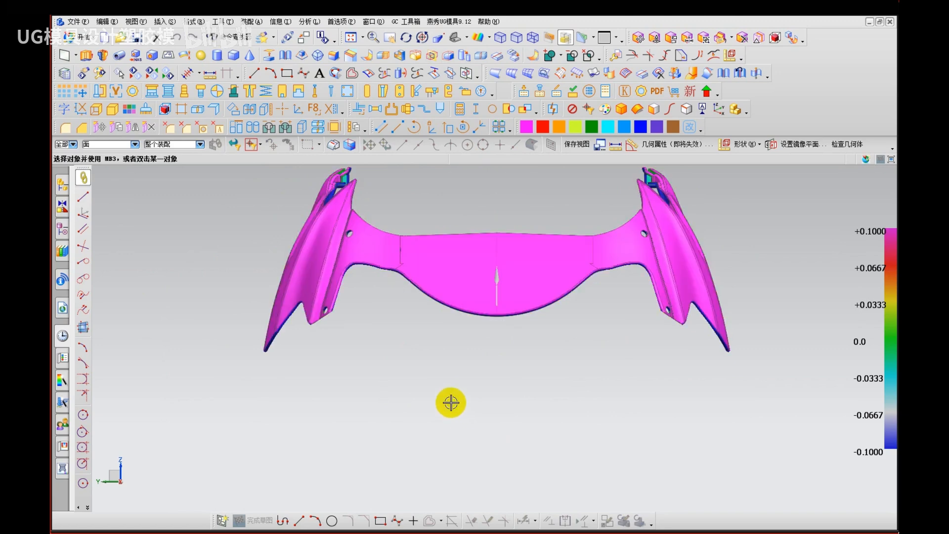
{"action": "key", "text": "Escape"}
Step: Hide the part body and inspect the extracted isocline curves on their own
{"action": "scroll", "coordinate": [553, 326], "scroll_direction": "up", "scroll_amount": 2}
{"action": "left_click", "coordinate": [491, 240]}
{"action": "key", "text": "ctrl+b"}
{"action": "scroll", "coordinate": [411, 335], "scroll_direction": "down", "scroll_amount": 3}
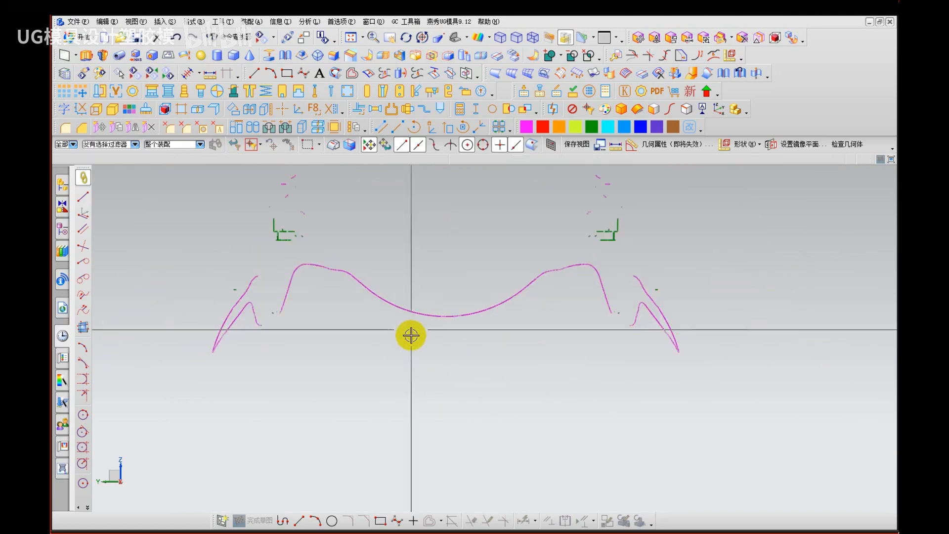
{"action": "middle_click_drag", "start_coordinate": [414, 346], "coordinate": [406, 381]}
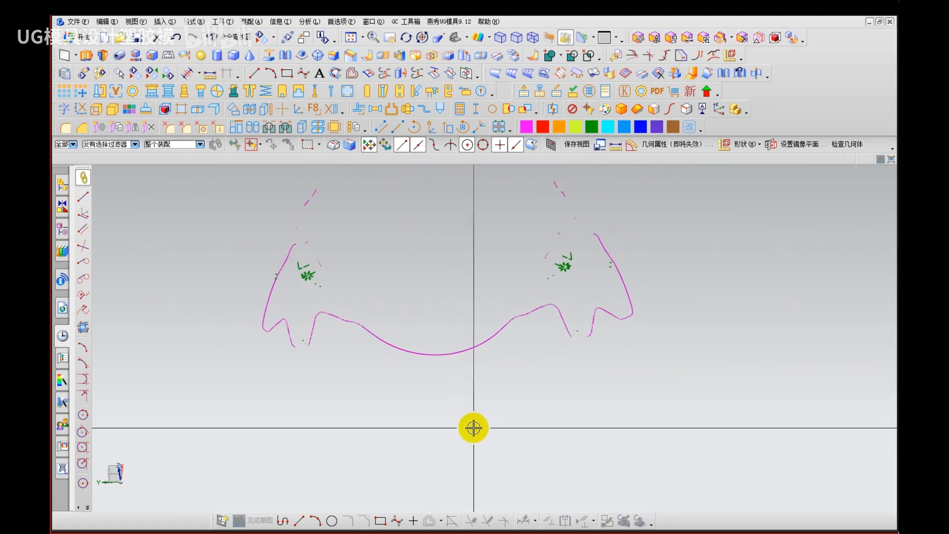
Step: Show the hidden part again and redisplay its slope analysis colours along the centre panel's lower rounded edge
{"action": "key", "text": "ctrl+shift+u"}
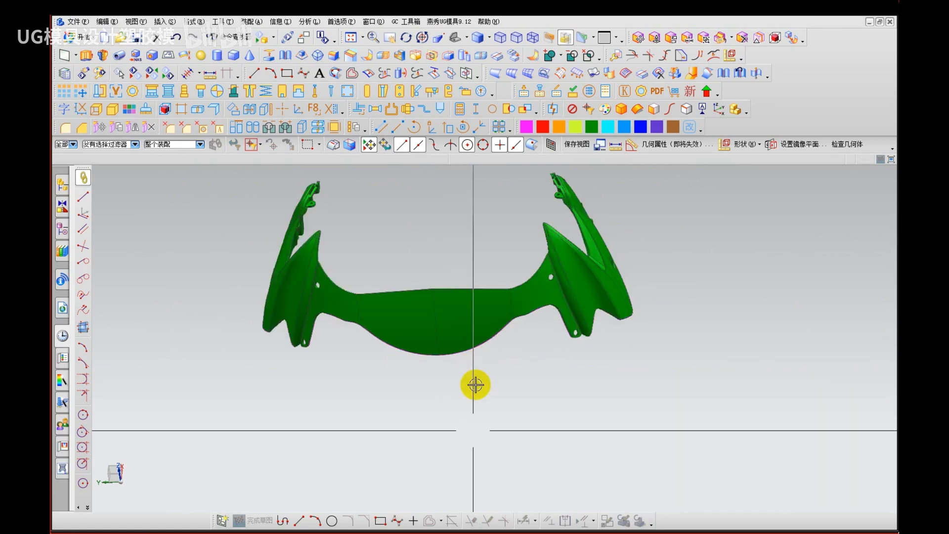
{"action": "scroll", "coordinate": [411, 343], "scroll_direction": "up", "scroll_amount": 2}
{"action": "scroll", "coordinate": [412, 343], "scroll_direction": "up", "scroll_amount": 2}
{"action": "middle_click_drag", "start_coordinate": [423, 303], "coordinate": [399, 394]}
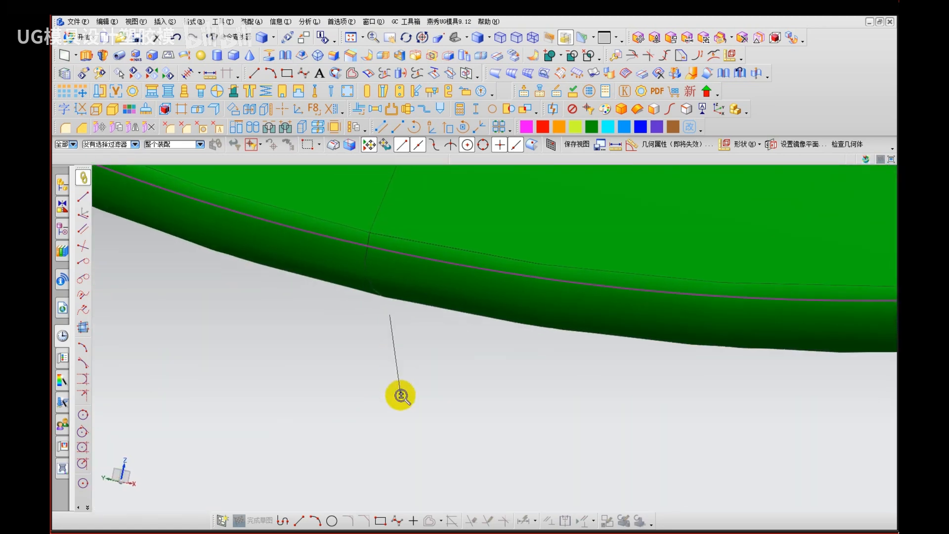
{"action": "right_click", "coordinate": [427, 365]}
{"action": "left_click", "coordinate": [433, 372]}
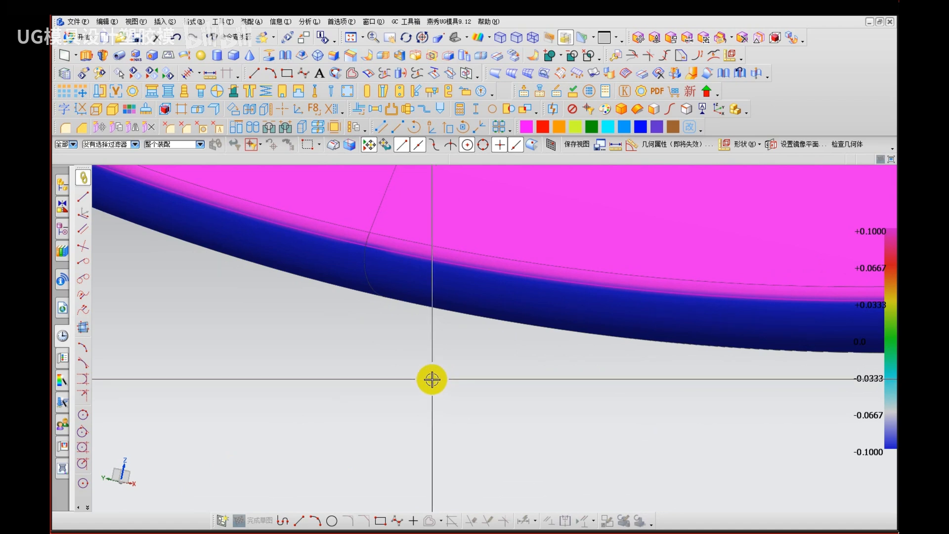
{"action": "mouse_move", "coordinate": [452, 342]}
{"action": "left_mouse_down"}
{"action": "mouse_move", "coordinate": [443, 393]}
{"action": "mouse_move", "coordinate": [464, 391]}
{"action": "left_mouse_up"}
{"action": "left_click_drag", "start_coordinate": [396, 410], "coordinate": [559, 411]}
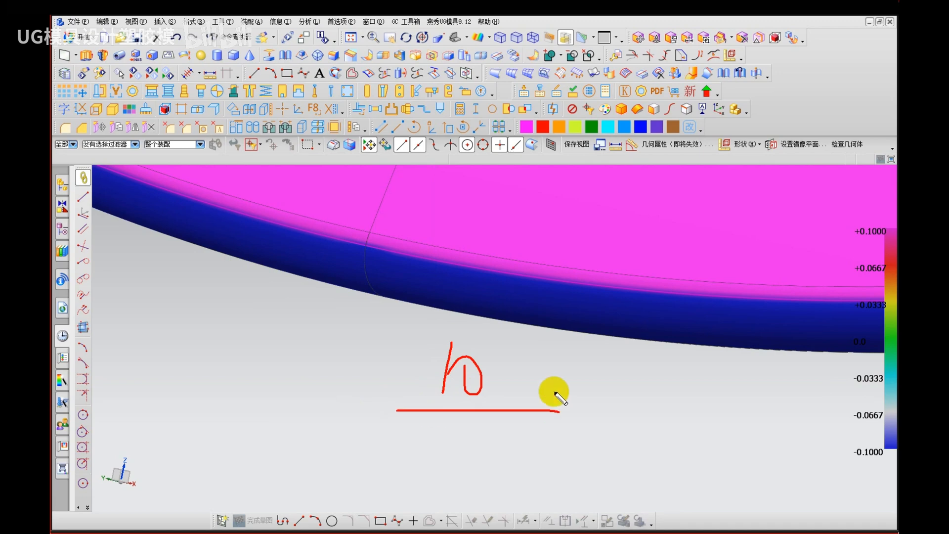
{"action": "mouse_move", "coordinate": [479, 341]}
{"action": "left_mouse_down"}
{"action": "mouse_move", "coordinate": [462, 406]}
{"action": "mouse_move", "coordinate": [479, 360]}
{"action": "mouse_move", "coordinate": [472, 356]}
{"action": "left_mouse_up"}
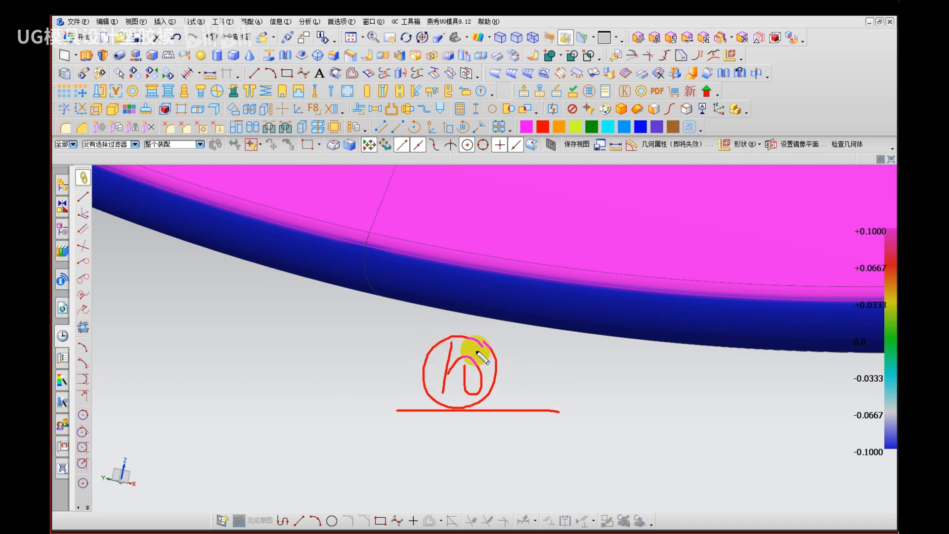
{"action": "key", "text": "Escape"}
Step: Remove the parameters from the part and the extracted isocline curves
{"action": "scroll", "coordinate": [384, 360], "scroll_direction": "up", "scroll_amount": 8}
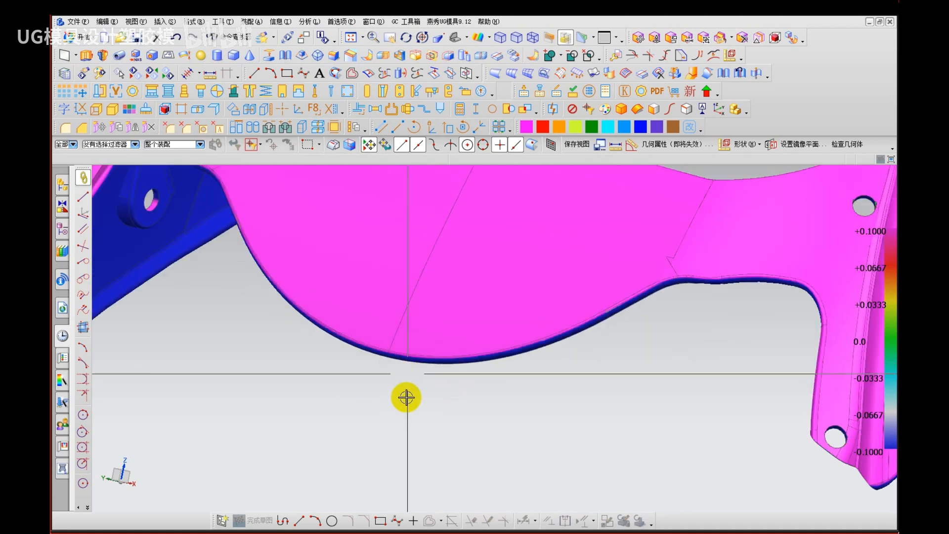
{"action": "scroll", "coordinate": [409, 404], "scroll_direction": "up", "scroll_amount": 2}
{"action": "key", "text": "v"}
{"action": "left_click_drag", "start_coordinate": [278, 245], "coordinate": [656, 469]}
{"action": "middle_click", "coordinate": [435, 445]}
{"action": "key", "text": "Return"}
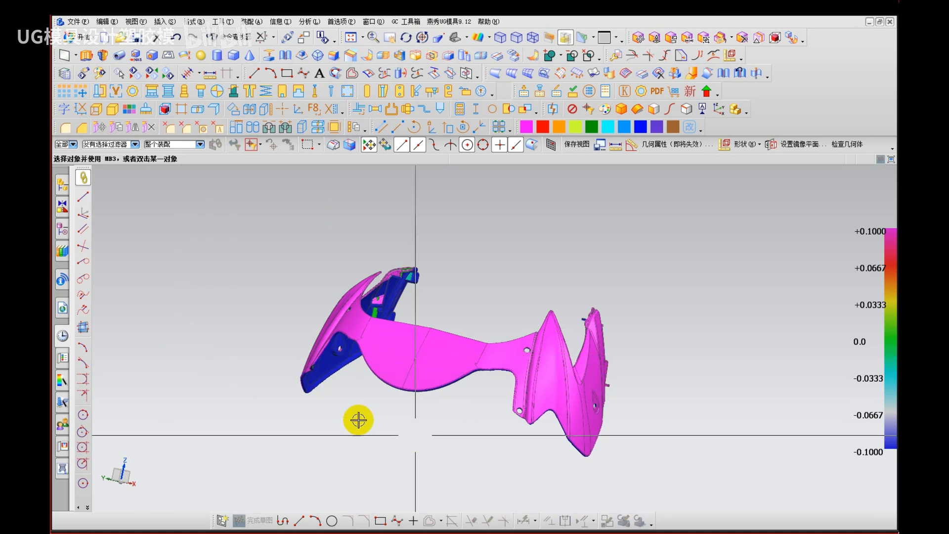
Step: Hide the part body to leave only the parting line curves on display
{"action": "scroll", "coordinate": [446, 417], "scroll_direction": "up", "scroll_amount": 3}
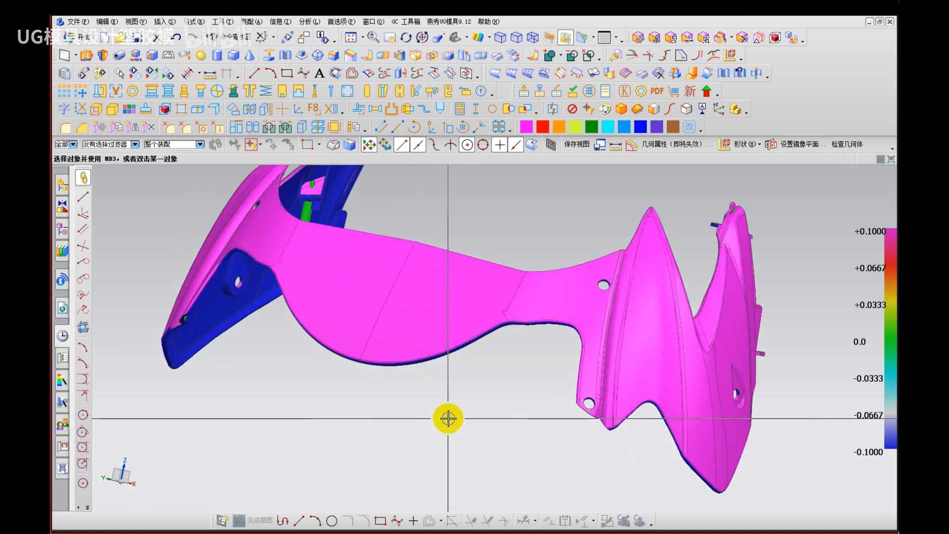
{"action": "scroll", "coordinate": [457, 399], "scroll_direction": "up", "scroll_amount": 1}
{"action": "left_click", "coordinate": [443, 294]}
{"action": "key", "text": "ctrl+b"}
{"action": "middle_click_drag", "start_coordinate": [455, 352], "coordinate": [350, 397]}
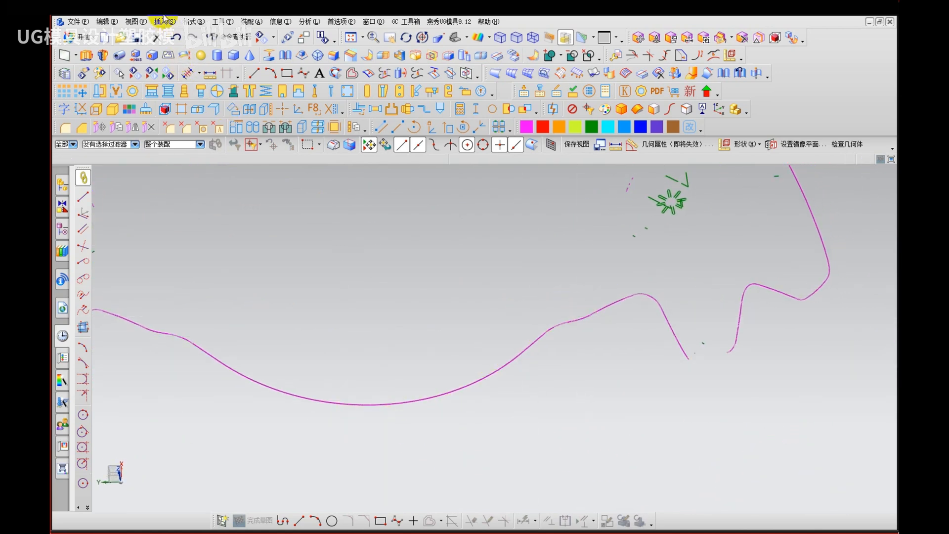
Step: Start an Extrude and select the parting line curves from the middle of the centre panel to the first wing notch
{"action": "left_click", "coordinate": [165, 22]}
{"action": "mouse_move", "coordinate": [247, 174]}
{"action": "left_click", "coordinate": [279, 174]}
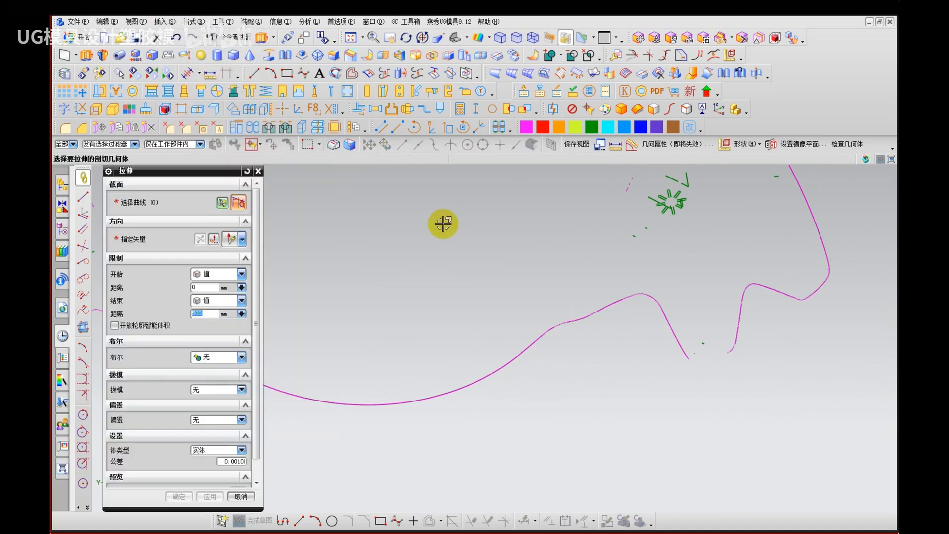
{"action": "left_click", "coordinate": [452, 398]}
{"action": "left_click_drag", "start_coordinate": [506, 292], "coordinate": [707, 434]}
{"action": "left_click_drag", "start_coordinate": [719, 393], "coordinate": [690, 328]}
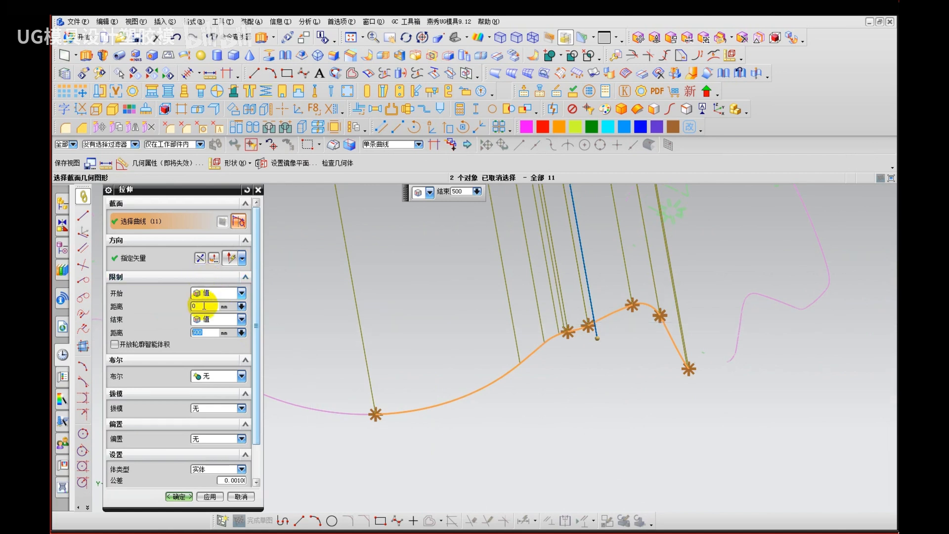
Step: Set the extrusion's end distance to 150 mm and create the parting sheet from the selected curves
{"action": "type", "text": "150"}
{"action": "key", "text": "Return"}
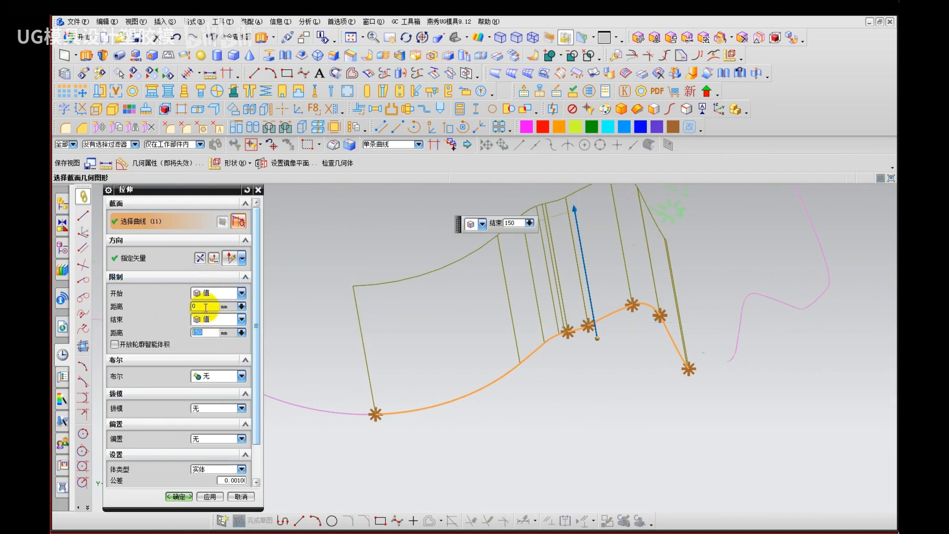
{"action": "left_click", "coordinate": [168, 258]}
{"action": "middle_click_drag", "start_coordinate": [497, 313], "coordinate": [664, 250]}
{"action": "mouse_move", "coordinate": [664, 251]}
{"action": "left_mouse_down"}
{"action": "mouse_move", "coordinate": [673, 267]}
{"action": "mouse_move", "coordinate": [663, 275]}
{"action": "mouse_move", "coordinate": [735, 220]}
{"action": "mouse_move", "coordinate": [759, 238]}
{"action": "mouse_move", "coordinate": [818, 248]}
{"action": "mouse_move", "coordinate": [841, 275]}
{"action": "mouse_move", "coordinate": [629, 297]}
{"action": "mouse_move", "coordinate": [897, 301]}
{"action": "left_mouse_up"}
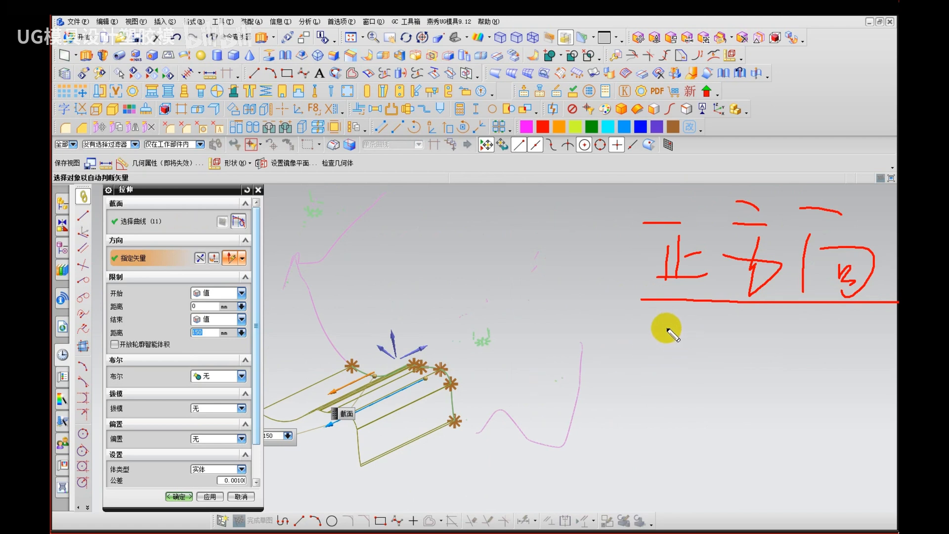
{"action": "key", "text": "Escape"}
{"action": "middle_click", "coordinate": [655, 343]}
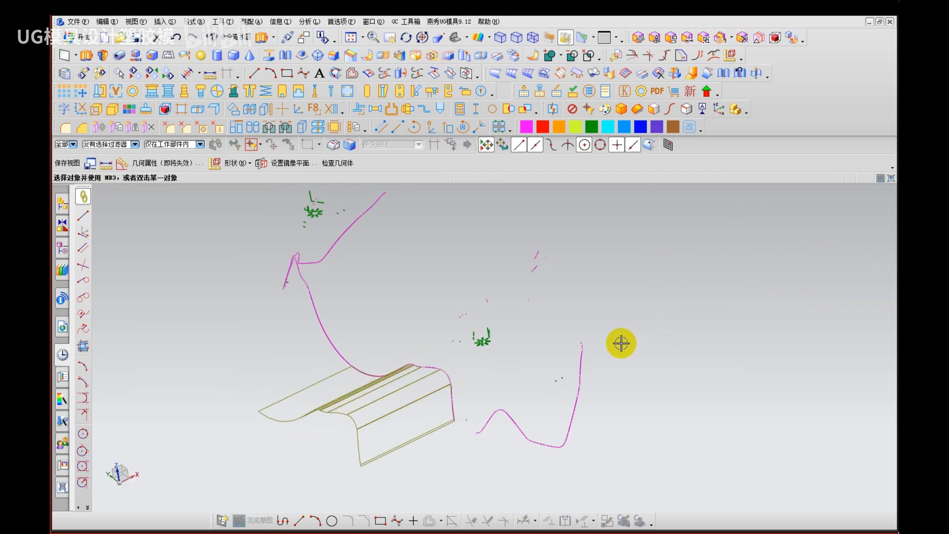
Step: Show the hidden part together with the extruded sheet in shaded display
{"action": "right_click_drag", "start_coordinate": [636, 398], "coordinate": [632, 343]}
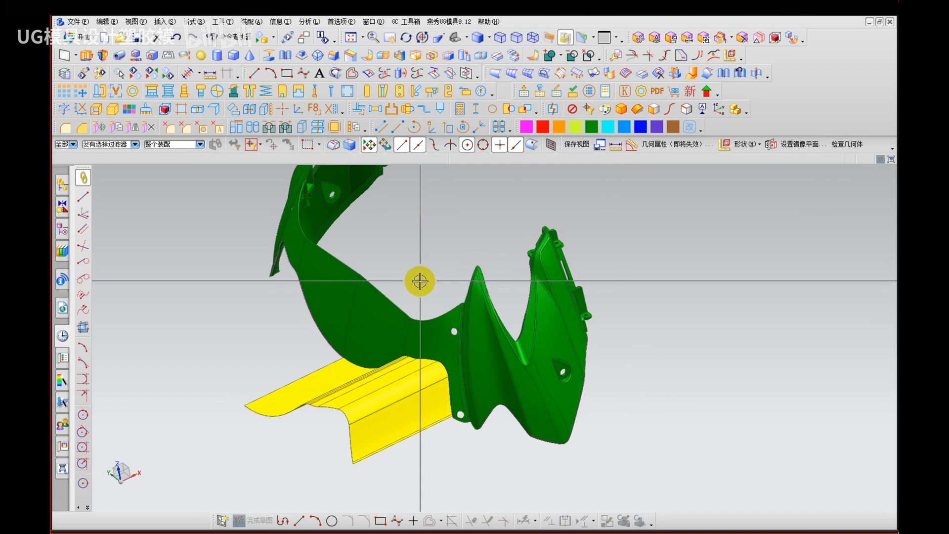
{"action": "scroll", "coordinate": [420, 280], "scroll_direction": "down", "scroll_amount": 4}
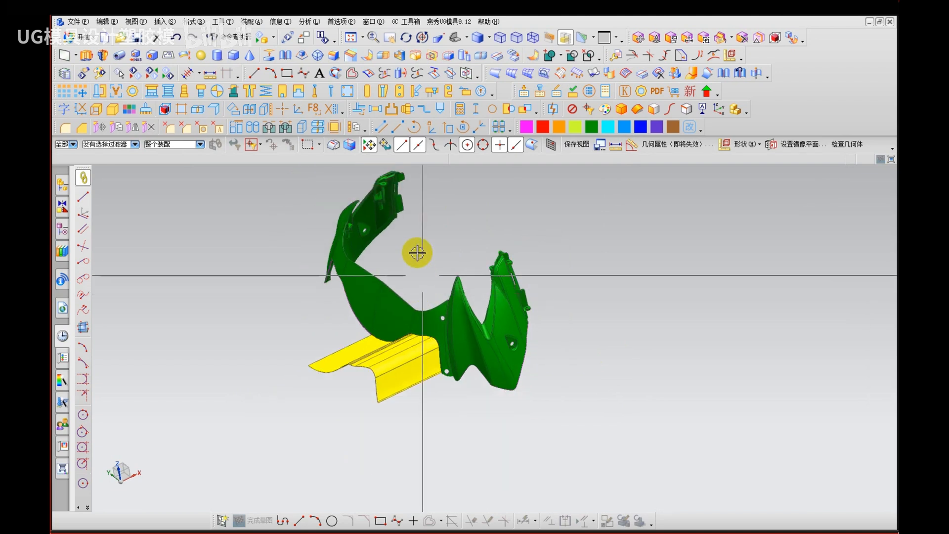
Step: Display the work coordinate system and set it to absolute
{"action": "left_click", "coordinate": [200, 22]}
{"action": "mouse_move", "coordinate": [227, 125]}
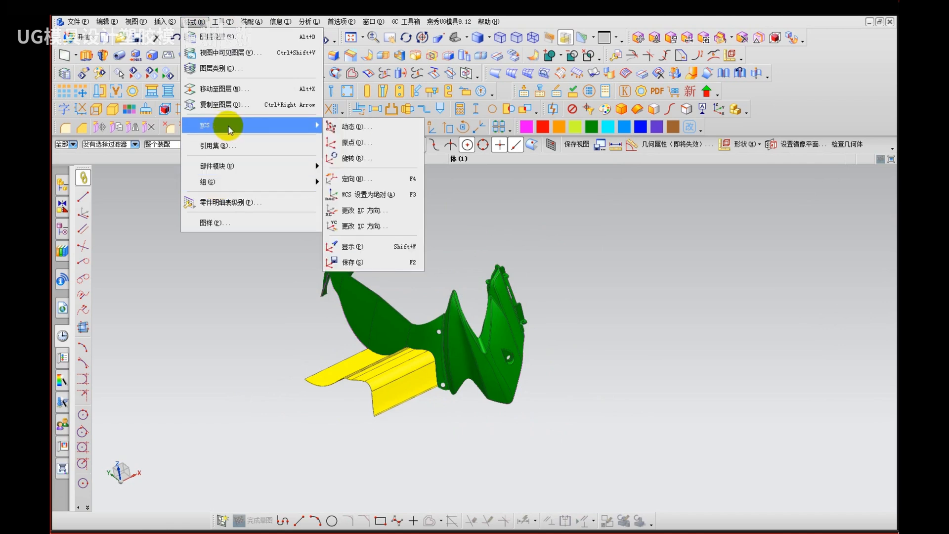
{"action": "left_click", "coordinate": [361, 247]}
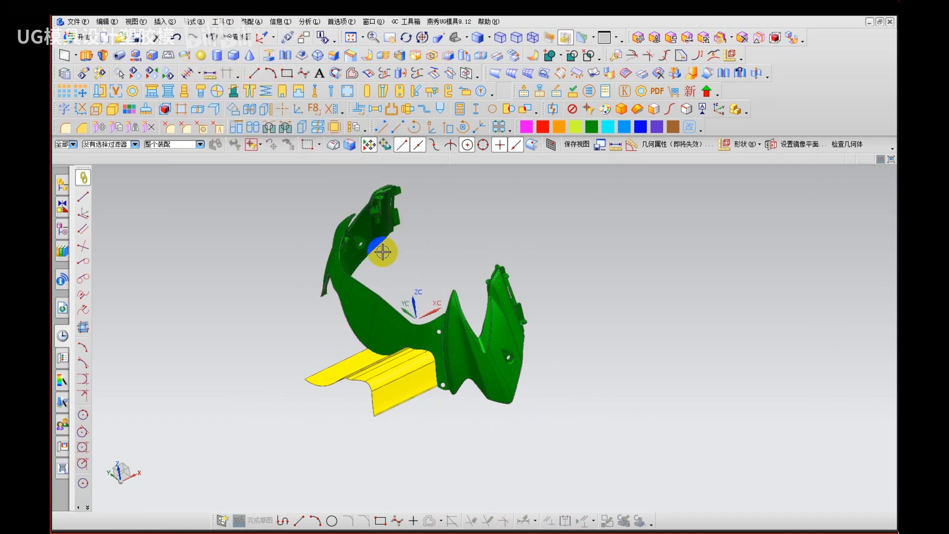
{"action": "mouse_move", "coordinate": [383, 250]}
{"action": "middle_mouse_down"}
{"action": "mouse_move", "coordinate": [314, 321]}
{"action": "mouse_move", "coordinate": [361, 333]}
{"action": "mouse_move", "coordinate": [348, 360]}
{"action": "mouse_move", "coordinate": [396, 251]}
{"action": "middle_mouse_up"}
{"action": "mouse_move", "coordinate": [395, 251]}
{"action": "left_mouse_down"}
{"action": "mouse_move", "coordinate": [329, 296]}
{"action": "mouse_move", "coordinate": [377, 223]}
{"action": "left_mouse_up"}
{"action": "left_click", "coordinate": [195, 22]}
{"action": "mouse_move", "coordinate": [297, 125]}
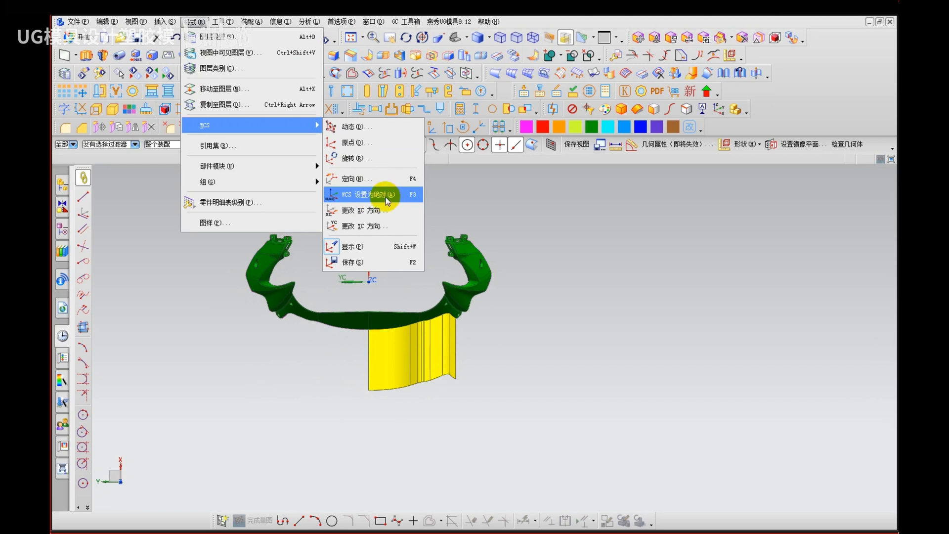
{"action": "left_click", "coordinate": [391, 201]}
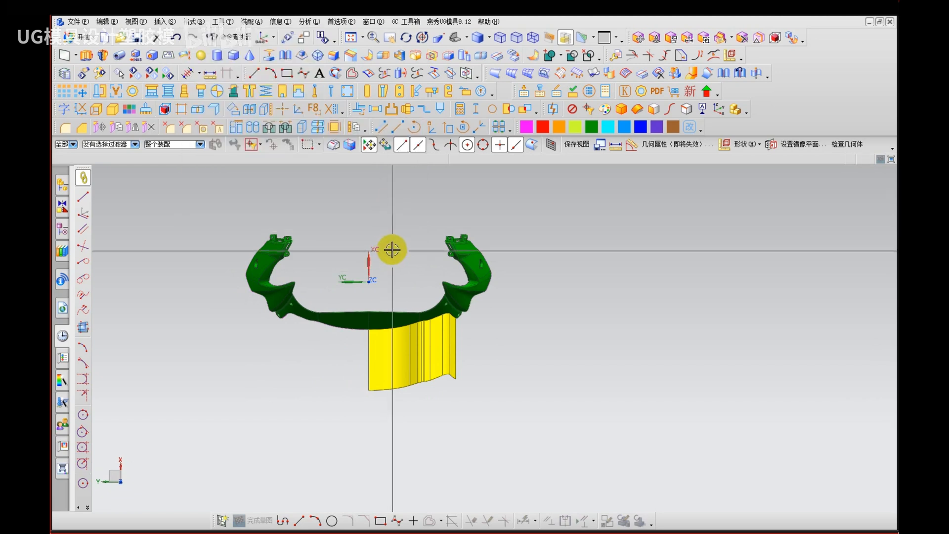
{"action": "mouse_move", "coordinate": [385, 237]}
{"action": "left_mouse_down"}
{"action": "mouse_move", "coordinate": [350, 233]}
{"action": "mouse_move", "coordinate": [344, 287]}
{"action": "mouse_move", "coordinate": [384, 236]}
{"action": "mouse_move", "coordinate": [390, 269]}
{"action": "mouse_move", "coordinate": [396, 256]}
{"action": "left_mouse_up"}
{"action": "left_click_drag", "start_coordinate": [653, 261], "coordinate": [651, 268]}
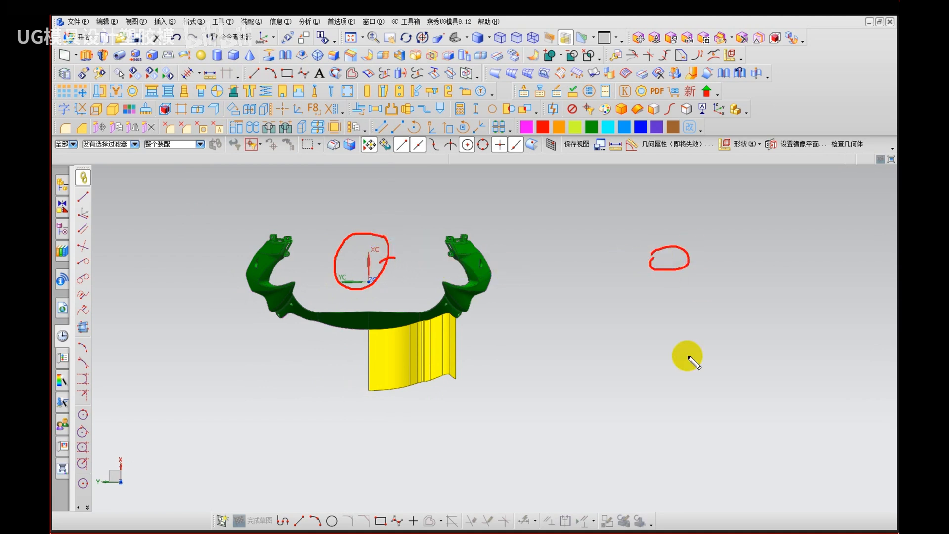
{"action": "left_click_drag", "start_coordinate": [646, 407], "coordinate": [646, 413]}
{"action": "mouse_move", "coordinate": [271, 376]}
{"action": "left_mouse_down"}
{"action": "mouse_move", "coordinate": [283, 391]}
{"action": "mouse_move", "coordinate": [276, 394]}
{"action": "left_mouse_up"}
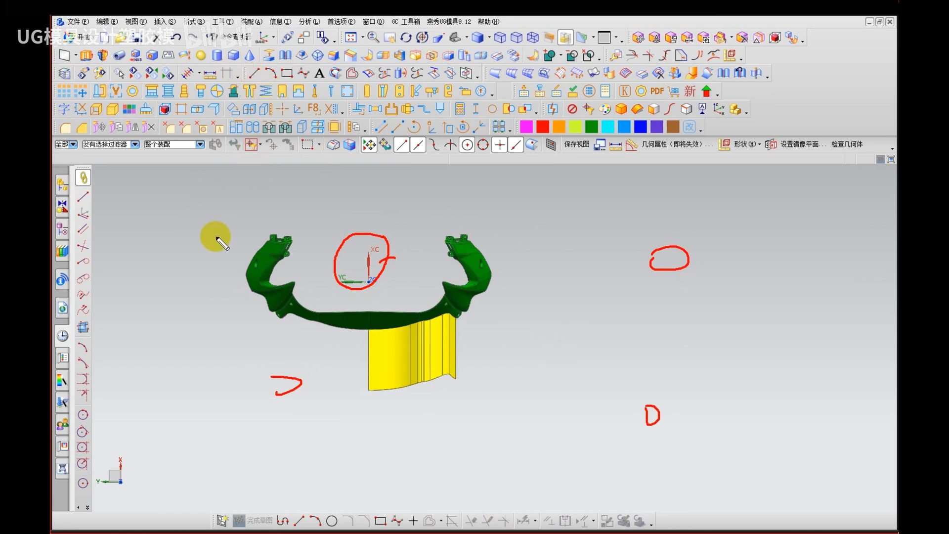
{"action": "key", "text": "Escape"}
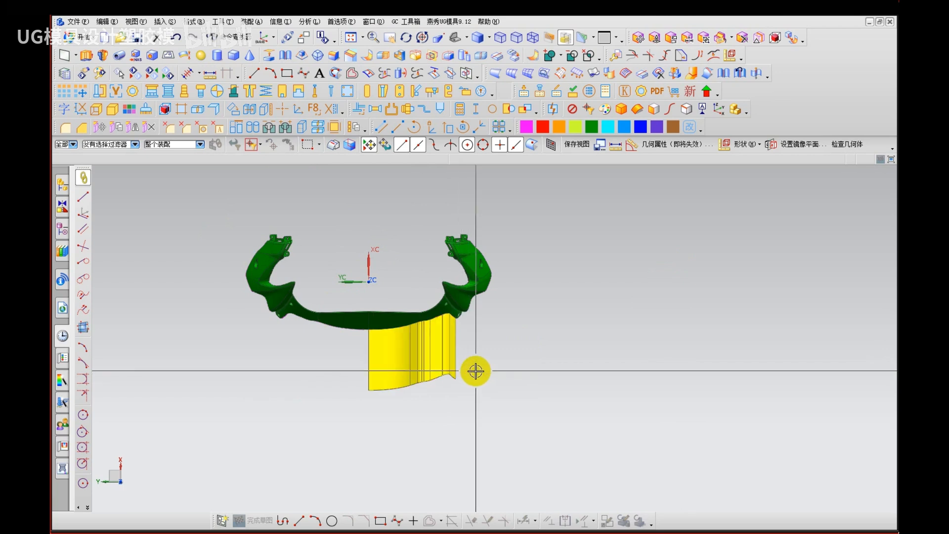
{"action": "scroll", "coordinate": [474, 371], "scroll_direction": "up", "scroll_amount": 2}
{"action": "key", "text": "ctrl+alt+d"}
{"action": "left_click_drag", "start_coordinate": [414, 363], "coordinate": [408, 364]}
{"action": "left_click_drag", "start_coordinate": [402, 297], "coordinate": [403, 398]}
{"action": "mouse_move", "coordinate": [385, 376]}
{"action": "left_mouse_down"}
{"action": "mouse_move", "coordinate": [403, 383]}
{"action": "mouse_move", "coordinate": [406, 346]}
{"action": "left_mouse_up"}
{"action": "mouse_move", "coordinate": [397, 299]}
{"action": "left_mouse_down"}
{"action": "mouse_move", "coordinate": [300, 375]}
{"action": "mouse_move", "coordinate": [327, 394]}
{"action": "left_mouse_up"}
{"action": "left_click_drag", "start_coordinate": [347, 302], "coordinate": [347, 196]}
{"action": "left_click_drag", "start_coordinate": [321, 228], "coordinate": [397, 214]}
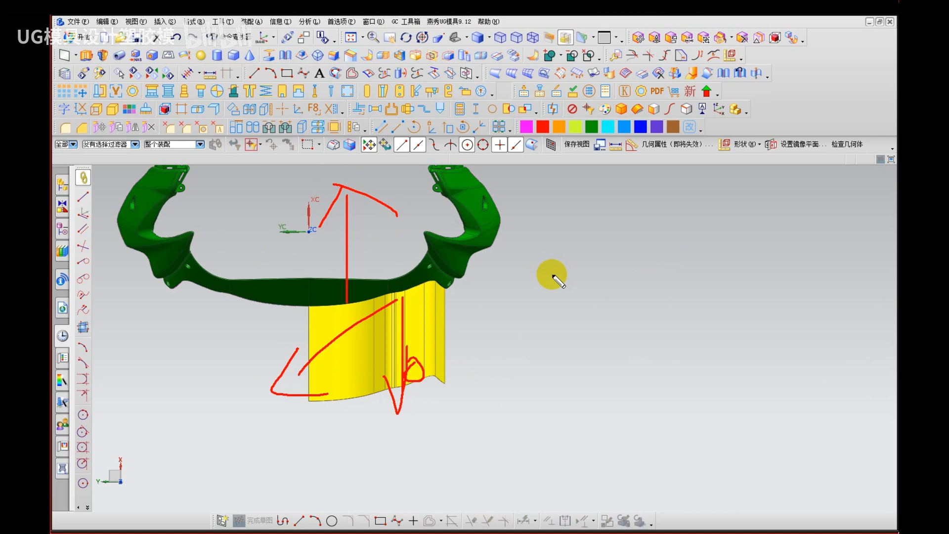
{"action": "key", "text": "Escape"}
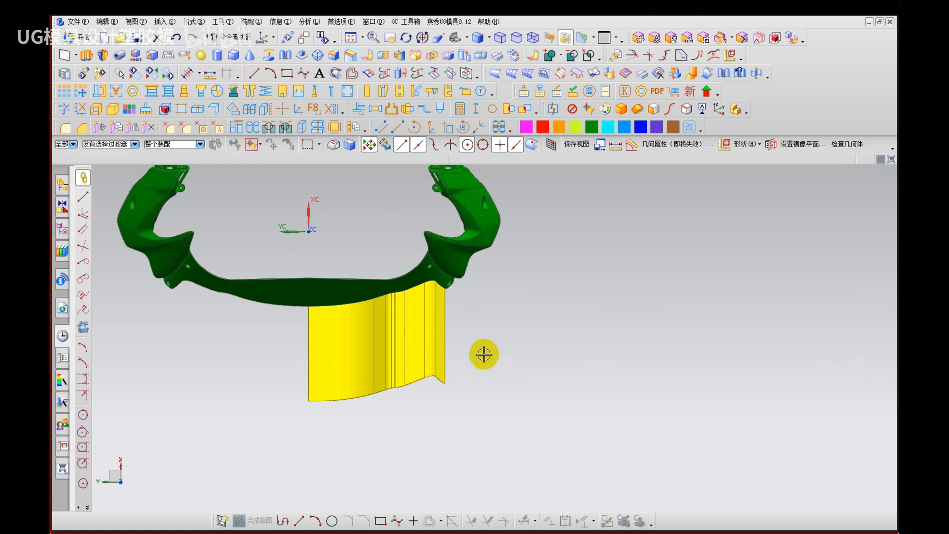
{"action": "scroll", "coordinate": [453, 337], "scroll_direction": "up", "scroll_amount": 1}
{"action": "middle_click_drag", "start_coordinate": [438, 349], "coordinate": [435, 338]}
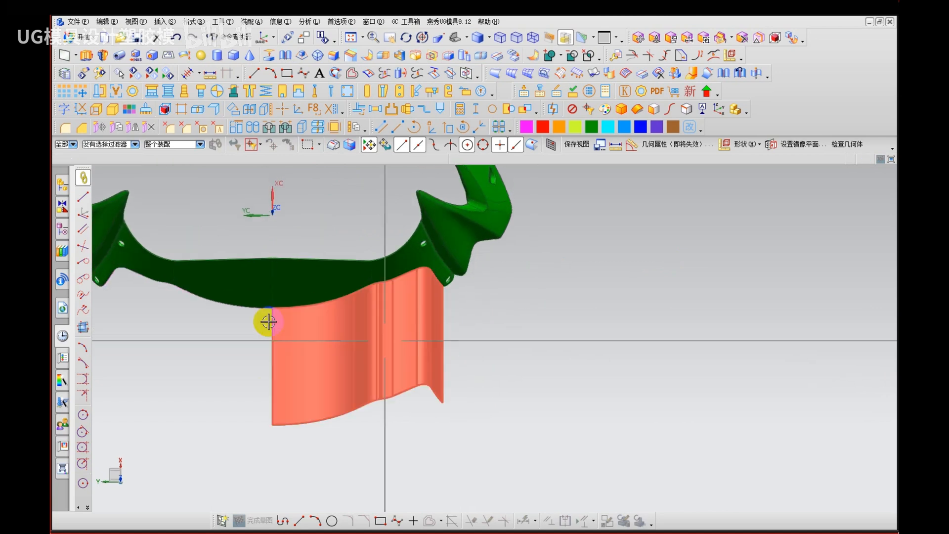
{"action": "key", "text": "ctrl+shift+d"}
{"action": "mouse_move", "coordinate": [352, 283]}
{"action": "left_mouse_down"}
{"action": "mouse_move", "coordinate": [138, 278]}
{"action": "mouse_move", "coordinate": [593, 269]}
{"action": "left_mouse_up"}
{"action": "key", "text": "Escape"}
{"action": "middle_click_drag", "start_coordinate": [440, 362], "coordinate": [499, 310]}
{"action": "key", "text": "ctrl+shift+d"}
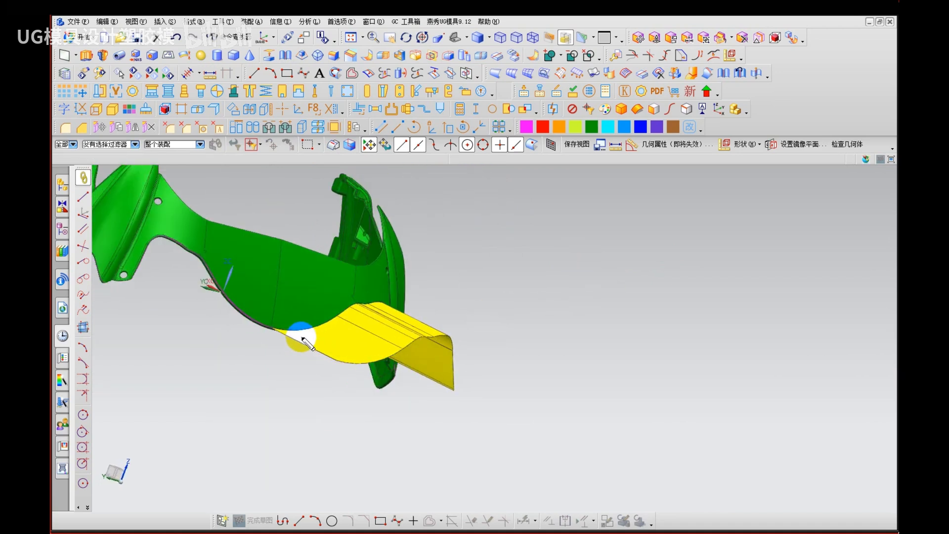
{"action": "left_click_drag", "start_coordinate": [295, 334], "coordinate": [271, 429]}
{"action": "mouse_move", "coordinate": [255, 403]}
{"action": "left_mouse_down"}
{"action": "mouse_move", "coordinate": [258, 432]}
{"action": "mouse_move", "coordinate": [292, 416]}
{"action": "left_mouse_up"}
{"action": "mouse_move", "coordinate": [341, 395]}
{"action": "left_mouse_down"}
{"action": "mouse_move", "coordinate": [323, 425]}
{"action": "mouse_move", "coordinate": [354, 436]}
{"action": "left_mouse_up"}
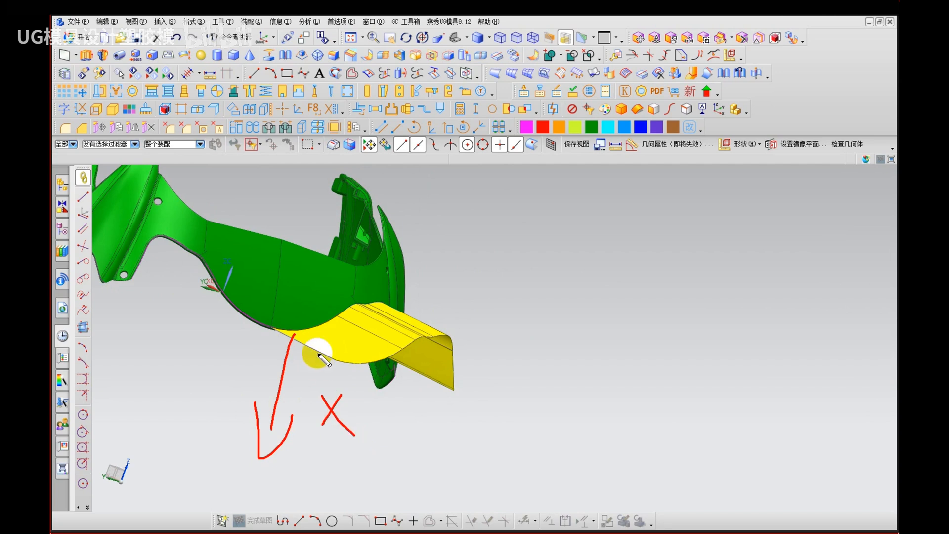
{"action": "left_click_drag", "start_coordinate": [292, 332], "coordinate": [196, 332]}
{"action": "left_click_drag", "start_coordinate": [193, 323], "coordinate": [200, 350]}
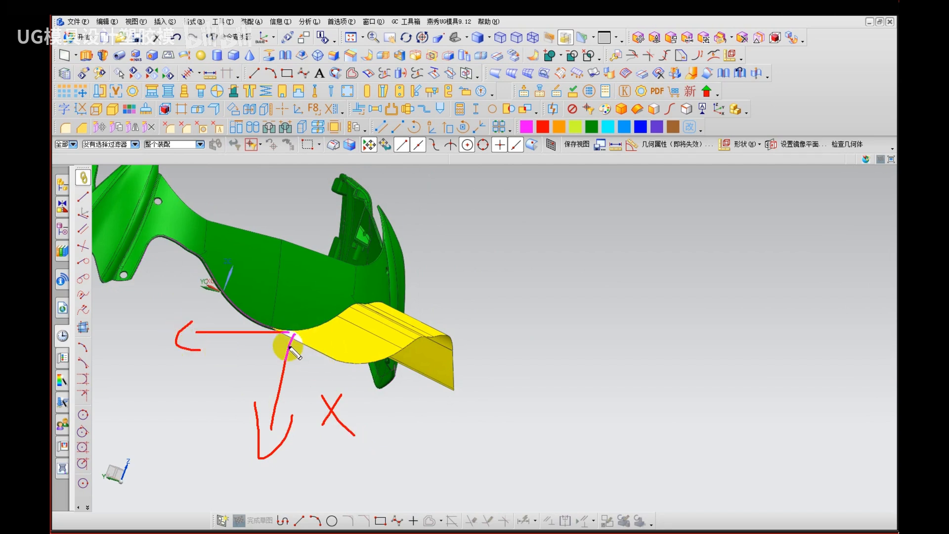
{"action": "left_click_drag", "start_coordinate": [288, 334], "coordinate": [265, 433]}
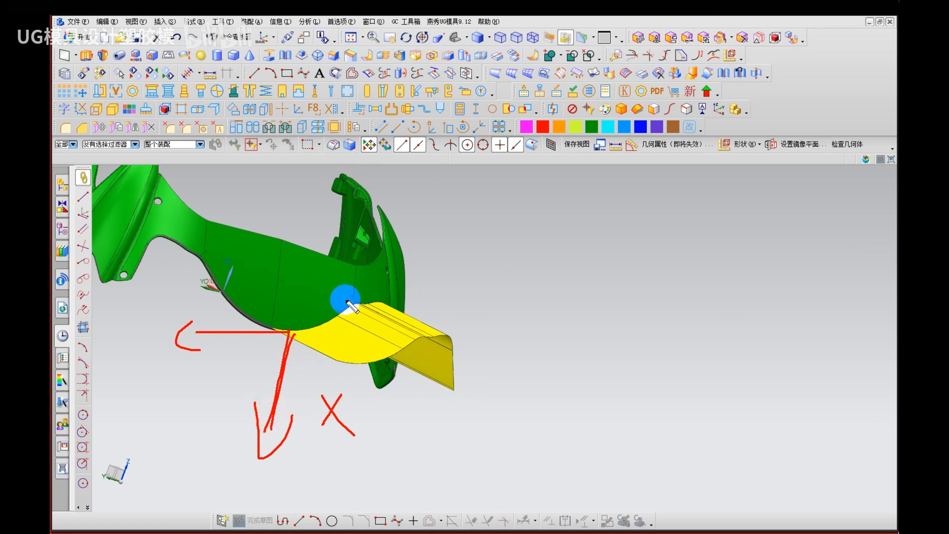
{"action": "key", "text": "ctrl+shift+d"}
Step: Set the rotation reference near the hole at the sheet's end and switch to face analysis display
{"action": "middle_click_drag", "start_coordinate": [473, 321], "coordinate": [429, 302]}
{"action": "scroll", "coordinate": [410, 364], "scroll_direction": "up", "scroll_amount": 7}
{"action": "right_click", "coordinate": [371, 395]}
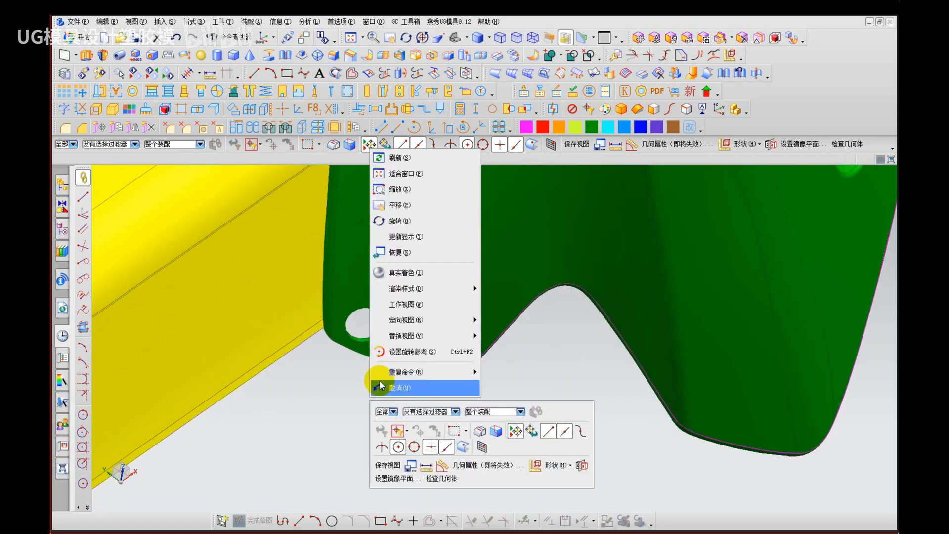
{"action": "left_click", "coordinate": [391, 351]}
{"action": "left_click", "coordinate": [390, 347]}
{"action": "middle_click_drag", "start_coordinate": [352, 412], "coordinate": [382, 315]}
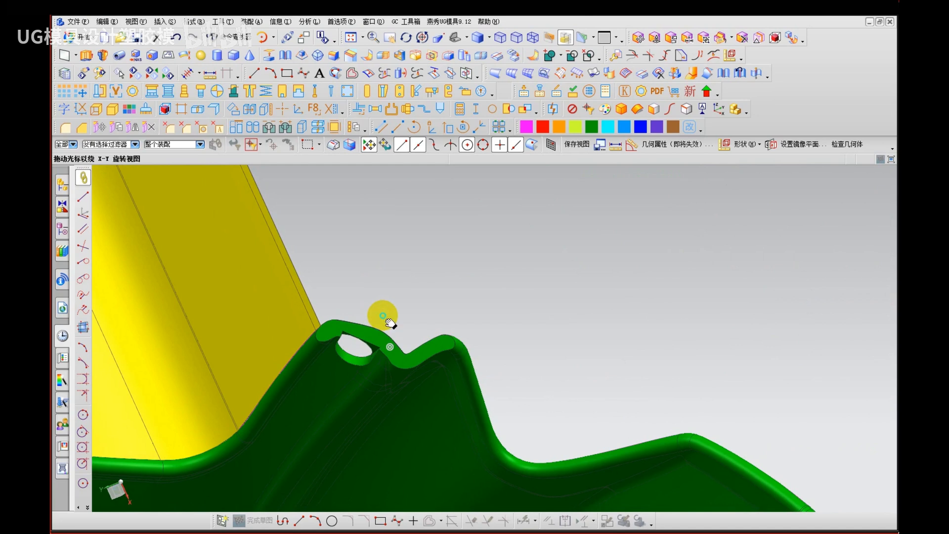
{"action": "right_click_drag", "start_coordinate": [430, 254], "coordinate": [437, 262]}
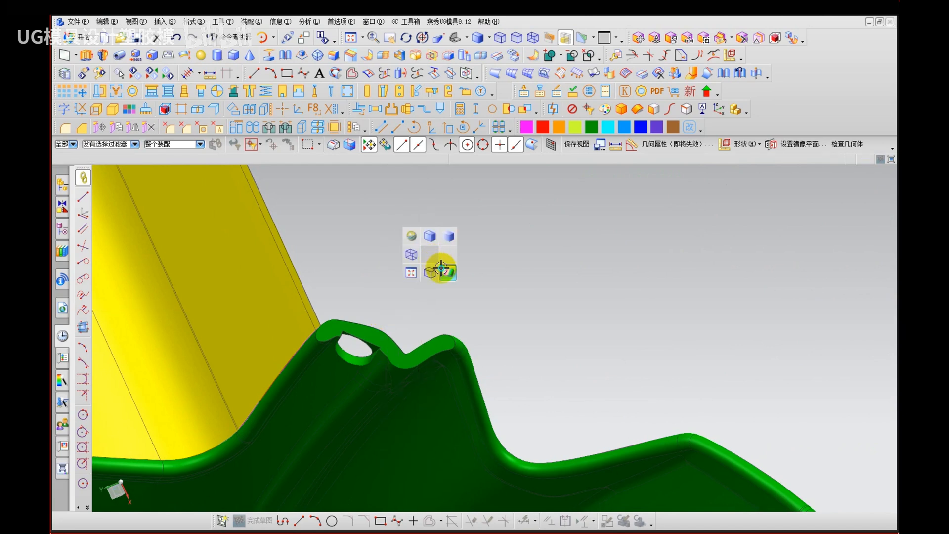
{"action": "left_click", "coordinate": [441, 270]}
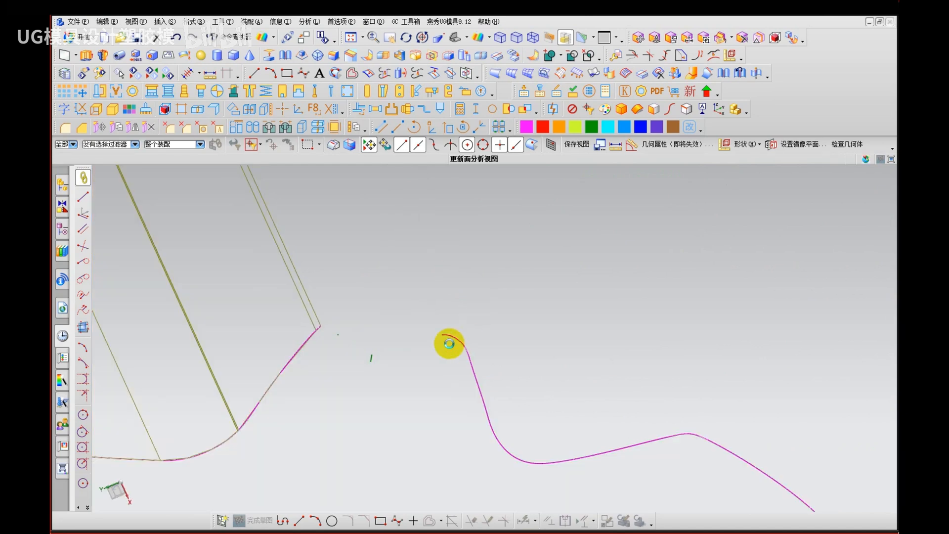
{"action": "scroll", "coordinate": [377, 332], "scroll_direction": "up", "scroll_amount": 5}
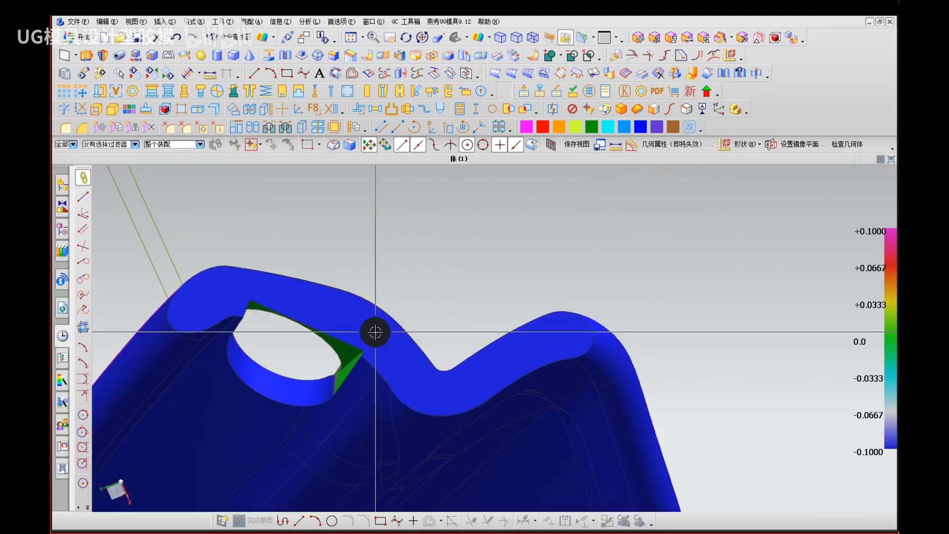
Step: Examine the slope colours along the wall's end face below the hole, between the sheet's end and the wing notch
{"action": "middle_click_drag", "start_coordinate": [375, 332], "coordinate": [384, 278]}
{"action": "left_click_drag", "start_coordinate": [369, 321], "coordinate": [361, 326]}
{"action": "mouse_move", "coordinate": [203, 286]}
{"action": "left_mouse_down"}
{"action": "mouse_move", "coordinate": [277, 281]}
{"action": "mouse_move", "coordinate": [406, 330]}
{"action": "left_mouse_up"}
{"action": "key", "text": "Escape"}
{"action": "mouse_move", "coordinate": [401, 290]}
{"action": "middle_mouse_down"}
{"action": "mouse_move", "coordinate": [417, 348]}
{"action": "mouse_move", "coordinate": [396, 390]}
{"action": "mouse_move", "coordinate": [325, 334]}
{"action": "middle_mouse_up"}
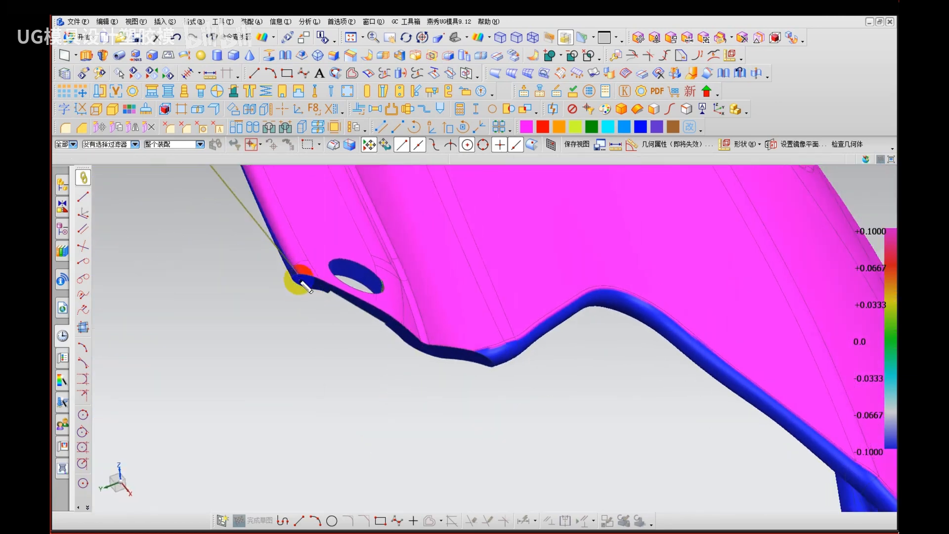
{"action": "left_click_drag", "start_coordinate": [297, 277], "coordinate": [267, 223]}
{"action": "left_click_drag", "start_coordinate": [238, 298], "coordinate": [206, 354]}
{"action": "left_click_drag", "start_coordinate": [211, 318], "coordinate": [232, 353]}
{"action": "key", "text": "Escape"}
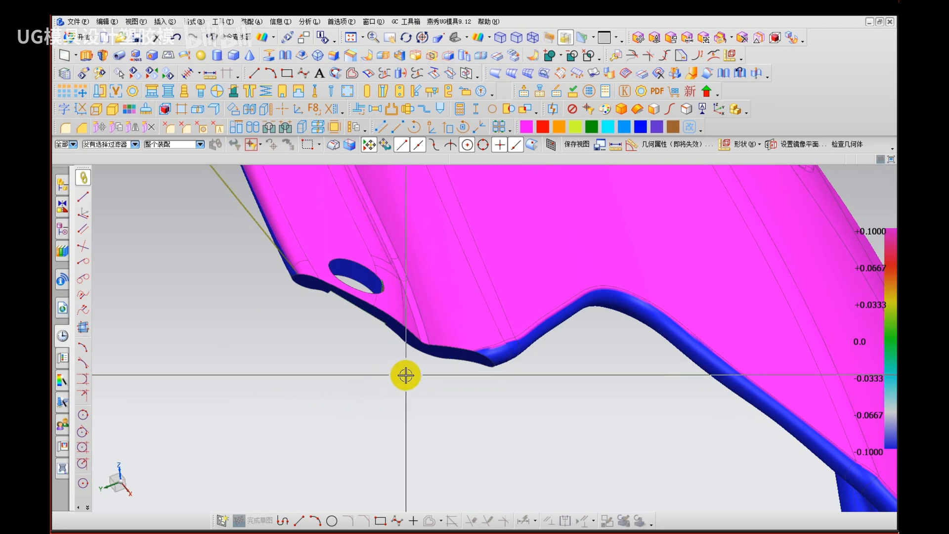
{"action": "scroll", "coordinate": [388, 331], "scroll_direction": "up", "scroll_amount": 3}
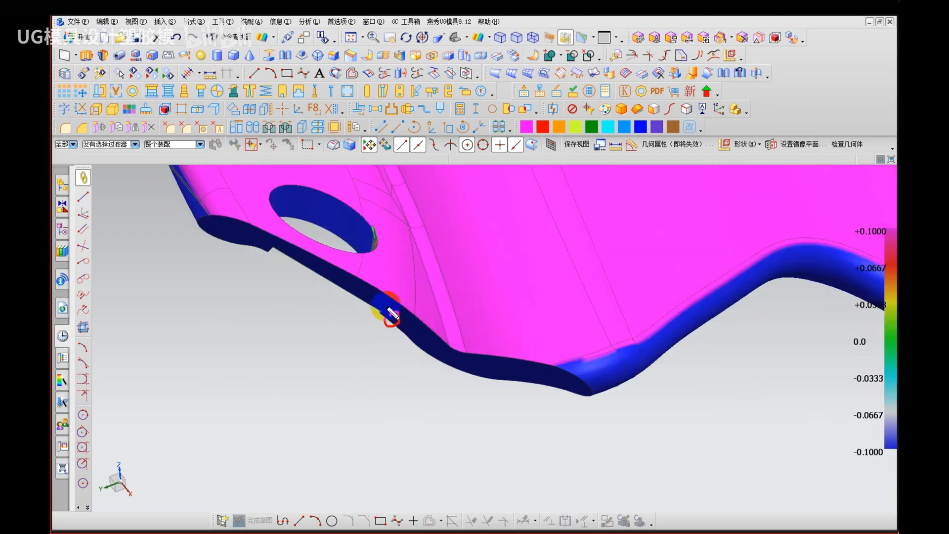
{"action": "mouse_move", "coordinate": [198, 216]}
{"action": "left_mouse_down"}
{"action": "mouse_move", "coordinate": [259, 225]}
{"action": "mouse_move", "coordinate": [328, 258]}
{"action": "mouse_move", "coordinate": [473, 356]}
{"action": "mouse_move", "coordinate": [572, 364]}
{"action": "left_mouse_up"}
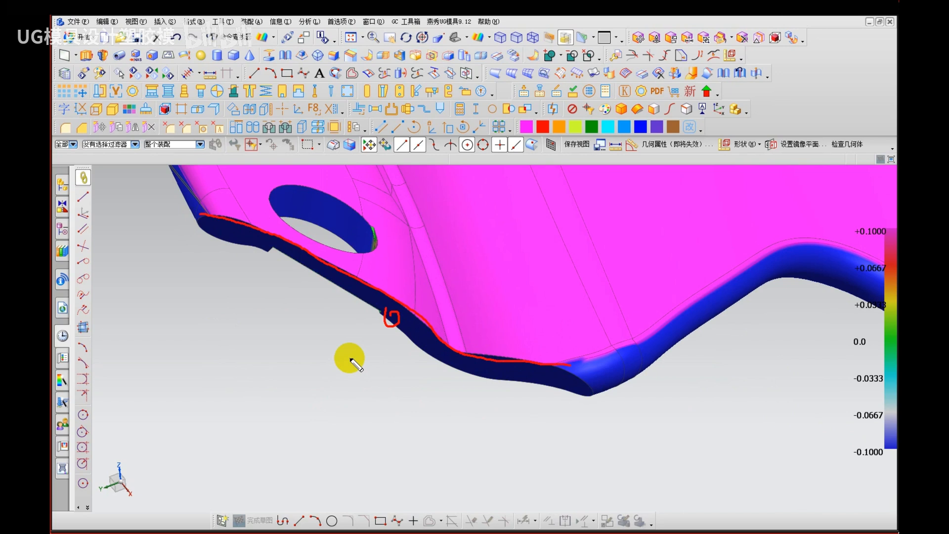
{"action": "key", "text": "Escape"}
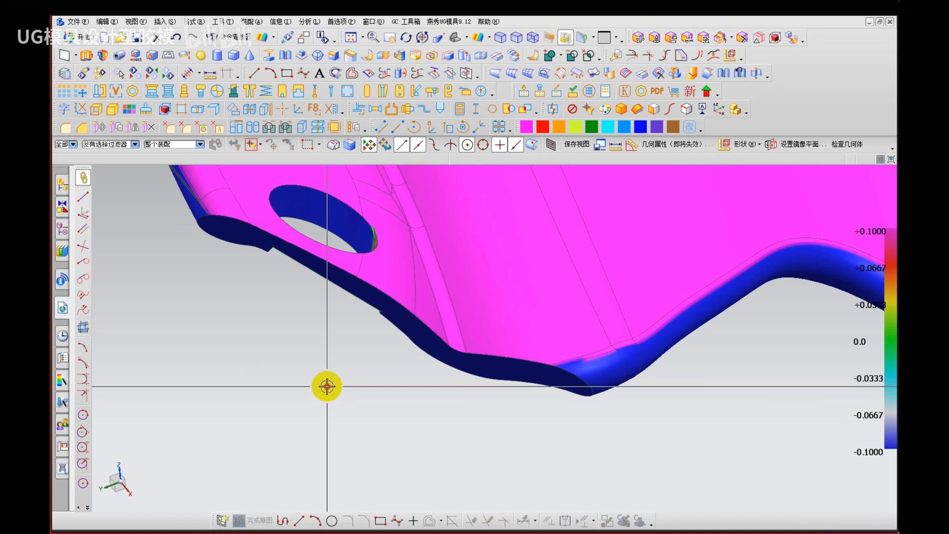
{"action": "left_click", "coordinate": [381, 314]}
{"action": "middle_click_drag", "start_coordinate": [381, 313], "coordinate": [399, 273]}
{"action": "left_click", "coordinate": [390, 280]}
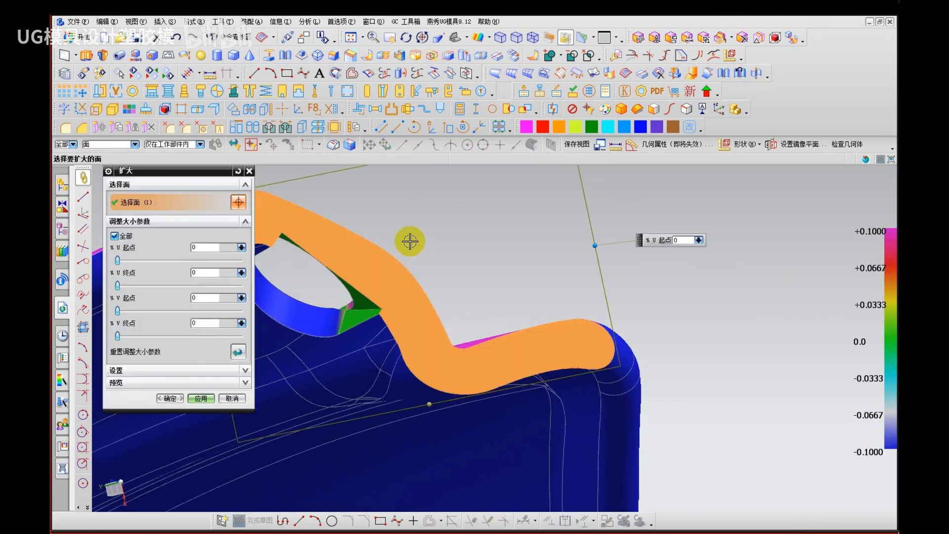
{"action": "scroll", "coordinate": [423, 306], "scroll_direction": "down", "scroll_amount": 3}
{"action": "middle_click", "coordinate": [424, 306]}
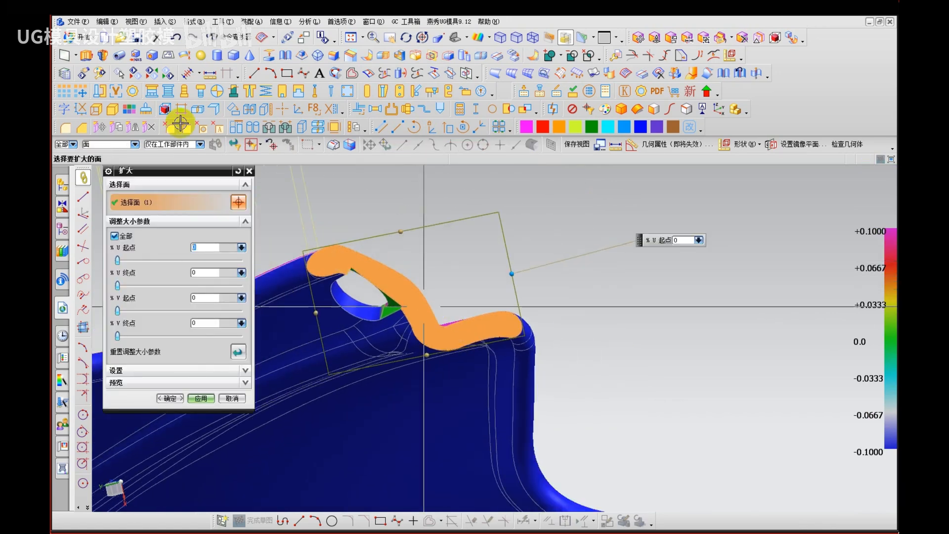
Step: Enlarge the wall's end face below the hole with all U and V percentages at 0, and return to shaded display
{"action": "left_click", "coordinate": [106, 21]}
{"action": "mouse_move", "coordinate": [146, 408]}
{"action": "mouse_move", "coordinate": [134, 443]}
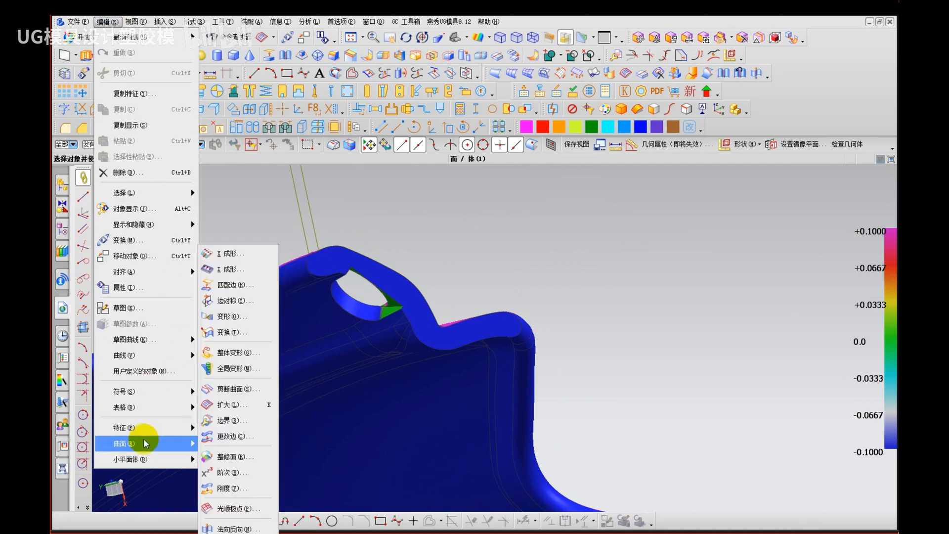
{"action": "left_click", "coordinate": [234, 403]}
{"action": "left_click", "coordinate": [483, 326]}
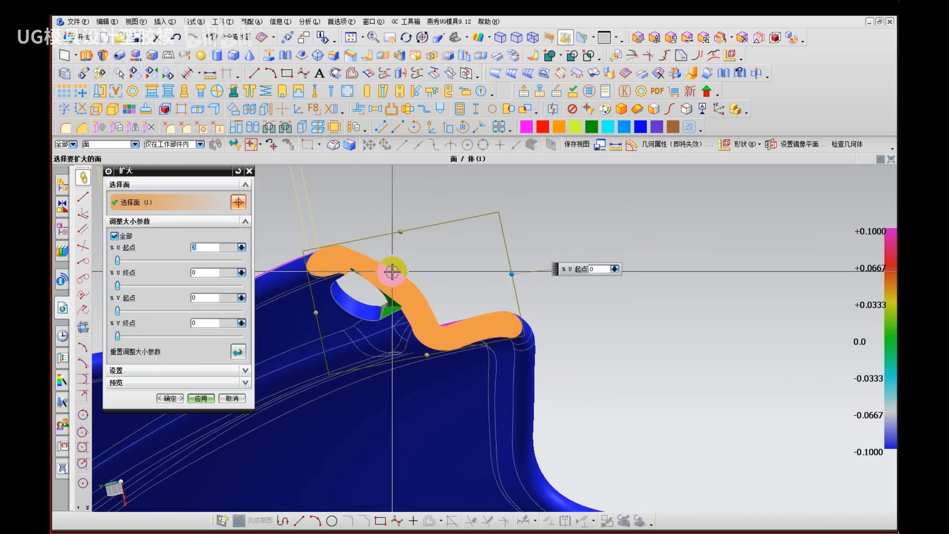
{"action": "middle_click_drag", "start_coordinate": [392, 271], "coordinate": [362, 341]}
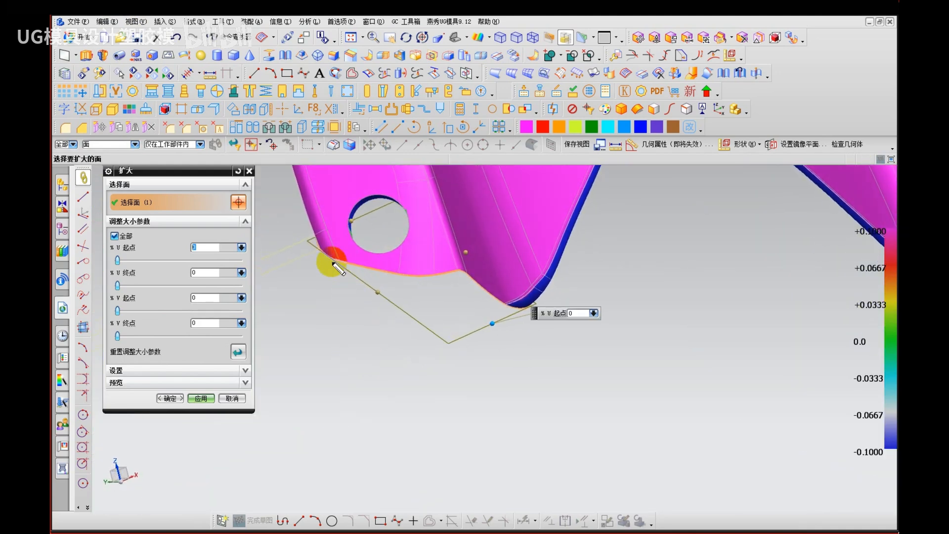
{"action": "left_click_drag", "start_coordinate": [334, 258], "coordinate": [428, 275]}
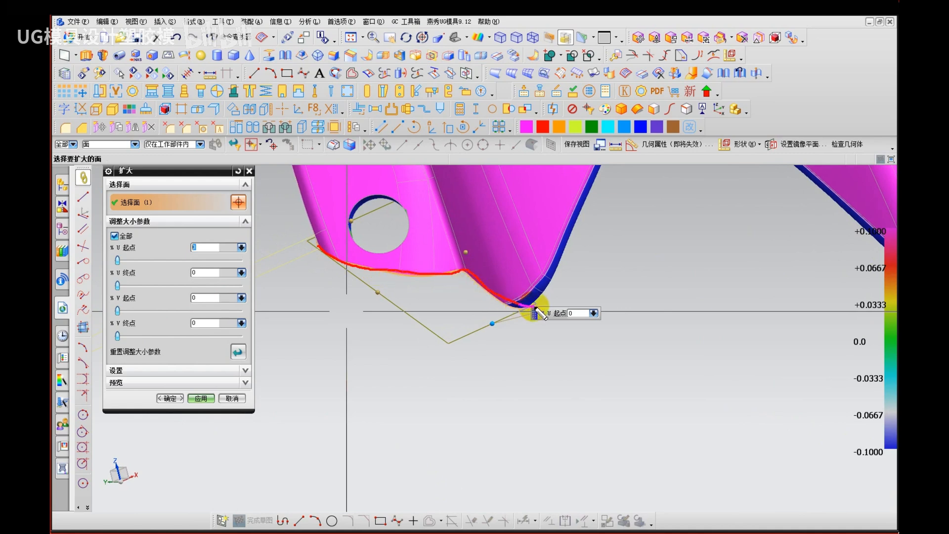
{"action": "mouse_move", "coordinate": [412, 284]}
{"action": "left_mouse_down"}
{"action": "mouse_move", "coordinate": [388, 394]}
{"action": "mouse_move", "coordinate": [419, 382]}
{"action": "left_mouse_up"}
{"action": "key", "text": "Escape"}
{"action": "left_click", "coordinate": [180, 399]}
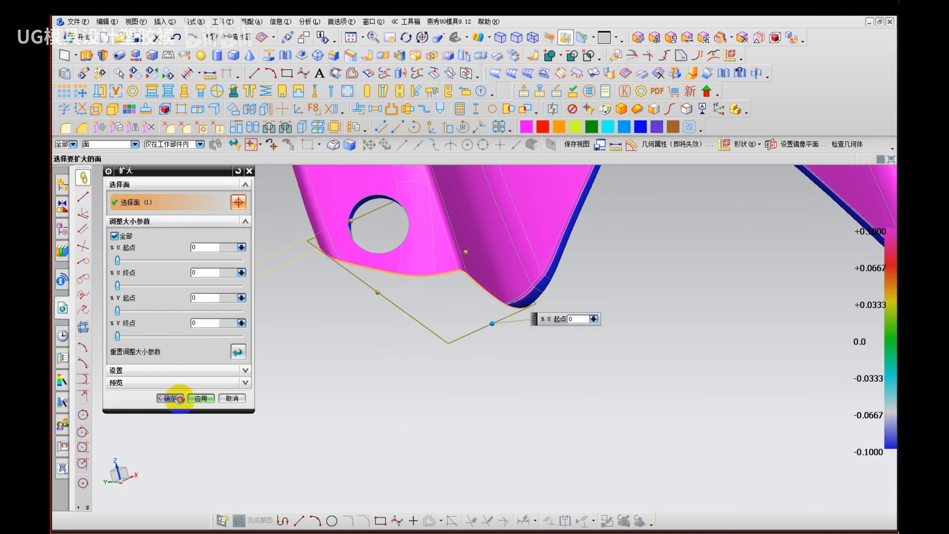
{"action": "right_click_drag", "start_coordinate": [379, 449], "coordinate": [413, 407]}
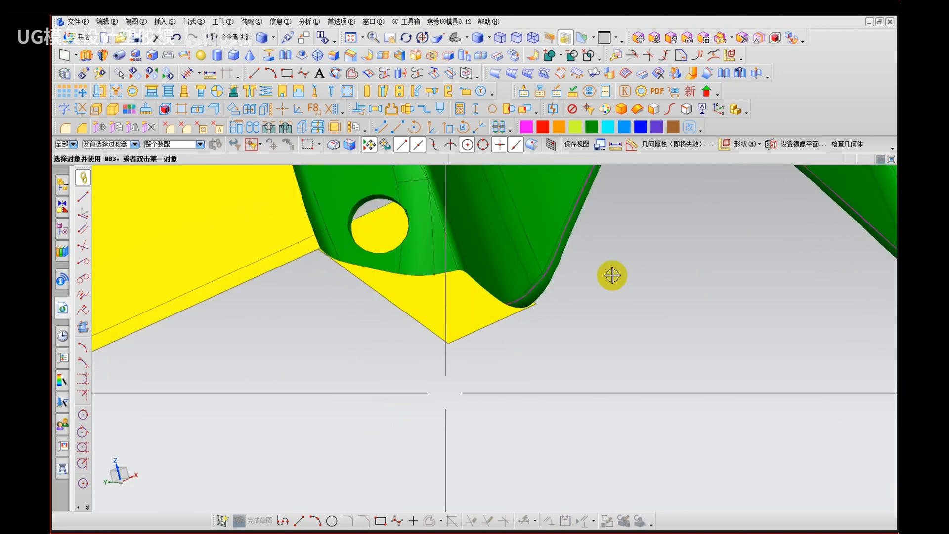
Step: Extend two adjacent outer edges of the enlarged sheet below the hole by a distance of 150 mm each
{"action": "left_click", "coordinate": [691, 93]}
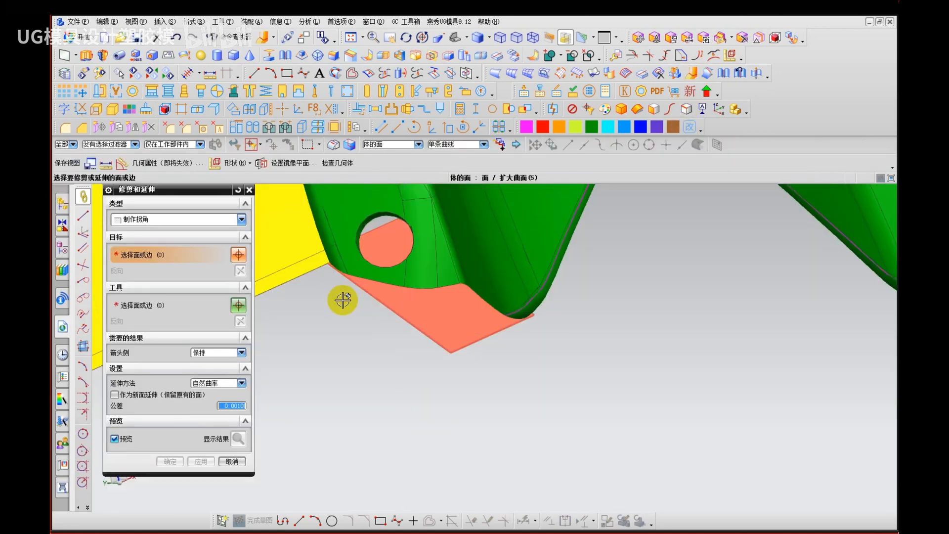
{"action": "left_click", "coordinate": [214, 219]}
{"action": "left_click", "coordinate": [131, 229]}
{"action": "left_click", "coordinate": [416, 323]}
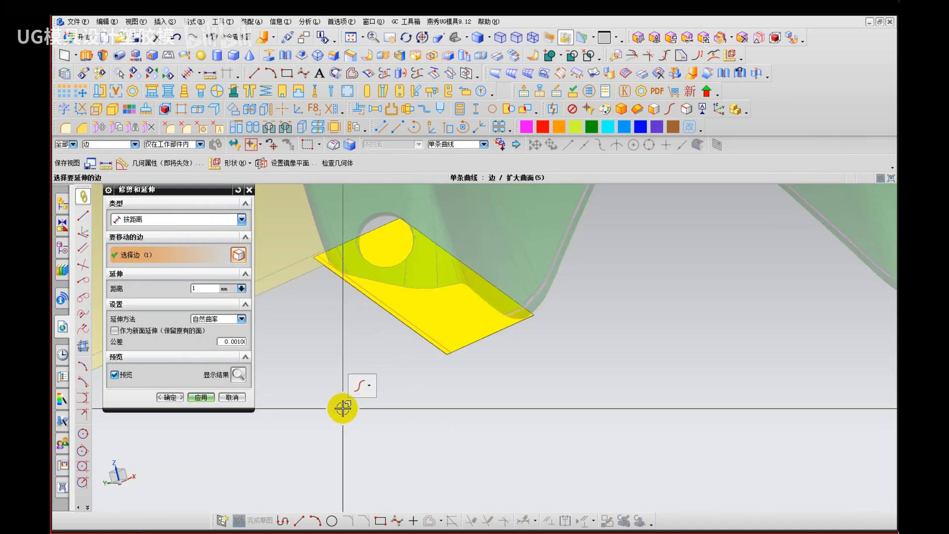
{"action": "left_click", "coordinate": [203, 291]}
{"action": "type", "text": "50"}
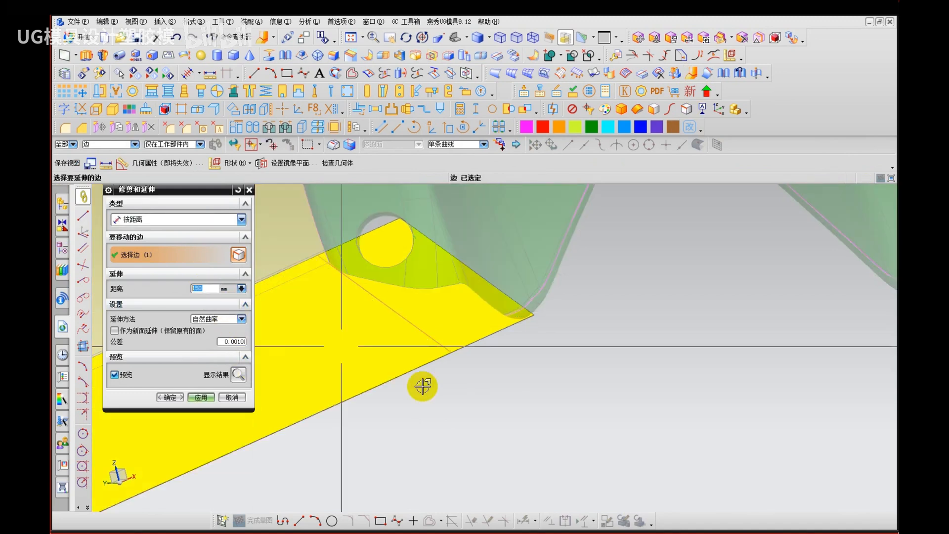
{"action": "left_click", "coordinate": [403, 346]}
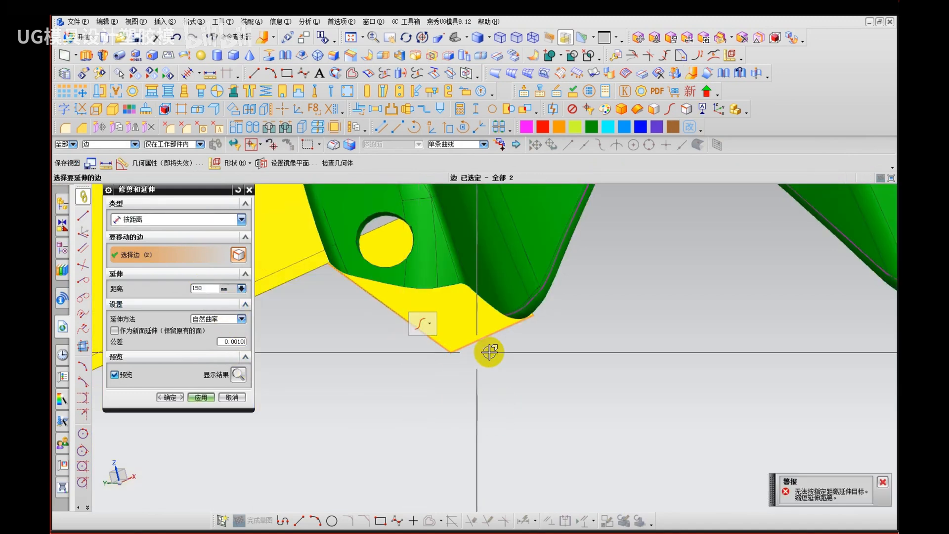
{"action": "left_click", "coordinate": [492, 333], "text": "shift"}
{"action": "left_click", "coordinate": [210, 398]}
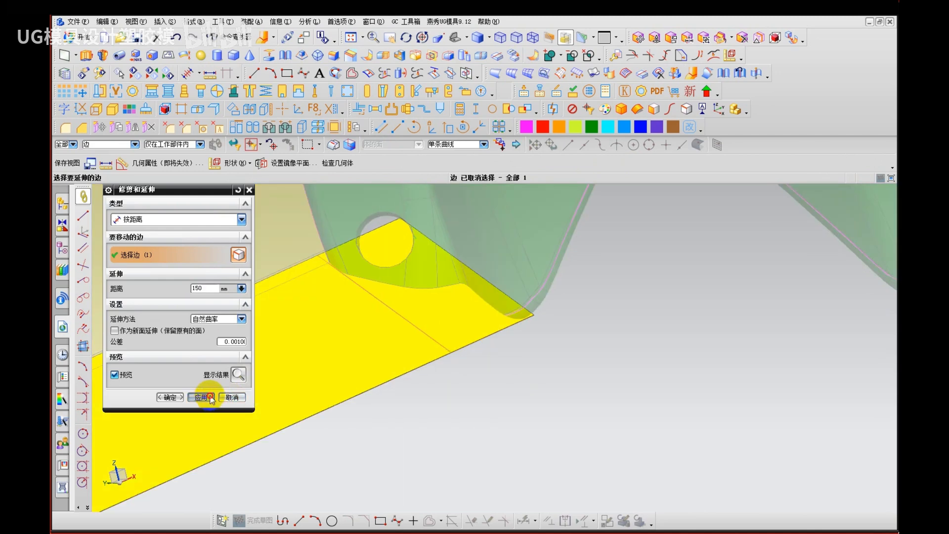
{"action": "left_click", "coordinate": [493, 333]}
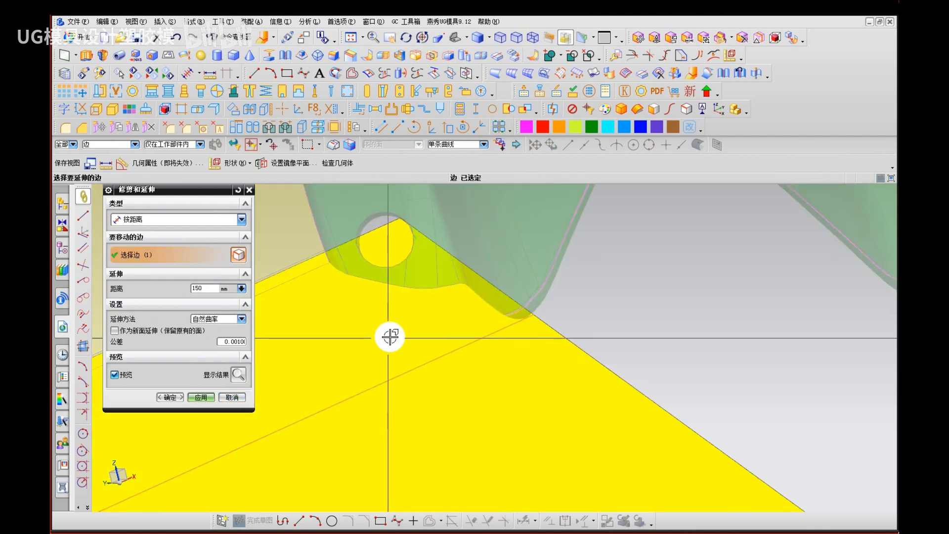
{"action": "middle_click", "coordinate": [434, 339]}
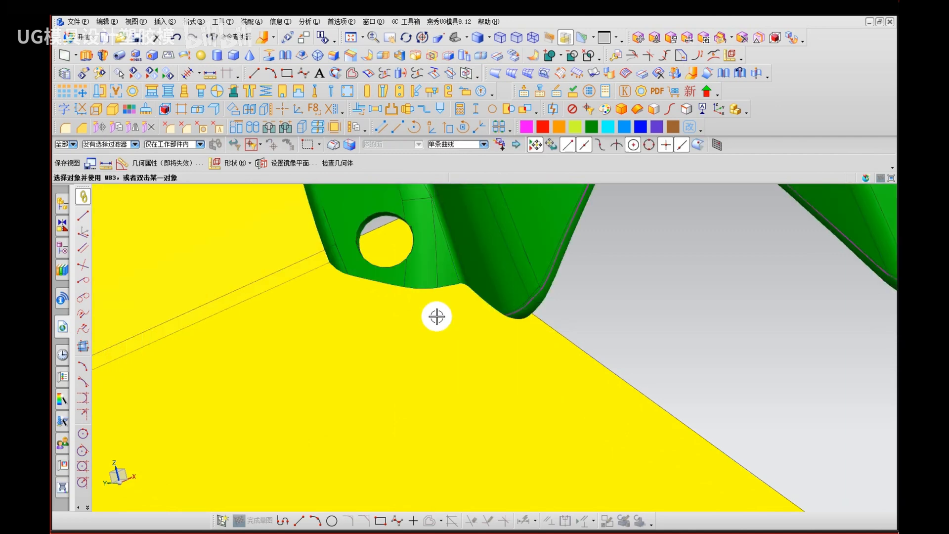
Step: Examine how the extended sheet and the neighbouring extruded sheet follow the part's lower parting edge, from the side and from above
{"action": "mouse_move", "coordinate": [436, 316]}
{"action": "middle_mouse_down"}
{"action": "mouse_move", "coordinate": [414, 330]}
{"action": "mouse_move", "coordinate": [449, 322]}
{"action": "mouse_move", "coordinate": [443, 328]}
{"action": "mouse_move", "coordinate": [432, 306]}
{"action": "mouse_move", "coordinate": [394, 377]}
{"action": "mouse_move", "coordinate": [399, 339]}
{"action": "mouse_move", "coordinate": [406, 341]}
{"action": "middle_mouse_up"}
{"action": "left_click_drag", "start_coordinate": [399, 271], "coordinate": [478, 326]}
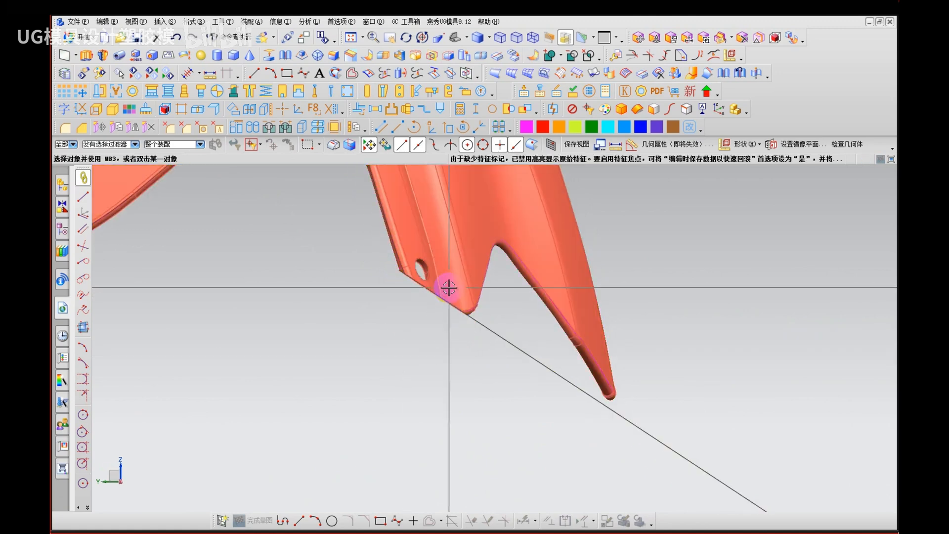
{"action": "mouse_move", "coordinate": [449, 286]}
{"action": "middle_mouse_down"}
{"action": "mouse_move", "coordinate": [441, 334]}
{"action": "mouse_move", "coordinate": [399, 339]}
{"action": "mouse_move", "coordinate": [399, 361]}
{"action": "middle_mouse_up"}
{"action": "left_click_drag", "start_coordinate": [440, 372], "coordinate": [443, 373]}
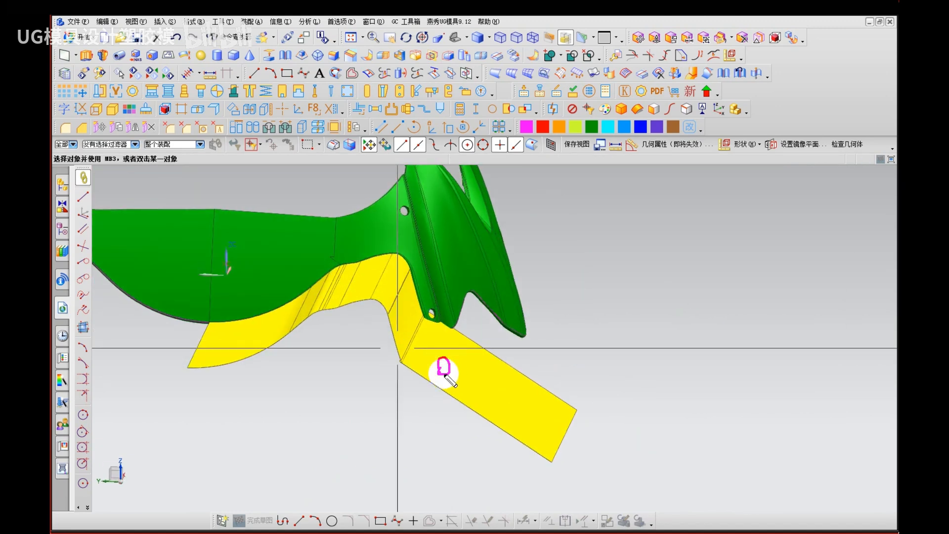
{"action": "mouse_move", "coordinate": [186, 368]}
{"action": "left_mouse_down"}
{"action": "mouse_move", "coordinate": [228, 365]}
{"action": "mouse_move", "coordinate": [366, 296]}
{"action": "mouse_move", "coordinate": [421, 364]}
{"action": "left_mouse_up"}
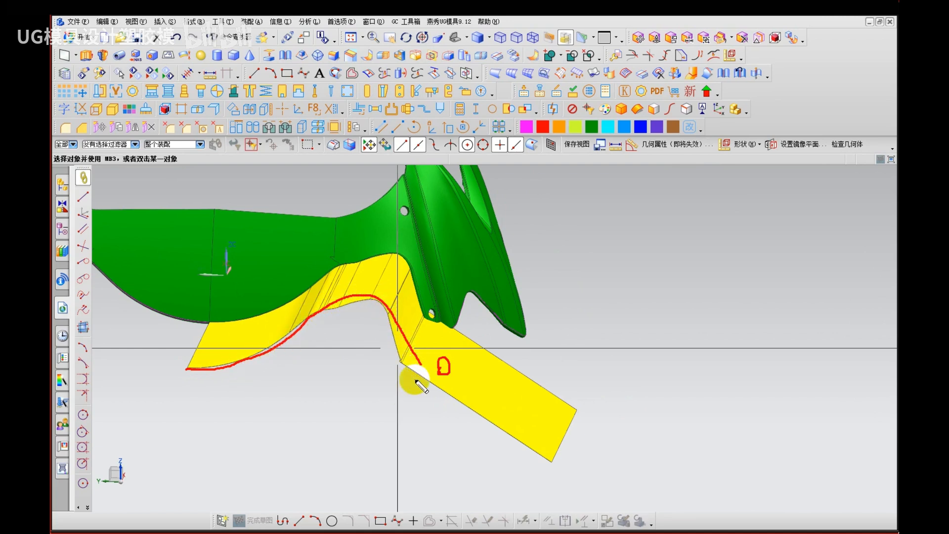
{"action": "mouse_move", "coordinate": [337, 373]}
{"action": "left_mouse_down"}
{"action": "mouse_move", "coordinate": [335, 319]}
{"action": "mouse_move", "coordinate": [325, 336]}
{"action": "left_mouse_up"}
{"action": "left_click_drag", "start_coordinate": [334, 318], "coordinate": [368, 334]}
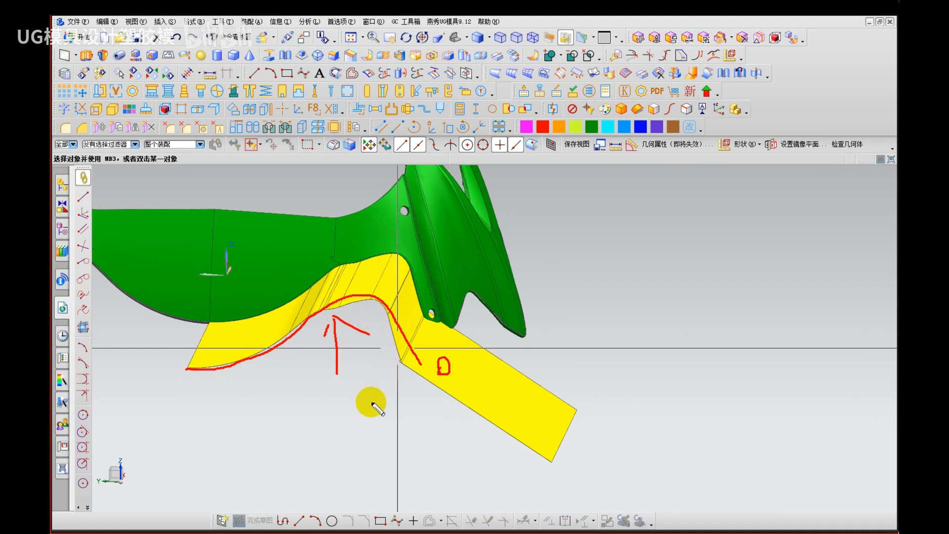
{"action": "key", "text": "Escape"}
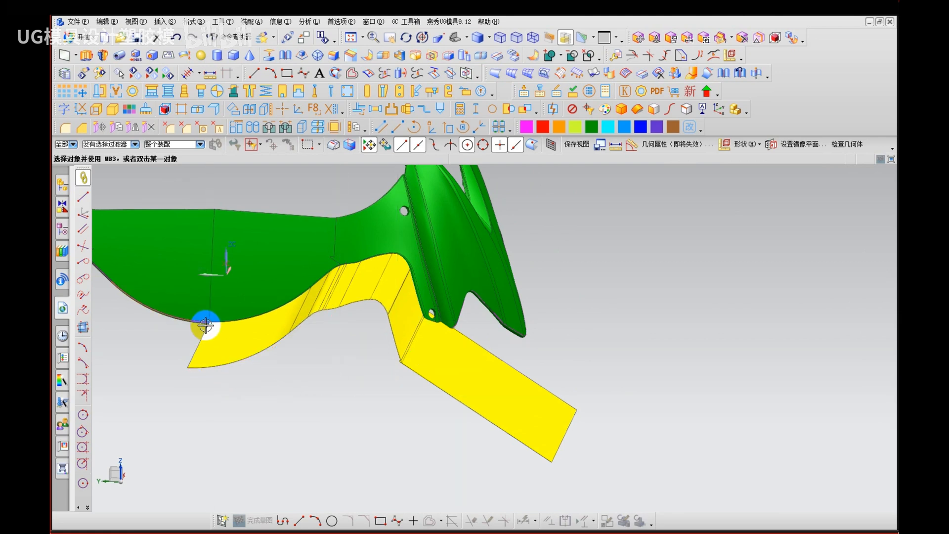
{"action": "mouse_move", "coordinate": [216, 325]}
{"action": "left_mouse_down"}
{"action": "mouse_move", "coordinate": [272, 312]}
{"action": "mouse_move", "coordinate": [334, 262]}
{"action": "mouse_move", "coordinate": [393, 250]}
{"action": "mouse_move", "coordinate": [428, 314]}
{"action": "left_mouse_up"}
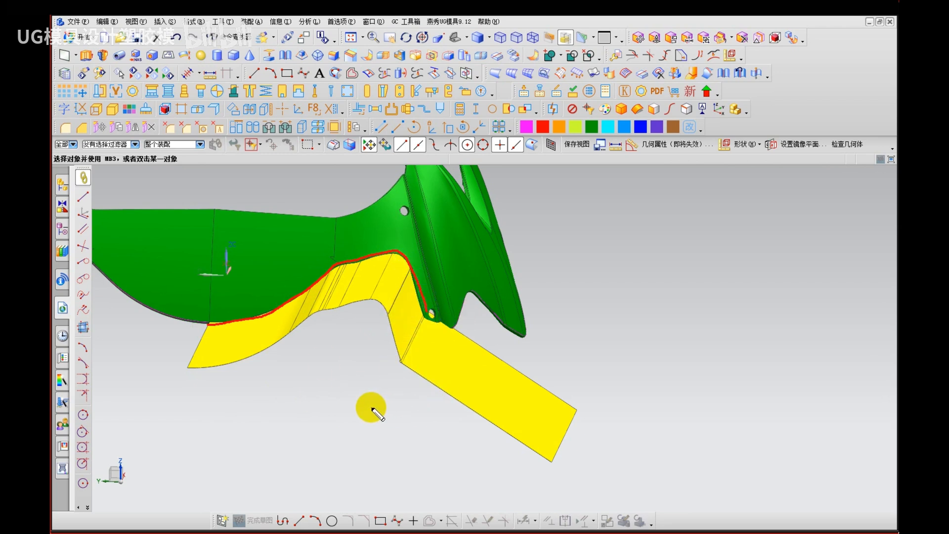
{"action": "mouse_move", "coordinate": [372, 410]}
{"action": "middle_mouse_down"}
{"action": "mouse_move", "coordinate": [350, 415]}
{"action": "mouse_move", "coordinate": [208, 387]}
{"action": "mouse_move", "coordinate": [258, 407]}
{"action": "mouse_move", "coordinate": [254, 430]}
{"action": "middle_mouse_up"}
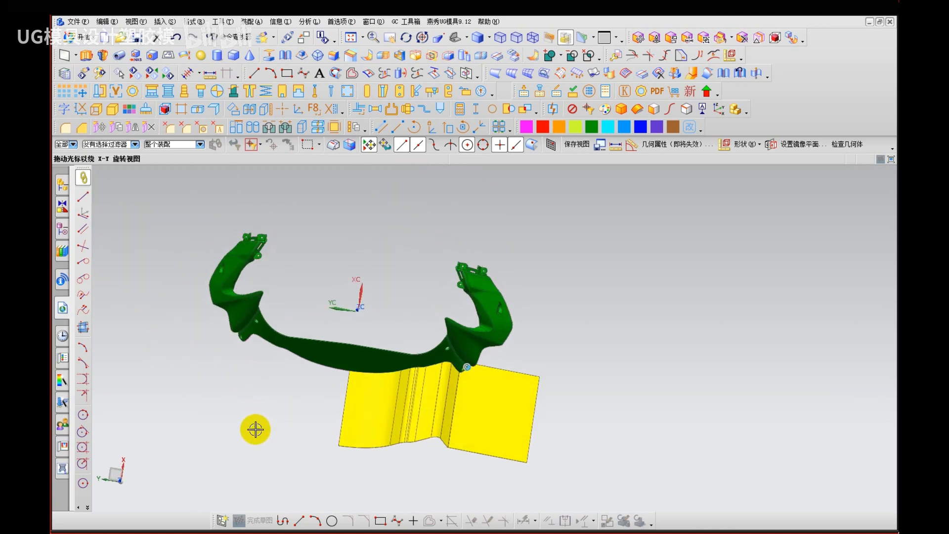
Step: Switch to the chat window, view the contact's latest screenshot, reply "用N边", and return to the model
{"action": "left_click", "coordinate": [762, 524]}
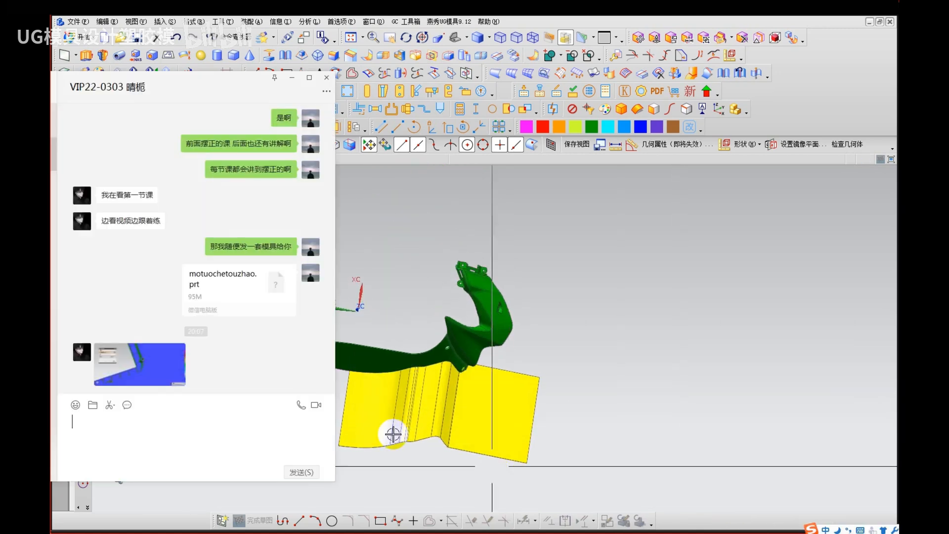
{"action": "left_click", "coordinate": [156, 369]}
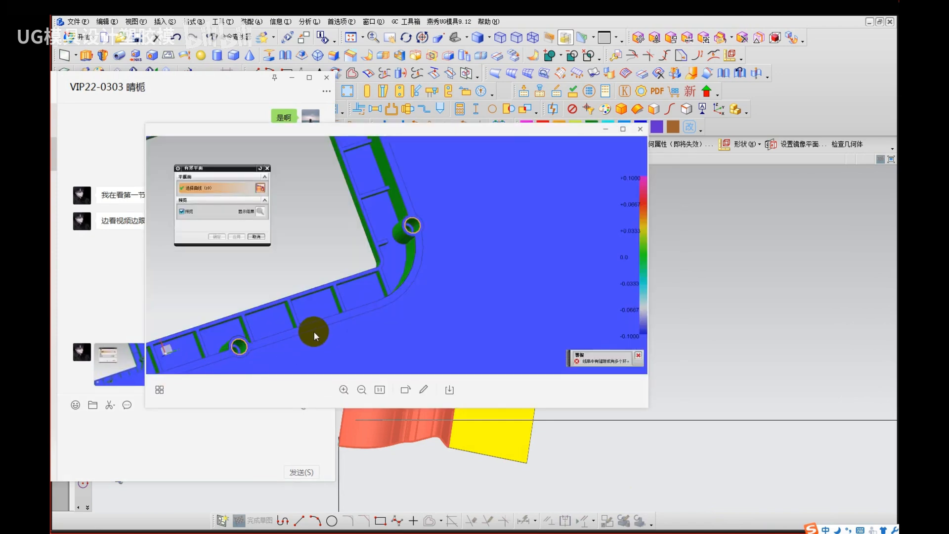
{"action": "left_click", "coordinate": [182, 424]}
{"action": "type", "text": "用N边"}
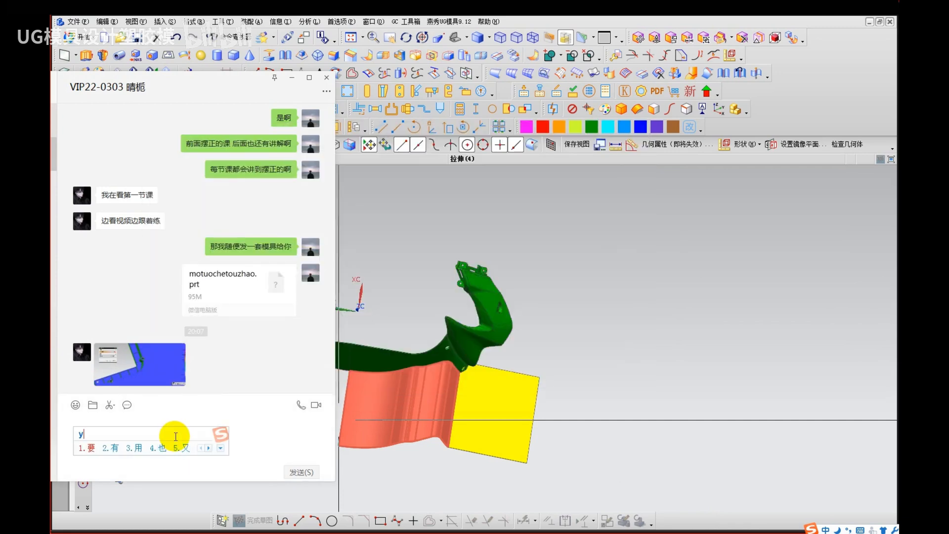
{"action": "key", "text": "Return"}
{"action": "key", "text": "Escape"}
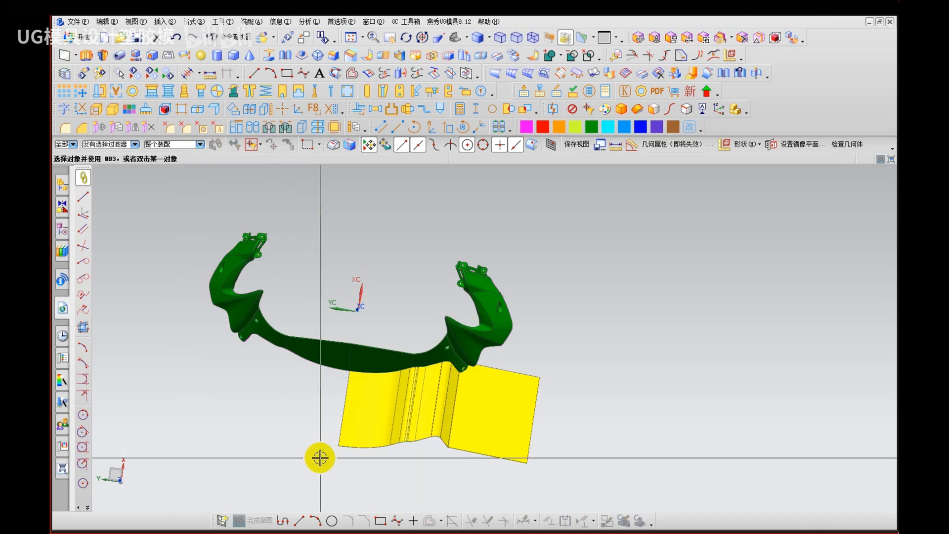
{"action": "scroll", "coordinate": [447, 453], "scroll_direction": "down", "scroll_amount": 2}
{"action": "middle_click_drag", "start_coordinate": [447, 455], "coordinate": [466, 482]}
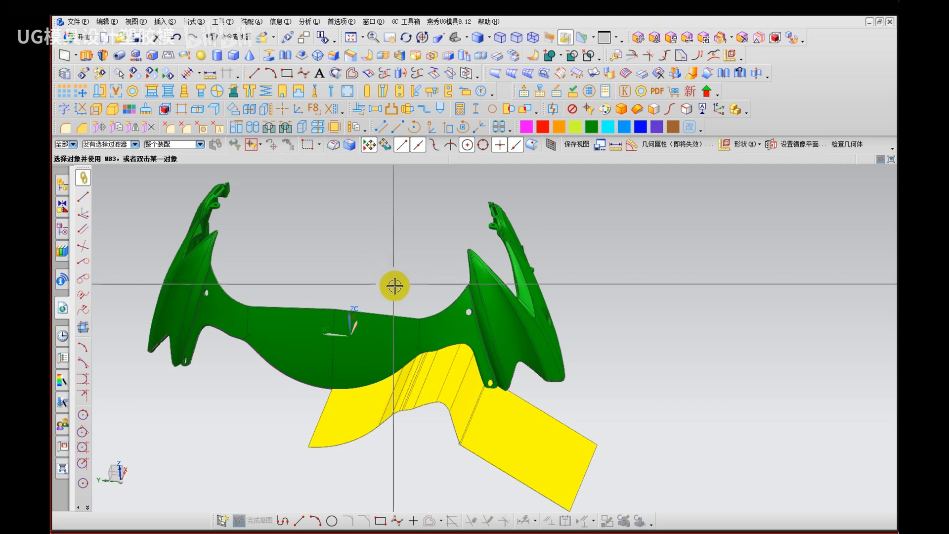
{"action": "left_click_drag", "start_coordinate": [501, 334], "coordinate": [537, 299]}
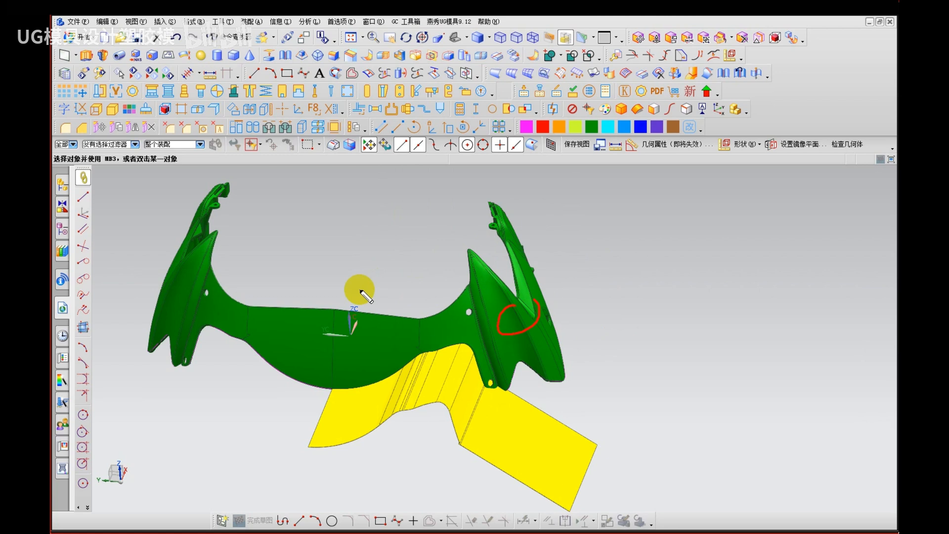
{"action": "key", "text": "Escape"}
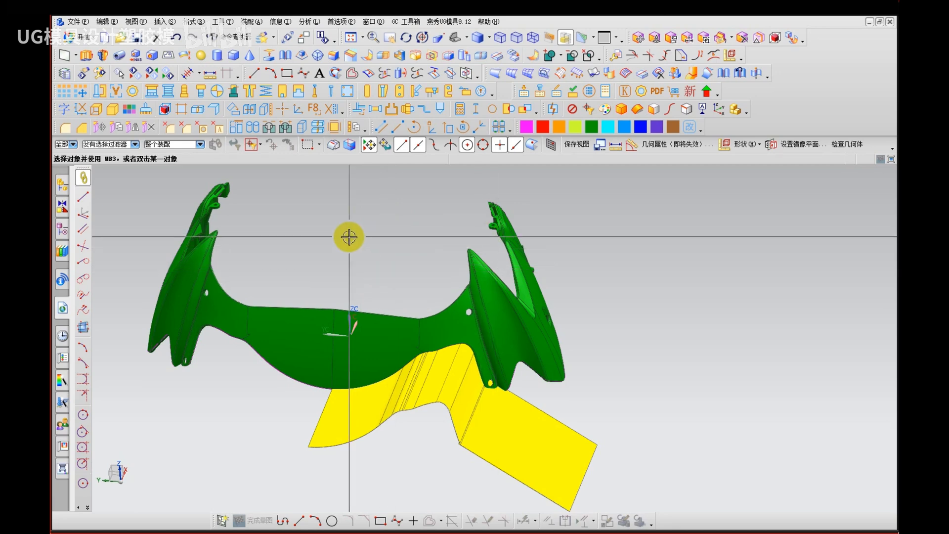
Step: Extend the extruded sheet's end edge beside the hole by 5 mm, past the enlarged sheet
{"action": "scroll", "coordinate": [492, 400], "scroll_direction": "up", "scroll_amount": 5}
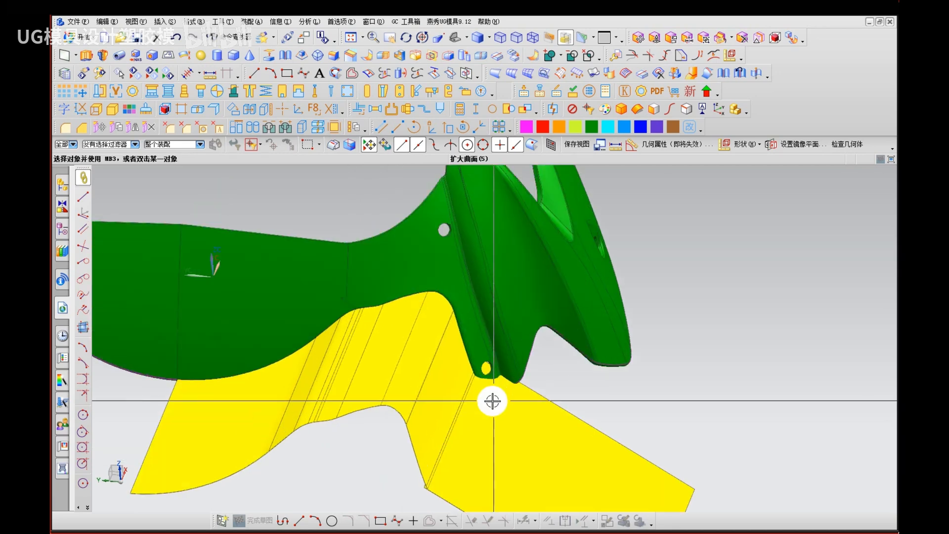
{"action": "scroll", "coordinate": [465, 370], "scroll_direction": "up", "scroll_amount": 2}
{"action": "middle_click_drag", "start_coordinate": [458, 356], "coordinate": [471, 341]}
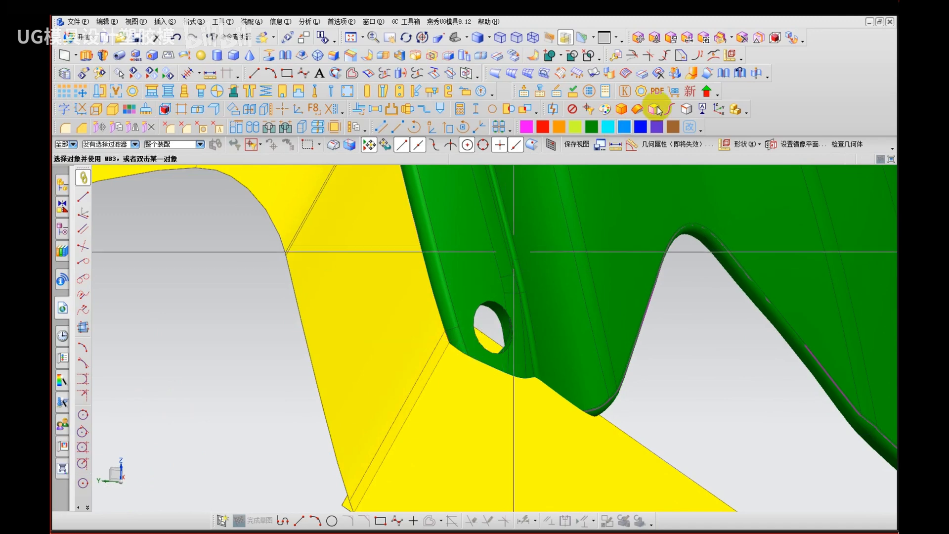
{"action": "left_click", "coordinate": [691, 74]}
{"action": "left_click", "coordinate": [443, 372]}
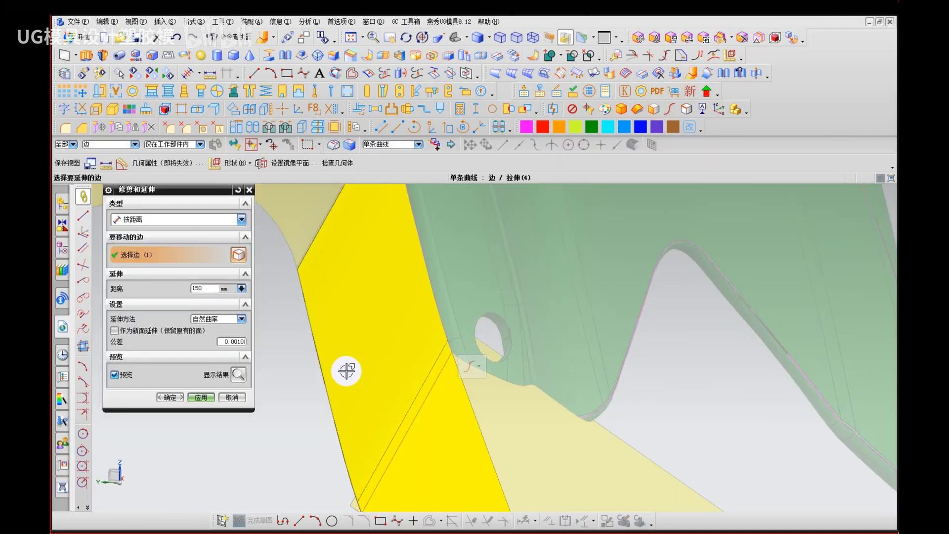
{"action": "double_click", "coordinate": [208, 290]}
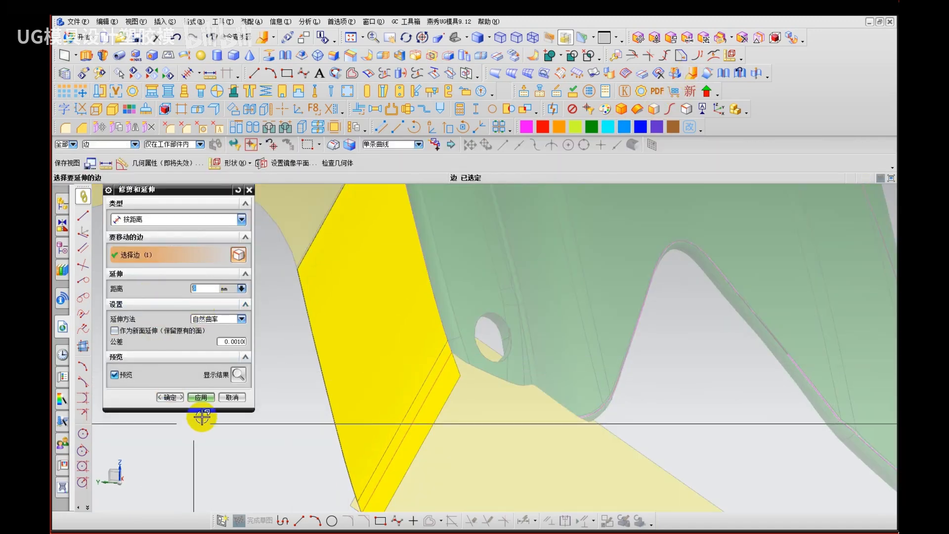
{"action": "left_click", "coordinate": [201, 399]}
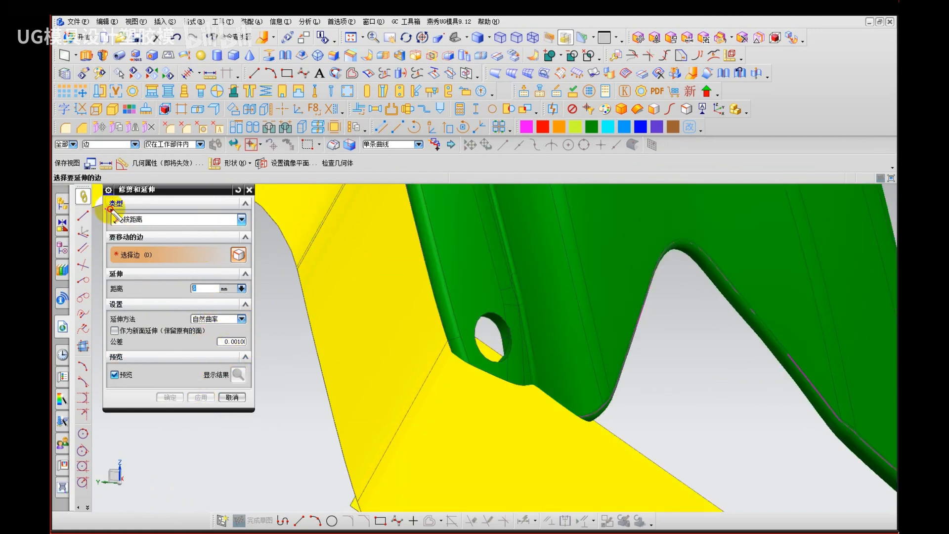
Step: Make a corner between the extended extruded sheet and the enlarged sheet, reversing both the target and tool directions
{"action": "mouse_move", "coordinate": [107, 209]}
{"action": "left_mouse_down"}
{"action": "mouse_move", "coordinate": [100, 207]}
{"action": "mouse_move", "coordinate": [110, 210]}
{"action": "left_mouse_up"}
{"action": "left_click", "coordinate": [165, 219]}
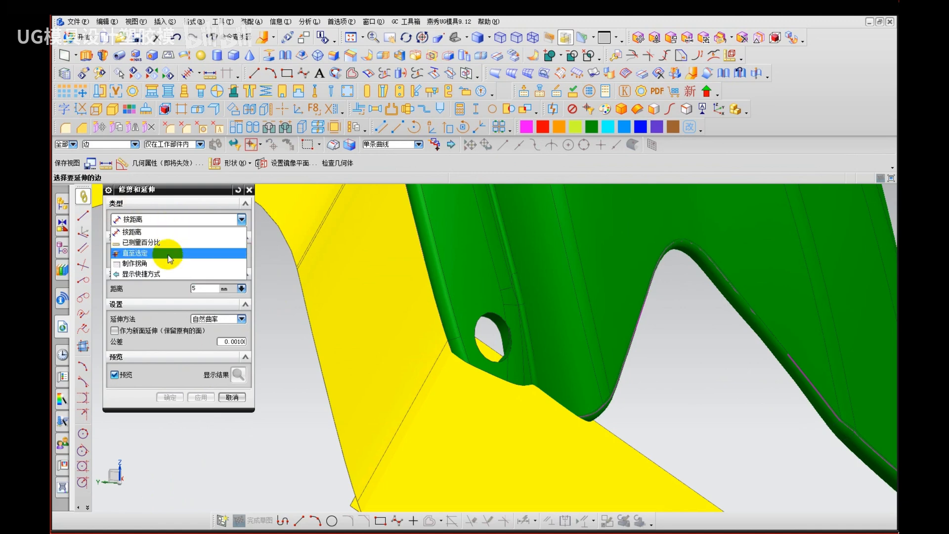
{"action": "left_click", "coordinate": [165, 263]}
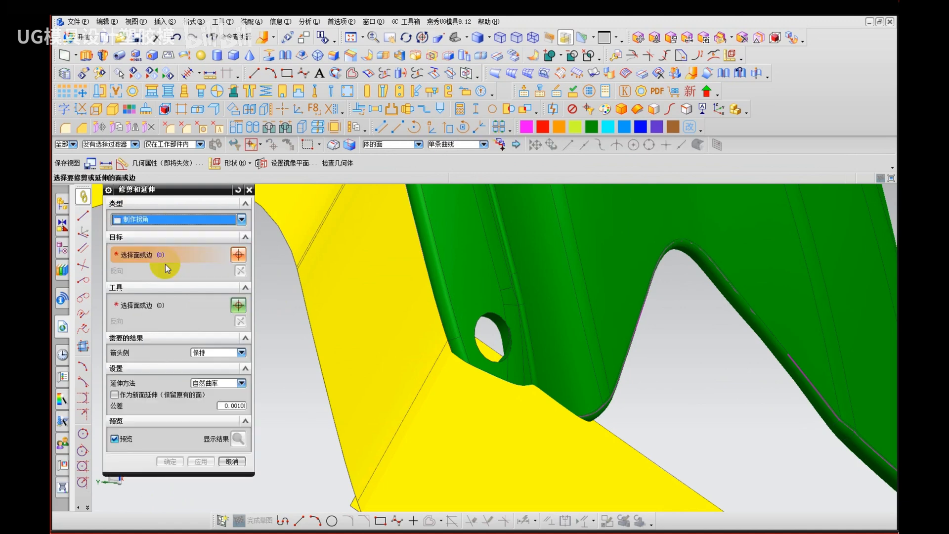
{"action": "left_click", "coordinate": [434, 381]}
{"action": "left_click", "coordinate": [483, 419]}
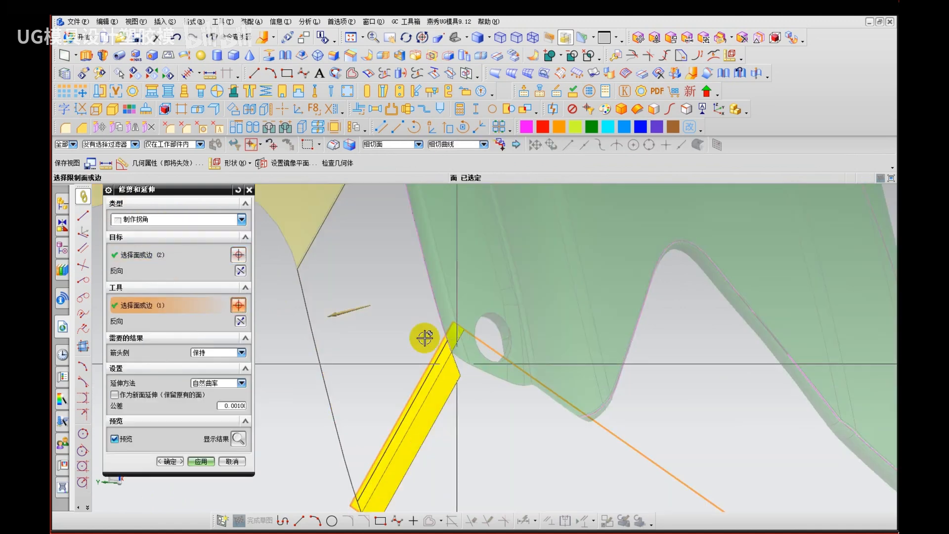
{"action": "left_click", "coordinate": [240, 320]}
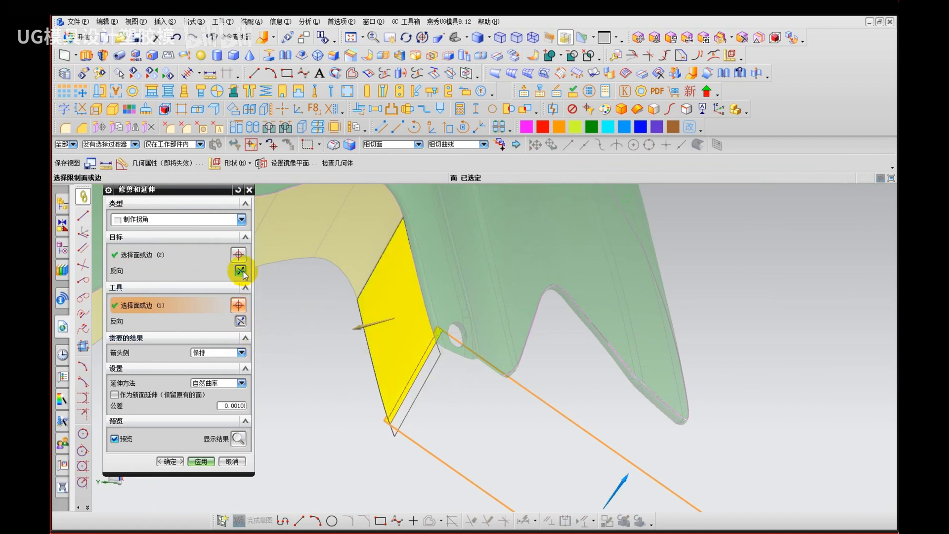
{"action": "left_click", "coordinate": [240, 270]}
{"action": "mouse_move", "coordinate": [247, 315]}
{"action": "left_mouse_down"}
{"action": "mouse_move", "coordinate": [231, 323]}
{"action": "mouse_move", "coordinate": [247, 314]}
{"action": "left_mouse_up"}
{"action": "left_click_drag", "start_coordinate": [243, 262], "coordinate": [246, 261]}
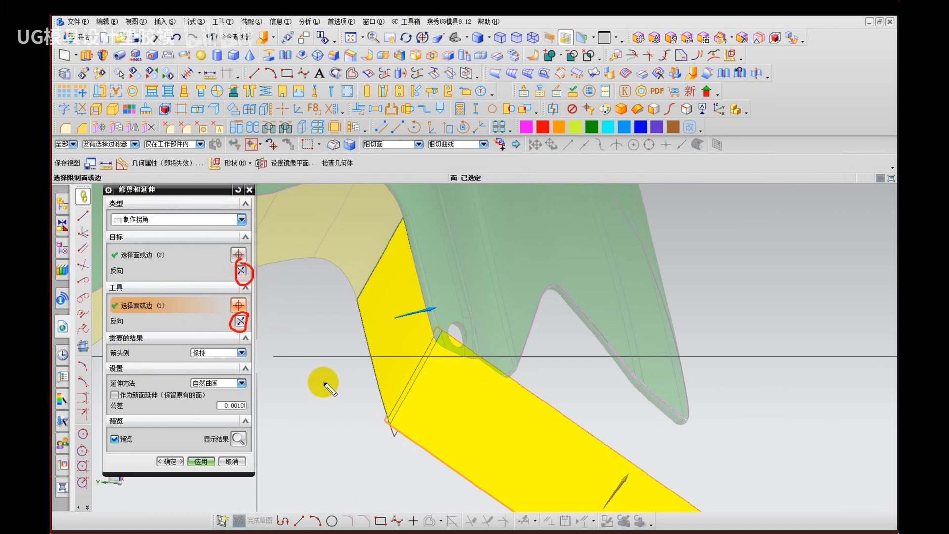
{"action": "left_click", "coordinate": [169, 462]}
Step: Examine the joined parting sheets where they meet the wall's end edge below the hole, from outside and from underneath
{"action": "scroll", "coordinate": [418, 403], "scroll_direction": "down", "scroll_amount": 3}
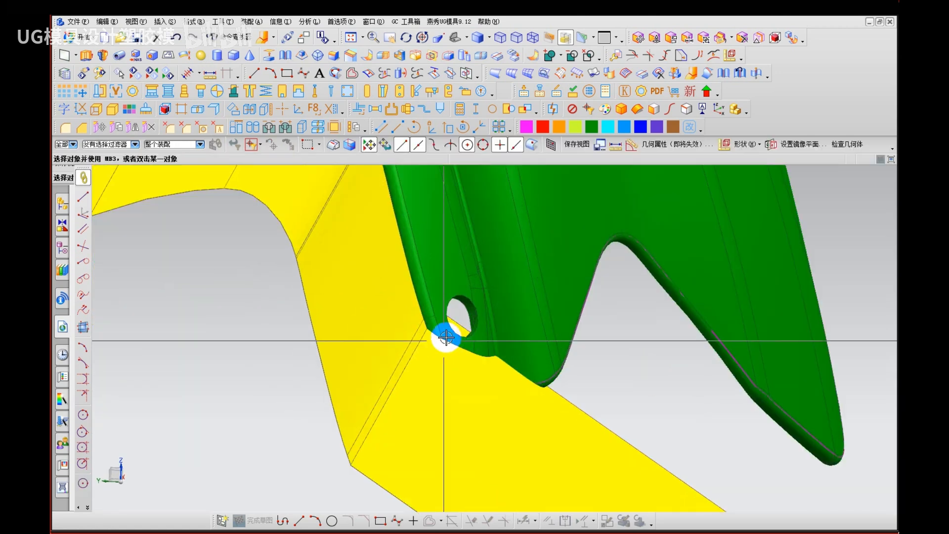
{"action": "mouse_move", "coordinate": [447, 339]}
{"action": "middle_mouse_down"}
{"action": "mouse_move", "coordinate": [487, 262]}
{"action": "mouse_move", "coordinate": [496, 281]}
{"action": "mouse_move", "coordinate": [449, 364]}
{"action": "middle_mouse_up"}
{"action": "left_click_drag", "start_coordinate": [441, 413], "coordinate": [451, 416]}
{"action": "left_click_drag", "start_coordinate": [433, 323], "coordinate": [574, 379]}
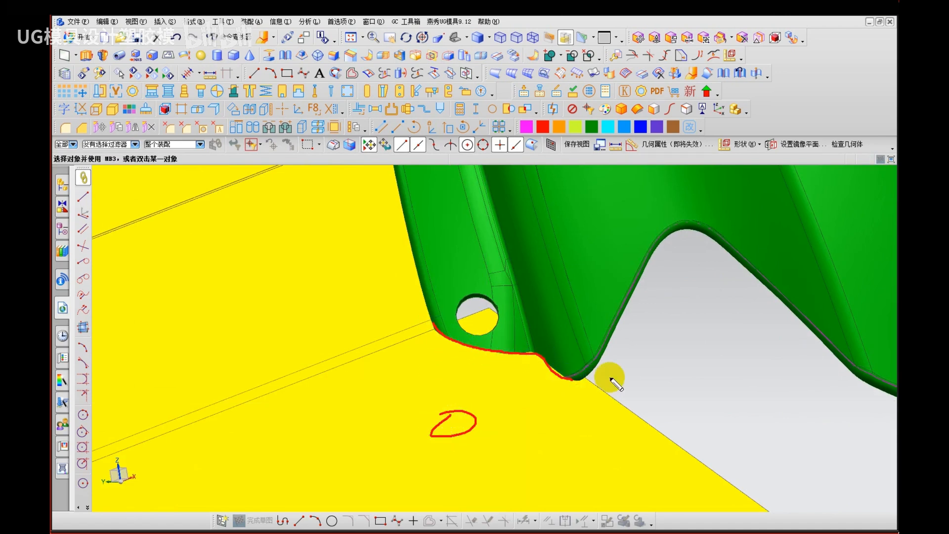
{"action": "key", "text": "Escape"}
{"action": "mouse_move", "coordinate": [514, 349]}
{"action": "middle_mouse_down"}
{"action": "mouse_move", "coordinate": [500, 361]}
{"action": "mouse_move", "coordinate": [519, 297]}
{"action": "mouse_move", "coordinate": [472, 376]}
{"action": "middle_mouse_up"}
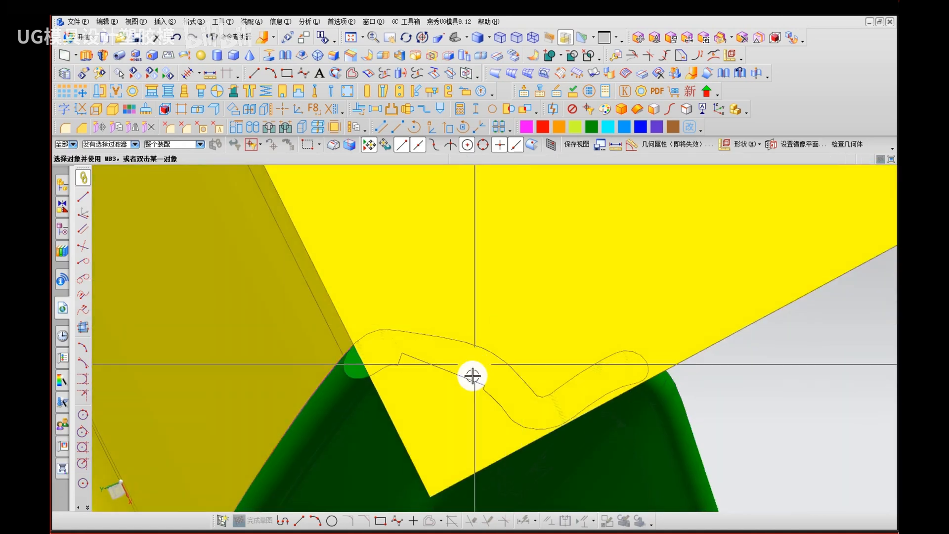
{"action": "key", "text": "ctrl+shift+d"}
{"action": "scroll", "coordinate": [400, 356], "scroll_direction": "down", "scroll_amount": 5}
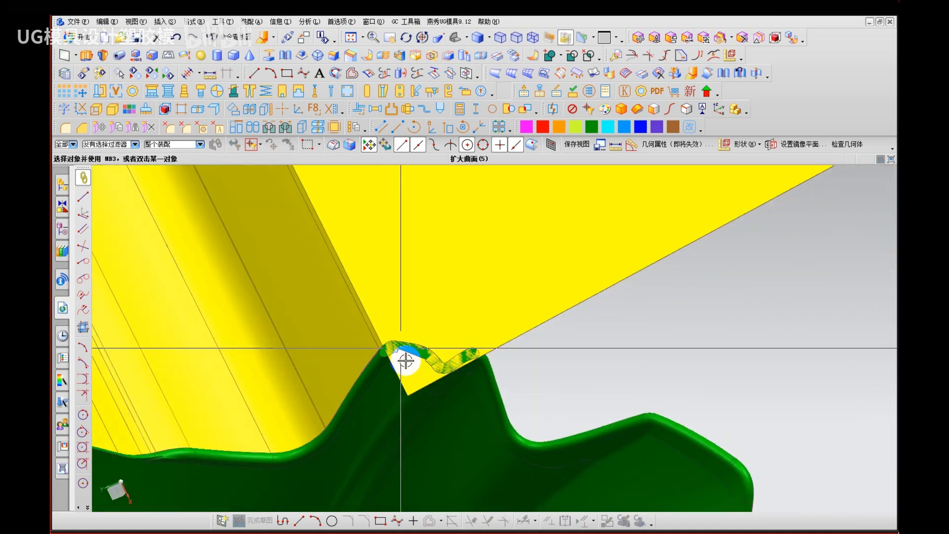
Step: Hide the green part body so only the parting sheets and the parting line curves beyond the hole remain displayed
{"action": "middle_click_drag", "start_coordinate": [402, 361], "coordinate": [517, 377]}
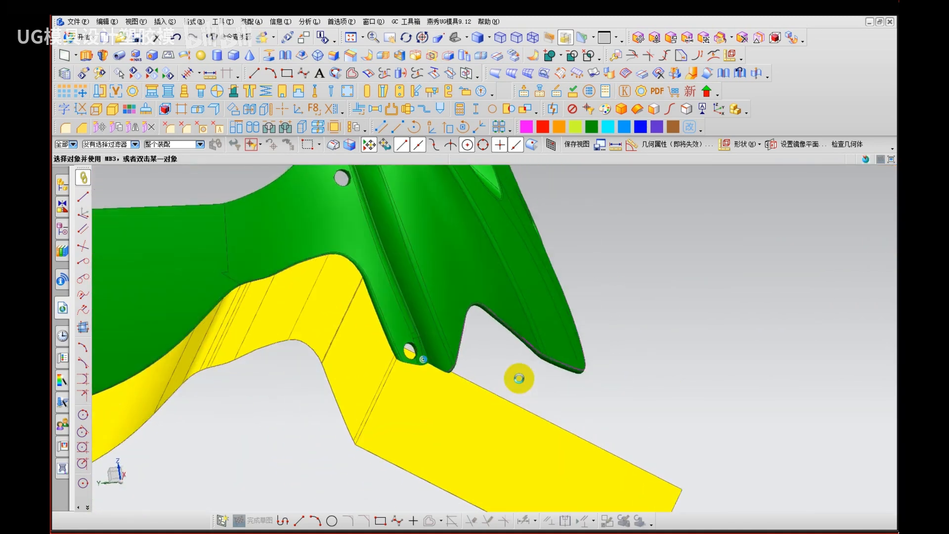
{"action": "key", "text": "F8"}
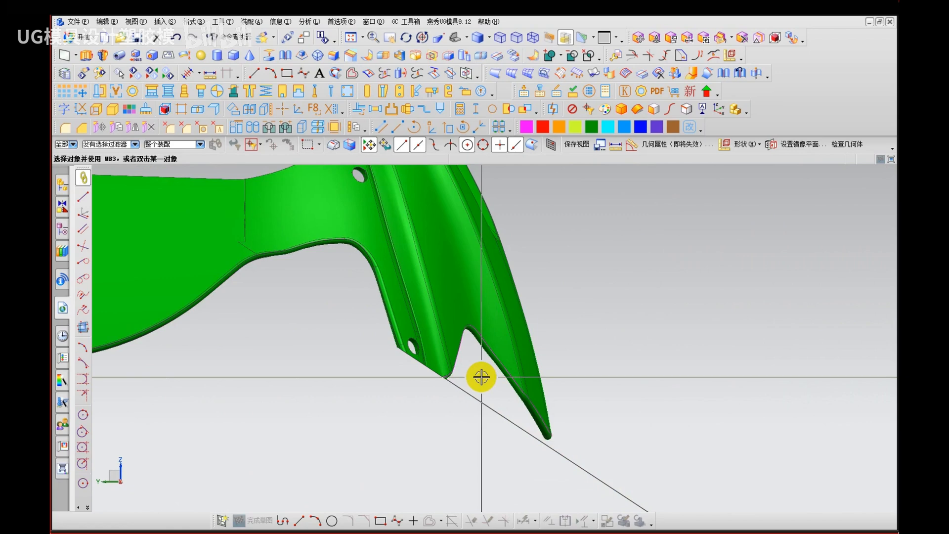
{"action": "mouse_move", "coordinate": [455, 373]}
{"action": "middle_mouse_down"}
{"action": "mouse_move", "coordinate": [445, 390]}
{"action": "mouse_move", "coordinate": [470, 375]}
{"action": "mouse_move", "coordinate": [453, 378]}
{"action": "middle_mouse_up"}
{"action": "mouse_move", "coordinate": [454, 371]}
{"action": "left_mouse_down"}
{"action": "mouse_move", "coordinate": [482, 307]}
{"action": "mouse_move", "coordinate": [517, 319]}
{"action": "mouse_move", "coordinate": [542, 343]}
{"action": "left_mouse_up"}
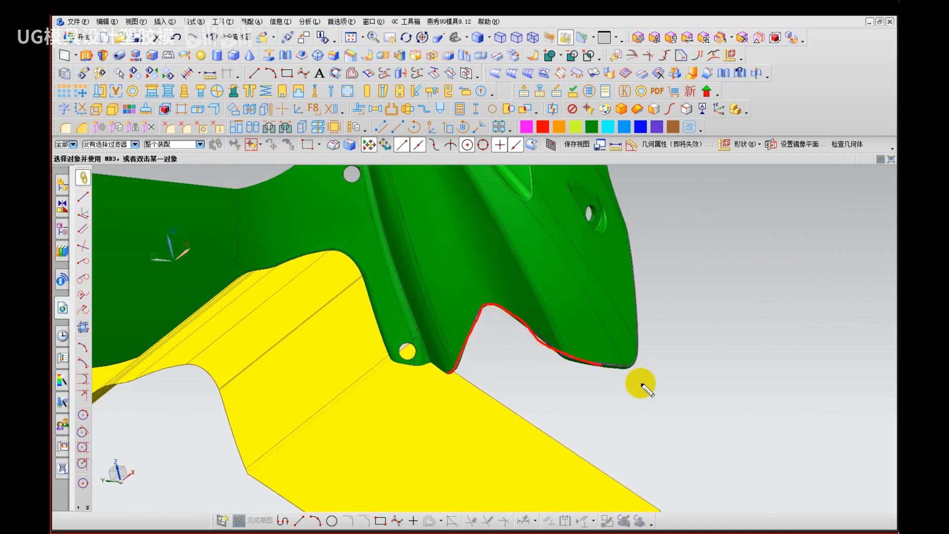
{"action": "scroll", "coordinate": [557, 384], "scroll_direction": "down", "scroll_amount": 1}
{"action": "scroll", "coordinate": [497, 373], "scroll_direction": "down", "scroll_amount": 3}
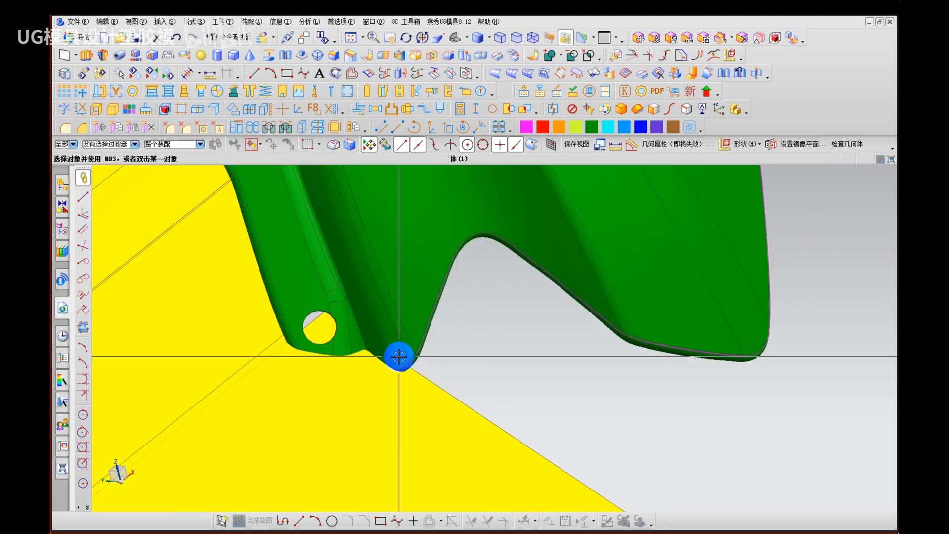
{"action": "middle_click_drag", "start_coordinate": [399, 354], "coordinate": [394, 345]}
{"action": "left_click", "coordinate": [379, 291]}
{"action": "key", "text": "ctrl+b"}
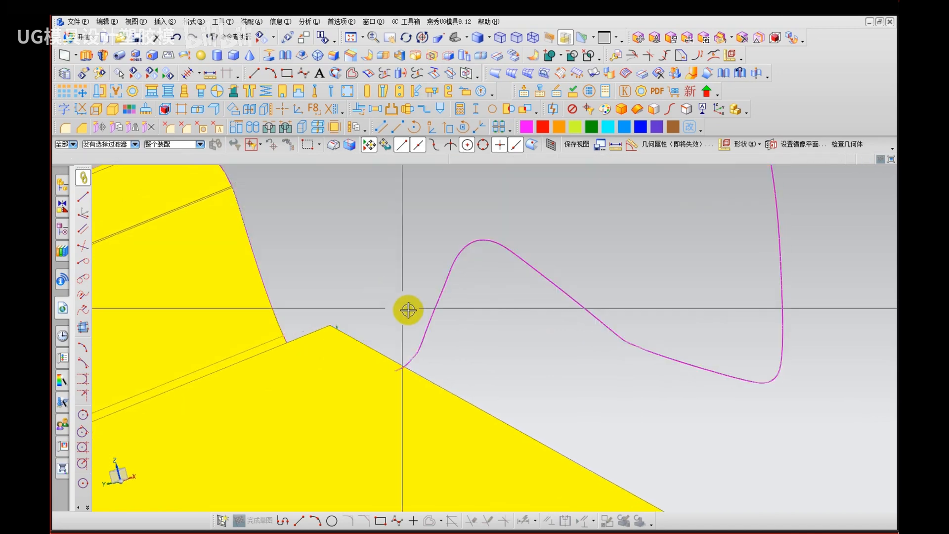
Step: Extrude the three parting line curves beside the enlarged sheet by 150 mm along the negative XC direction
{"action": "left_click", "coordinate": [165, 22]}
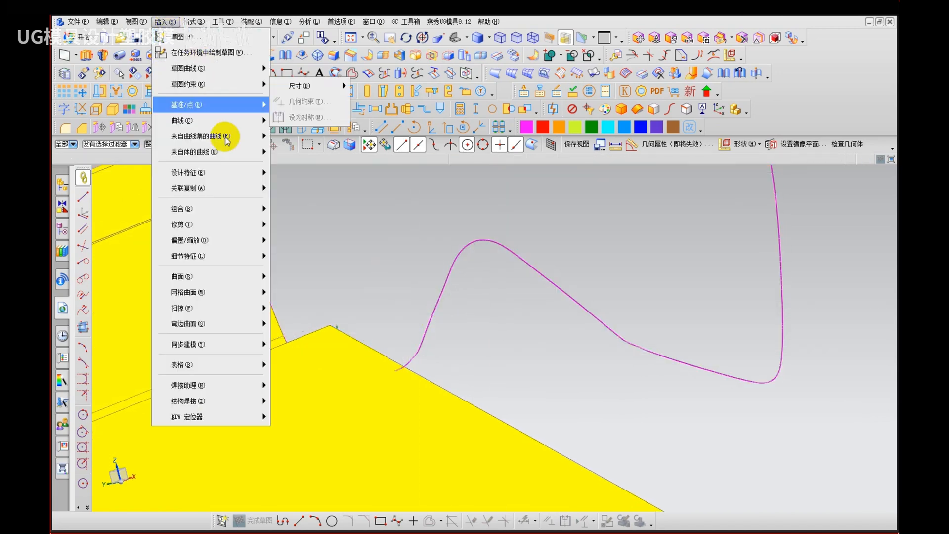
{"action": "mouse_move", "coordinate": [229, 169]}
{"action": "left_click", "coordinate": [301, 176]}
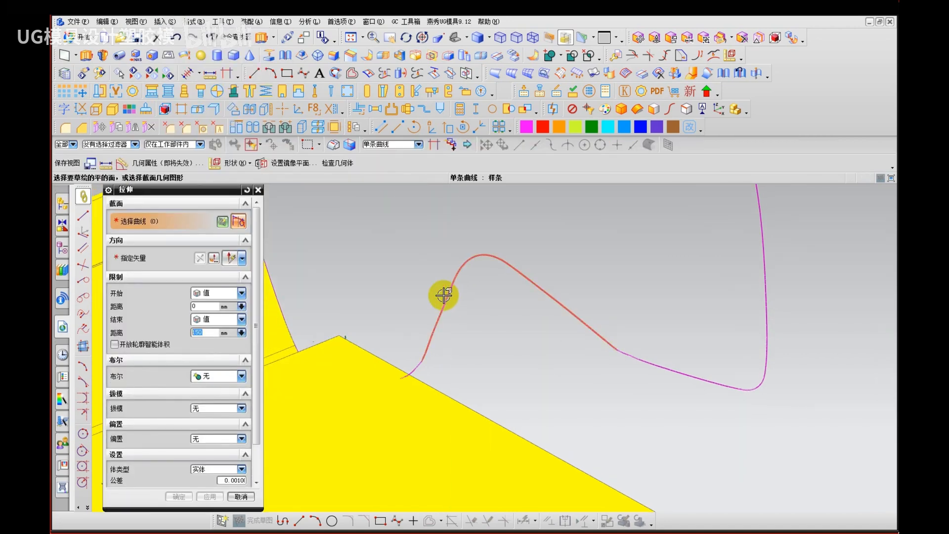
{"action": "left_click", "coordinate": [445, 299]}
{"action": "scroll", "coordinate": [415, 377], "scroll_direction": "up", "scroll_amount": 4}
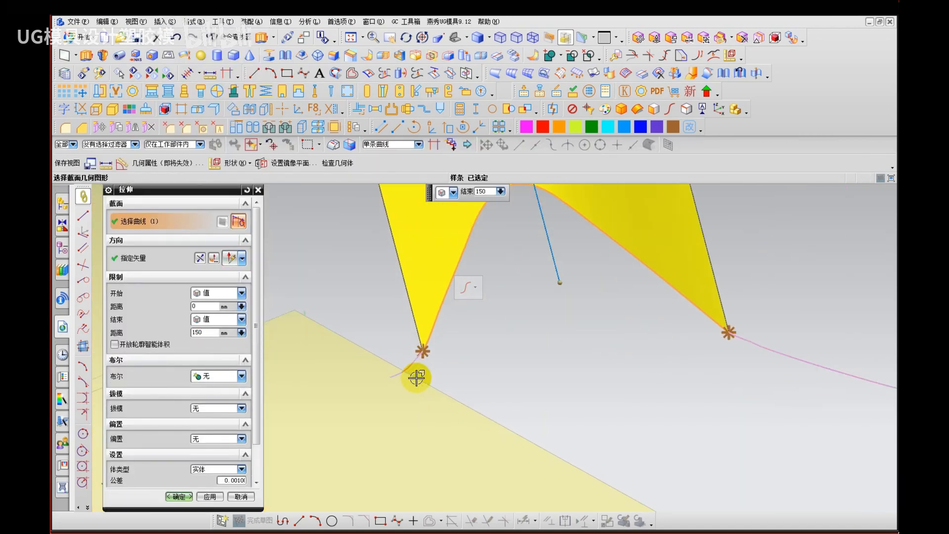
{"action": "left_click", "coordinate": [419, 348]}
{"action": "left_click", "coordinate": [398, 371]}
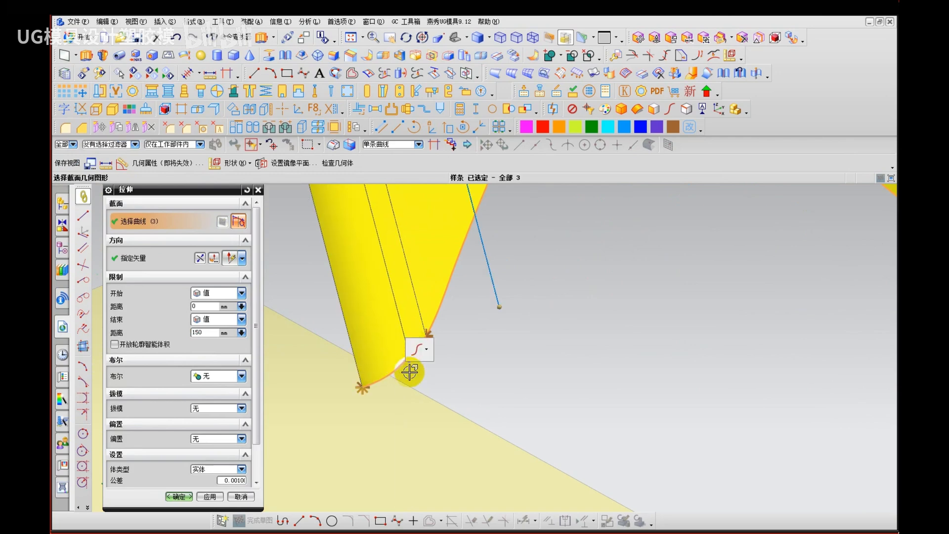
{"action": "scroll", "coordinate": [381, 384], "scroll_direction": "down", "scroll_amount": 4}
{"action": "left_click", "coordinate": [186, 258]}
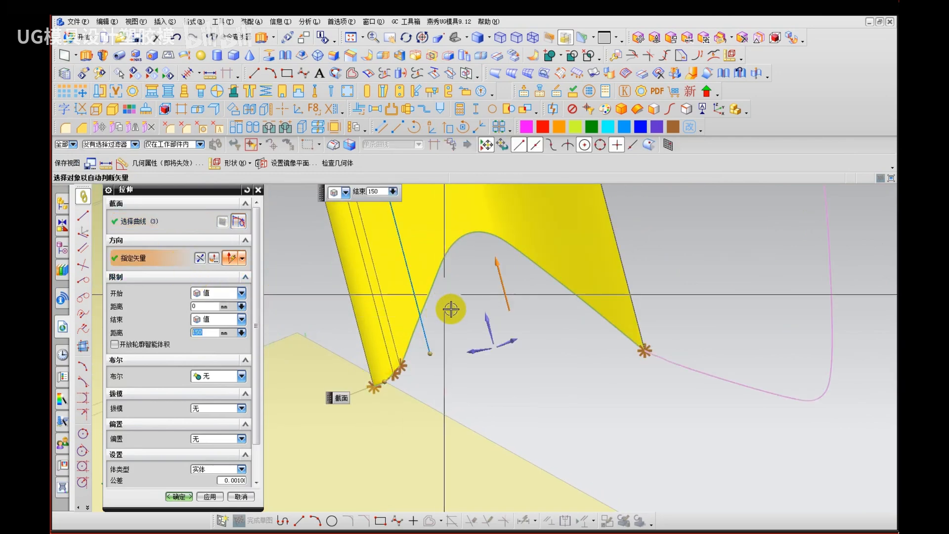
{"action": "middle_click_drag", "start_coordinate": [451, 309], "coordinate": [450, 389]}
{"action": "middle_click", "coordinate": [421, 279]}
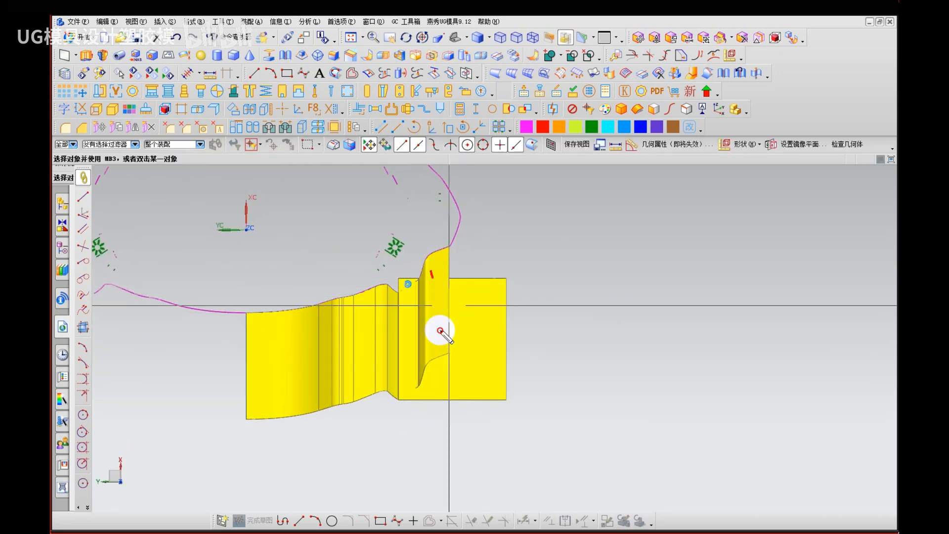
Step: Edit the new extruded sheet so that it runs along the negative YC direction
{"action": "left_click_drag", "start_coordinate": [440, 330], "coordinate": [459, 361]}
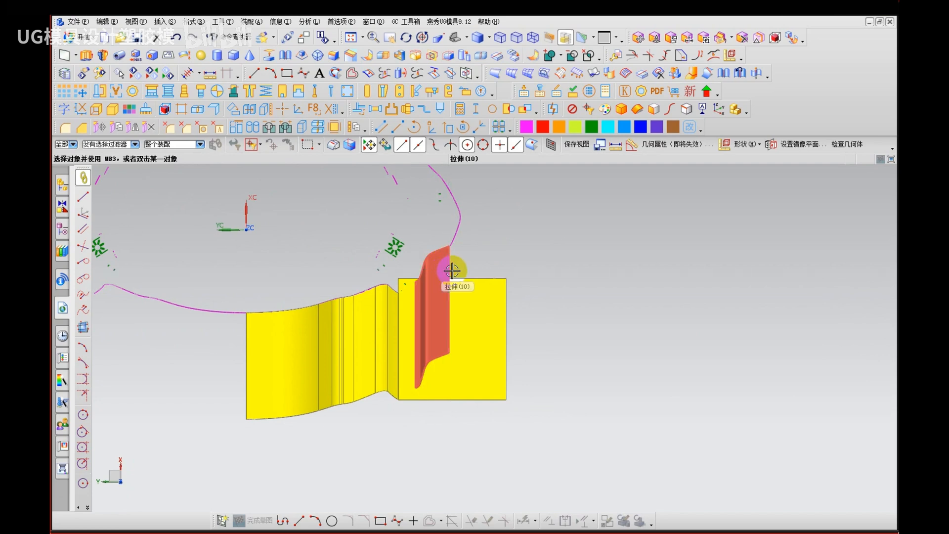
{"action": "scroll", "coordinate": [469, 260], "scroll_direction": "up", "scroll_amount": 3}
{"action": "mouse_move", "coordinate": [376, 291]}
{"action": "left_mouse_down"}
{"action": "mouse_move", "coordinate": [396, 254]}
{"action": "mouse_move", "coordinate": [458, 197]}
{"action": "left_mouse_up"}
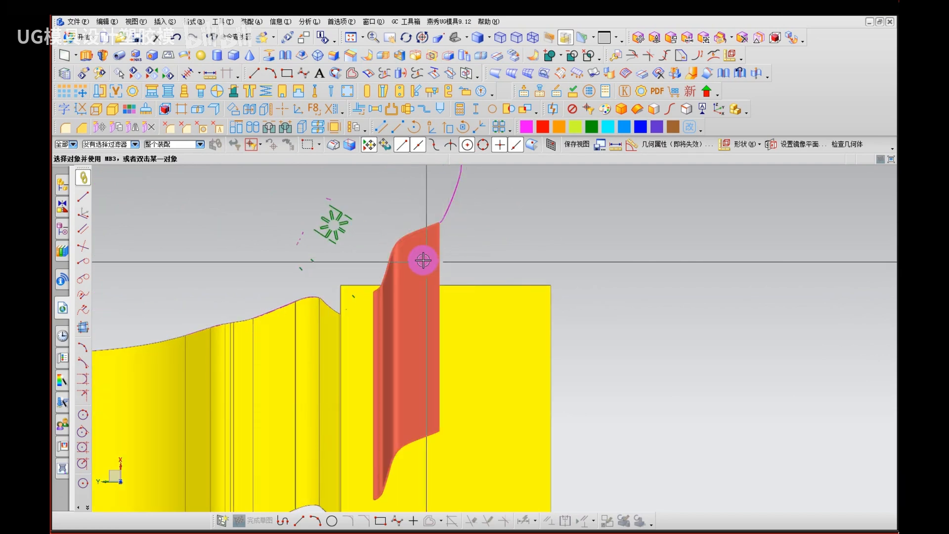
{"action": "left_click", "coordinate": [421, 258]}
{"action": "key", "text": "x"}
{"action": "left_click", "coordinate": [178, 240]}
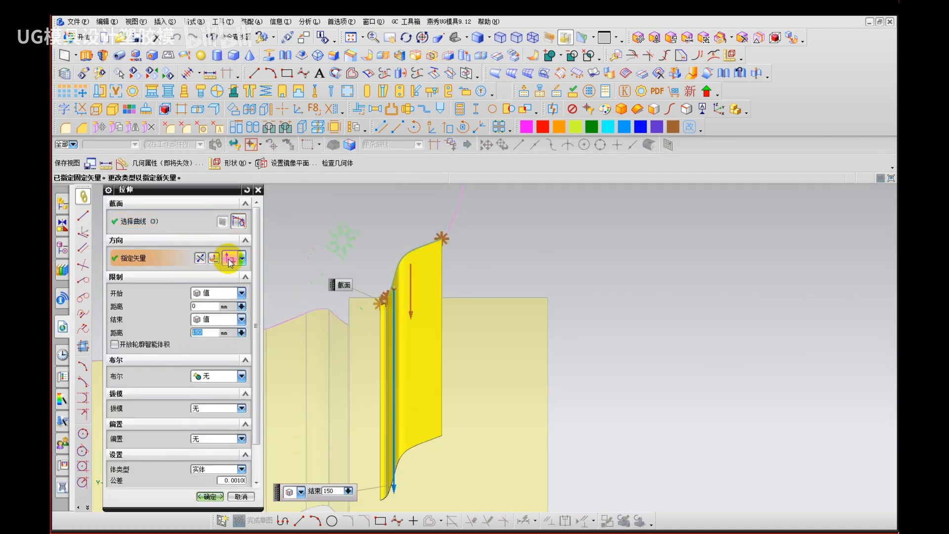
{"action": "left_click", "coordinate": [242, 261]}
{"action": "left_click", "coordinate": [231, 278]}
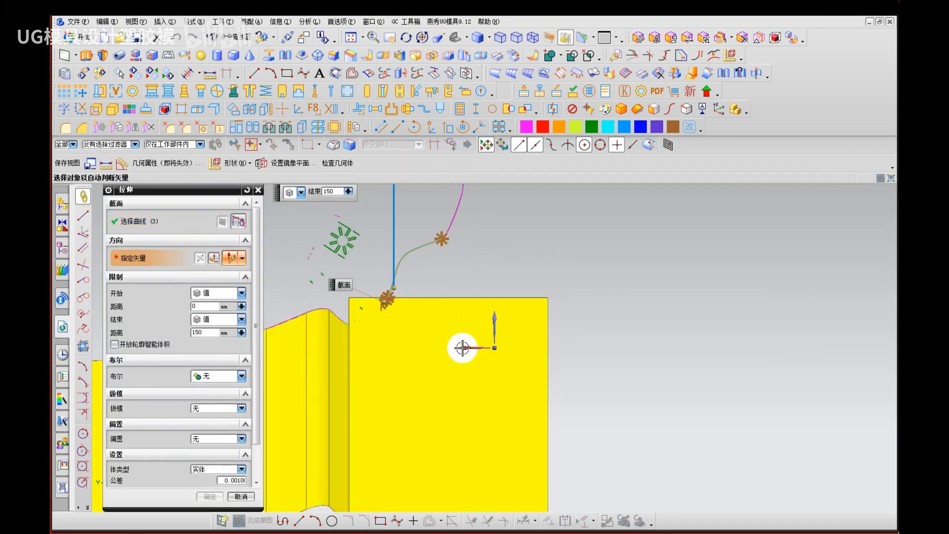
{"action": "left_click", "coordinate": [462, 347]}
{"action": "middle_click", "coordinate": [614, 339]}
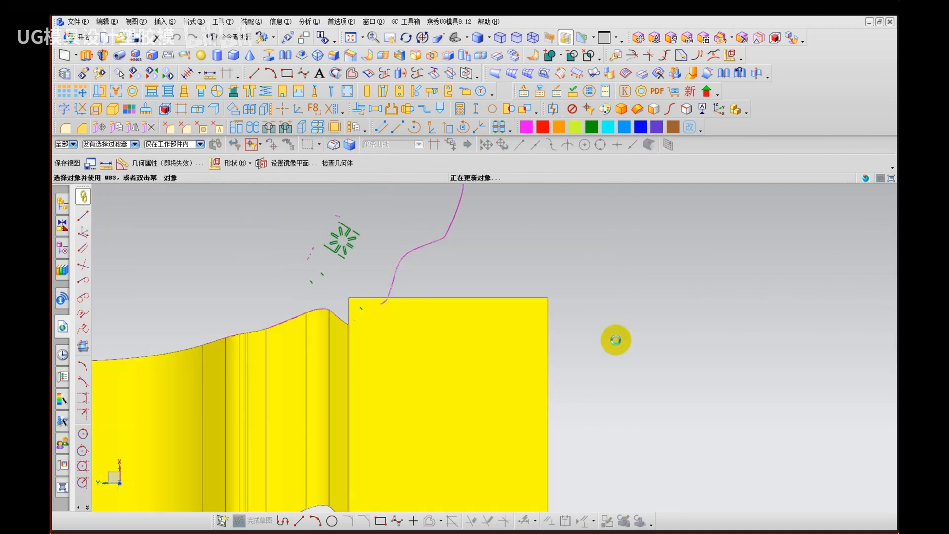
{"action": "scroll", "coordinate": [600, 331], "scroll_direction": "down", "scroll_amount": 1}
{"action": "mouse_move", "coordinate": [455, 265]}
{"action": "left_mouse_down"}
{"action": "mouse_move", "coordinate": [599, 267]}
{"action": "mouse_move", "coordinate": [438, 391]}
{"action": "left_mouse_up"}
{"action": "mouse_move", "coordinate": [412, 363]}
{"action": "left_mouse_down"}
{"action": "mouse_move", "coordinate": [423, 389]}
{"action": "mouse_move", "coordinate": [479, 380]}
{"action": "left_mouse_up"}
{"action": "left_click_drag", "start_coordinate": [603, 369], "coordinate": [664, 354]}
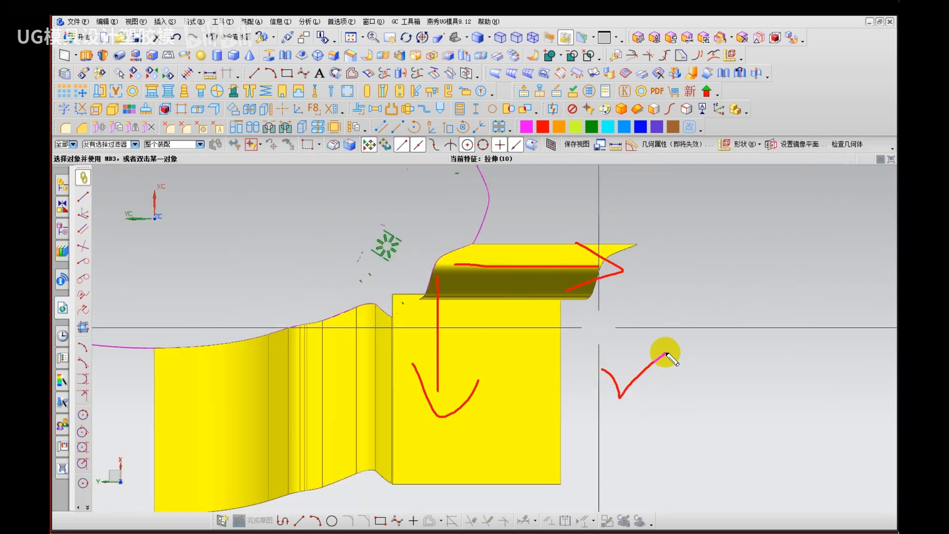
{"action": "mouse_move", "coordinate": [737, 327]}
{"action": "left_mouse_down"}
{"action": "mouse_move", "coordinate": [709, 367]}
{"action": "mouse_move", "coordinate": [739, 362]}
{"action": "left_mouse_up"}
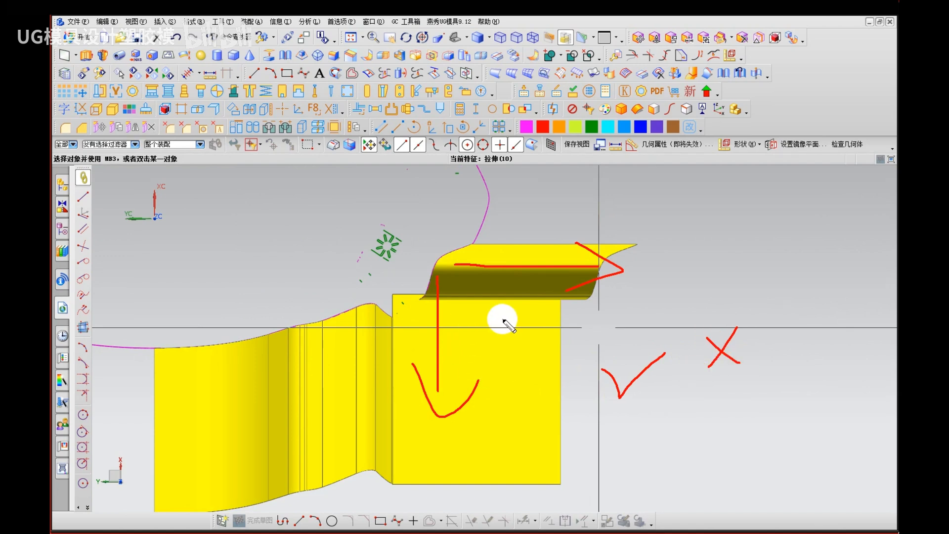
{"action": "key", "text": "Escape"}
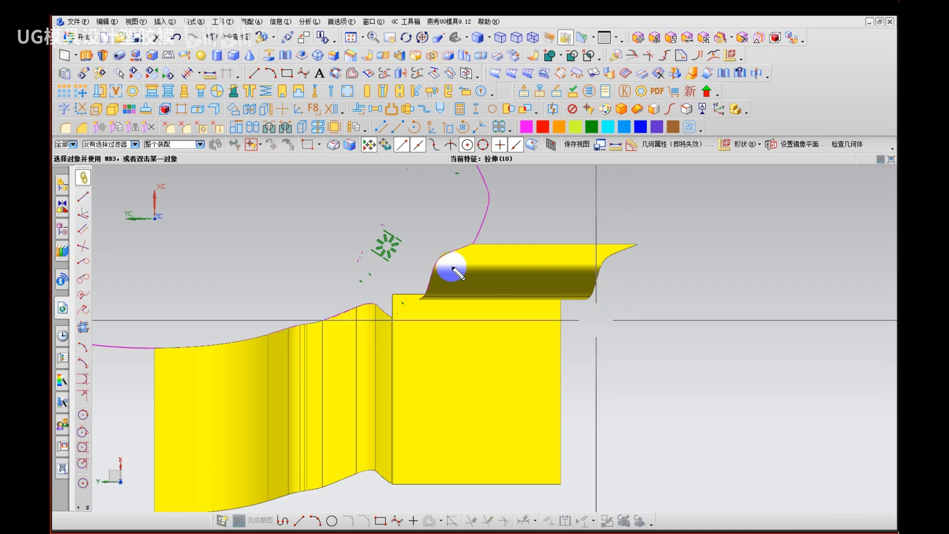
{"action": "left_click_drag", "start_coordinate": [451, 269], "coordinate": [600, 272]}
{"action": "mouse_move", "coordinate": [437, 310]}
{"action": "left_mouse_down"}
{"action": "mouse_move", "coordinate": [409, 434]}
{"action": "mouse_move", "coordinate": [451, 439]}
{"action": "left_mouse_up"}
{"action": "key", "text": "Escape"}
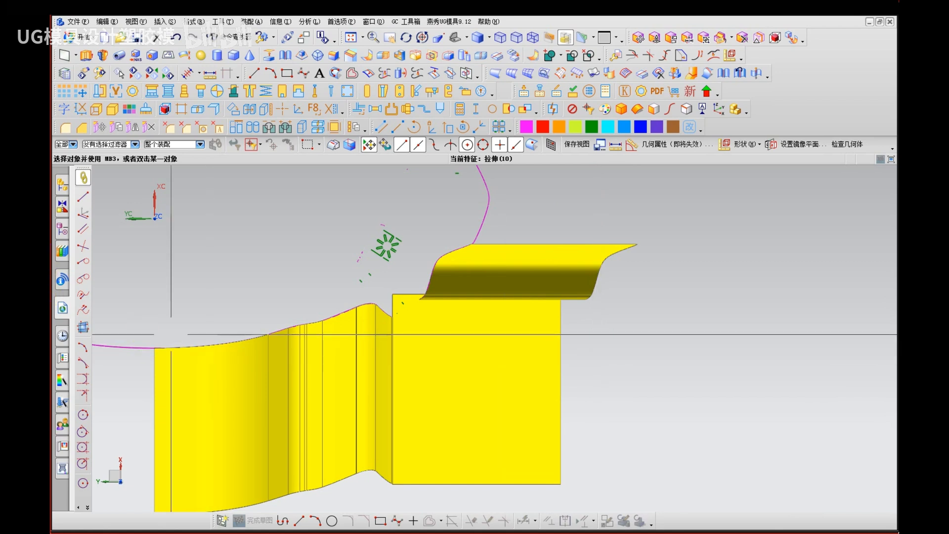
{"action": "left_click", "coordinate": [64, 255]}
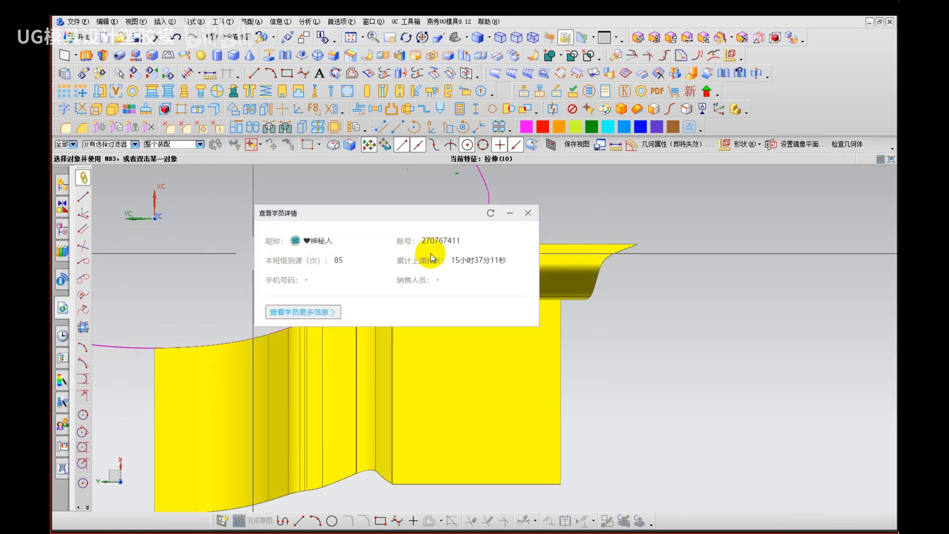
{"action": "left_click", "coordinate": [527, 214]}
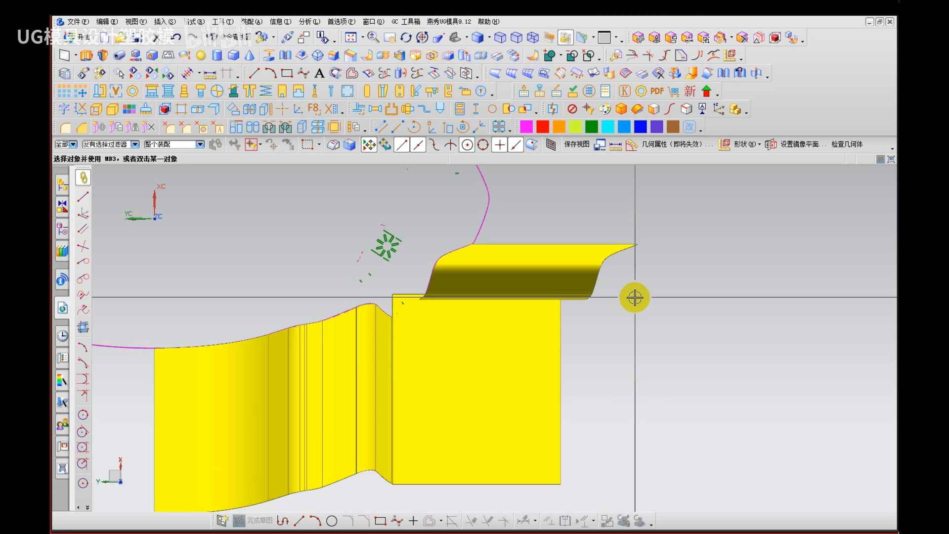
Step: Delete the sheet extruded along the negative YC direction
{"action": "left_click", "coordinate": [551, 277]}
{"action": "key", "text": "Delete"}
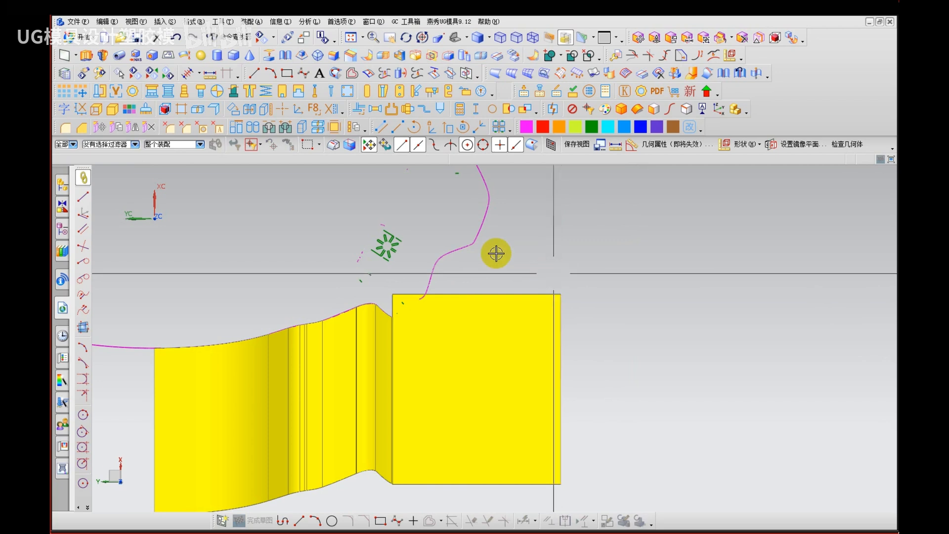
Step: Move the WCS origin to the lower end of the parting line spline beside the enlarged sheet and rotate it -135° about ZC
{"action": "double_click", "coordinate": [141, 219]}
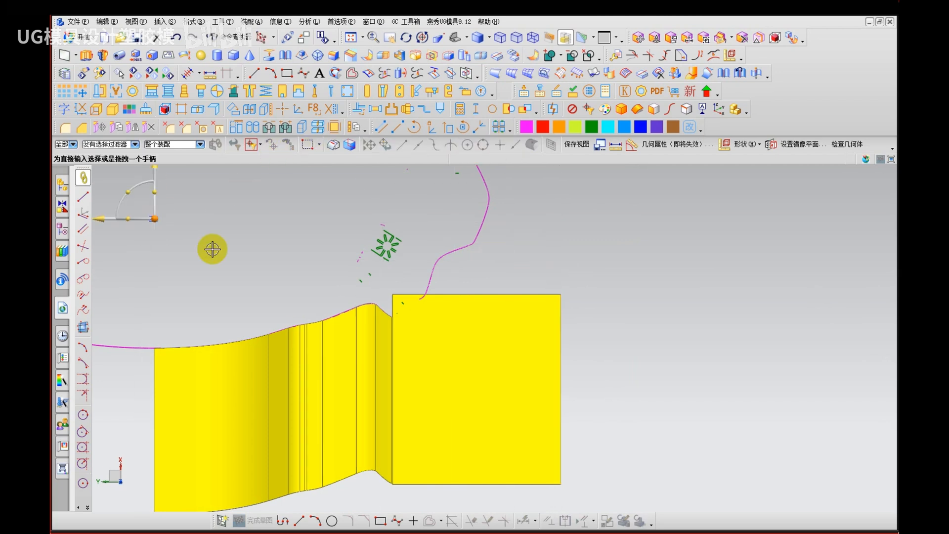
{"action": "left_click", "coordinate": [424, 292]}
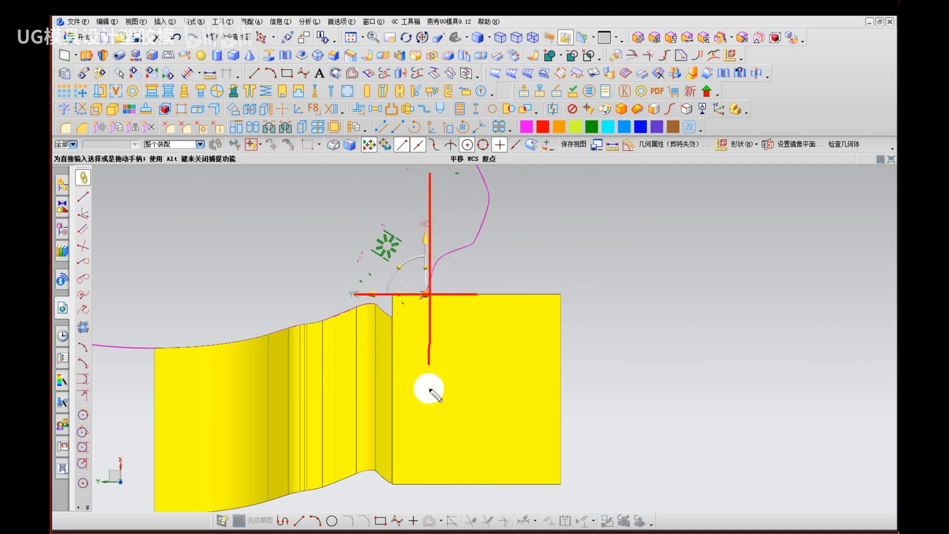
{"action": "left_click_drag", "start_coordinate": [399, 267], "coordinate": [476, 302]}
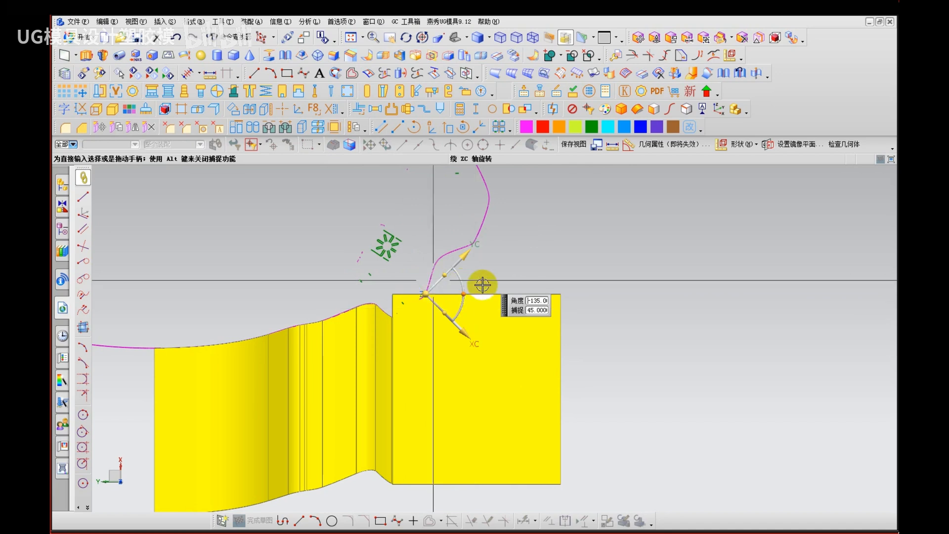
{"action": "scroll", "coordinate": [483, 282], "scroll_direction": "up", "scroll_amount": 2}
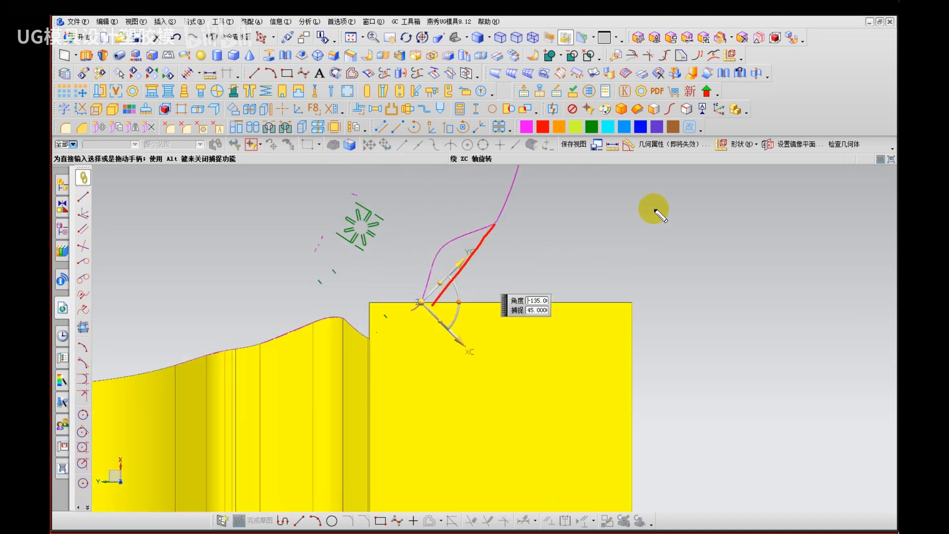
{"action": "mouse_move", "coordinate": [653, 209]}
{"action": "left_mouse_down"}
{"action": "mouse_move", "coordinate": [669, 258]}
{"action": "mouse_move", "coordinate": [727, 210]}
{"action": "mouse_move", "coordinate": [735, 220]}
{"action": "left_mouse_up"}
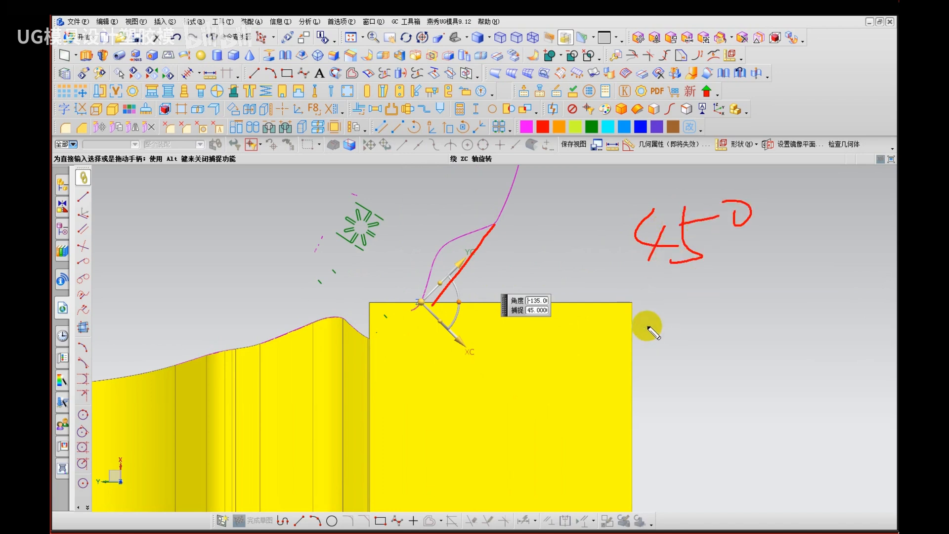
{"action": "mouse_move", "coordinate": [648, 326]}
{"action": "left_mouse_down"}
{"action": "mouse_move", "coordinate": [665, 350]}
{"action": "mouse_move", "coordinate": [650, 368]}
{"action": "left_mouse_up"}
{"action": "left_click_drag", "start_coordinate": [747, 291], "coordinate": [697, 378]}
{"action": "left_click_drag", "start_coordinate": [739, 329], "coordinate": [792, 327]}
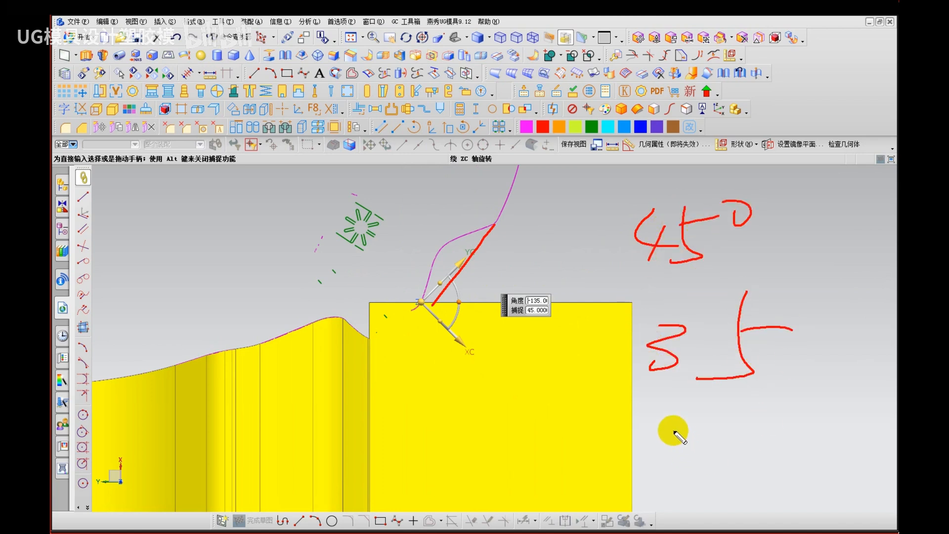
{"action": "mouse_move", "coordinate": [663, 417]}
{"action": "left_mouse_down"}
{"action": "mouse_move", "coordinate": [688, 452]}
{"action": "mouse_move", "coordinate": [670, 477]}
{"action": "left_mouse_up"}
{"action": "left_click_drag", "start_coordinate": [697, 448], "coordinate": [691, 451]}
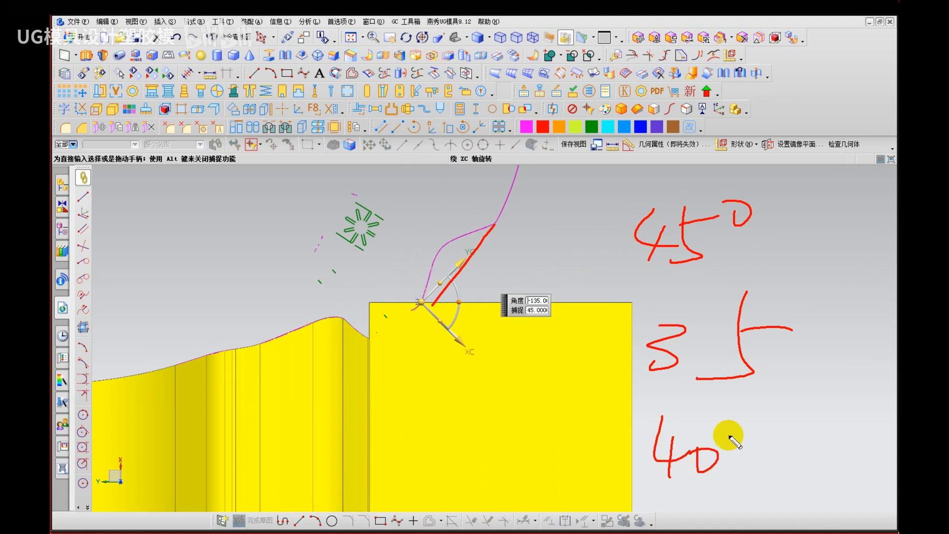
{"action": "left_click_drag", "start_coordinate": [741, 408], "coordinate": [722, 459]}
{"action": "left_click_drag", "start_coordinate": [729, 436], "coordinate": [758, 432]}
{"action": "left_click_drag", "start_coordinate": [667, 468], "coordinate": [835, 471]}
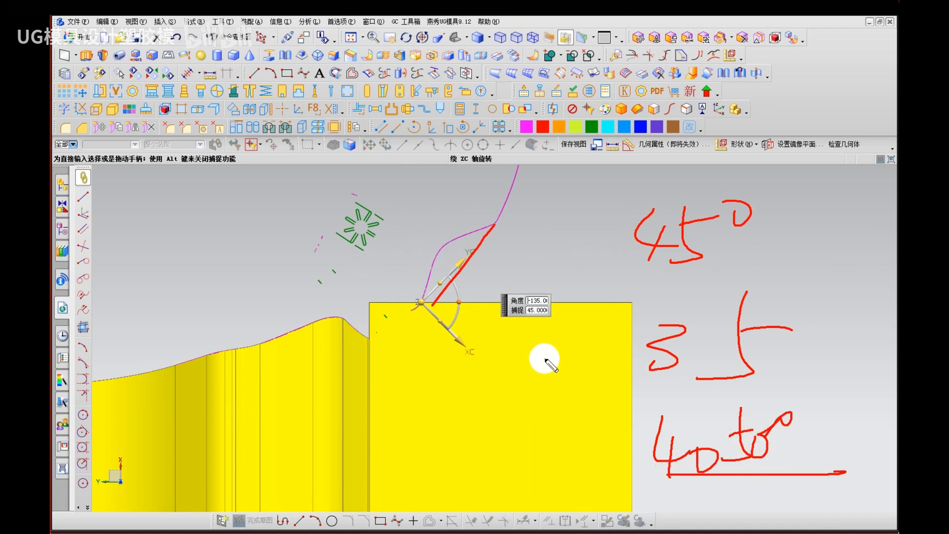
{"action": "key", "text": "Escape"}
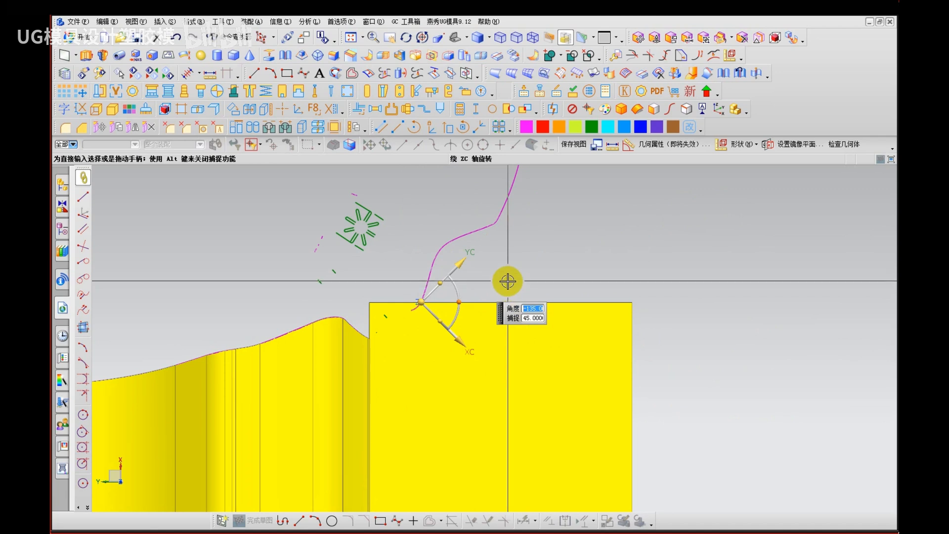
{"action": "middle_click_drag", "start_coordinate": [461, 298], "coordinate": [455, 292]}
{"action": "key", "text": "ctrl+2"}
{"action": "left_click_drag", "start_coordinate": [461, 256], "coordinate": [462, 273]}
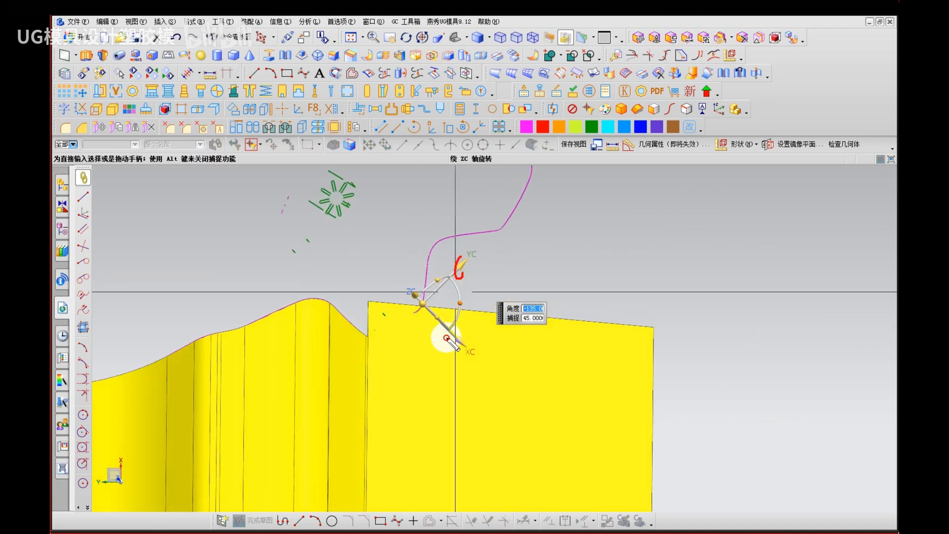
{"action": "left_click_drag", "start_coordinate": [448, 338], "coordinate": [469, 352]}
{"action": "mouse_move", "coordinate": [500, 231]}
{"action": "left_mouse_down"}
{"action": "mouse_move", "coordinate": [438, 246]}
{"action": "mouse_move", "coordinate": [421, 305]}
{"action": "left_mouse_up"}
{"action": "key", "text": "Escape"}
Step: Extrude the three parting line curves beside the enlarged sheet by 150 mm along the positive XC direction of the rotated WCS
{"action": "middle_click", "coordinate": [504, 285]}
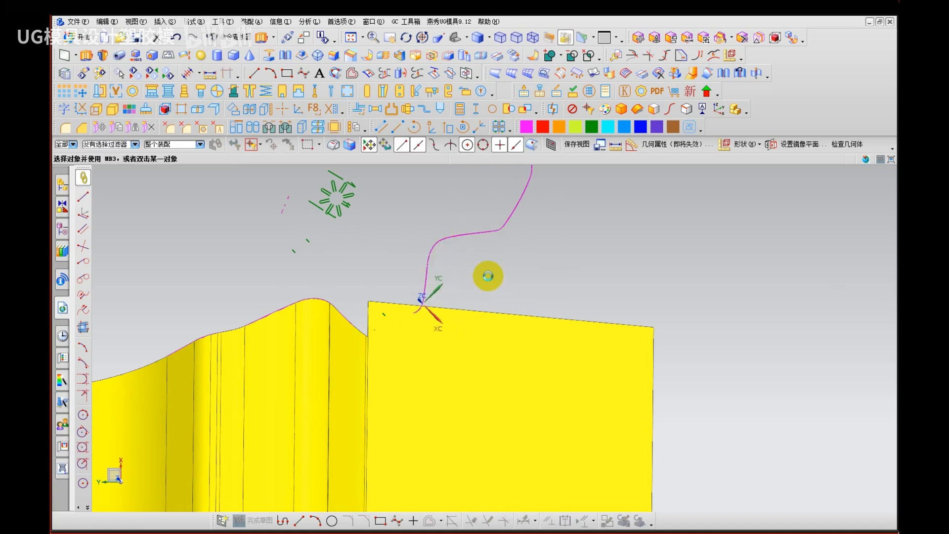
{"action": "key", "text": "x"}
{"action": "left_click", "coordinate": [486, 240]}
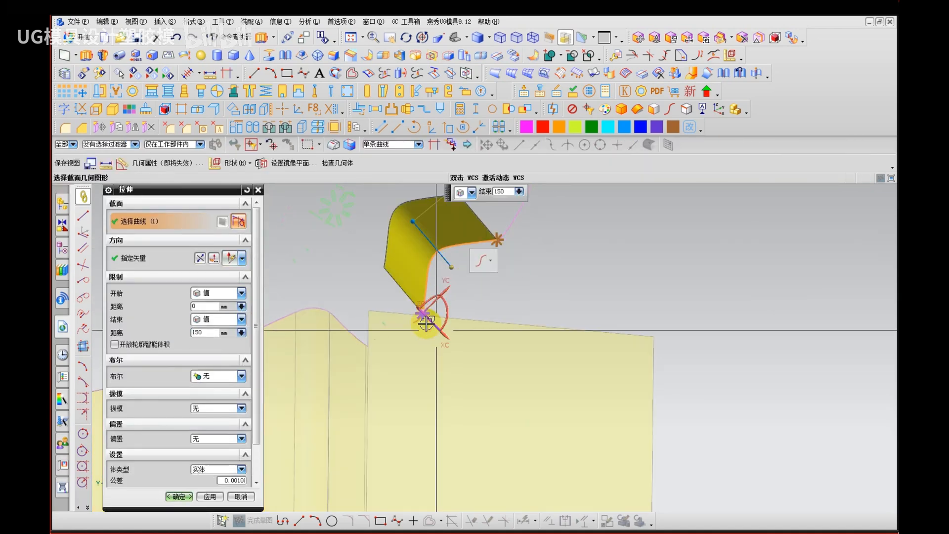
{"action": "scroll", "coordinate": [420, 314], "scroll_direction": "up", "scroll_amount": 5}
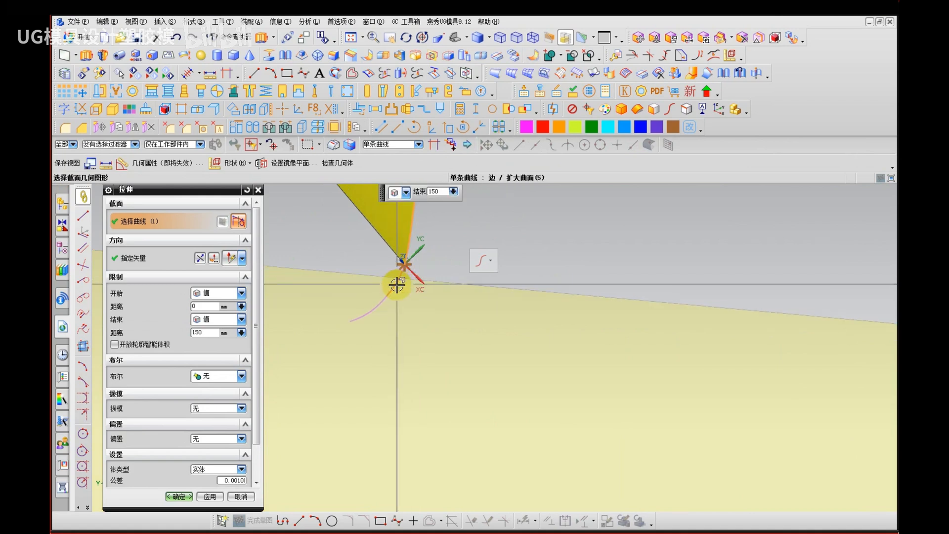
{"action": "left_click", "coordinate": [388, 296]}
{"action": "left_click", "coordinate": [388, 296]}
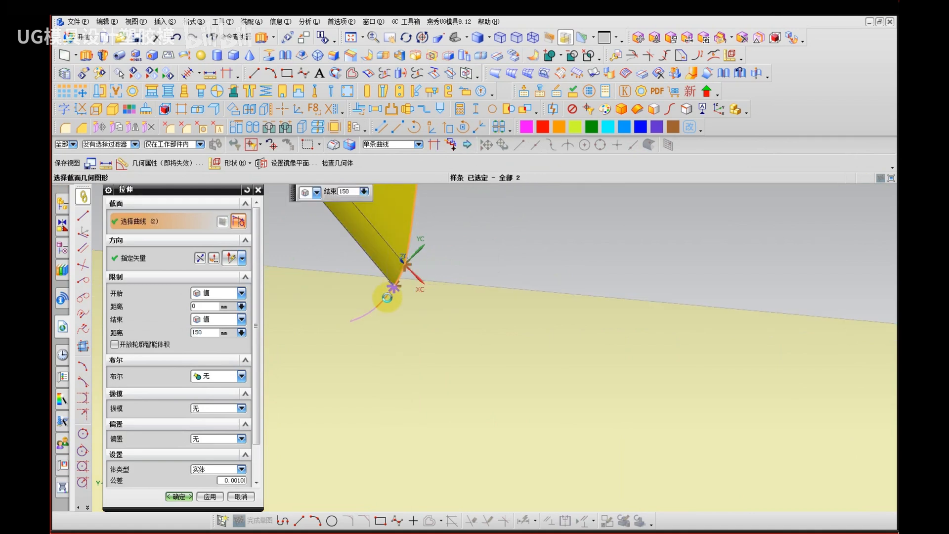
{"action": "scroll", "coordinate": [342, 426], "scroll_direction": "down", "scroll_amount": 5}
{"action": "left_click", "coordinate": [161, 259]}
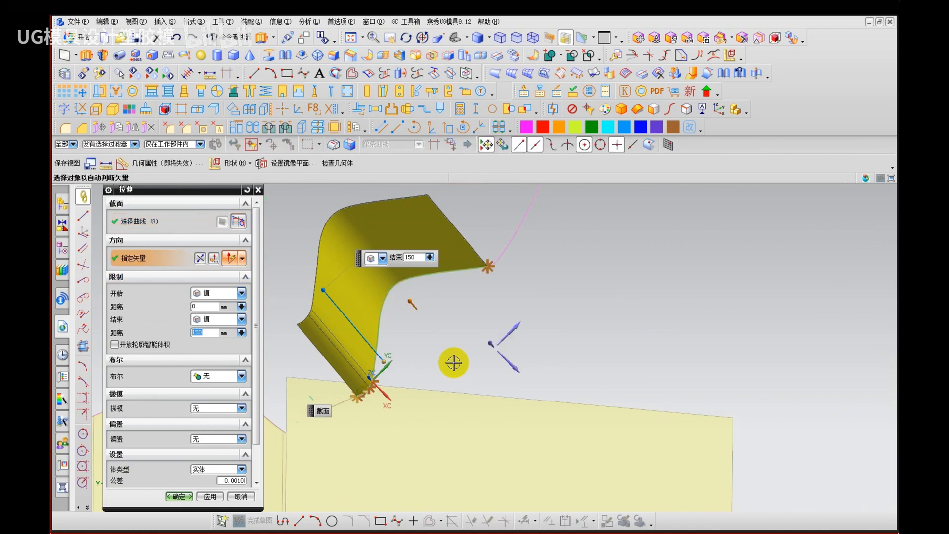
{"action": "left_click", "coordinate": [515, 374]}
{"action": "middle_click", "coordinate": [349, 314]}
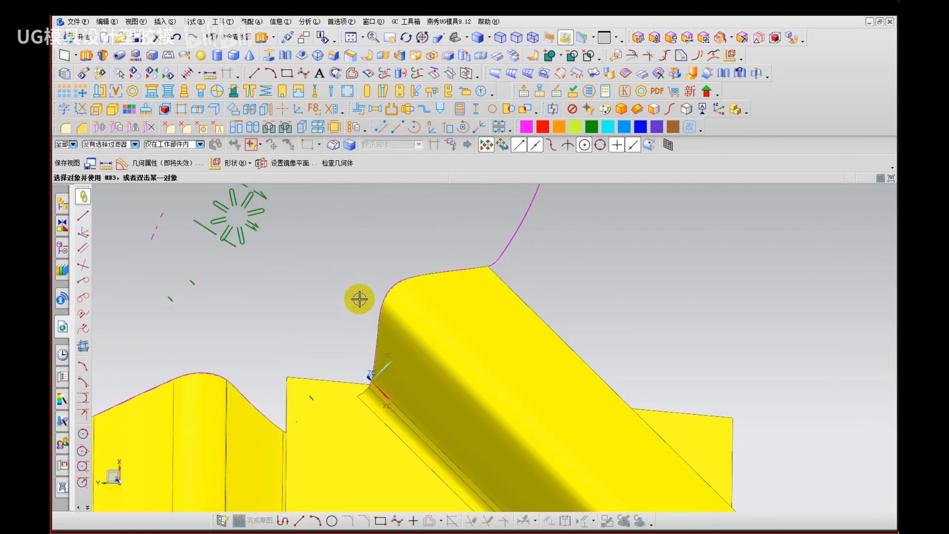
Step: Show all hidden bodies around the parting sheets
{"action": "scroll", "coordinate": [341, 292], "scroll_direction": "down", "scroll_amount": 4}
{"action": "key", "text": "F8"}
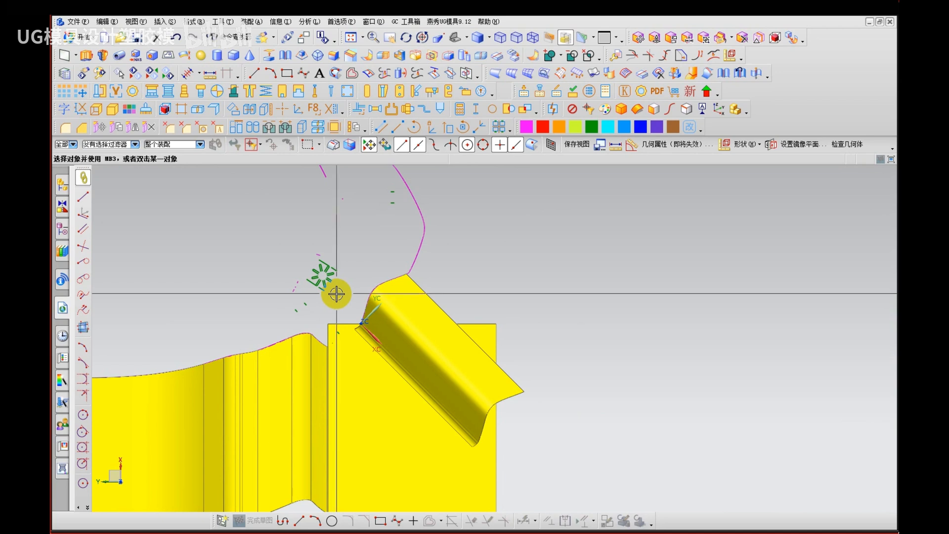
{"action": "scroll", "coordinate": [337, 293], "scroll_direction": "down", "scroll_amount": 5}
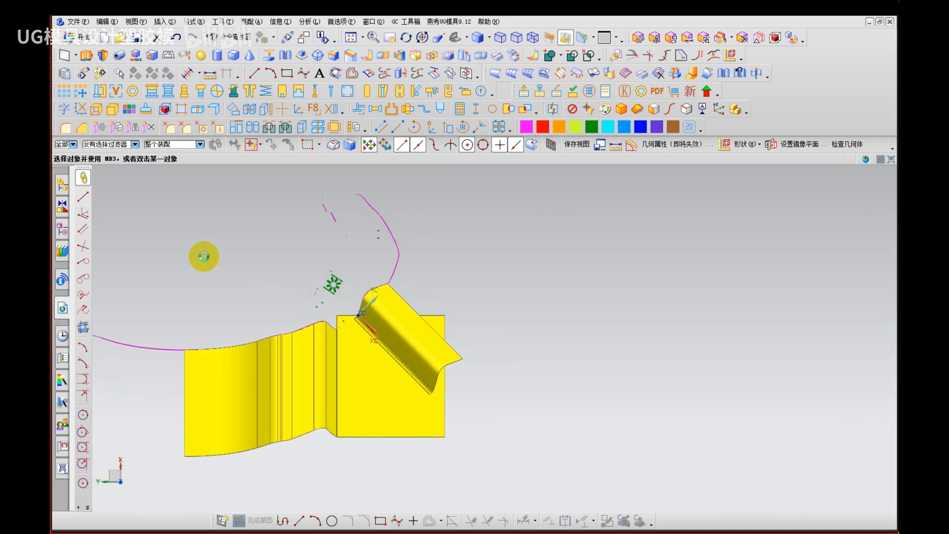
{"action": "key", "text": "ctrl+shift+u"}
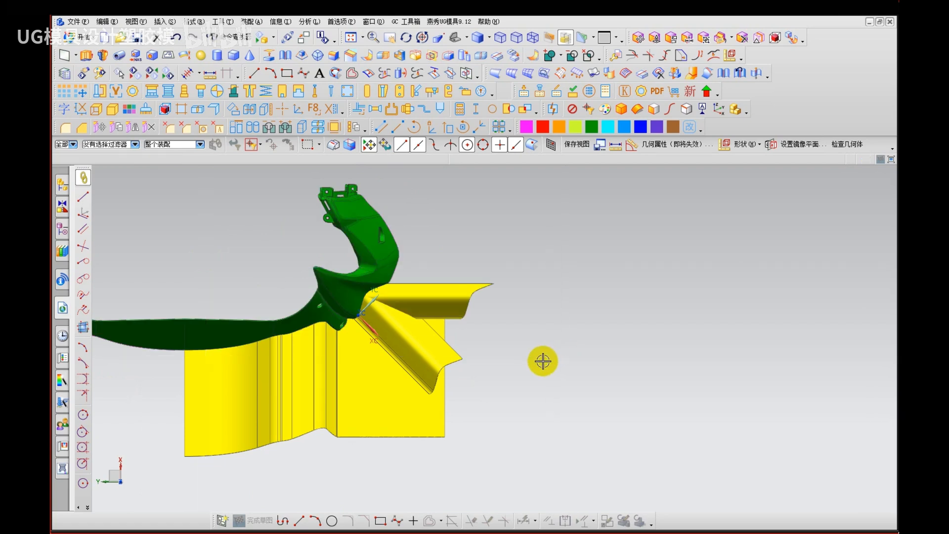
Step: Delete the horizontal extruded sheet that starts from the same parting line curves as the new angled sheet
{"action": "middle_click_drag", "start_coordinate": [538, 360], "coordinate": [393, 301]}
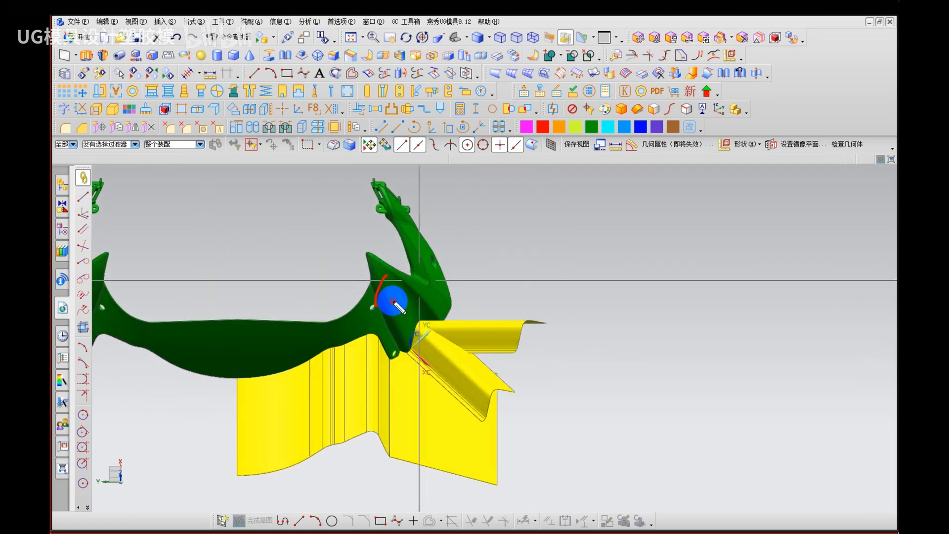
{"action": "left_click_drag", "start_coordinate": [393, 301], "coordinate": [381, 289]}
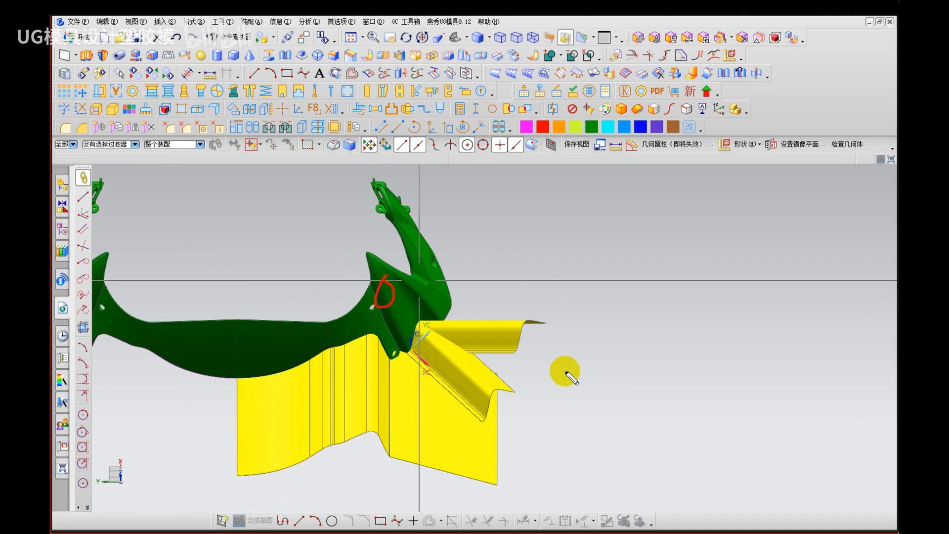
{"action": "mouse_move", "coordinate": [563, 372]}
{"action": "middle_mouse_down"}
{"action": "mouse_move", "coordinate": [498, 388]}
{"action": "mouse_move", "coordinate": [422, 355]}
{"action": "middle_mouse_up"}
{"action": "scroll", "coordinate": [426, 353], "scroll_direction": "up", "scroll_amount": 2}
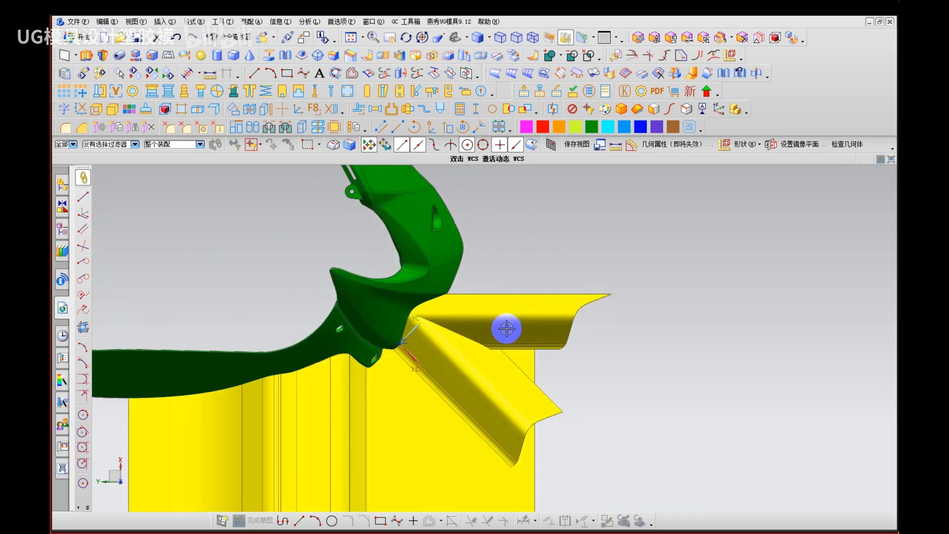
{"action": "left_click", "coordinate": [506, 328]}
{"action": "key", "text": "Delete"}
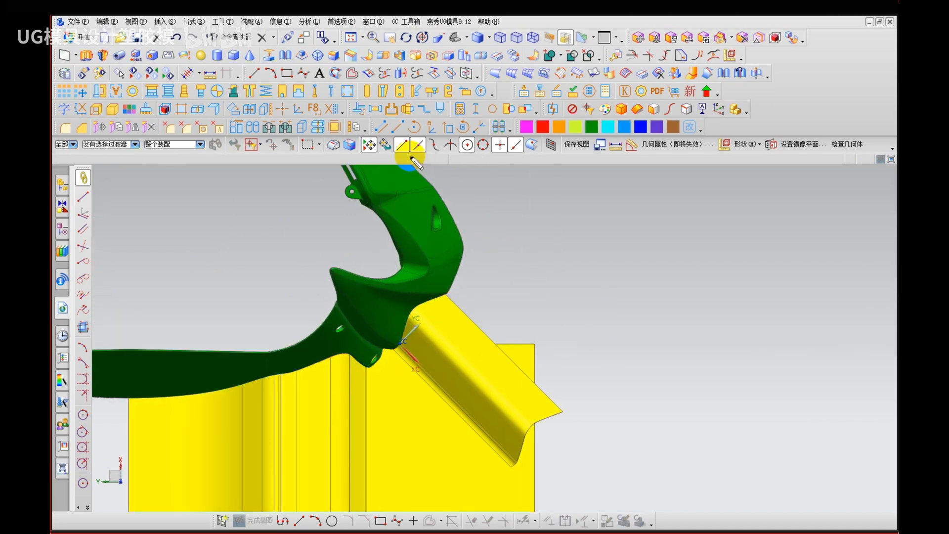
{"action": "mouse_move", "coordinate": [410, 156]}
{"action": "left_mouse_down"}
{"action": "mouse_move", "coordinate": [460, 218]}
{"action": "mouse_move", "coordinate": [456, 281]}
{"action": "left_mouse_up"}
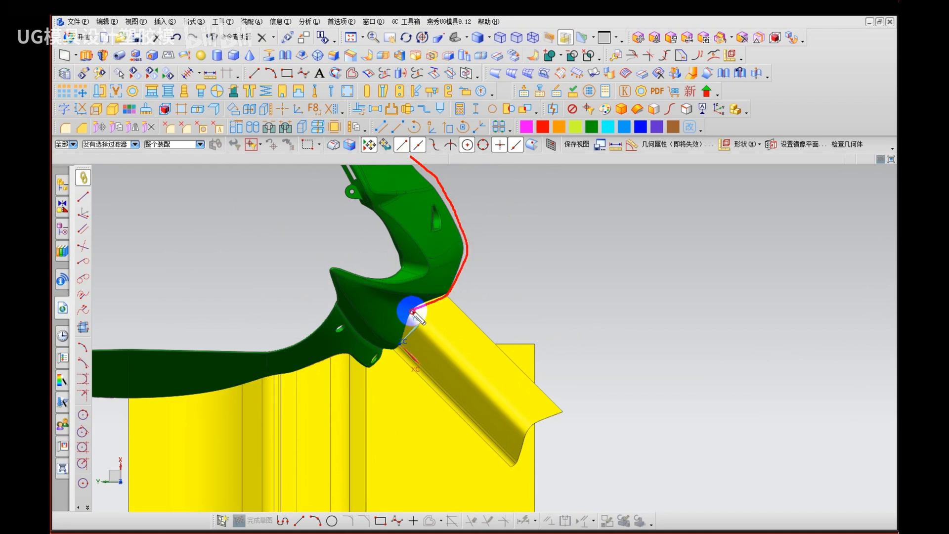
{"action": "mouse_move", "coordinate": [366, 370]}
{"action": "left_mouse_down"}
{"action": "mouse_move", "coordinate": [314, 351]}
{"action": "mouse_move", "coordinate": [216, 389]}
{"action": "left_mouse_up"}
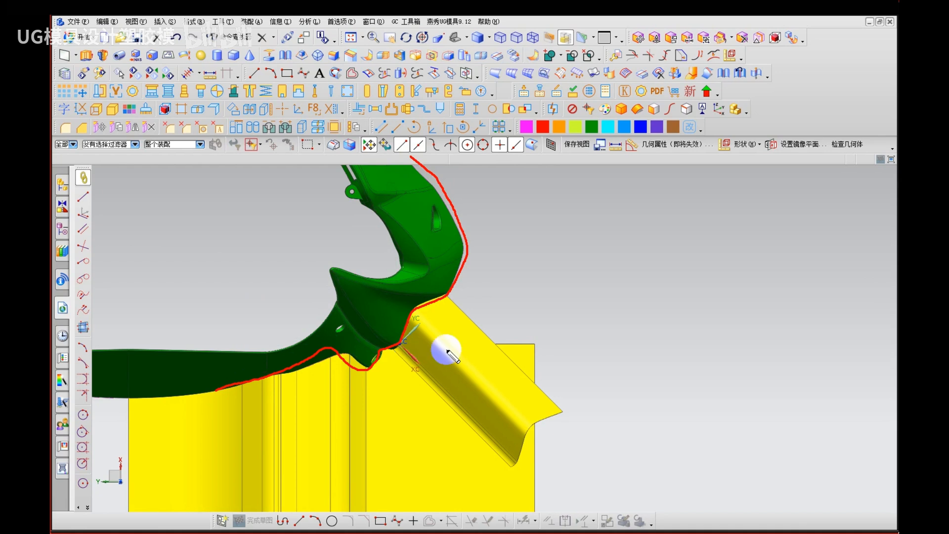
{"action": "key", "text": "Escape"}
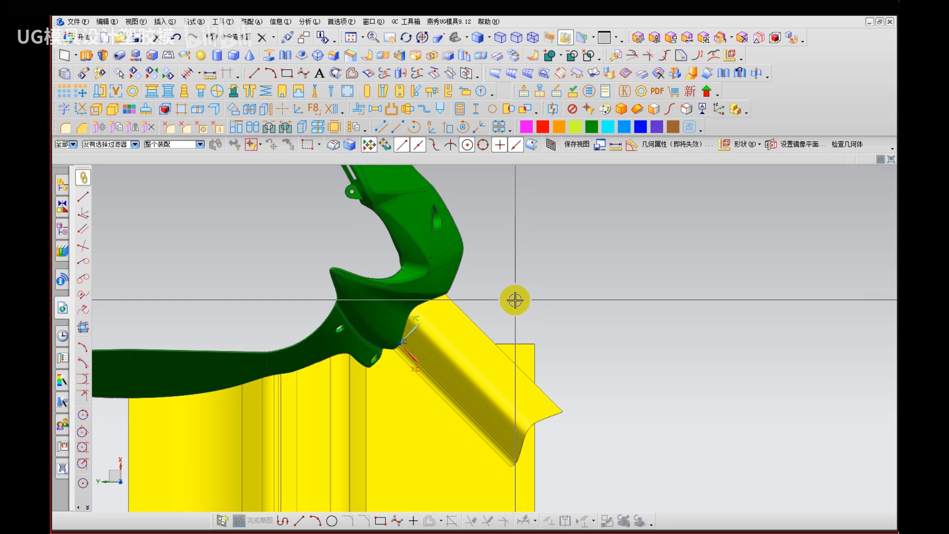
{"action": "mouse_move", "coordinate": [604, 197]}
{"action": "left_mouse_down"}
{"action": "mouse_move", "coordinate": [568, 203]}
{"action": "mouse_move", "coordinate": [552, 304]}
{"action": "left_mouse_up"}
{"action": "left_click_drag", "start_coordinate": [606, 236], "coordinate": [622, 236]}
{"action": "left_click_drag", "start_coordinate": [644, 201], "coordinate": [643, 214]}
{"action": "left_click_drag", "start_coordinate": [460, 303], "coordinate": [692, 313]}
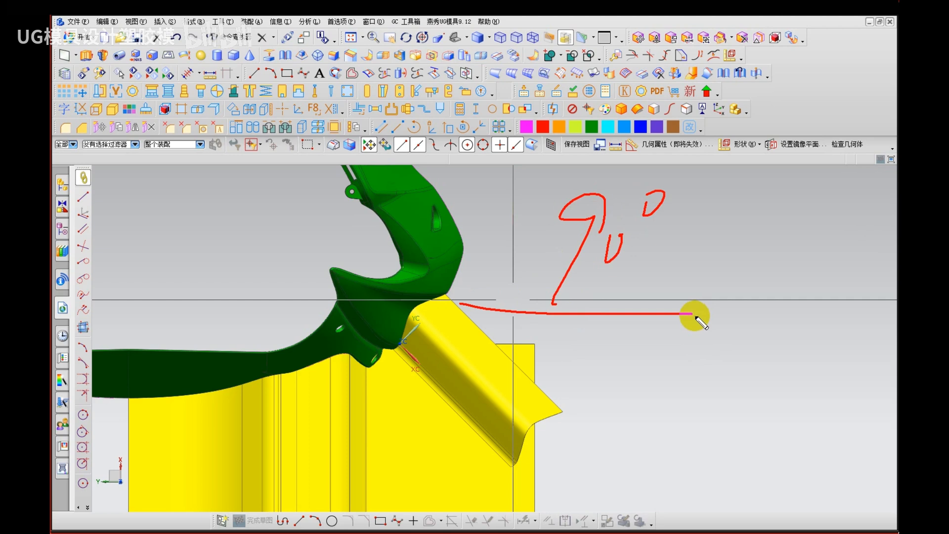
{"action": "left_click_drag", "start_coordinate": [503, 217], "coordinate": [505, 251]}
{"action": "left_click_drag", "start_coordinate": [484, 197], "coordinate": [528, 195]}
{"action": "left_click_drag", "start_coordinate": [506, 241], "coordinate": [543, 241]}
{"action": "left_click_drag", "start_coordinate": [486, 225], "coordinate": [485, 257]}
{"action": "mouse_move", "coordinate": [479, 260]}
{"action": "left_mouse_down"}
{"action": "mouse_move", "coordinate": [544, 259]}
{"action": "mouse_move", "coordinate": [429, 301]}
{"action": "mouse_move", "coordinate": [405, 366]}
{"action": "left_mouse_up"}
{"action": "key", "text": "Escape"}
{"action": "scroll", "coordinate": [390, 331], "scroll_direction": "up", "scroll_amount": 3}
{"action": "key", "text": "ctrl+2"}
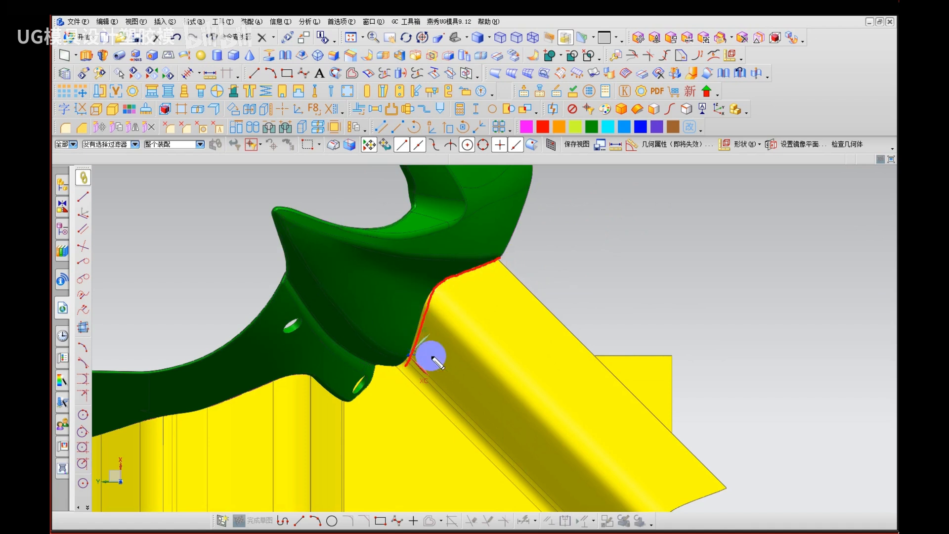
{"action": "left_click_drag", "start_coordinate": [433, 305], "coordinate": [539, 452]}
{"action": "left_click_drag", "start_coordinate": [512, 448], "coordinate": [561, 461]}
{"action": "left_click_drag", "start_coordinate": [557, 418], "coordinate": [560, 462]}
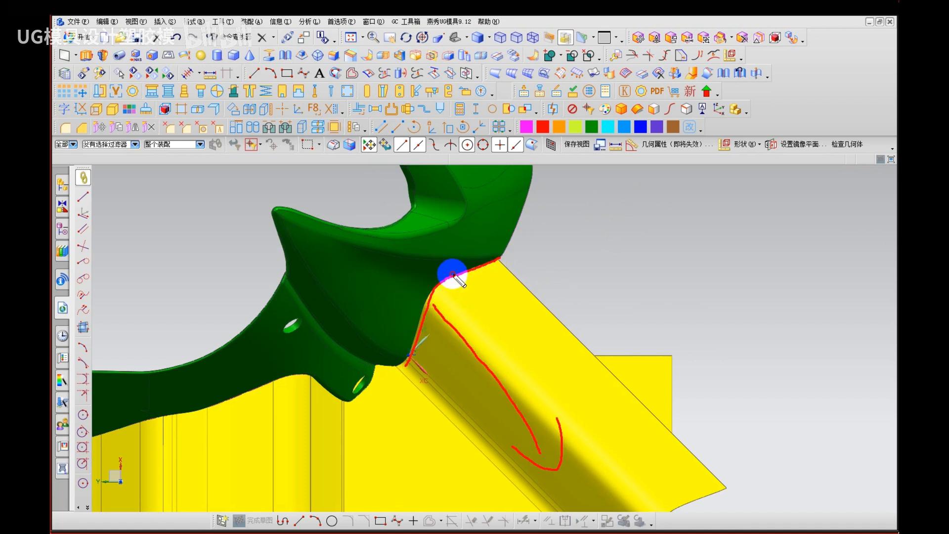
{"action": "left_click_drag", "start_coordinate": [450, 272], "coordinate": [455, 330]}
{"action": "mouse_move", "coordinate": [615, 240]}
{"action": "left_mouse_down"}
{"action": "mouse_move", "coordinate": [625, 253]}
{"action": "mouse_move", "coordinate": [613, 295]}
{"action": "left_mouse_up"}
{"action": "left_click_drag", "start_coordinate": [672, 249], "coordinate": [666, 294]}
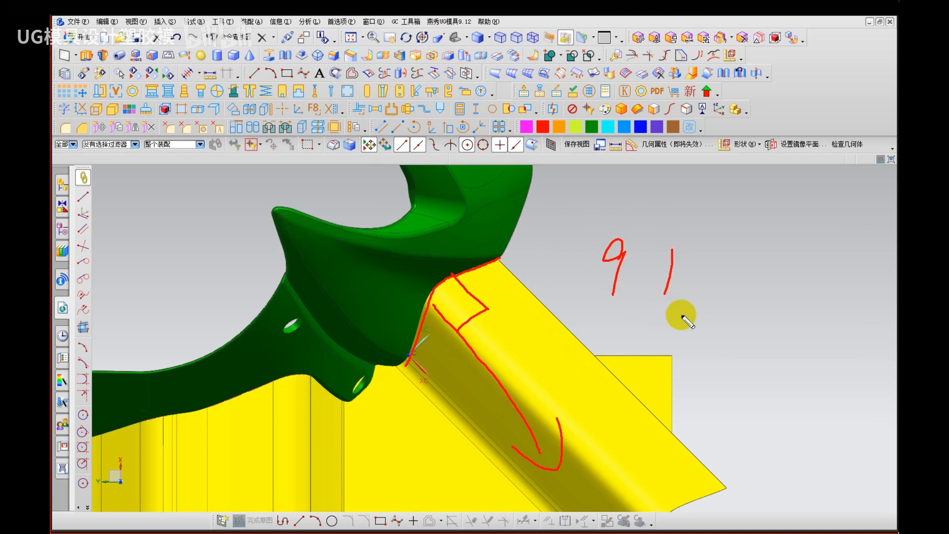
{"action": "mouse_move", "coordinate": [768, 232]}
{"action": "left_mouse_down"}
{"action": "mouse_move", "coordinate": [737, 288]}
{"action": "mouse_move", "coordinate": [763, 287]}
{"action": "left_mouse_up"}
{"action": "left_click_drag", "start_coordinate": [786, 270], "coordinate": [808, 267]}
{"action": "left_click_drag", "start_coordinate": [747, 307], "coordinate": [811, 310]}
{"action": "mouse_move", "coordinate": [734, 349]}
{"action": "left_mouse_down"}
{"action": "mouse_move", "coordinate": [725, 331]}
{"action": "mouse_move", "coordinate": [739, 345]}
{"action": "left_mouse_up"}
{"action": "mouse_move", "coordinate": [761, 336]}
{"action": "left_mouse_down"}
{"action": "mouse_move", "coordinate": [761, 368]}
{"action": "mouse_move", "coordinate": [743, 381]}
{"action": "left_mouse_up"}
{"action": "left_click_drag", "start_coordinate": [751, 357], "coordinate": [774, 356]}
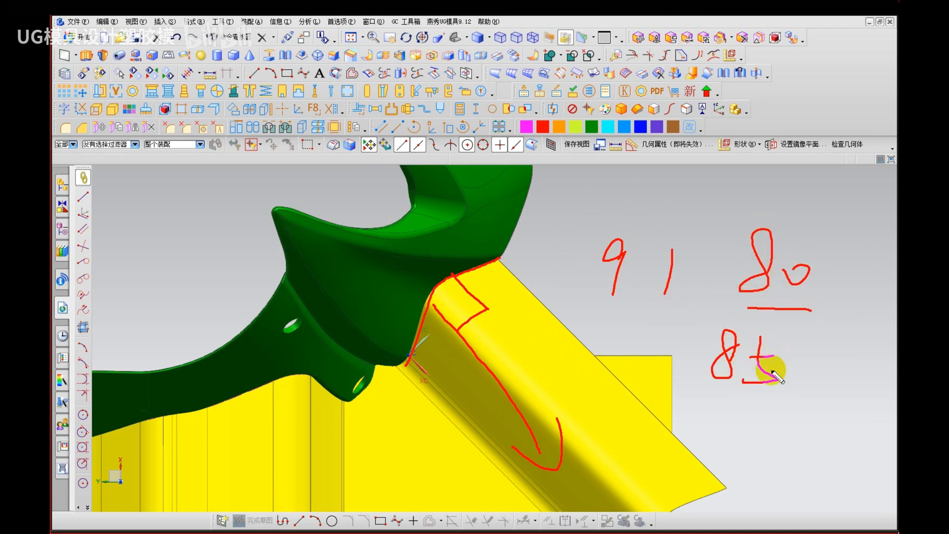
{"action": "key", "text": "Escape"}
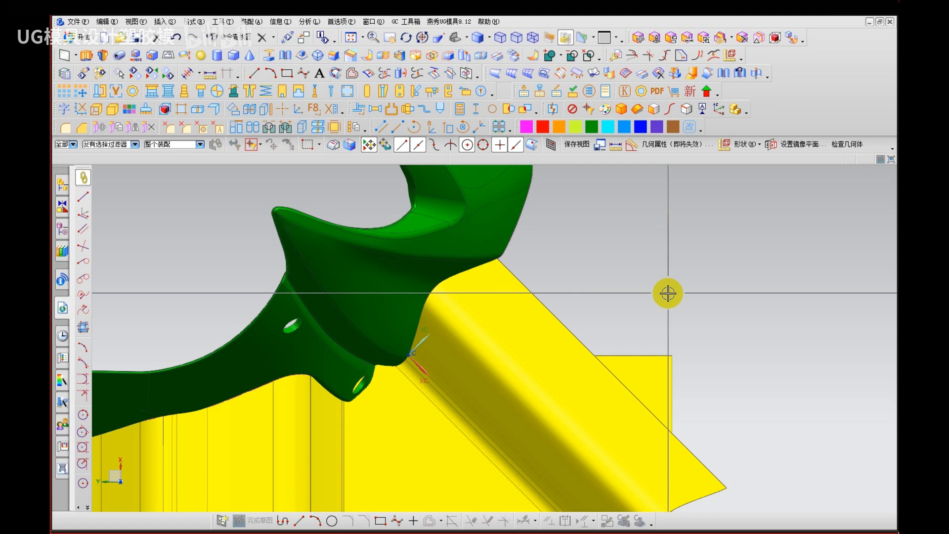
{"action": "scroll", "coordinate": [638, 284], "scroll_direction": "down", "scroll_amount": 4}
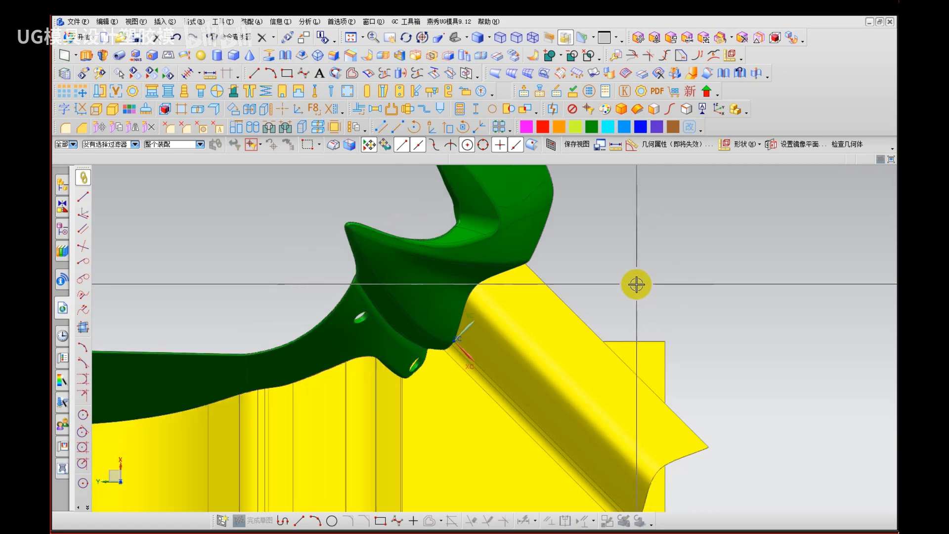
{"action": "left_click_drag", "start_coordinate": [569, 345], "coordinate": [553, 365]}
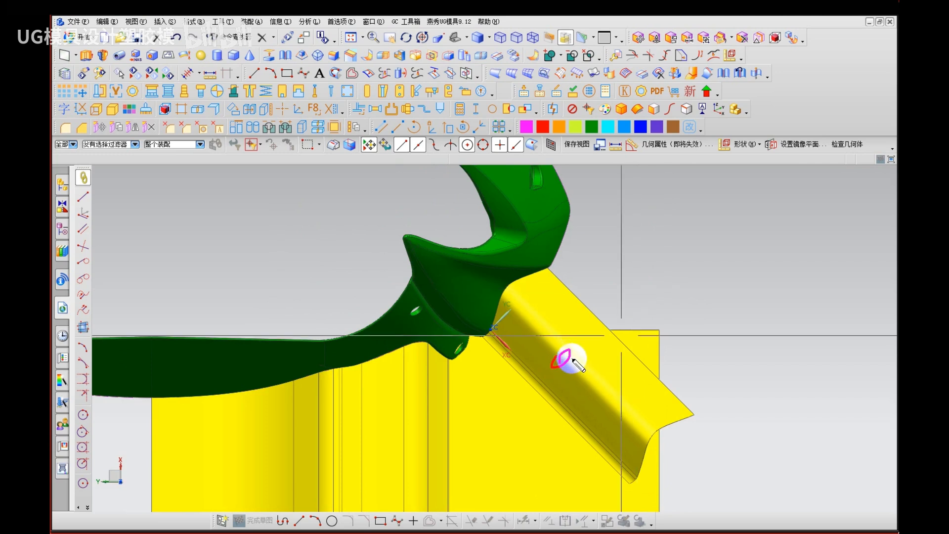
{"action": "left_click_drag", "start_coordinate": [575, 206], "coordinate": [560, 255]}
{"action": "left_click_drag", "start_coordinate": [549, 167], "coordinate": [575, 208]}
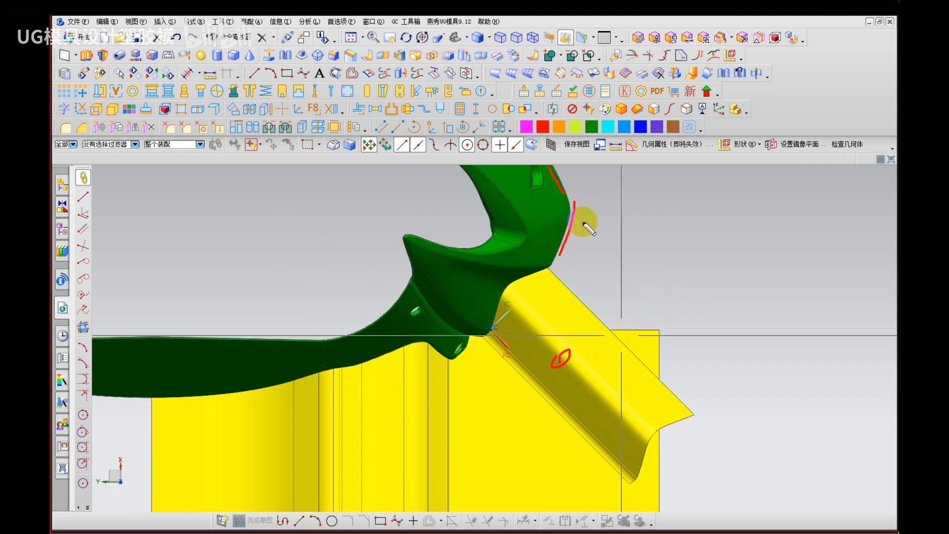
{"action": "mouse_move", "coordinate": [478, 183]}
{"action": "left_mouse_down"}
{"action": "mouse_move", "coordinate": [488, 247]}
{"action": "mouse_move", "coordinate": [366, 316]}
{"action": "left_mouse_up"}
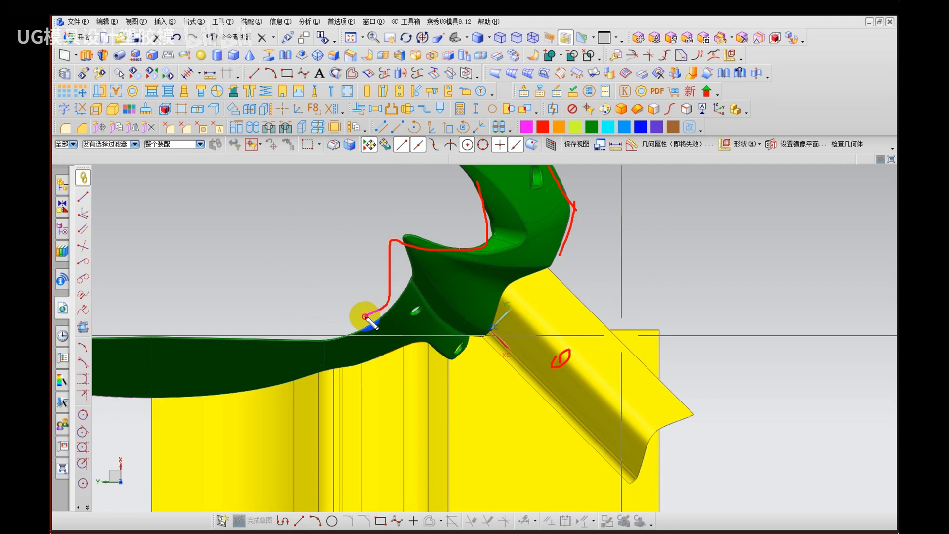
{"action": "scroll", "coordinate": [334, 274], "scroll_direction": "down", "scroll_amount": 1}
{"action": "scroll", "coordinate": [336, 403], "scroll_direction": "down", "scroll_amount": 1}
{"action": "mouse_move", "coordinate": [336, 408]}
{"action": "middle_mouse_down", "text": "shift"}
{"action": "mouse_move", "coordinate": [424, 331]}
{"action": "mouse_move", "coordinate": [411, 358]}
{"action": "middle_mouse_up", "text": "shift"}
{"action": "scroll", "coordinate": [421, 335], "scroll_direction": "up", "scroll_amount": 2}
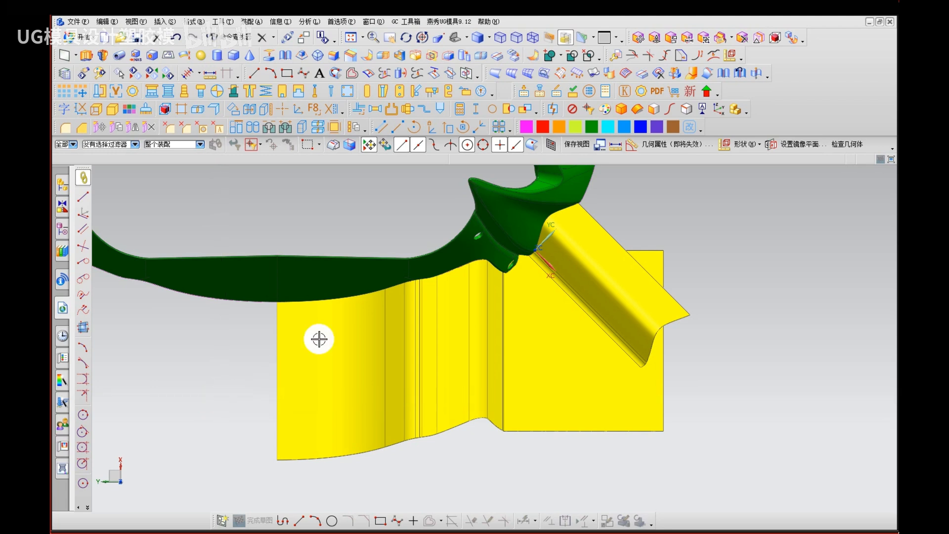
{"action": "mouse_move", "coordinate": [273, 303]}
{"action": "left_mouse_down"}
{"action": "mouse_move", "coordinate": [476, 266]}
{"action": "mouse_move", "coordinate": [479, 278]}
{"action": "mouse_move", "coordinate": [415, 282]}
{"action": "mouse_move", "coordinate": [452, 271]}
{"action": "mouse_move", "coordinate": [434, 275]}
{"action": "mouse_move", "coordinate": [515, 505]}
{"action": "mouse_move", "coordinate": [544, 455]}
{"action": "left_mouse_up"}
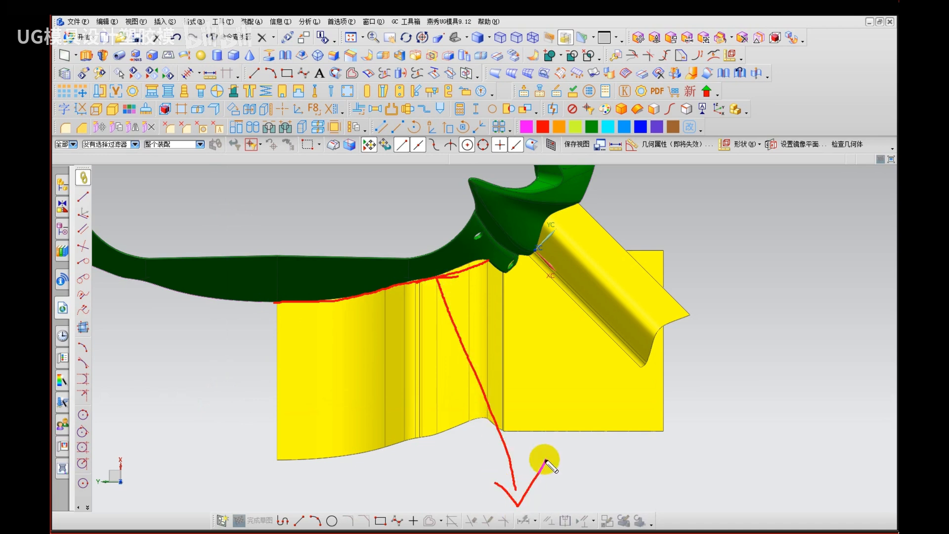
{"action": "mouse_move", "coordinate": [457, 275]}
{"action": "left_mouse_down"}
{"action": "mouse_move", "coordinate": [465, 266]}
{"action": "mouse_move", "coordinate": [439, 271]}
{"action": "mouse_move", "coordinate": [484, 252]}
{"action": "mouse_move", "coordinate": [469, 297]}
{"action": "mouse_move", "coordinate": [442, 305]}
{"action": "mouse_move", "coordinate": [469, 298]}
{"action": "mouse_move", "coordinate": [449, 265]}
{"action": "mouse_move", "coordinate": [466, 287]}
{"action": "mouse_move", "coordinate": [433, 305]}
{"action": "left_mouse_up"}
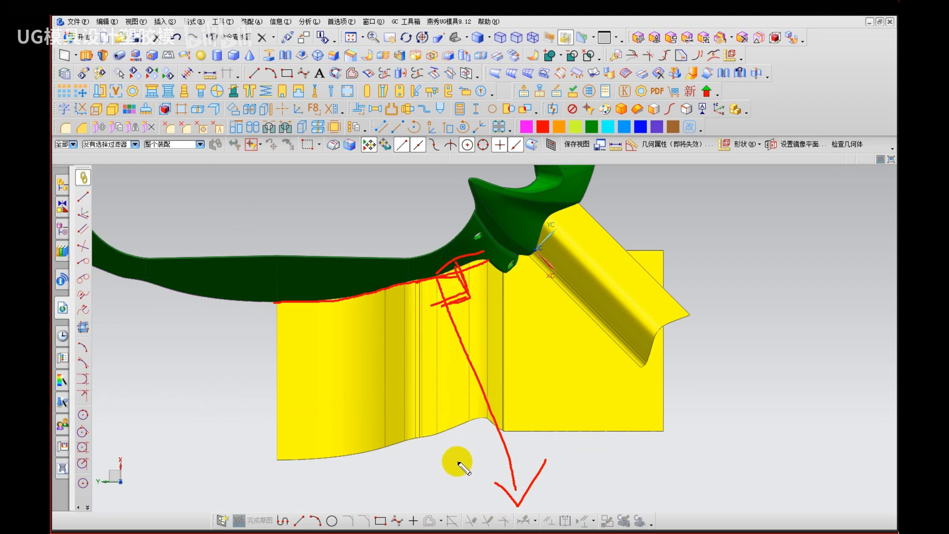
{"action": "mouse_move", "coordinate": [276, 300]}
{"action": "left_mouse_down"}
{"action": "mouse_move", "coordinate": [336, 300]}
{"action": "mouse_move", "coordinate": [329, 438]}
{"action": "mouse_move", "coordinate": [350, 410]}
{"action": "left_mouse_up"}
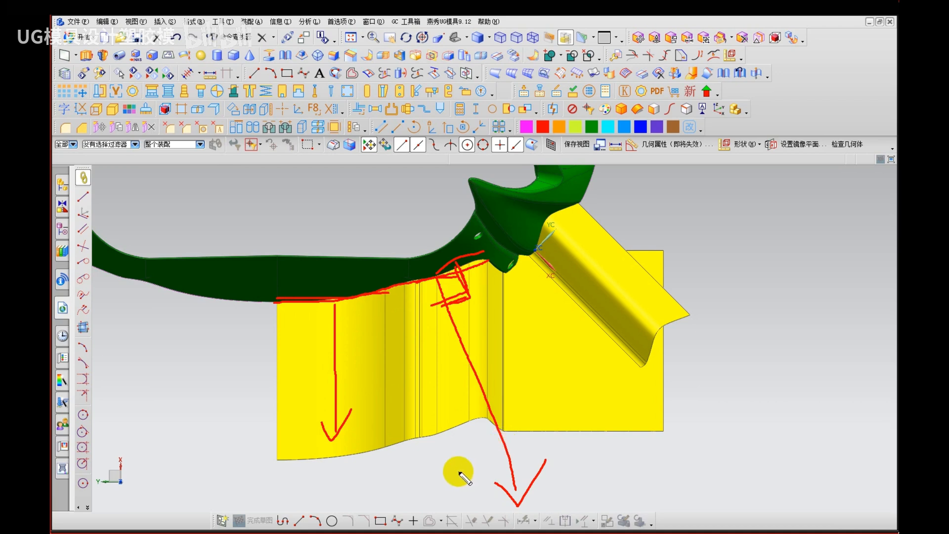
{"action": "key", "text": "Escape"}
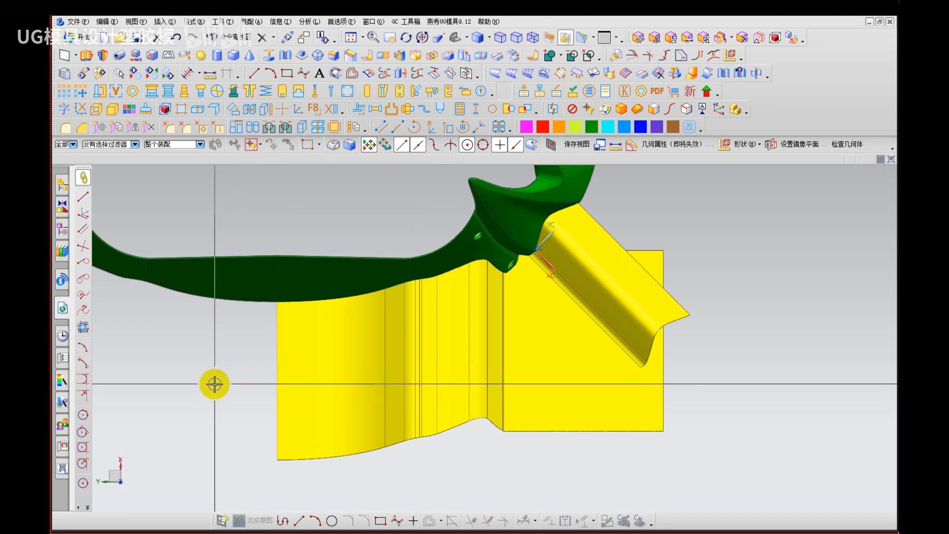
{"action": "key", "text": "ctrl+shift+d"}
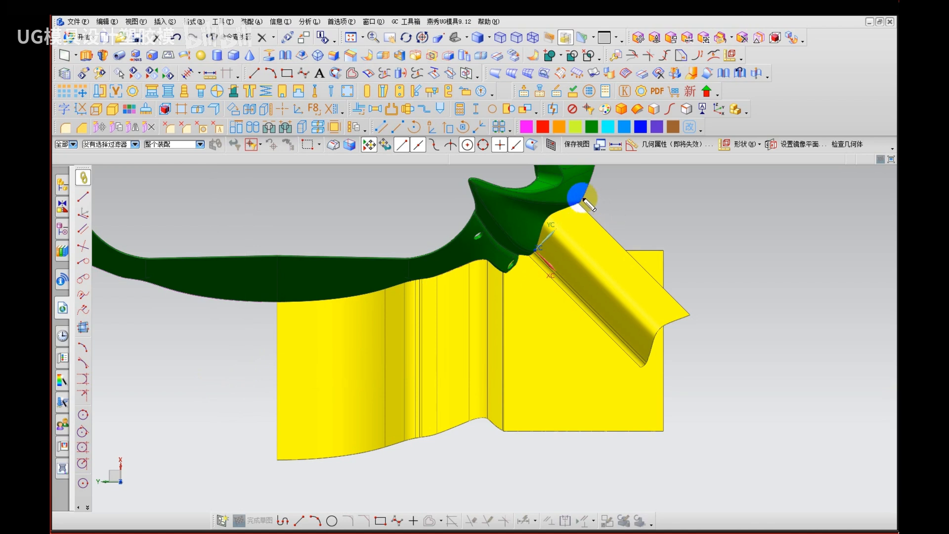
{"action": "mouse_move", "coordinate": [582, 199]}
{"action": "left_mouse_down"}
{"action": "mouse_move", "coordinate": [549, 217]}
{"action": "mouse_move", "coordinate": [530, 257]}
{"action": "left_mouse_up"}
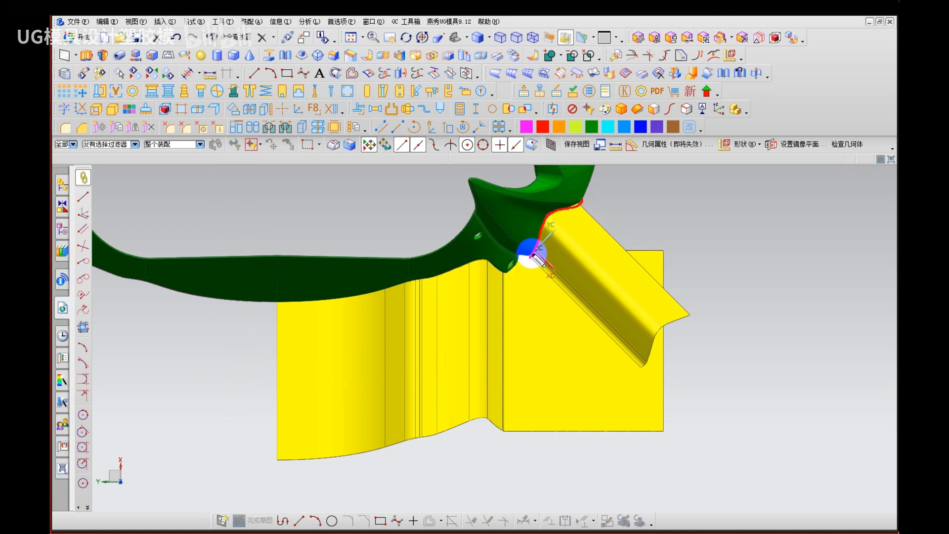
Step: Set the WCS back to the absolute coordinate system
{"action": "key", "text": "Escape"}
{"action": "scroll", "coordinate": [424, 354], "scroll_direction": "down", "scroll_amount": 4}
{"action": "mouse_move", "coordinate": [424, 361]}
{"action": "middle_mouse_down"}
{"action": "mouse_move", "coordinate": [419, 413]}
{"action": "mouse_move", "coordinate": [496, 440]}
{"action": "middle_mouse_up"}
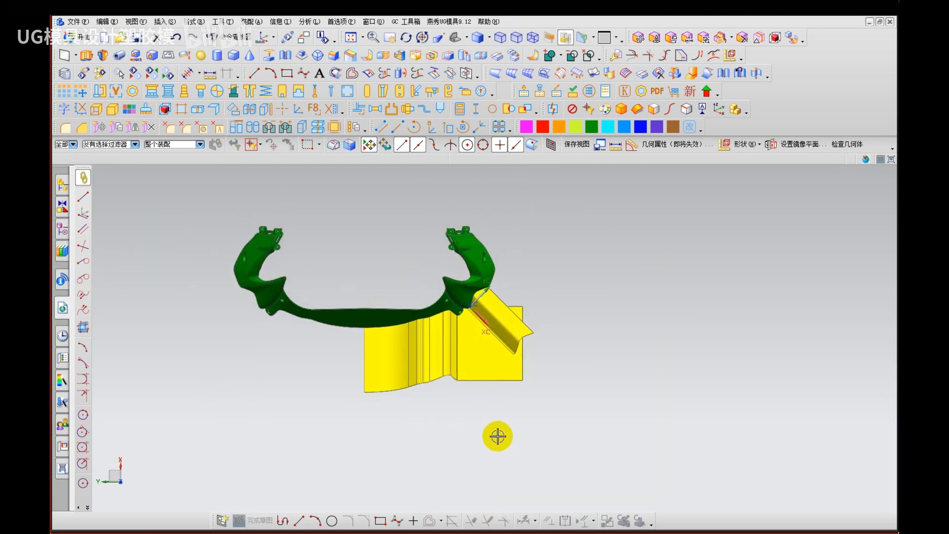
{"action": "scroll", "coordinate": [487, 297], "scroll_direction": "up", "scroll_amount": 4}
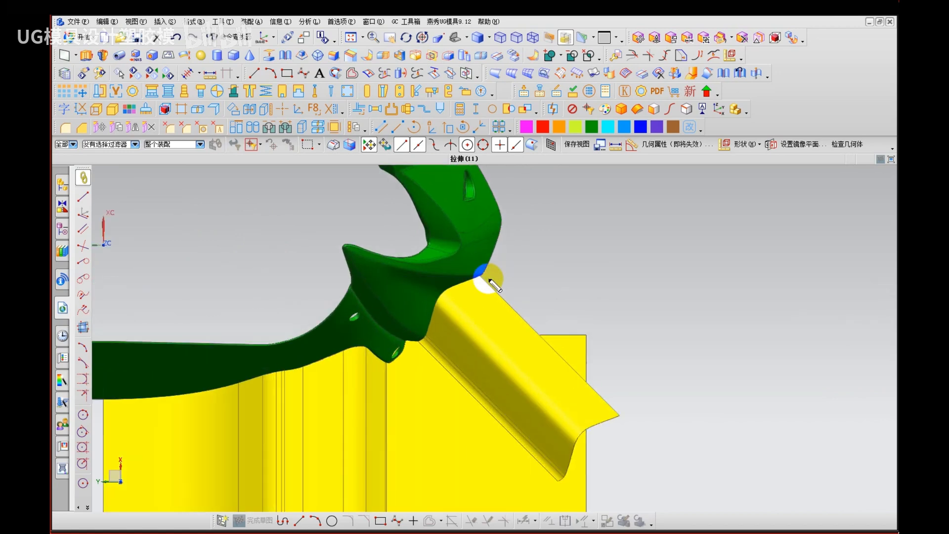
Step: Hide the part and place the WCS on the parting line beside the angled sheet, rotated about ZC with XC pointing outward
{"action": "left_click", "coordinate": [488, 310]}
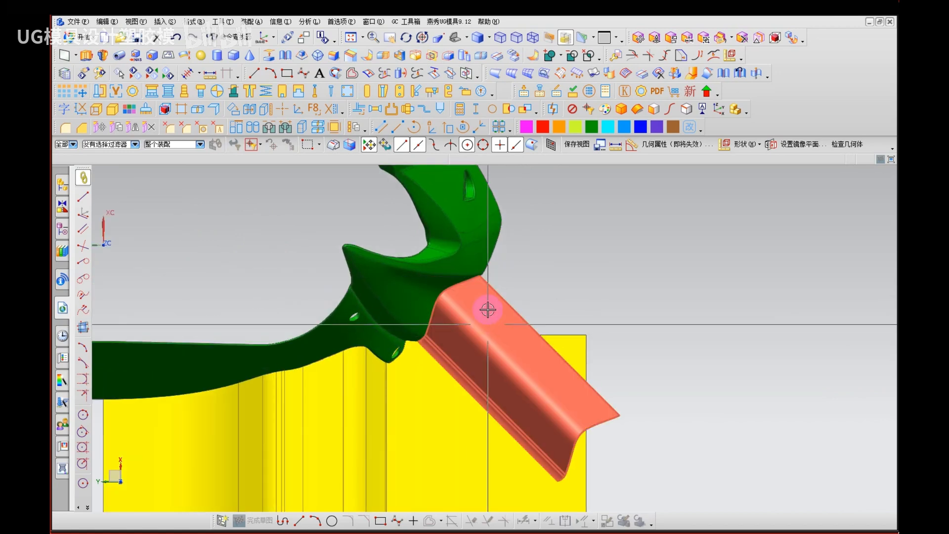
{"action": "middle_click_drag", "start_coordinate": [488, 309], "coordinate": [486, 241]}
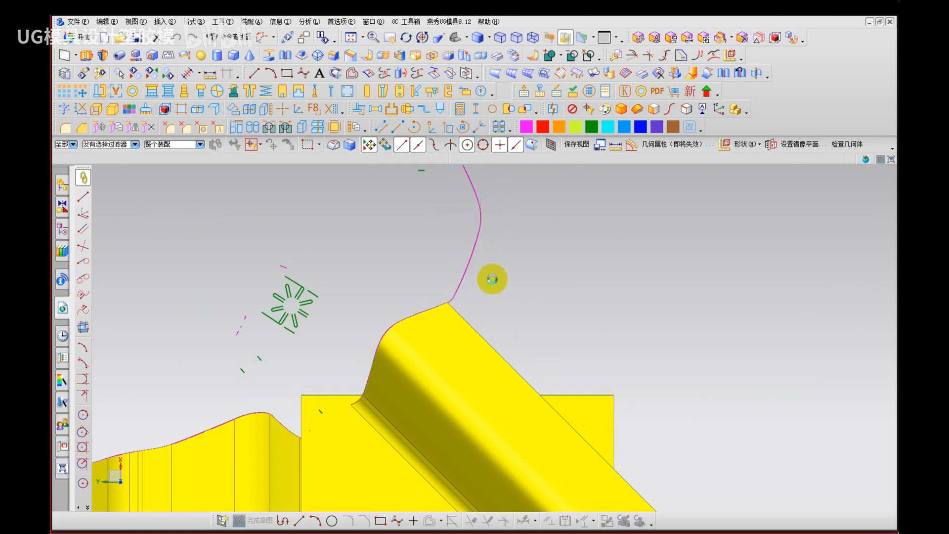
{"action": "left_click", "coordinate": [459, 287]}
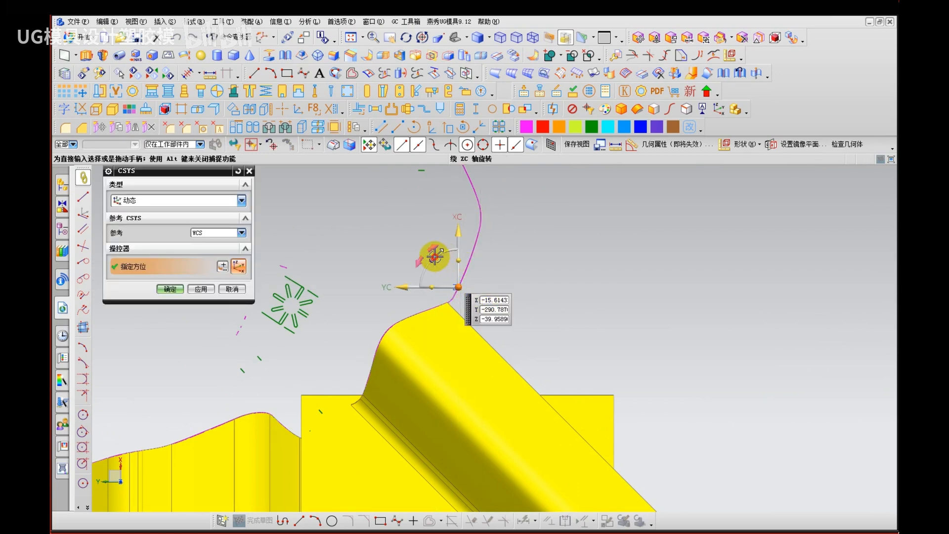
{"action": "left_click_drag", "start_coordinate": [434, 256], "coordinate": [508, 266]}
{"action": "middle_click", "coordinate": [540, 343]}
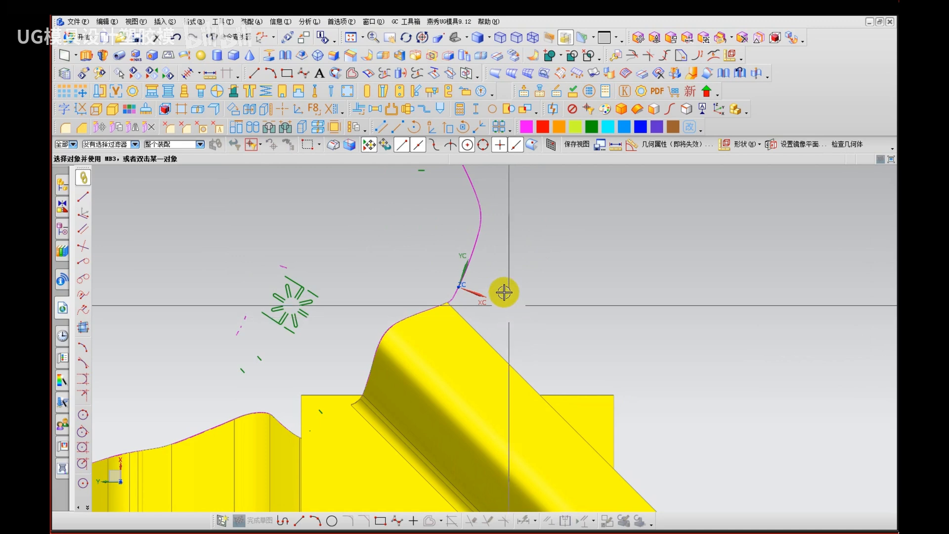
Step: Try to extrude the single parting line curve beyond the angled sheet by 150 mm along the rotated XC direction
{"action": "key", "text": "x"}
{"action": "left_click", "coordinate": [475, 252]}
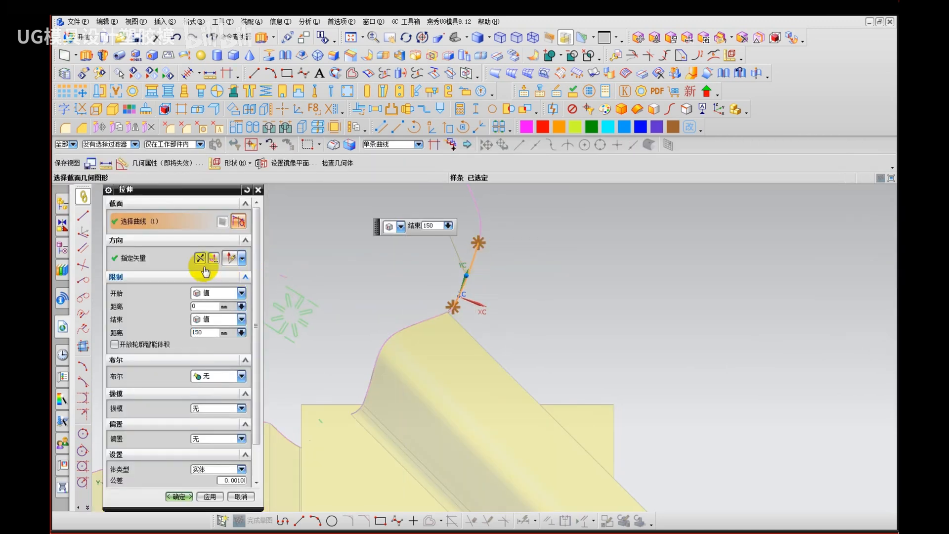
{"action": "left_click", "coordinate": [539, 370]}
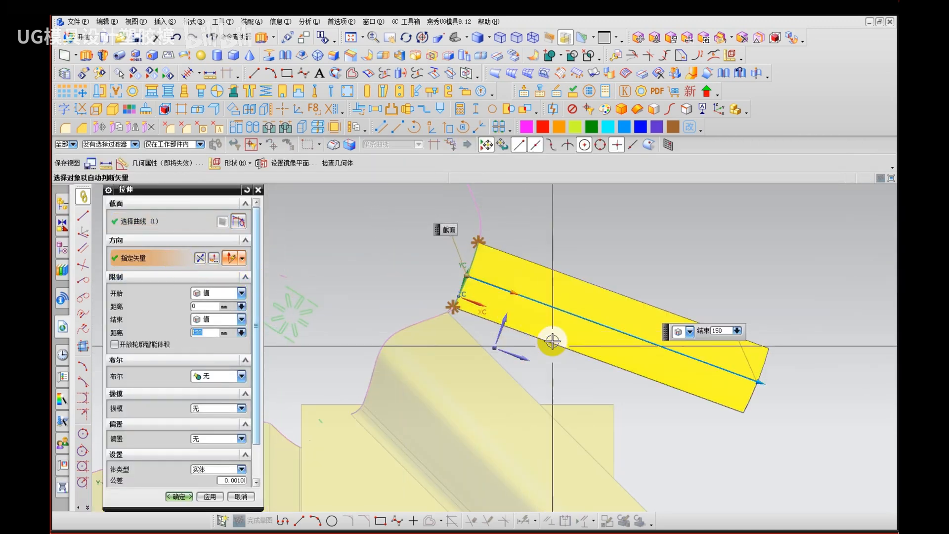
{"action": "middle_click", "coordinate": [550, 334]}
{"action": "middle_click_drag", "start_coordinate": [551, 334], "coordinate": [489, 310]}
{"action": "middle_click_drag", "start_coordinate": [500, 326], "coordinate": [450, 292]}
{"action": "key", "text": "F8"}
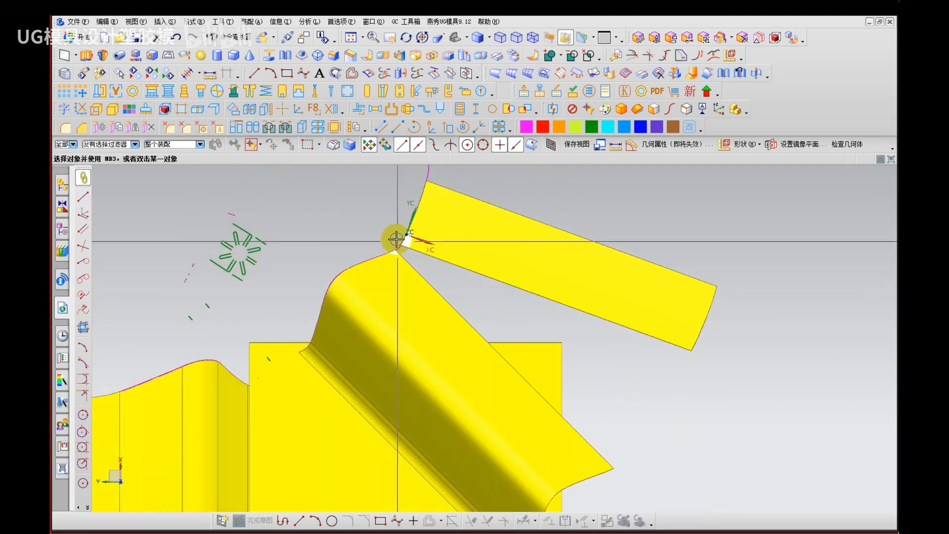
Step: Extrude the two parting line curves next to the angled sheet by 150 mm along that sheet's straight edge direction
{"action": "scroll", "coordinate": [409, 247], "scroll_direction": "up", "scroll_amount": 5}
{"action": "key", "text": "x"}
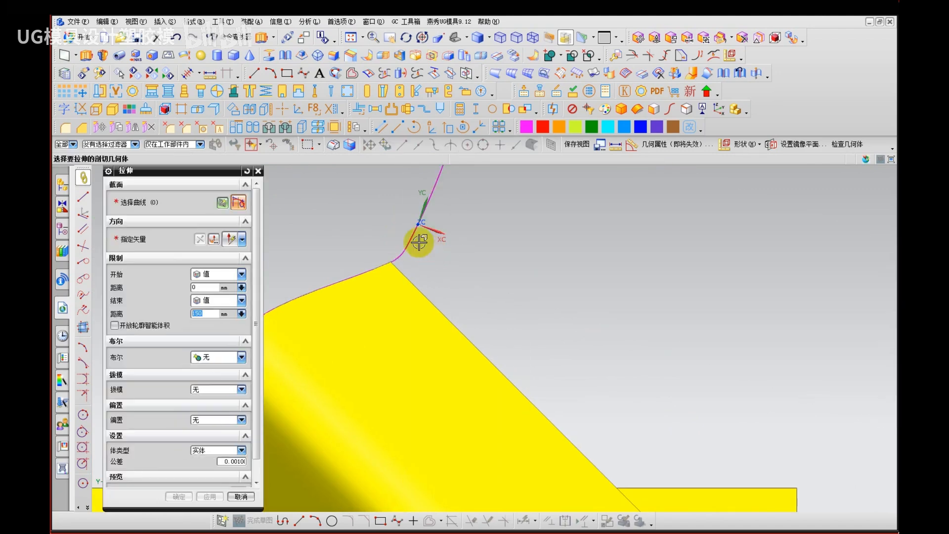
{"action": "left_click", "coordinate": [414, 277]}
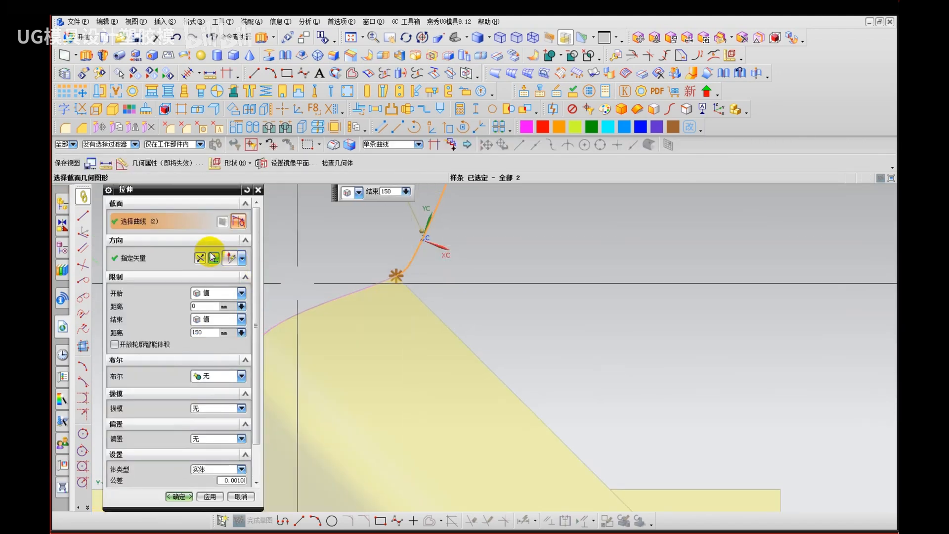
{"action": "scroll", "coordinate": [565, 411], "scroll_direction": "down", "scroll_amount": 3}
{"action": "left_click_drag", "start_coordinate": [570, 417], "coordinate": [597, 445]}
{"action": "middle_click", "coordinate": [662, 466]}
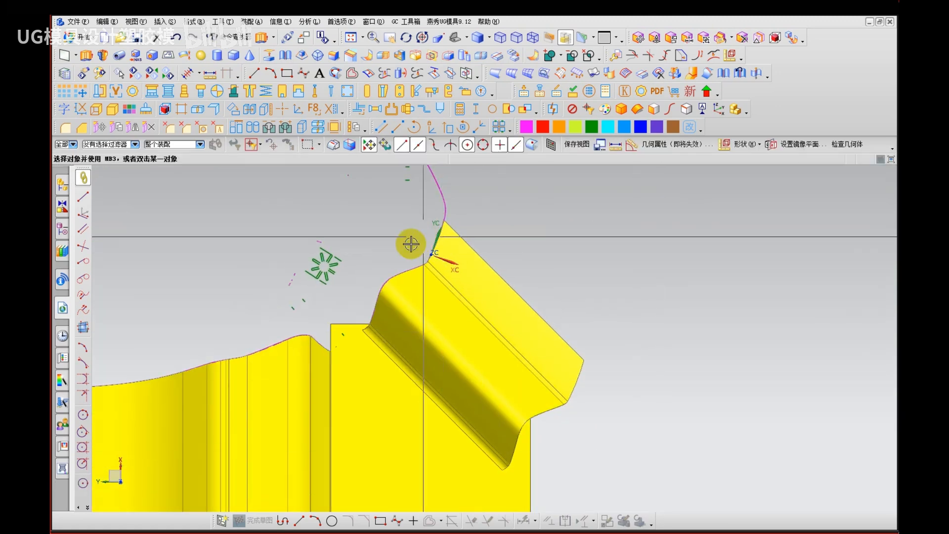
{"action": "scroll", "coordinate": [408, 241], "scroll_direction": "up", "scroll_amount": 2}
{"action": "left_click_drag", "start_coordinate": [514, 331], "coordinate": [522, 326]}
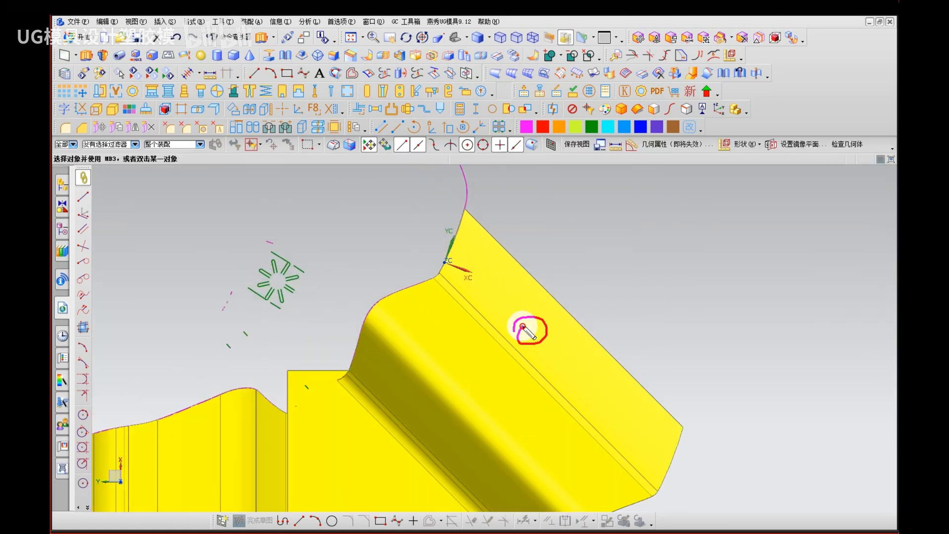
{"action": "key", "text": "Escape"}
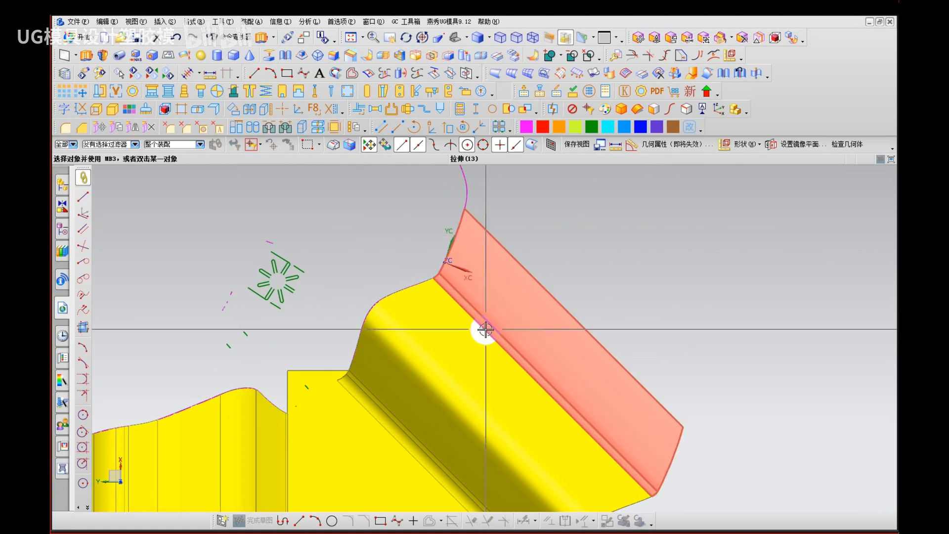
Step: Hide the two angled sheets and extrude the S-shaped parting line curves by 150 mm along the negative Y direction
{"action": "middle_click_drag", "start_coordinate": [483, 326], "coordinate": [458, 288]}
{"action": "left_click", "coordinate": [473, 280]}
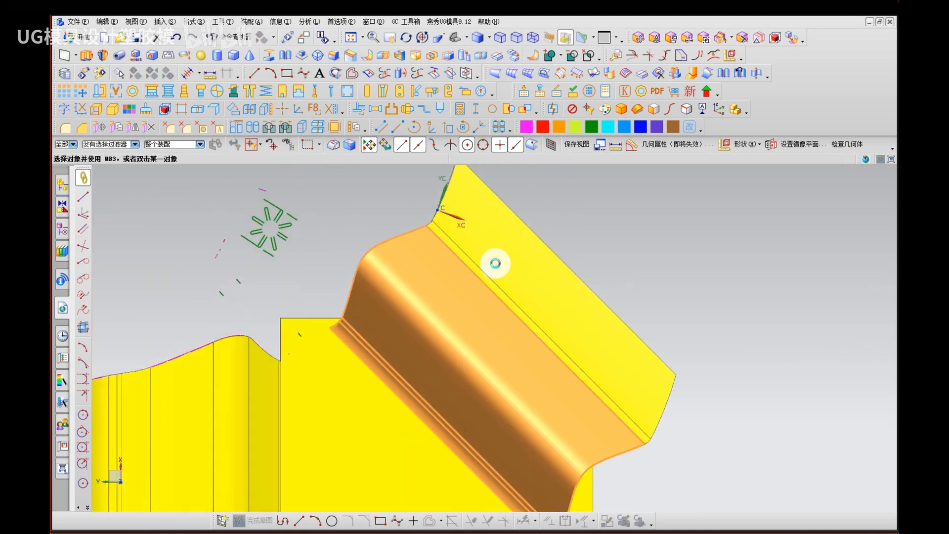
{"action": "key", "text": "ctrl+b"}
{"action": "key", "text": "x"}
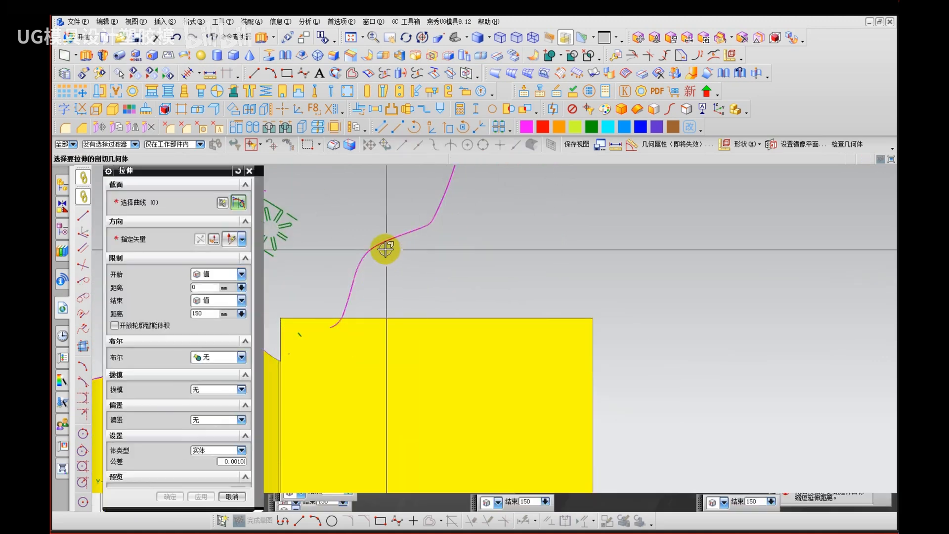
{"action": "left_click", "coordinate": [384, 251]}
{"action": "left_click", "coordinate": [337, 332]}
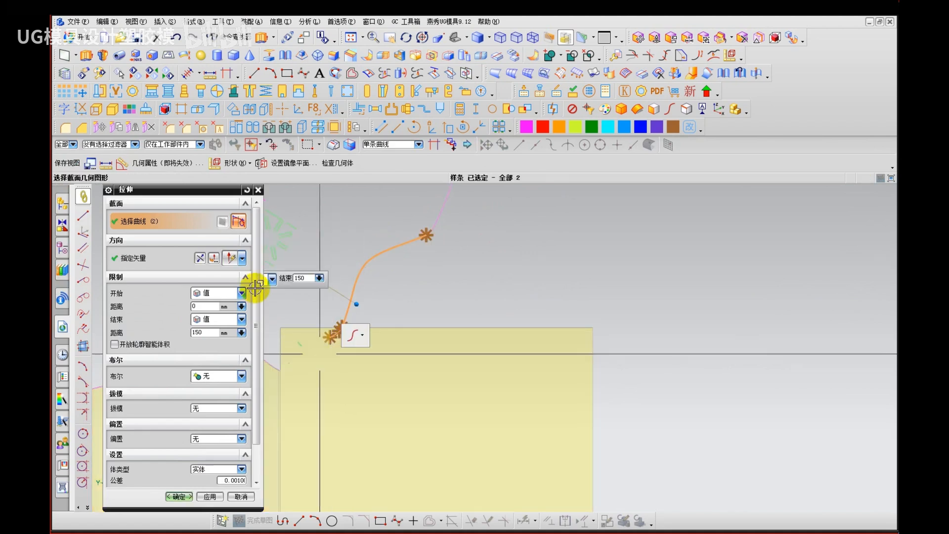
{"action": "left_click", "coordinate": [154, 256]}
{"action": "left_click", "coordinate": [475, 348]}
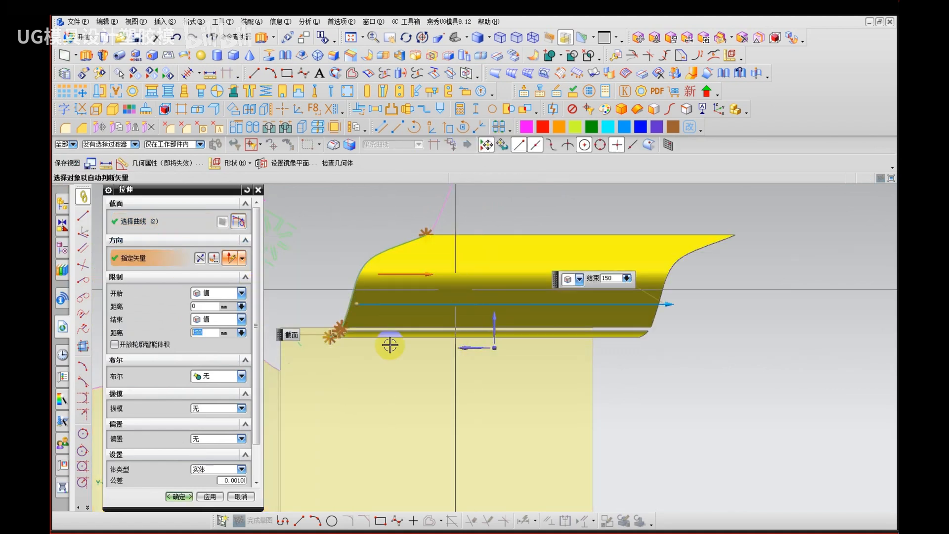
{"action": "middle_click", "coordinate": [390, 344], "text": "ctrl"}
Step: Extrude the large S-shaped parting line spline by 150 mm along the negative X direction
{"action": "left_click", "coordinate": [351, 298]}
{"action": "left_click", "coordinate": [152, 258]}
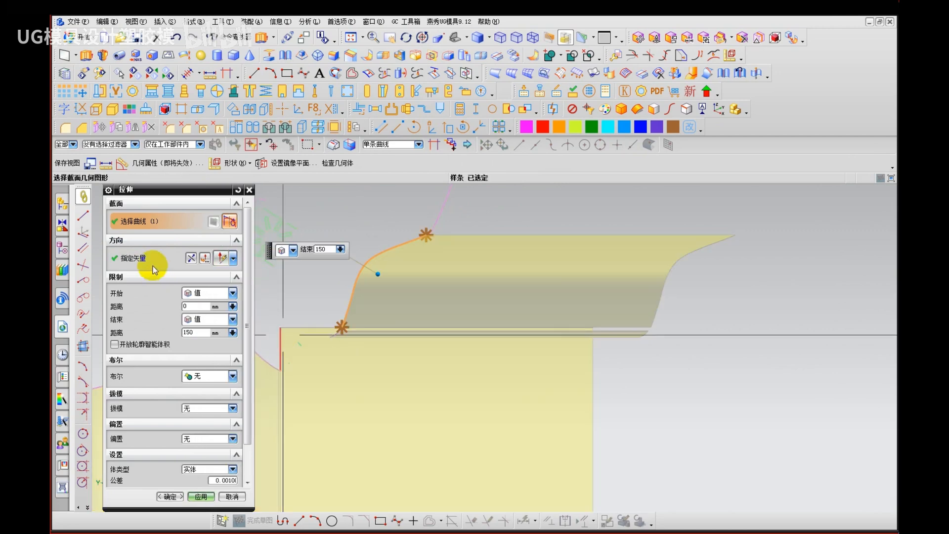
{"action": "left_click", "coordinate": [496, 315]}
{"action": "middle_click", "coordinate": [494, 316]}
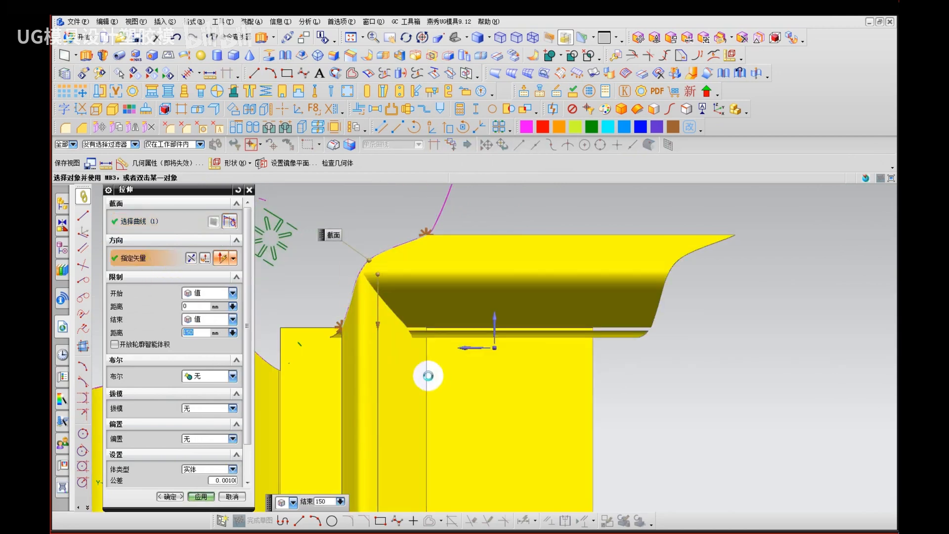
{"action": "key", "text": "ctrl+n"}
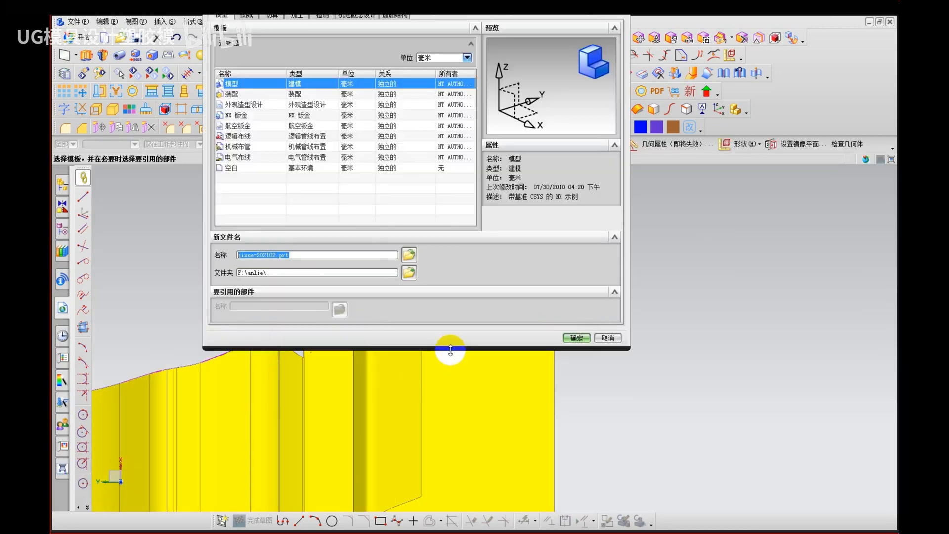
{"action": "middle_click", "coordinate": [460, 339]}
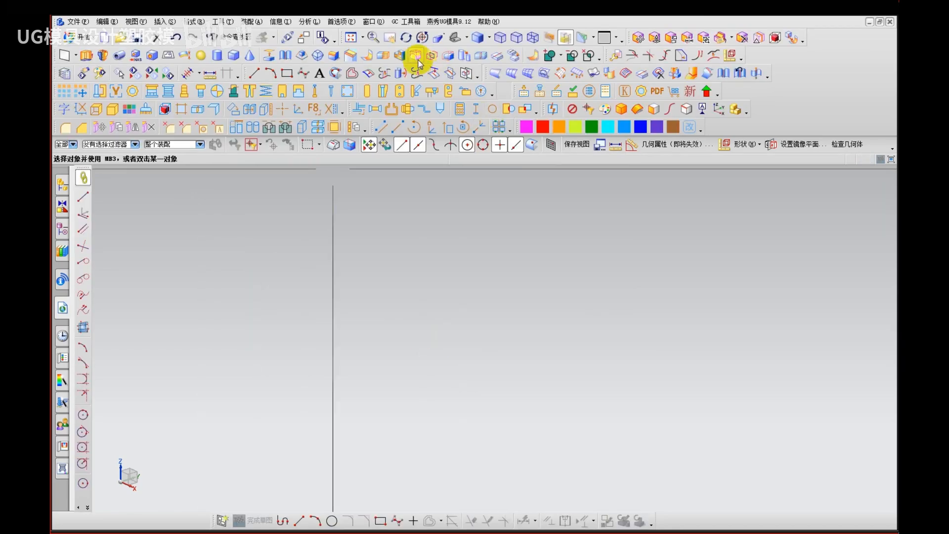
{"action": "left_click", "coordinate": [373, 21]}
{"action": "left_click", "coordinate": [395, 118]}
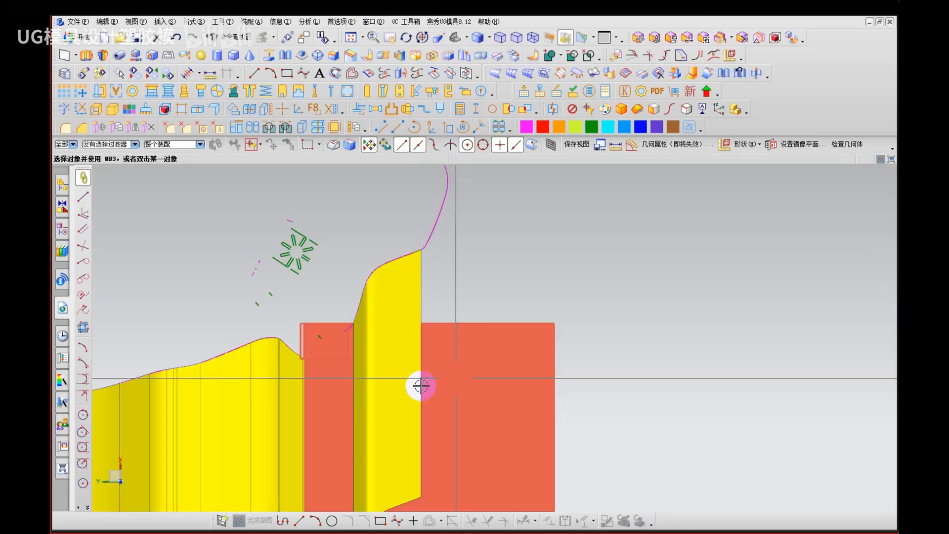
Step: Examine the trial sheet's extrusion direction against the outward direction needed by the adjoining parting line curves
{"action": "middle_click_drag", "start_coordinate": [420, 384], "coordinate": [427, 350]}
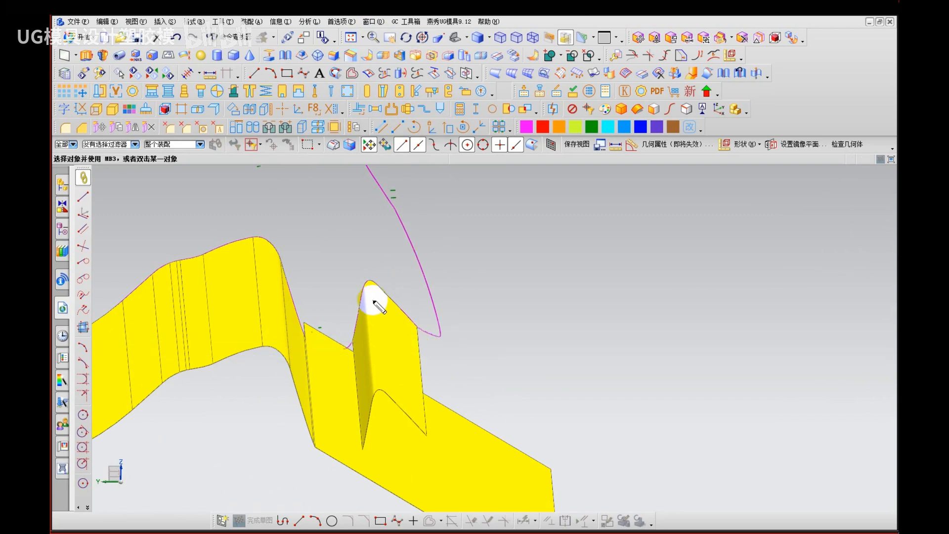
{"action": "mouse_move", "coordinate": [374, 288]}
{"action": "left_mouse_down"}
{"action": "mouse_move", "coordinate": [382, 388]}
{"action": "mouse_move", "coordinate": [398, 352]}
{"action": "left_mouse_up"}
{"action": "left_click", "coordinate": [392, 309]}
{"action": "left_click_drag", "start_coordinate": [392, 309], "coordinate": [624, 317]}
{"action": "left_click_drag", "start_coordinate": [609, 300], "coordinate": [636, 333]}
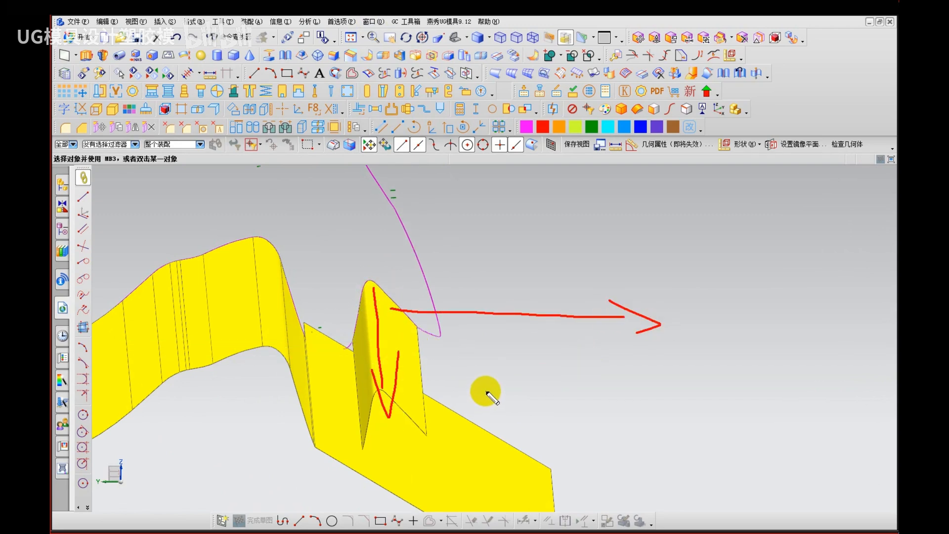
{"action": "key", "text": "Escape"}
{"action": "mouse_move", "coordinate": [468, 365]}
{"action": "middle_mouse_down"}
{"action": "mouse_move", "coordinate": [449, 387]}
{"action": "mouse_move", "coordinate": [485, 344]}
{"action": "middle_mouse_up"}
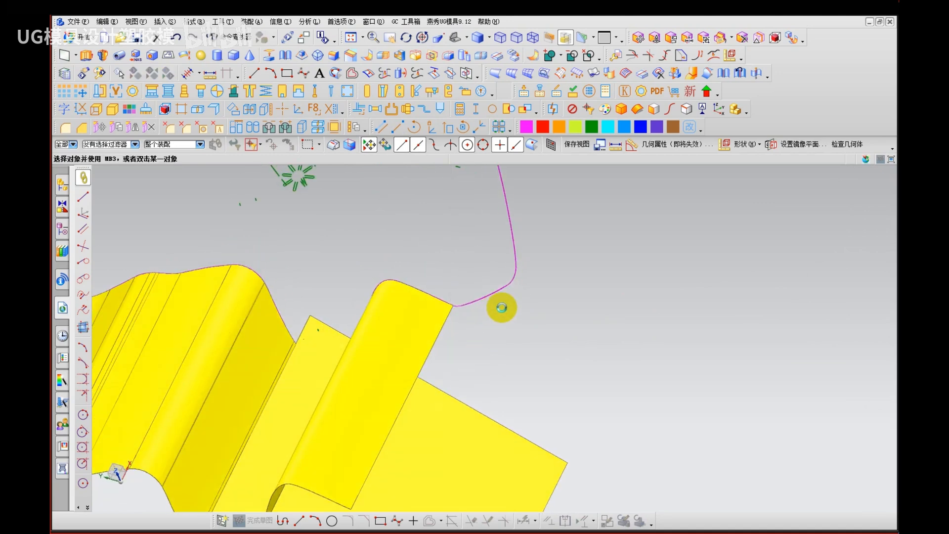
Step: Bring back the part and the two angled sheets, and remove the trial sheet extruded along negative X
{"action": "key", "text": "ctrl+z"}
{"action": "key", "text": "ctrl+b"}
{"action": "left_click", "coordinate": [472, 321]}
{"action": "middle_click", "coordinate": [472, 322]}
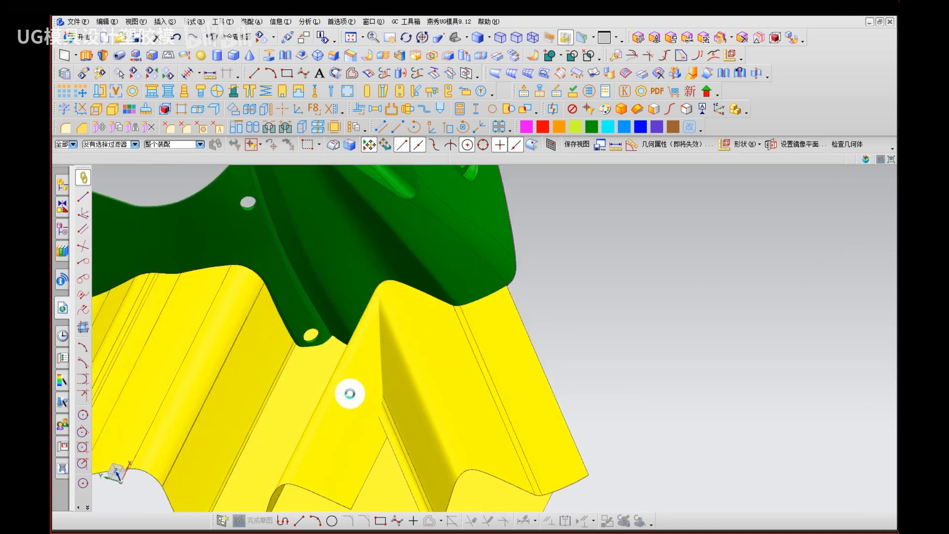
{"action": "mouse_move", "coordinate": [452, 346]}
{"action": "middle_mouse_down"}
{"action": "mouse_move", "coordinate": [451, 364]}
{"action": "mouse_move", "coordinate": [483, 345]}
{"action": "mouse_move", "coordinate": [442, 330]}
{"action": "middle_mouse_up"}
{"action": "key", "text": "ctrl+2"}
Step: Examine the outer sheet's parting line edge from below and compare its possible extrusion directions with the neighbouring angled sheet
{"action": "left_click_drag", "start_coordinate": [488, 320], "coordinate": [498, 314]}
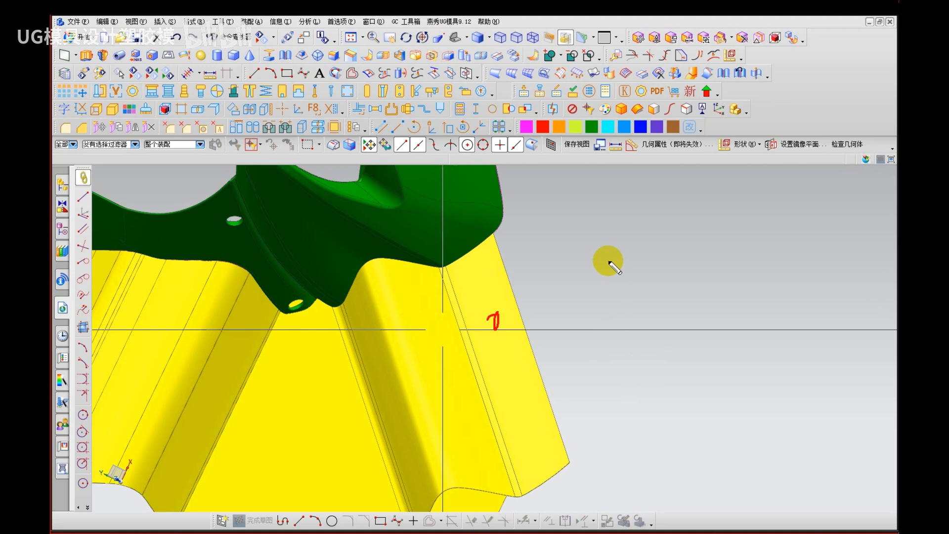
{"action": "key", "text": "Escape"}
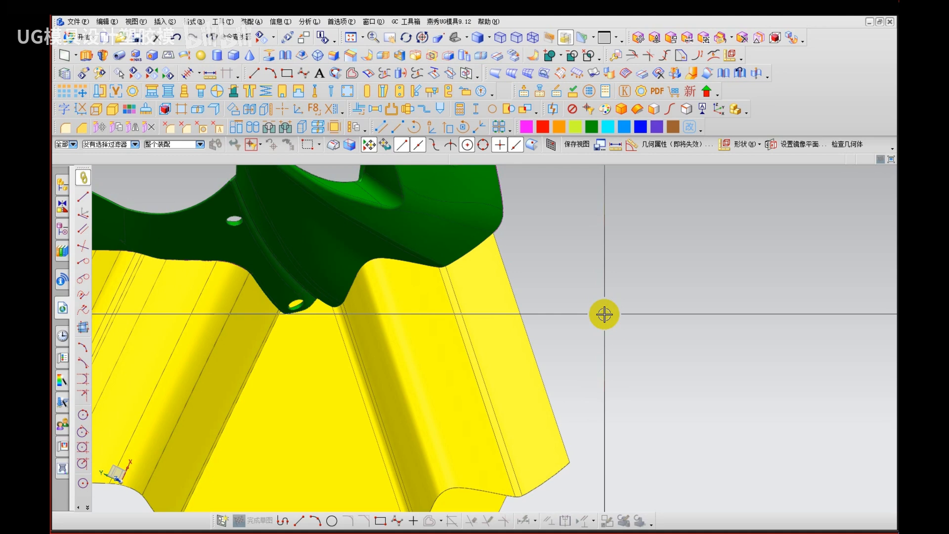
{"action": "middle_click_drag", "start_coordinate": [554, 314], "coordinate": [532, 294]}
{"action": "scroll", "coordinate": [527, 330], "scroll_direction": "up", "scroll_amount": 2}
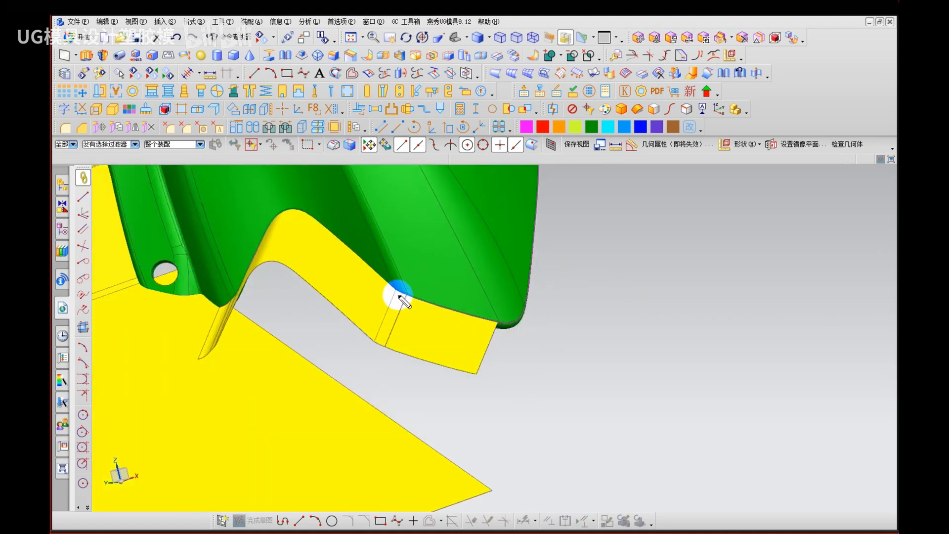
{"action": "left_click_drag", "start_coordinate": [401, 295], "coordinate": [528, 327]}
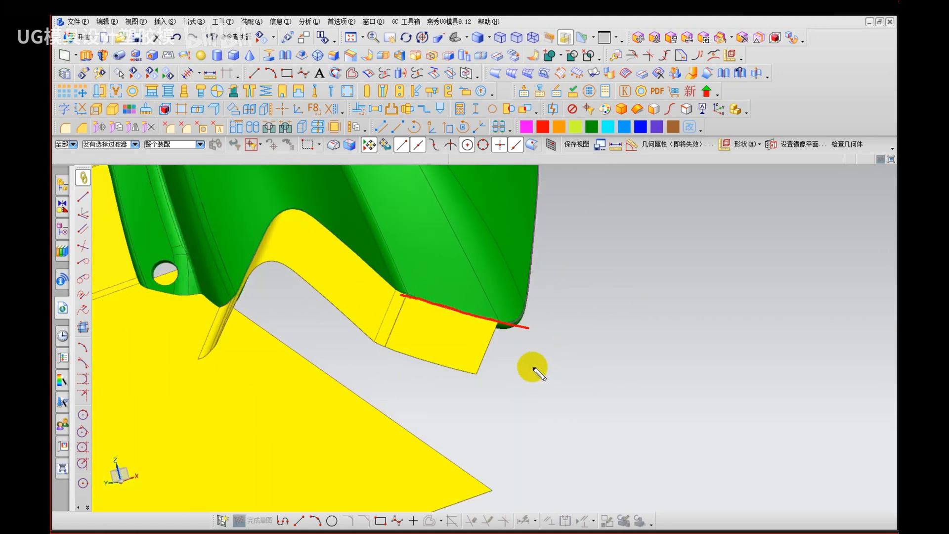
{"action": "mouse_move", "coordinate": [460, 316]}
{"action": "left_mouse_down"}
{"action": "mouse_move", "coordinate": [515, 409]}
{"action": "mouse_move", "coordinate": [521, 440]}
{"action": "mouse_move", "coordinate": [531, 398]}
{"action": "left_mouse_up"}
{"action": "mouse_move", "coordinate": [327, 263]}
{"action": "left_mouse_down"}
{"action": "mouse_move", "coordinate": [318, 269]}
{"action": "mouse_move", "coordinate": [327, 264]}
{"action": "left_mouse_up"}
{"action": "mouse_move", "coordinate": [405, 297]}
{"action": "left_mouse_down"}
{"action": "mouse_move", "coordinate": [388, 349]}
{"action": "mouse_move", "coordinate": [397, 347]}
{"action": "left_mouse_up"}
{"action": "left_click_drag", "start_coordinate": [383, 345], "coordinate": [385, 360]}
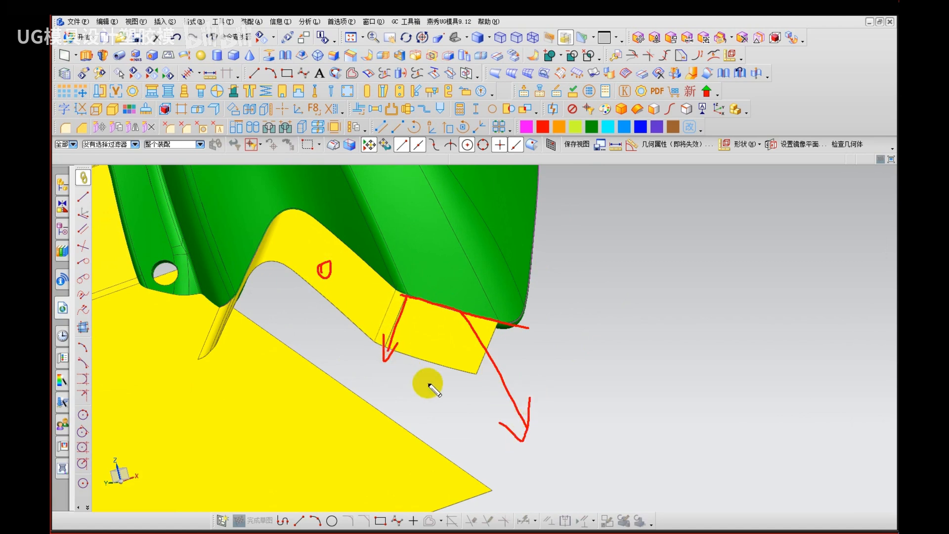
{"action": "key", "text": "e"}
{"action": "left_click_drag", "start_coordinate": [407, 297], "coordinate": [491, 318]}
{"action": "key", "text": "Escape"}
Step: Examine how the two angled sheets run together along their shared edge beside the part
{"action": "mouse_move", "coordinate": [386, 352]}
{"action": "middle_mouse_down"}
{"action": "mouse_move", "coordinate": [379, 358]}
{"action": "mouse_move", "coordinate": [394, 367]}
{"action": "middle_mouse_up"}
{"action": "mouse_move", "coordinate": [335, 282]}
{"action": "left_mouse_down"}
{"action": "mouse_move", "coordinate": [324, 289]}
{"action": "mouse_move", "coordinate": [338, 281]}
{"action": "left_mouse_up"}
{"action": "mouse_move", "coordinate": [409, 291]}
{"action": "left_mouse_down"}
{"action": "mouse_move", "coordinate": [305, 206]}
{"action": "mouse_move", "coordinate": [261, 248]}
{"action": "mouse_move", "coordinate": [222, 312]}
{"action": "left_mouse_up"}
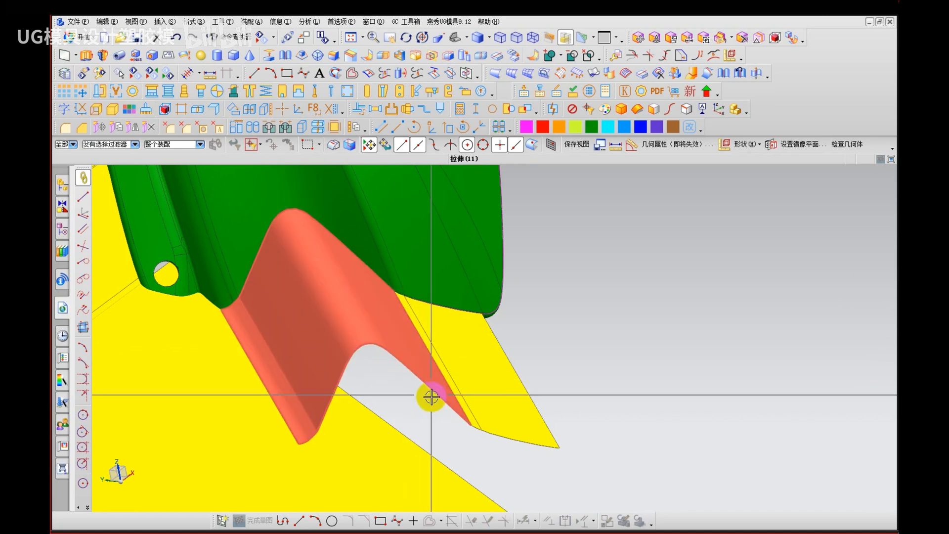
{"action": "middle_click_drag", "start_coordinate": [428, 396], "coordinate": [430, 412]}
{"action": "mouse_move", "coordinate": [366, 330]}
{"action": "left_mouse_down"}
{"action": "mouse_move", "coordinate": [381, 341]}
{"action": "mouse_move", "coordinate": [372, 336]}
{"action": "left_mouse_up"}
{"action": "left_click_drag", "start_coordinate": [456, 371], "coordinate": [473, 363]}
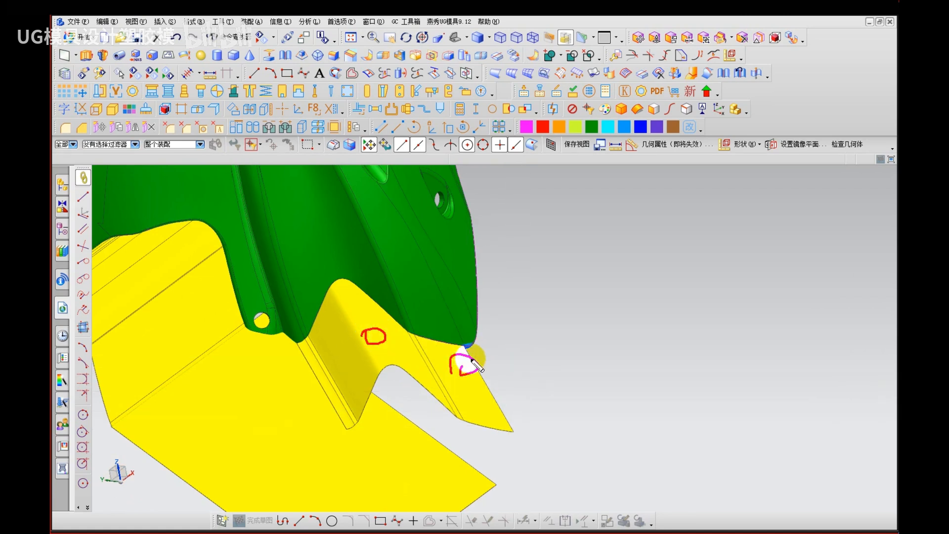
{"action": "key", "text": "Escape"}
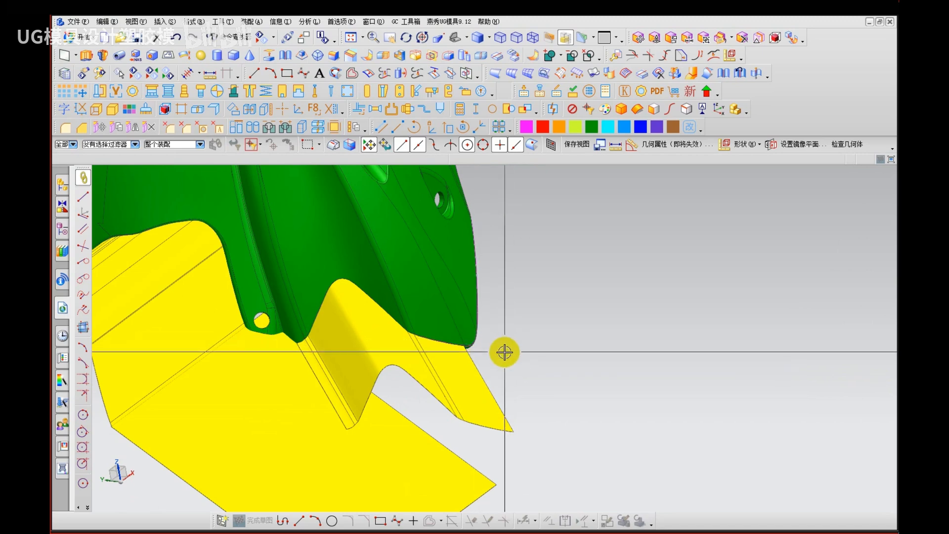
Step: Show all hidden bodies and check the outer parting sheet from the side
{"action": "middle_click_drag", "start_coordinate": [504, 350], "coordinate": [593, 349]}
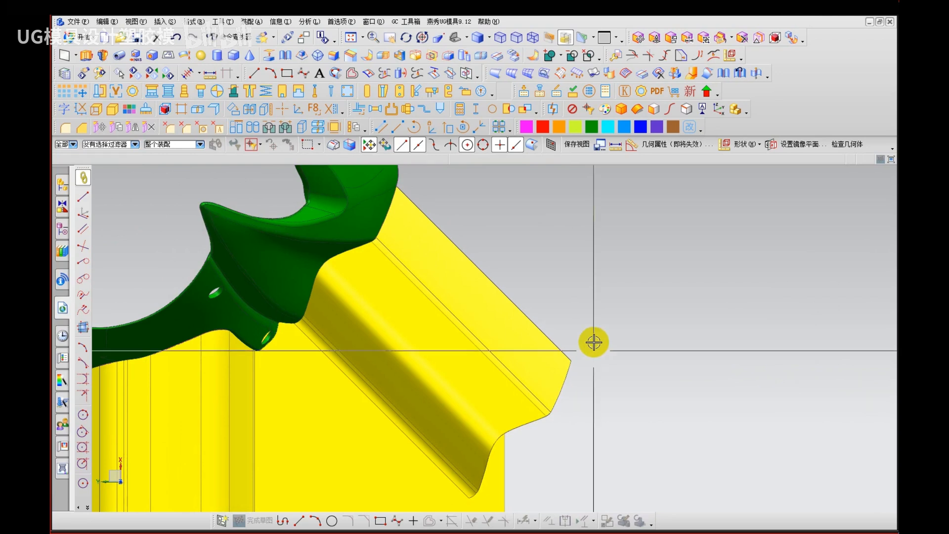
{"action": "key", "text": "ctrl+shift+u"}
{"action": "middle_click_drag", "start_coordinate": [424, 376], "coordinate": [429, 269]}
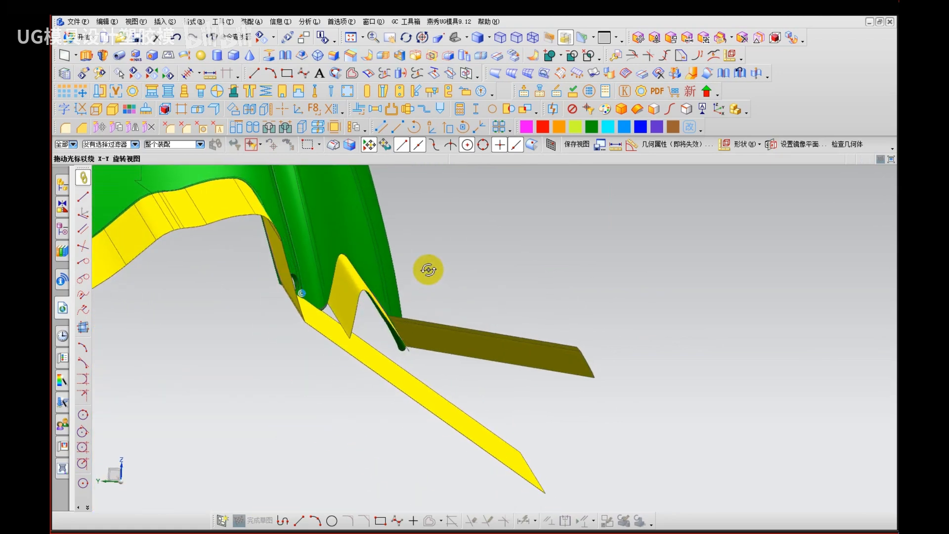
Step: Examine the angled parting sheets in plan view, comparing the edges beside the part with the flat area next to them
{"action": "middle_click_drag", "start_coordinate": [402, 348], "coordinate": [334, 354]}
{"action": "key", "text": "F8"}
{"action": "scroll", "coordinate": [414, 293], "scroll_direction": "up", "scroll_amount": 1}
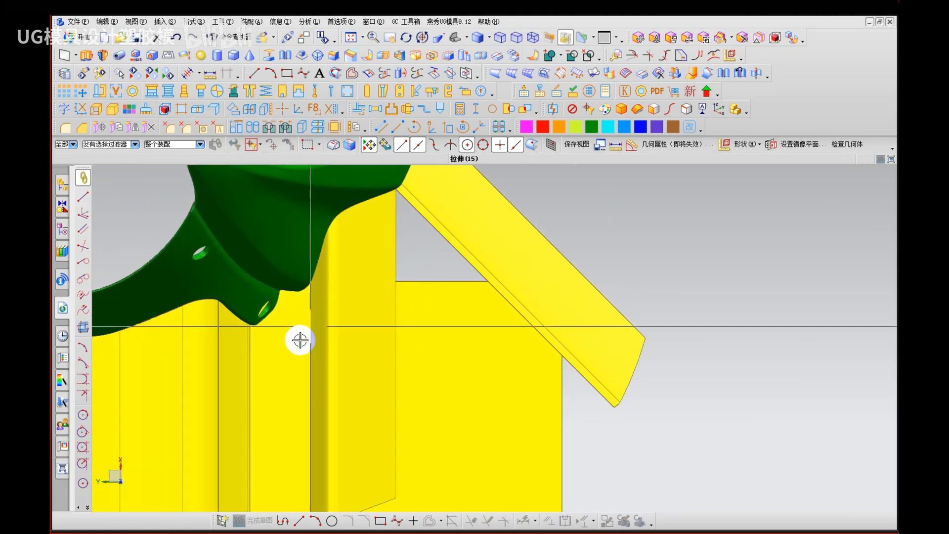
{"action": "scroll", "coordinate": [301, 340], "scroll_direction": "up", "scroll_amount": 2}
{"action": "key", "text": "ctrl+shift+d"}
{"action": "mouse_move", "coordinate": [317, 303]}
{"action": "left_mouse_down"}
{"action": "mouse_move", "coordinate": [316, 326]}
{"action": "mouse_move", "coordinate": [359, 322]}
{"action": "left_mouse_up"}
{"action": "left_click_drag", "start_coordinate": [450, 292], "coordinate": [452, 339]}
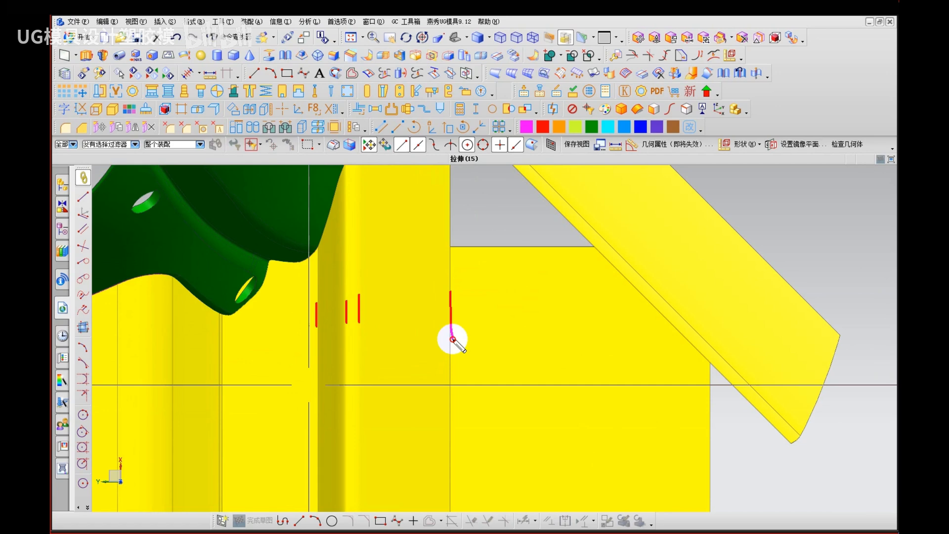
{"action": "left_click_drag", "start_coordinate": [387, 345], "coordinate": [387, 363]}
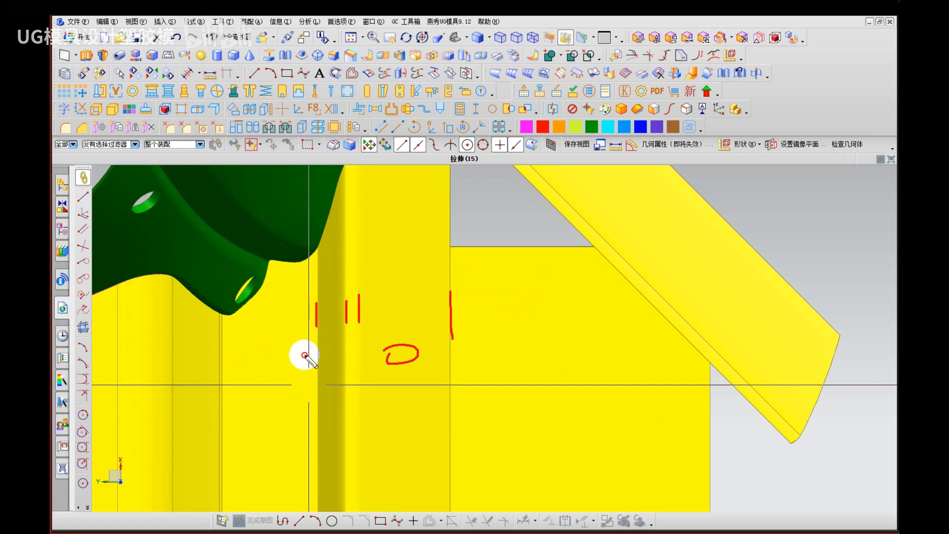
{"action": "left_click_drag", "start_coordinate": [307, 356], "coordinate": [302, 367]}
Step: Trace the curved parting edge at the part's notch, and undo the last two changes to the sheet extruded from it
{"action": "mouse_move", "coordinate": [366, 368]}
{"action": "middle_mouse_down"}
{"action": "mouse_move", "coordinate": [328, 339]}
{"action": "mouse_move", "coordinate": [327, 276]}
{"action": "mouse_move", "coordinate": [358, 350]}
{"action": "mouse_move", "coordinate": [304, 341]}
{"action": "middle_mouse_up"}
{"action": "mouse_move", "coordinate": [302, 342]}
{"action": "left_mouse_down"}
{"action": "mouse_move", "coordinate": [313, 301]}
{"action": "mouse_move", "coordinate": [334, 273]}
{"action": "mouse_move", "coordinate": [356, 265]}
{"action": "mouse_move", "coordinate": [418, 318]}
{"action": "mouse_move", "coordinate": [497, 342]}
{"action": "left_mouse_up"}
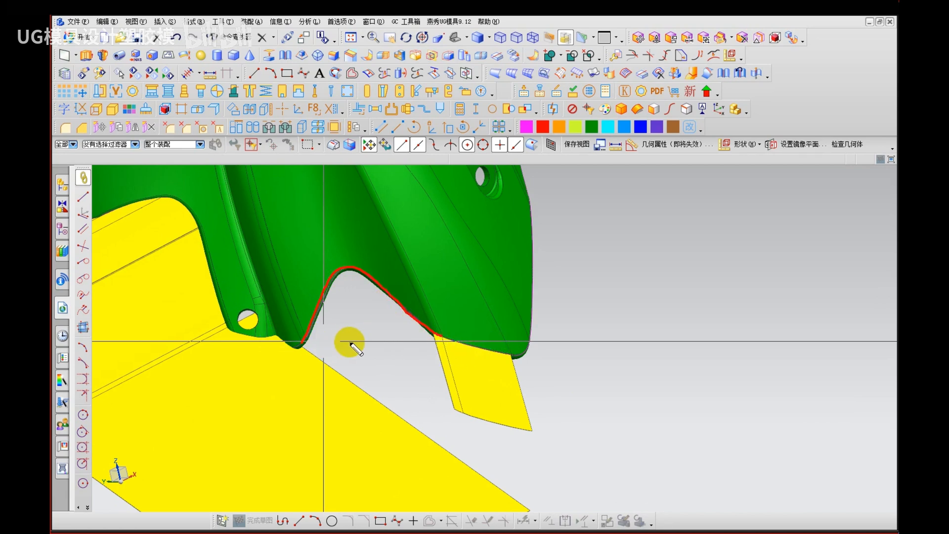
{"action": "key", "text": "Escape"}
{"action": "key", "text": "ctrl+z"}
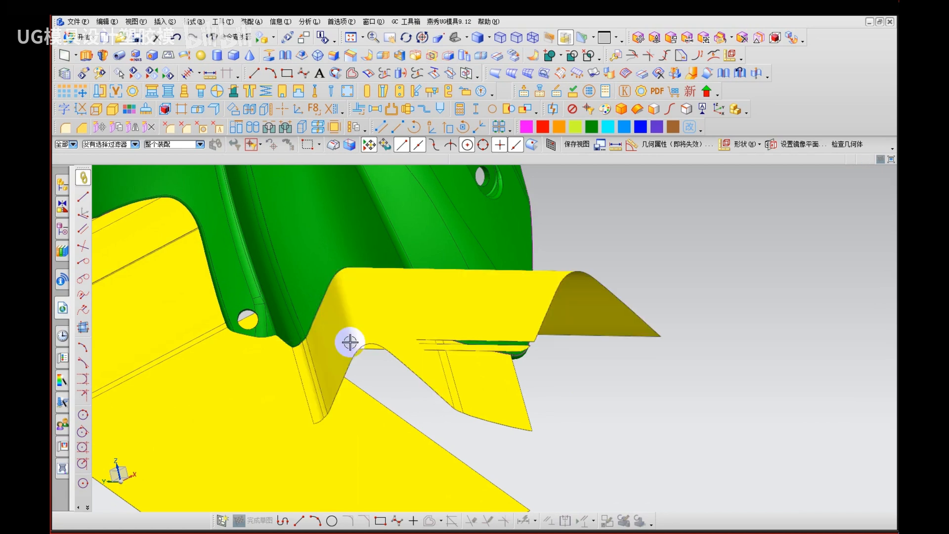
{"action": "middle_click_drag", "start_coordinate": [363, 339], "coordinate": [368, 374]}
{"action": "key", "text": "ctrl+z"}
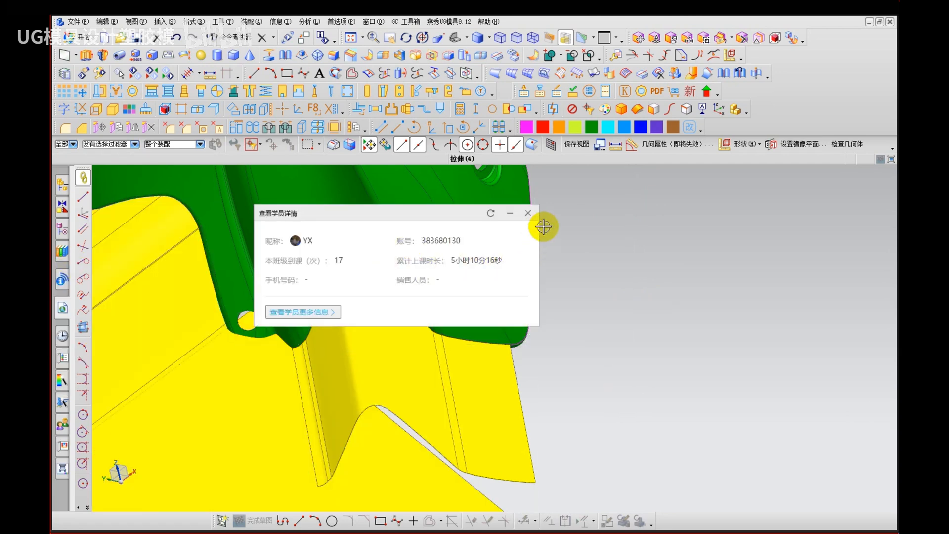
Step: Close the student details pop-ups covering the model and look over the adjoining parting sheets
{"action": "left_click", "coordinate": [528, 213]}
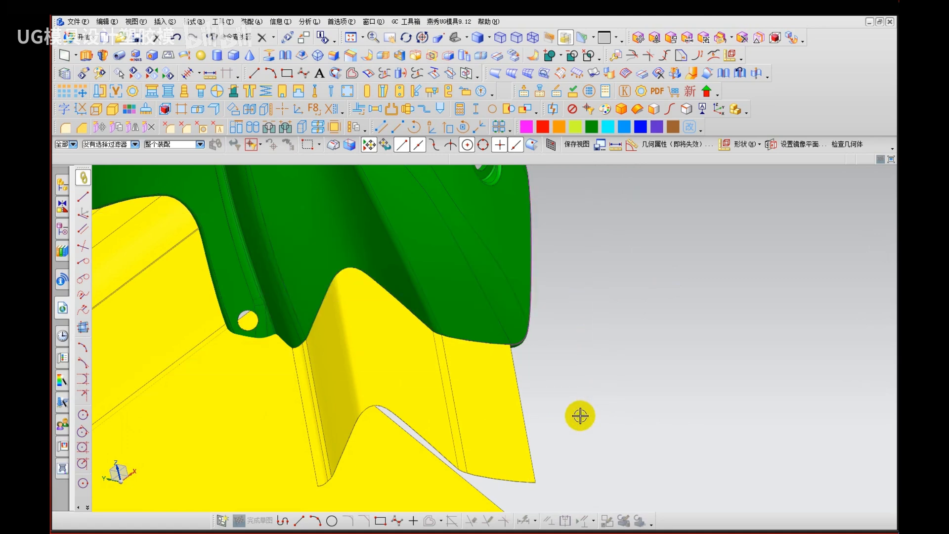
{"action": "mouse_move", "coordinate": [573, 414]}
{"action": "middle_mouse_down"}
{"action": "mouse_move", "coordinate": [566, 413]}
{"action": "mouse_move", "coordinate": [583, 420]}
{"action": "mouse_move", "coordinate": [586, 395]}
{"action": "middle_mouse_up"}
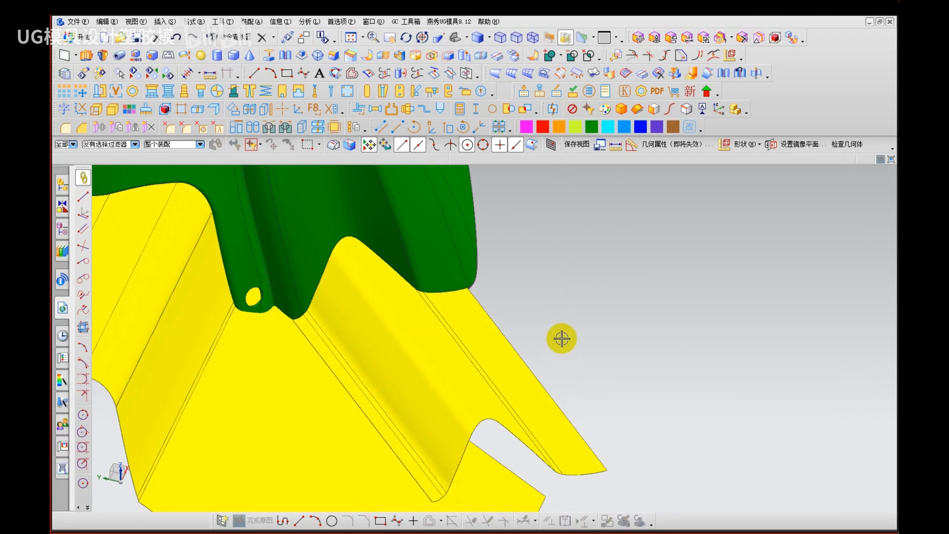
{"action": "middle_click_drag", "start_coordinate": [346, 352], "coordinate": [361, 328]}
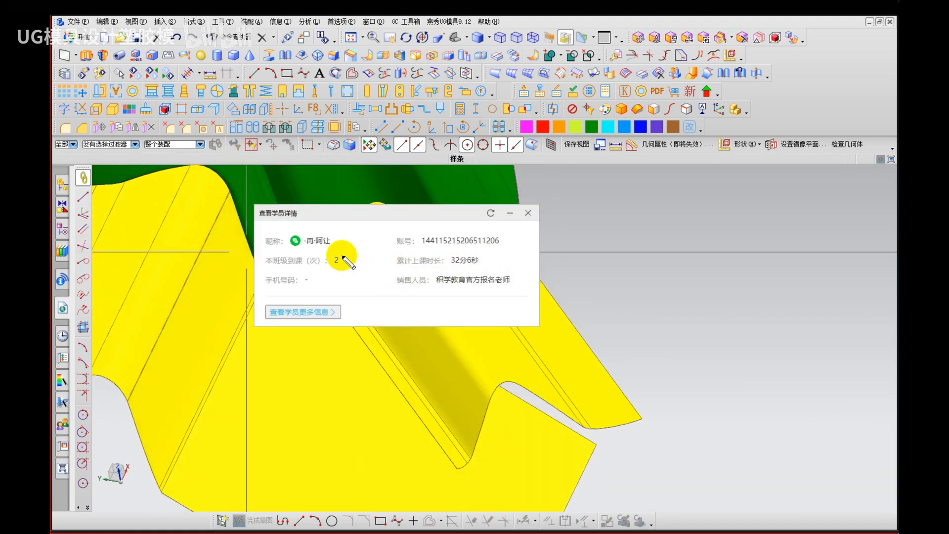
{"action": "mouse_move", "coordinate": [336, 247]}
{"action": "left_mouse_down"}
{"action": "mouse_move", "coordinate": [356, 267]}
{"action": "mouse_move", "coordinate": [347, 231]}
{"action": "left_mouse_up"}
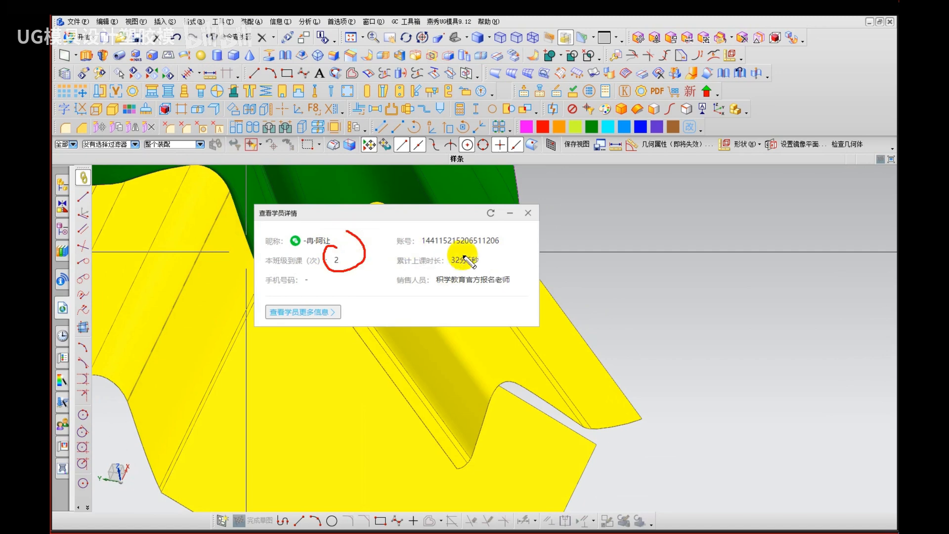
{"action": "left_click", "coordinate": [528, 212]}
Step: Set a rotation reference and compare the notch sheet's faces with the adjoining flat sheet
{"action": "right_click", "coordinate": [647, 291]}
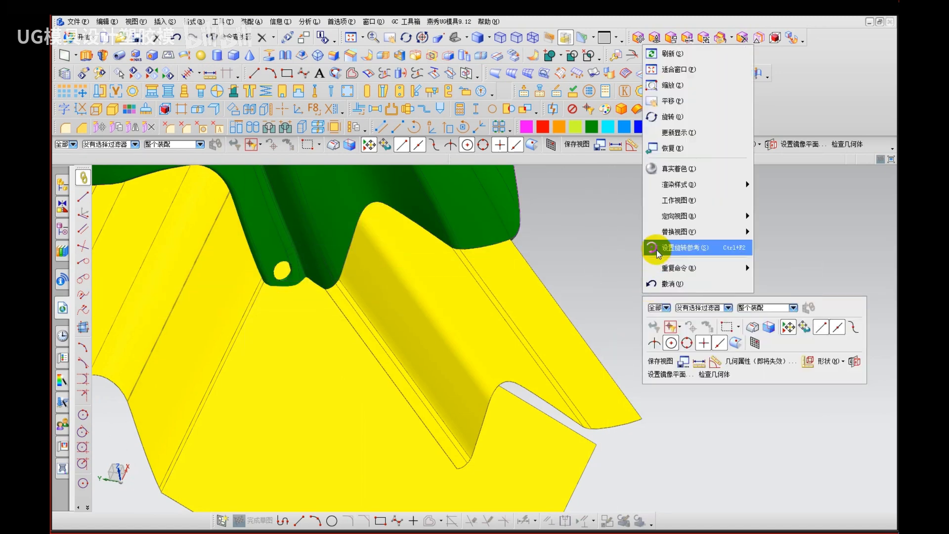
{"action": "left_click", "coordinate": [650, 247]}
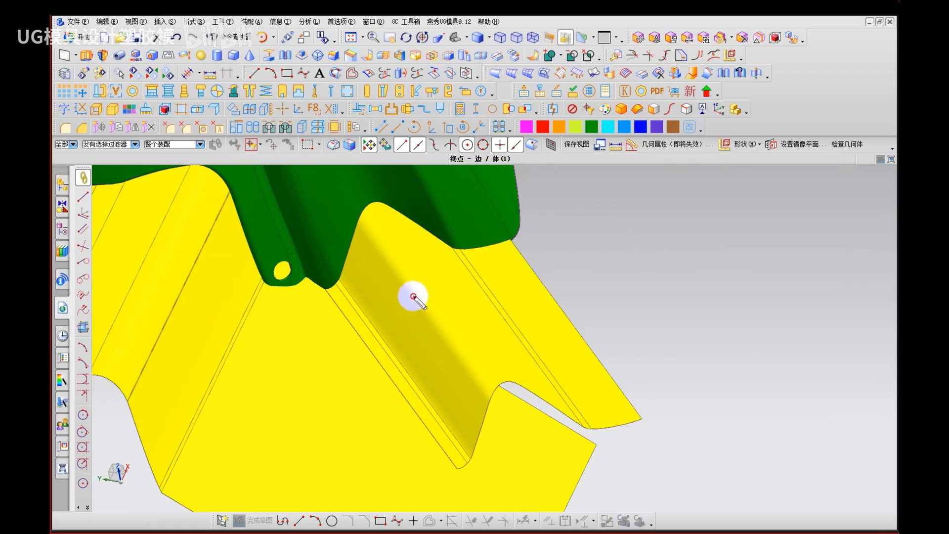
{"action": "left_click_drag", "start_coordinate": [413, 296], "coordinate": [419, 295]}
{"action": "left_click_drag", "start_coordinate": [496, 305], "coordinate": [489, 311]}
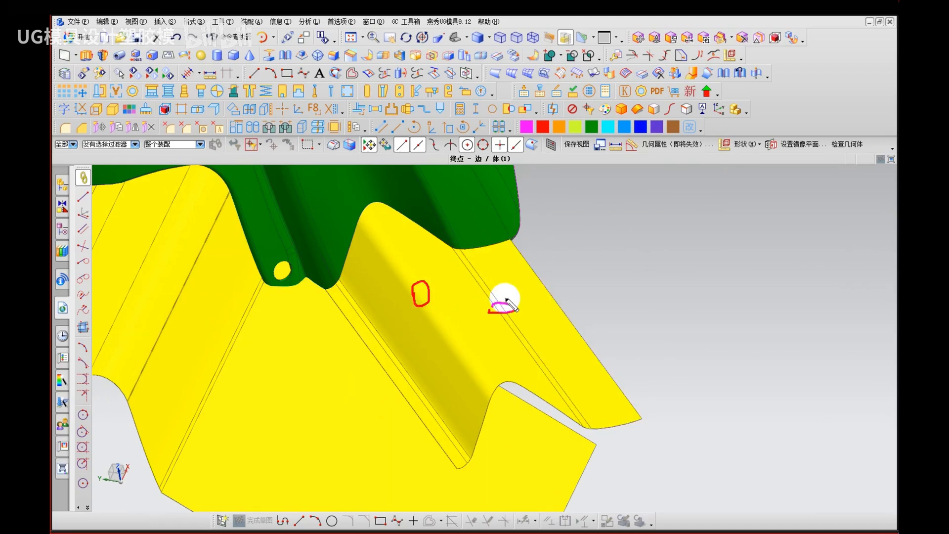
{"action": "left_click_drag", "start_coordinate": [514, 280], "coordinate": [526, 298]}
{"action": "left_click_drag", "start_coordinate": [365, 313], "coordinate": [345, 311]}
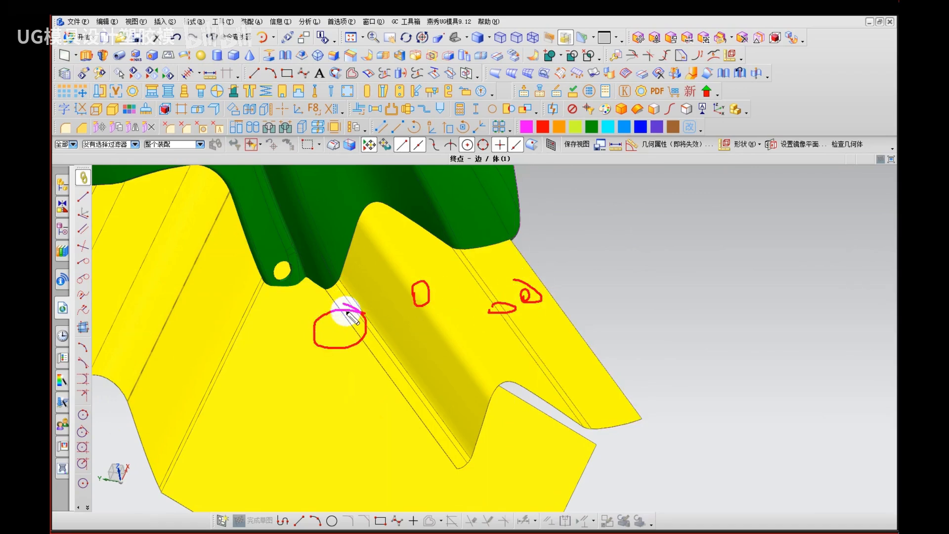
{"action": "key", "text": "Escape"}
Step: Examine the extrusion direction of the notch sheet against the flat sheet beside the part's holed corner
{"action": "mouse_move", "coordinate": [328, 381]}
{"action": "middle_mouse_down"}
{"action": "mouse_move", "coordinate": [328, 364]}
{"action": "mouse_move", "coordinate": [342, 356]}
{"action": "mouse_move", "coordinate": [337, 370]}
{"action": "middle_mouse_up"}
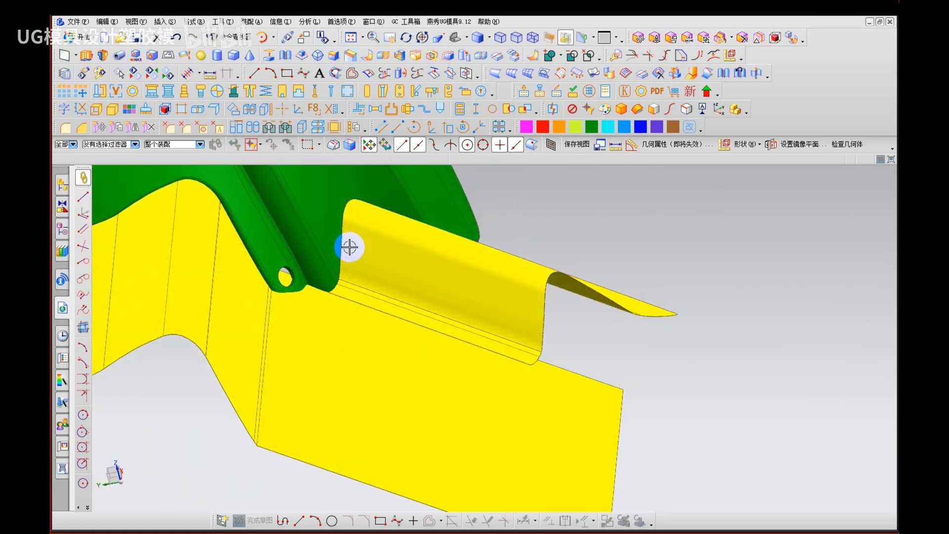
{"action": "left_click_drag", "start_coordinate": [349, 239], "coordinate": [519, 305]}
{"action": "mouse_move", "coordinate": [518, 288]}
{"action": "left_mouse_down"}
{"action": "mouse_move", "coordinate": [513, 318]}
{"action": "mouse_move", "coordinate": [498, 325]}
{"action": "left_mouse_up"}
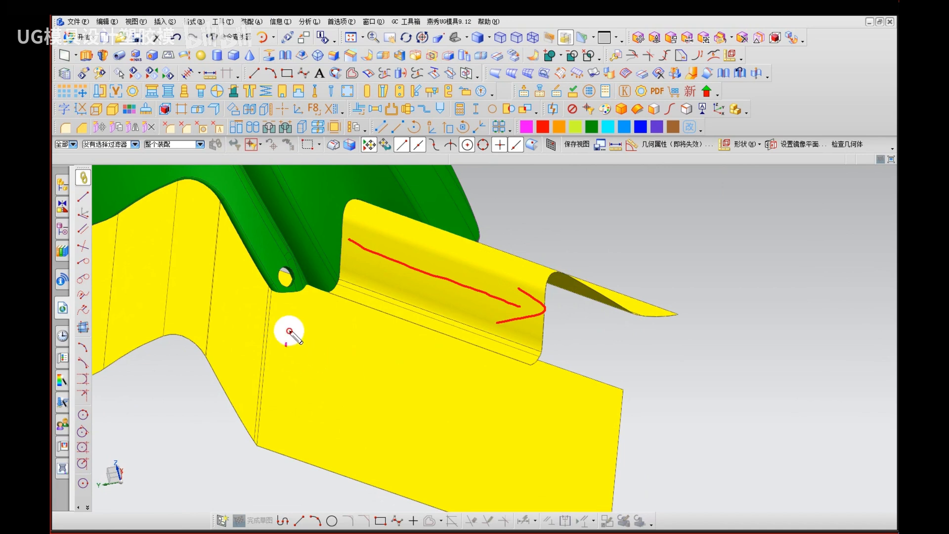
{"action": "left_click_drag", "start_coordinate": [287, 331], "coordinate": [294, 341]}
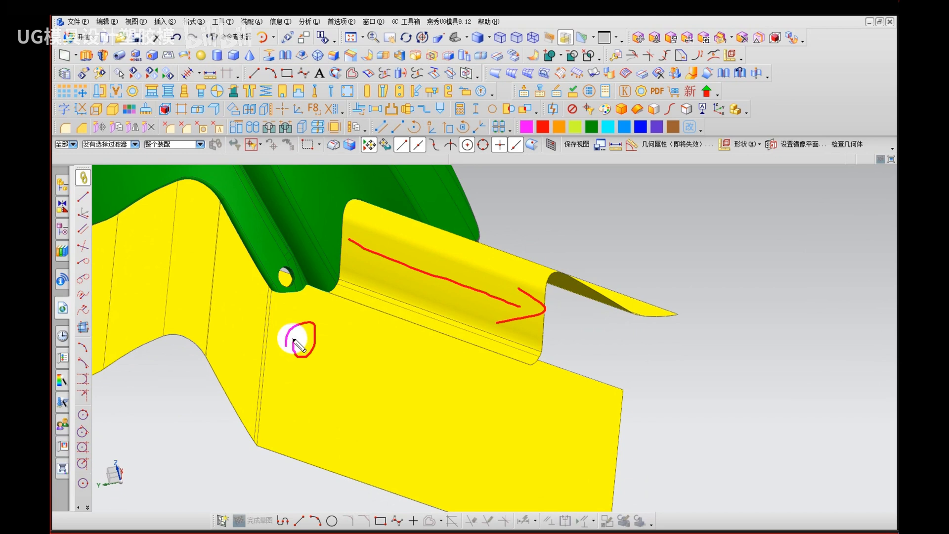
{"action": "mouse_move", "coordinate": [727, 200]}
{"action": "left_mouse_down"}
{"action": "mouse_move", "coordinate": [717, 250]}
{"action": "mouse_move", "coordinate": [757, 254]}
{"action": "mouse_move", "coordinate": [800, 237]}
{"action": "mouse_move", "coordinate": [793, 296]}
{"action": "left_mouse_up"}
{"action": "mouse_move", "coordinate": [699, 354]}
{"action": "left_mouse_down"}
{"action": "mouse_move", "coordinate": [737, 360]}
{"action": "mouse_move", "coordinate": [842, 332]}
{"action": "left_mouse_up"}
{"action": "left_click_drag", "start_coordinate": [816, 333], "coordinate": [831, 373]}
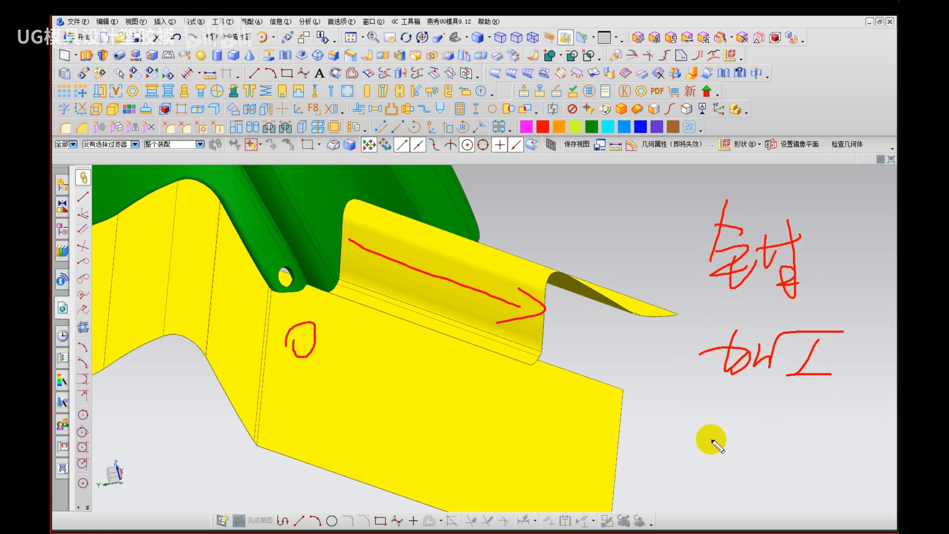
{"action": "mouse_move", "coordinate": [671, 416]}
{"action": "left_mouse_down"}
{"action": "mouse_move", "coordinate": [716, 436]}
{"action": "mouse_move", "coordinate": [723, 462]}
{"action": "mouse_move", "coordinate": [784, 424]}
{"action": "mouse_move", "coordinate": [811, 510]}
{"action": "left_mouse_up"}
{"action": "left_click_drag", "start_coordinate": [819, 419], "coordinate": [815, 497]}
{"action": "left_click_drag", "start_coordinate": [630, 503], "coordinate": [793, 507]}
{"action": "left_click_drag", "start_coordinate": [808, 518], "coordinate": [821, 509]}
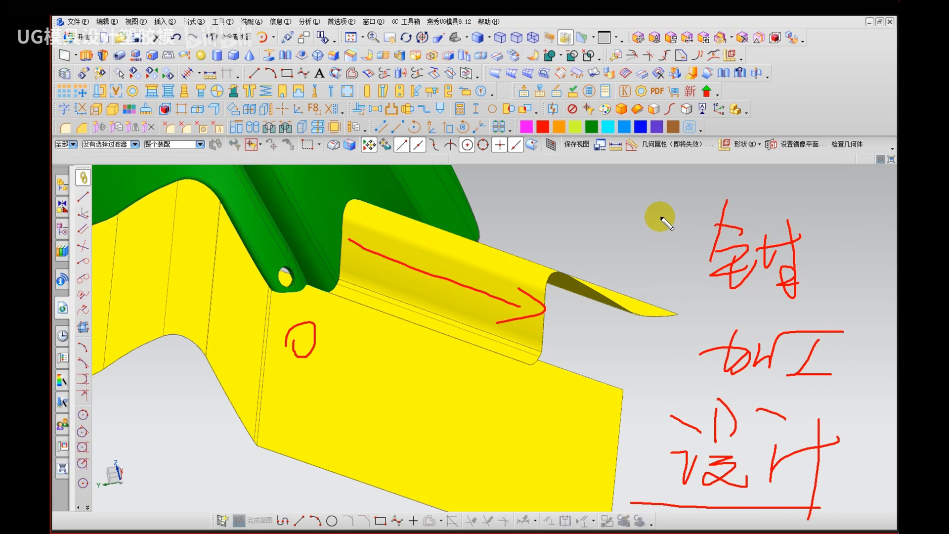
{"action": "key", "text": "Escape"}
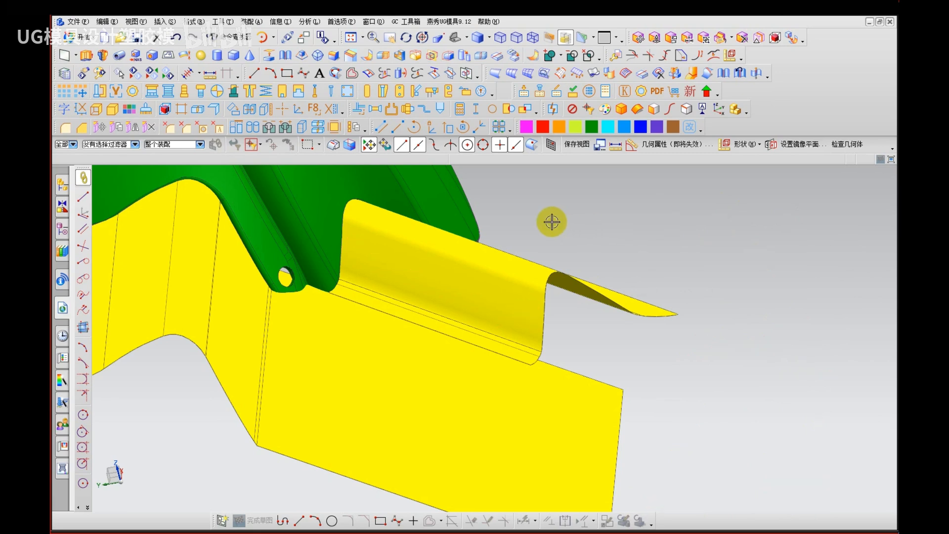
Step: Compare the notch sheet with the large flat sheet that it meets along its lower edge
{"action": "key", "text": "ctrl+shift+d"}
{"action": "left_click_drag", "start_coordinate": [409, 273], "coordinate": [408, 274]}
{"action": "left_click_drag", "start_coordinate": [340, 403], "coordinate": [366, 407]}
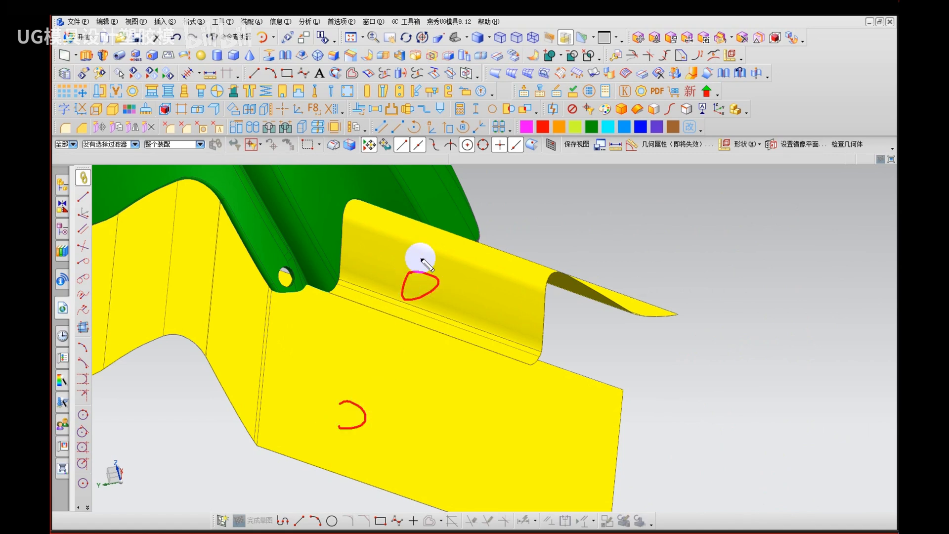
{"action": "left_click_drag", "start_coordinate": [427, 255], "coordinate": [455, 259]}
{"action": "mouse_move", "coordinate": [339, 362]}
{"action": "left_mouse_down"}
{"action": "mouse_move", "coordinate": [340, 370]}
{"action": "mouse_move", "coordinate": [326, 356]}
{"action": "left_mouse_up"}
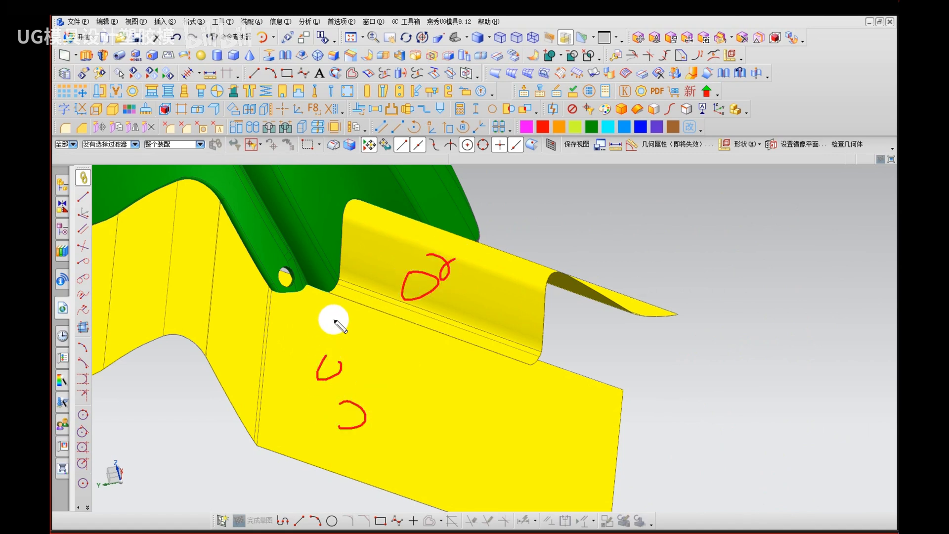
{"action": "key", "text": "Escape"}
Step: Open the Subtract command for the enlarged sheet overlapping the part's holed corner, and review its target and tool body selections
{"action": "scroll", "coordinate": [343, 325], "scroll_direction": "up", "scroll_amount": 2}
{"action": "middle_click_drag", "start_coordinate": [343, 325], "coordinate": [432, 341]}
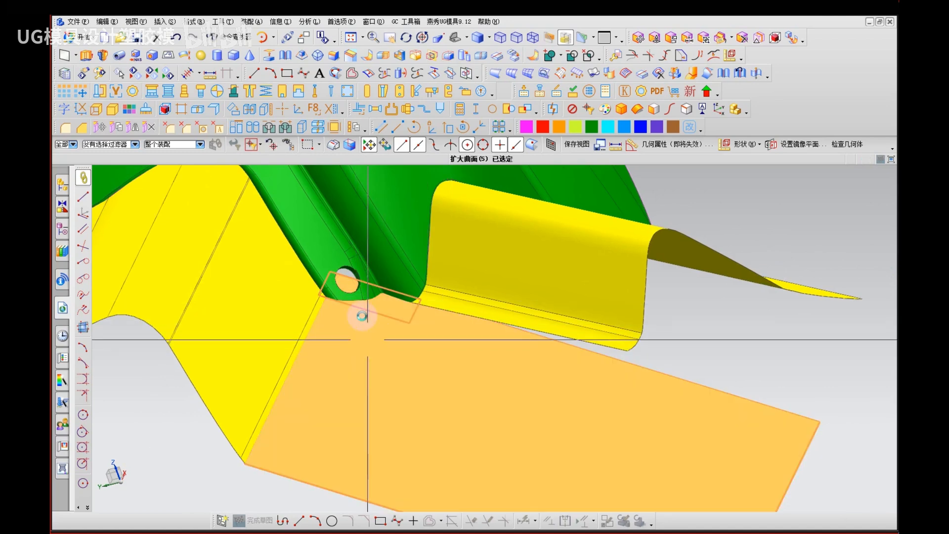
{"action": "scroll", "coordinate": [359, 307], "scroll_direction": "up", "scroll_amount": 5}
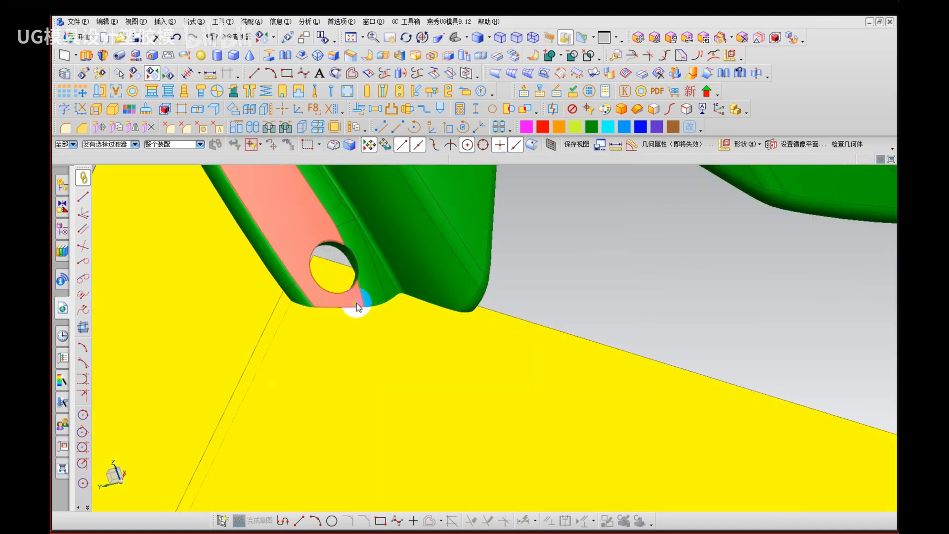
{"action": "middle_click_drag", "start_coordinate": [358, 307], "coordinate": [371, 221]}
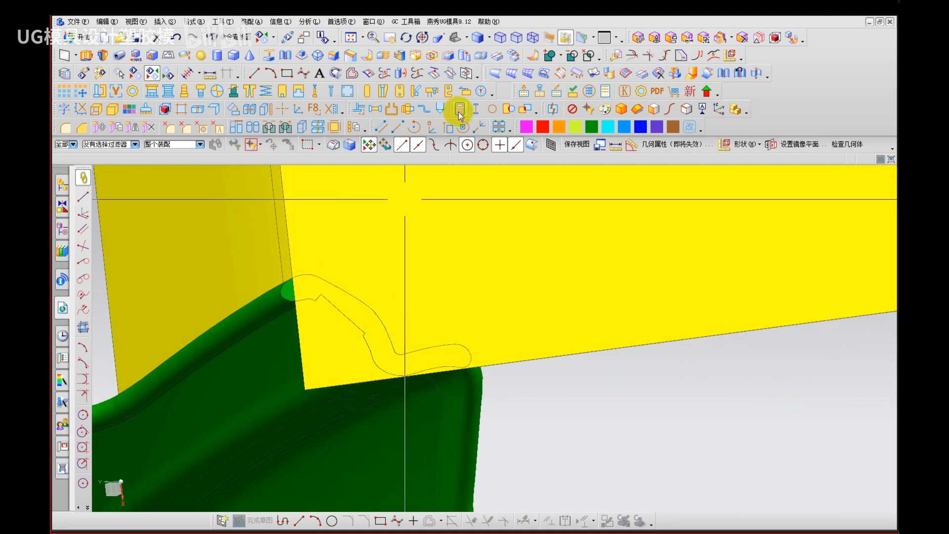
{"action": "left_click", "coordinate": [560, 73]}
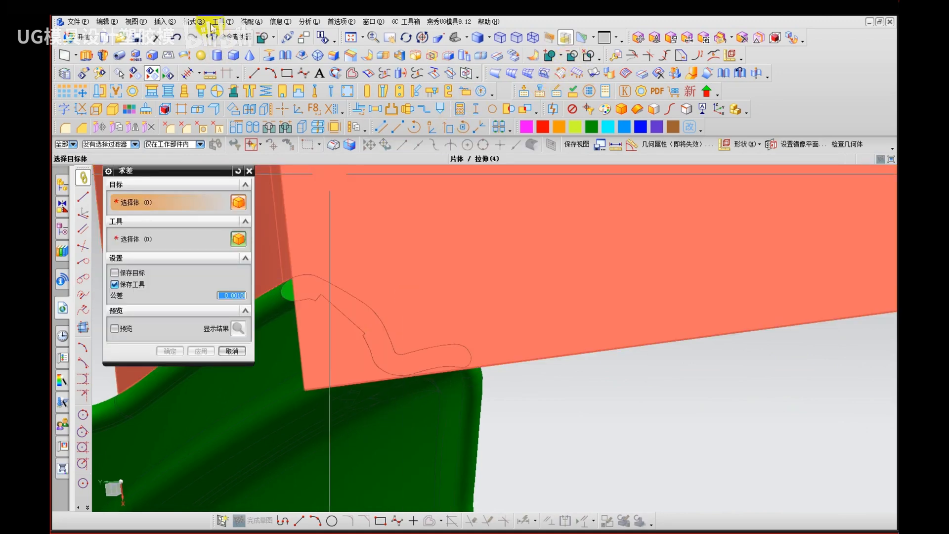
{"action": "left_click", "coordinate": [166, 22]}
{"action": "mouse_move", "coordinate": [211, 188]}
{"action": "mouse_move", "coordinate": [187, 208]}
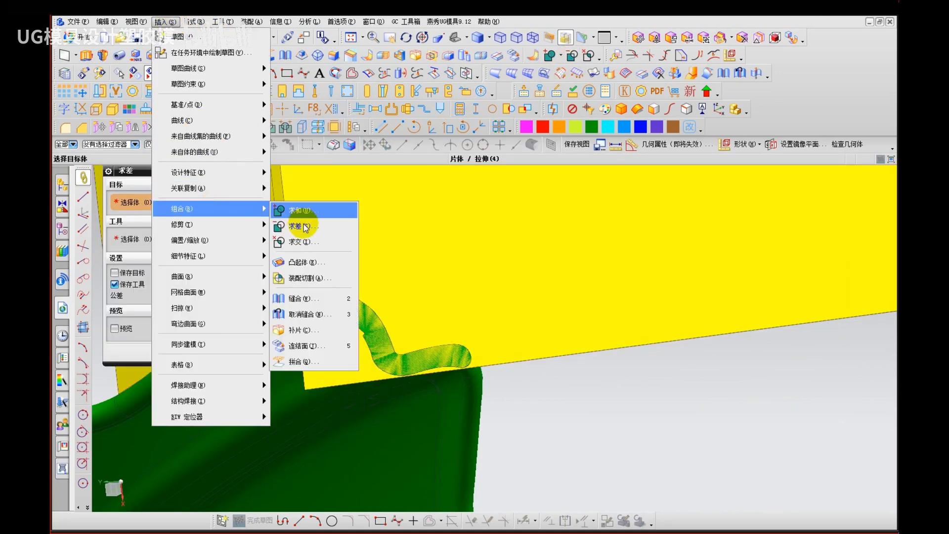
{"action": "left_click", "coordinate": [300, 225]}
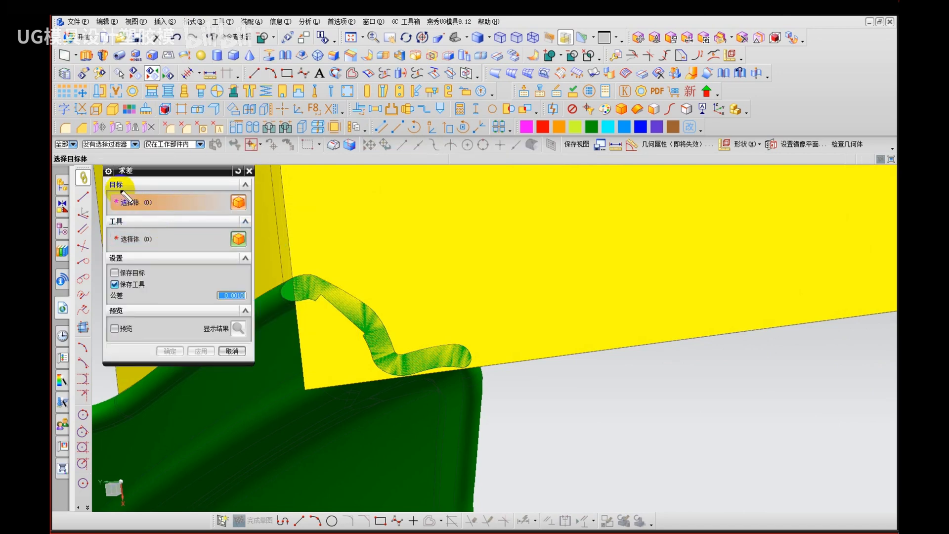
{"action": "left_click_drag", "start_coordinate": [126, 197], "coordinate": [137, 184]}
{"action": "left_click", "coordinate": [132, 224]}
{"action": "left_click_drag", "start_coordinate": [122, 229], "coordinate": [140, 215]}
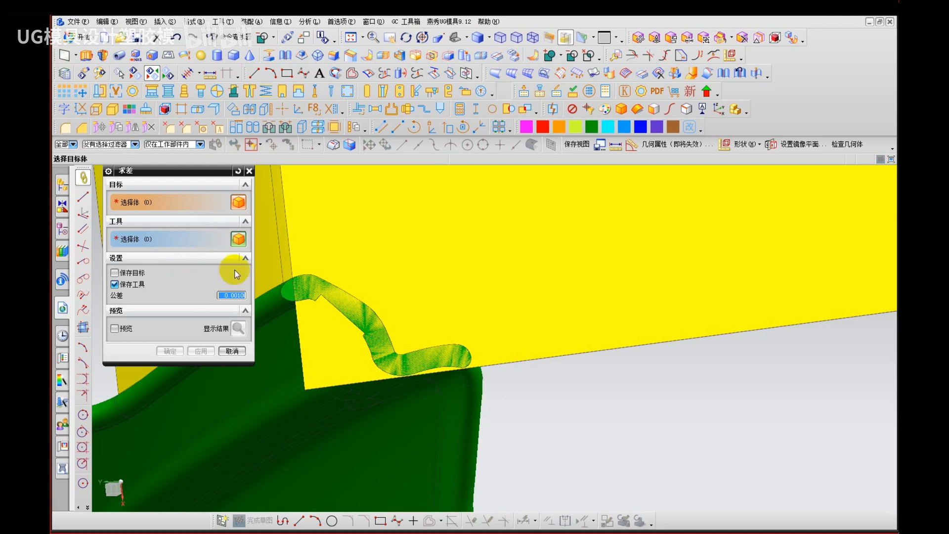
{"action": "left_click_drag", "start_coordinate": [421, 228], "coordinate": [450, 232]}
{"action": "mouse_move", "coordinate": [570, 214]}
{"action": "left_mouse_down"}
{"action": "mouse_move", "coordinate": [639, 209]}
{"action": "mouse_move", "coordinate": [639, 275]}
{"action": "mouse_move", "coordinate": [721, 258]}
{"action": "mouse_move", "coordinate": [759, 208]}
{"action": "mouse_move", "coordinate": [740, 225]}
{"action": "mouse_move", "coordinate": [773, 212]}
{"action": "mouse_move", "coordinate": [762, 287]}
{"action": "left_mouse_up"}
{"action": "left_click_drag", "start_coordinate": [597, 315], "coordinate": [884, 350]}
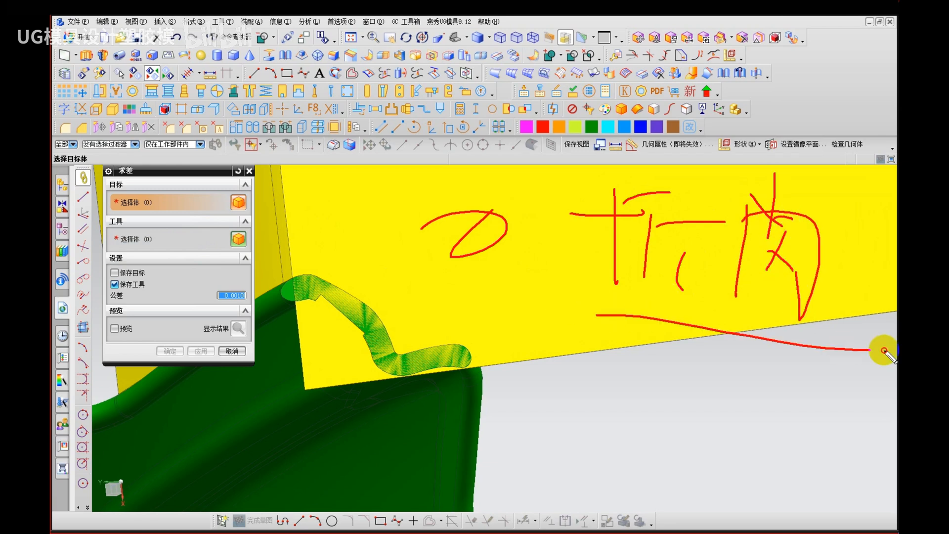
{"action": "left_click_drag", "start_coordinate": [670, 378], "coordinate": [682, 405]}
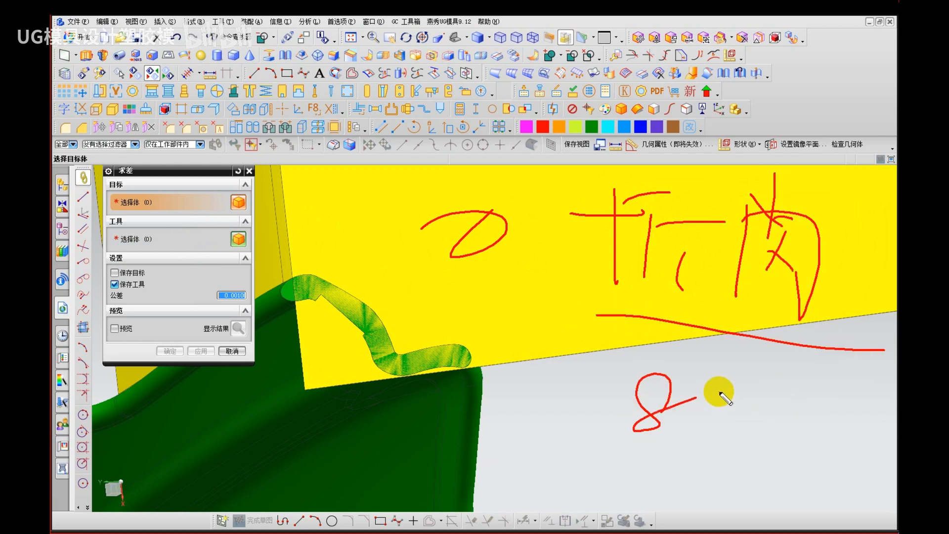
{"action": "left_click_drag", "start_coordinate": [702, 354], "coordinate": [734, 353]}
{"action": "mouse_move", "coordinate": [711, 383]}
{"action": "left_mouse_down"}
{"action": "mouse_move", "coordinate": [694, 441]}
{"action": "mouse_move", "coordinate": [754, 388]}
{"action": "left_mouse_up"}
{"action": "left_click_drag", "start_coordinate": [736, 395], "coordinate": [730, 462]}
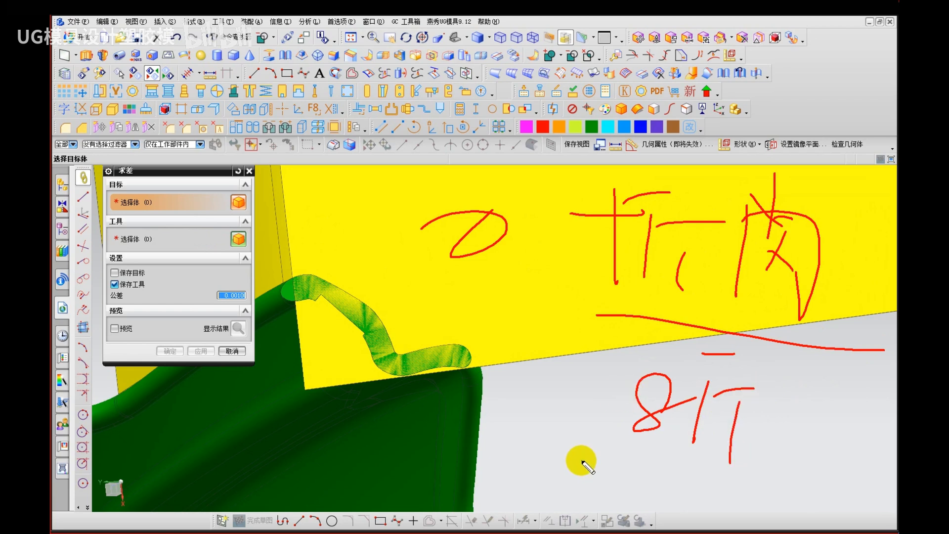
{"action": "left_click_drag", "start_coordinate": [332, 411], "coordinate": [317, 429]}
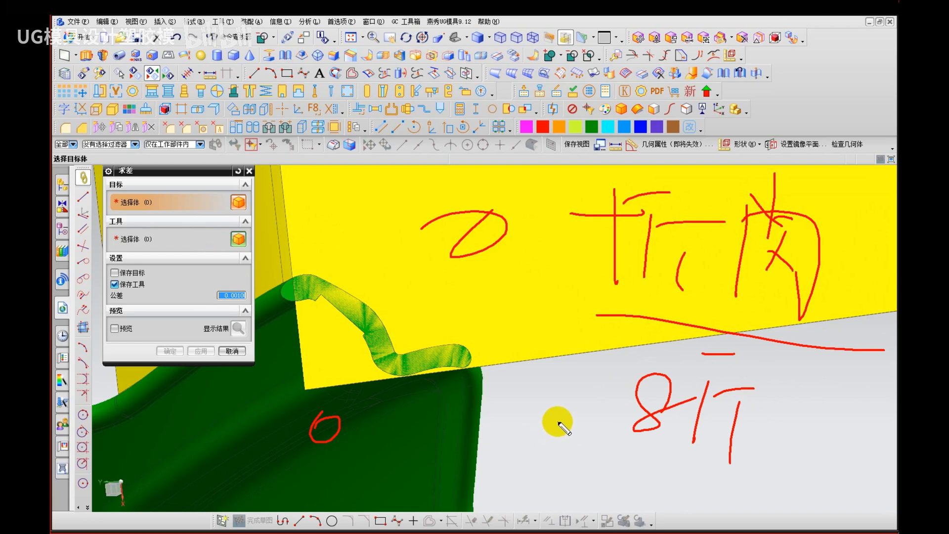
{"action": "key", "text": "Escape"}
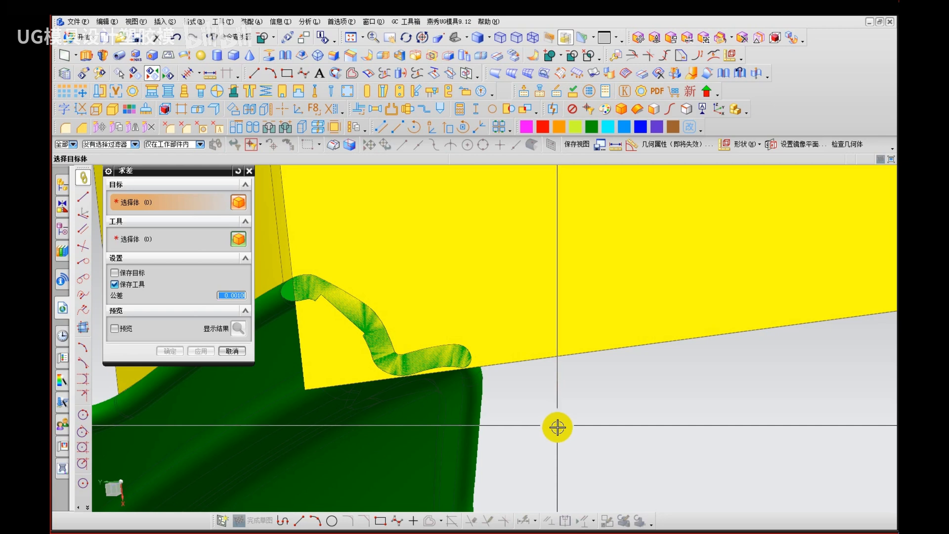
Step: Subtract the green part from the large yellow sheet, keeping the green part as a saved tool body
{"action": "left_click", "coordinate": [461, 271]}
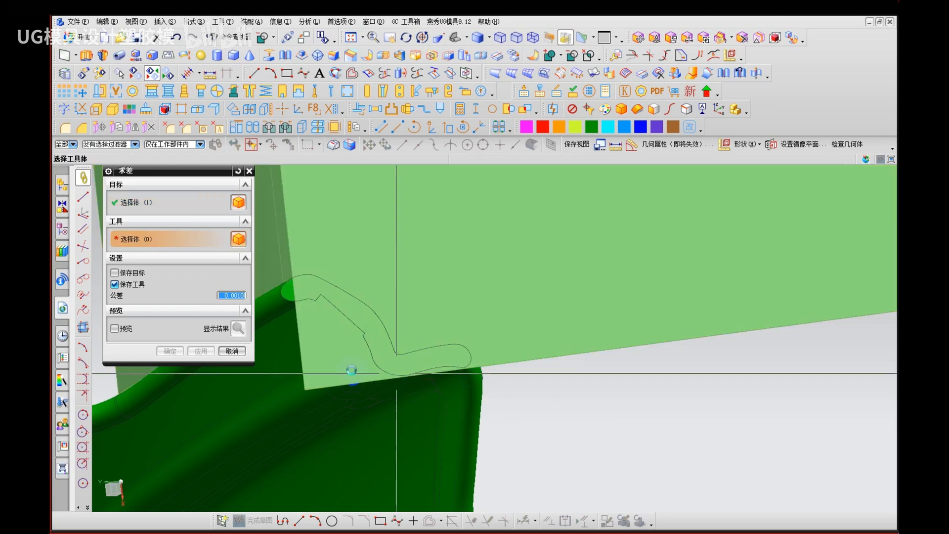
{"action": "left_click", "coordinate": [278, 337]}
{"action": "left_click", "coordinate": [200, 350]}
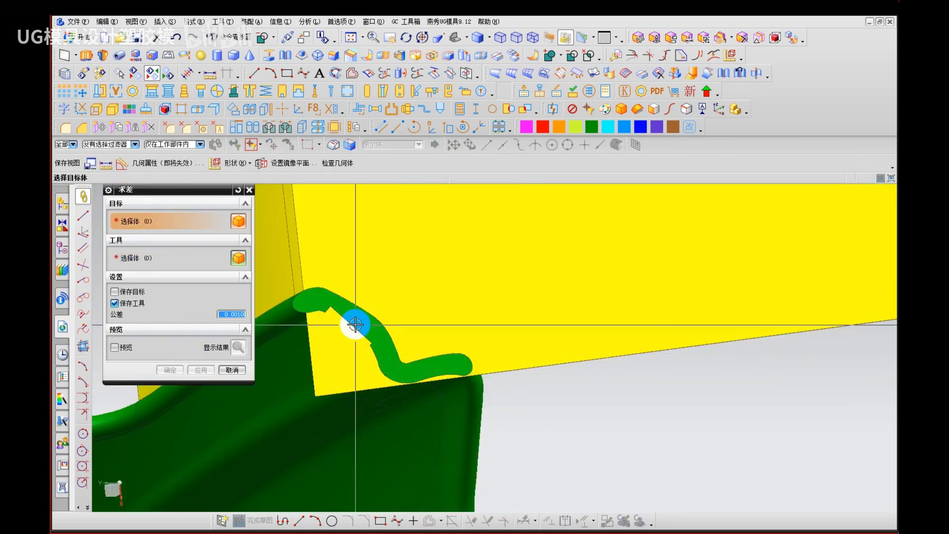
{"action": "key", "text": "Escape"}
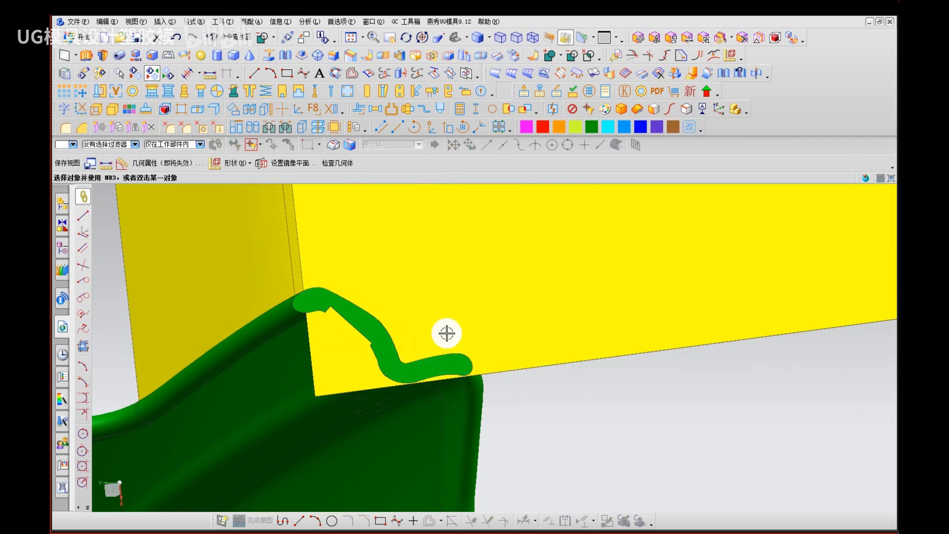
Step: Remove the parameters from all objects after the subtraction
{"action": "key", "text": "v"}
{"action": "key", "text": "ctrl+a"}
{"action": "middle_click", "coordinate": [368, 340]}
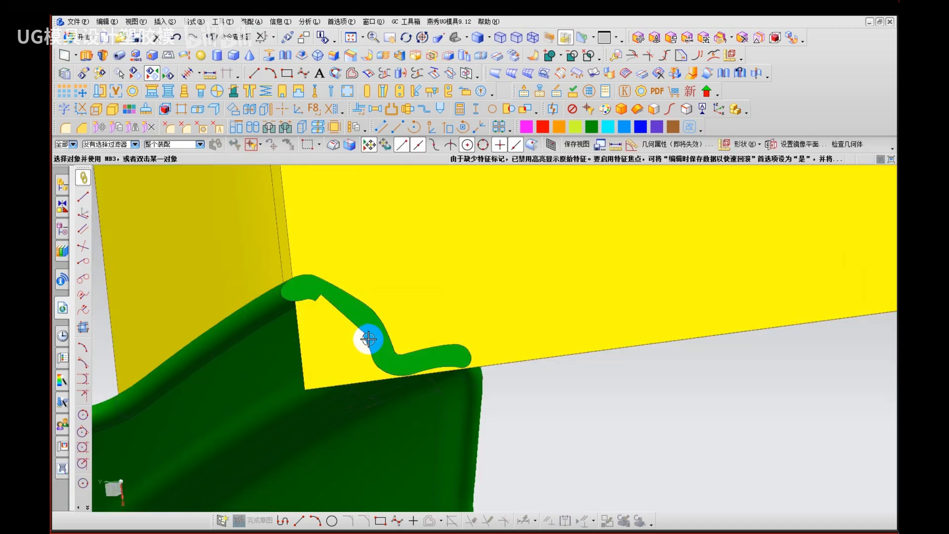
Step: Examine the draft transition at the green part's lower tip in face-analysis display, and return to the shaded display
{"action": "middle_click_drag", "start_coordinate": [366, 334], "coordinate": [420, 392]}
{"action": "scroll", "coordinate": [413, 409], "scroll_direction": "down", "scroll_amount": 5}
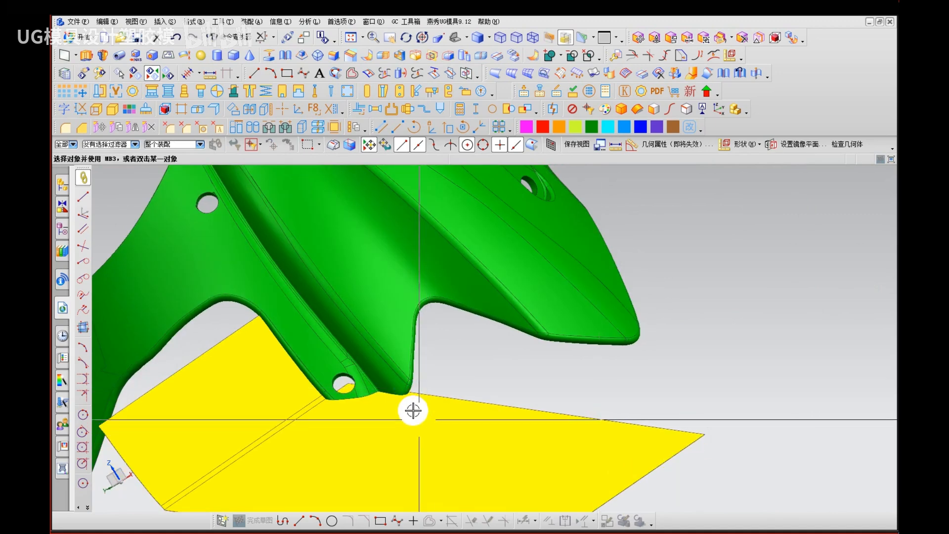
{"action": "right_click_drag", "start_coordinate": [584, 263], "coordinate": [599, 273]}
{"action": "left_click", "coordinate": [598, 272]}
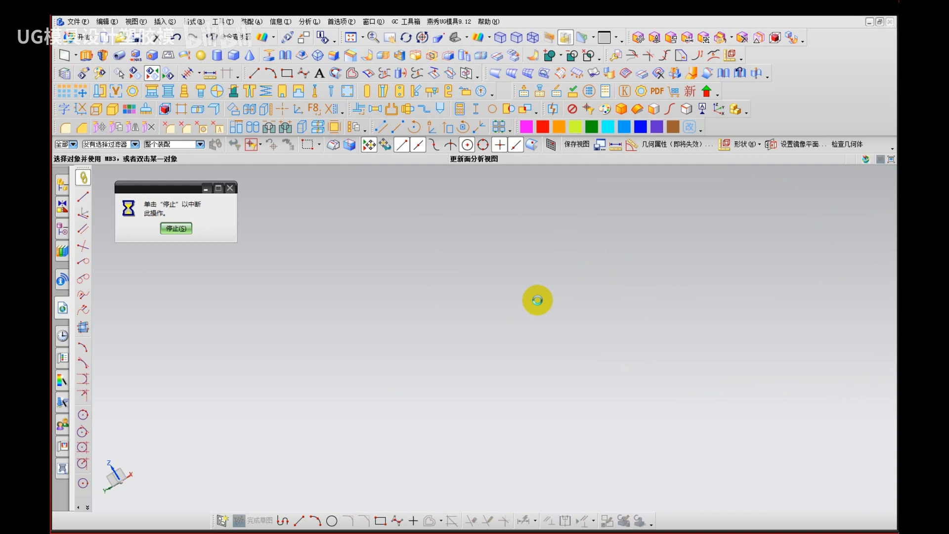
{"action": "scroll", "coordinate": [371, 356], "scroll_direction": "down", "scroll_amount": 2}
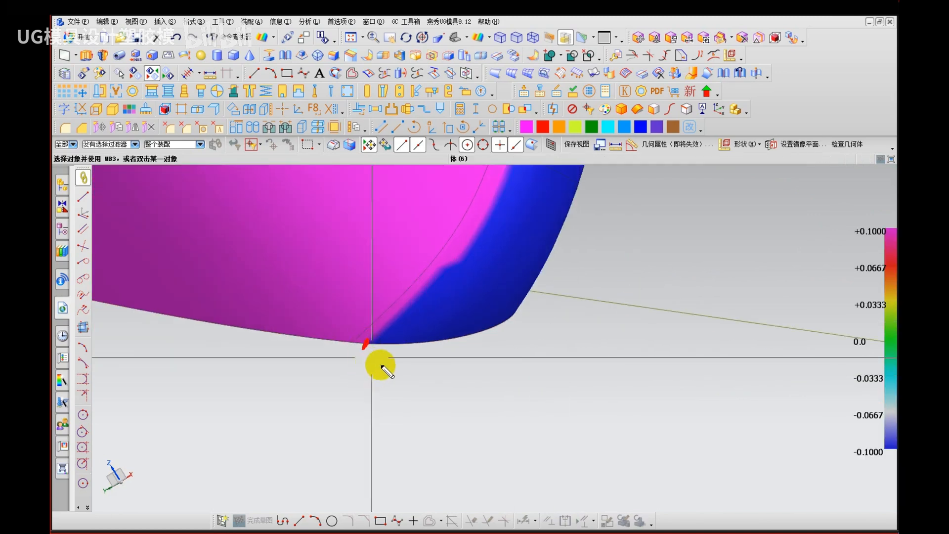
{"action": "key", "text": "Escape"}
{"action": "right_click_drag", "start_coordinate": [680, 212], "coordinate": [643, 240]}
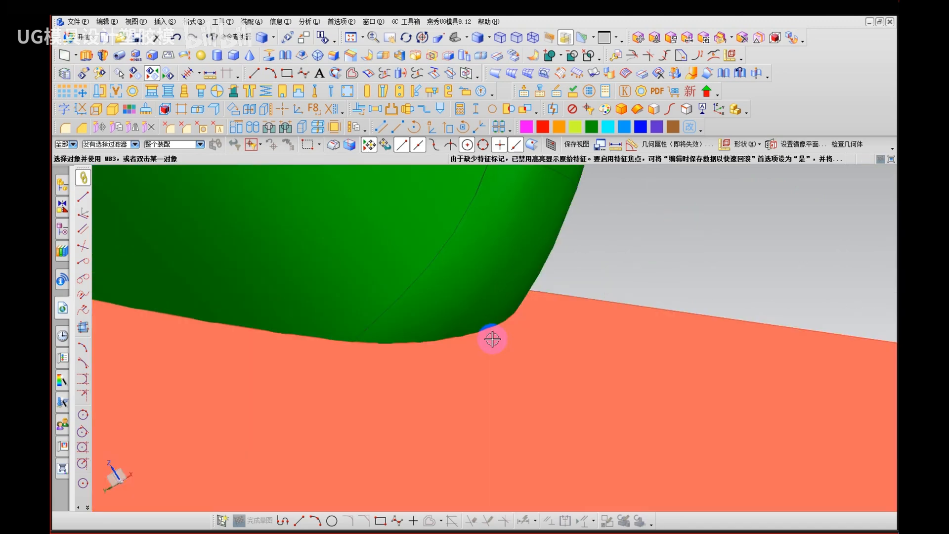
Step: Show all hidden objects and hide the object covering the parting curve at the green part's lower tip
{"action": "scroll", "coordinate": [601, 269], "scroll_direction": "up", "scroll_amount": 1}
{"action": "scroll", "coordinate": [601, 269], "scroll_direction": "down", "scroll_amount": 5}
{"action": "middle_click_drag", "start_coordinate": [607, 277], "coordinate": [504, 372], "text": "shift"}
{"action": "key", "text": "ctrl+shift+u"}
{"action": "scroll", "coordinate": [431, 404], "scroll_direction": "up", "scroll_amount": 3}
{"action": "scroll", "coordinate": [431, 369], "scroll_direction": "up", "scroll_amount": 6}
{"action": "left_click", "coordinate": [563, 295]}
{"action": "key", "text": "ctrl+b"}
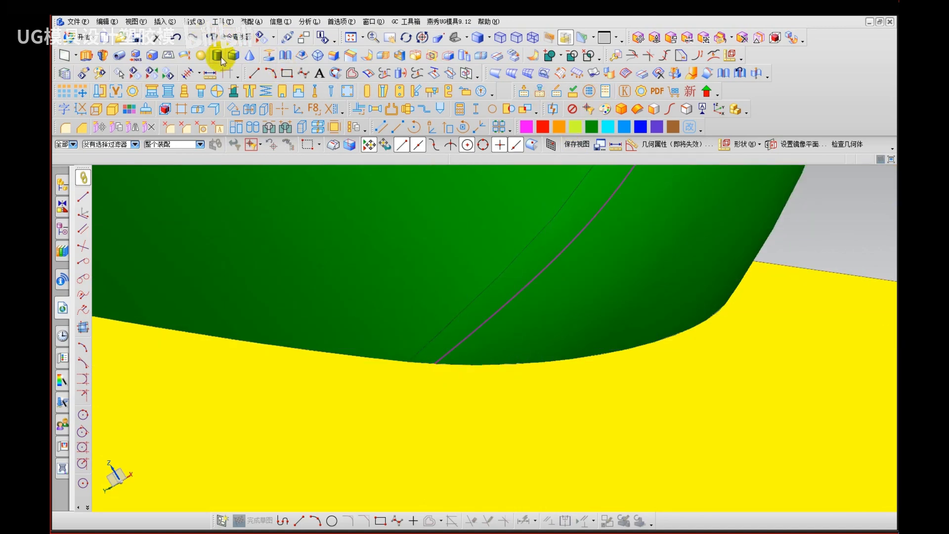
Step: Create a curve on surface across the yellow face, from the purple curve's lower end to the sheet's outer edge
{"action": "left_click", "coordinate": [164, 22]}
{"action": "mouse_move", "coordinate": [203, 133]}
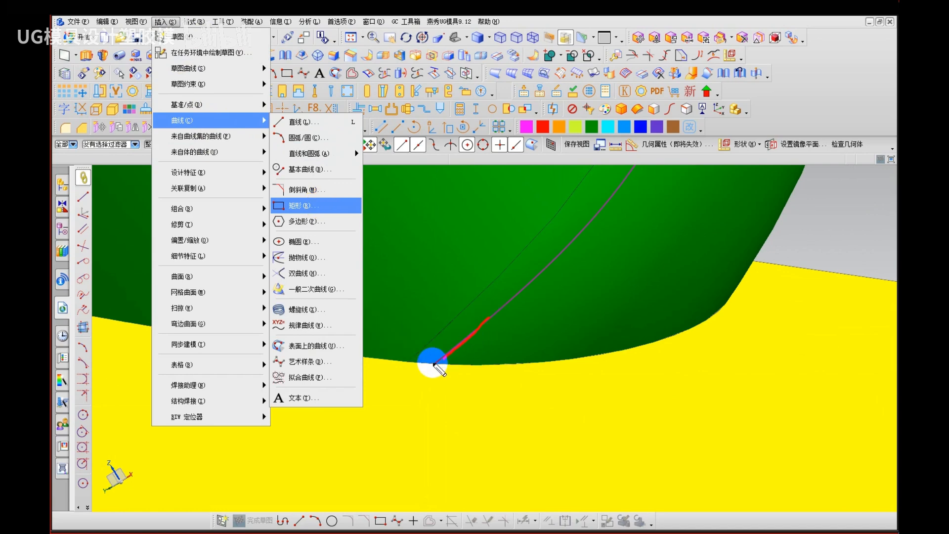
{"action": "left_click", "coordinate": [438, 363]}
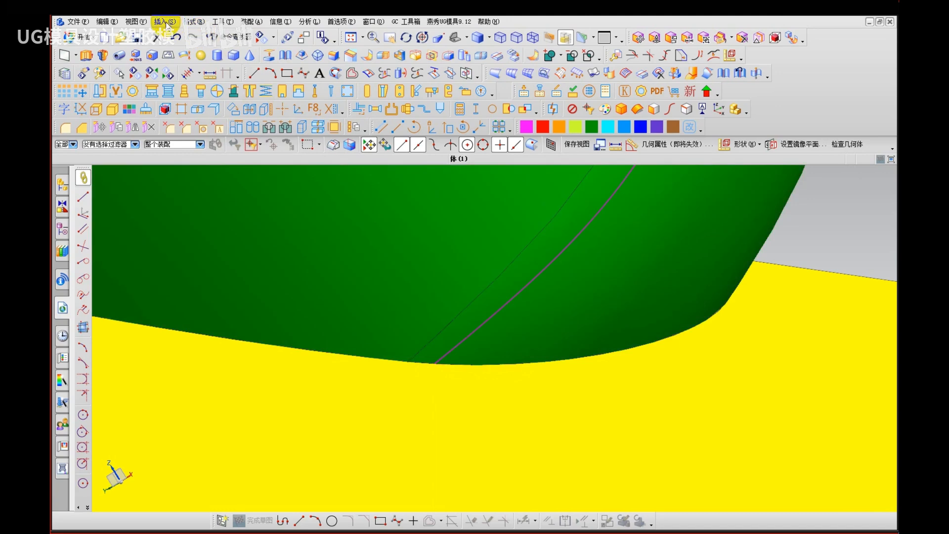
{"action": "left_click", "coordinate": [166, 22]}
{"action": "mouse_move", "coordinate": [212, 121]}
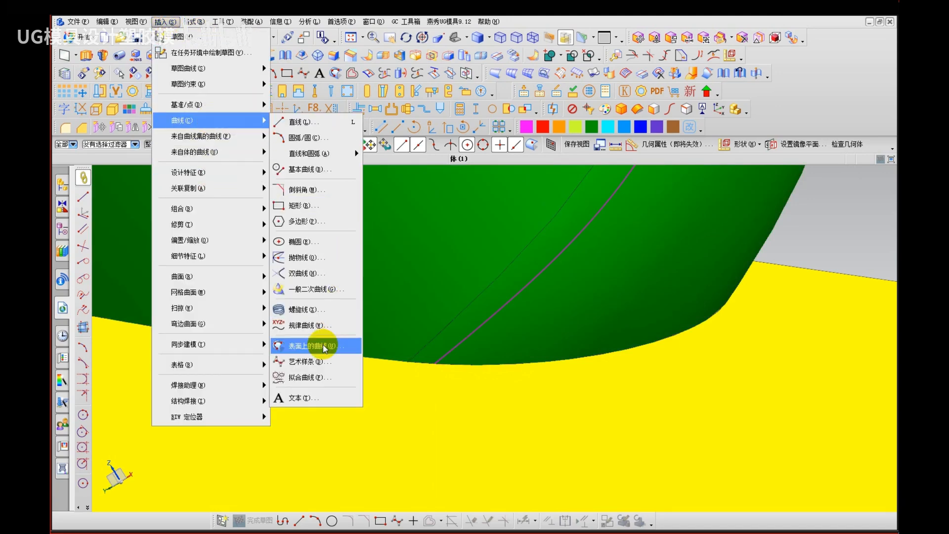
{"action": "left_click", "coordinate": [313, 346]}
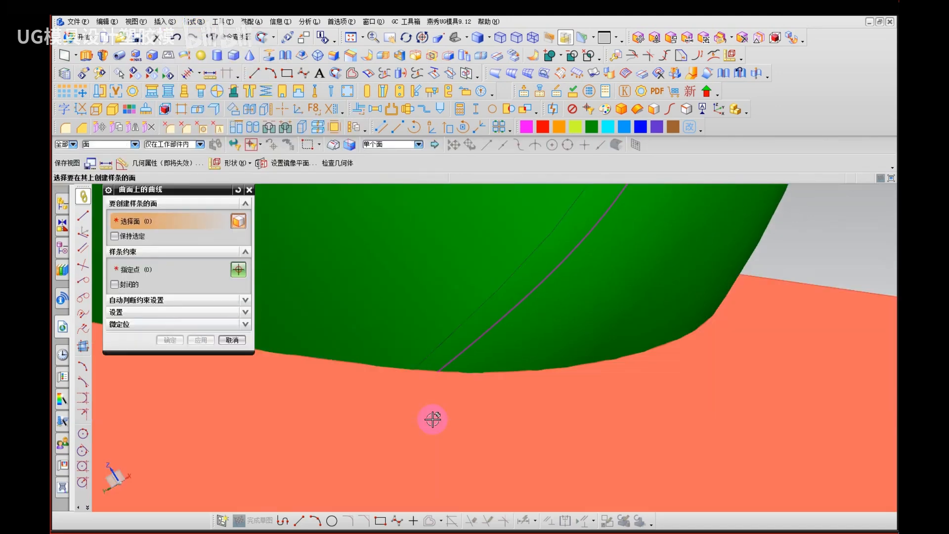
{"action": "left_click", "coordinate": [400, 393]}
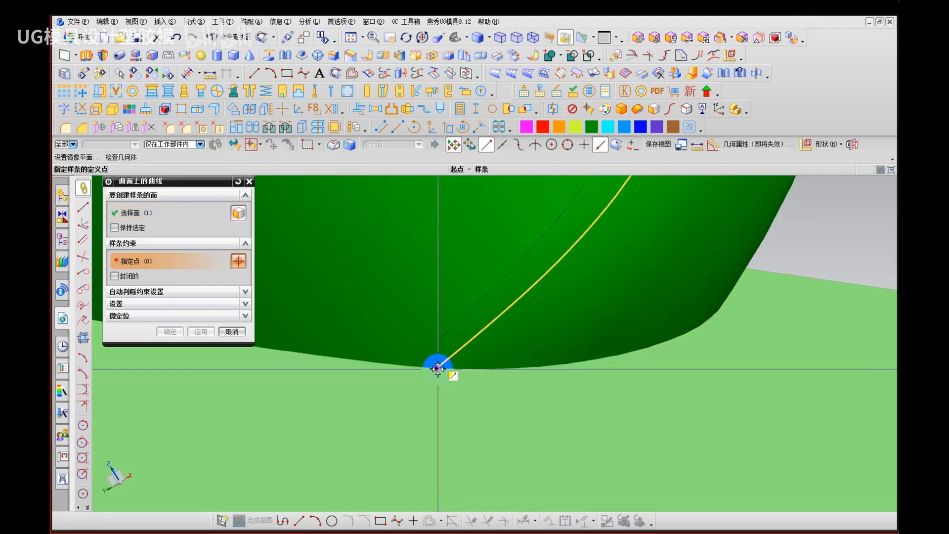
{"action": "left_click", "coordinate": [438, 369]}
{"action": "left_click", "coordinate": [482, 361]}
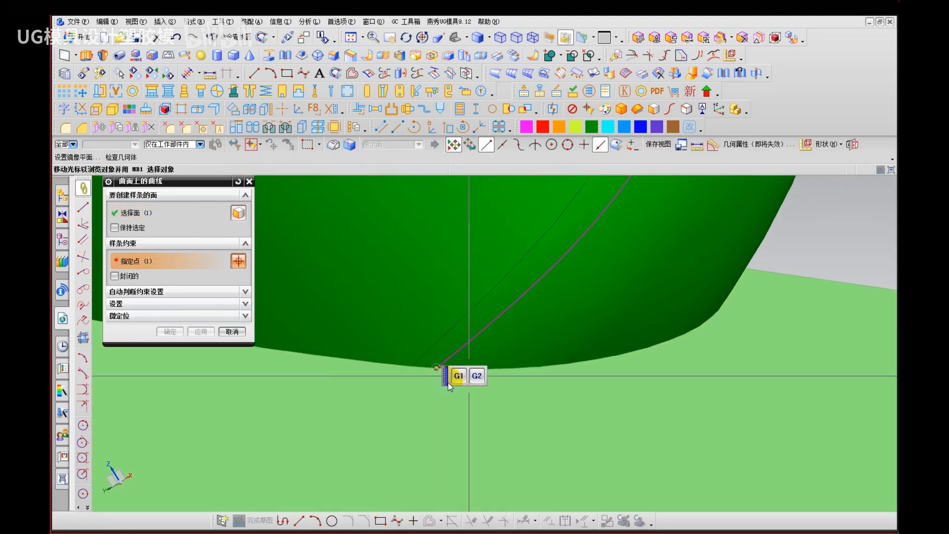
{"action": "mouse_move", "coordinate": [451, 373]}
{"action": "middle_mouse_down"}
{"action": "mouse_move", "coordinate": [405, 278]}
{"action": "mouse_move", "coordinate": [417, 271]}
{"action": "mouse_move", "coordinate": [378, 311]}
{"action": "mouse_move", "coordinate": [383, 294]}
{"action": "mouse_move", "coordinate": [392, 360]}
{"action": "middle_mouse_up"}
{"action": "left_click", "coordinate": [410, 395]}
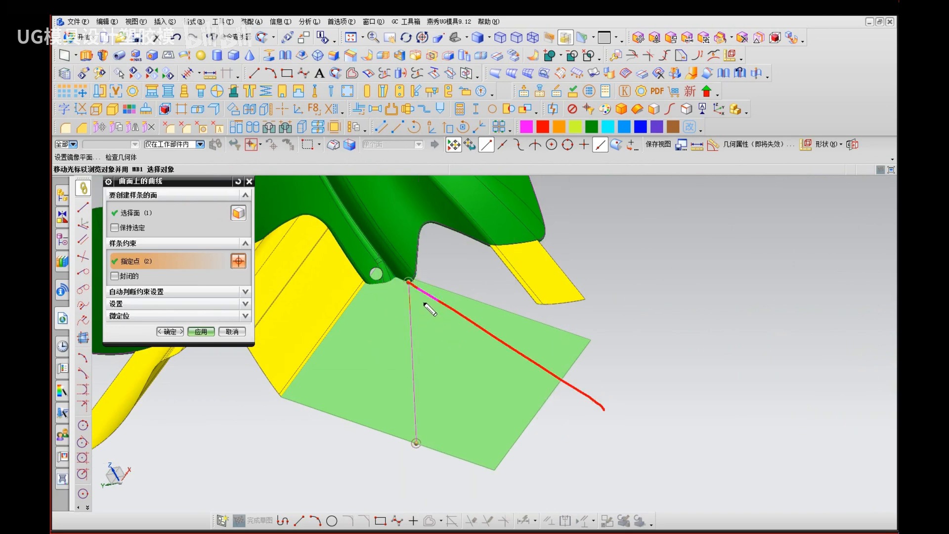
{"action": "key", "text": "Escape"}
{"action": "left_click", "coordinate": [170, 331]}
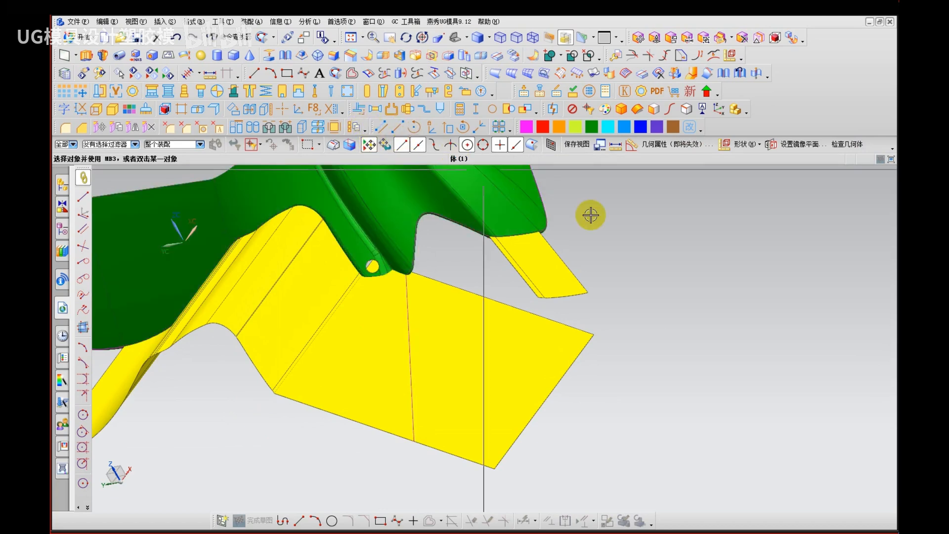
{"action": "left_click", "coordinate": [706, 75]}
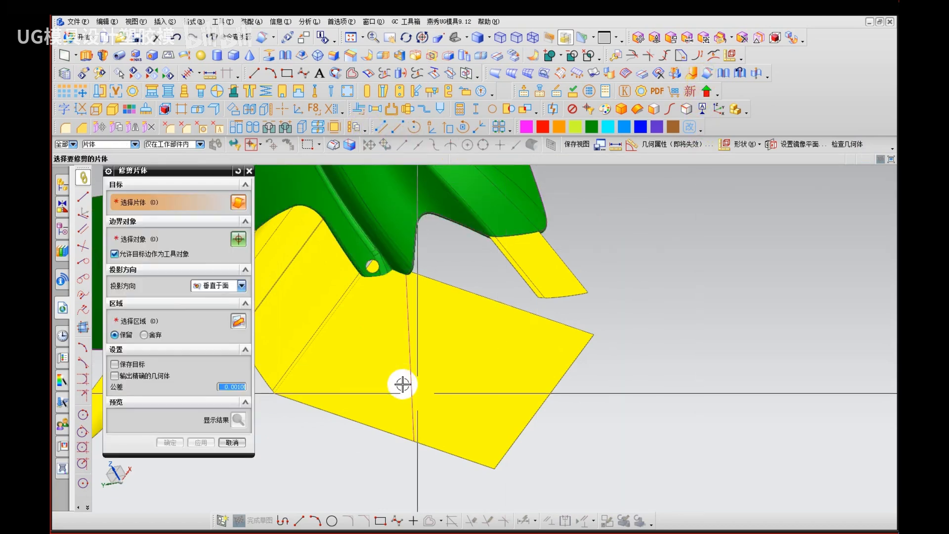
{"action": "left_click", "coordinate": [371, 430]}
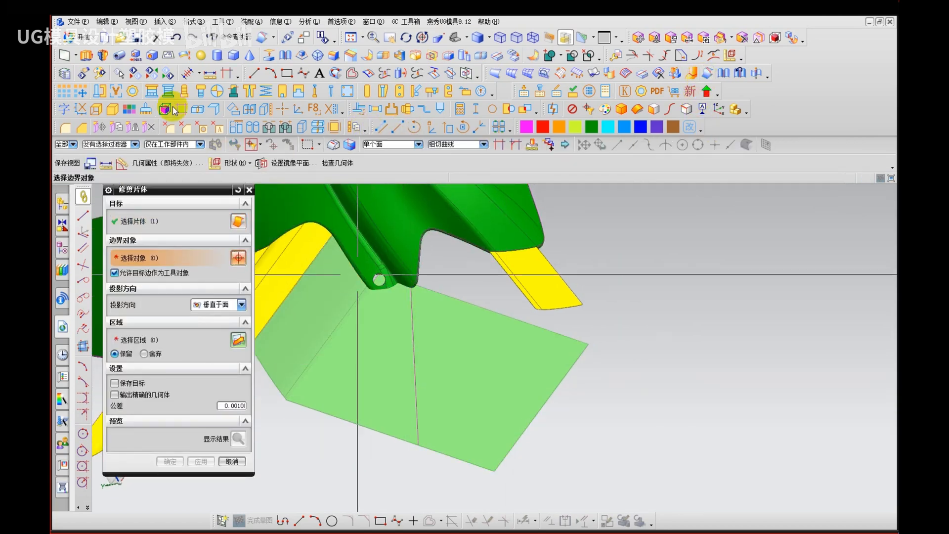
{"action": "key", "text": "Escape"}
Step: Trim the large yellow sheet along the new surface curve, projecting normal to the face and keeping the portion beside the part's hole
{"action": "left_click", "coordinate": [165, 21]}
{"action": "mouse_move", "coordinate": [204, 228]}
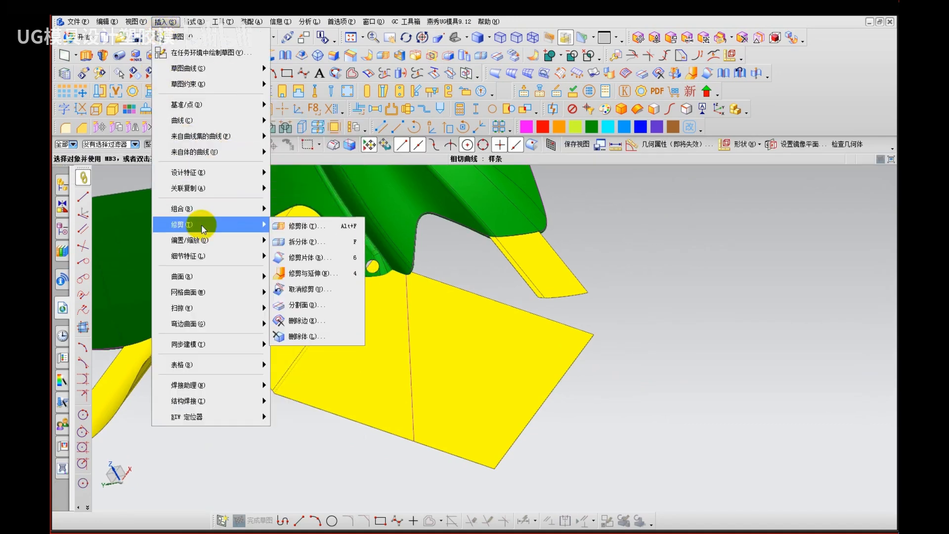
{"action": "left_click", "coordinate": [317, 257]}
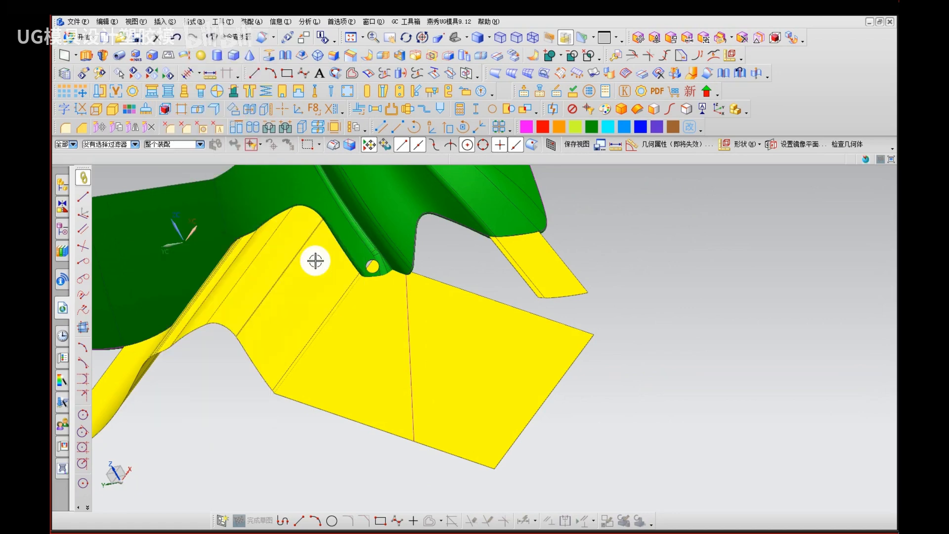
{"action": "left_click", "coordinate": [391, 354]}
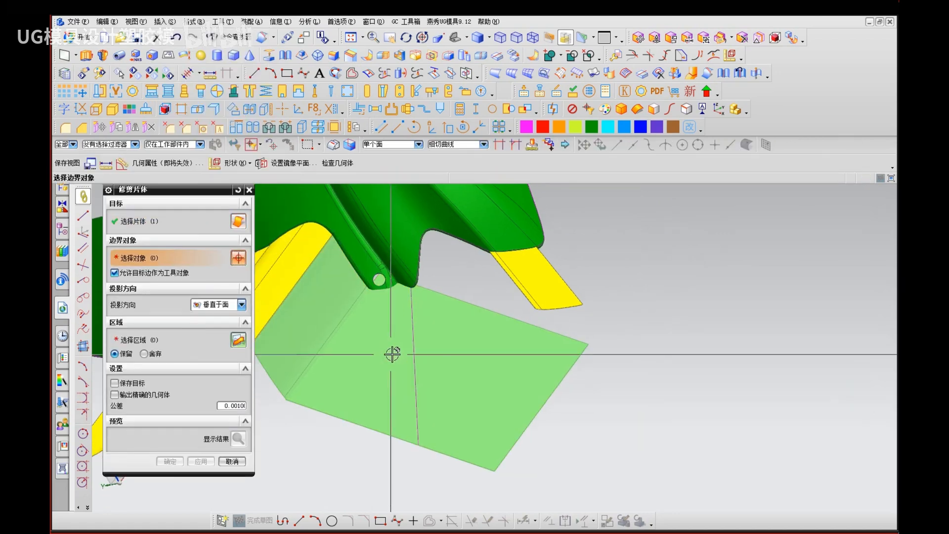
{"action": "left_click", "coordinate": [409, 339]}
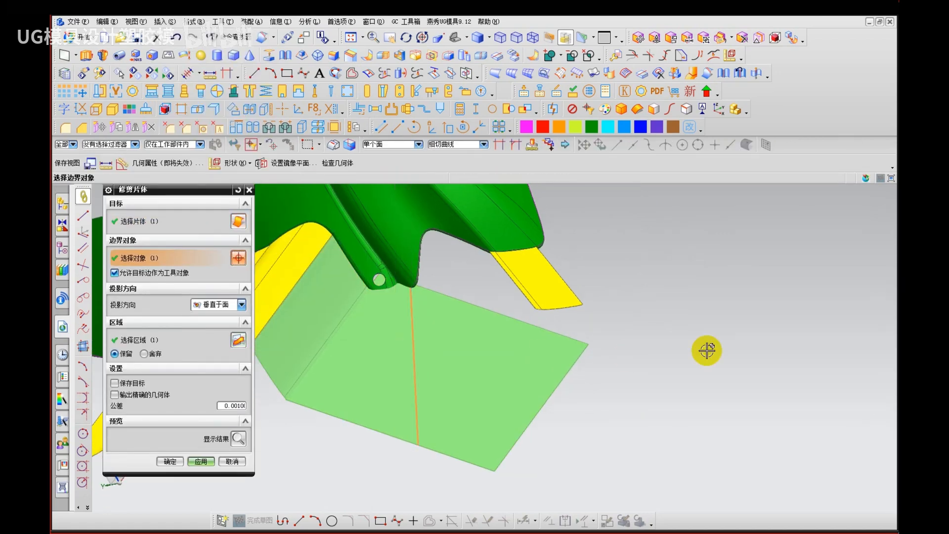
{"action": "left_click", "coordinate": [170, 461]}
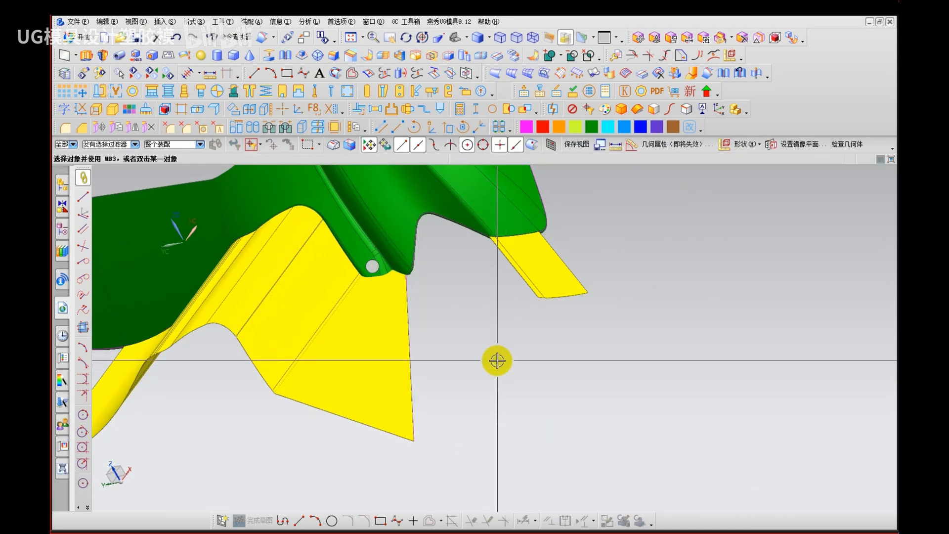
Step: Remove the parameters from all objects and bring back the hidden yellow sheet along the green part's notch
{"action": "key", "text": "ctrl+shift+r"}
{"action": "key", "text": "ctrl+a"}
{"action": "middle_click", "coordinate": [485, 377]}
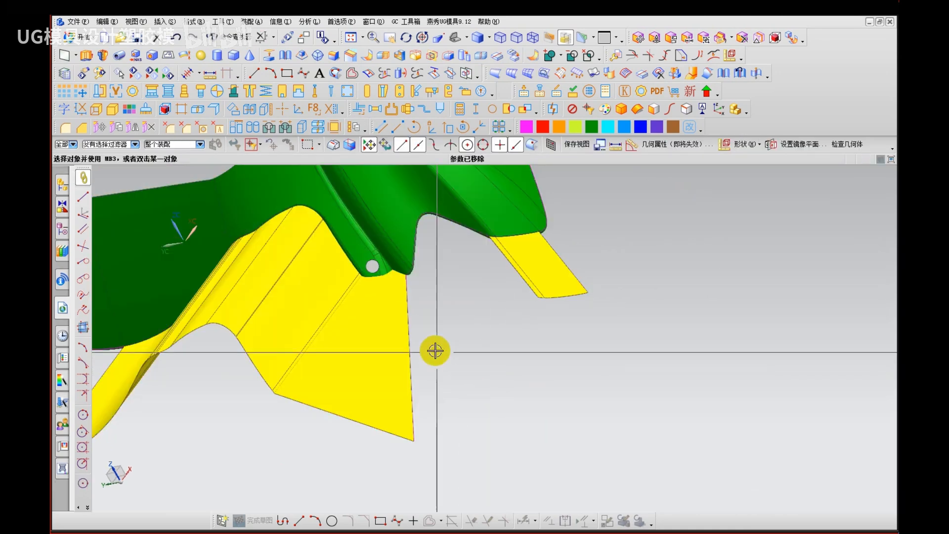
{"action": "left_click", "coordinate": [417, 347]}
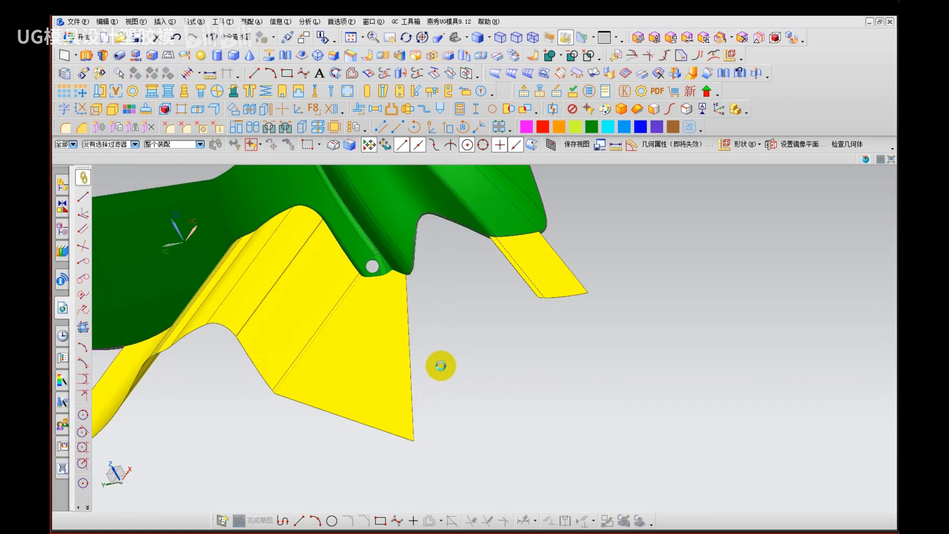
{"action": "mouse_move", "coordinate": [439, 364]}
{"action": "middle_mouse_down"}
{"action": "mouse_move", "coordinate": [456, 318]}
{"action": "mouse_move", "coordinate": [443, 363]}
{"action": "middle_mouse_up"}
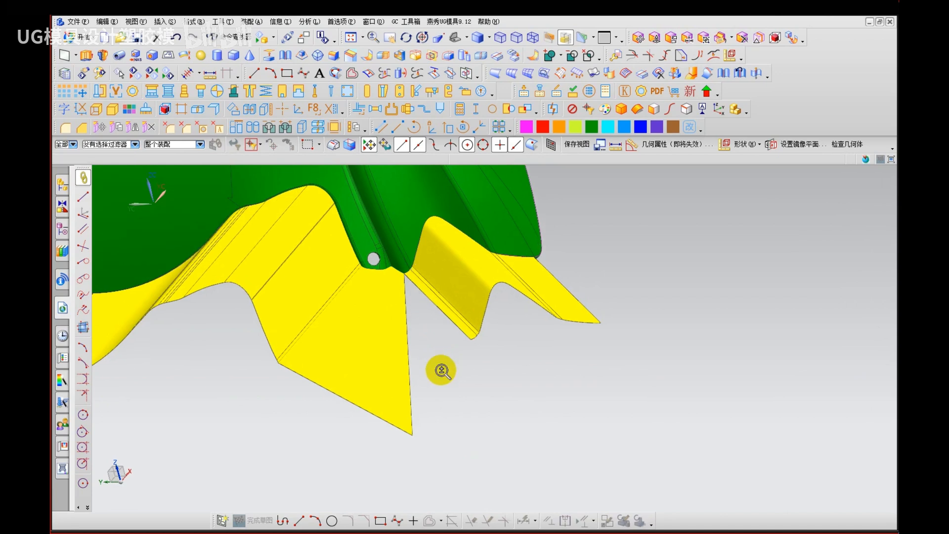
Step: Bridge the narrow end of the corrugated yellow sheet to the large yellow sheet's lower edge with a tangent curve
{"action": "scroll", "coordinate": [442, 370], "scroll_direction": "up", "scroll_amount": 2}
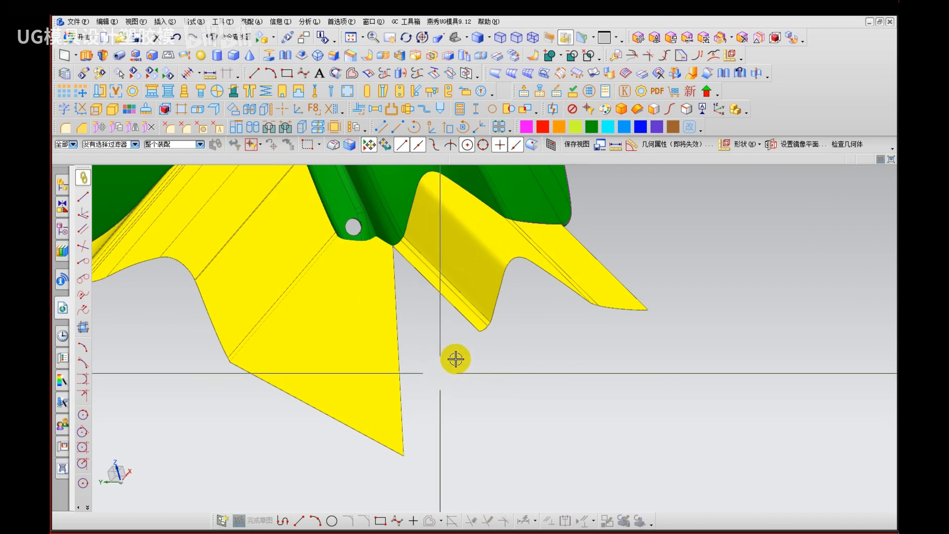
{"action": "scroll", "coordinate": [470, 343], "scroll_direction": "down", "scroll_amount": 2}
{"action": "key", "text": "b"}
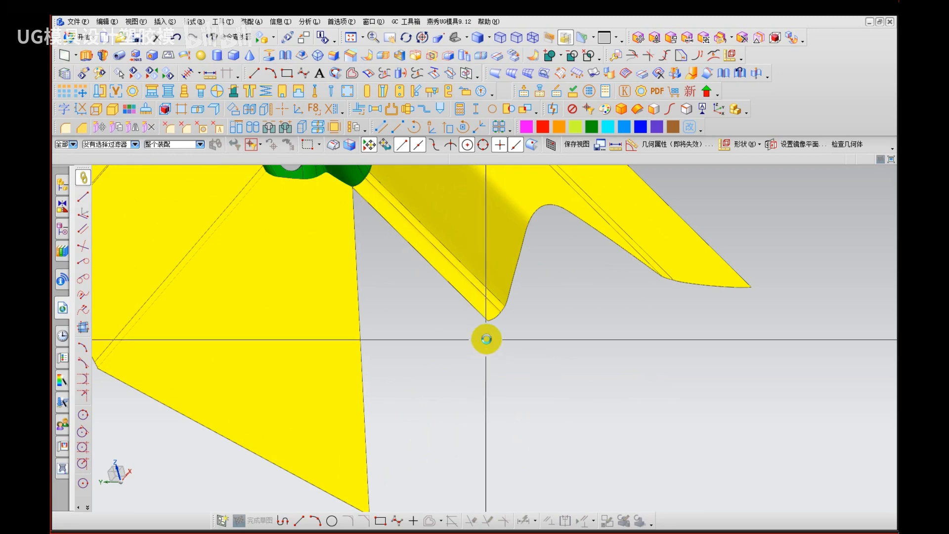
{"action": "left_click", "coordinate": [492, 333]}
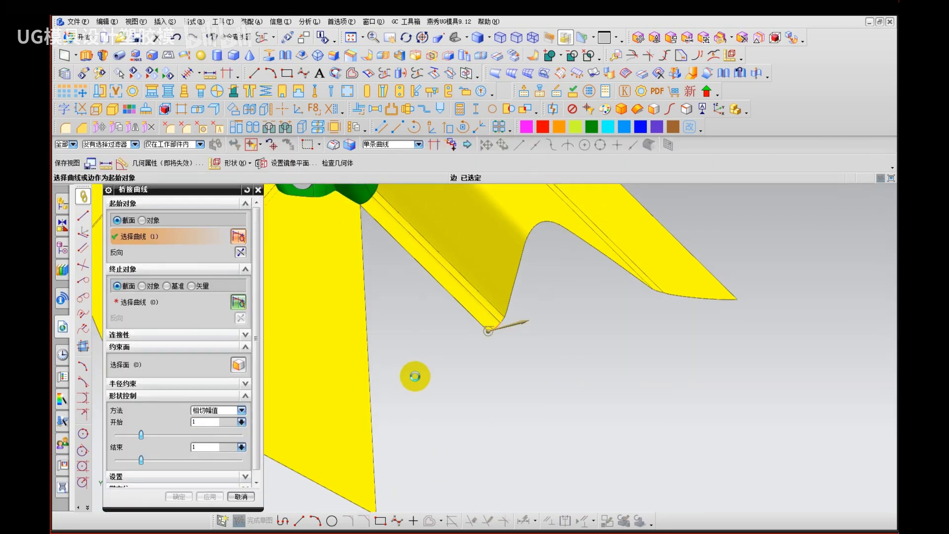
{"action": "left_click", "coordinate": [340, 501]}
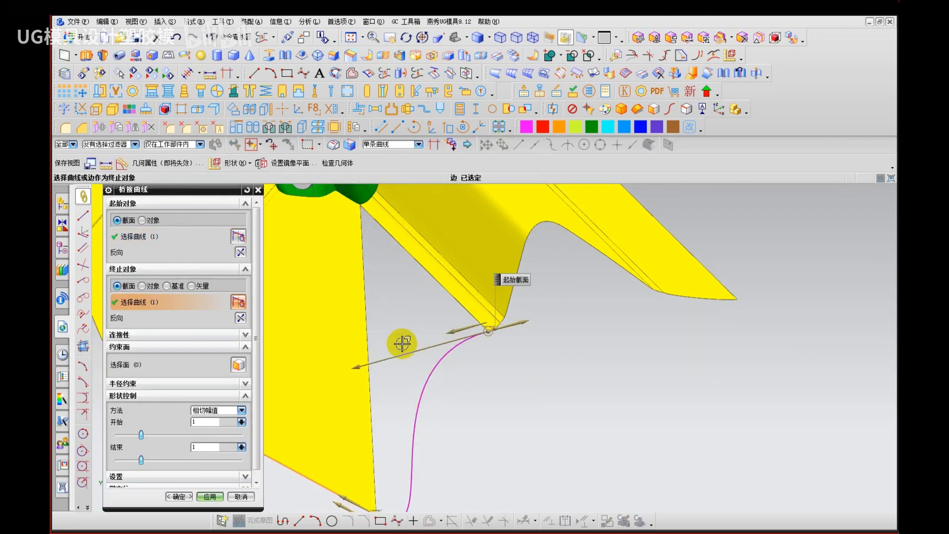
{"action": "middle_click", "coordinate": [402, 343]}
{"action": "scroll", "coordinate": [401, 343], "scroll_direction": "up", "scroll_amount": 2}
{"action": "middle_click_drag", "start_coordinate": [401, 361], "coordinate": [402, 362]}
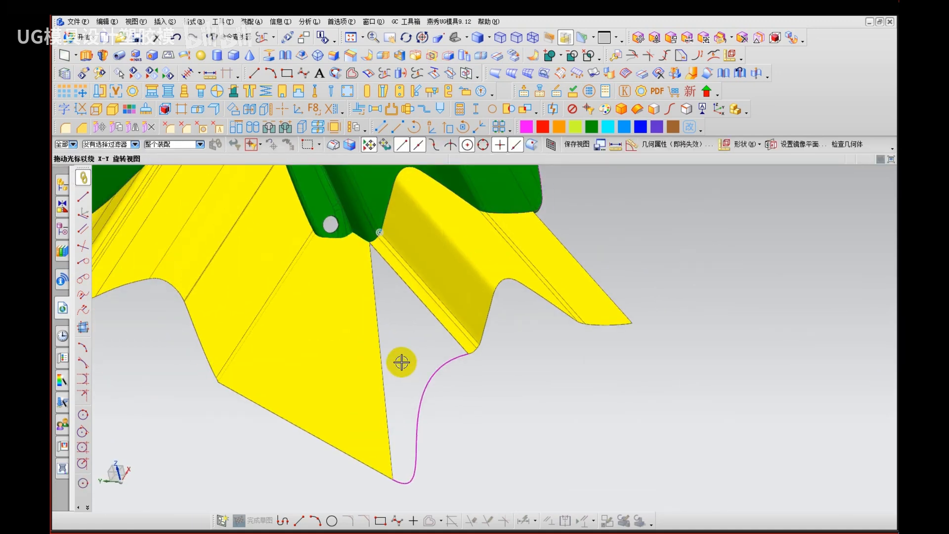
Step: Create a Through Curve Mesh surface from the tip corner point to the bridge curve, using both yellow sheets' facing edges as cross curves
{"action": "key", "text": "n"}
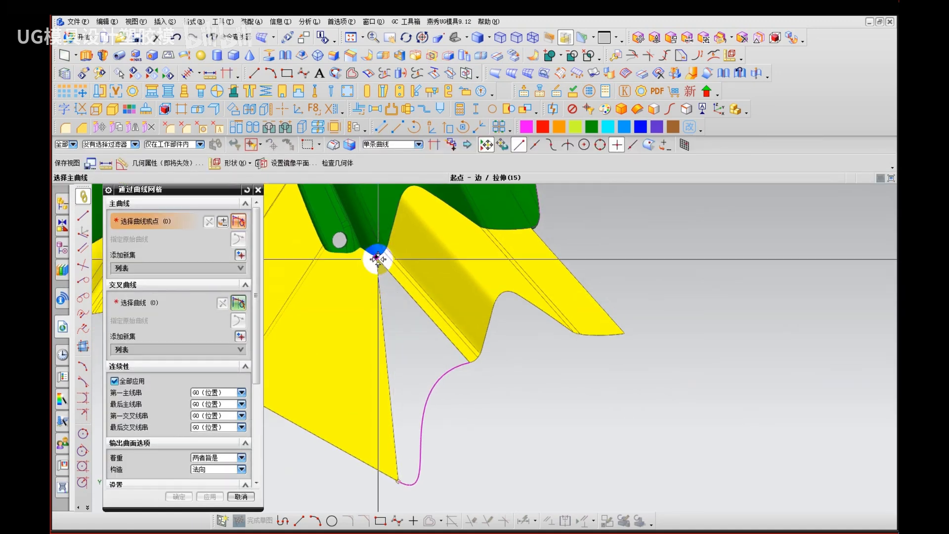
{"action": "left_click", "coordinate": [378, 259]}
{"action": "left_click", "coordinate": [417, 361]}
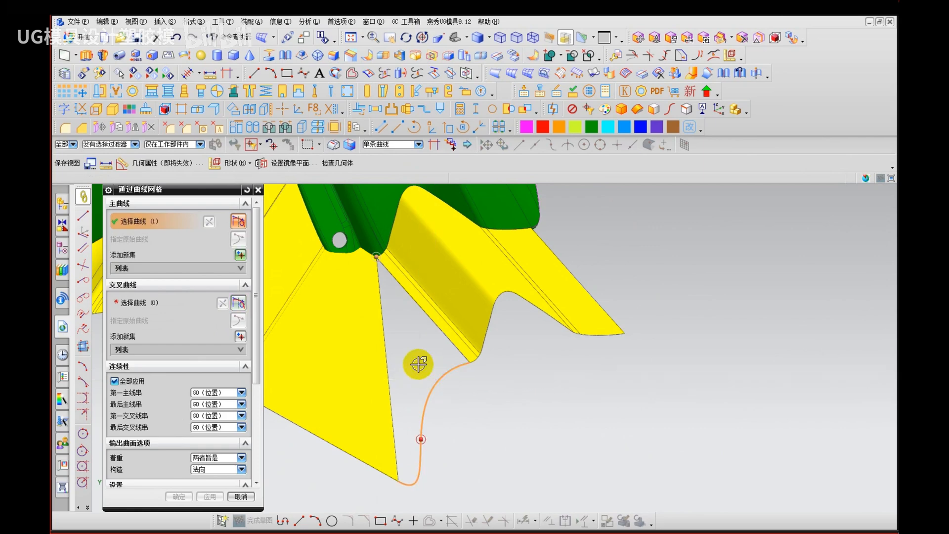
{"action": "middle_click", "coordinate": [419, 364]}
{"action": "left_click", "coordinate": [440, 333]}
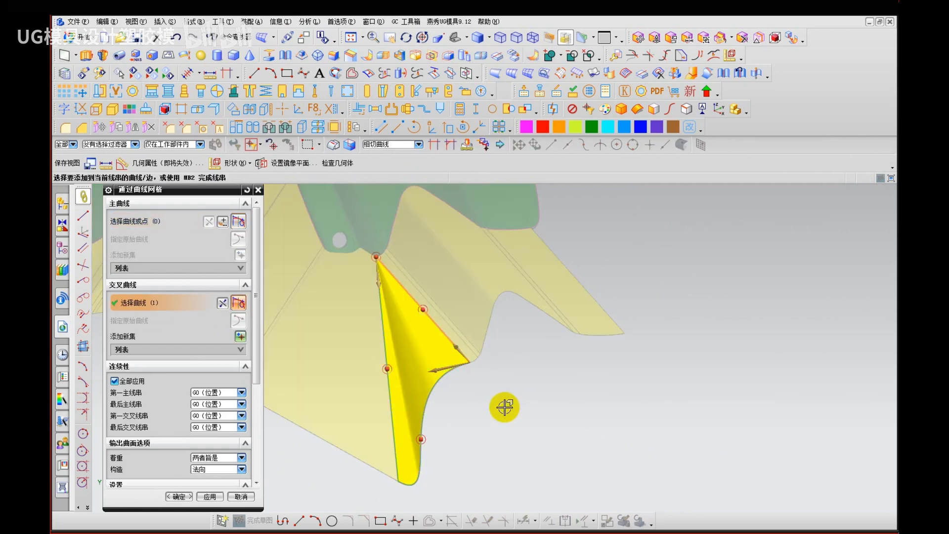
{"action": "middle_click", "coordinate": [487, 418]}
{"action": "middle_click", "coordinate": [486, 418]}
Step: Examine the new corner surface from several angles and check the green part's tip edge in the face analysis display
{"action": "middle_click_drag", "start_coordinate": [485, 417], "coordinate": [470, 399]}
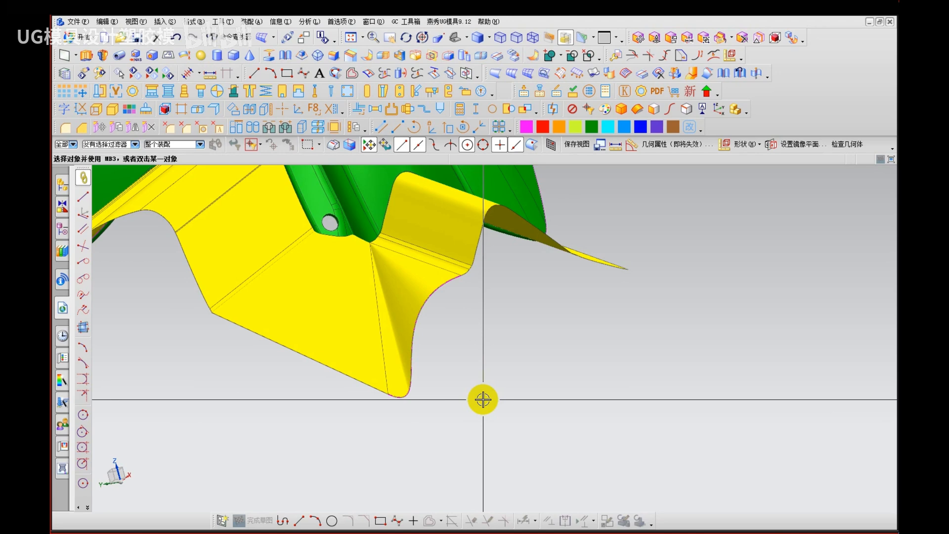
{"action": "mouse_move", "coordinate": [476, 351]}
{"action": "middle_mouse_down"}
{"action": "mouse_move", "coordinate": [494, 350]}
{"action": "mouse_move", "coordinate": [488, 357]}
{"action": "mouse_move", "coordinate": [475, 334]}
{"action": "middle_mouse_up"}
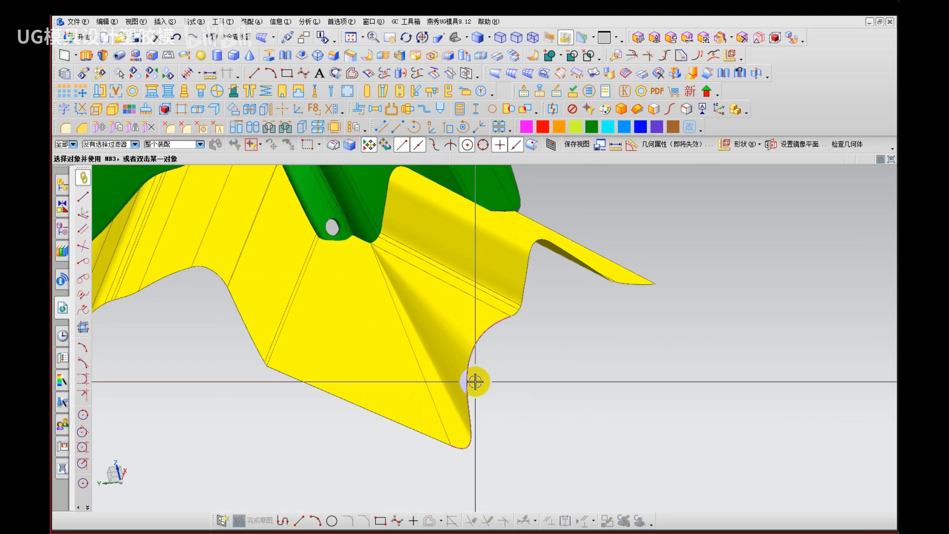
{"action": "middle_click_drag", "start_coordinate": [475, 381], "coordinate": [463, 378]}
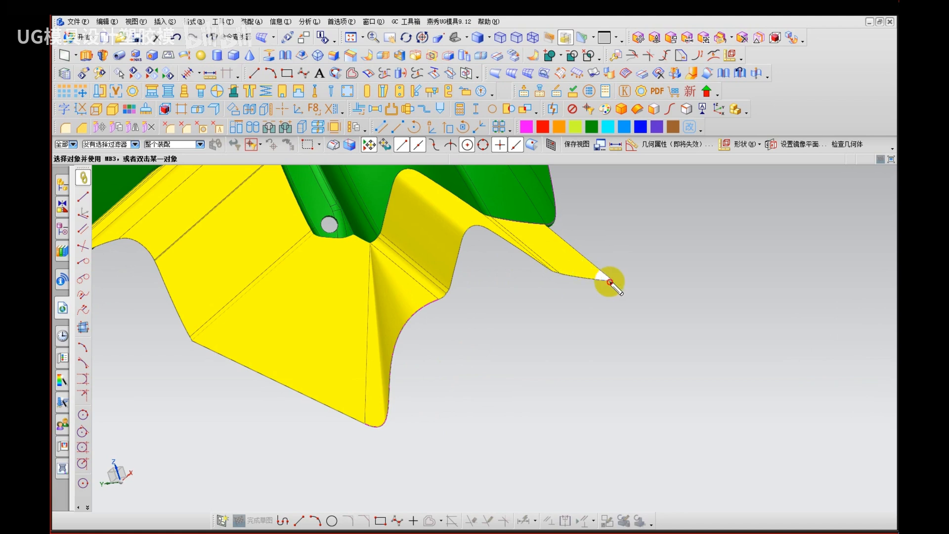
{"action": "mouse_move", "coordinate": [611, 283]}
{"action": "left_mouse_down"}
{"action": "mouse_move", "coordinate": [451, 216]}
{"action": "mouse_move", "coordinate": [320, 370]}
{"action": "mouse_move", "coordinate": [70, 364]}
{"action": "left_mouse_up"}
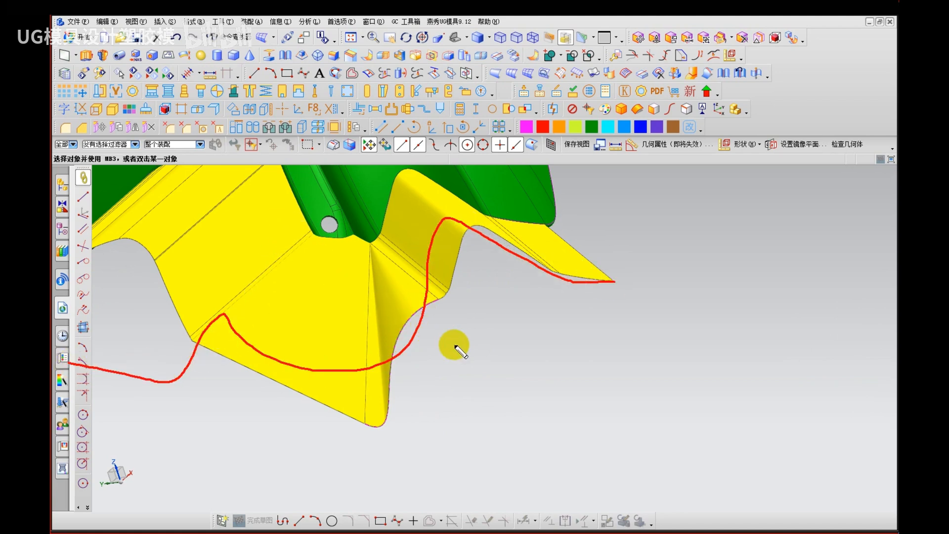
{"action": "key", "text": "Escape"}
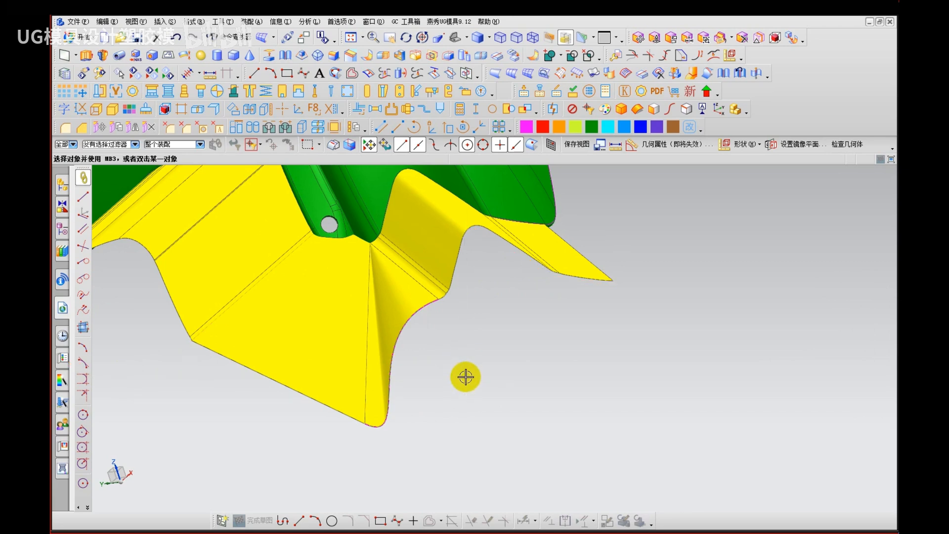
{"action": "right_click_drag", "start_coordinate": [452, 377], "coordinate": [461, 386]}
{"action": "scroll", "coordinate": [321, 259], "scroll_direction": "up", "scroll_amount": 3}
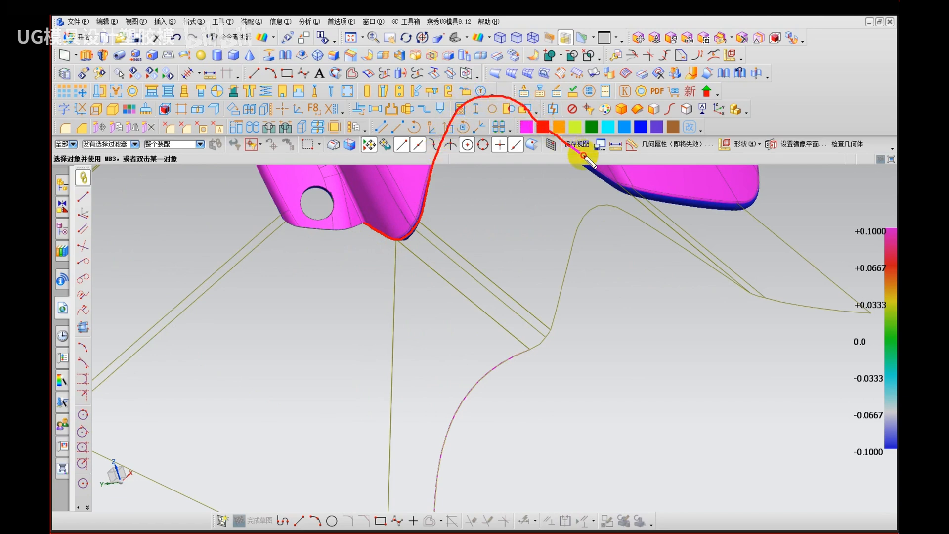
{"action": "left_click_drag", "start_coordinate": [733, 203], "coordinate": [746, 205]}
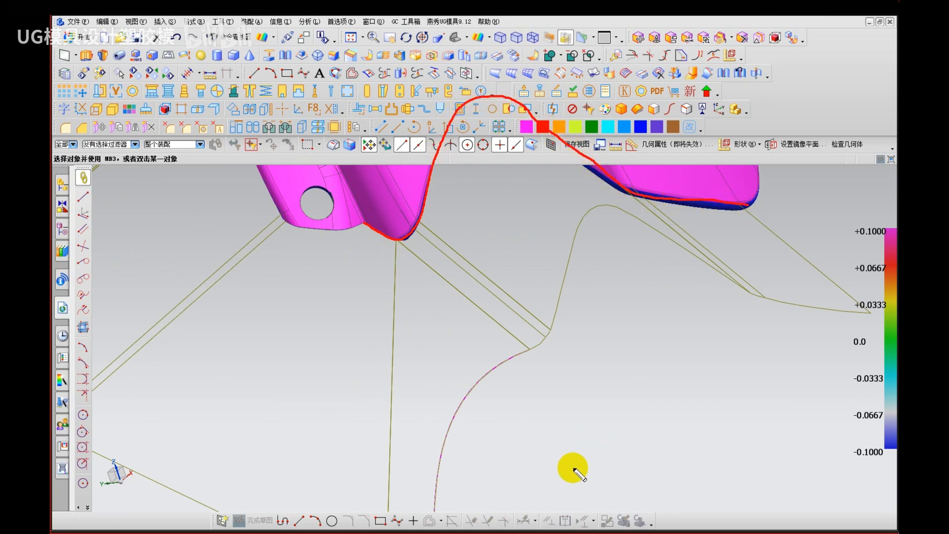
{"action": "mouse_move", "coordinate": [573, 465]}
{"action": "middle_mouse_down"}
{"action": "mouse_move", "coordinate": [544, 449]}
{"action": "mouse_move", "coordinate": [543, 432]}
{"action": "mouse_move", "coordinate": [523, 436]}
{"action": "mouse_move", "coordinate": [509, 393]}
{"action": "mouse_move", "coordinate": [335, 453]}
{"action": "middle_mouse_up"}
{"action": "left_click_drag", "start_coordinate": [289, 375], "coordinate": [427, 419]}
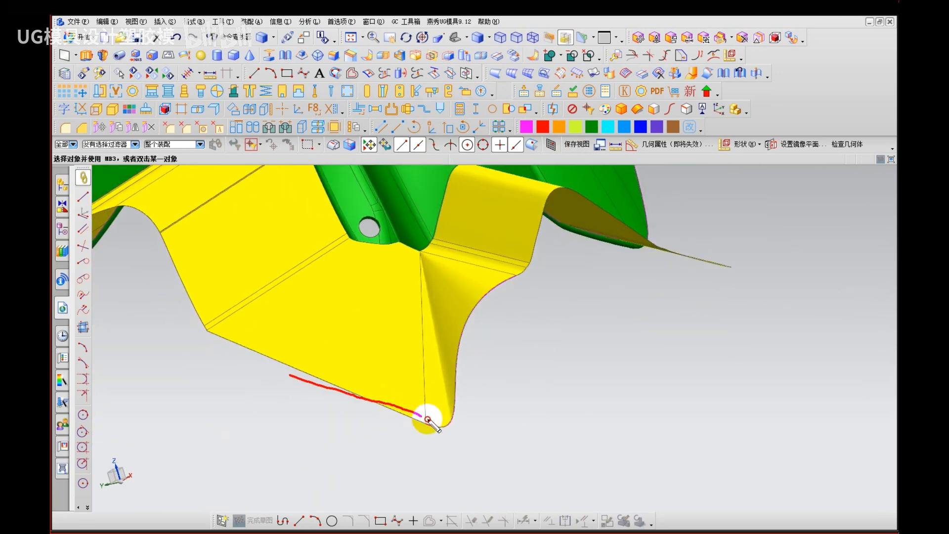
{"action": "mouse_move", "coordinate": [457, 384]}
{"action": "left_mouse_down"}
{"action": "mouse_move", "coordinate": [479, 303]}
{"action": "mouse_move", "coordinate": [521, 269]}
{"action": "mouse_move", "coordinate": [546, 206]}
{"action": "mouse_move", "coordinate": [639, 231]}
{"action": "left_mouse_up"}
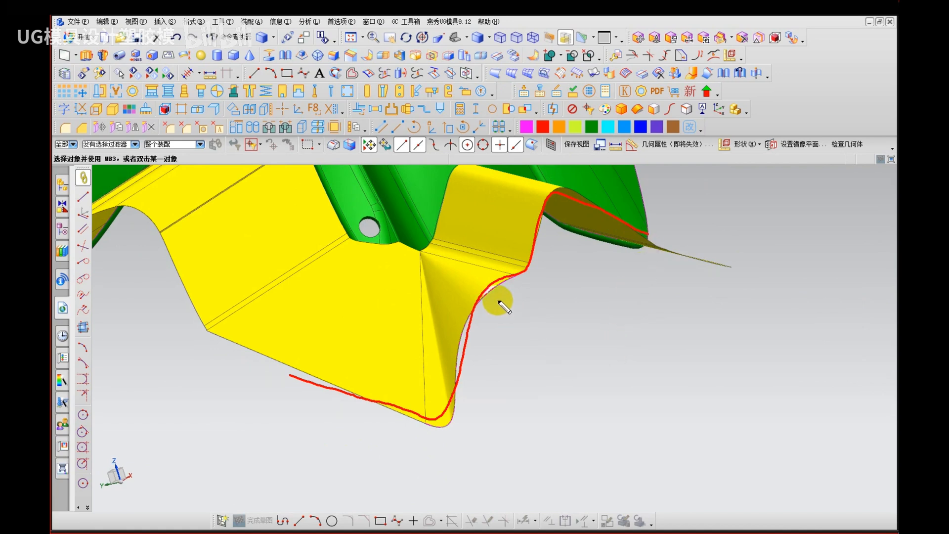
{"action": "left_click_drag", "start_coordinate": [495, 267], "coordinate": [487, 267]}
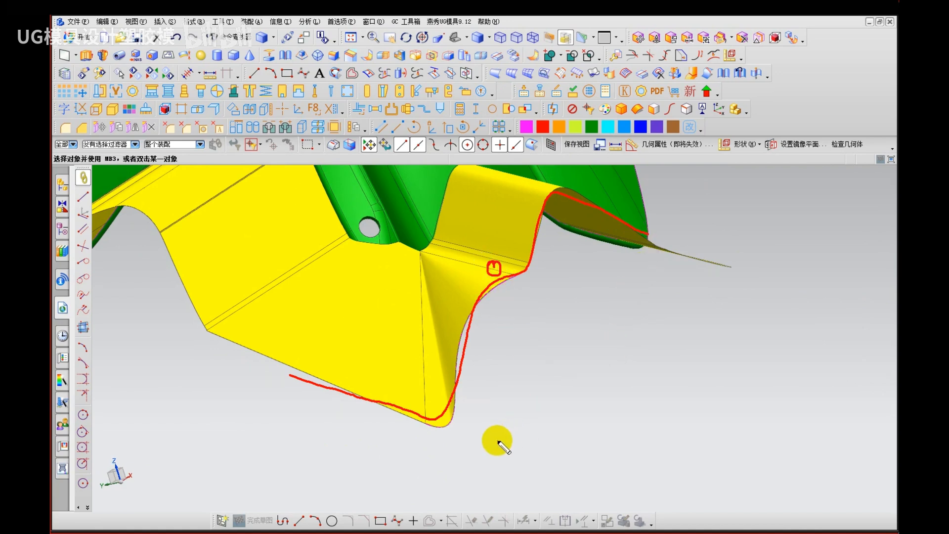
{"action": "key", "text": "e"}
{"action": "mouse_move", "coordinate": [281, 362]}
{"action": "left_mouse_down"}
{"action": "mouse_move", "coordinate": [421, 401]}
{"action": "mouse_move", "coordinate": [498, 335]}
{"action": "mouse_move", "coordinate": [553, 192]}
{"action": "mouse_move", "coordinate": [697, 257]}
{"action": "left_mouse_up"}
{"action": "left_click_drag", "start_coordinate": [536, 394], "coordinate": [583, 364]}
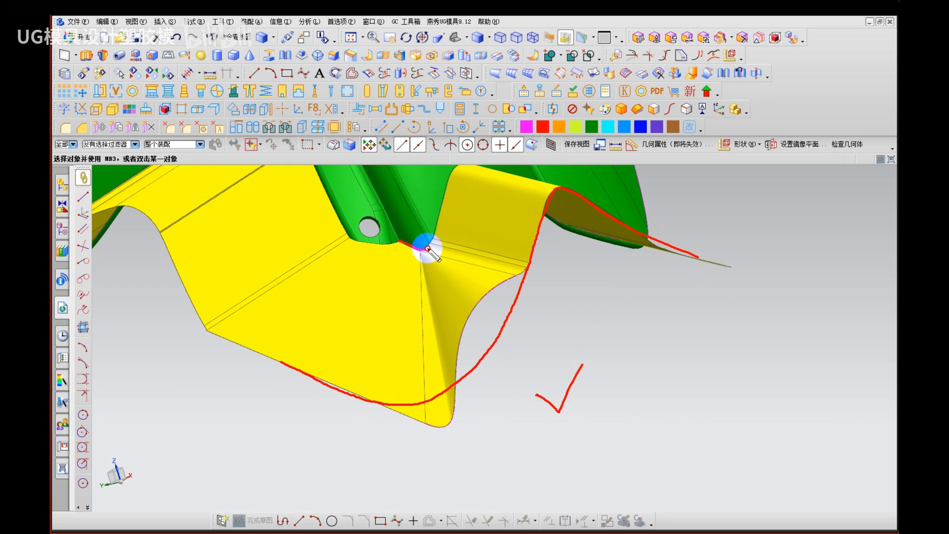
{"action": "left_click_drag", "start_coordinate": [441, 217], "coordinate": [460, 161]}
{"action": "left_click_drag", "start_coordinate": [537, 182], "coordinate": [546, 187]}
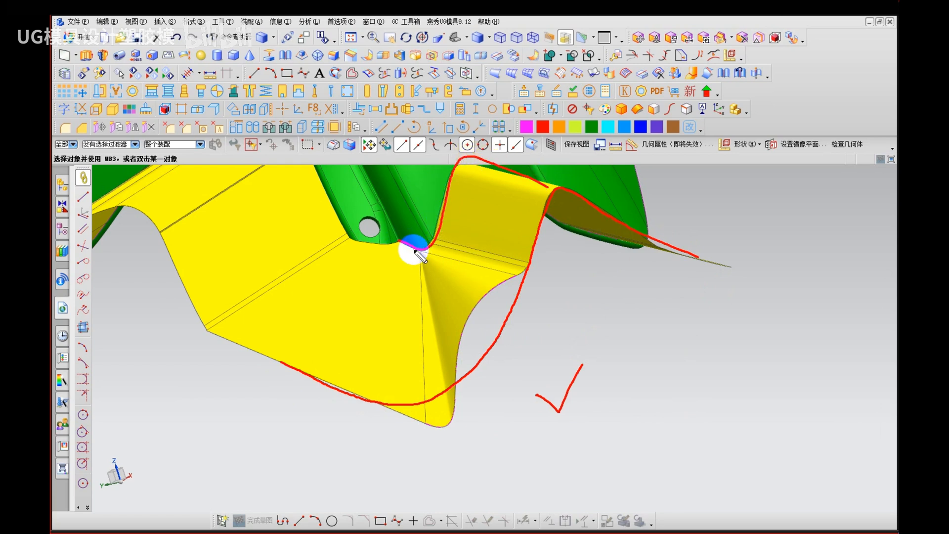
{"action": "left_click_drag", "start_coordinate": [397, 244], "coordinate": [342, 237]}
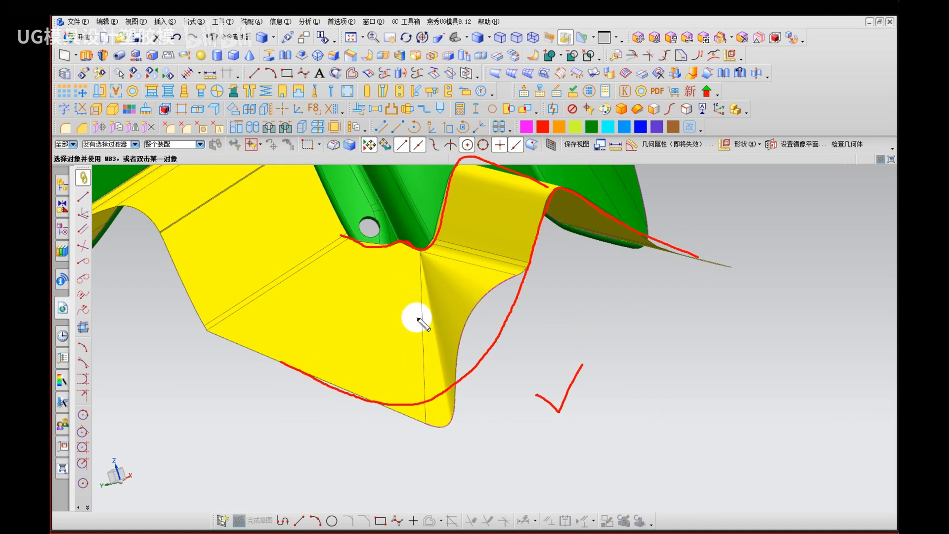
{"action": "left_click_drag", "start_coordinate": [462, 289], "coordinate": [458, 303]}
{"action": "mouse_move", "coordinate": [379, 418]}
{"action": "left_mouse_down"}
{"action": "mouse_move", "coordinate": [483, 290]}
{"action": "mouse_move", "coordinate": [642, 216]}
{"action": "left_mouse_up"}
{"action": "key", "text": "Escape"}
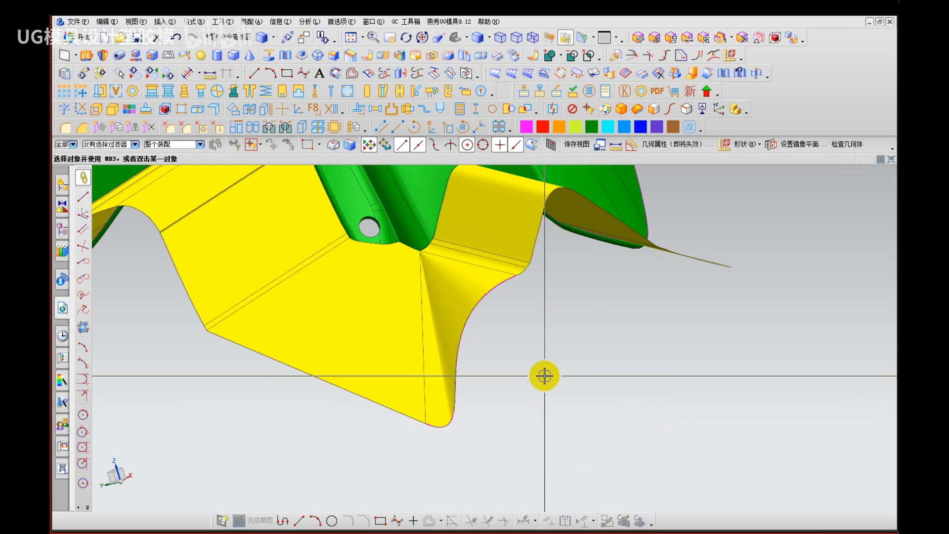
{"action": "mouse_move", "coordinate": [524, 284]}
{"action": "left_mouse_down"}
{"action": "mouse_move", "coordinate": [434, 265]}
{"action": "mouse_move", "coordinate": [509, 250]}
{"action": "left_mouse_up"}
{"action": "key", "text": "Escape"}
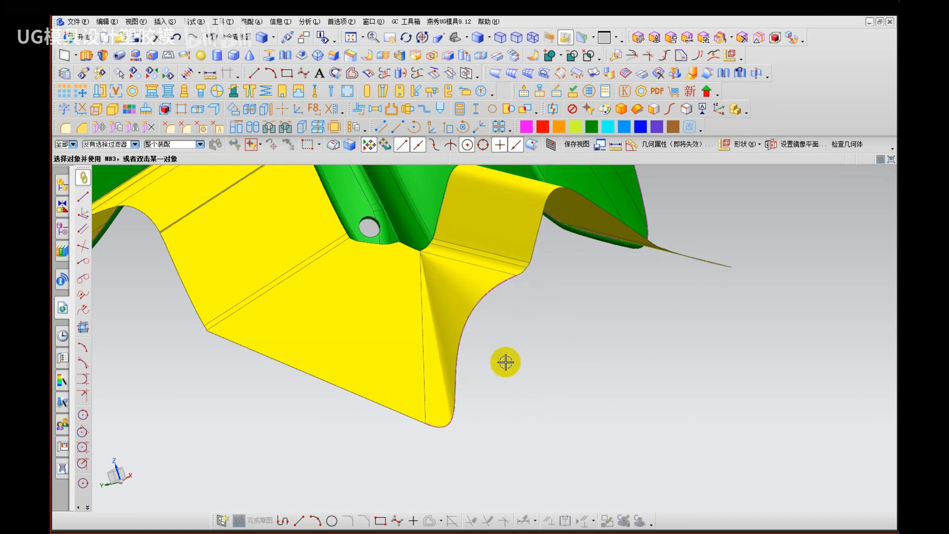
Step: Delete the corner mesh surface between the two yellow sheets together with its bridge curve
{"action": "middle_click_drag", "start_coordinate": [505, 362], "coordinate": [509, 371]}
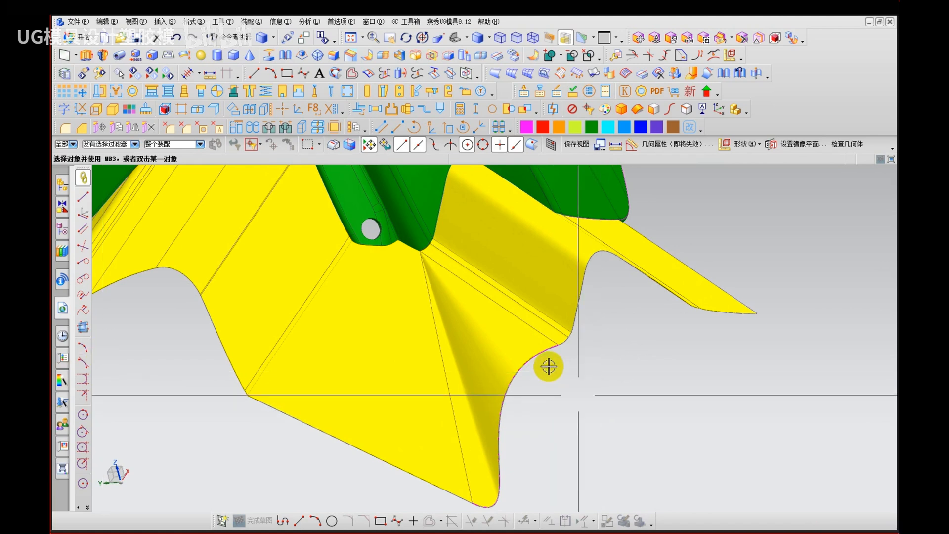
{"action": "left_click", "coordinate": [496, 335]}
{"action": "key", "text": "Delete"}
Step: Unsew the two narrow faces along the corrugated yellow sheet's lower edge, with one output body per face
{"action": "left_click", "coordinate": [517, 309]}
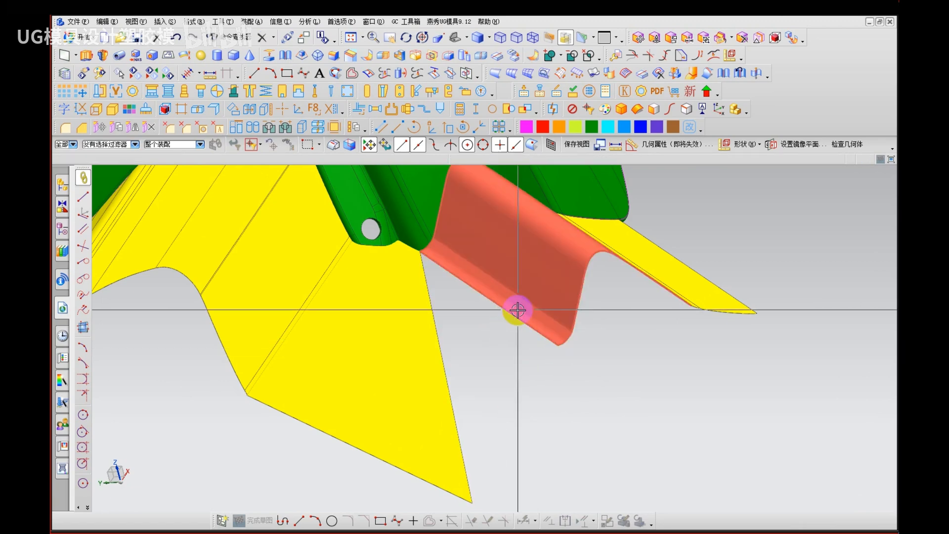
{"action": "left_click", "coordinate": [521, 346], "text": "ctrl+shift"}
{"action": "left_click", "coordinate": [539, 346]}
{"action": "left_click", "coordinate": [552, 334]}
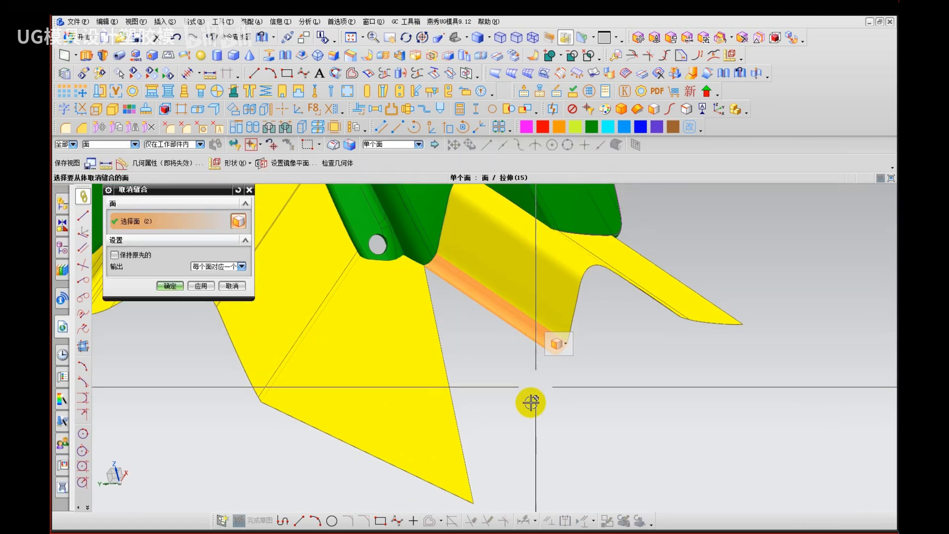
{"action": "key", "text": "Escape"}
{"action": "key", "text": "Escape"}
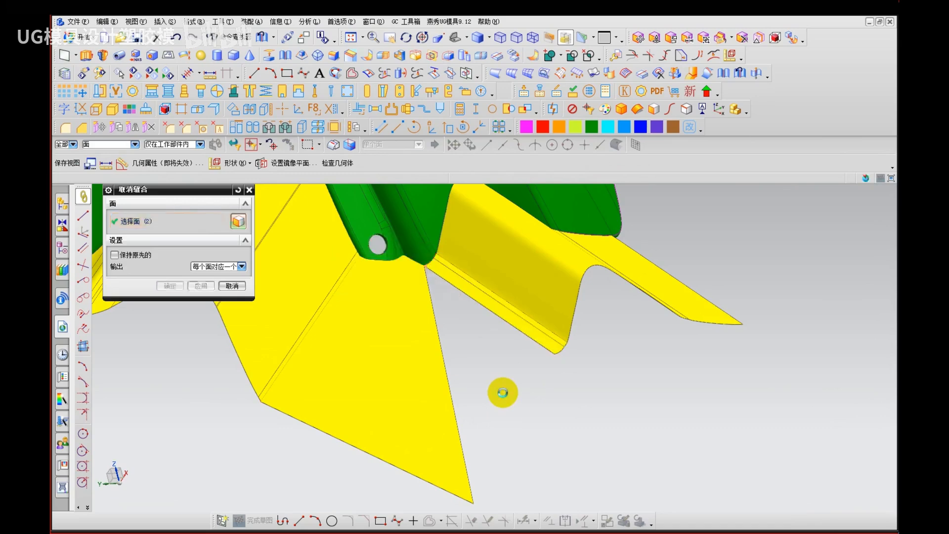
Step: Delete the separated narrow strip faces beside the gap at the green part's lower tip
{"action": "left_click", "coordinate": [522, 305]}
{"action": "key", "text": "r"}
{"action": "middle_click", "coordinate": [504, 375]}
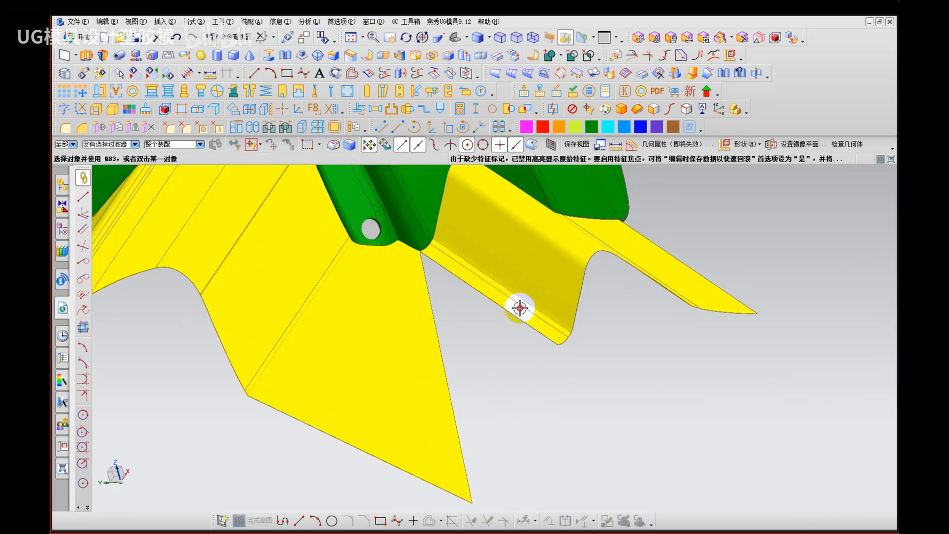
{"action": "middle_click_drag", "start_coordinate": [480, 413], "coordinate": [489, 318]}
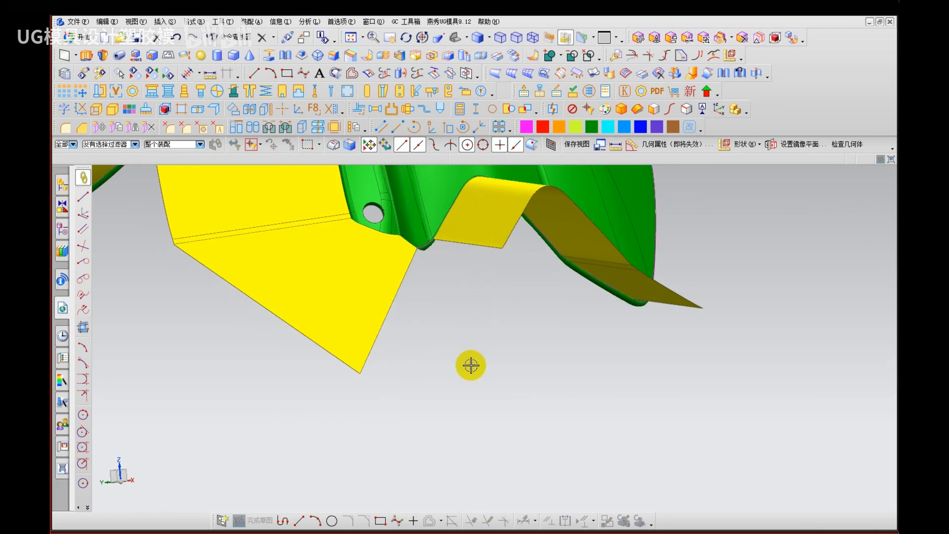
Step: Bridge the shortened corrugated sheet's outer corner to the large yellow sheet's lower edge with a tangent curve
{"action": "middle_click_drag", "start_coordinate": [470, 364], "coordinate": [477, 378]}
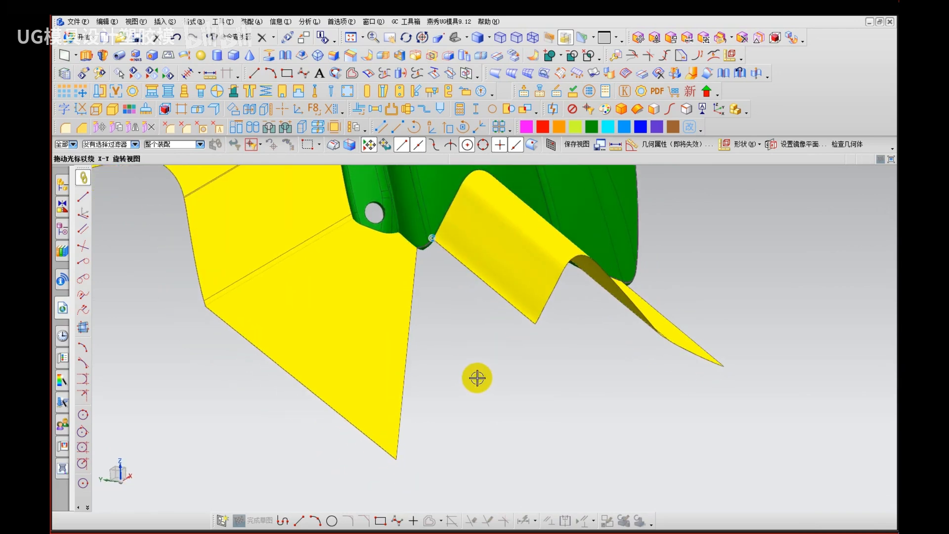
{"action": "left_click", "coordinate": [535, 322]}
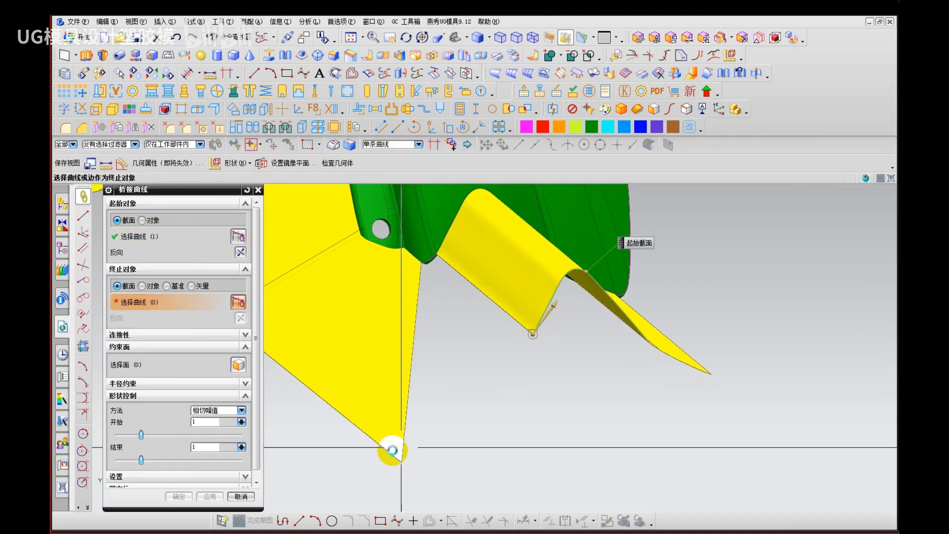
{"action": "left_click", "coordinate": [390, 451]}
{"action": "middle_click", "coordinate": [401, 352]}
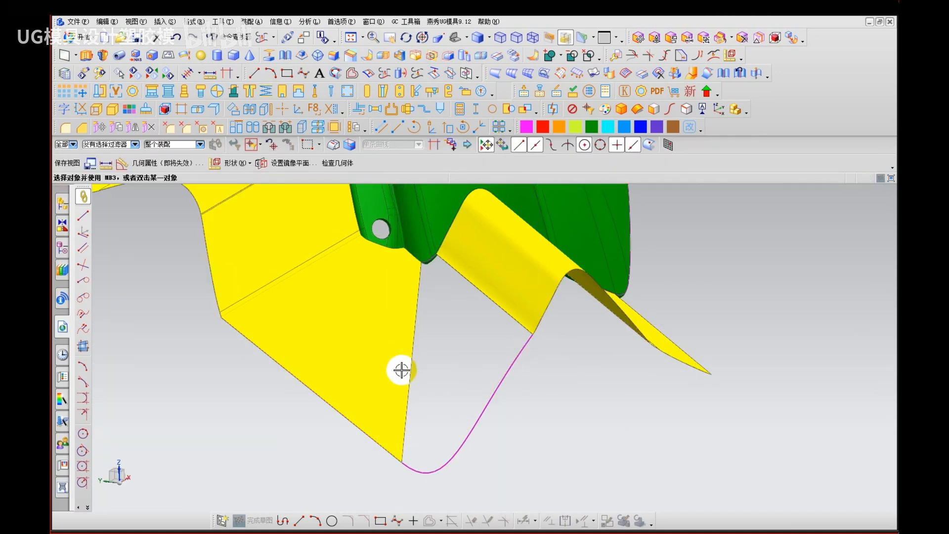
Step: Try a Through Curve Mesh across the gap with both yellow sheet edges as primary strings and the bridge and two tip curves as cross strings
{"action": "middle_click_drag", "start_coordinate": [401, 370], "coordinate": [431, 338]}
{"action": "key", "text": "n"}
{"action": "left_click", "coordinate": [424, 339]}
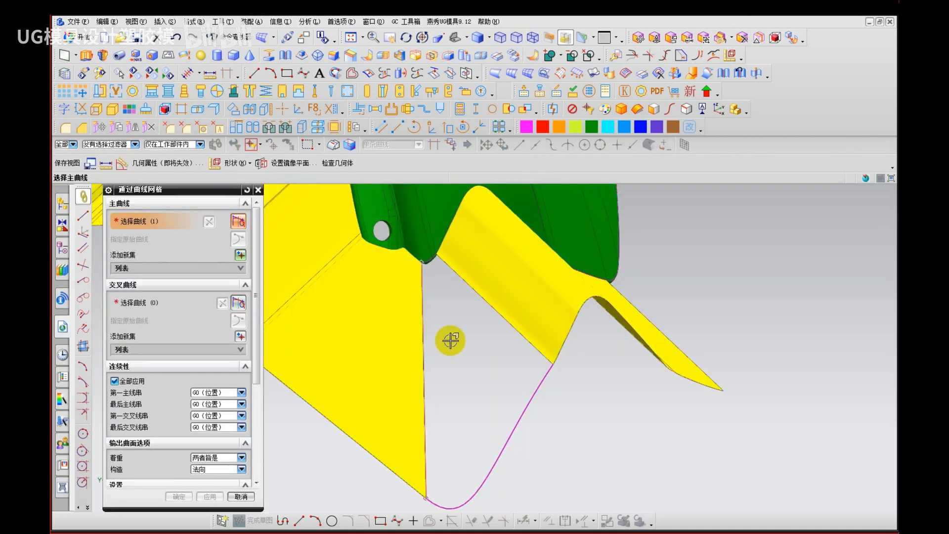
{"action": "middle_click", "coordinate": [450, 339]}
{"action": "left_click", "coordinate": [524, 408]}
{"action": "middle_click", "coordinate": [524, 409]}
{"action": "middle_click", "coordinate": [524, 409]}
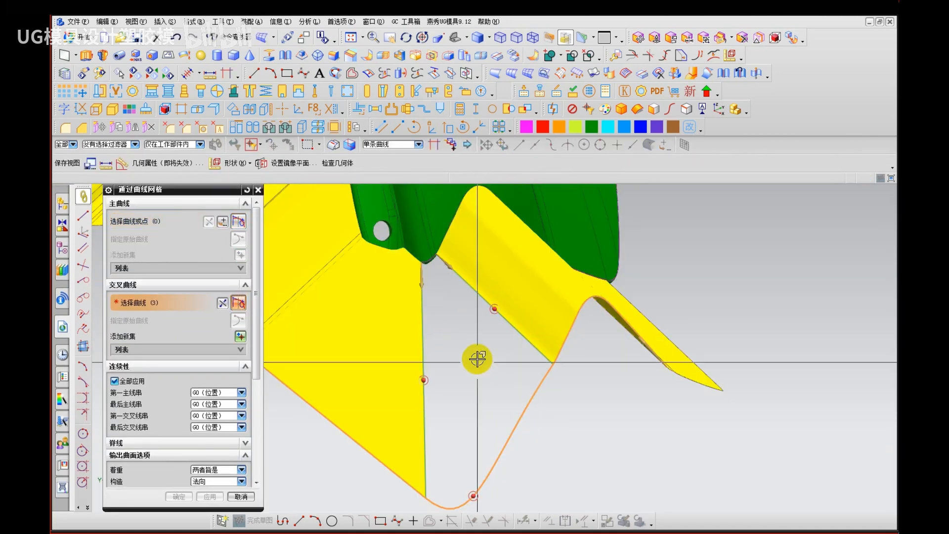
{"action": "scroll", "coordinate": [441, 253], "scroll_direction": "down", "scroll_amount": 3}
{"action": "scroll", "coordinate": [434, 322], "scroll_direction": "down", "scroll_amount": 3}
{"action": "left_click", "coordinate": [409, 340]}
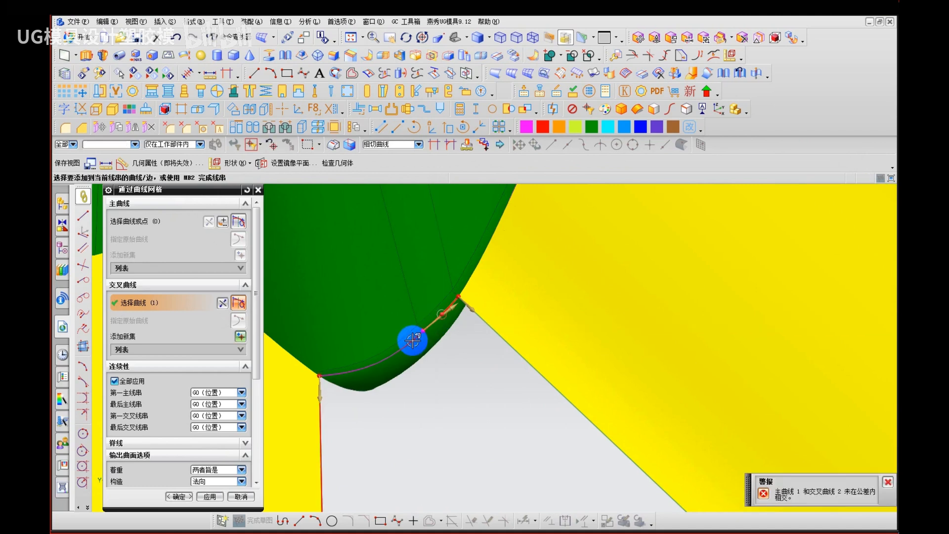
{"action": "left_click", "coordinate": [417, 364]}
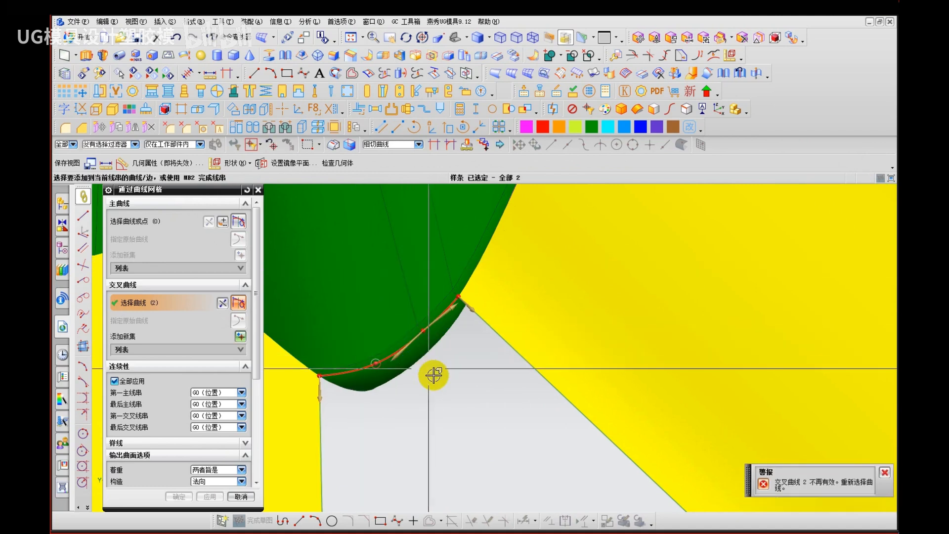
Step: Examine the junction of the two short curves along the green part's lower tip, moving the alert aside
{"action": "scroll", "coordinate": [435, 381], "scroll_direction": "down", "scroll_amount": 3}
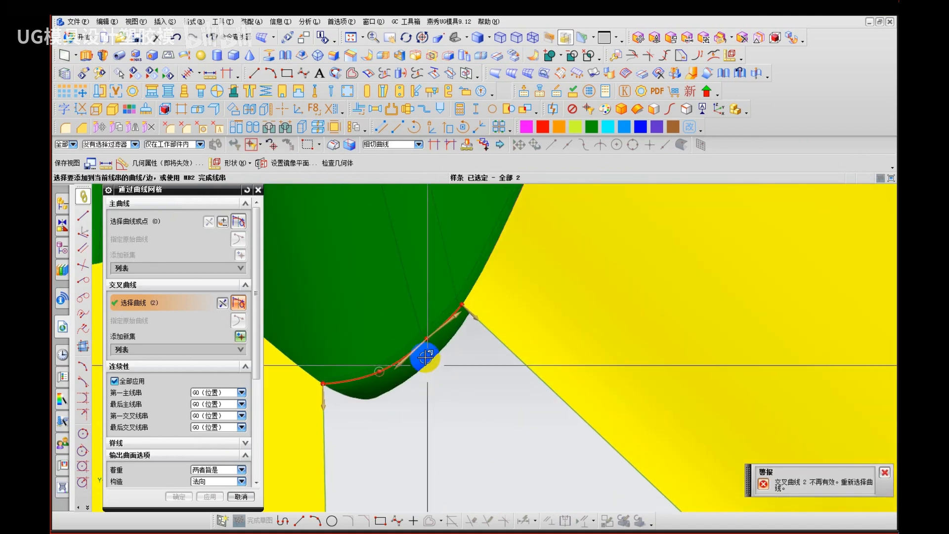
{"action": "scroll", "coordinate": [435, 346], "scroll_direction": "down", "scroll_amount": 7}
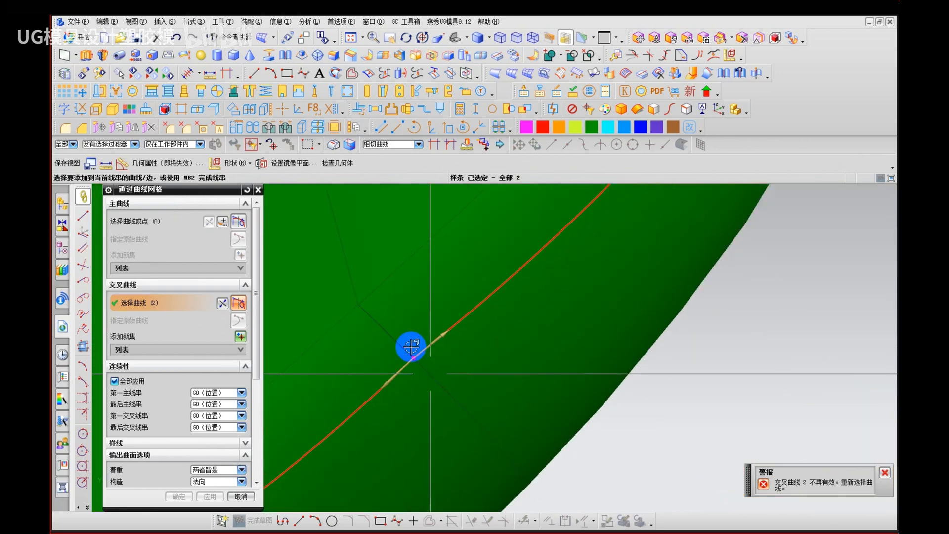
{"action": "scroll", "coordinate": [467, 350], "scroll_direction": "up", "scroll_amount": 3}
{"action": "middle_click_drag", "start_coordinate": [520, 354], "coordinate": [806, 499]}
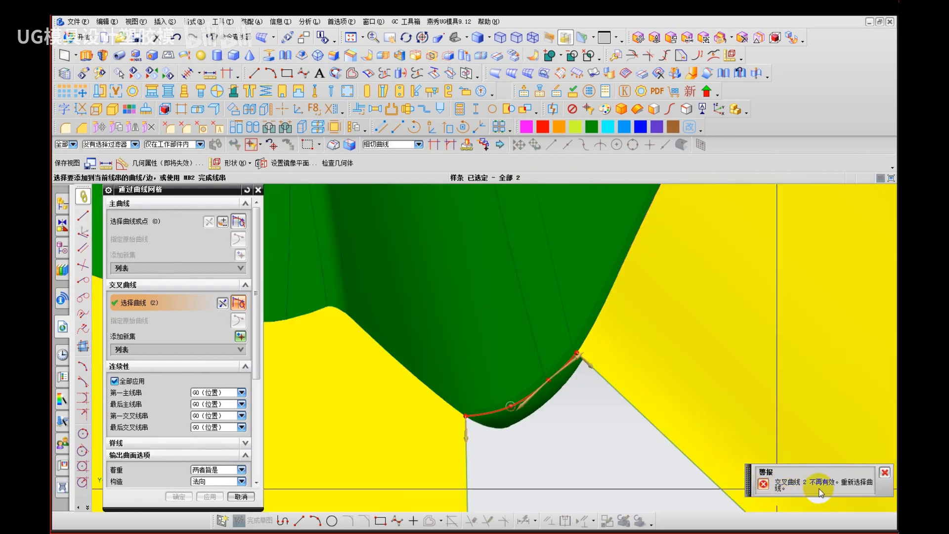
{"action": "middle_click_drag", "start_coordinate": [610, 451], "coordinate": [527, 345], "text": "shift"}
{"action": "left_click_drag", "start_coordinate": [747, 480], "coordinate": [683, 351]}
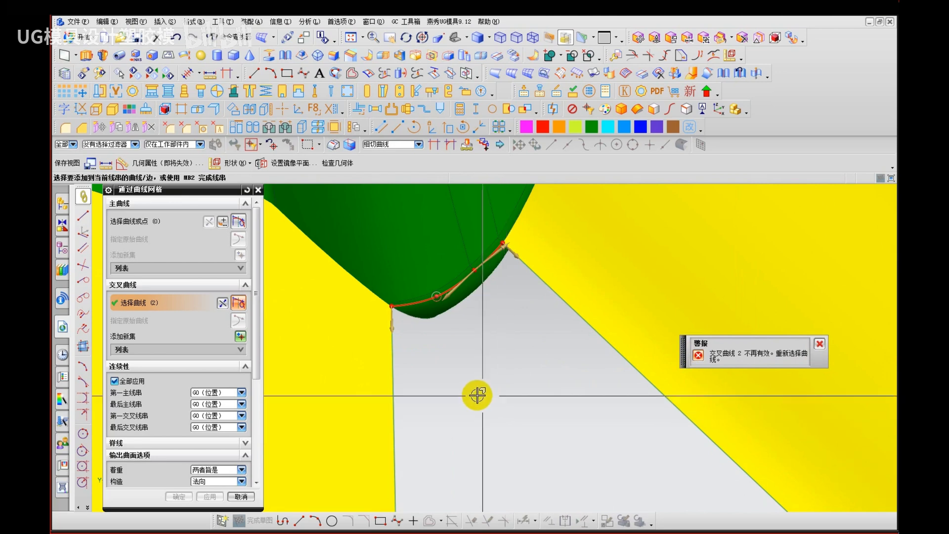
{"action": "mouse_move", "coordinate": [472, 364]}
{"action": "left_mouse_down"}
{"action": "mouse_move", "coordinate": [497, 394]}
{"action": "mouse_move", "coordinate": [513, 394]}
{"action": "left_mouse_up"}
{"action": "left_click_drag", "start_coordinate": [497, 381], "coordinate": [485, 432]}
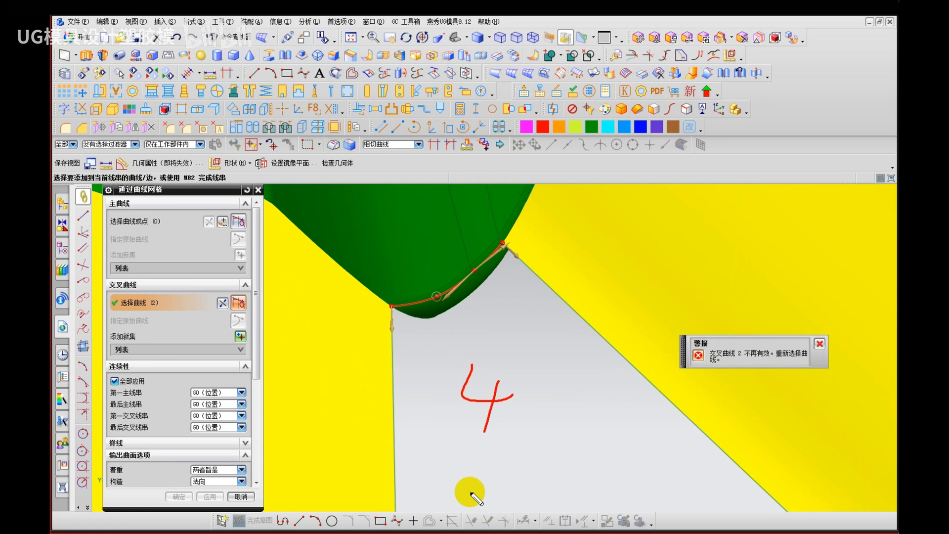
{"action": "key", "text": "Escape"}
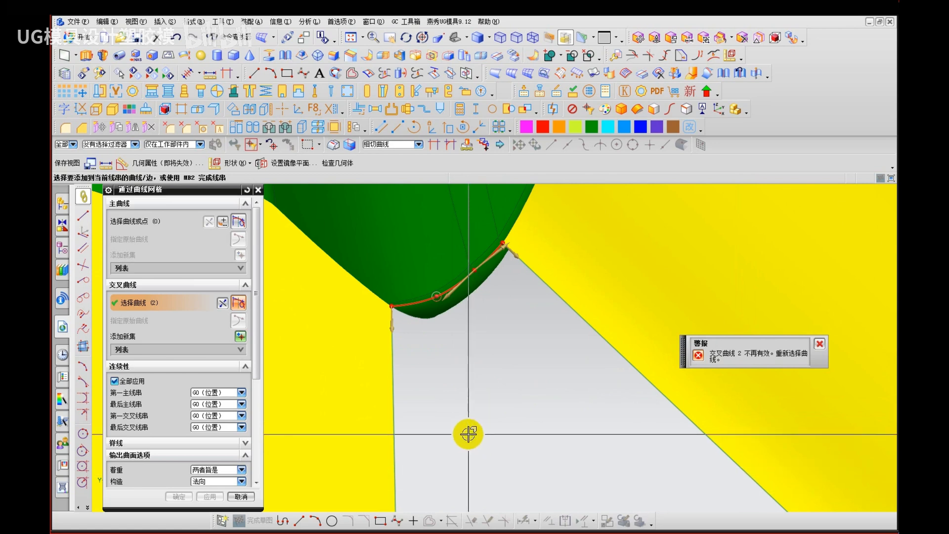
{"action": "left_click", "coordinate": [139, 223]}
{"action": "left_click_drag", "start_coordinate": [148, 212], "coordinate": [137, 213]}
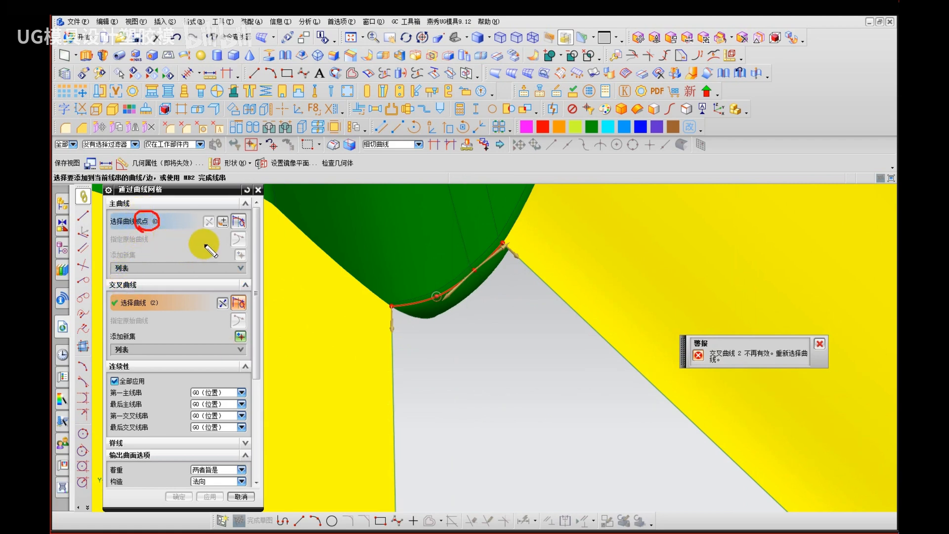
{"action": "left_click", "coordinate": [135, 304]}
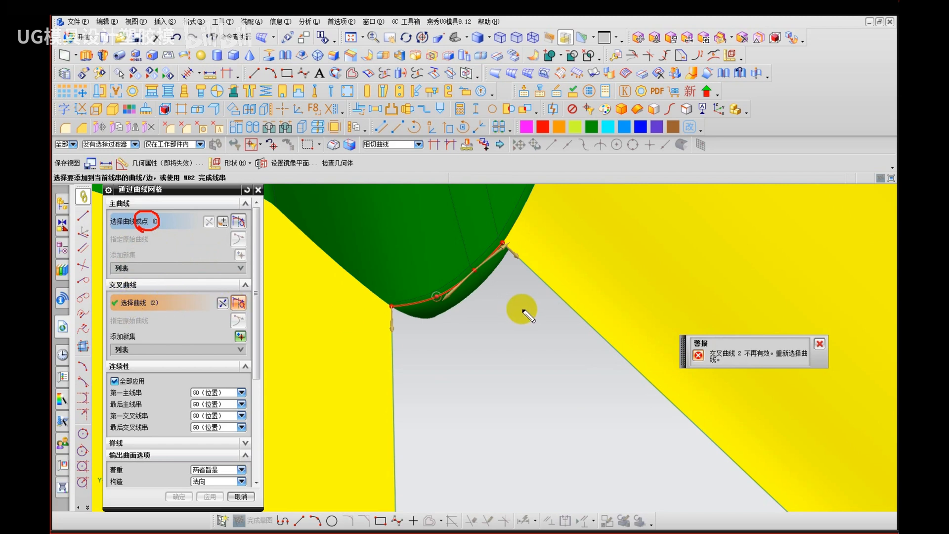
{"action": "middle_click", "coordinate": [498, 373]}
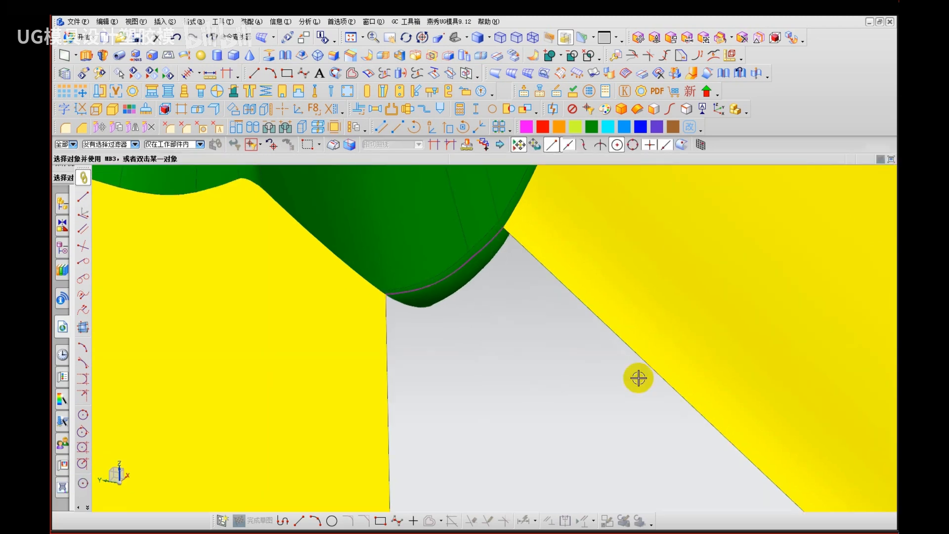
{"action": "mouse_move", "coordinate": [686, 385]}
{"action": "left_mouse_down"}
{"action": "mouse_move", "coordinate": [678, 335]}
{"action": "mouse_move", "coordinate": [822, 385]}
{"action": "mouse_move", "coordinate": [772, 384]}
{"action": "left_mouse_up"}
{"action": "key", "text": "Escape"}
{"action": "scroll", "coordinate": [444, 368], "scroll_direction": "down", "scroll_amount": 2}
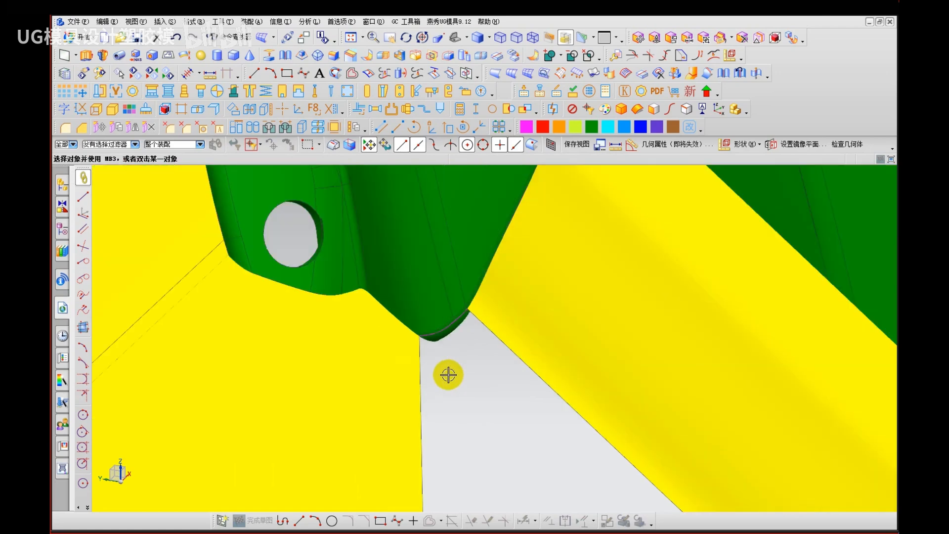
Step: Start a Through Curve Mesh with the facing edges of the large and corrugated yellow sheets as its two primary strings
{"action": "middle_click_drag", "start_coordinate": [466, 442], "coordinate": [422, 330], "text": "shift"}
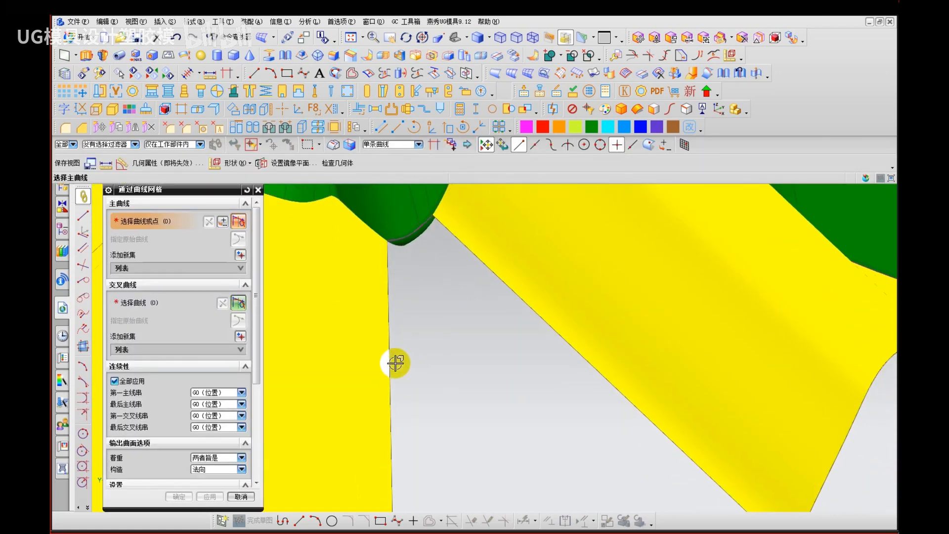
{"action": "scroll", "coordinate": [391, 357], "scroll_direction": "down", "scroll_amount": 3}
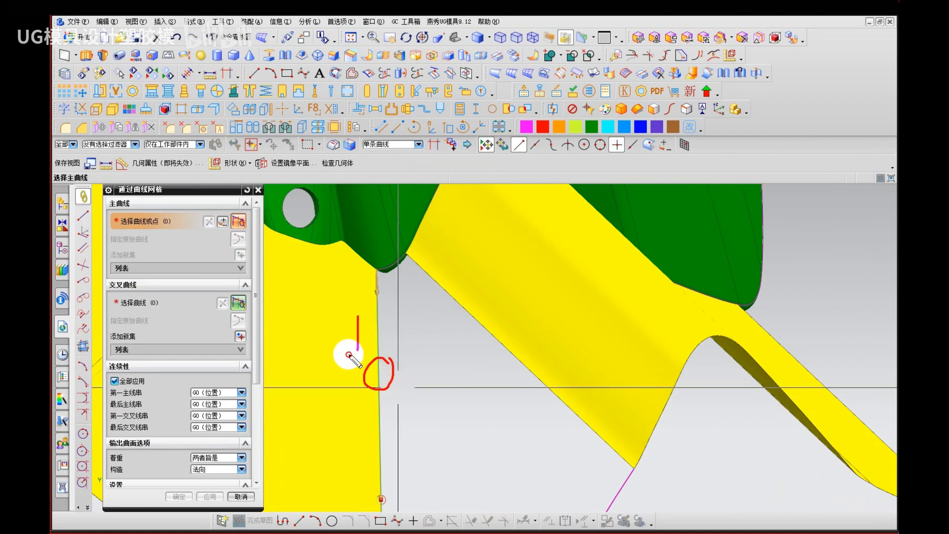
{"action": "left_click_drag", "start_coordinate": [348, 354], "coordinate": [381, 354]}
{"action": "key", "text": "Escape"}
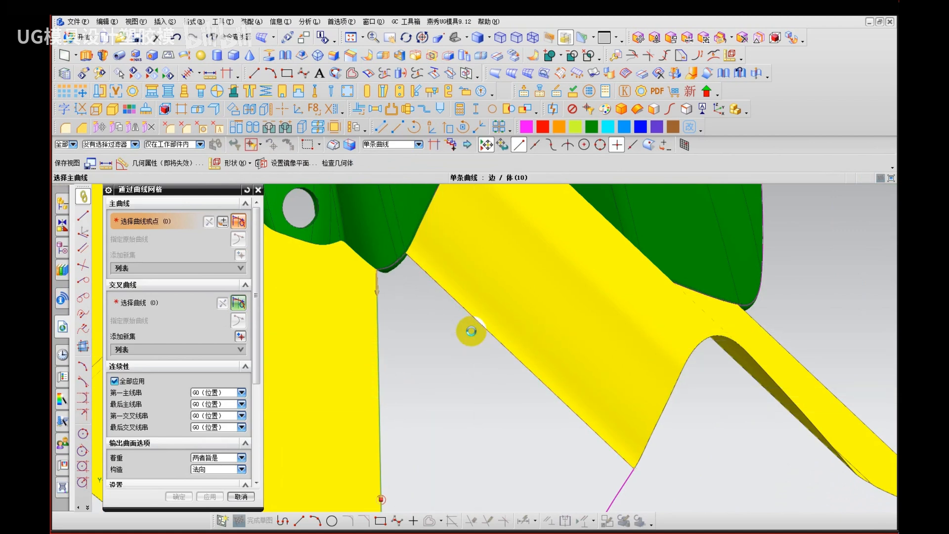
{"action": "left_click", "coordinate": [471, 330]}
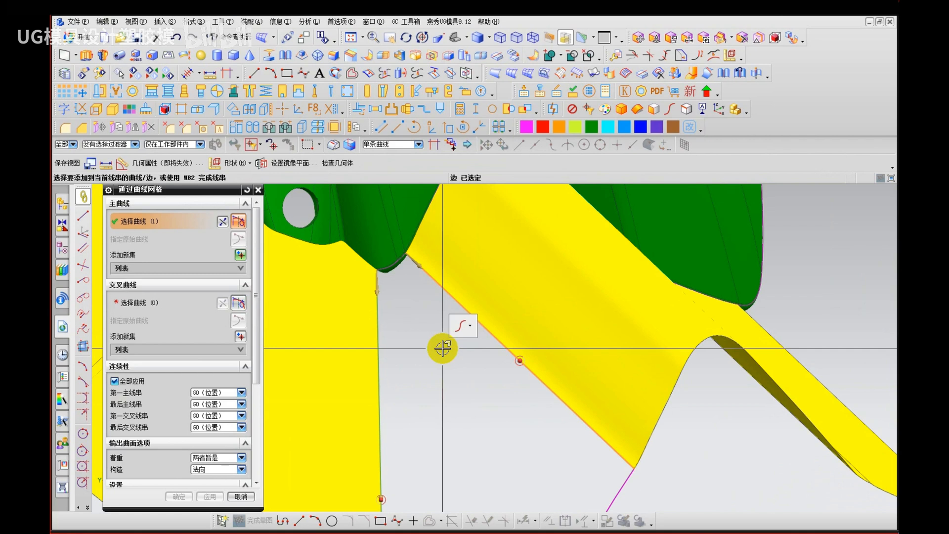
{"action": "middle_click", "coordinate": [427, 425]}
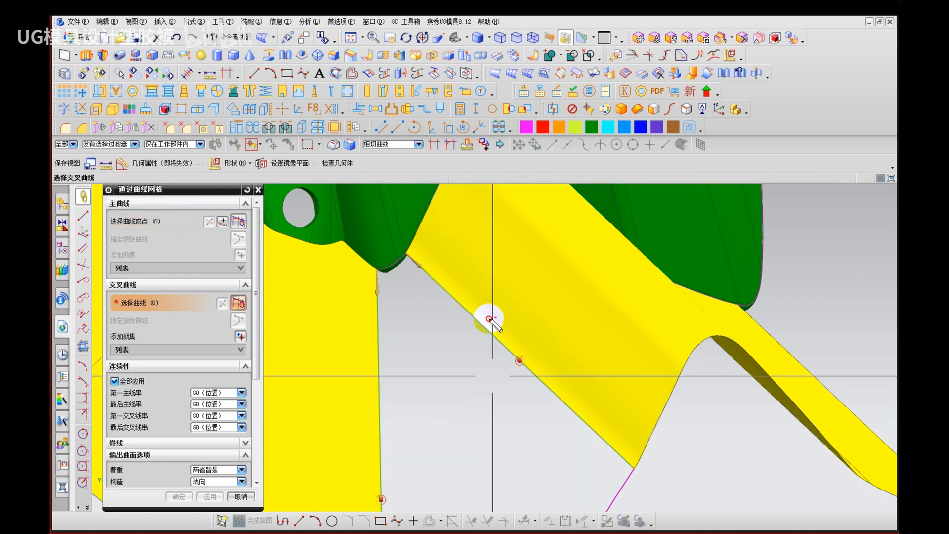
Step: Use the bridge curve with its tangent sheet edges as the mesh's first cross string
{"action": "middle_click_drag", "start_coordinate": [489, 328], "coordinate": [530, 415]}
{"action": "left_click", "coordinate": [530, 414]}
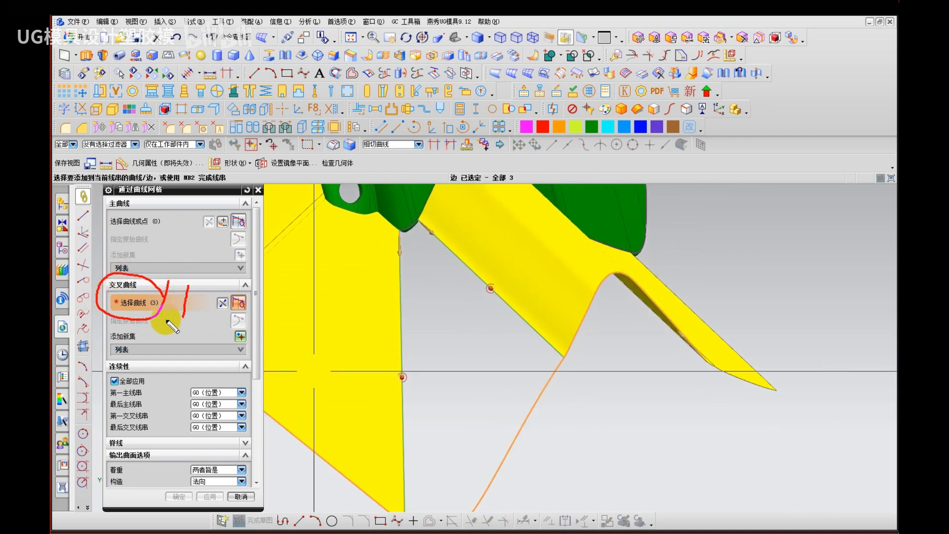
{"action": "mouse_move", "coordinate": [558, 360]}
{"action": "left_mouse_down"}
{"action": "mouse_move", "coordinate": [525, 420]}
{"action": "mouse_move", "coordinate": [495, 446]}
{"action": "left_mouse_up"}
{"action": "key", "text": "Escape"}
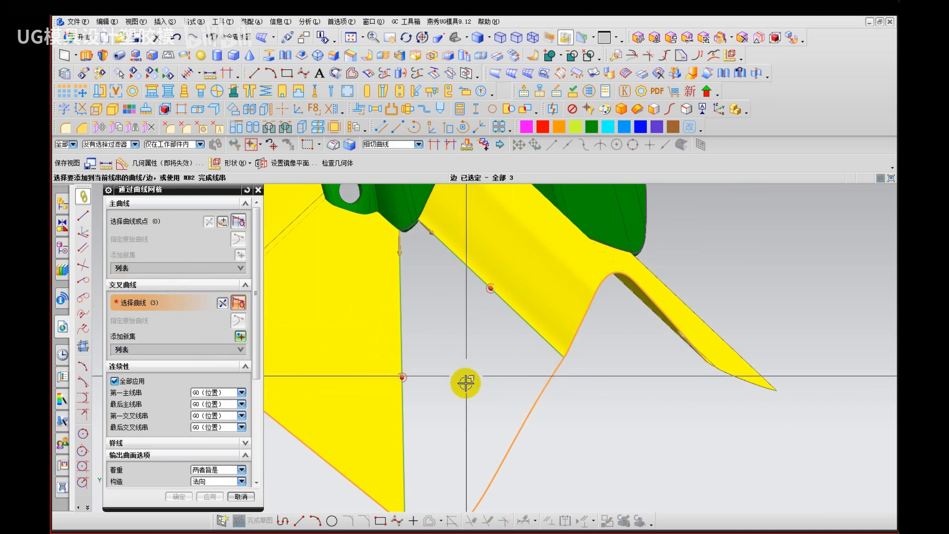
{"action": "middle_click", "coordinate": [469, 368]}
Step: Try the two short curves at the green part's lower tip as the second cross string, and close the mesh
{"action": "scroll", "coordinate": [412, 227], "scroll_direction": "up", "scroll_amount": 8}
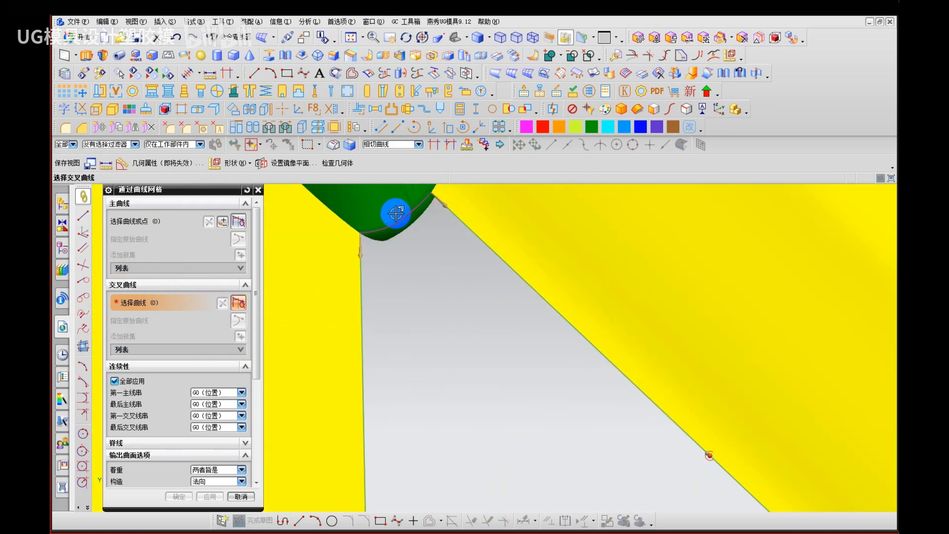
{"action": "middle_click_drag", "start_coordinate": [410, 234], "coordinate": [391, 335], "text": "shift"}
{"action": "scroll", "coordinate": [391, 335], "scroll_direction": "up", "scroll_amount": 1}
{"action": "key", "text": "ctrl+shift+d"}
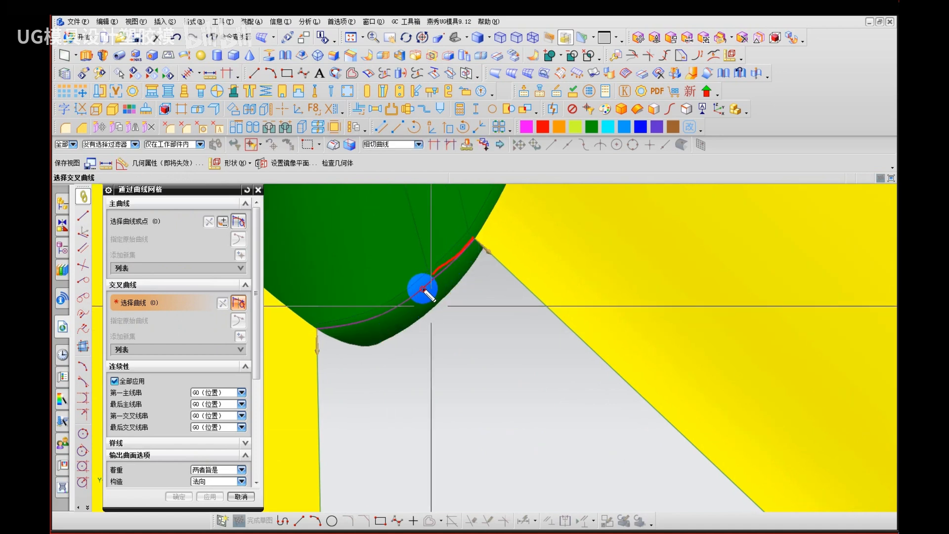
{"action": "left_click_drag", "start_coordinate": [440, 381], "coordinate": [461, 407]}
{"action": "key", "text": "Escape"}
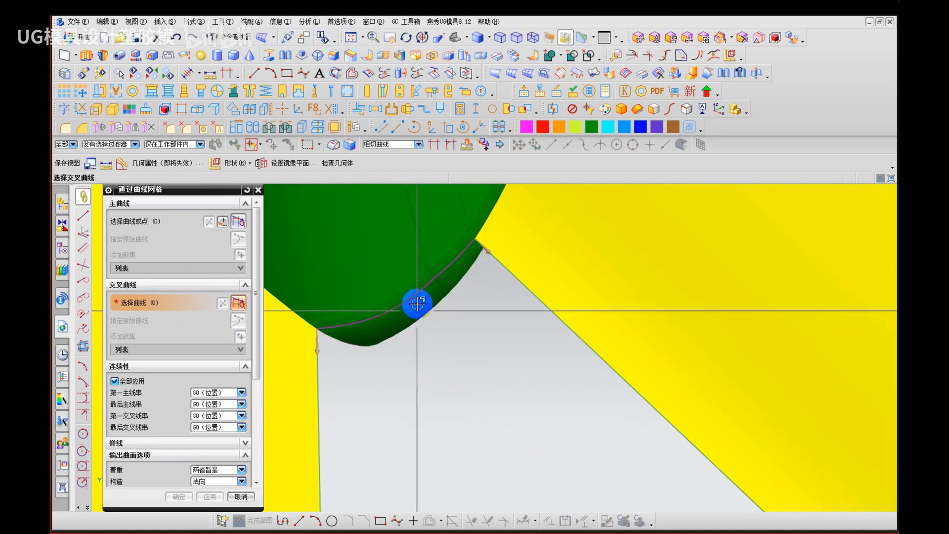
{"action": "left_click", "coordinate": [417, 303]}
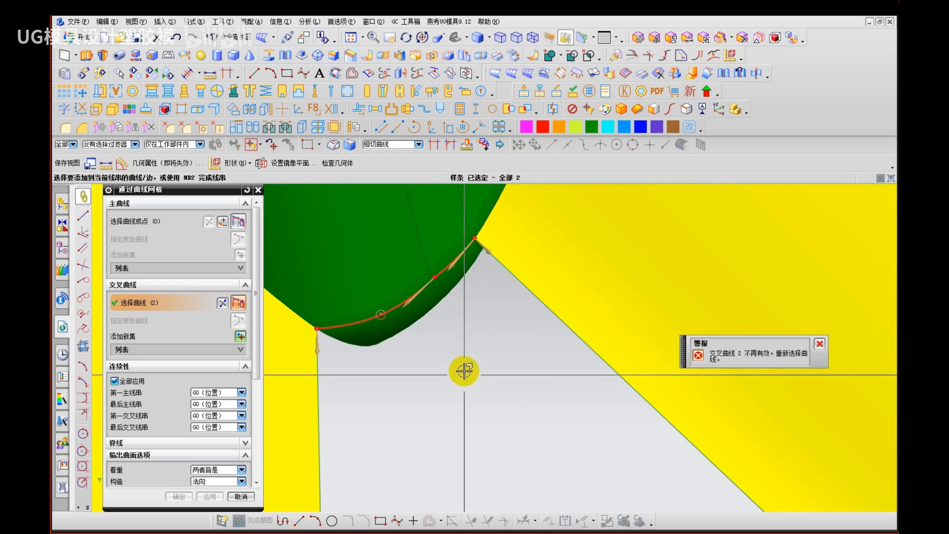
{"action": "left_click", "coordinate": [258, 190]}
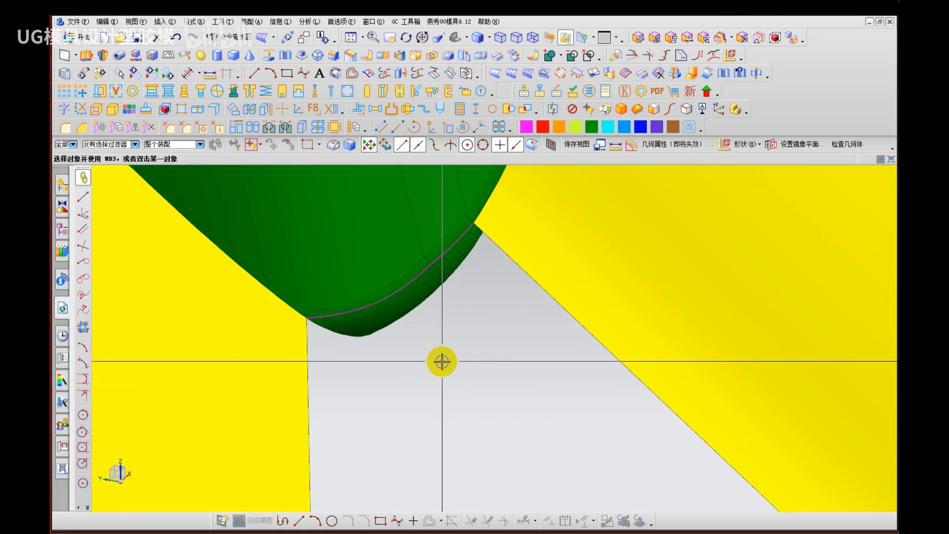
Step: Start a Through Curve Mesh with the two tip curves as the first primary string and the bridge curve as the second
{"action": "key", "text": "F4"}
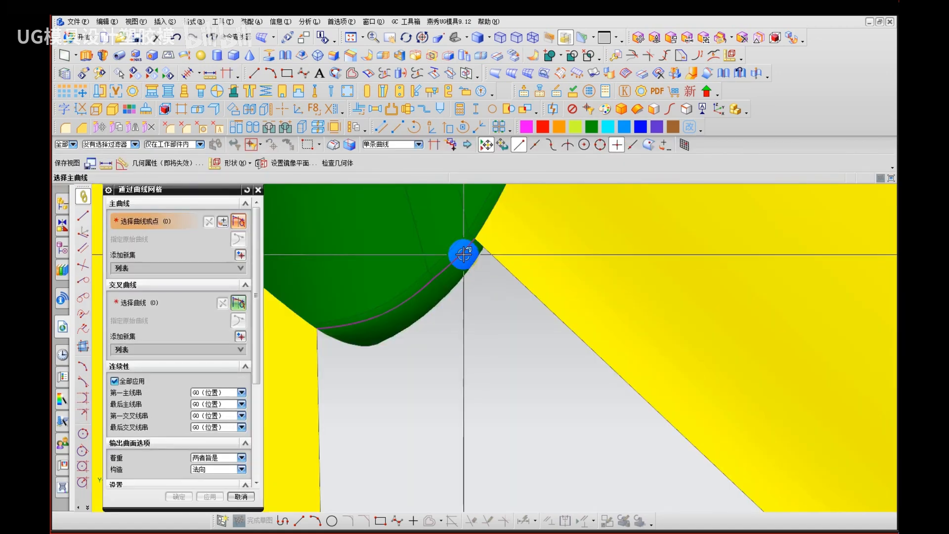
{"action": "left_click", "coordinate": [464, 252]}
{"action": "left_click", "coordinate": [428, 295]}
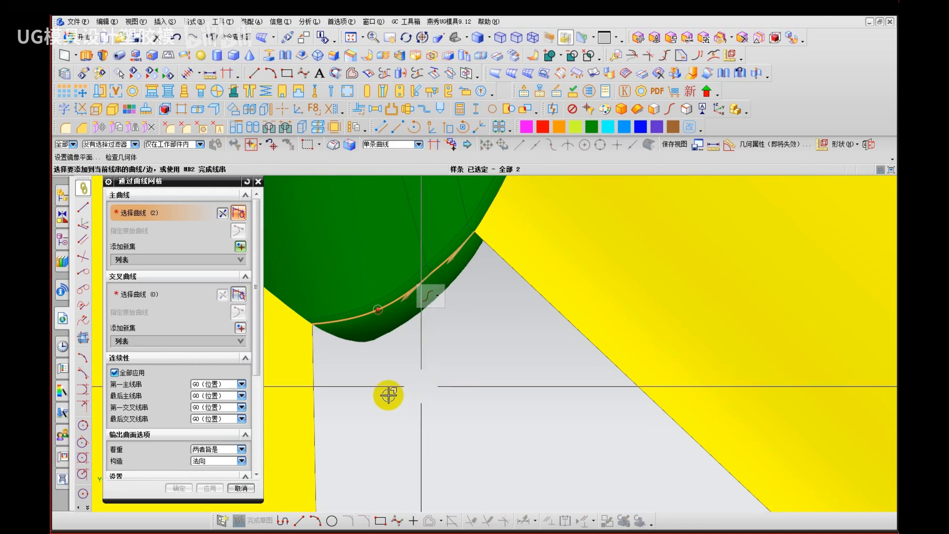
{"action": "middle_click_drag", "start_coordinate": [388, 395], "coordinate": [462, 318]}
{"action": "middle_click", "coordinate": [492, 428]}
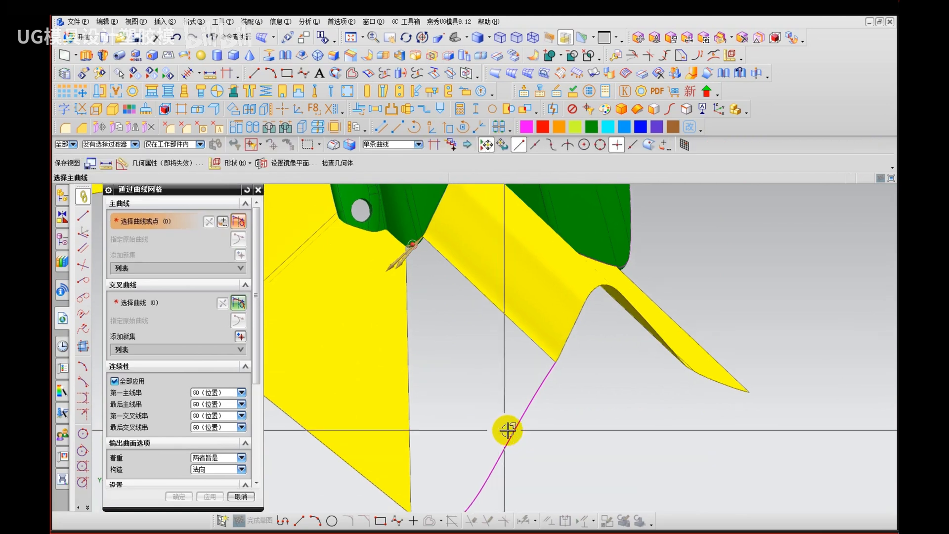
{"action": "left_click", "coordinate": [508, 430]}
{"action": "middle_click", "coordinate": [452, 387]}
{"action": "middle_click", "coordinate": [440, 383]}
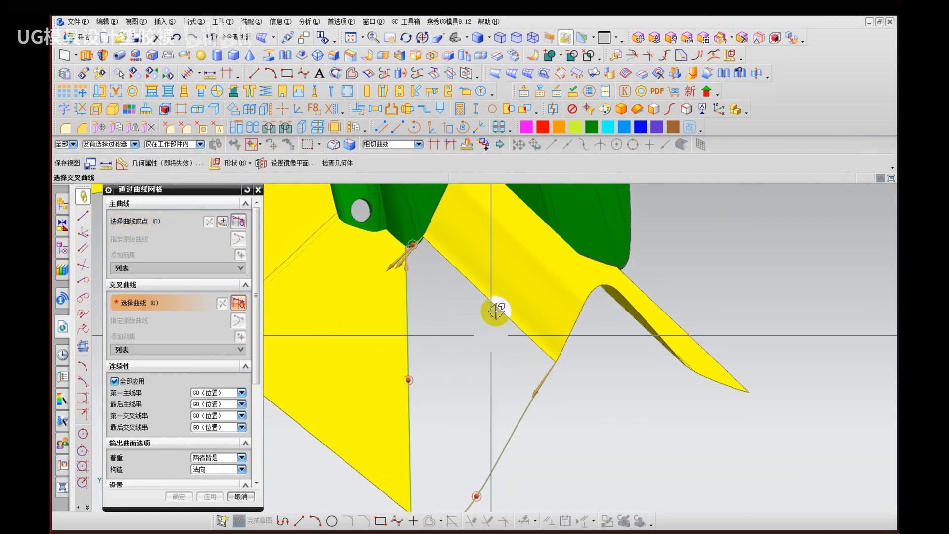
Step: Try the facing edges of the large and corrugated yellow sheets as the mesh's cross strings, and cancel the mesh
{"action": "left_click", "coordinate": [496, 311]}
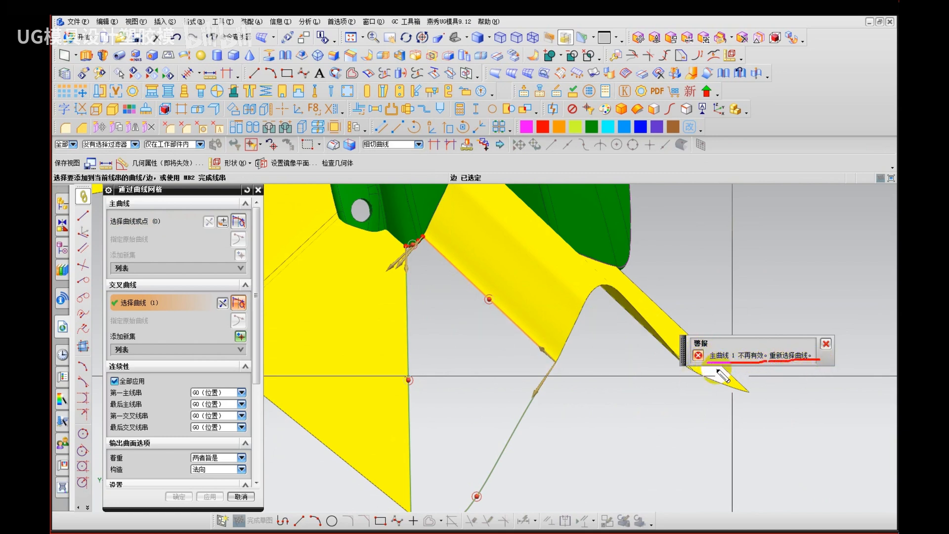
{"action": "left_click_drag", "start_coordinate": [716, 371], "coordinate": [820, 370]}
{"action": "key", "text": "Escape"}
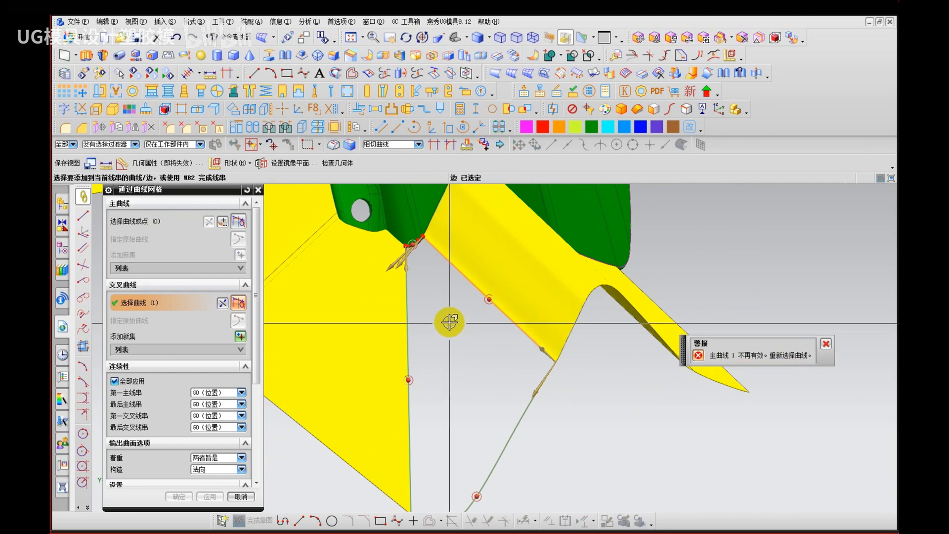
{"action": "scroll", "coordinate": [415, 234], "scroll_direction": "up", "scroll_amount": 5}
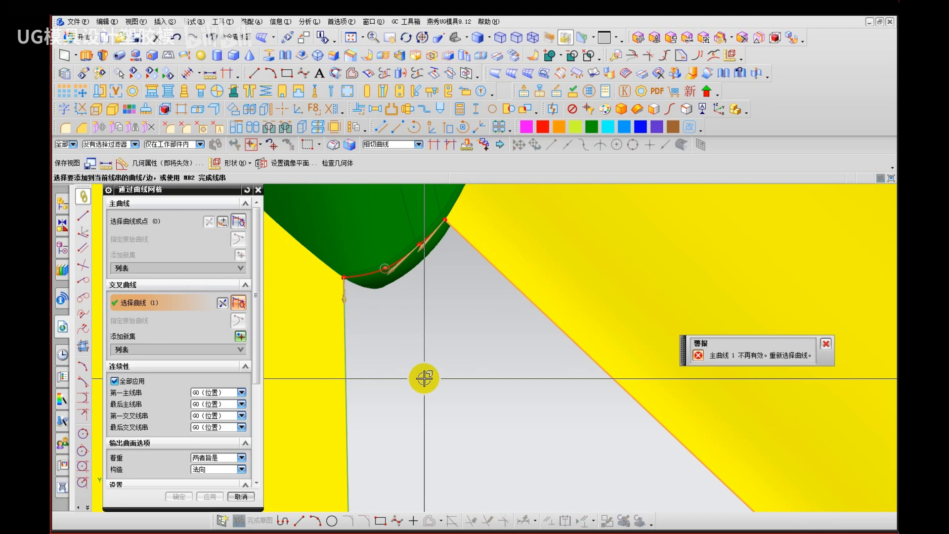
{"action": "key", "text": "Escape"}
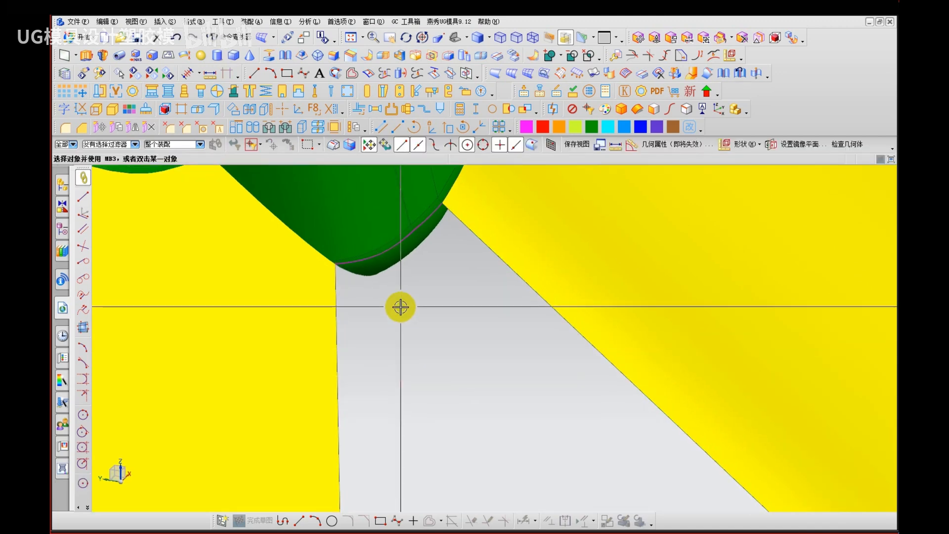
{"action": "scroll", "coordinate": [400, 307], "scroll_direction": "down", "scroll_amount": 5}
{"action": "scroll", "coordinate": [400, 307], "scroll_direction": "down", "scroll_amount": 2}
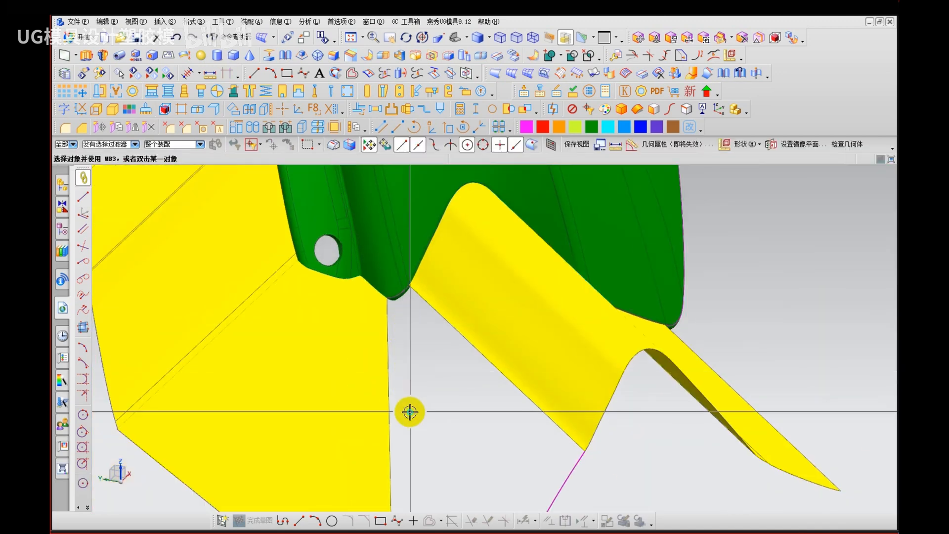
Step: Try a Through Curve Mesh with the facing yellow sheet edges as primary strings and the bridge curve and two tip curves as cross strings
{"action": "middle_click_drag", "start_coordinate": [406, 410], "coordinate": [398, 358], "text": "shift"}
{"action": "scroll", "coordinate": [397, 358], "scroll_direction": "down", "scroll_amount": 1}
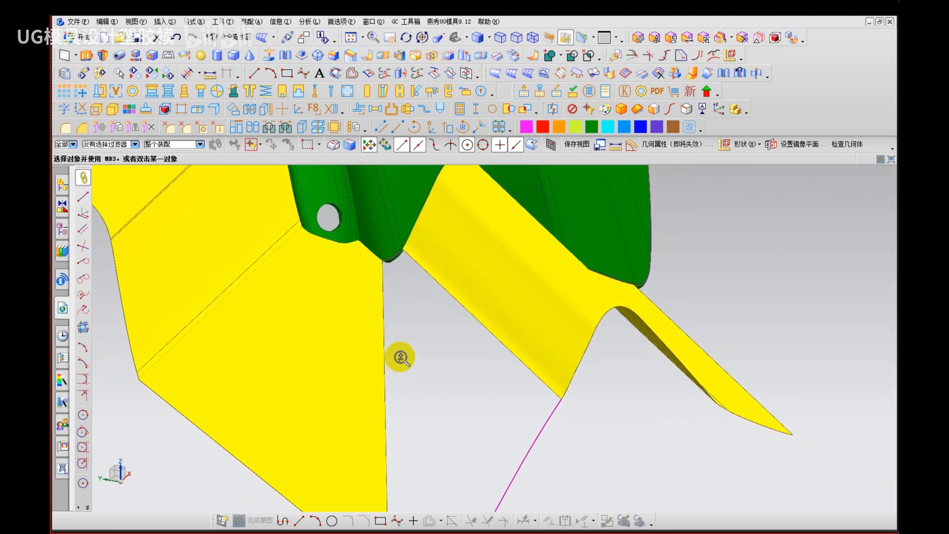
{"action": "key", "text": "F4"}
{"action": "scroll", "coordinate": [456, 341], "scroll_direction": "down", "scroll_amount": 1}
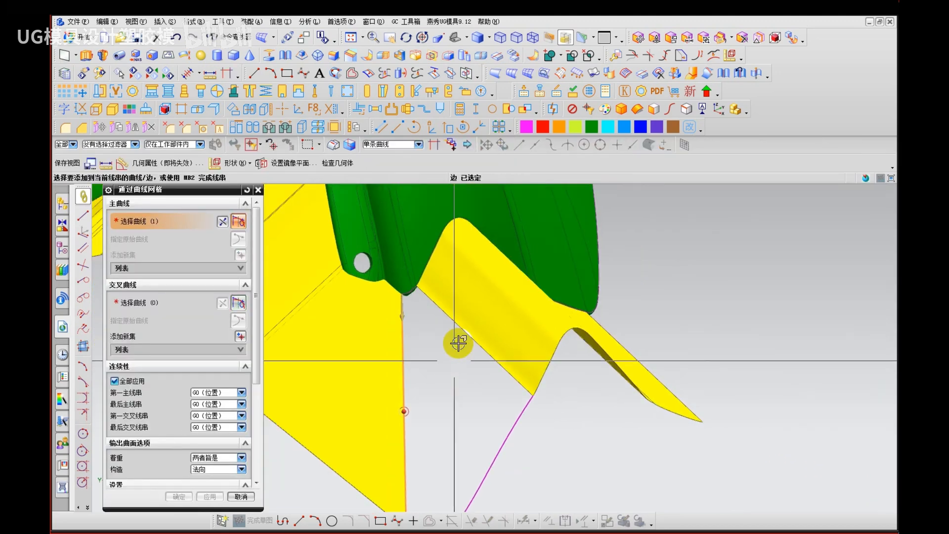
{"action": "left_click", "coordinate": [459, 330]}
{"action": "middle_click", "coordinate": [477, 411]}
{"action": "middle_click", "coordinate": [494, 425]}
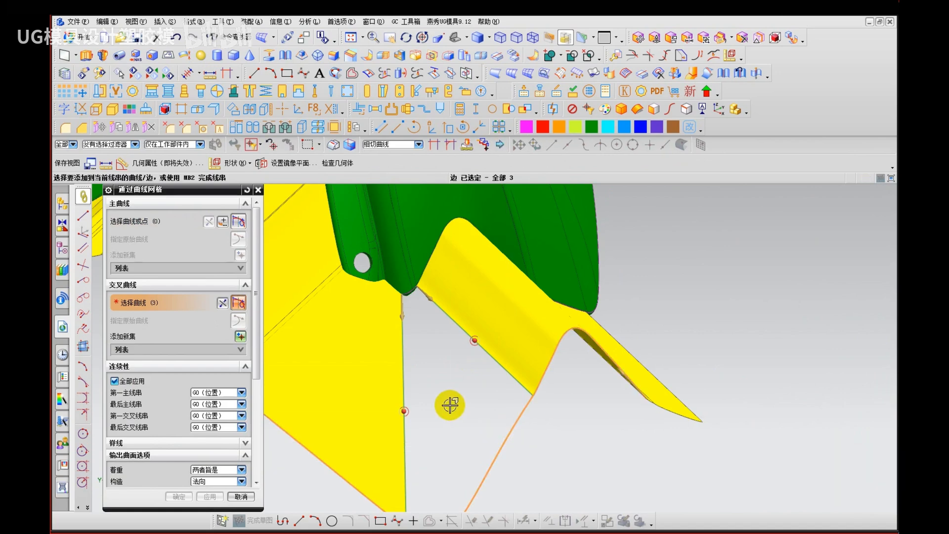
{"action": "scroll", "coordinate": [396, 258], "scroll_direction": "up", "scroll_amount": 5}
{"action": "left_click", "coordinate": [365, 322]}
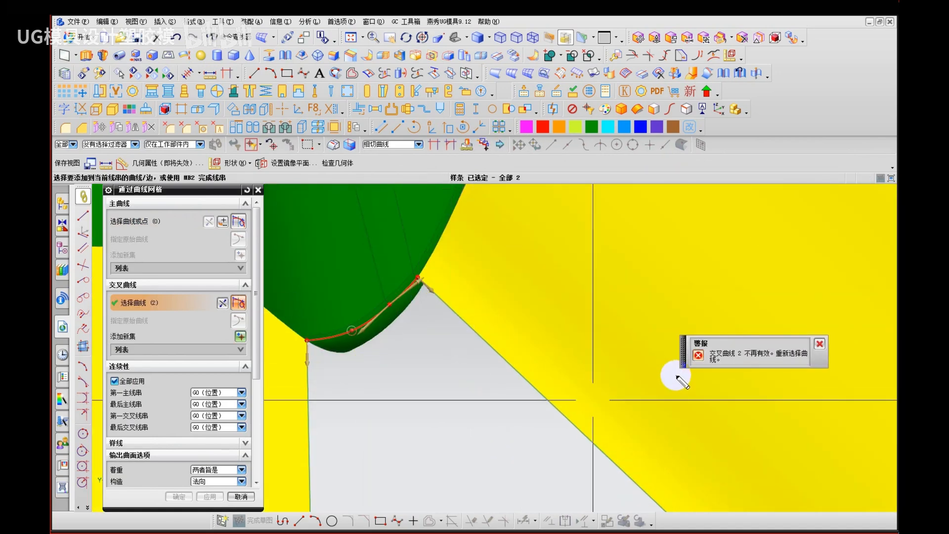
{"action": "left_click_drag", "start_coordinate": [684, 376], "coordinate": [827, 371]}
{"action": "mouse_move", "coordinate": [445, 286]}
{"action": "left_mouse_down"}
{"action": "mouse_move", "coordinate": [292, 347]}
{"action": "mouse_move", "coordinate": [444, 278]}
{"action": "left_mouse_up"}
{"action": "key", "text": "Escape"}
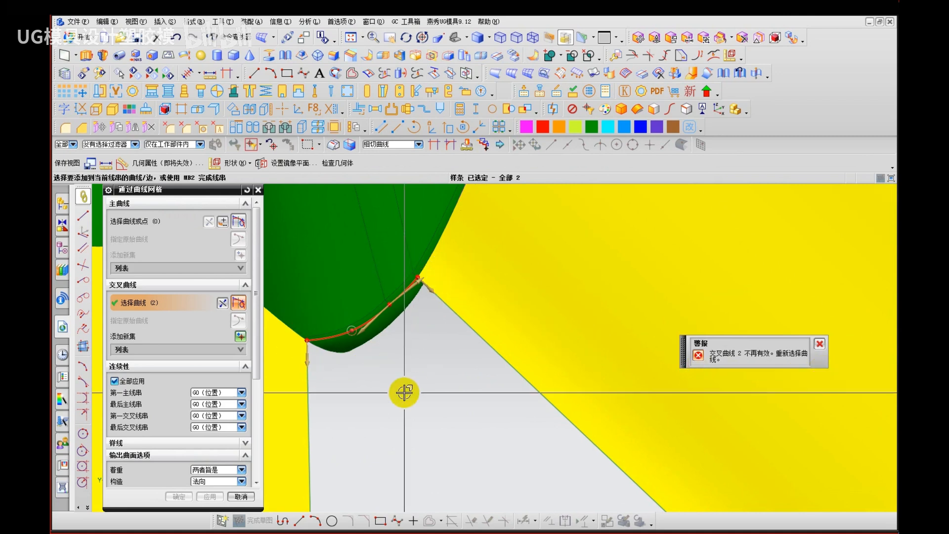
{"action": "left_click_drag", "start_coordinate": [384, 319], "coordinate": [312, 352]}
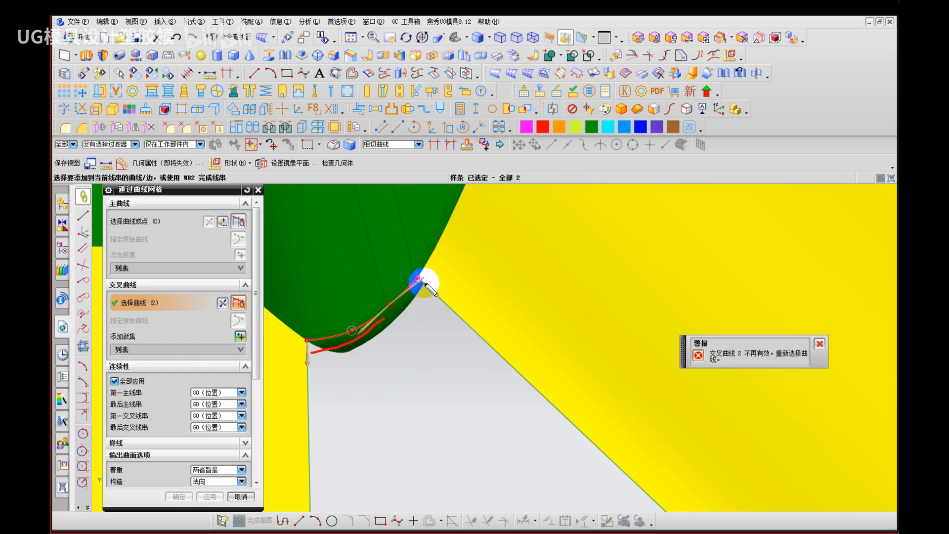
{"action": "left_click_drag", "start_coordinate": [440, 240], "coordinate": [398, 308]}
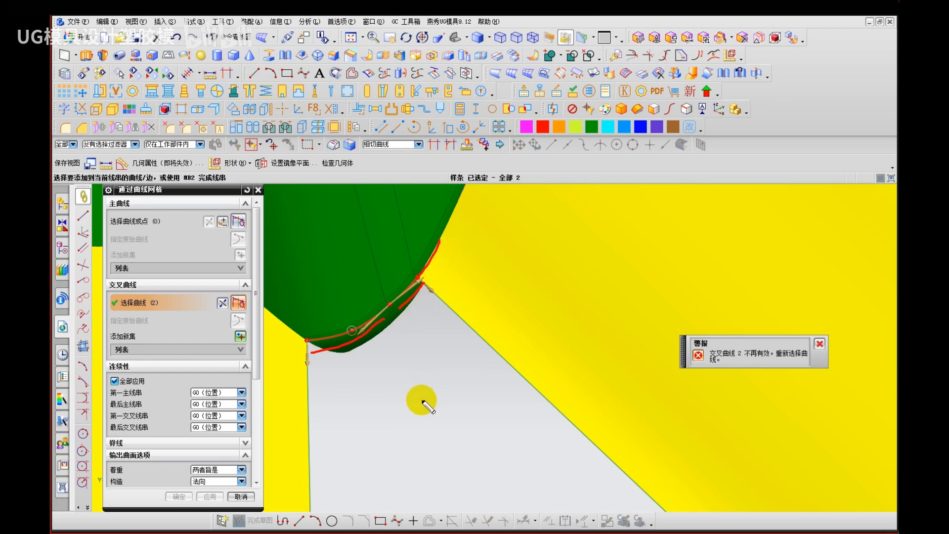
{"action": "key", "text": "Escape"}
{"action": "left_click_drag", "start_coordinate": [300, 345], "coordinate": [436, 286]}
{"action": "left_click_drag", "start_coordinate": [517, 273], "coordinate": [512, 336]}
{"action": "left_click_drag", "start_coordinate": [520, 298], "coordinate": [566, 295]}
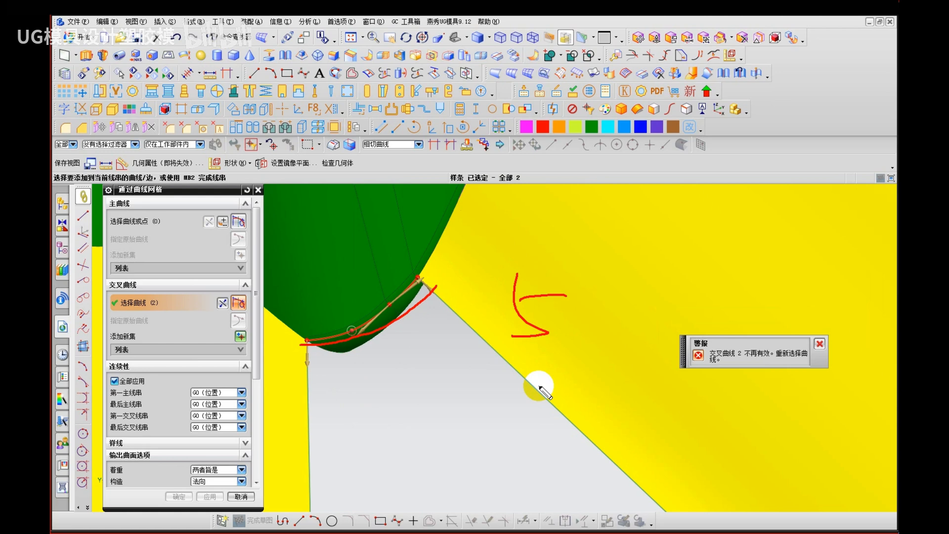
{"action": "key", "text": "Escape"}
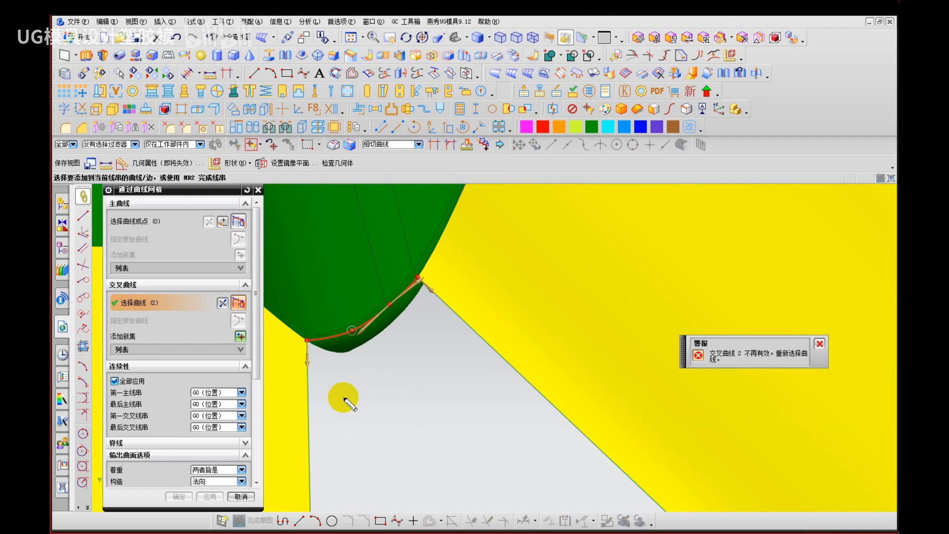
{"action": "mouse_move", "coordinate": [355, 375]}
{"action": "left_mouse_down"}
{"action": "mouse_move", "coordinate": [354, 402]}
{"action": "mouse_move", "coordinate": [406, 407]}
{"action": "left_mouse_up"}
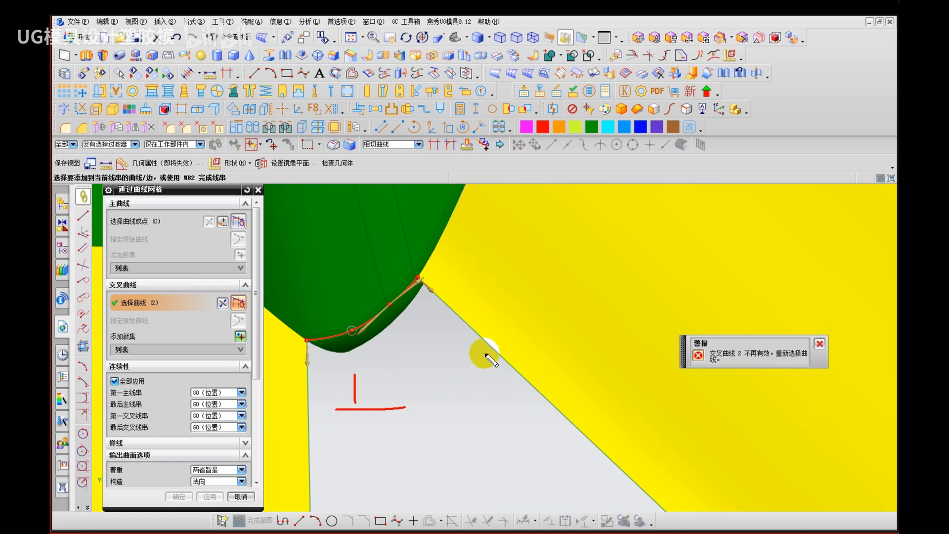
{"action": "scroll", "coordinate": [339, 341], "scroll_direction": "up", "scroll_amount": 3}
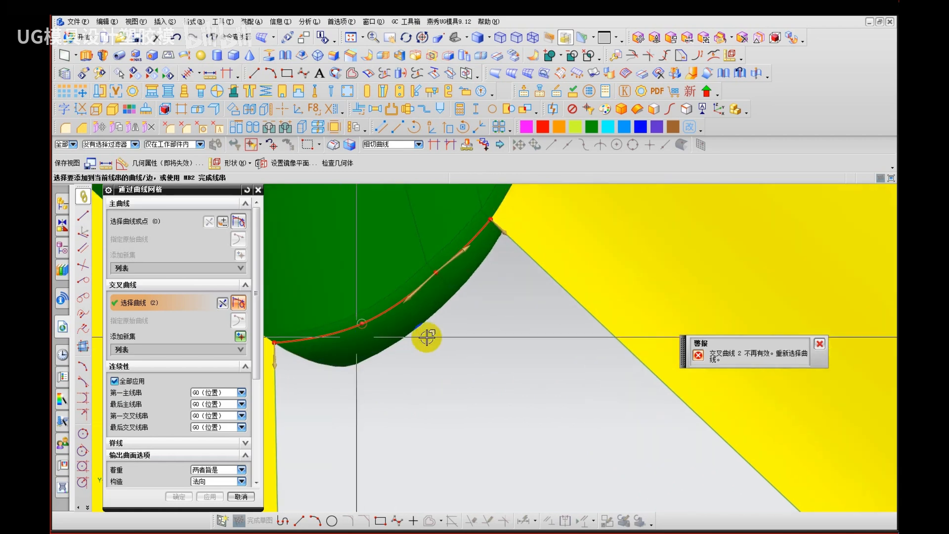
{"action": "mouse_move", "coordinate": [436, 297]}
{"action": "left_mouse_down"}
{"action": "mouse_move", "coordinate": [381, 374]}
{"action": "mouse_move", "coordinate": [403, 392]}
{"action": "left_mouse_up"}
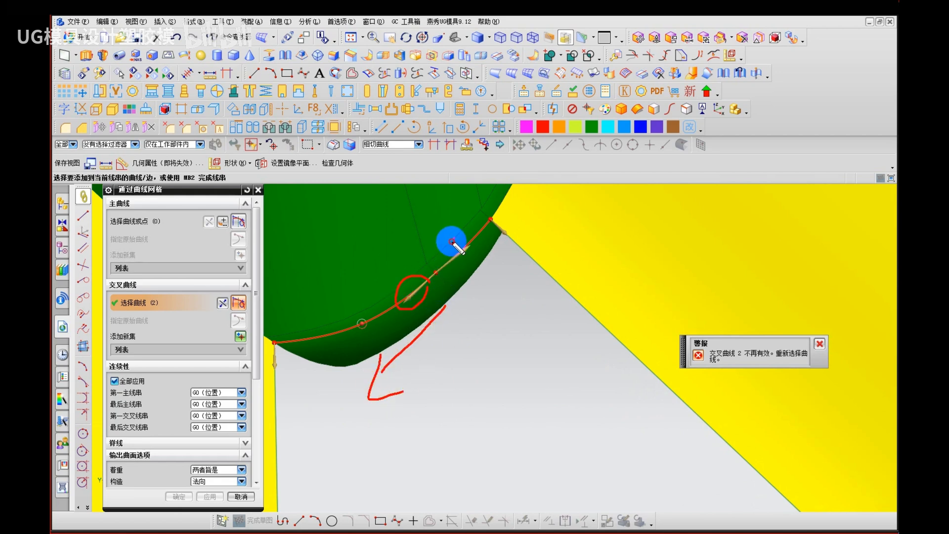
{"action": "left_click_drag", "start_coordinate": [453, 243], "coordinate": [458, 231]}
{"action": "left_click_drag", "start_coordinate": [460, 298], "coordinate": [465, 295]}
{"action": "left_click_drag", "start_coordinate": [516, 253], "coordinate": [507, 279]}
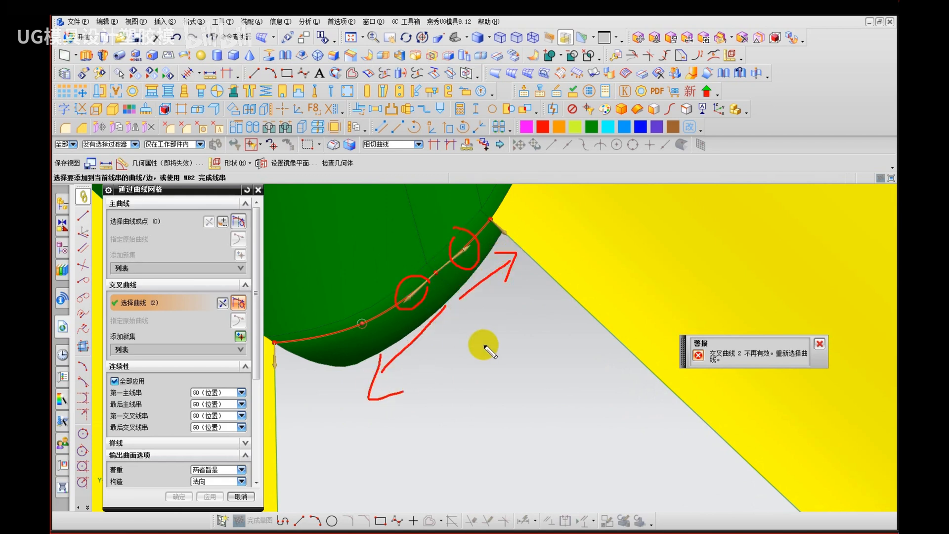
{"action": "left_click_drag", "start_coordinate": [457, 379], "coordinate": [502, 400]}
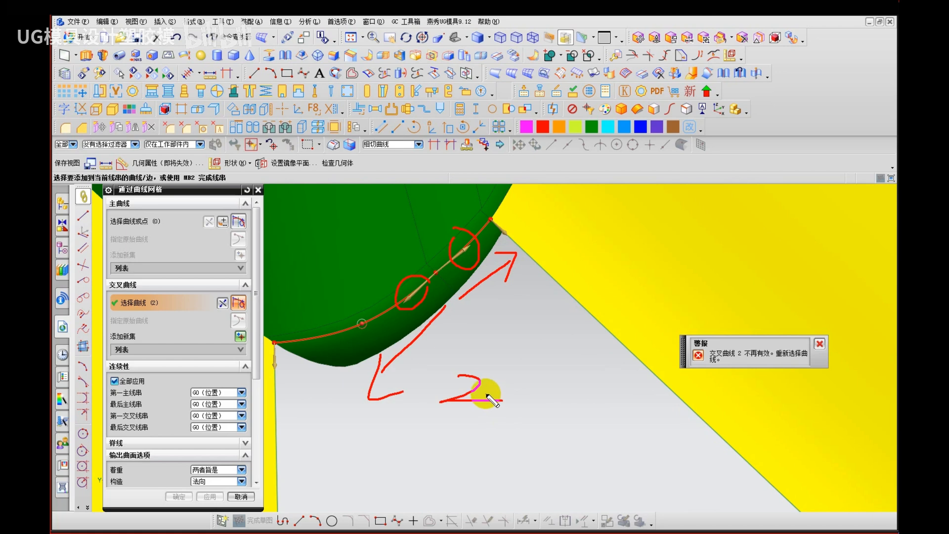
{"action": "key", "text": "Escape"}
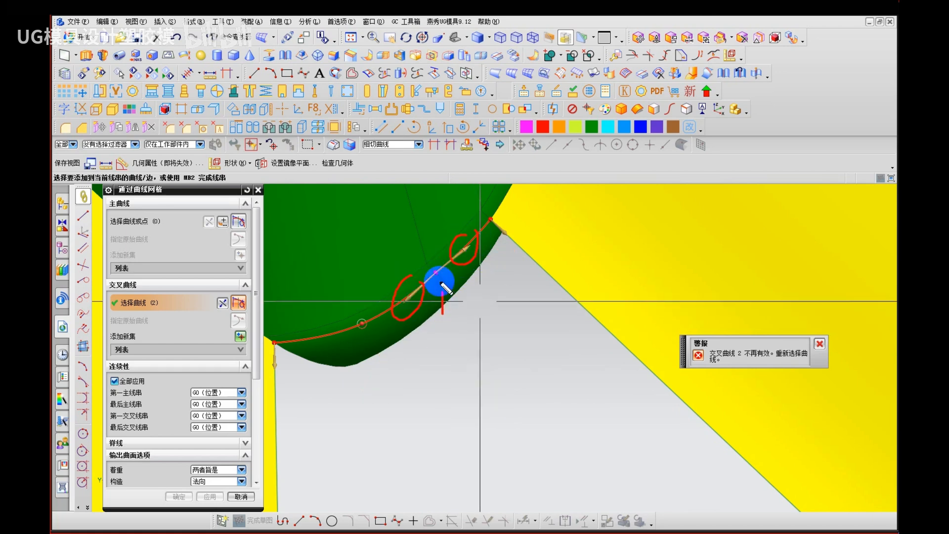
Step: Inspect the junction of the two tip curves and their end points at the yellow sheets' corners, and cancel the mesh
{"action": "scroll", "coordinate": [440, 278], "scroll_direction": "up", "scroll_amount": 5}
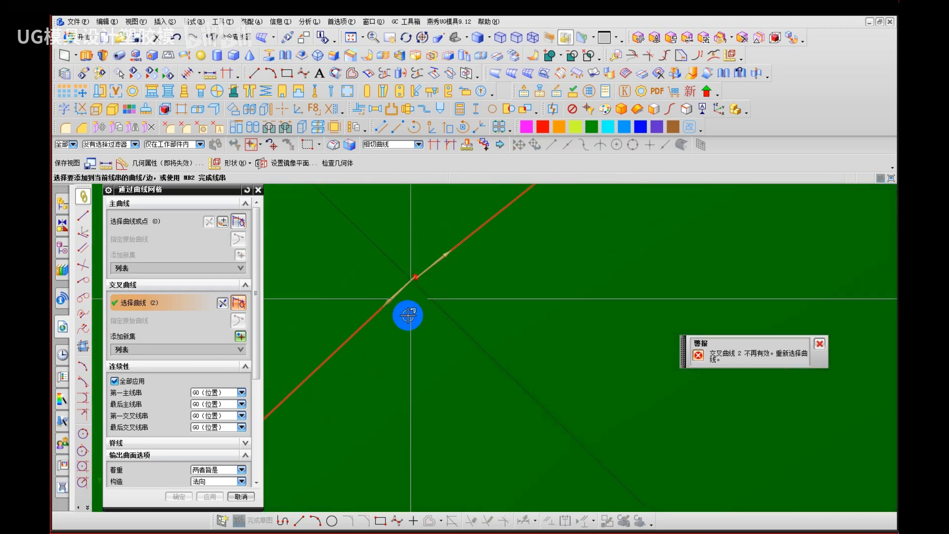
{"action": "scroll", "coordinate": [426, 258], "scroll_direction": "up", "scroll_amount": 6}
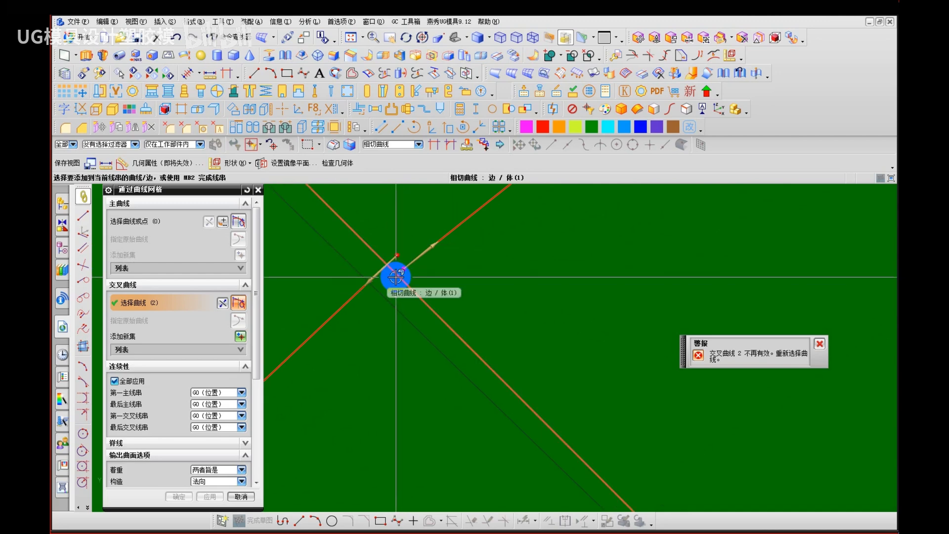
{"action": "key", "text": "ctrl+f"}
{"action": "middle_click_drag", "start_coordinate": [395, 277], "coordinate": [509, 349]}
{"action": "scroll", "coordinate": [626, 437], "scroll_direction": "up", "scroll_amount": 10}
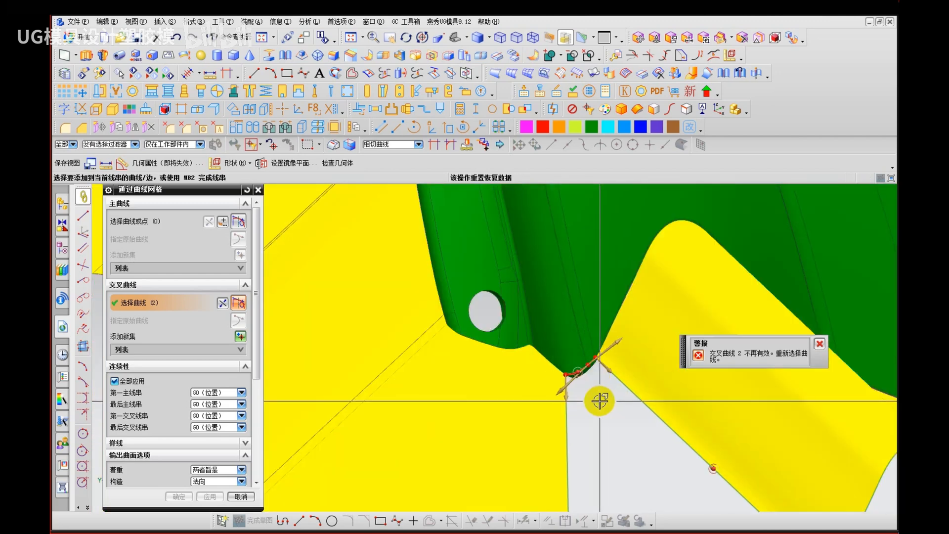
{"action": "scroll", "coordinate": [450, 299], "scroll_direction": "up", "scroll_amount": 8}
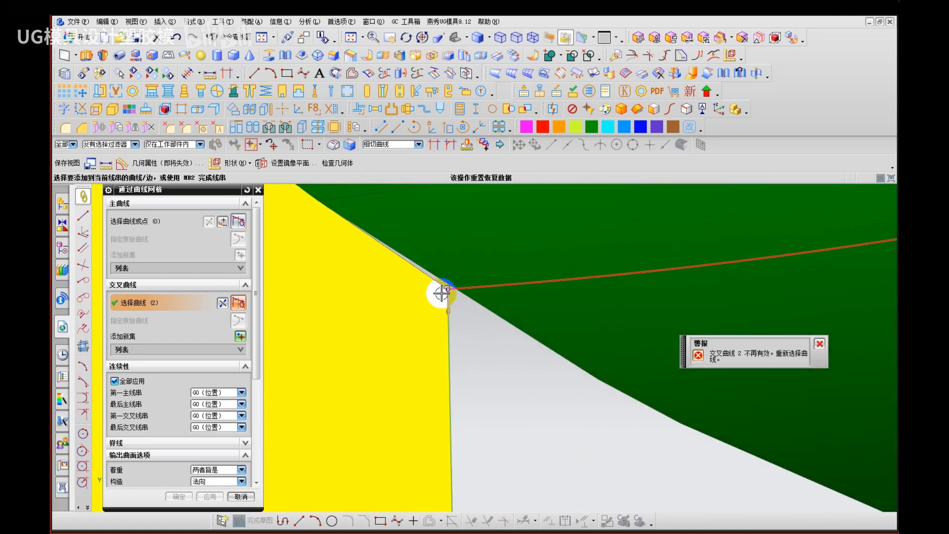
{"action": "scroll", "coordinate": [456, 295], "scroll_direction": "down", "scroll_amount": 8}
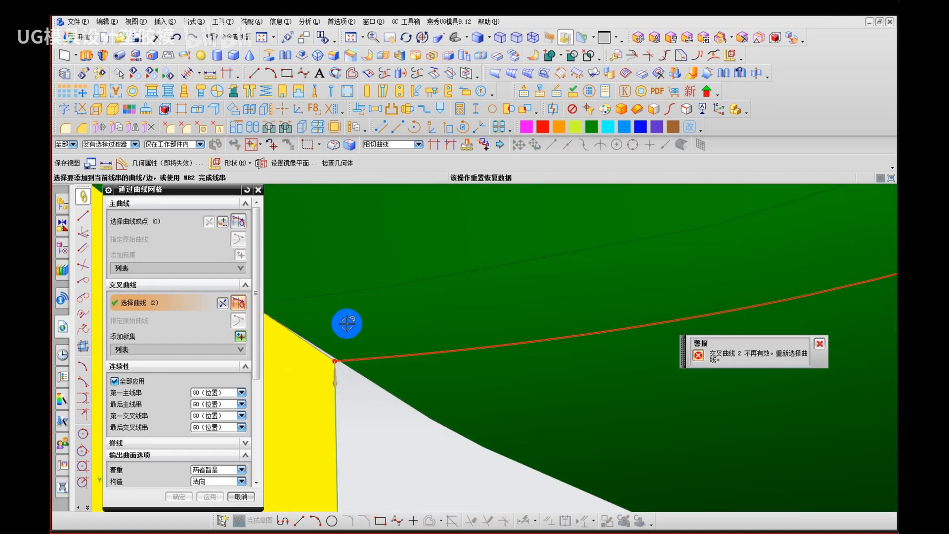
{"action": "middle_click_drag", "start_coordinate": [352, 397], "coordinate": [499, 328]}
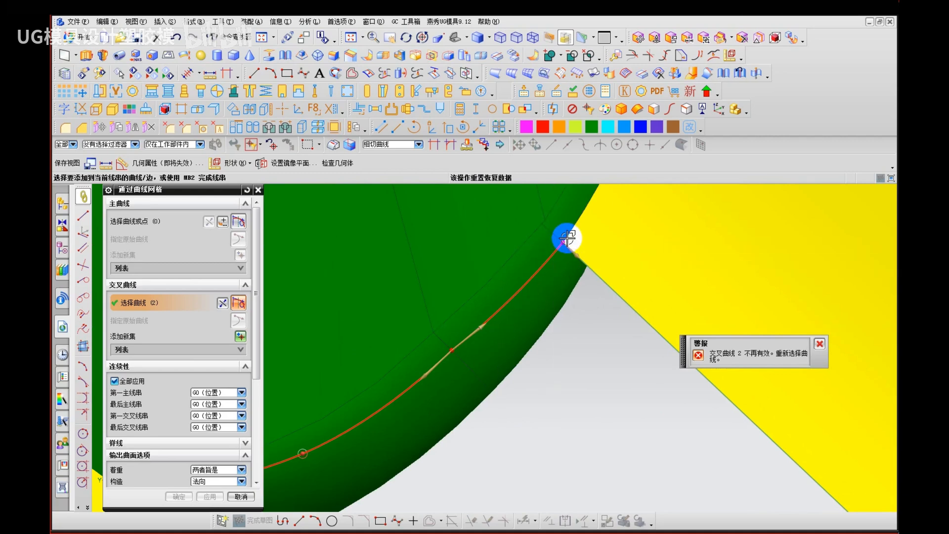
{"action": "middle_click_drag", "start_coordinate": [567, 238], "coordinate": [499, 360]}
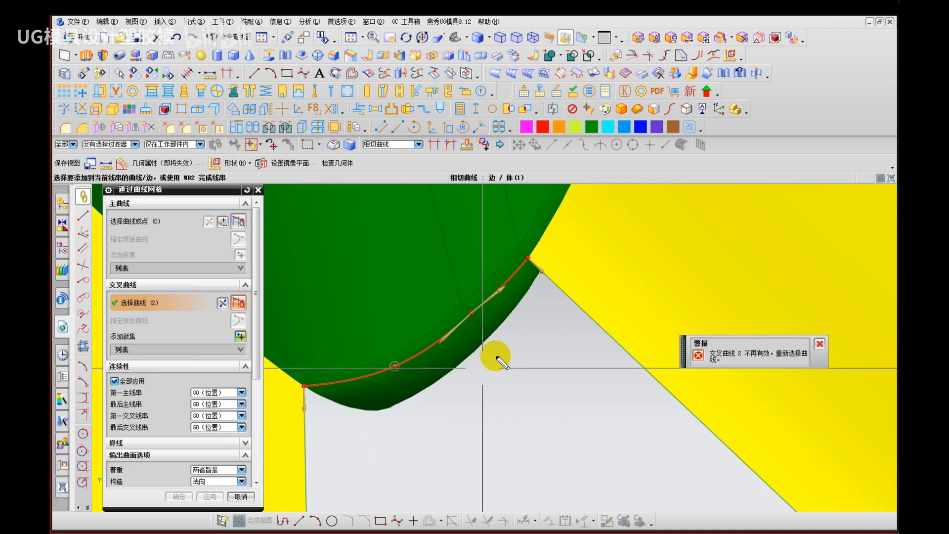
{"action": "key", "text": "Escape"}
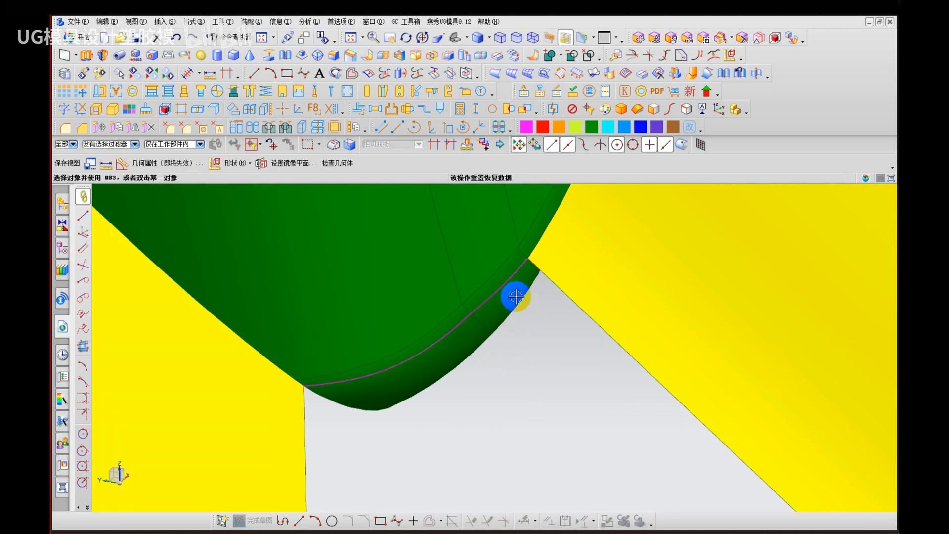
Step: Recolor the short tip curve next to the corrugated sheet yellow and hide it
{"action": "left_click", "coordinate": [507, 279]}
{"action": "left_click", "coordinate": [519, 312]}
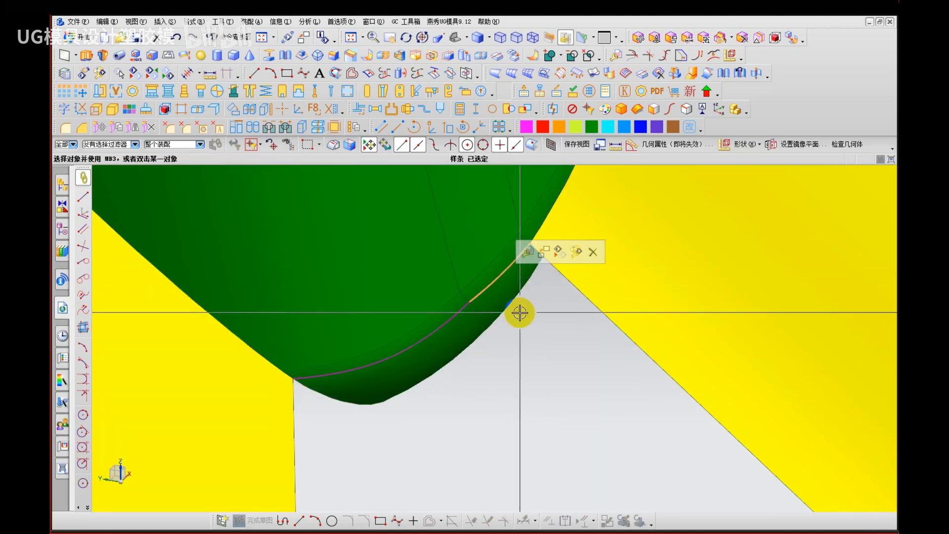
{"action": "key", "text": "ctrl+j"}
{"action": "left_click", "coordinate": [228, 239]}
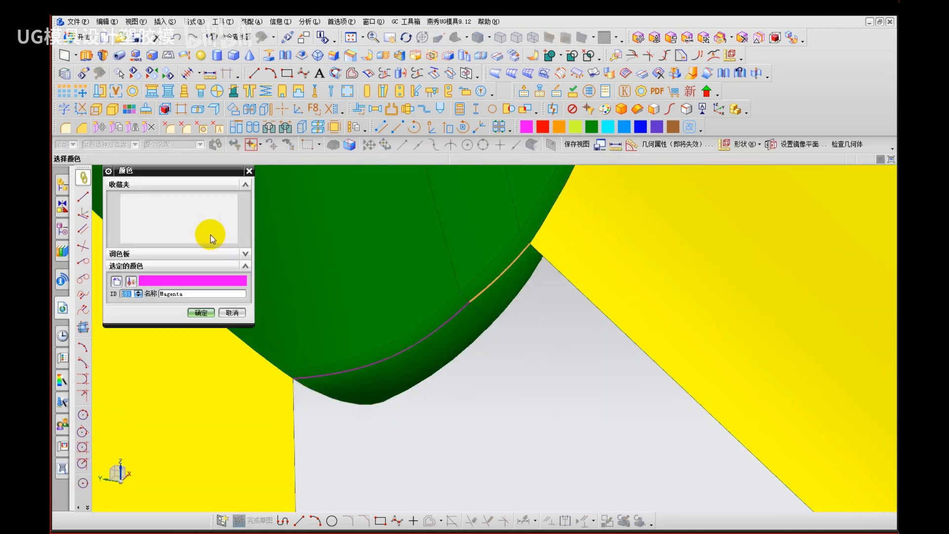
{"action": "left_click", "coordinate": [164, 200]}
{"action": "middle_click", "coordinate": [350, 364]}
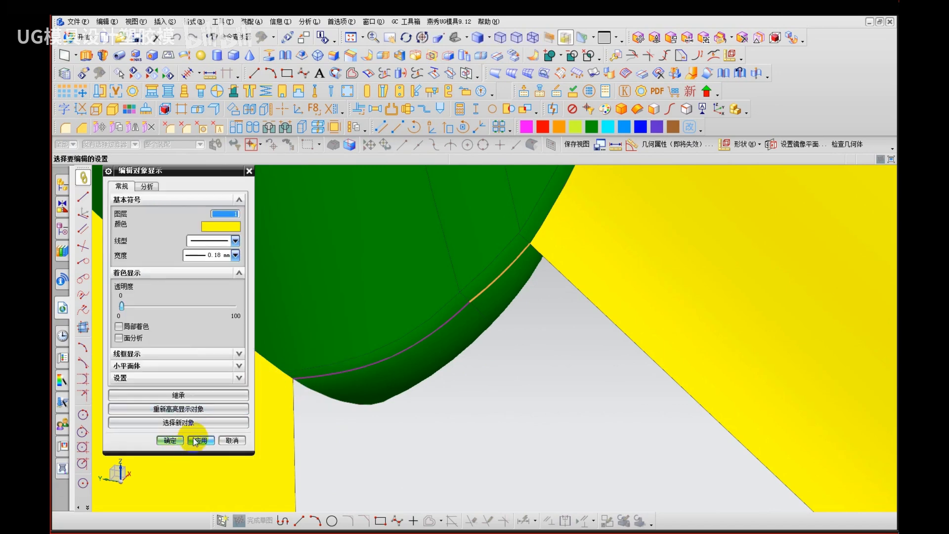
{"action": "left_click", "coordinate": [180, 443]}
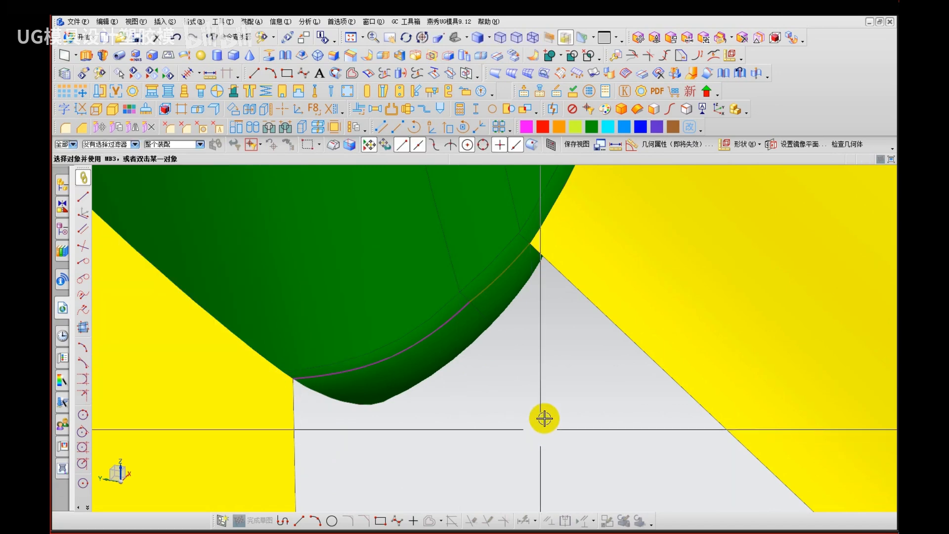
{"action": "left_click", "coordinate": [508, 271]}
{"action": "key", "text": "ctrl+b"}
Step: Create a bridge curve from the free end of the remaining tip curve to the corrugated sheet's edge along the green part
{"action": "scroll", "coordinate": [483, 286], "scroll_direction": "up", "scroll_amount": 3}
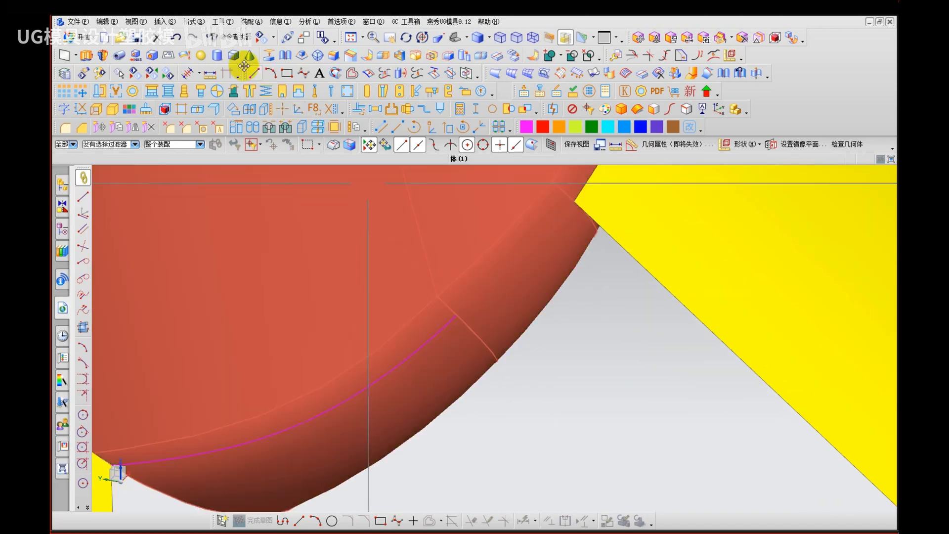
{"action": "left_click", "coordinate": [170, 22]}
{"action": "mouse_move", "coordinate": [204, 159]}
{"action": "mouse_move", "coordinate": [221, 140]}
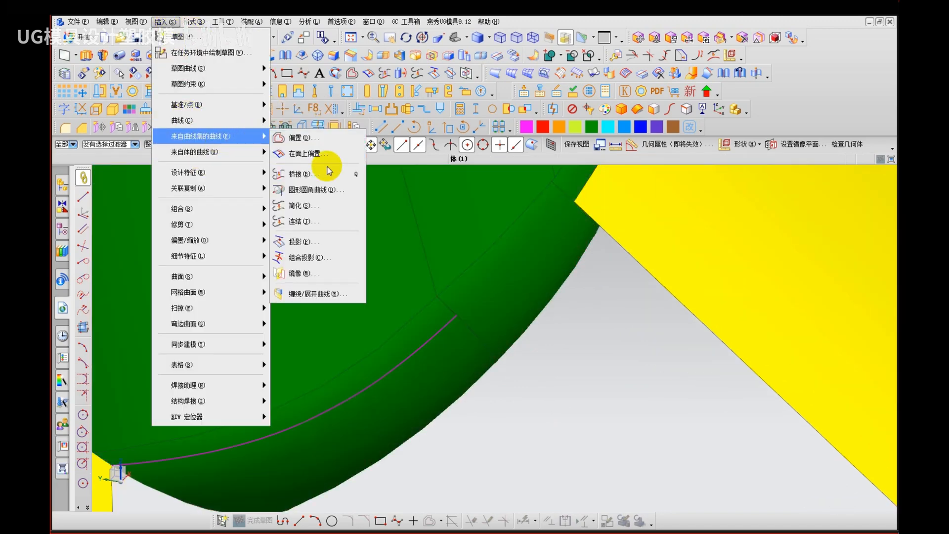
{"action": "left_click", "coordinate": [307, 174]}
{"action": "left_click", "coordinate": [460, 333]}
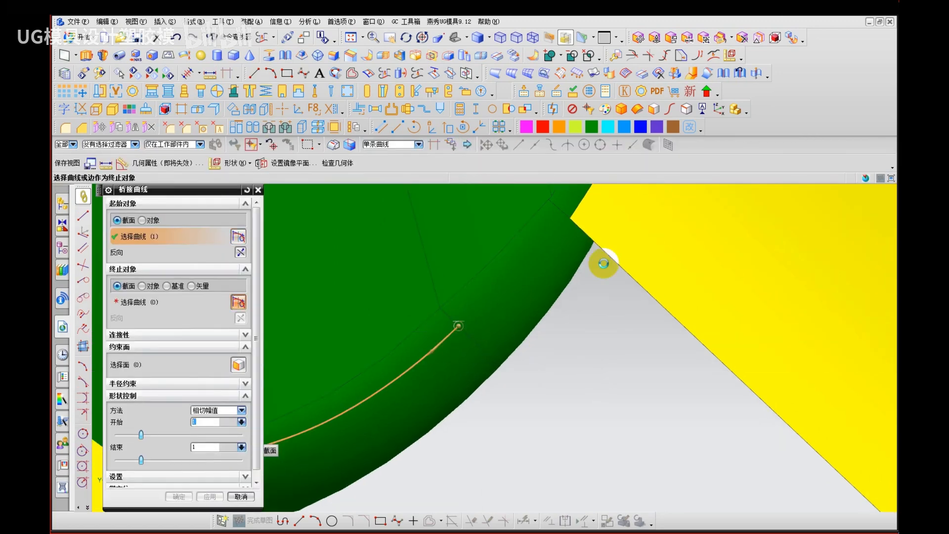
{"action": "left_click", "coordinate": [580, 204]}
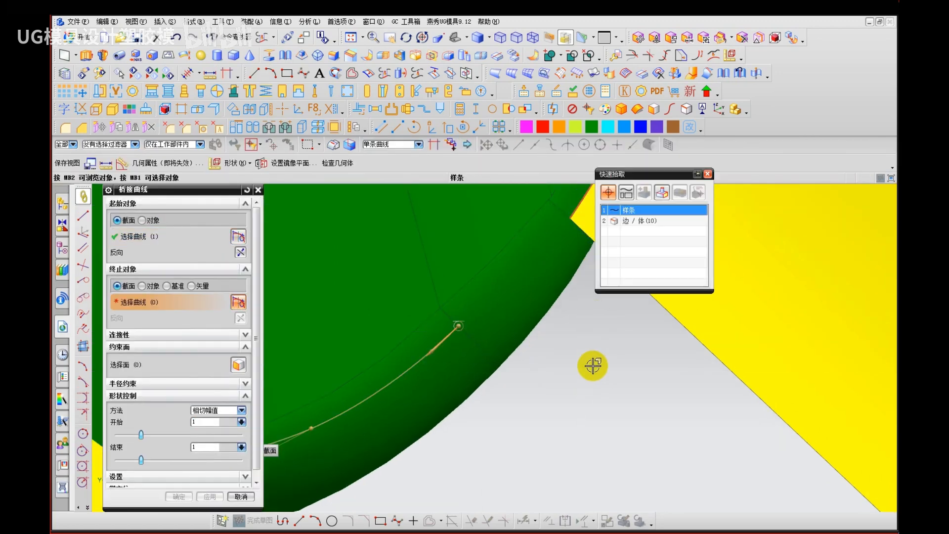
{"action": "left_click", "coordinate": [621, 218]}
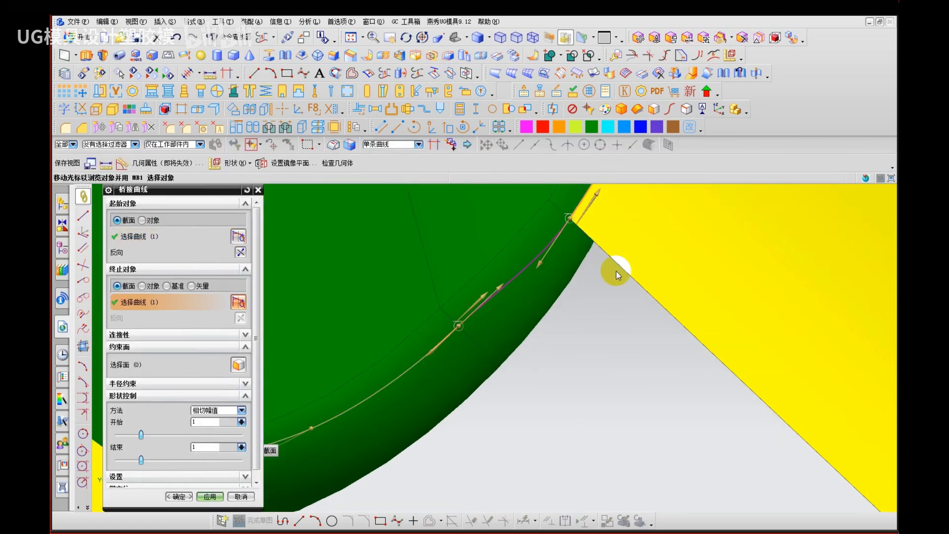
{"action": "middle_click", "coordinate": [588, 372]}
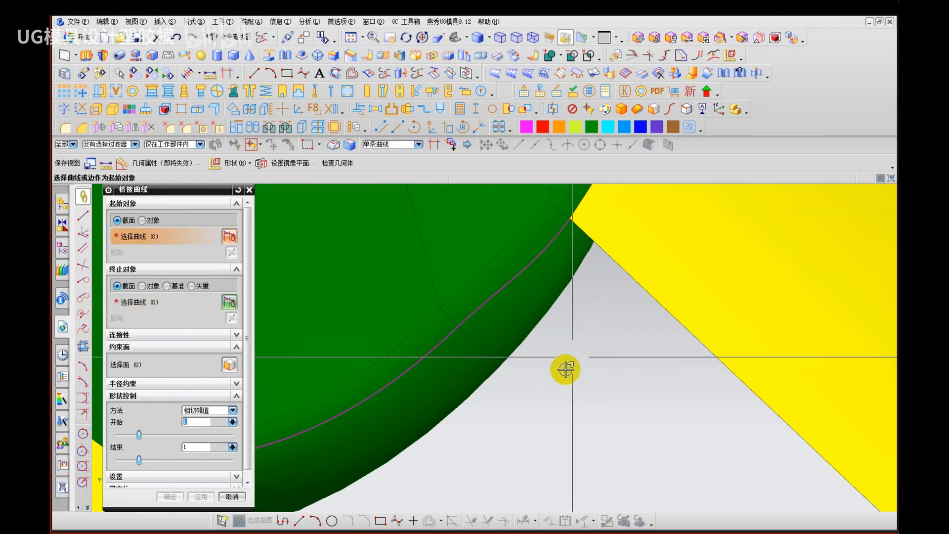
{"action": "middle_click", "coordinate": [558, 383]}
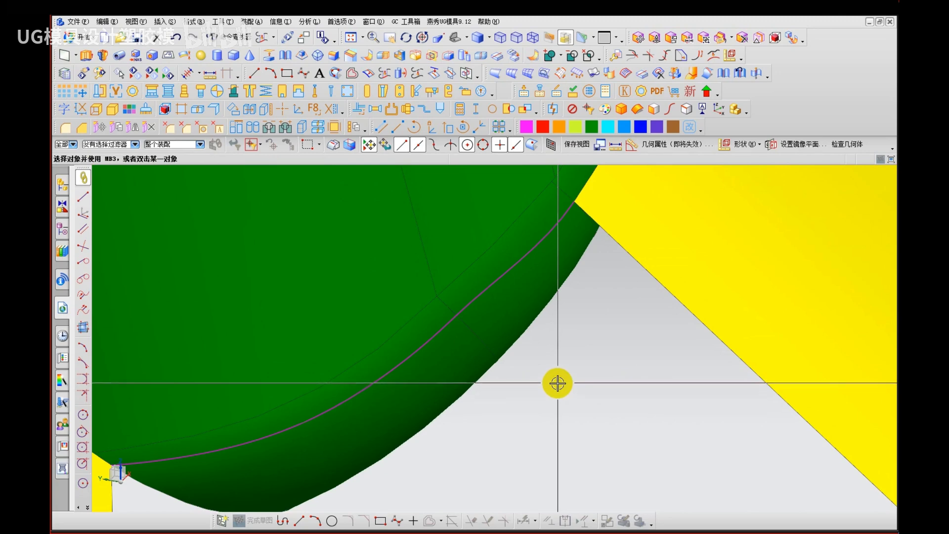
{"action": "scroll", "coordinate": [525, 281], "scroll_direction": "up", "scroll_amount": 4}
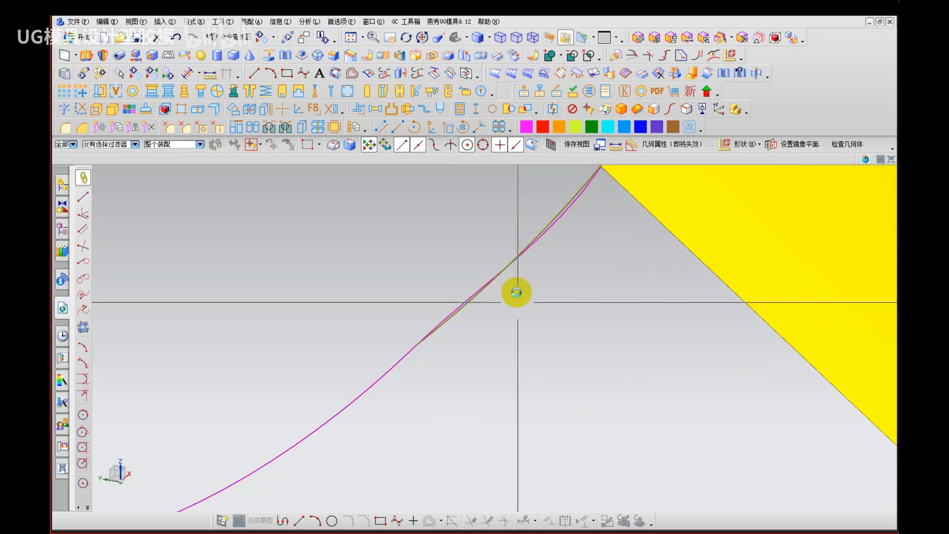
Step: Measure the minimum distance between the new bridge curve and the sheet edge curve it replaces near the tip
{"action": "mouse_move", "coordinate": [516, 292]}
{"action": "middle_mouse_down"}
{"action": "mouse_move", "coordinate": [555, 212]}
{"action": "mouse_move", "coordinate": [577, 222]}
{"action": "mouse_move", "coordinate": [508, 311]}
{"action": "mouse_move", "coordinate": [525, 281]}
{"action": "middle_mouse_up"}
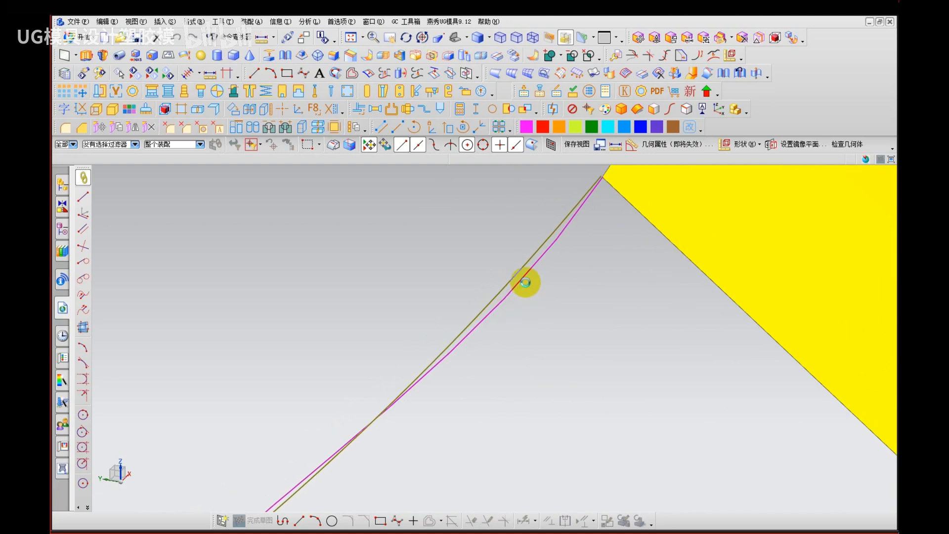
{"action": "key", "text": "ctrl+shift+d"}
{"action": "left_click", "coordinate": [516, 272]}
{"action": "left_click", "coordinate": [516, 272]}
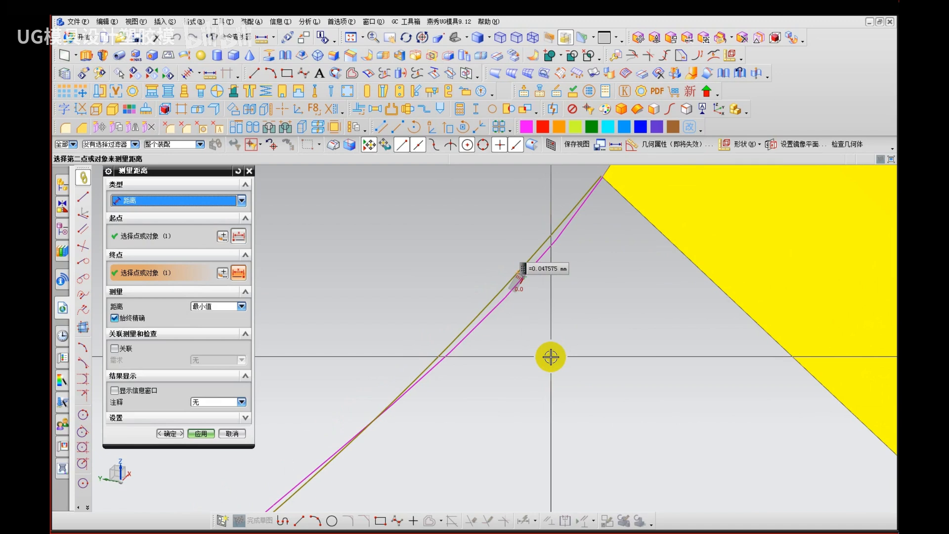
{"action": "key", "text": "Escape"}
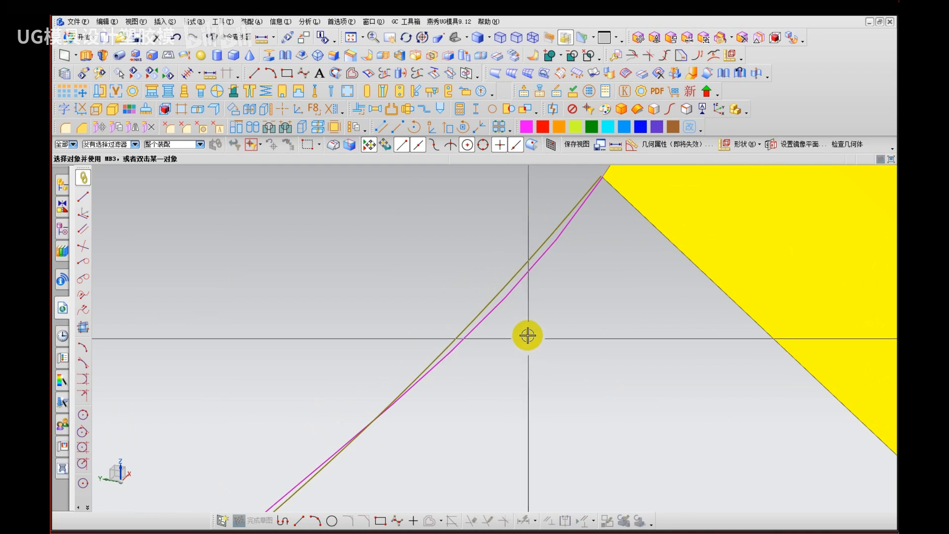
Step: Examine how closely the magenta bridge curve follows the original tip curve up to the corrugated yellow sheet's corner
{"action": "scroll", "coordinate": [527, 330], "scroll_direction": "down", "scroll_amount": 2}
{"action": "middle_click_drag", "start_coordinate": [525, 373], "coordinate": [560, 283], "text": "shift"}
{"action": "scroll", "coordinate": [477, 269], "scroll_direction": "down", "scroll_amount": 2}
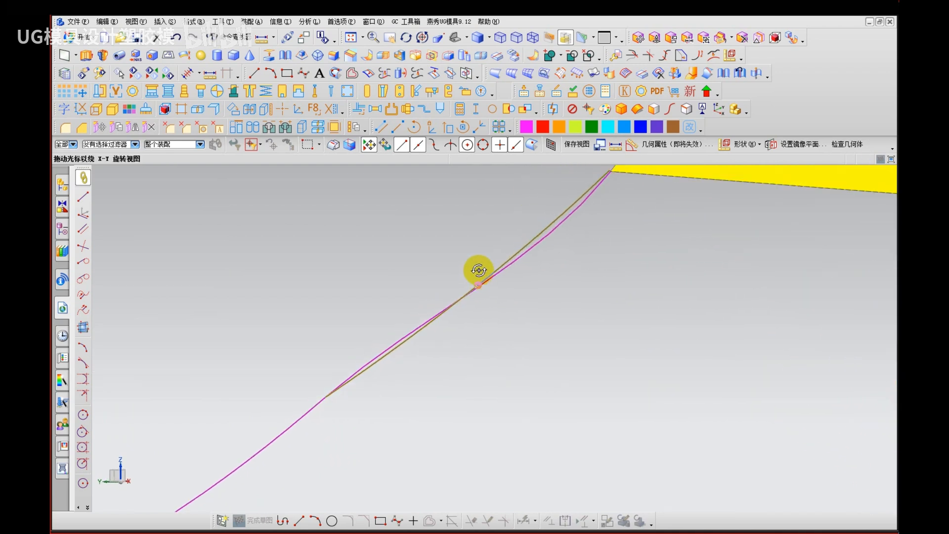
{"action": "scroll", "coordinate": [477, 282], "scroll_direction": "up", "scroll_amount": 2}
{"action": "scroll", "coordinate": [485, 270], "scroll_direction": "down", "scroll_amount": 1}
{"action": "middle_click_drag", "start_coordinate": [485, 270], "coordinate": [483, 273]}
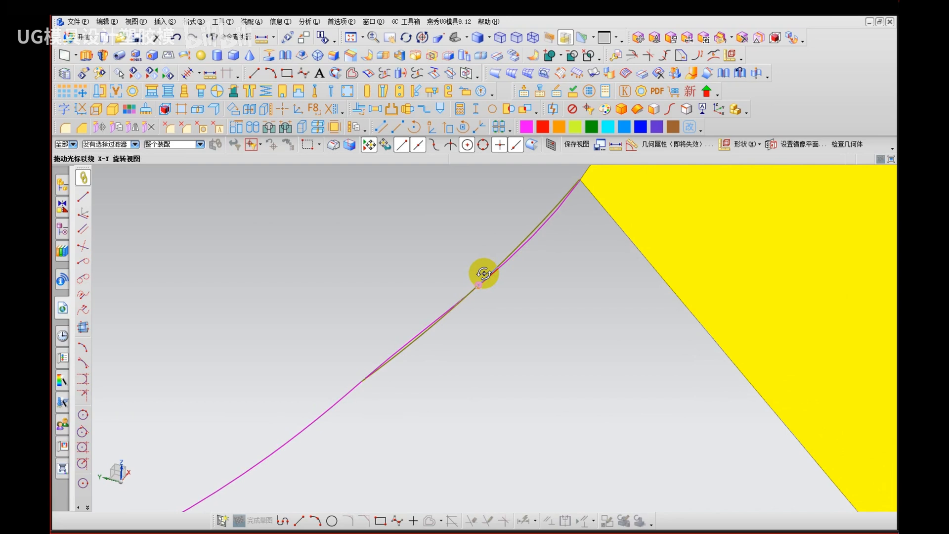
{"action": "middle_click_drag", "start_coordinate": [483, 274], "coordinate": [487, 267]}
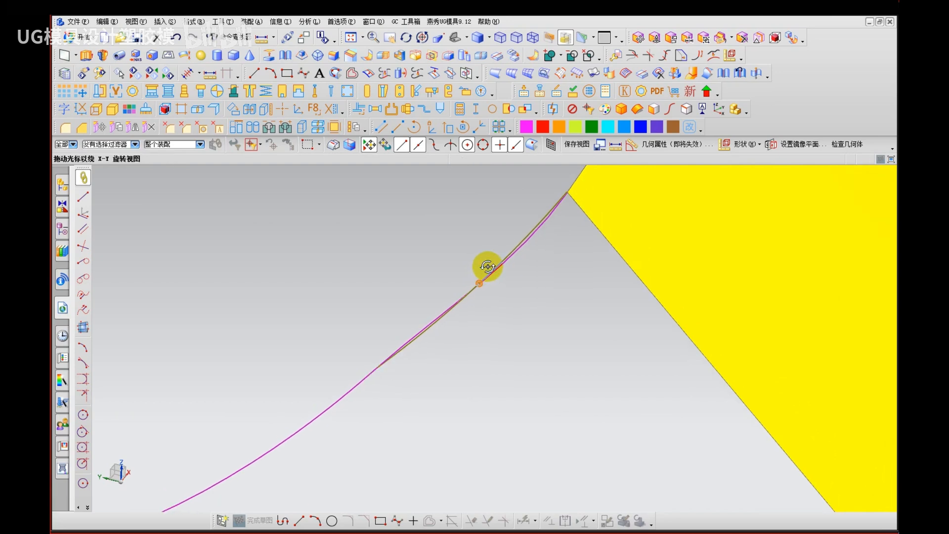
{"action": "scroll", "coordinate": [490, 291], "scroll_direction": "down", "scroll_amount": 8}
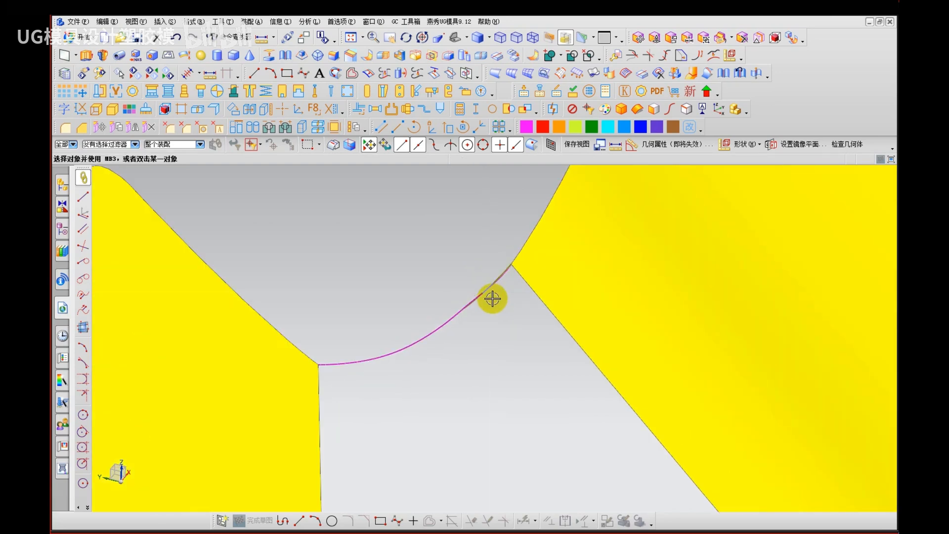
Step: Show the green part again above the yellow parting sheets
{"action": "right_click_drag", "start_coordinate": [460, 280], "coordinate": [430, 281]}
{"action": "scroll", "coordinate": [510, 406], "scroll_direction": "down", "scroll_amount": 6}
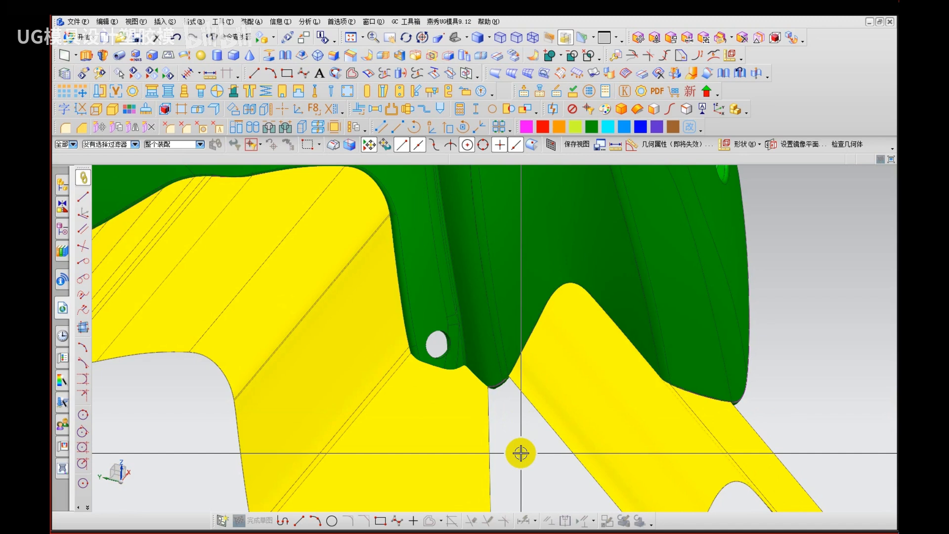
{"action": "scroll", "coordinate": [521, 452], "scroll_direction": "down", "scroll_amount": 2}
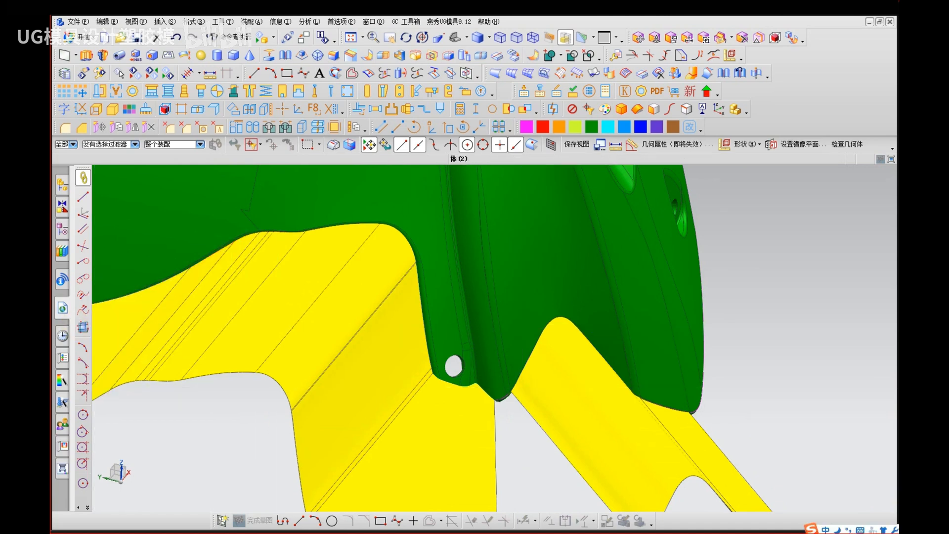
{"action": "type", "text": "ian"}
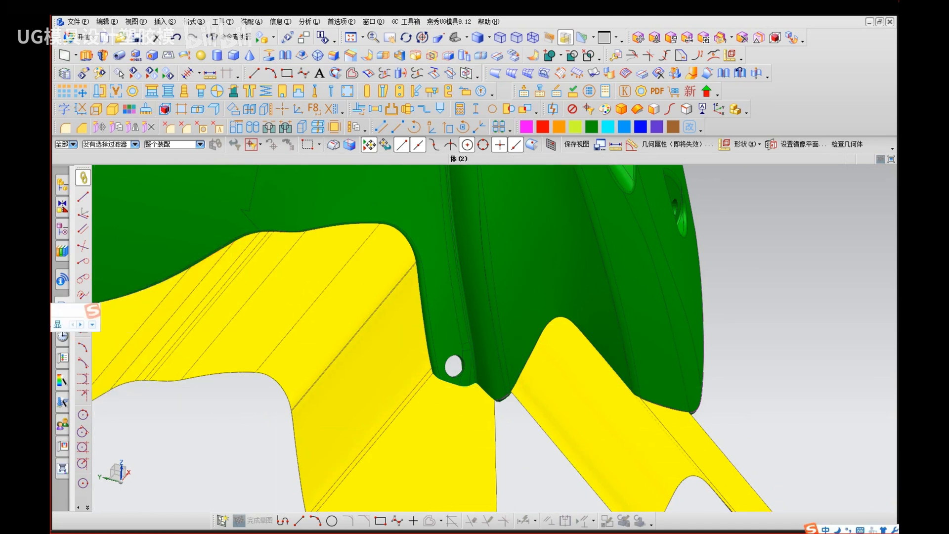
{"action": "type", "text": "shi"}
{"action": "key", "text": "space"}
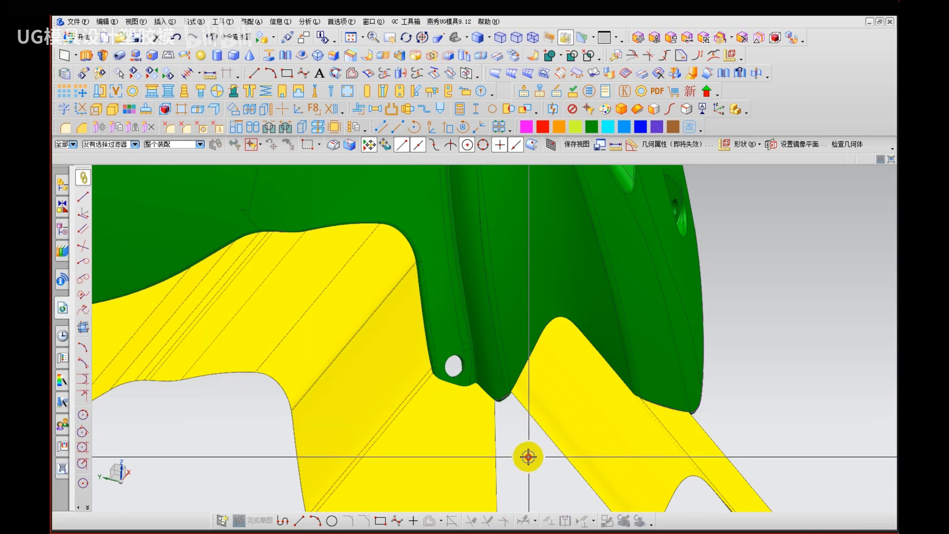
Step: Create a Through Curve Mesh with the facing yellow sheet edges as primary strings and the lower bridge and tangent tip curves as cross strings
{"action": "scroll", "coordinate": [511, 410], "scroll_direction": "up", "scroll_amount": 5}
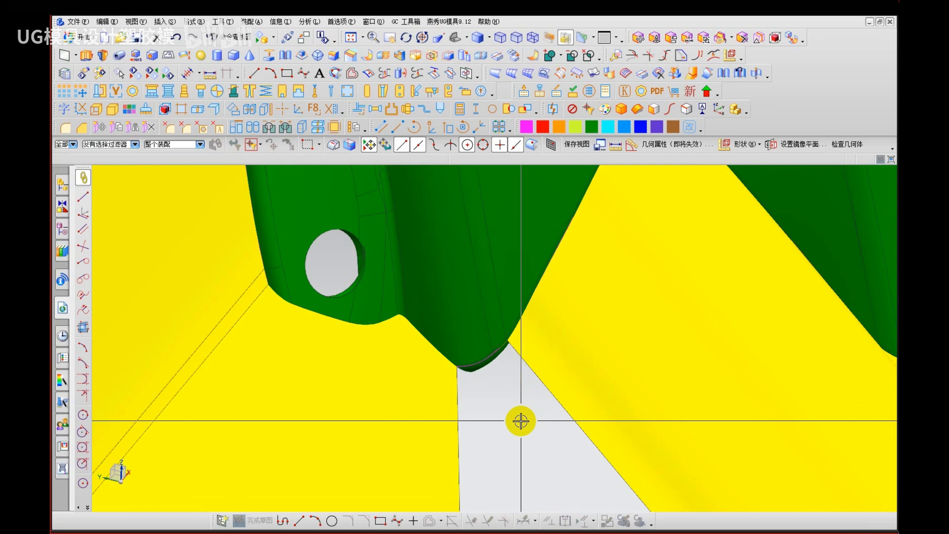
{"action": "scroll", "coordinate": [521, 421], "scroll_direction": "down", "scroll_amount": 2}
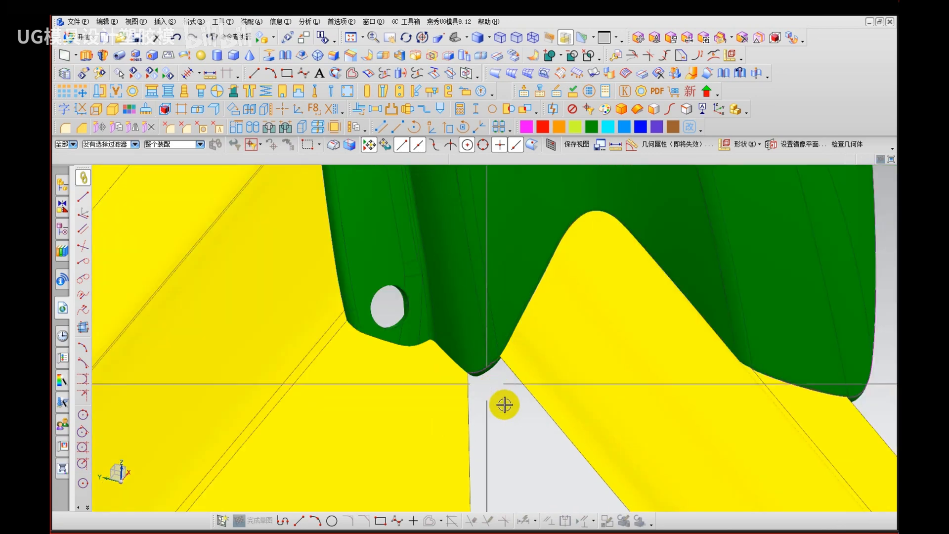
{"action": "middle_click_drag", "start_coordinate": [504, 403], "coordinate": [406, 352]}
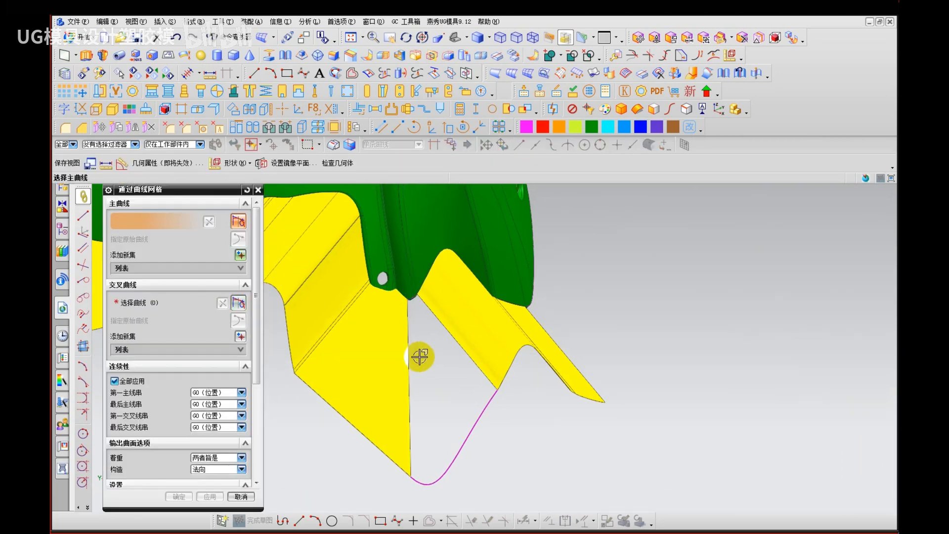
{"action": "left_click", "coordinate": [410, 354]}
{"action": "middle_click", "coordinate": [442, 330]}
{"action": "left_click", "coordinate": [447, 332]}
{"action": "middle_click", "coordinate": [456, 408]}
{"action": "middle_click", "coordinate": [470, 417]}
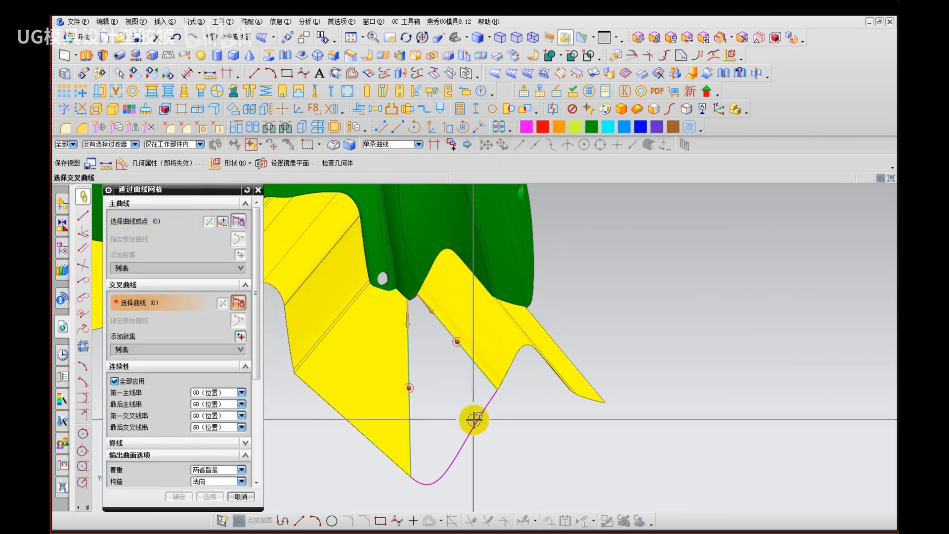
{"action": "scroll", "coordinate": [417, 321], "scroll_direction": "up", "scroll_amount": 5}
{"action": "left_click", "coordinate": [417, 321]}
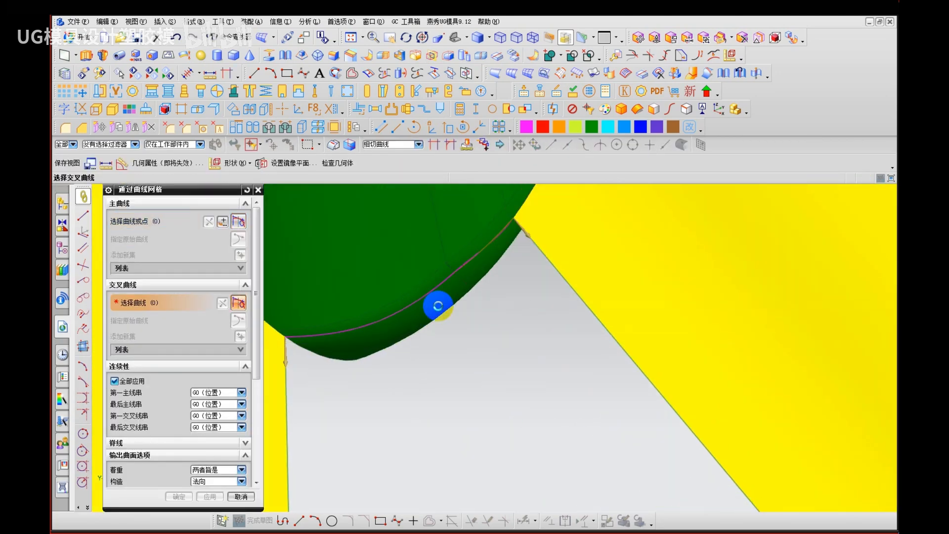
{"action": "middle_click_drag", "start_coordinate": [437, 303], "coordinate": [460, 265]}
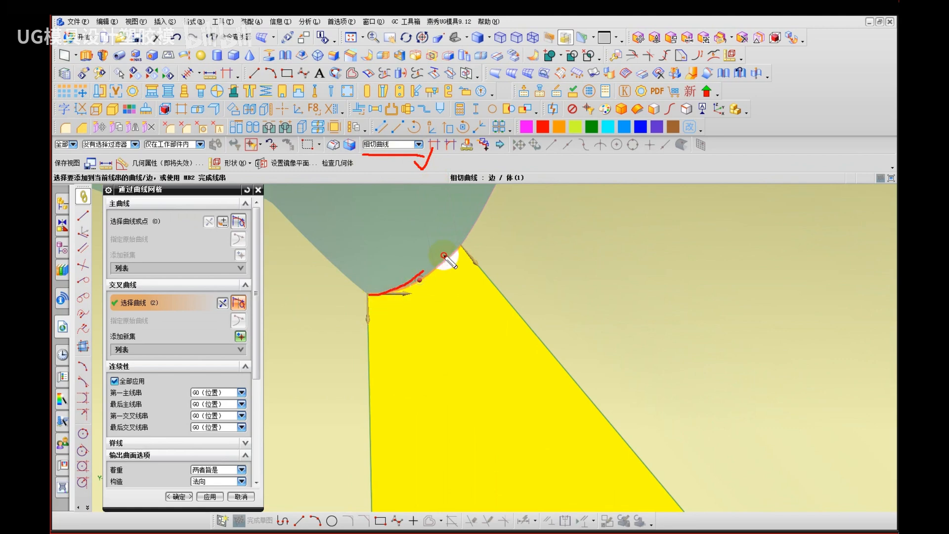
{"action": "key", "text": "Escape"}
{"action": "middle_click", "coordinate": [352, 333]}
{"action": "middle_click", "coordinate": [346, 322]}
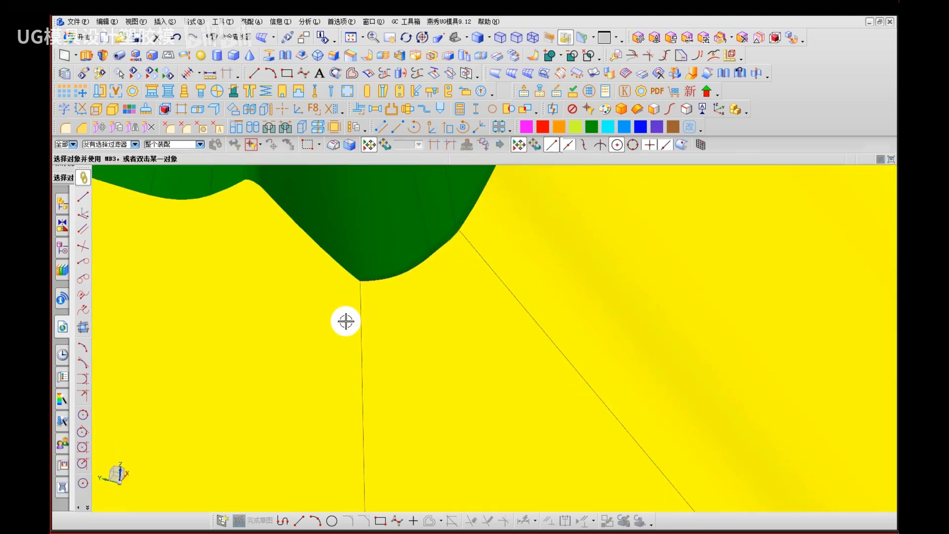
Step: Examine the new mesh surface's lower outer edge and its transitions into the neighbouring yellow sheets from several angles
{"action": "scroll", "coordinate": [332, 305], "scroll_direction": "down", "scroll_amount": 4}
{"action": "scroll", "coordinate": [332, 305], "scroll_direction": "down", "scroll_amount": 5}
{"action": "middle_click_drag", "start_coordinate": [494, 474], "coordinate": [454, 287]}
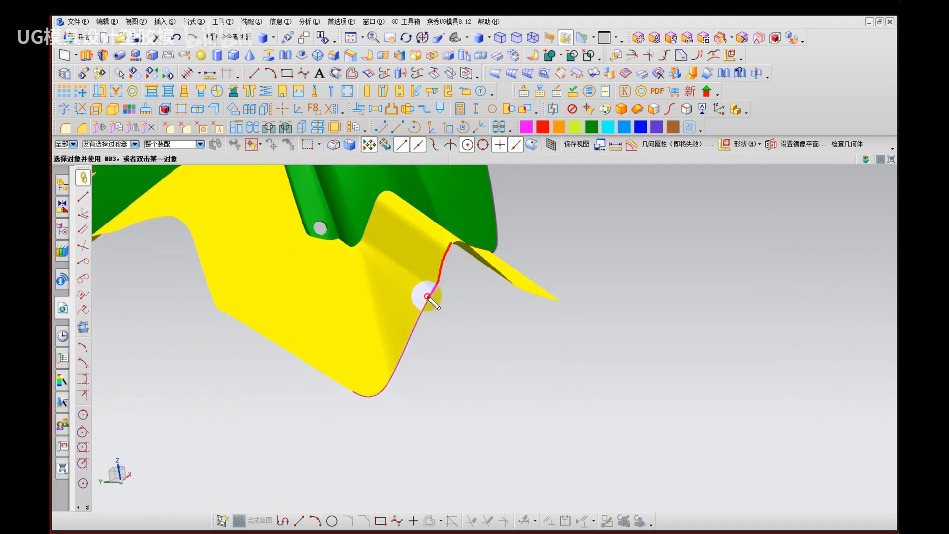
{"action": "mouse_move", "coordinate": [400, 302]}
{"action": "left_mouse_down"}
{"action": "mouse_move", "coordinate": [383, 356]}
{"action": "mouse_move", "coordinate": [312, 371]}
{"action": "mouse_move", "coordinate": [272, 335]}
{"action": "left_mouse_up"}
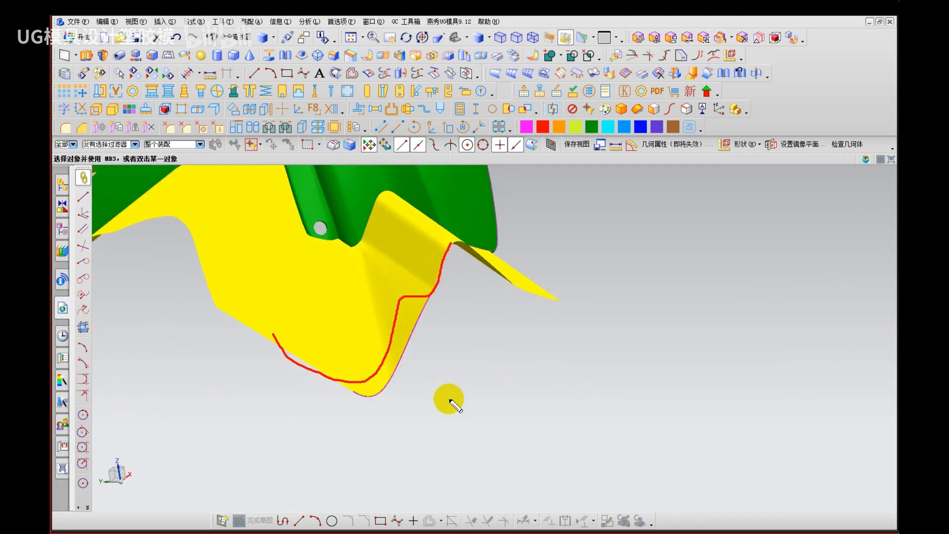
{"action": "key", "text": "ctrl+z"}
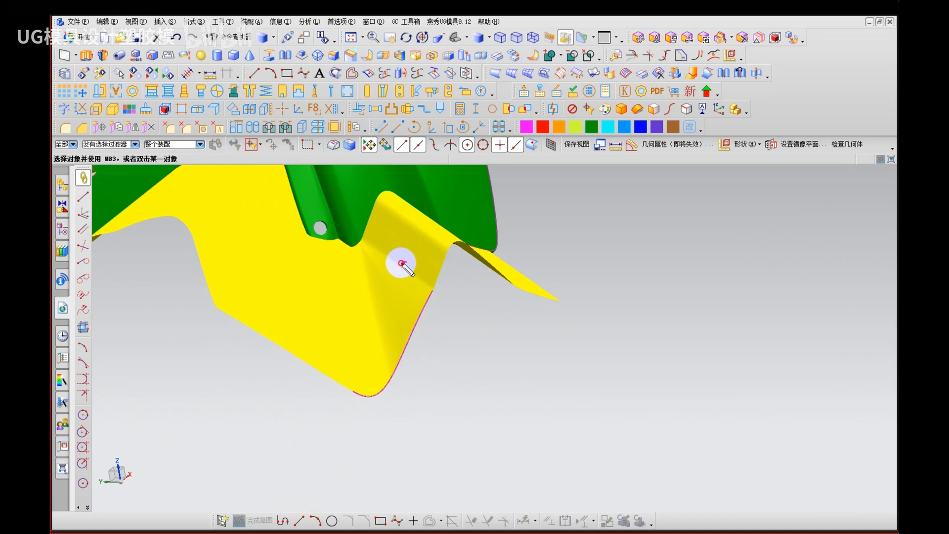
{"action": "left_click_drag", "start_coordinate": [412, 278], "coordinate": [414, 263]}
{"action": "key", "text": "Escape"}
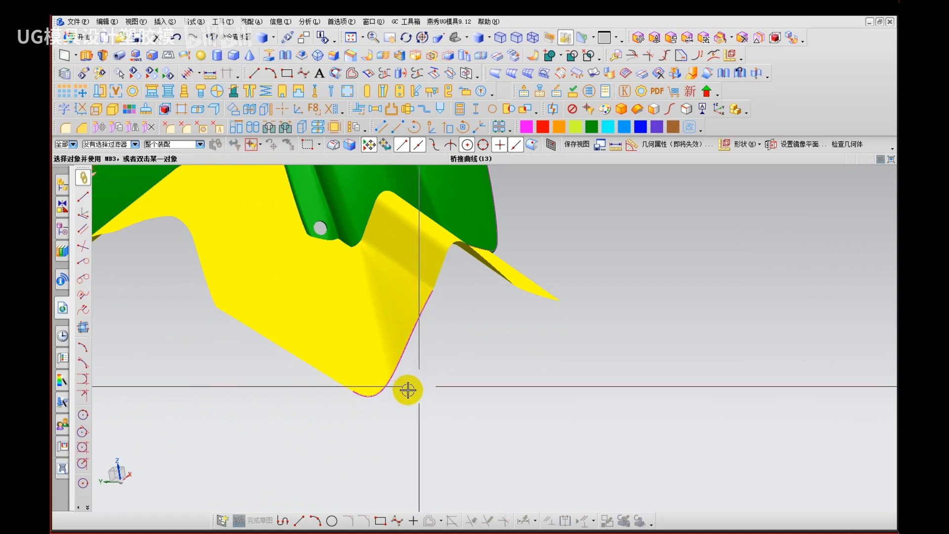
{"action": "mouse_move", "coordinate": [409, 387]}
{"action": "middle_mouse_down"}
{"action": "mouse_move", "coordinate": [426, 392]}
{"action": "mouse_move", "coordinate": [410, 399]}
{"action": "mouse_move", "coordinate": [430, 411]}
{"action": "mouse_move", "coordinate": [413, 394]}
{"action": "mouse_move", "coordinate": [413, 402]}
{"action": "mouse_move", "coordinate": [419, 390]}
{"action": "middle_mouse_up"}
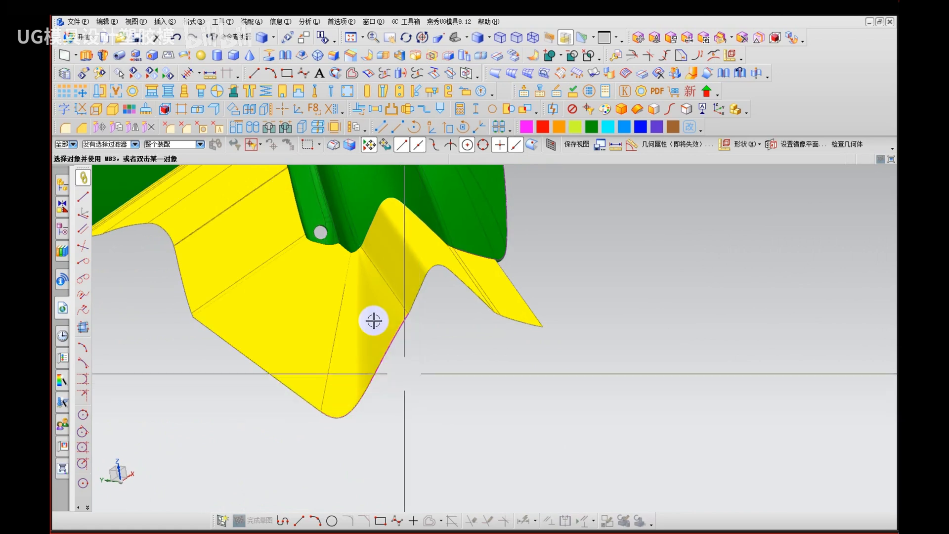
{"action": "key", "text": "ctrl+alt+d"}
{"action": "mouse_move", "coordinate": [344, 261]}
{"action": "left_mouse_down"}
{"action": "mouse_move", "coordinate": [268, 378]}
{"action": "mouse_move", "coordinate": [343, 364]}
{"action": "mouse_move", "coordinate": [429, 297]}
{"action": "left_mouse_up"}
{"action": "key", "text": "Escape"}
{"action": "middle_click_drag", "start_coordinate": [391, 388], "coordinate": [270, 282]}
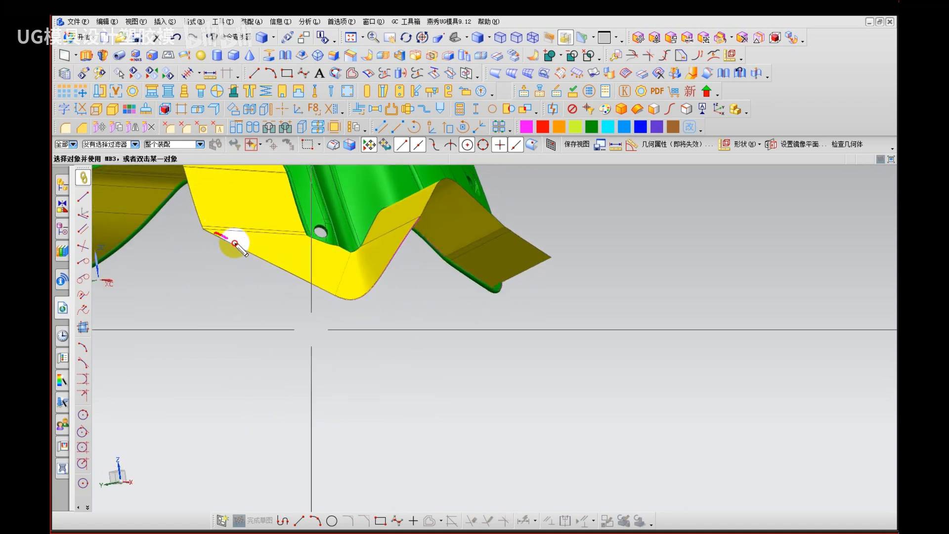
{"action": "left_click_drag", "start_coordinate": [234, 243], "coordinate": [303, 278]}
{"action": "left_click_drag", "start_coordinate": [371, 290], "coordinate": [413, 218]}
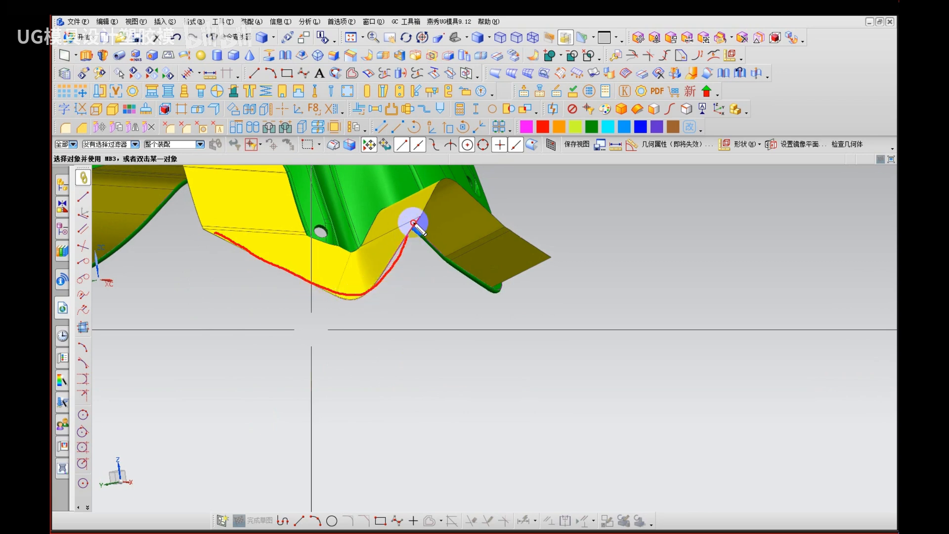
{"action": "key", "text": "Escape"}
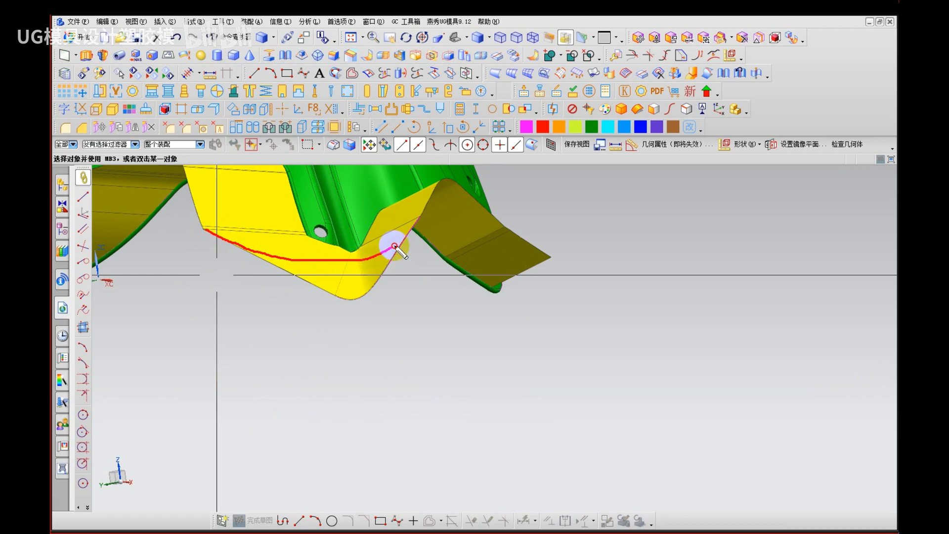
{"action": "left_click_drag", "start_coordinate": [463, 186], "coordinate": [547, 247]}
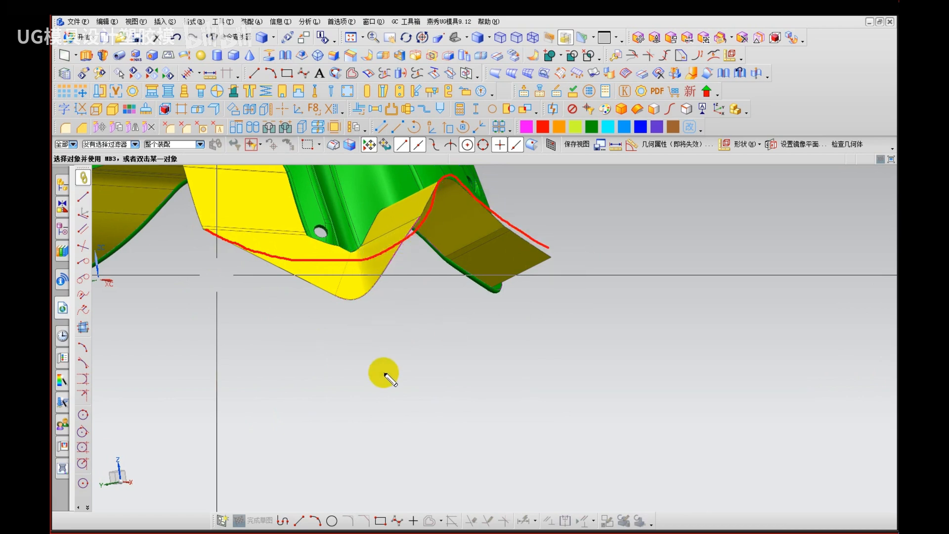
{"action": "key", "text": "Escape"}
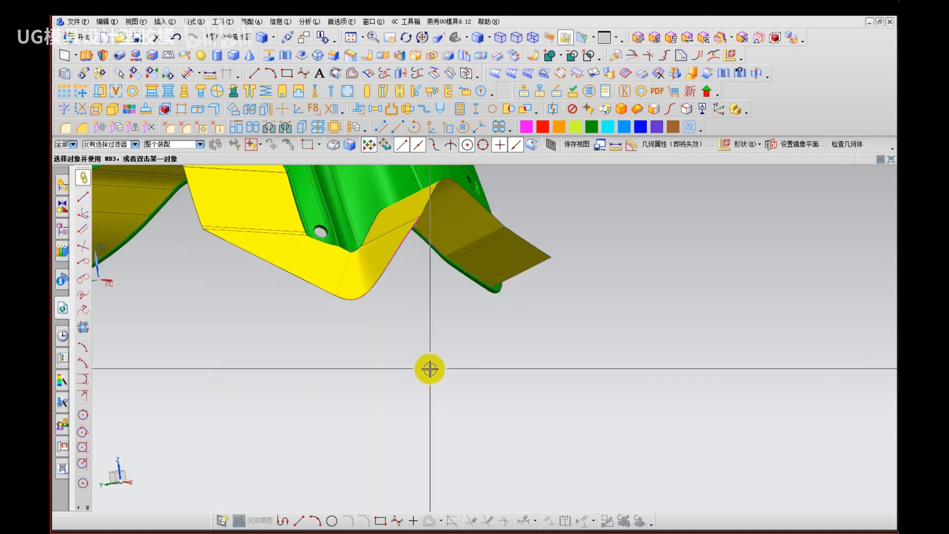
{"action": "key", "text": "ctrl+shift+d"}
{"action": "left_click_drag", "start_coordinate": [481, 319], "coordinate": [543, 313]}
{"action": "mouse_move", "coordinate": [512, 343]}
{"action": "left_mouse_down"}
{"action": "mouse_move", "coordinate": [508, 378]}
{"action": "mouse_move", "coordinate": [527, 367]}
{"action": "left_mouse_up"}
{"action": "mouse_move", "coordinate": [546, 344]}
{"action": "left_mouse_down"}
{"action": "mouse_move", "coordinate": [576, 375]}
{"action": "mouse_move", "coordinate": [551, 396]}
{"action": "left_mouse_up"}
{"action": "left_click_drag", "start_coordinate": [598, 341], "coordinate": [604, 357]}
{"action": "left_click_drag", "start_coordinate": [616, 346], "coordinate": [622, 356]}
{"action": "left_click_drag", "start_coordinate": [642, 298], "coordinate": [641, 393]}
{"action": "left_click_drag", "start_coordinate": [646, 318], "coordinate": [698, 291]}
{"action": "left_click_drag", "start_coordinate": [674, 323], "coordinate": [668, 366]}
{"action": "left_click_drag", "start_coordinate": [703, 326], "coordinate": [697, 382]}
{"action": "mouse_move", "coordinate": [702, 329]}
{"action": "left_mouse_down"}
{"action": "mouse_move", "coordinate": [690, 364]}
{"action": "mouse_move", "coordinate": [761, 402]}
{"action": "left_mouse_up"}
{"action": "left_click_drag", "start_coordinate": [442, 419], "coordinate": [736, 409]}
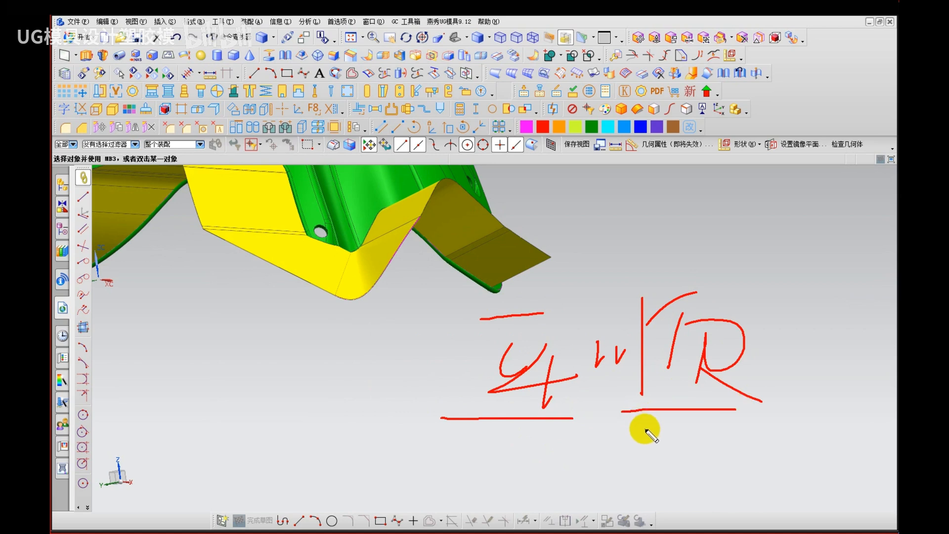
{"action": "left_click_drag", "start_coordinate": [348, 269], "coordinate": [346, 267]}
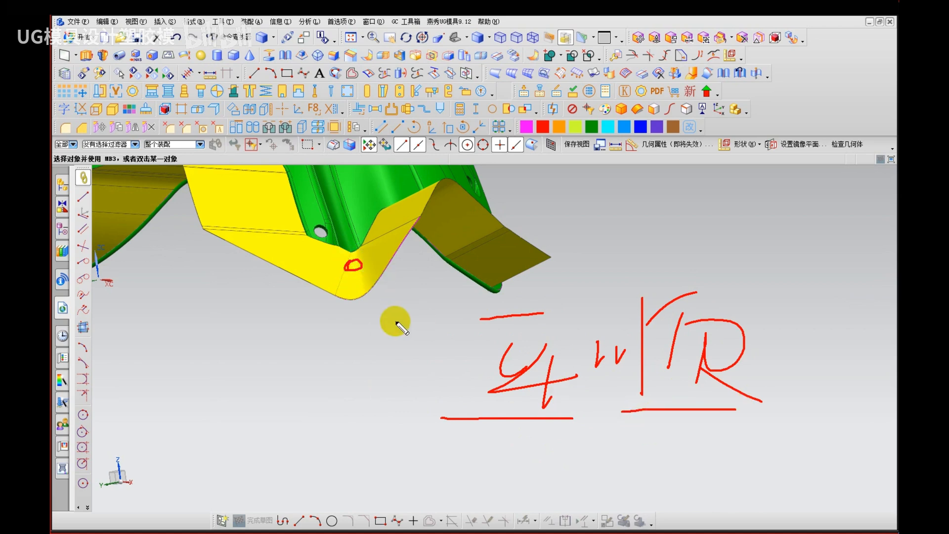
{"action": "key", "text": "Escape"}
{"action": "middle_click_drag", "start_coordinate": [391, 347], "coordinate": [420, 363]}
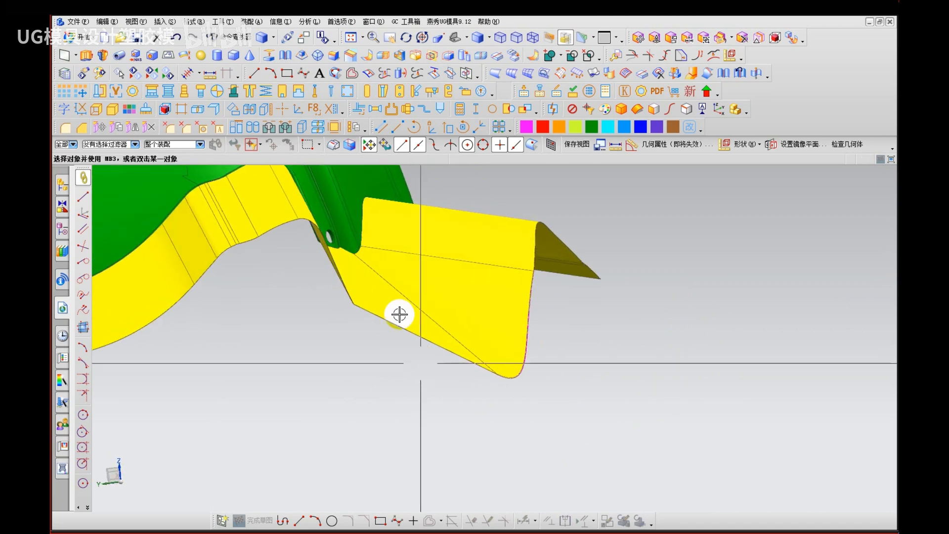
{"action": "key", "text": "ctrl+2"}
{"action": "left_click_drag", "start_coordinate": [357, 253], "coordinate": [372, 253]}
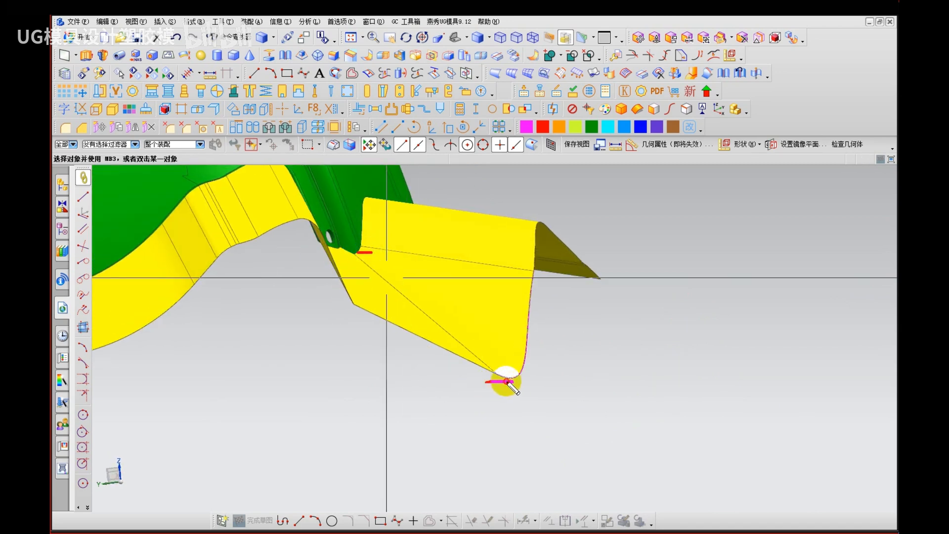
{"action": "key", "text": "Escape"}
Step: Draw a curve on the flat yellow sheet from the green part's tip corner to a point on the sheet's lower outer edge
{"action": "middle_click_drag", "start_coordinate": [346, 419], "coordinate": [301, 445]}
{"action": "left_click", "coordinate": [336, 74]}
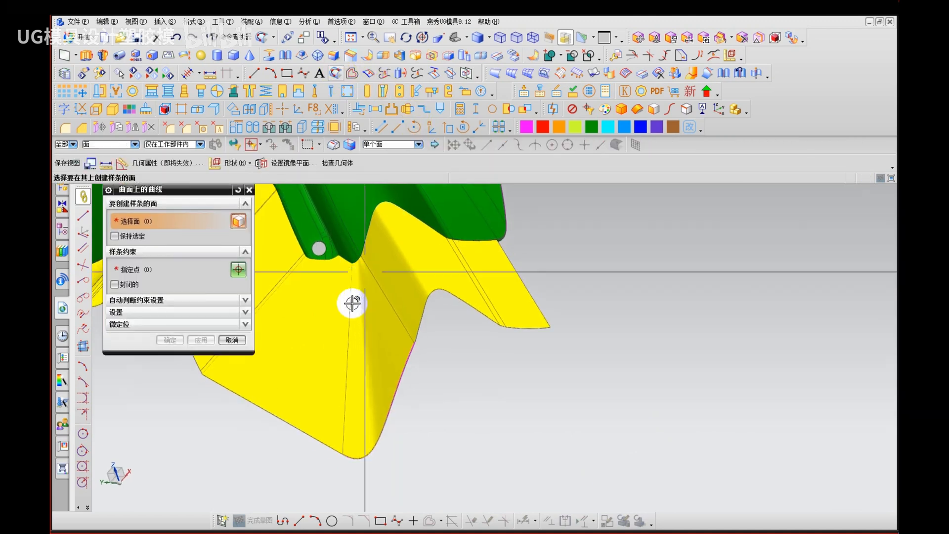
{"action": "left_click", "coordinate": [343, 313]}
{"action": "scroll", "coordinate": [351, 262], "scroll_direction": "up", "scroll_amount": 4}
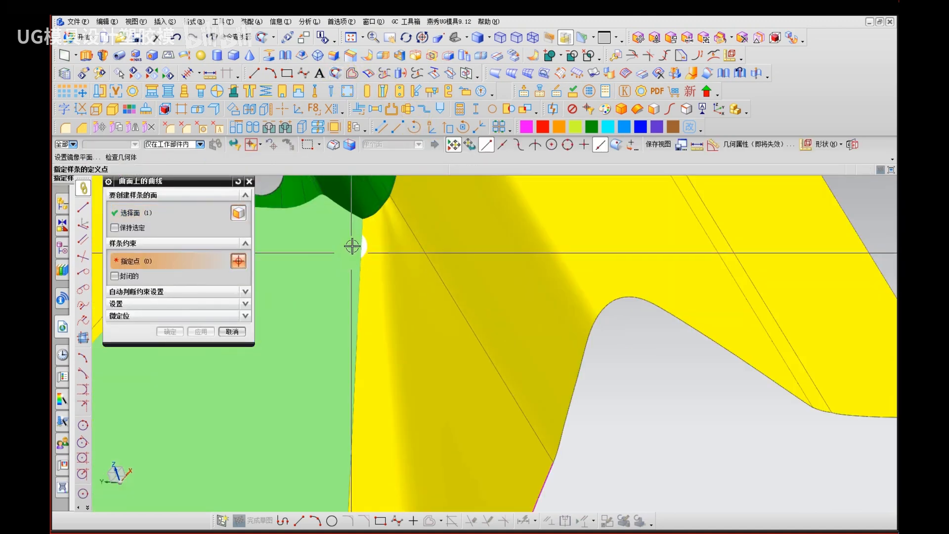
{"action": "left_click", "coordinate": [361, 221]}
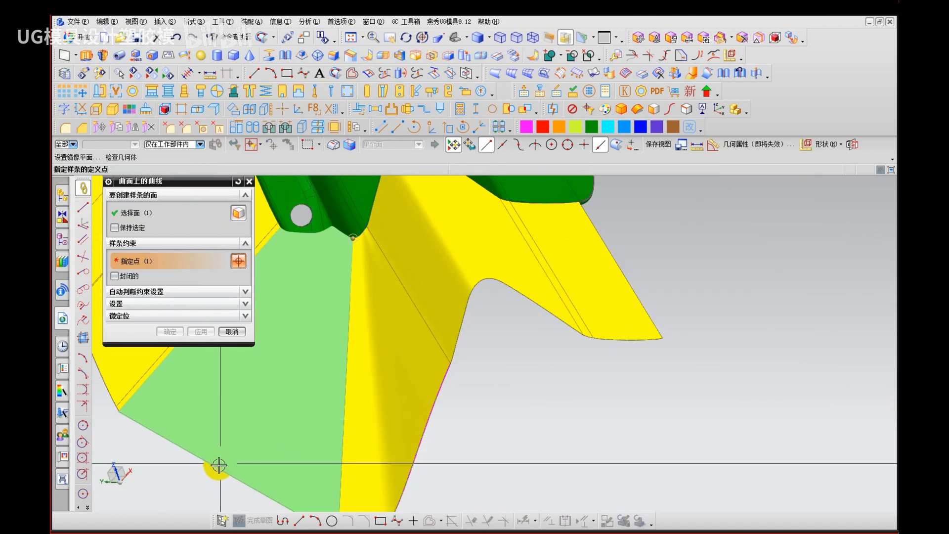
{"action": "left_click", "coordinate": [219, 466]}
{"action": "middle_click", "coordinate": [358, 288]}
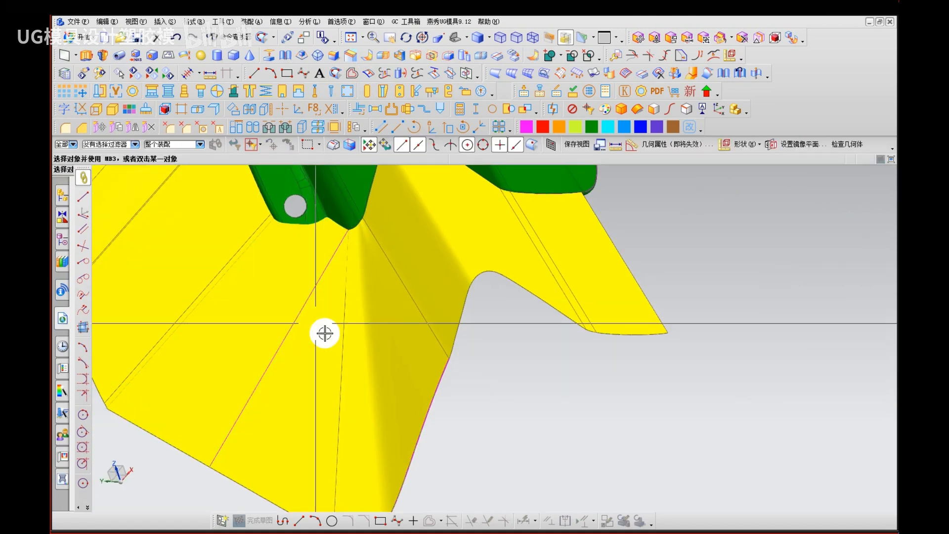
{"action": "middle_click_drag", "start_coordinate": [343, 333], "coordinate": [413, 336]}
{"action": "key", "text": "b"}
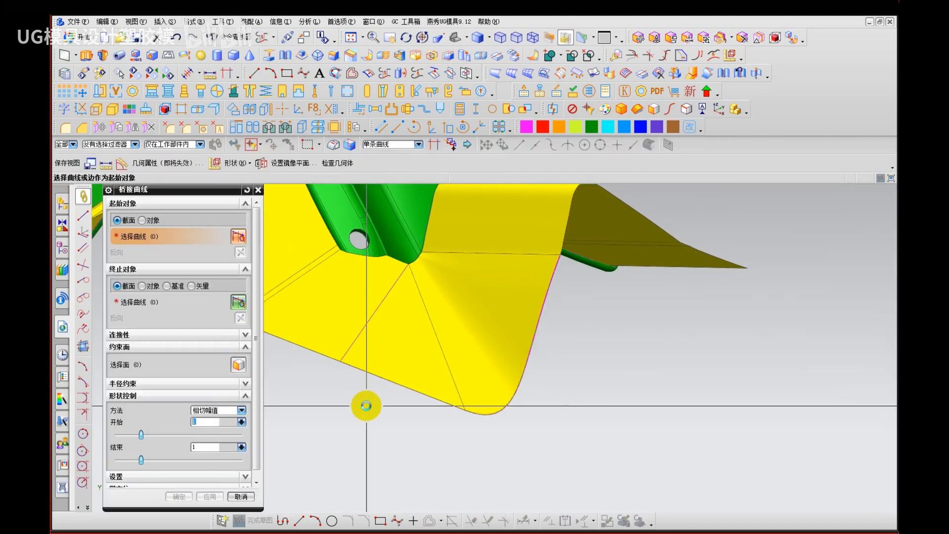
{"action": "key", "text": "Escape"}
{"action": "right_click", "coordinate": [368, 398]}
{"action": "left_click", "coordinate": [363, 389]}
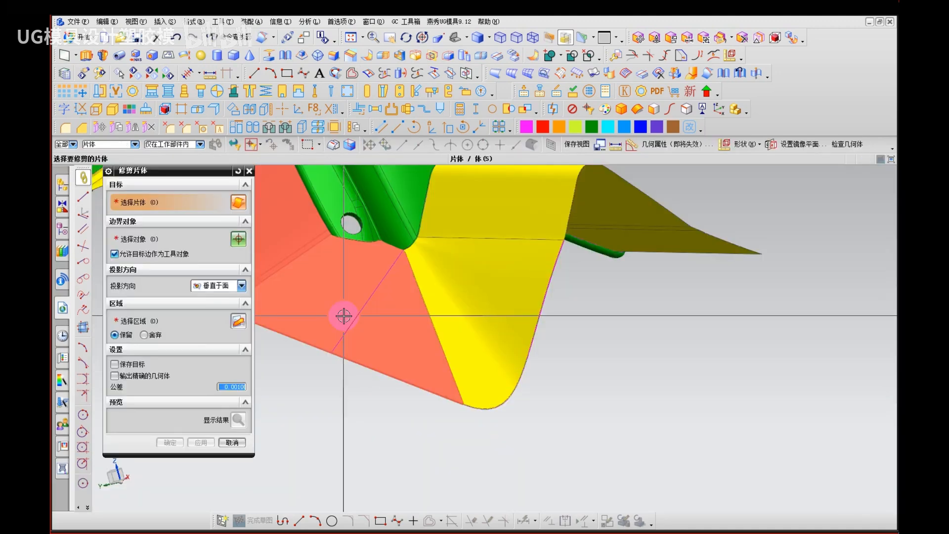
{"action": "key", "text": "Escape"}
Step: Bridge the flat sheet's lower edge, stopped at the new surface curve, to the corrugated sheet's outer edge with a tangent-magnitude bridge curve
{"action": "key", "text": "b"}
{"action": "left_click", "coordinate": [435, 144]}
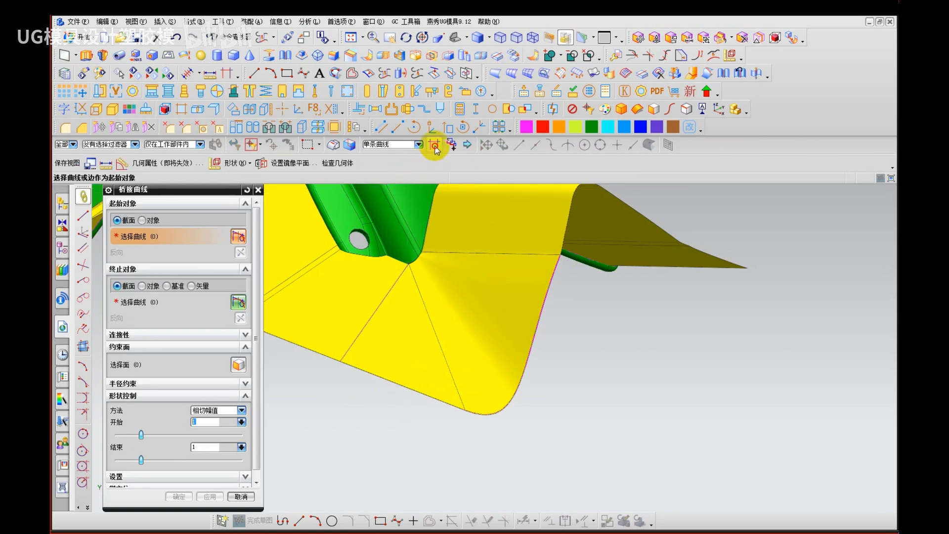
{"action": "left_click", "coordinate": [317, 358]}
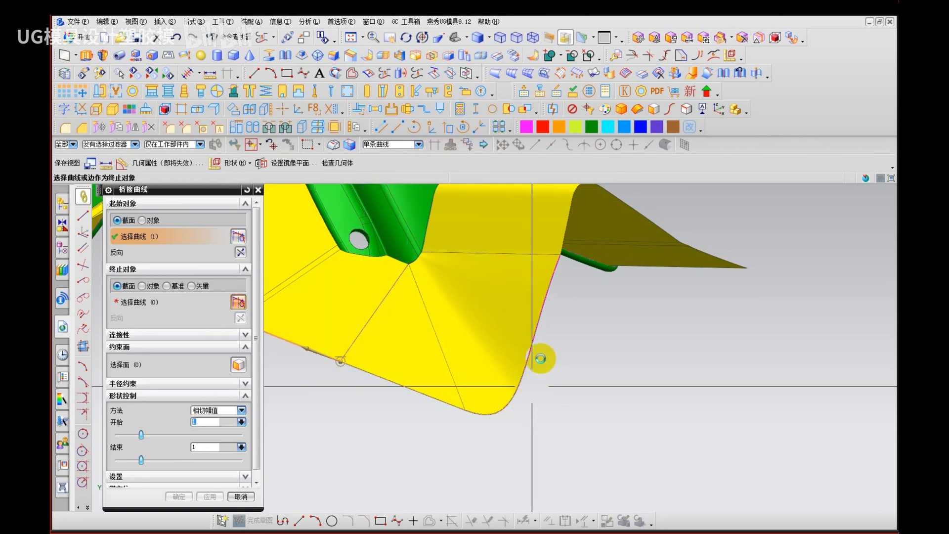
{"action": "left_click", "coordinate": [564, 228]}
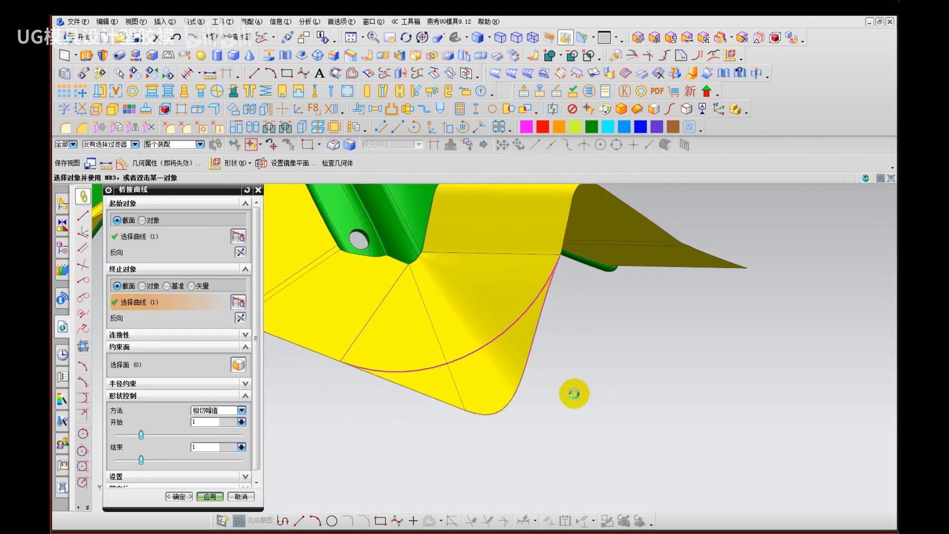
{"action": "middle_click", "coordinate": [398, 381]}
Step: Compare the new bridge curve's wide arc with the old mesh surface's lower outer edge
{"action": "mouse_move", "coordinate": [396, 379]}
{"action": "middle_mouse_down"}
{"action": "mouse_move", "coordinate": [417, 387]}
{"action": "mouse_move", "coordinate": [399, 364]}
{"action": "middle_mouse_up"}
{"action": "mouse_move", "coordinate": [335, 323]}
{"action": "left_mouse_down"}
{"action": "mouse_move", "coordinate": [408, 359]}
{"action": "mouse_move", "coordinate": [586, 330]}
{"action": "left_mouse_up"}
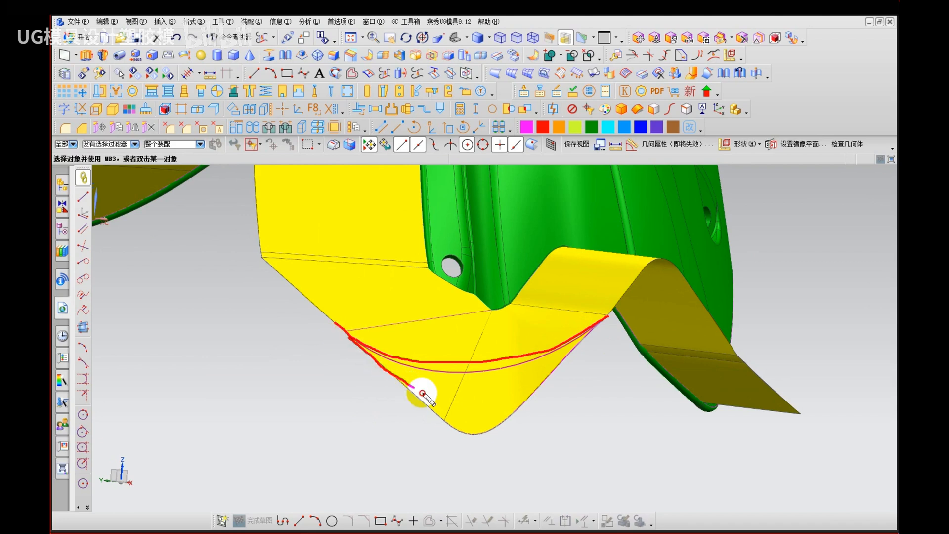
{"action": "left_click_drag", "start_coordinate": [497, 424], "coordinate": [586, 371]}
{"action": "key", "text": "Escape"}
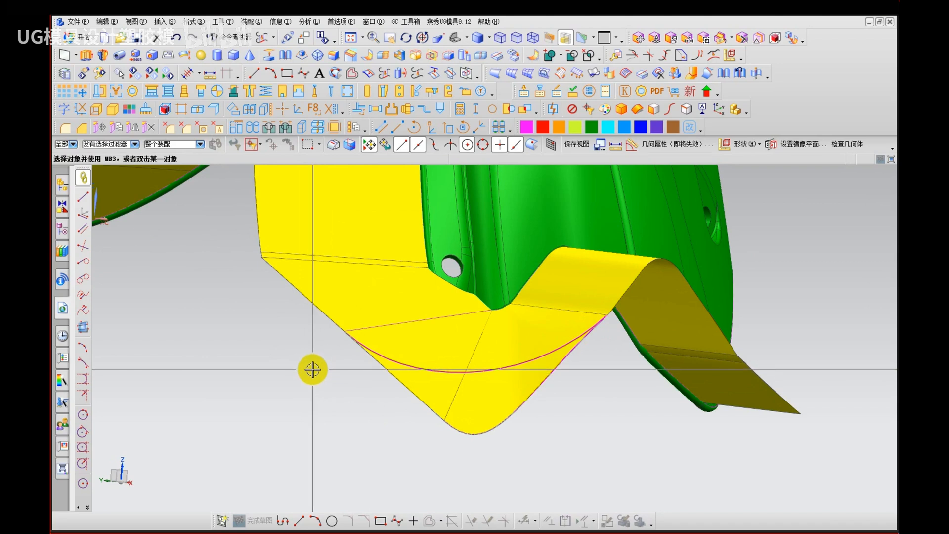
{"action": "key", "text": "ctrl+2"}
{"action": "left_click_drag", "start_coordinate": [499, 332], "coordinate": [499, 341]}
{"action": "left_click_drag", "start_coordinate": [257, 351], "coordinate": [251, 386]}
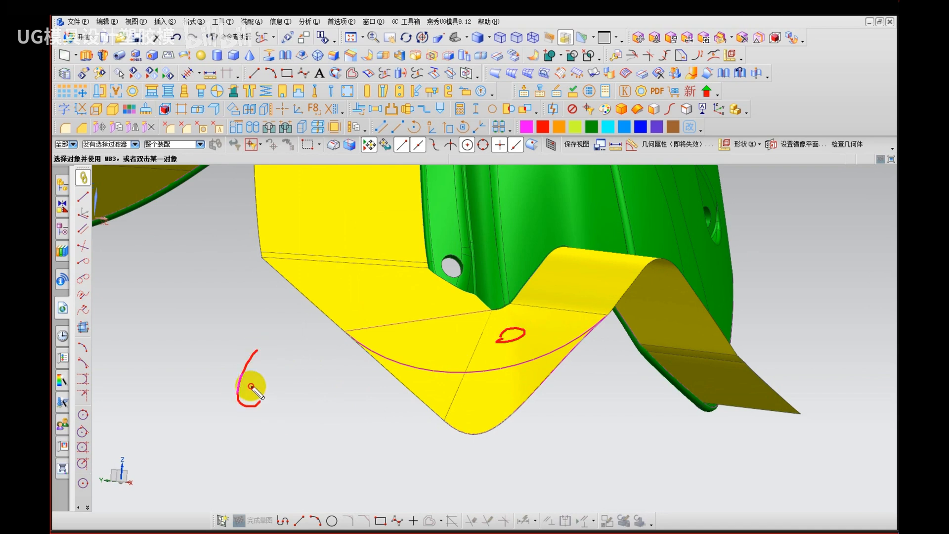
{"action": "left_click_drag", "start_coordinate": [336, 402], "coordinate": [332, 399]}
{"action": "left_click_drag", "start_coordinate": [237, 413], "coordinate": [377, 417]}
{"action": "left_click_drag", "start_coordinate": [533, 395], "coordinate": [576, 392]}
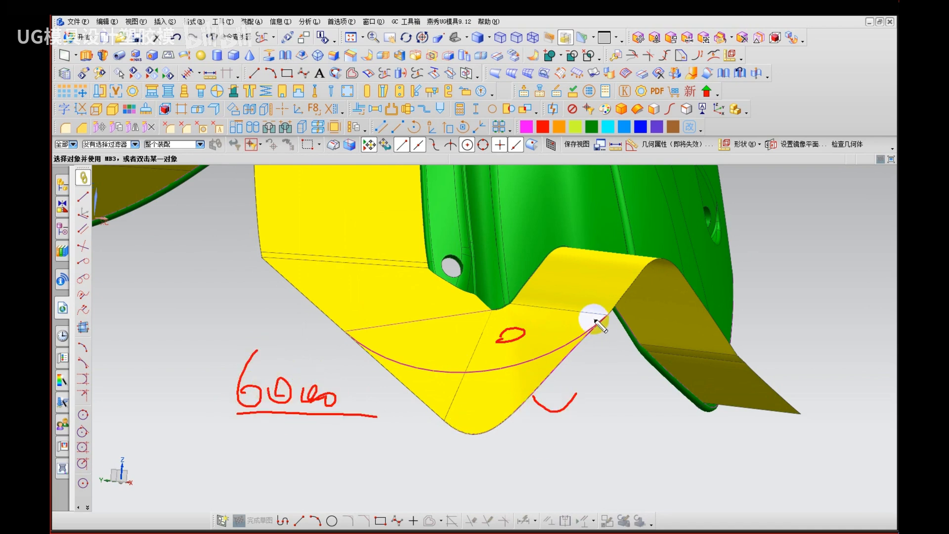
{"action": "key", "text": "Escape"}
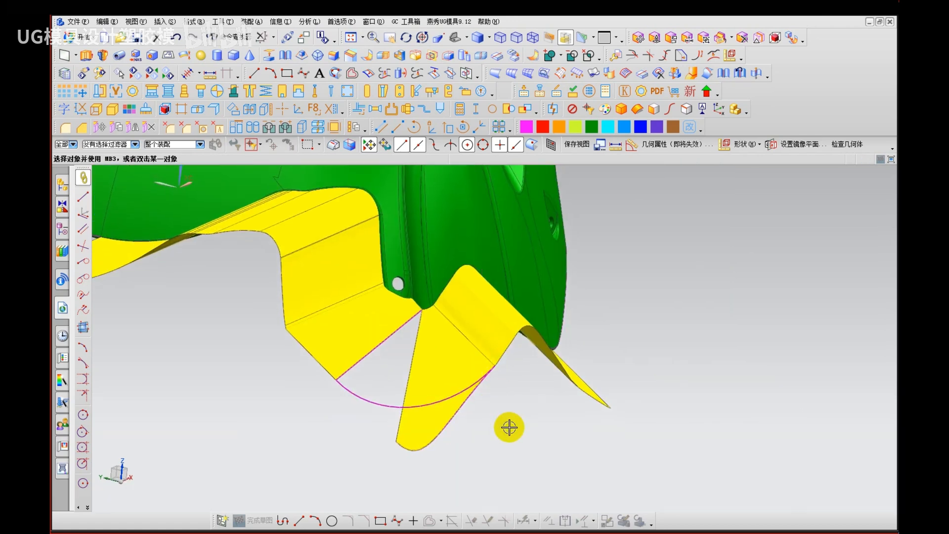
Step: Remove the parameters from all displayed objects
{"action": "key", "text": "r"}
{"action": "key", "text": "ctrl+a"}
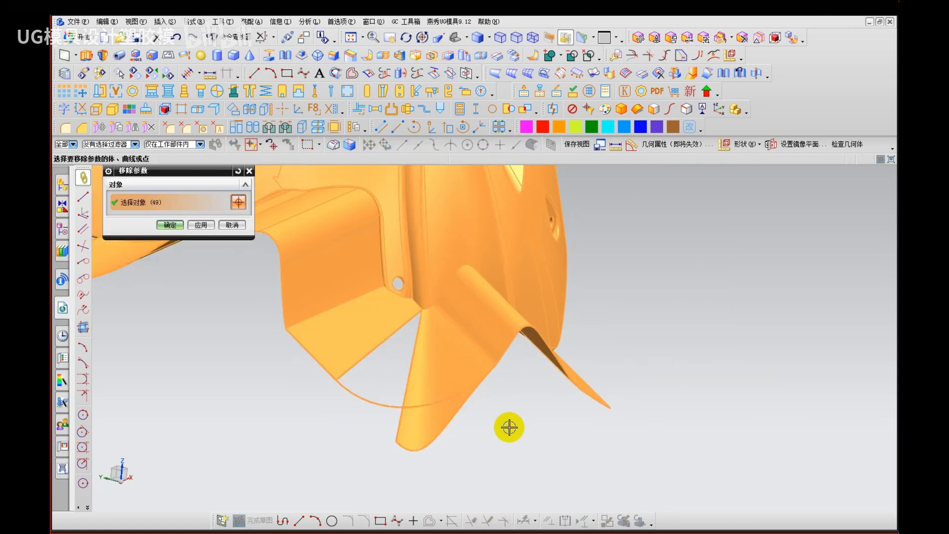
{"action": "middle_click", "coordinate": [509, 428]}
{"action": "middle_click", "coordinate": [509, 428]}
Step: Delete the old mesh surface at the tip and its outer edge spline
{"action": "left_click", "coordinate": [444, 372]}
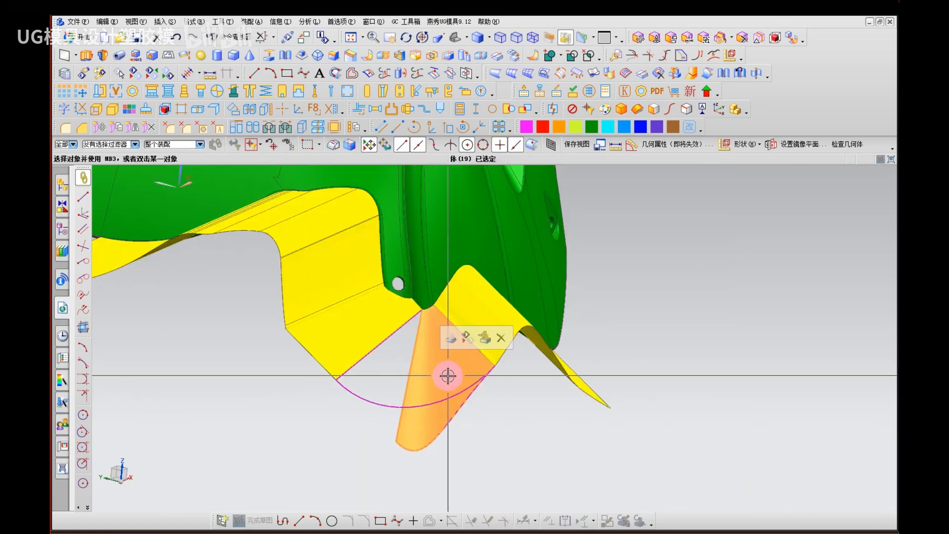
{"action": "key", "text": "Delete"}
{"action": "key", "text": "ctrl+b"}
{"action": "left_click", "coordinate": [462, 413]}
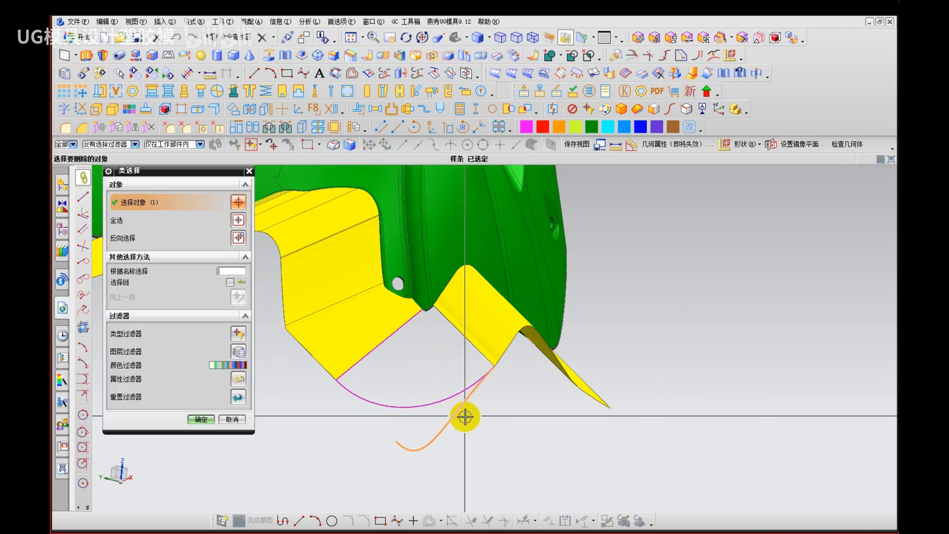
{"action": "middle_click", "coordinate": [464, 417]}
Step: Hide the green part and fill the gap with a Through Curve Mesh using the facing sheet edges, tip curve and new bridge curve
{"action": "left_click", "coordinate": [431, 257]}
{"action": "key", "text": "ctrl+b"}
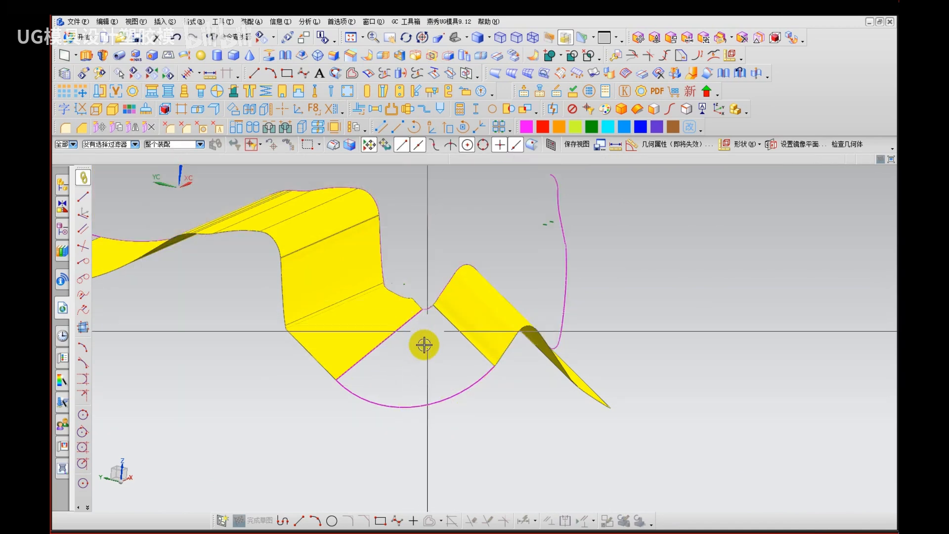
{"action": "key", "text": "n"}
{"action": "left_click", "coordinate": [409, 331]}
{"action": "middle_click", "coordinate": [458, 345]}
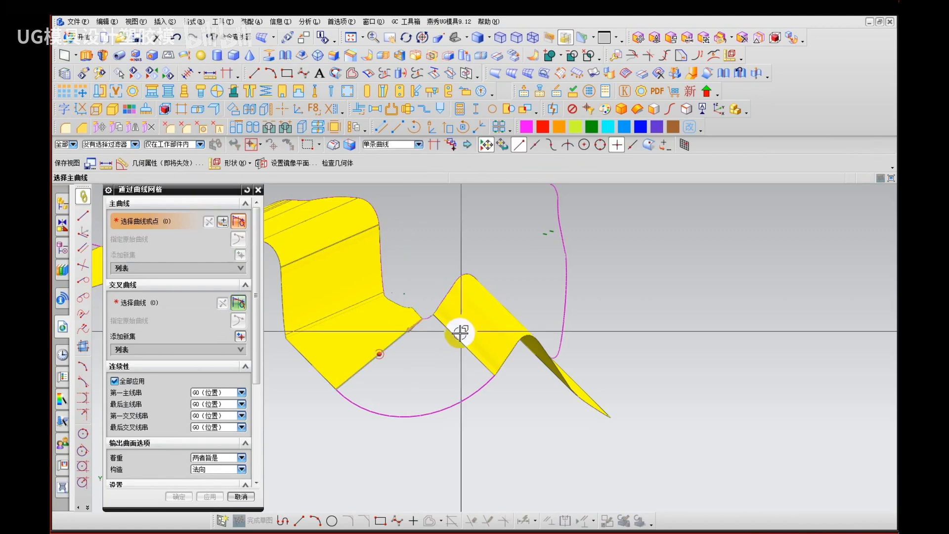
{"action": "left_click", "coordinate": [460, 335]}
{"action": "middle_click", "coordinate": [443, 395]}
{"action": "scroll", "coordinate": [431, 317], "scroll_direction": "up", "scroll_amount": 6}
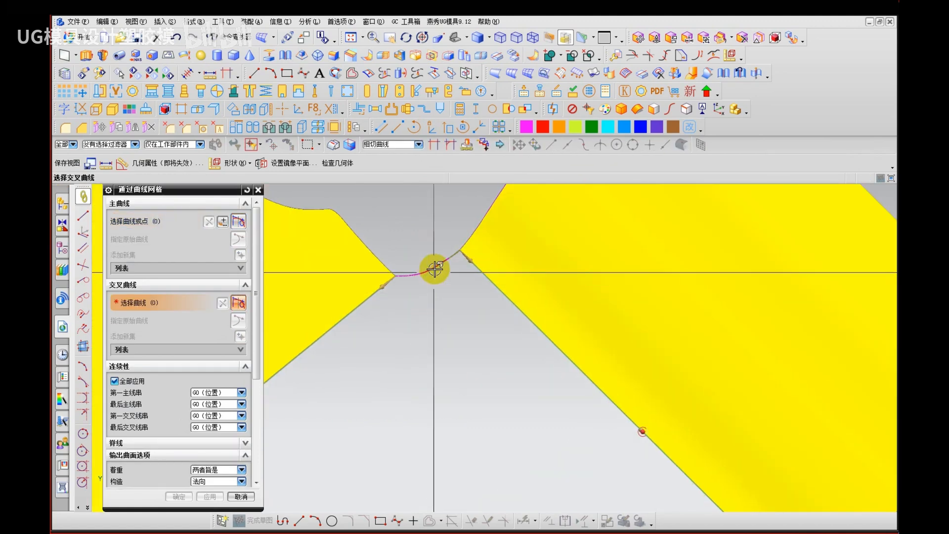
{"action": "left_click", "coordinate": [428, 268]}
{"action": "middle_click", "coordinate": [338, 299]}
{"action": "middle_click", "coordinate": [338, 299]}
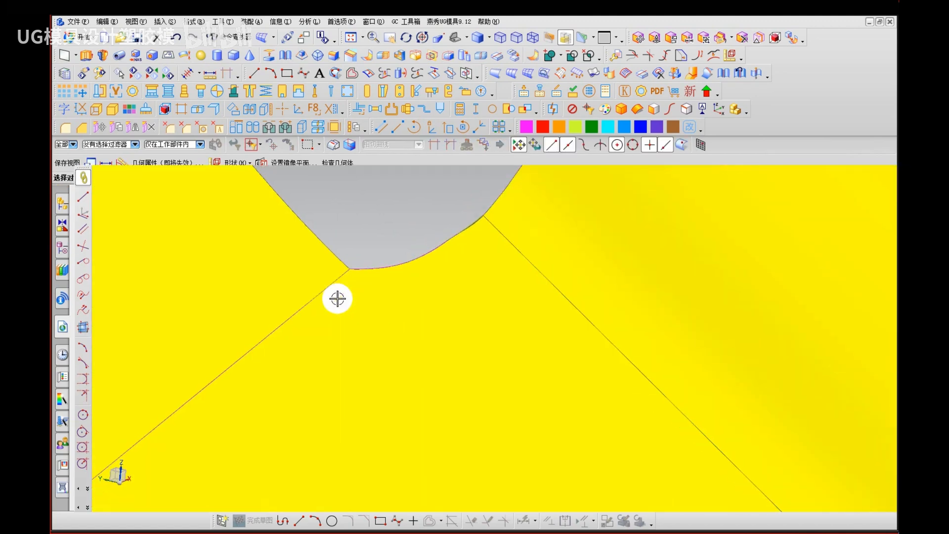
Step: Examine the rebuilt mesh surface's rounded outer edge and how it runs into the neighbouring flat and corrugated sheets
{"action": "middle_click_drag", "start_coordinate": [374, 307], "coordinate": [425, 307]}
{"action": "scroll", "coordinate": [393, 260], "scroll_direction": "up", "scroll_amount": 2}
{"action": "middle_click_drag", "start_coordinate": [387, 270], "coordinate": [430, 328]}
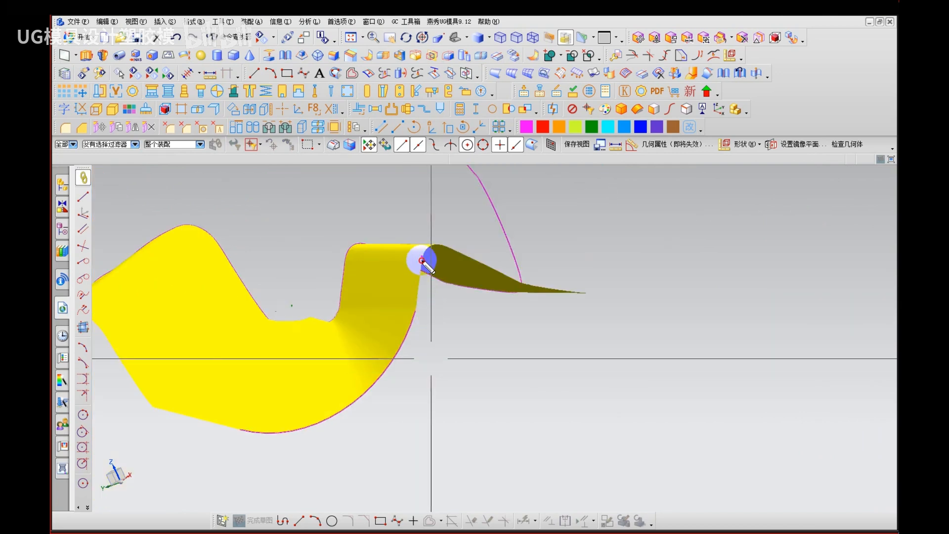
{"action": "mouse_move", "coordinate": [410, 317]}
{"action": "left_mouse_down"}
{"action": "mouse_move", "coordinate": [366, 394]}
{"action": "mouse_move", "coordinate": [255, 431]}
{"action": "left_mouse_up"}
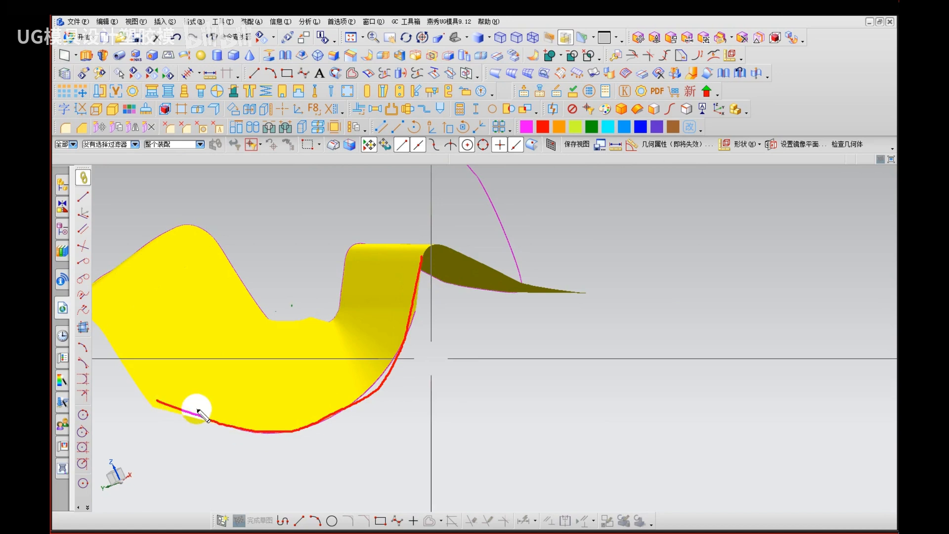
{"action": "mouse_move", "coordinate": [203, 475]}
{"action": "left_mouse_down"}
{"action": "mouse_move", "coordinate": [354, 494]}
{"action": "mouse_move", "coordinate": [500, 352]}
{"action": "mouse_move", "coordinate": [523, 274]}
{"action": "left_mouse_up"}
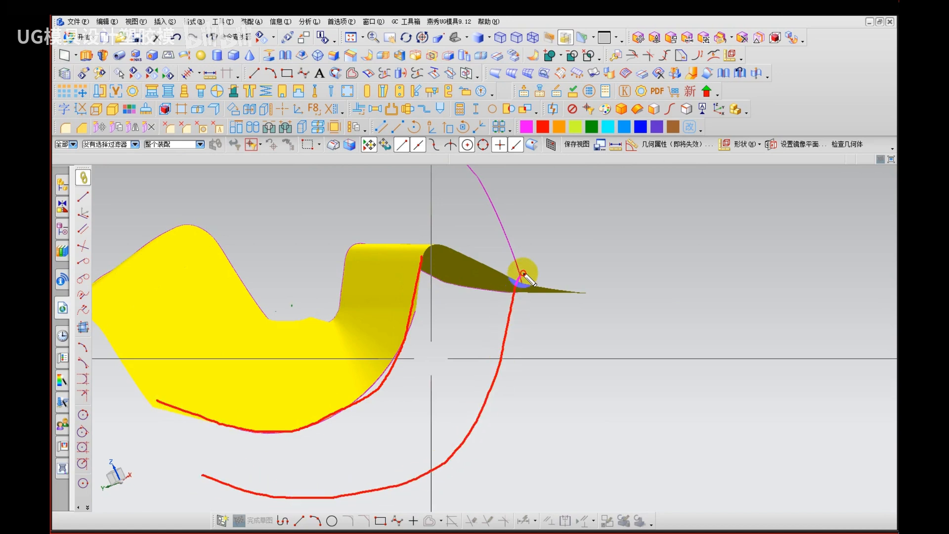
{"action": "mouse_move", "coordinate": [567, 295]}
{"action": "left_mouse_down"}
{"action": "mouse_move", "coordinate": [613, 371]}
{"action": "mouse_move", "coordinate": [708, 422]}
{"action": "left_mouse_up"}
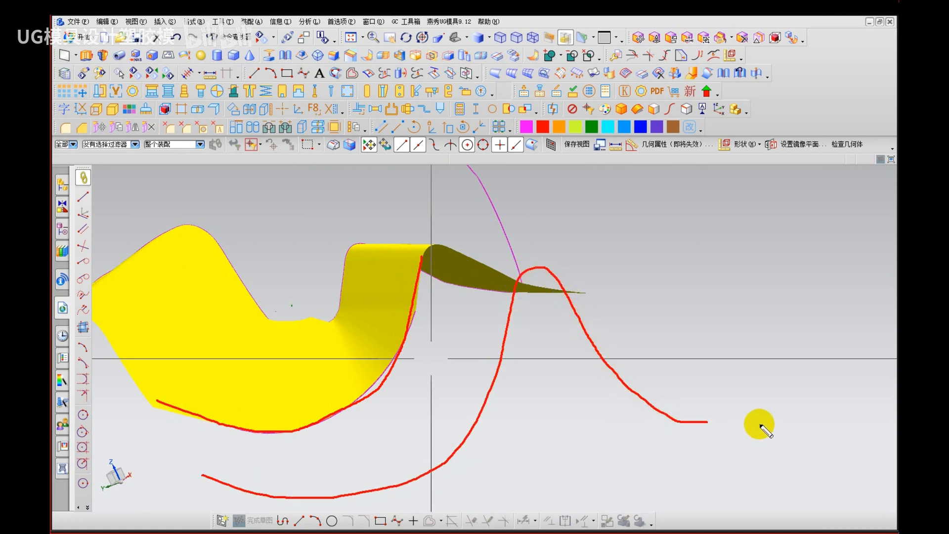
{"action": "key", "text": "Escape"}
{"action": "key", "text": "ctrl+shift+d"}
{"action": "left_click_drag", "start_coordinate": [156, 406], "coordinate": [340, 453]}
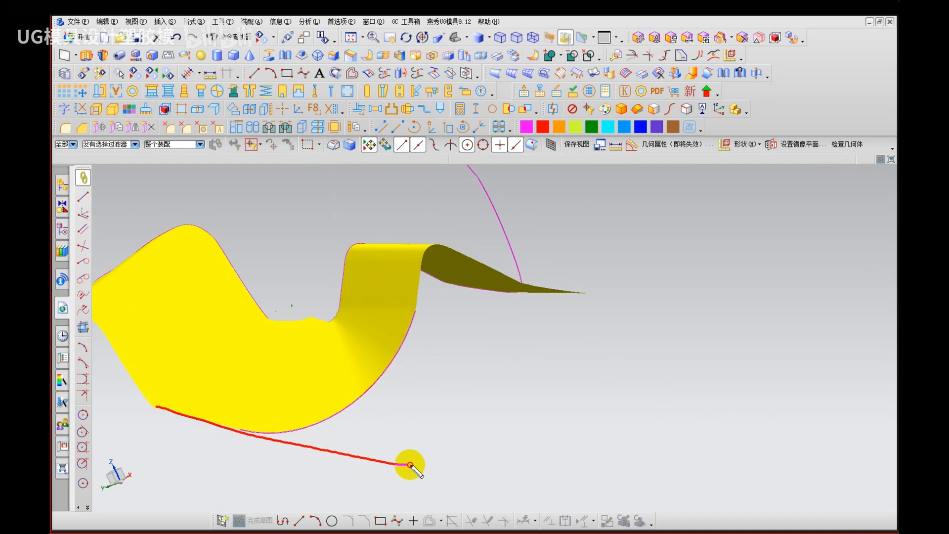
{"action": "mouse_move", "coordinate": [419, 429]}
{"action": "left_mouse_down"}
{"action": "mouse_move", "coordinate": [432, 339]}
{"action": "mouse_move", "coordinate": [474, 262]}
{"action": "mouse_move", "coordinate": [582, 311]}
{"action": "mouse_move", "coordinate": [673, 384]}
{"action": "left_mouse_up"}
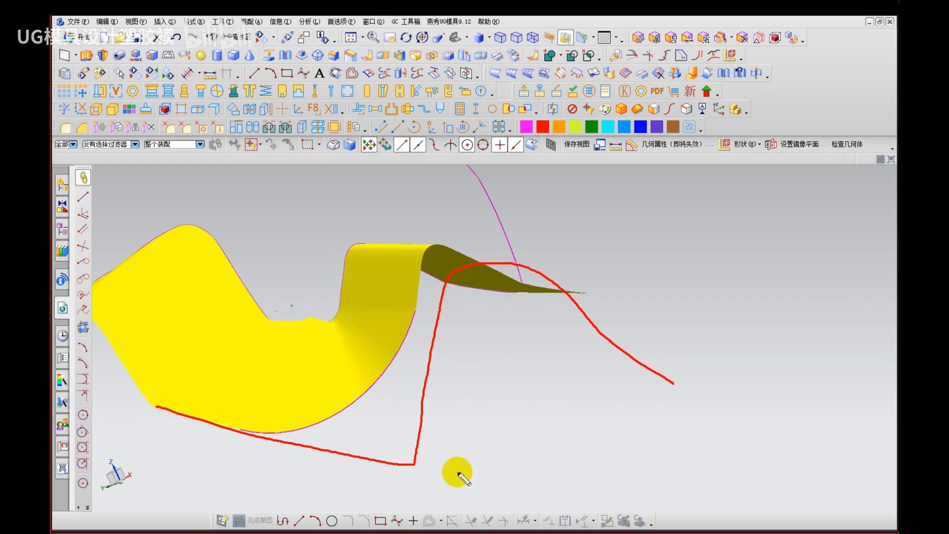
{"action": "left_click_drag", "start_coordinate": [458, 472], "coordinate": [557, 424]}
{"action": "left_click_drag", "start_coordinate": [618, 357], "coordinate": [740, 433]}
{"action": "key", "text": "Escape"}
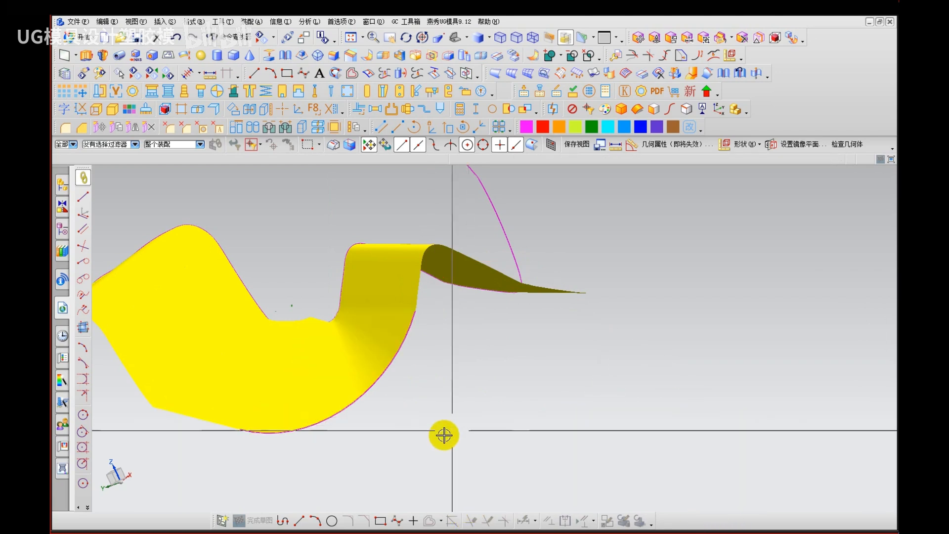
{"action": "key", "text": "ctrl+shift+d"}
{"action": "key", "text": "Escape"}
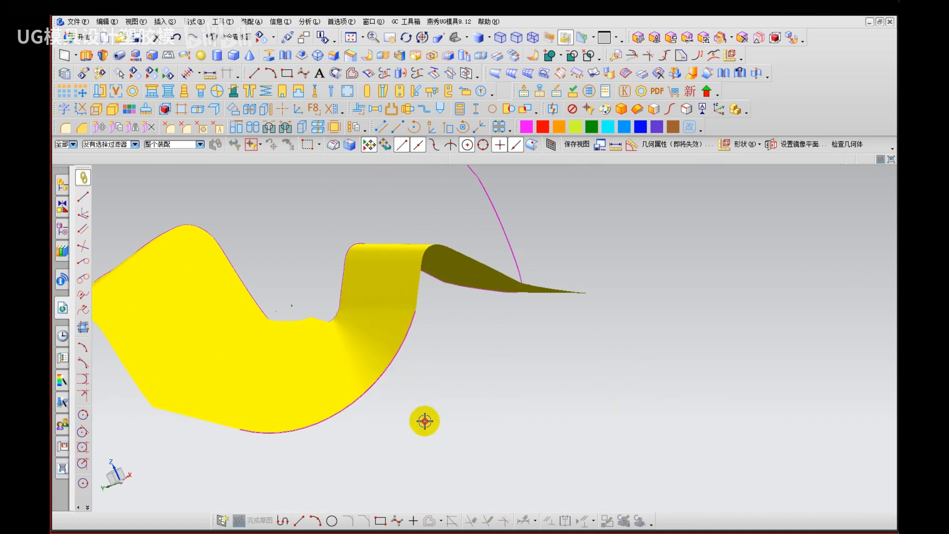
Step: Show the green part again and remove the parameters from all displayed objects
{"action": "middle_click_drag", "start_coordinate": [391, 313], "coordinate": [532, 402]}
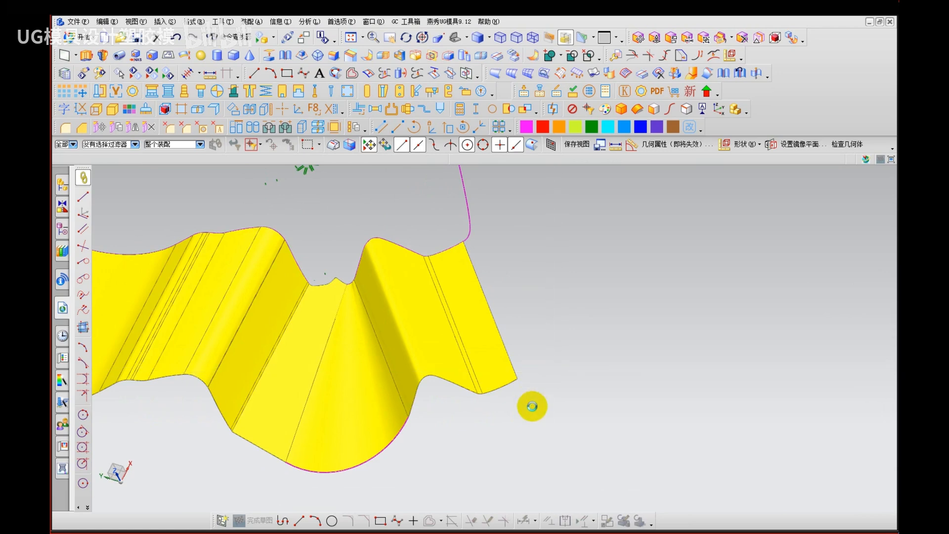
{"action": "middle_click_drag", "start_coordinate": [470, 354], "coordinate": [580, 298]}
{"action": "key", "text": "y"}
{"action": "key", "text": "ctrl+a"}
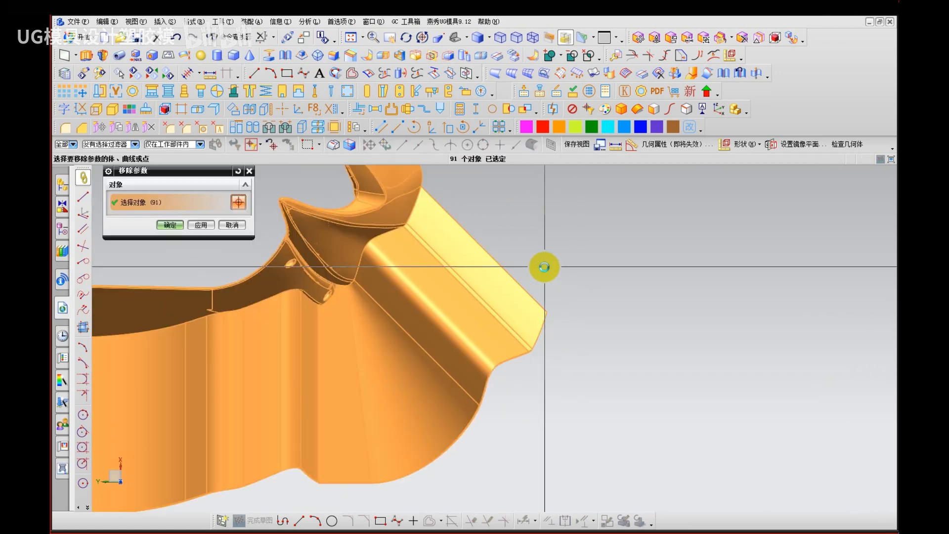
{"action": "middle_click", "coordinate": [544, 266]}
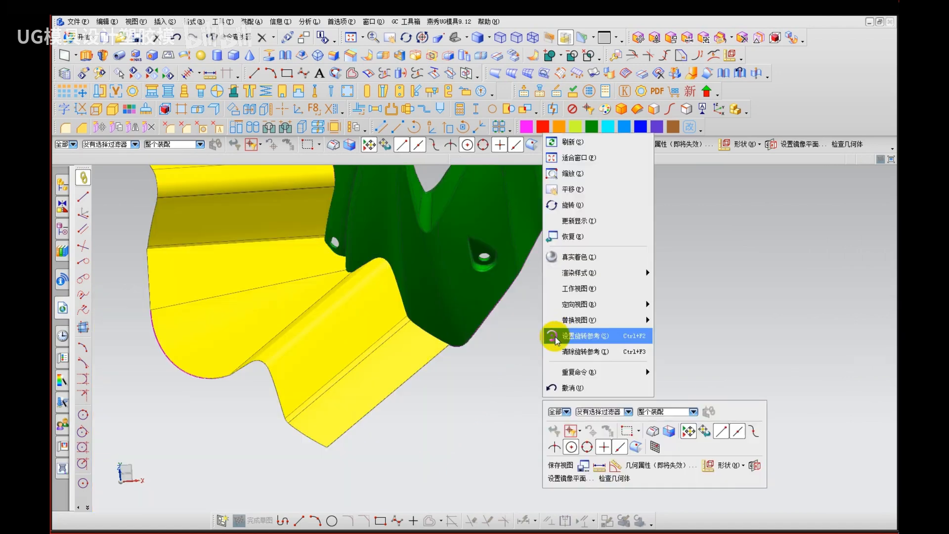
Step: Set the rotation reference at the green part's lower end and examine where the corrugated sheet ends beside it
{"action": "left_click", "coordinate": [558, 330]}
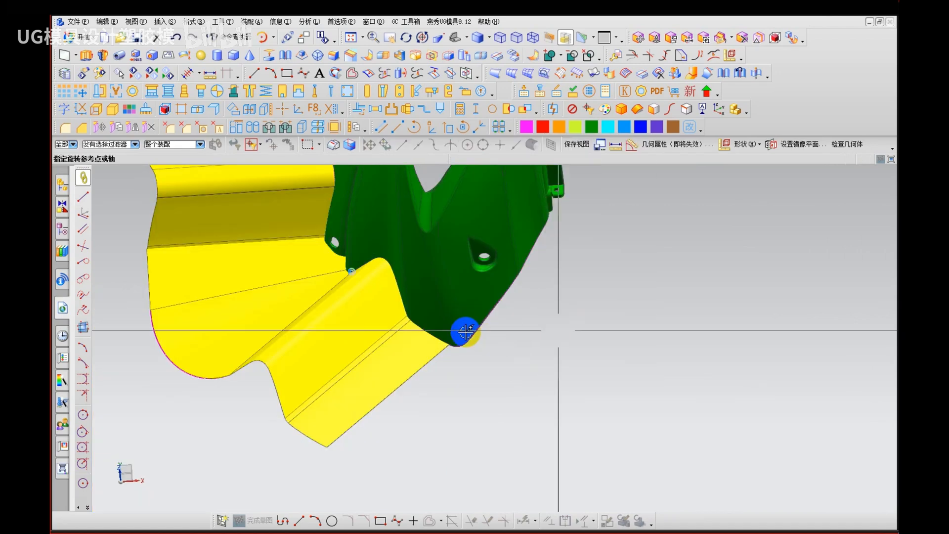
{"action": "left_click", "coordinate": [462, 329]}
{"action": "middle_click_drag", "start_coordinate": [453, 373], "coordinate": [399, 407]}
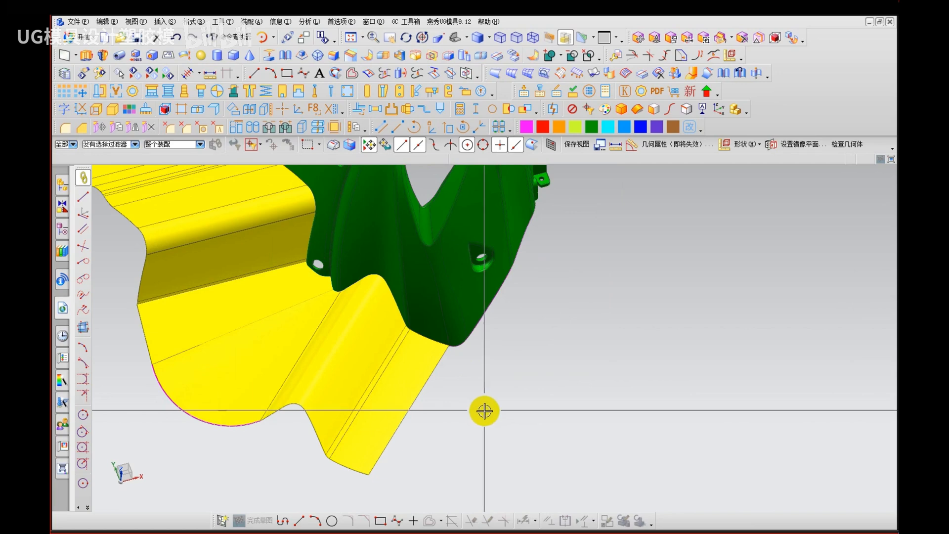
{"action": "scroll", "coordinate": [430, 408], "scroll_direction": "up", "scroll_amount": 2}
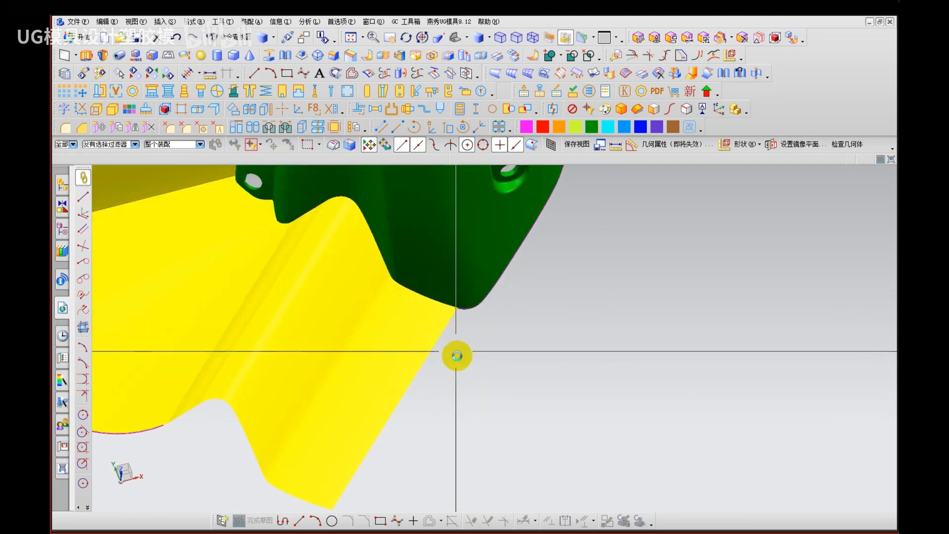
Step: Hide the green part to expose the corrugated sheet's upper edge near the part's lower tip
{"action": "middle_click_drag", "start_coordinate": [456, 356], "coordinate": [499, 384]}
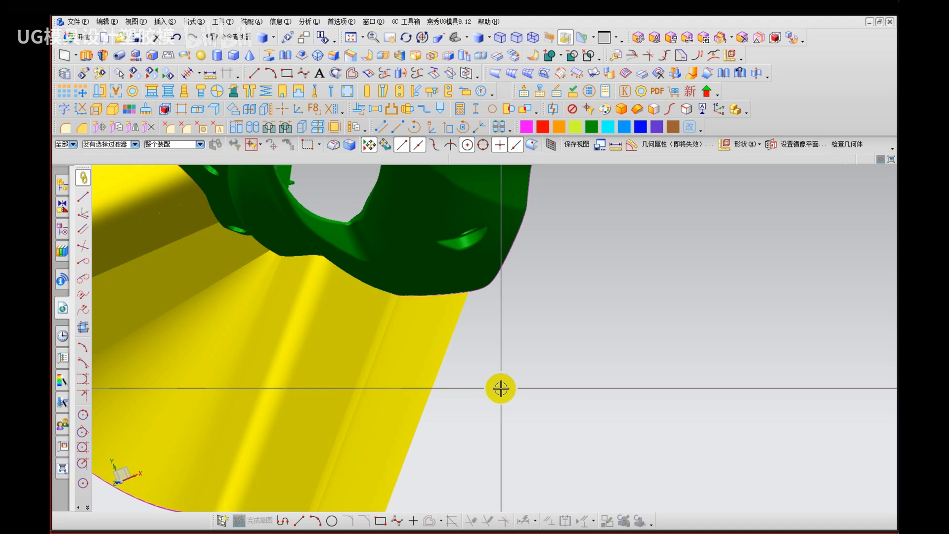
{"action": "middle_click_drag", "start_coordinate": [404, 388], "coordinate": [497, 386]}
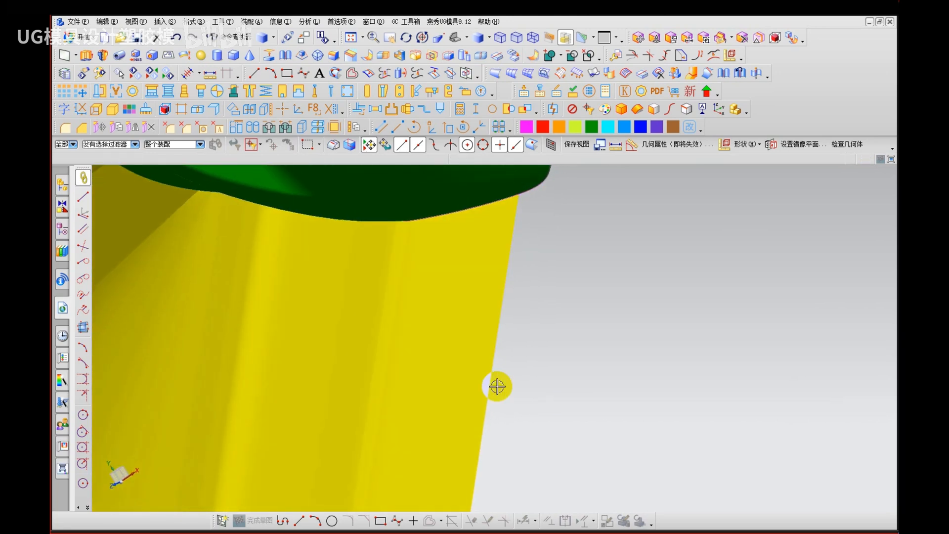
{"action": "left_click_drag", "start_coordinate": [359, 340], "coordinate": [379, 332]}
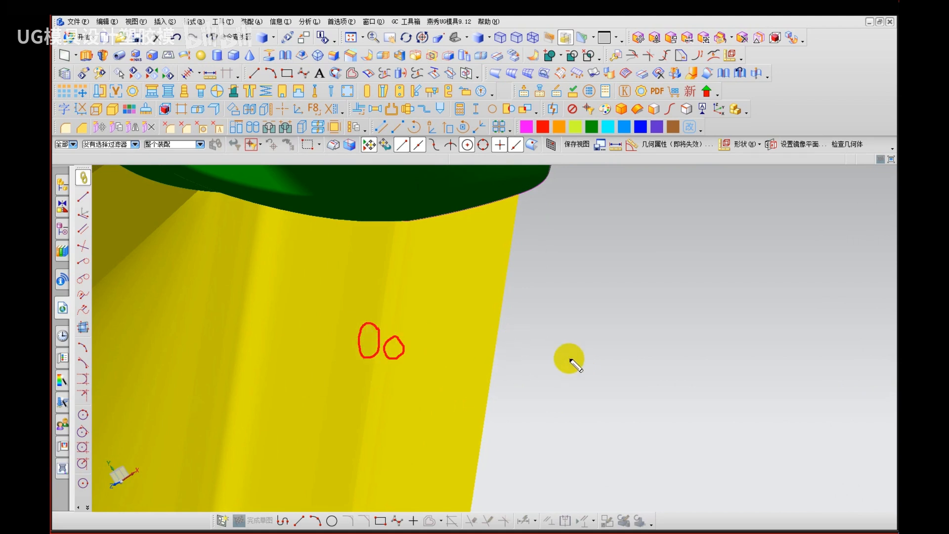
{"action": "key", "text": "Escape"}
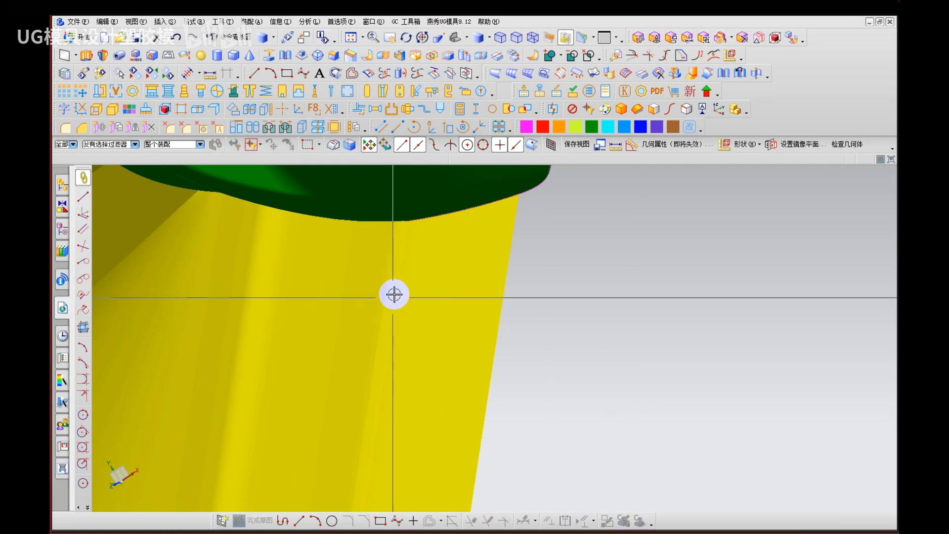
{"action": "scroll", "coordinate": [386, 303], "scroll_direction": "up", "scroll_amount": 1}
{"action": "middle_click_drag", "start_coordinate": [386, 303], "coordinate": [404, 334]}
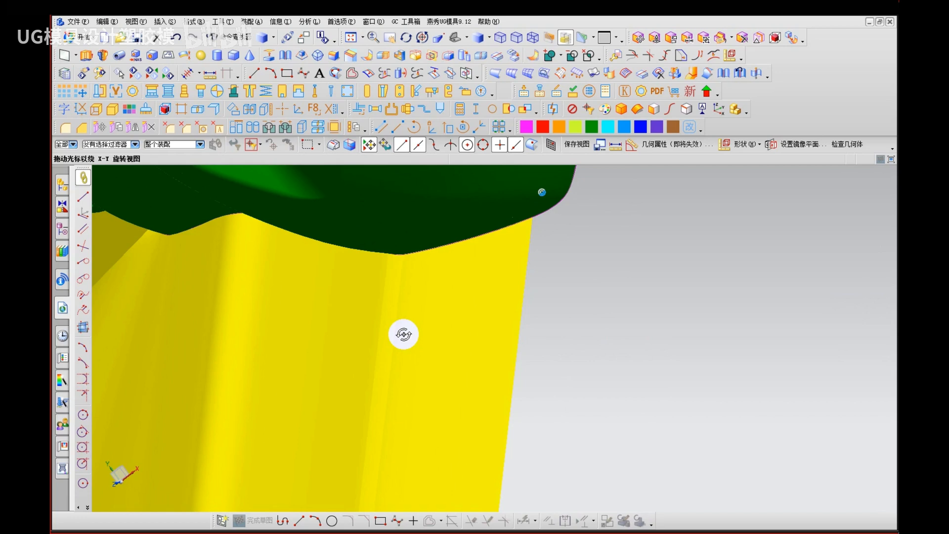
{"action": "middle_click_drag", "start_coordinate": [404, 334], "coordinate": [404, 329]}
{"action": "left_click", "coordinate": [417, 210]}
{"action": "key", "text": "ctrl+b"}
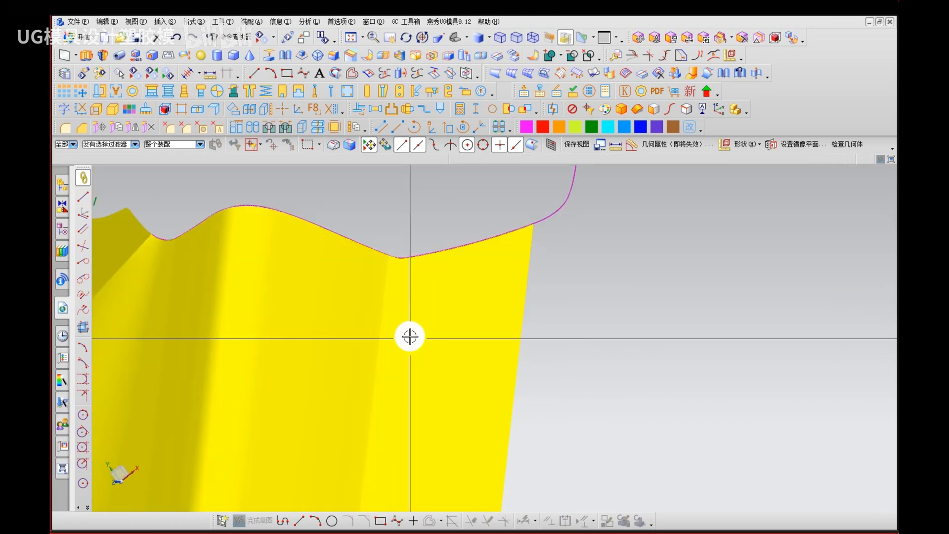
Step: Split the narrow strip at the bend of the upper edge off the yellow sheet and delete it
{"action": "scroll", "coordinate": [396, 254], "scroll_direction": "up", "scroll_amount": 4}
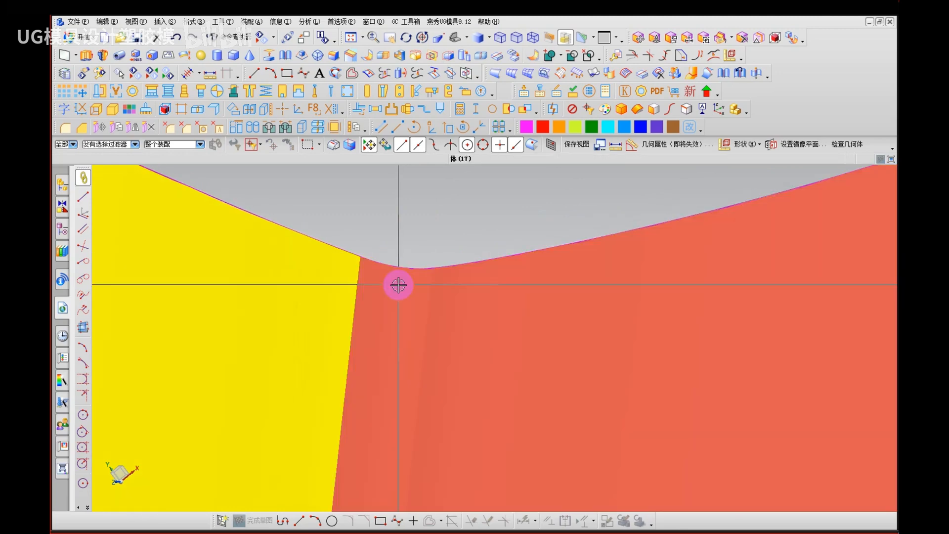
{"action": "left_click_drag", "start_coordinate": [384, 286], "coordinate": [398, 312], "text": "ctrl+shift"}
{"action": "left_click", "coordinate": [392, 324]}
{"action": "middle_click", "coordinate": [393, 324]}
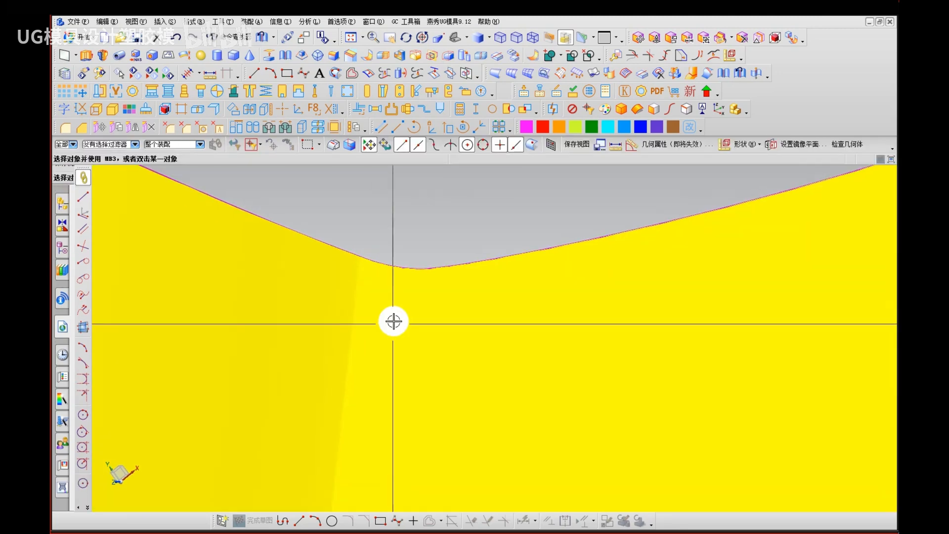
{"action": "key", "text": "ctrl+shift+r"}
{"action": "left_click", "coordinate": [390, 305]}
{"action": "middle_click", "coordinate": [390, 306]}
{"action": "middle_click", "coordinate": [395, 304]}
{"action": "left_click", "coordinate": [389, 315]}
{"action": "key", "text": "ctrl+d"}
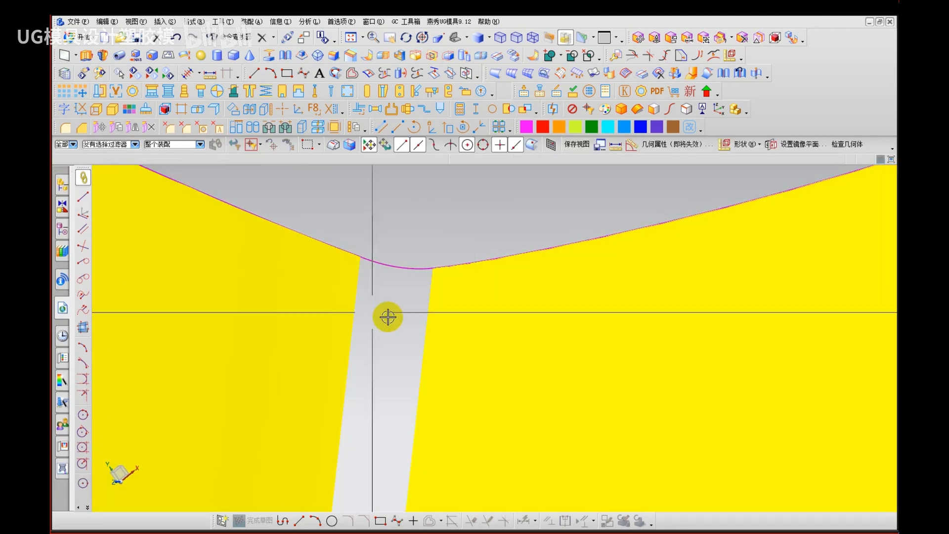
Step: Recolour the short edge curve segment spanning the open gap to Emerald green, colour ID 108
{"action": "middle_click_drag", "start_coordinate": [445, 279], "coordinate": [399, 271]}
{"action": "left_click", "coordinate": [398, 271]}
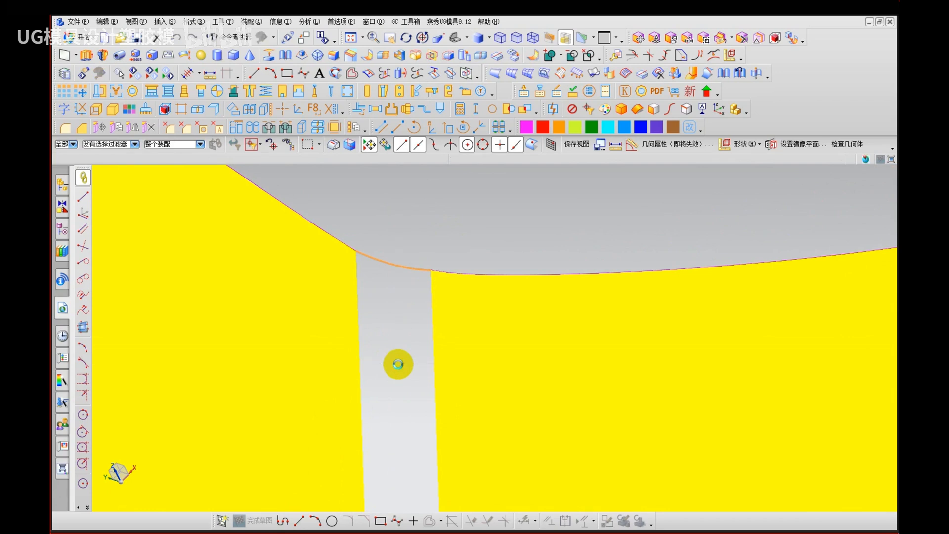
{"action": "key", "text": "ctrl+j"}
{"action": "left_click", "coordinate": [209, 233]}
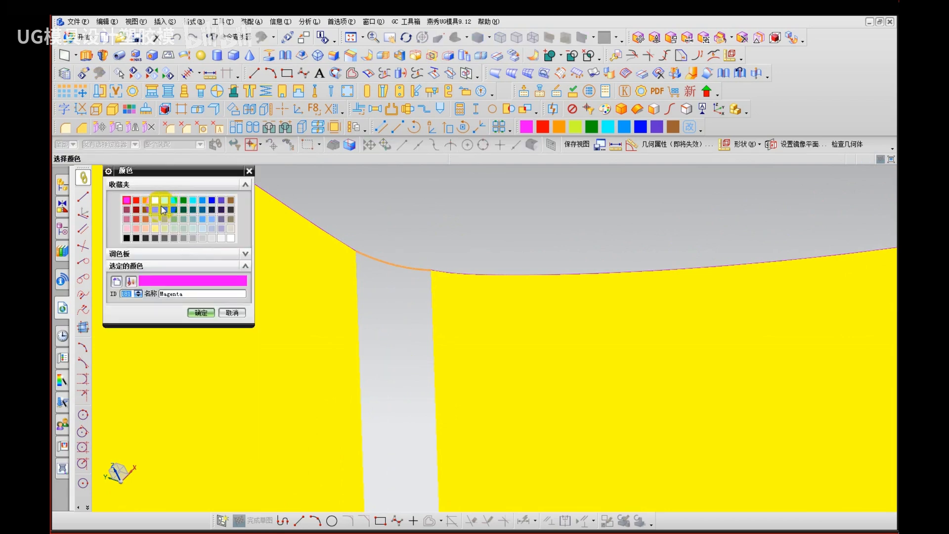
{"action": "left_click", "coordinate": [187, 201]}
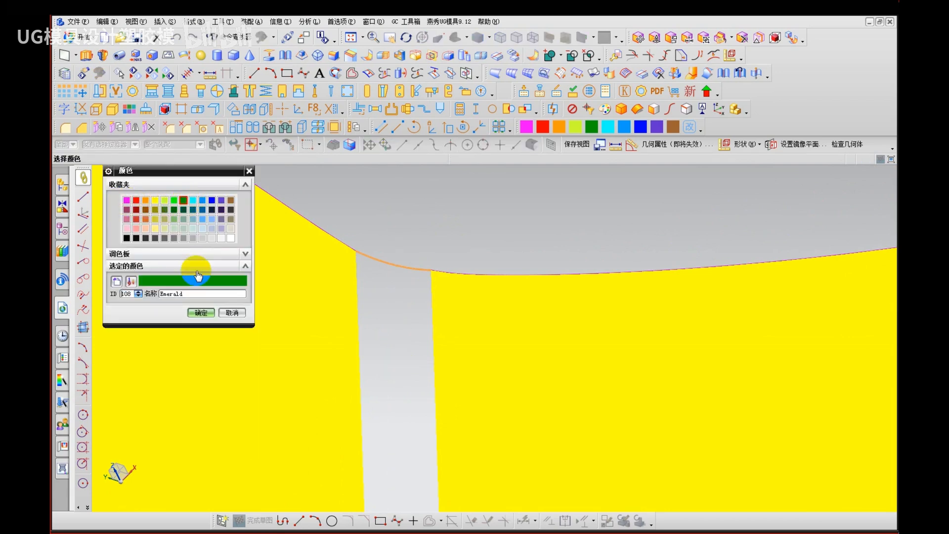
{"action": "left_click", "coordinate": [203, 313]}
{"action": "left_click", "coordinate": [171, 440]}
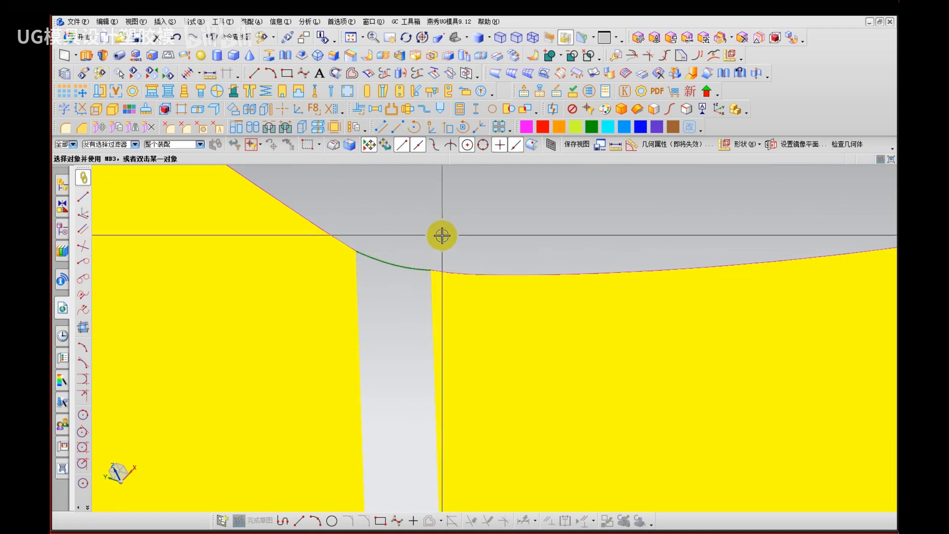
Step: Create a bridge curve across the gap between the neighbouring edge curves, with start and end tangent magnitudes of 1
{"action": "left_click", "coordinate": [165, 22]}
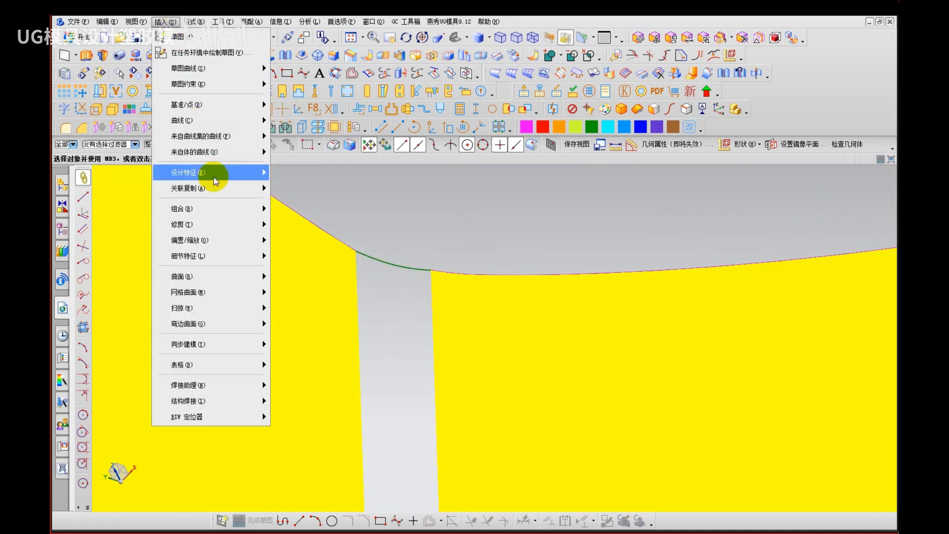
{"action": "mouse_move", "coordinate": [222, 152]}
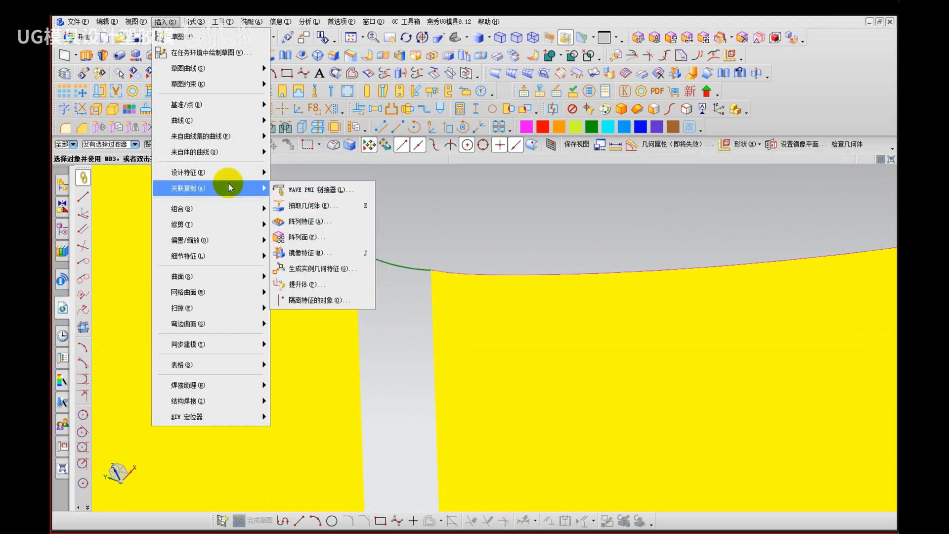
{"action": "mouse_move", "coordinate": [212, 293]}
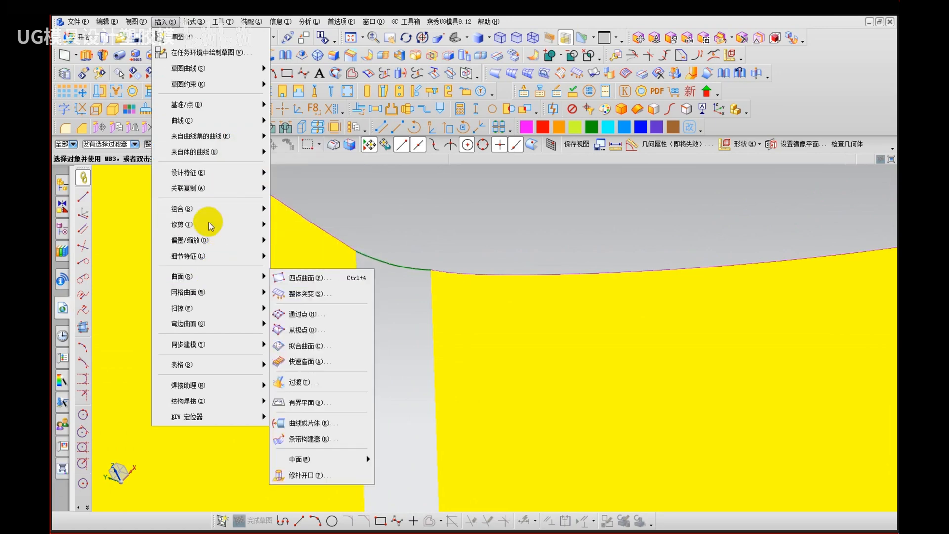
{"action": "mouse_move", "coordinate": [215, 136]}
{"action": "left_click", "coordinate": [318, 174]}
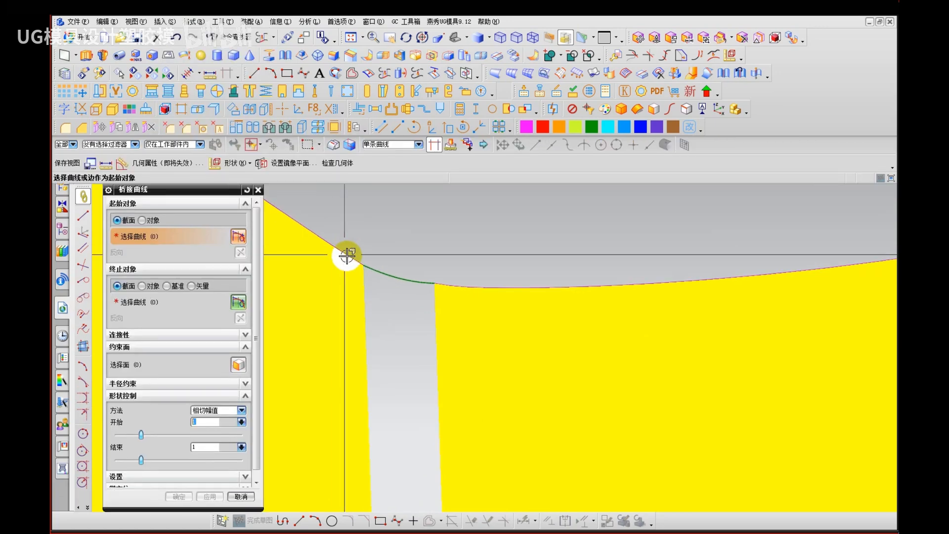
{"action": "left_click", "coordinate": [353, 251]}
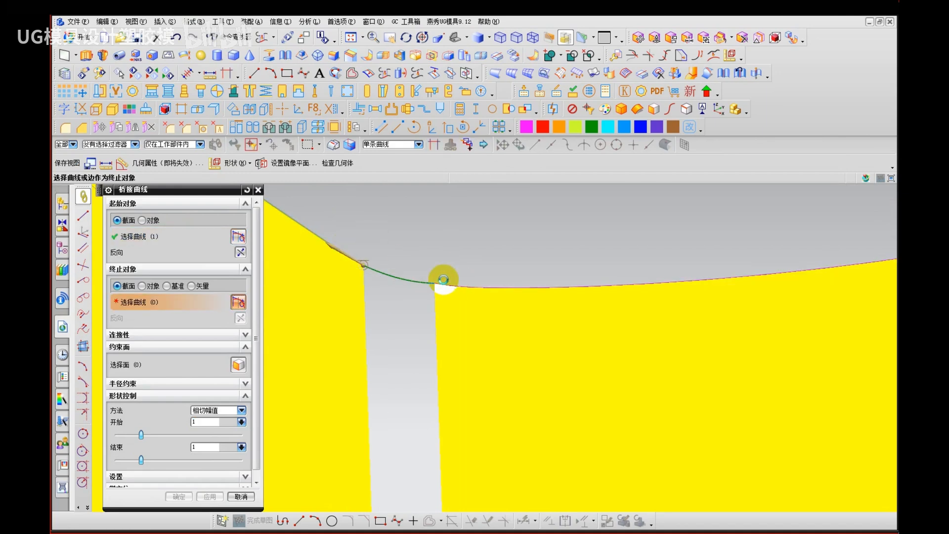
{"action": "left_click", "coordinate": [444, 281]}
{"action": "middle_click", "coordinate": [402, 254]}
{"action": "middle_click", "coordinate": [405, 278]}
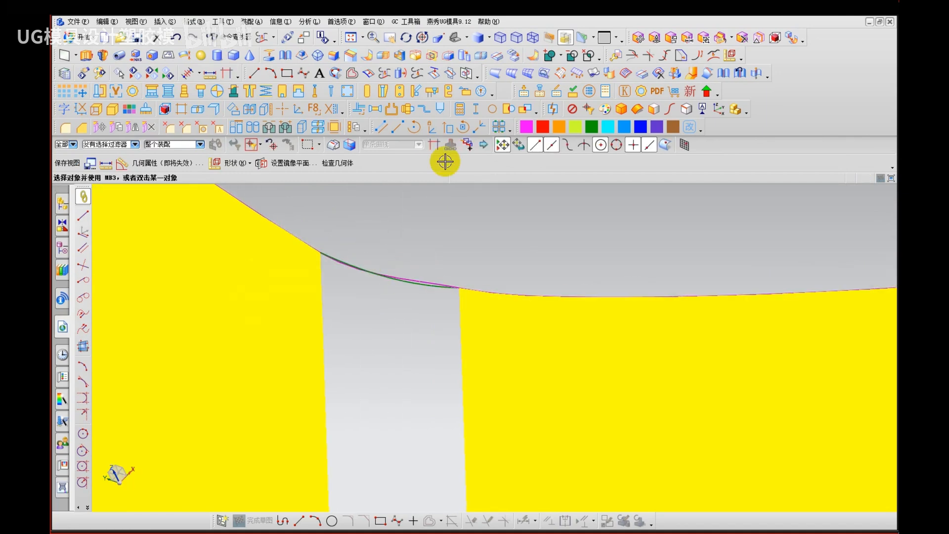
Step: Measure the distance between the green edge segment and the new bridge curve near the middle of their bulge
{"action": "left_click", "coordinate": [309, 21]}
{"action": "left_click", "coordinate": [324, 58]}
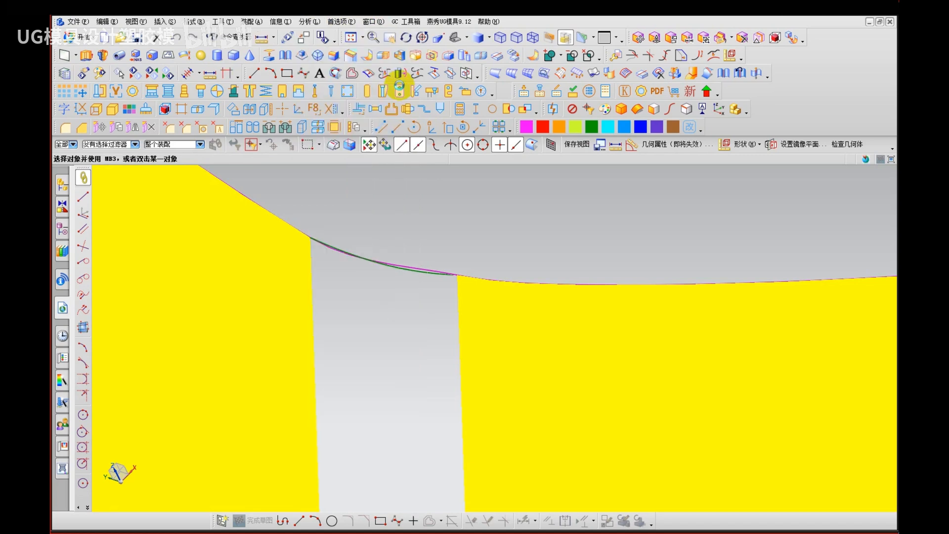
{"action": "scroll", "coordinate": [410, 269], "scroll_direction": "up", "scroll_amount": 4}
{"action": "scroll", "coordinate": [446, 271], "scroll_direction": "up", "scroll_amount": 1}
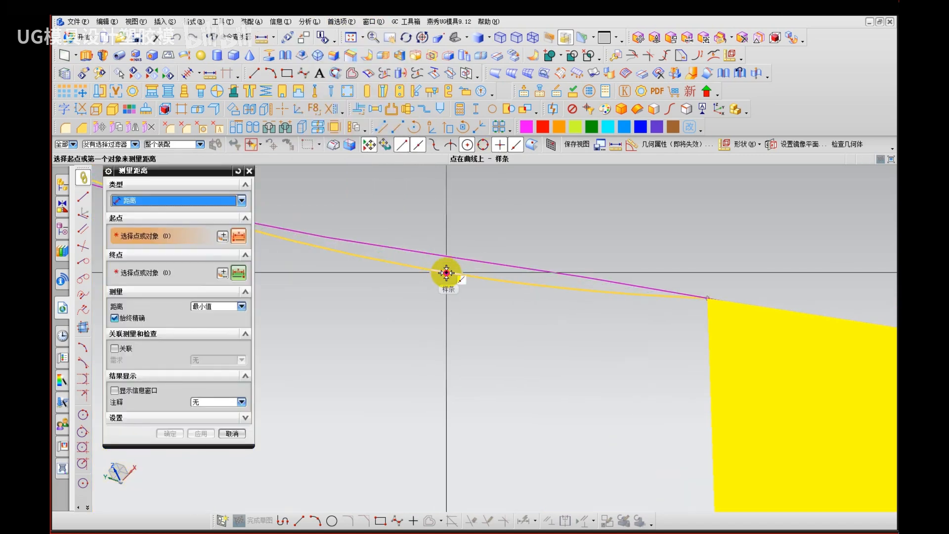
{"action": "left_click", "coordinate": [445, 271]}
{"action": "left_click", "coordinate": [451, 259]}
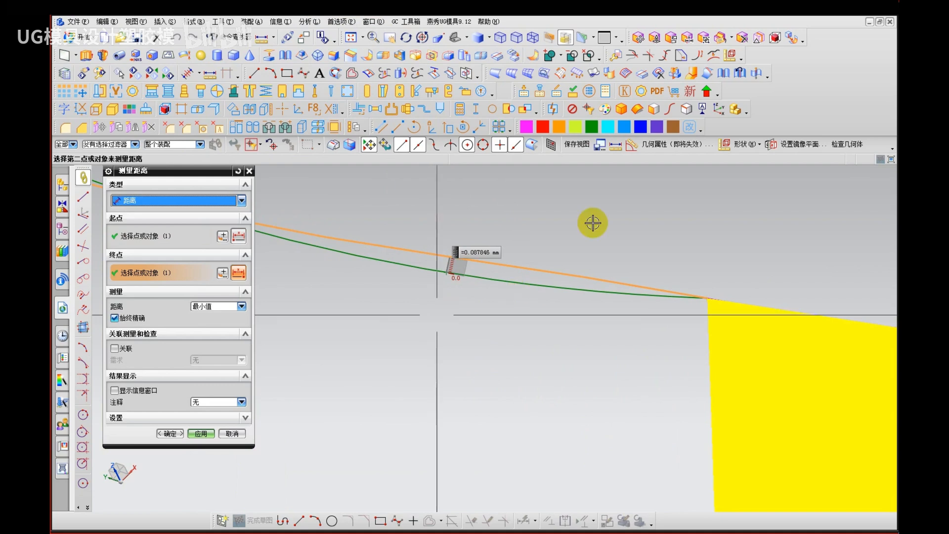
{"action": "mouse_move", "coordinate": [593, 173]}
{"action": "left_mouse_down"}
{"action": "mouse_move", "coordinate": [601, 187]}
{"action": "mouse_move", "coordinate": [648, 173]}
{"action": "mouse_move", "coordinate": [673, 213]}
{"action": "mouse_move", "coordinate": [692, 163]}
{"action": "left_mouse_up"}
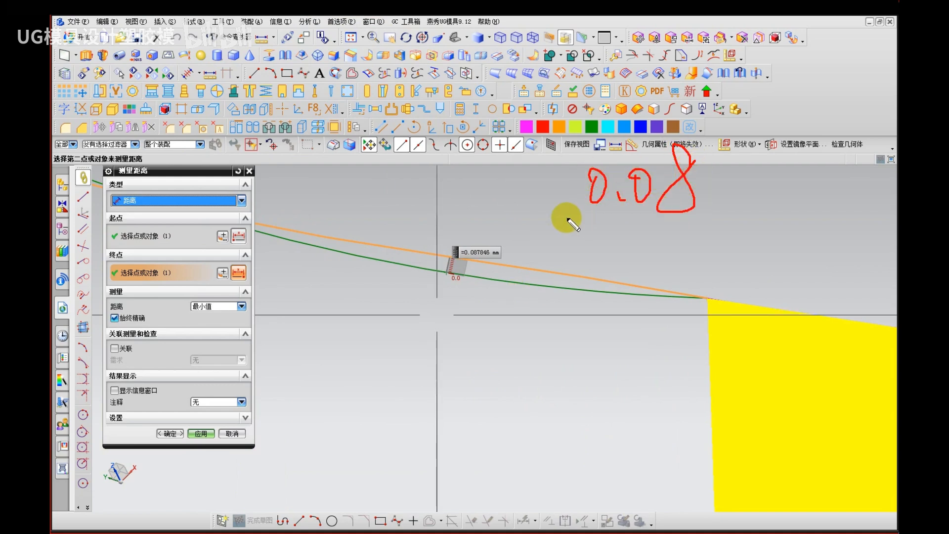
{"action": "left_click_drag", "start_coordinate": [562, 216], "coordinate": [722, 216]}
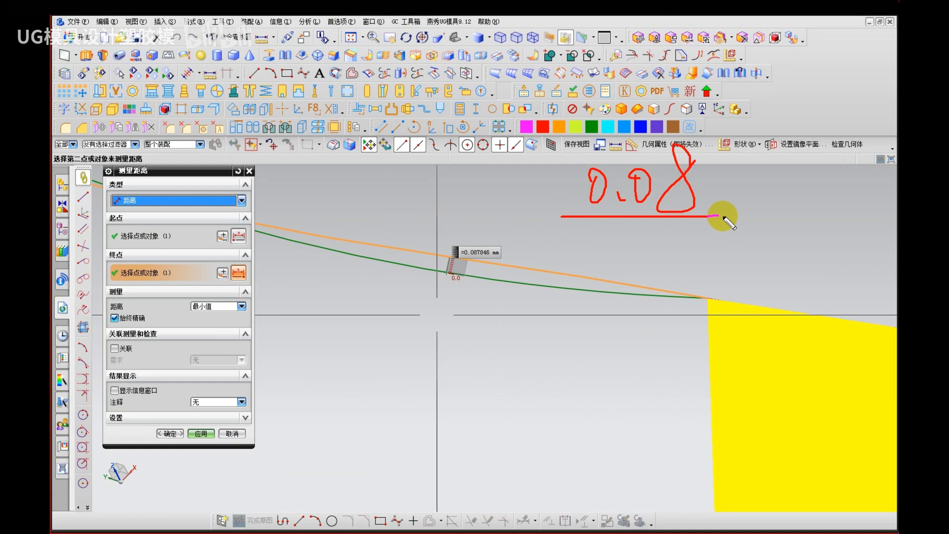
{"action": "key", "text": "Escape"}
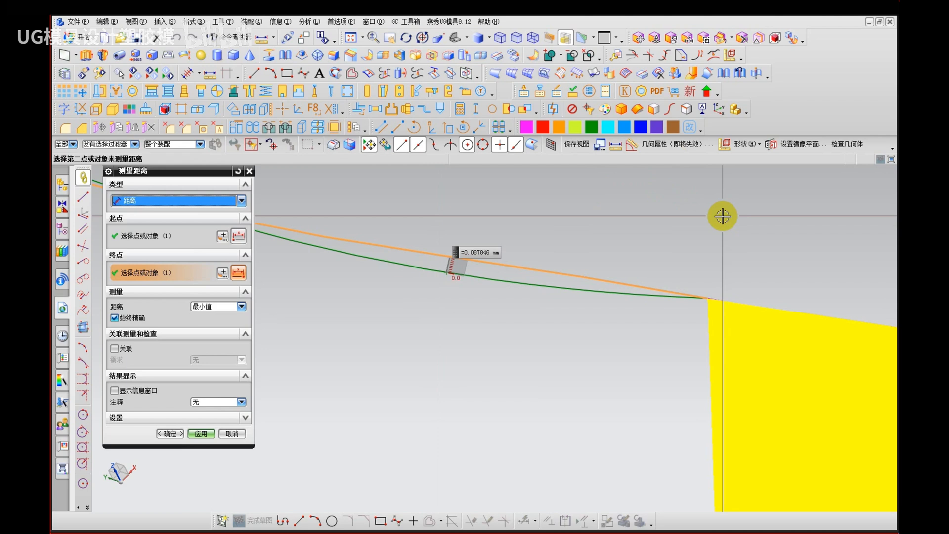
{"action": "key", "text": "ctrl+2"}
{"action": "left_click_drag", "start_coordinate": [624, 189], "coordinate": [624, 189]}
{"action": "left_click_drag", "start_coordinate": [648, 196], "coordinate": [649, 204]}
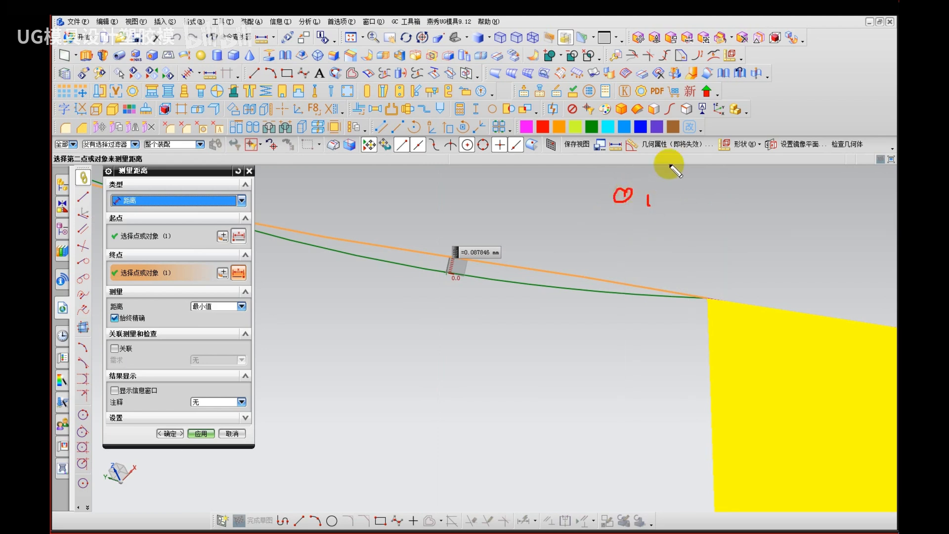
{"action": "left_click_drag", "start_coordinate": [670, 162], "coordinate": [670, 222]}
{"action": "left_click_drag", "start_coordinate": [589, 218], "coordinate": [740, 218]}
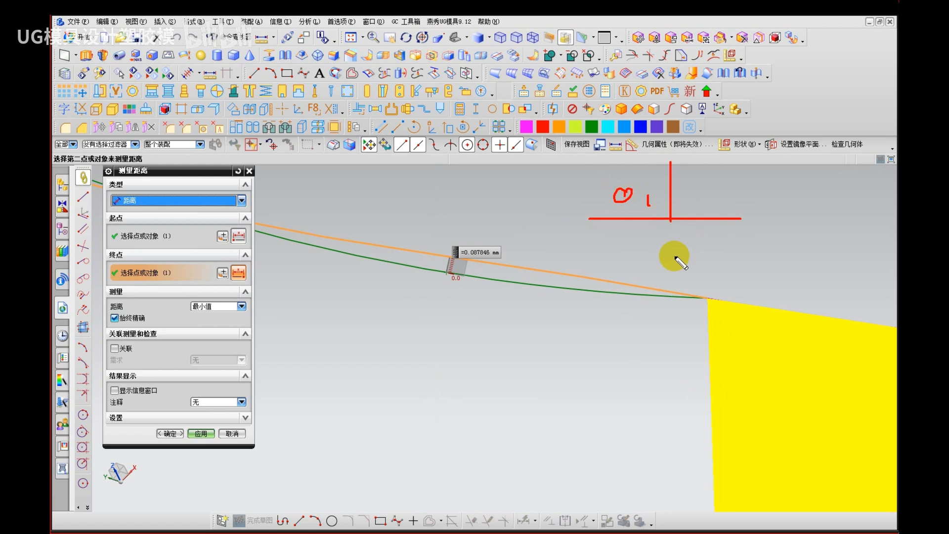
{"action": "left_click_drag", "start_coordinate": [452, 261], "coordinate": [494, 261]}
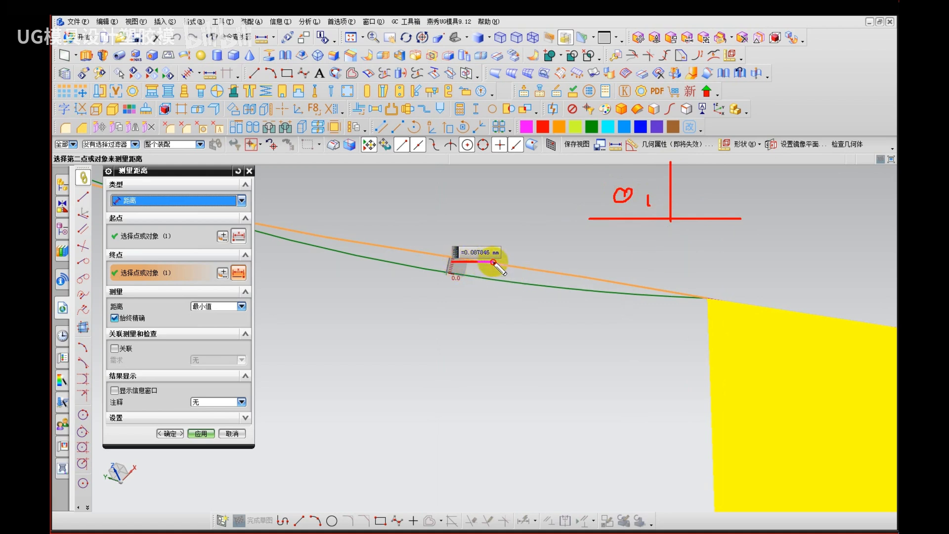
{"action": "key", "text": "Escape"}
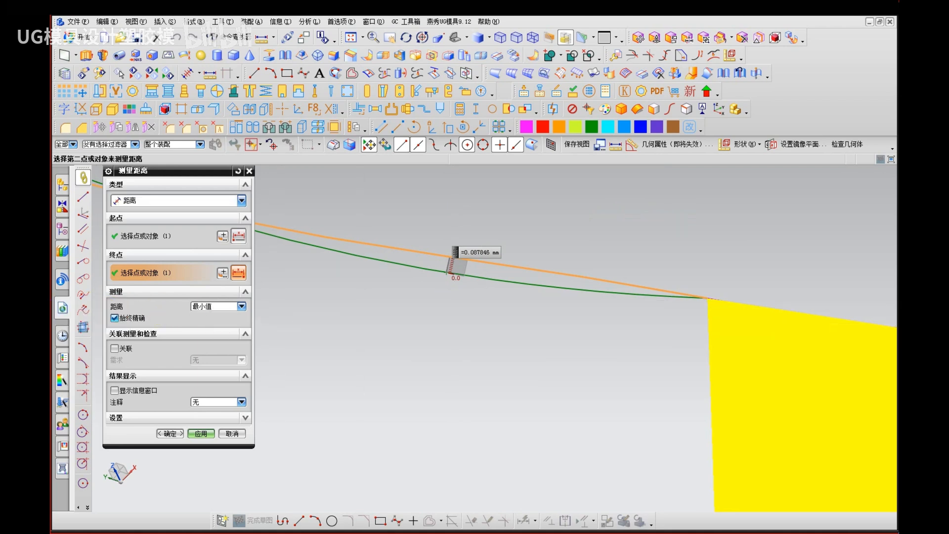
{"action": "scroll", "coordinate": [502, 311], "scroll_direction": "down", "scroll_amount": 1}
{"action": "scroll", "coordinate": [494, 319], "scroll_direction": "up", "scroll_amount": 1}
{"action": "scroll", "coordinate": [394, 271], "scroll_direction": "up", "scroll_amount": 2}
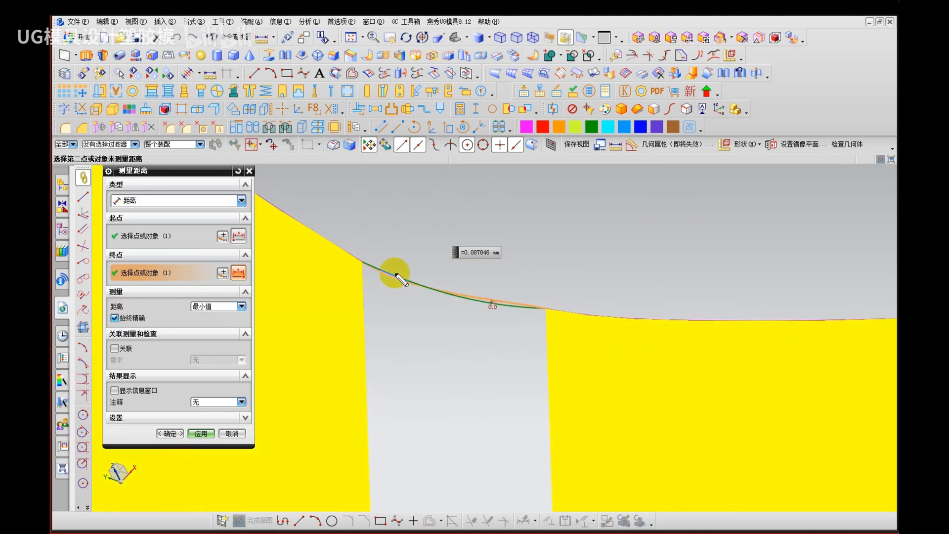
{"action": "scroll", "coordinate": [459, 345], "scroll_direction": "down", "scroll_amount": 3}
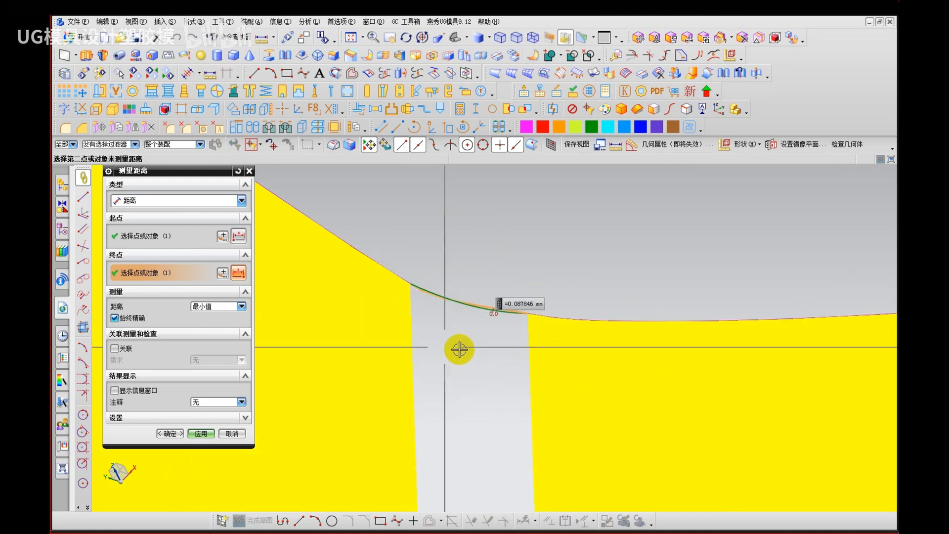
{"action": "left_click_drag", "start_coordinate": [270, 213], "coordinate": [265, 244]}
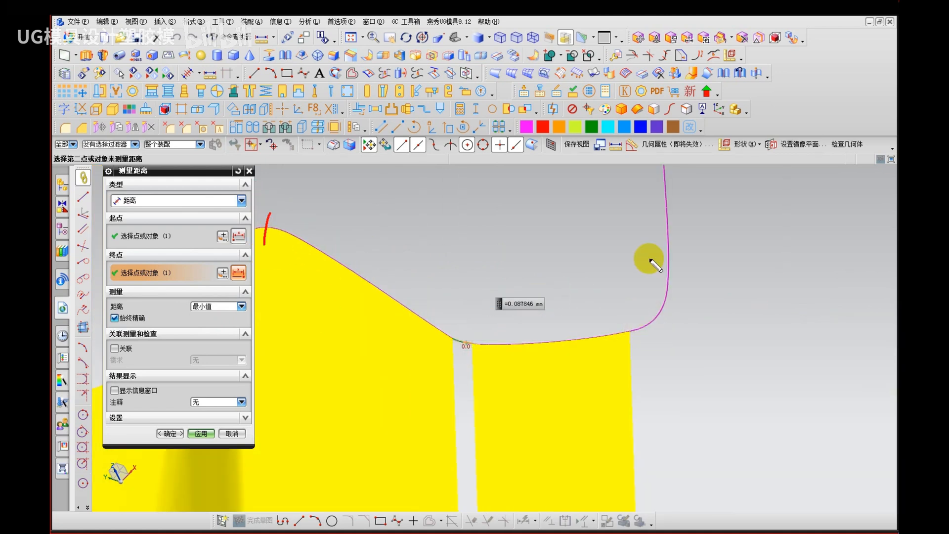
{"action": "left_click_drag", "start_coordinate": [659, 202], "coordinate": [692, 202]}
{"action": "mouse_move", "coordinate": [272, 229]}
{"action": "left_mouse_down"}
{"action": "mouse_move", "coordinate": [470, 339]}
{"action": "mouse_move", "coordinate": [674, 292]}
{"action": "mouse_move", "coordinate": [672, 201]}
{"action": "left_mouse_up"}
{"action": "mouse_move", "coordinate": [737, 272]}
{"action": "left_mouse_down"}
{"action": "mouse_move", "coordinate": [731, 311]}
{"action": "mouse_move", "coordinate": [737, 272]}
{"action": "left_mouse_up"}
{"action": "mouse_move", "coordinate": [752, 291]}
{"action": "left_mouse_down"}
{"action": "mouse_move", "coordinate": [761, 299]}
{"action": "mouse_move", "coordinate": [779, 271]}
{"action": "mouse_move", "coordinate": [807, 290]}
{"action": "left_mouse_up"}
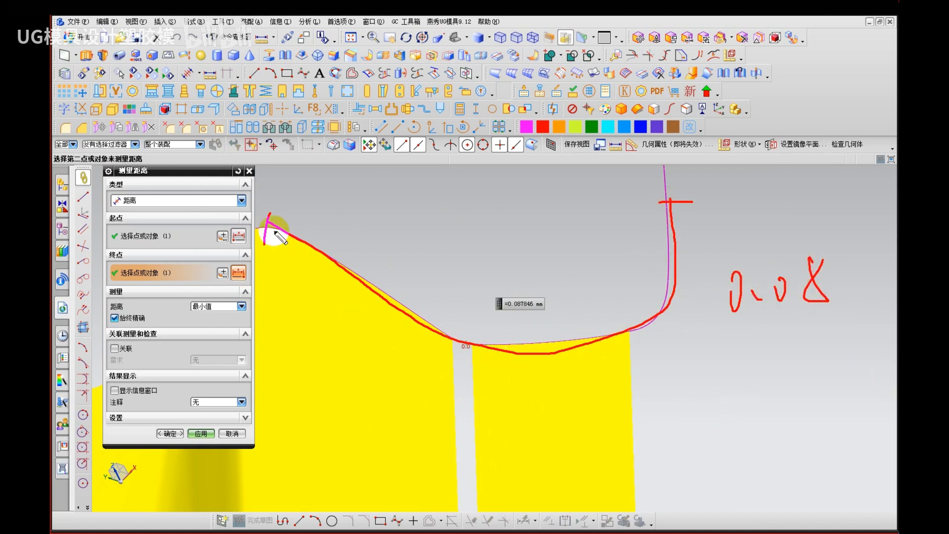
{"action": "mouse_move", "coordinate": [277, 219]}
{"action": "left_mouse_down"}
{"action": "mouse_move", "coordinate": [477, 307]}
{"action": "mouse_move", "coordinate": [639, 240]}
{"action": "mouse_move", "coordinate": [645, 213]}
{"action": "left_mouse_up"}
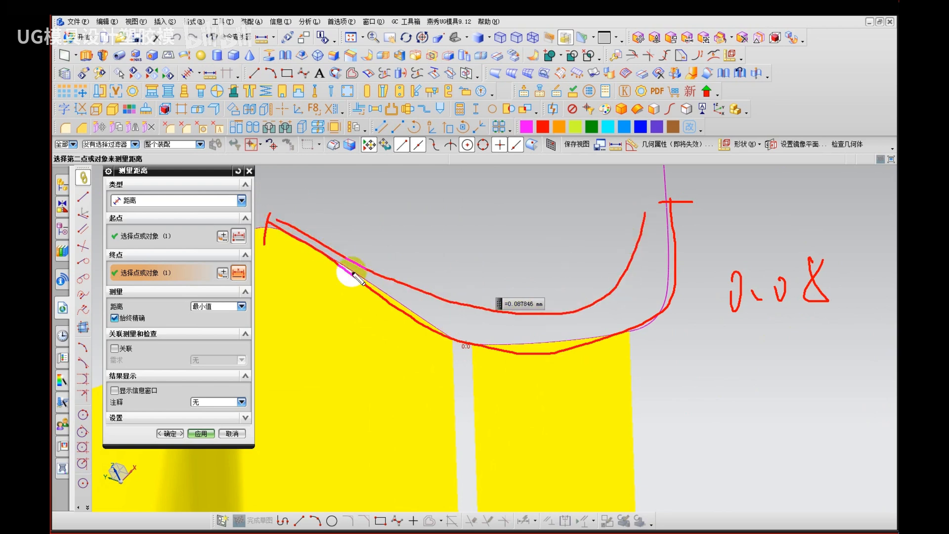
{"action": "left_click_drag", "start_coordinate": [277, 192], "coordinate": [227, 266]}
{"action": "left_click_drag", "start_coordinate": [645, 187], "coordinate": [695, 187]}
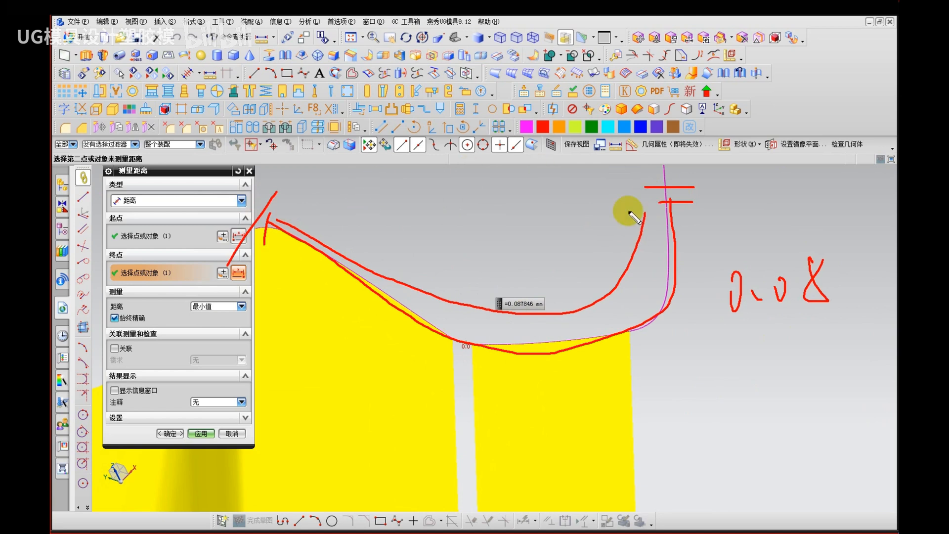
Step: Close the distance measurement between the green edge segment and the bridge curve
{"action": "left_click_drag", "start_coordinate": [876, 319], "coordinate": [719, 314]}
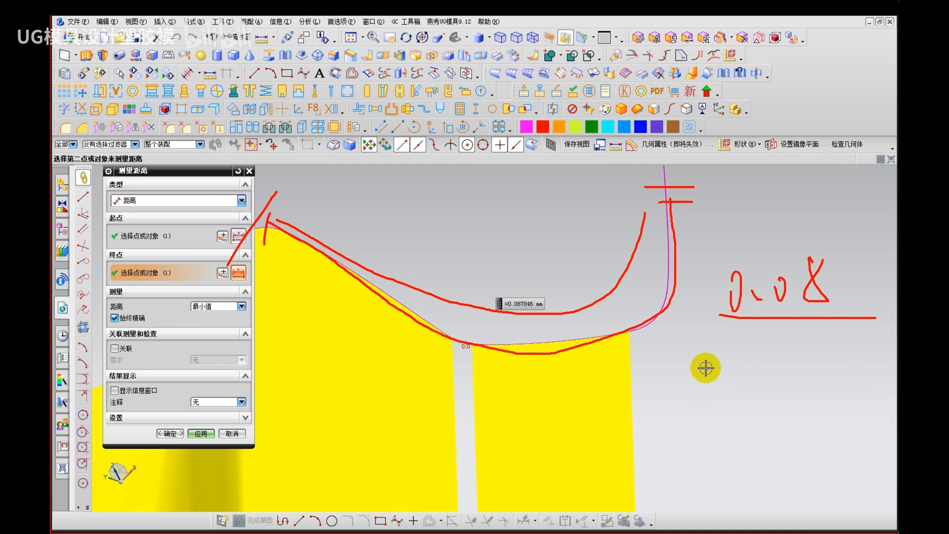
{"action": "key", "text": "Escape"}
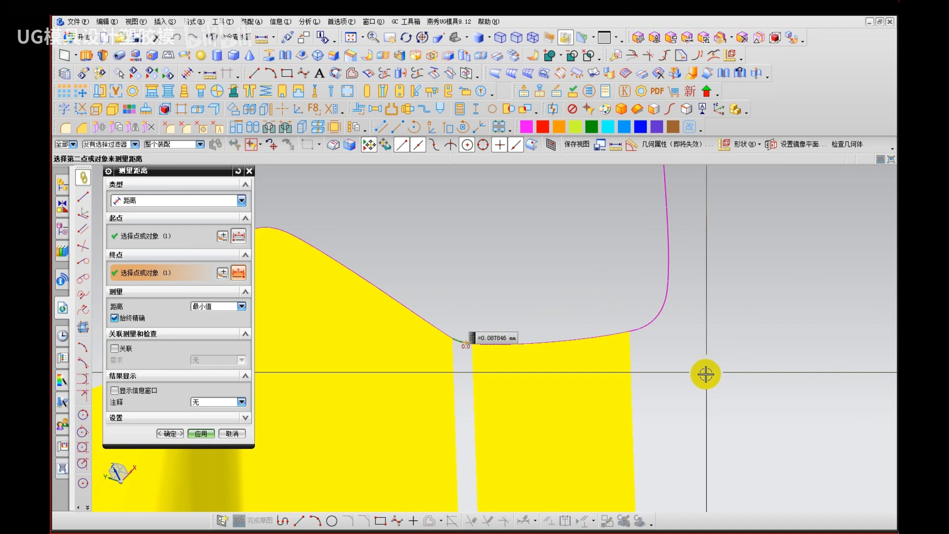
{"action": "key", "text": "Escape"}
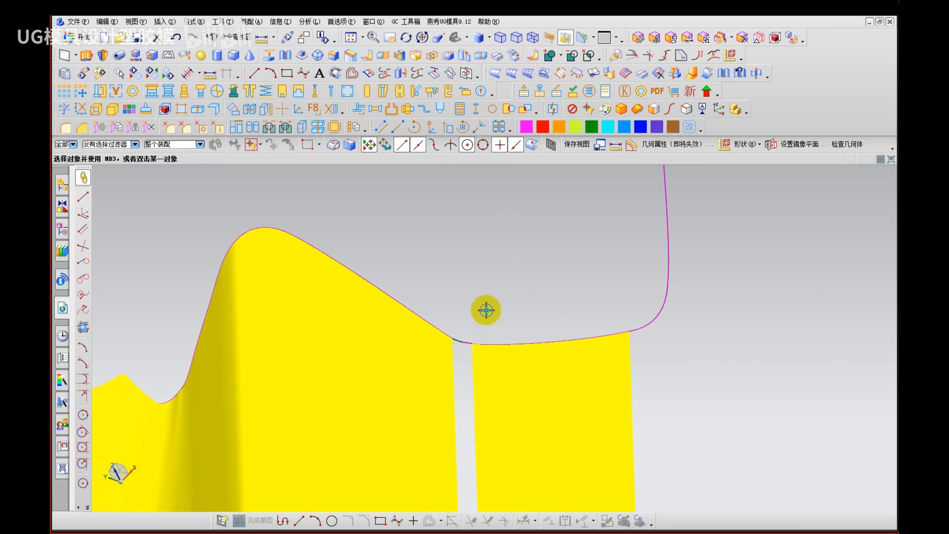
Step: Extrude the bridge curve along the side edge of the neighbouring yellow sheet to fill the narrow gap with a strip
{"action": "middle_click_drag", "start_coordinate": [485, 311], "coordinate": [480, 242], "text": "shift"}
{"action": "scroll", "coordinate": [455, 257], "scroll_direction": "up", "scroll_amount": 5}
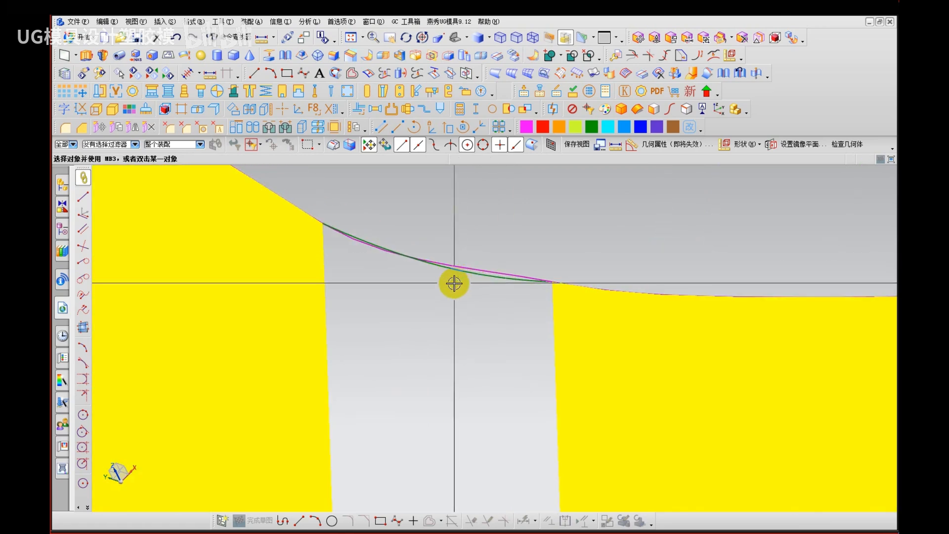
{"action": "key", "text": "x"}
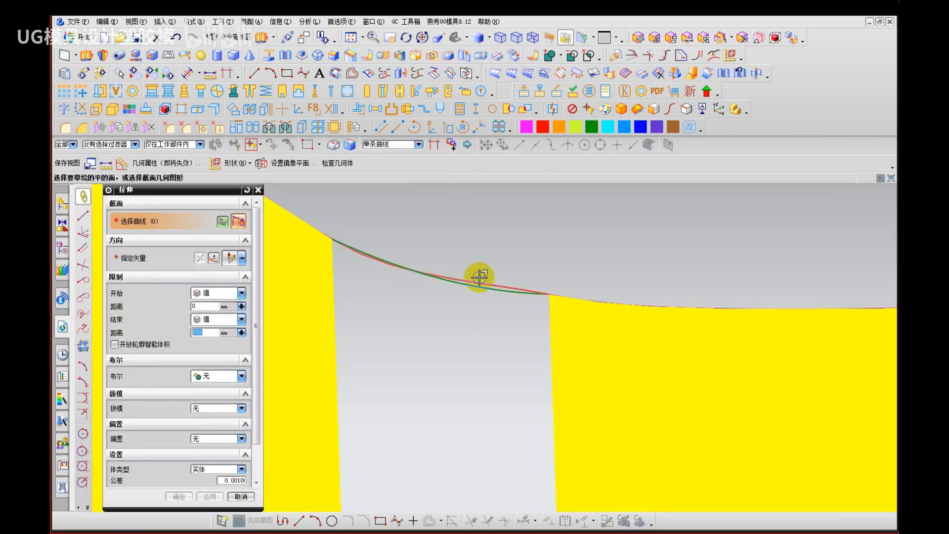
{"action": "left_click", "coordinate": [475, 280]}
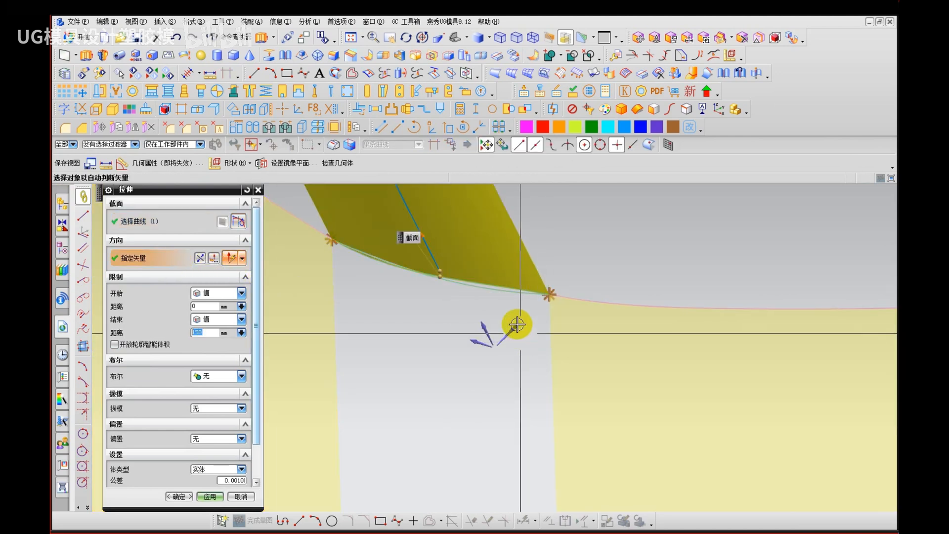
{"action": "scroll", "coordinate": [439, 308], "scroll_direction": "down", "scroll_amount": 2}
{"action": "scroll", "coordinate": [440, 311], "scroll_direction": "down", "scroll_amount": 7}
{"action": "middle_click_drag", "start_coordinate": [464, 436], "coordinate": [457, 312], "text": "shift"}
{"action": "left_click", "coordinate": [447, 411]}
{"action": "middle_click", "coordinate": [397, 462]}
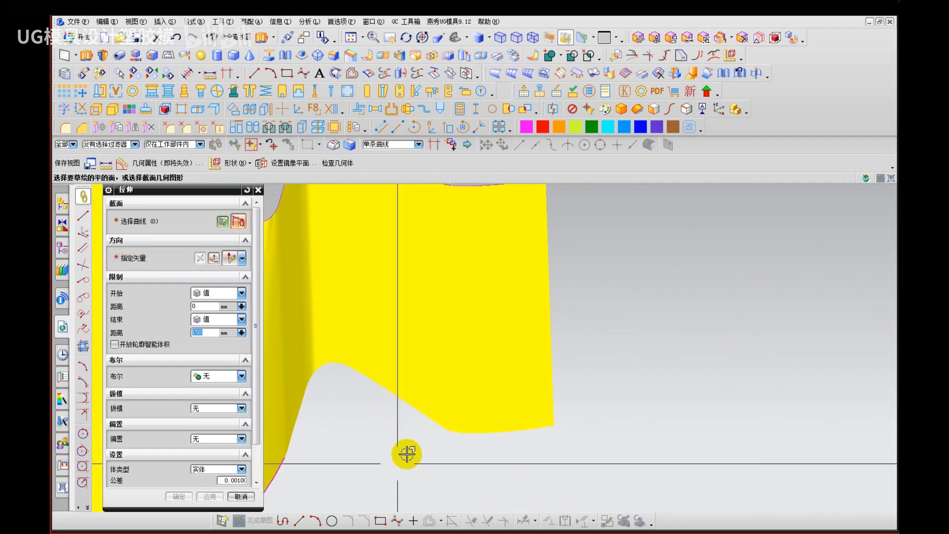
{"action": "middle_click", "coordinate": [407, 453]}
Step: Examine the extruded strip and its transition to the neighbouring yellow sheets from several sides
{"action": "scroll", "coordinate": [405, 444], "scroll_direction": "down", "scroll_amount": 1}
{"action": "middle_click_drag", "start_coordinate": [432, 345], "coordinate": [432, 394]}
{"action": "scroll", "coordinate": [426, 240], "scroll_direction": "up", "scroll_amount": 5}
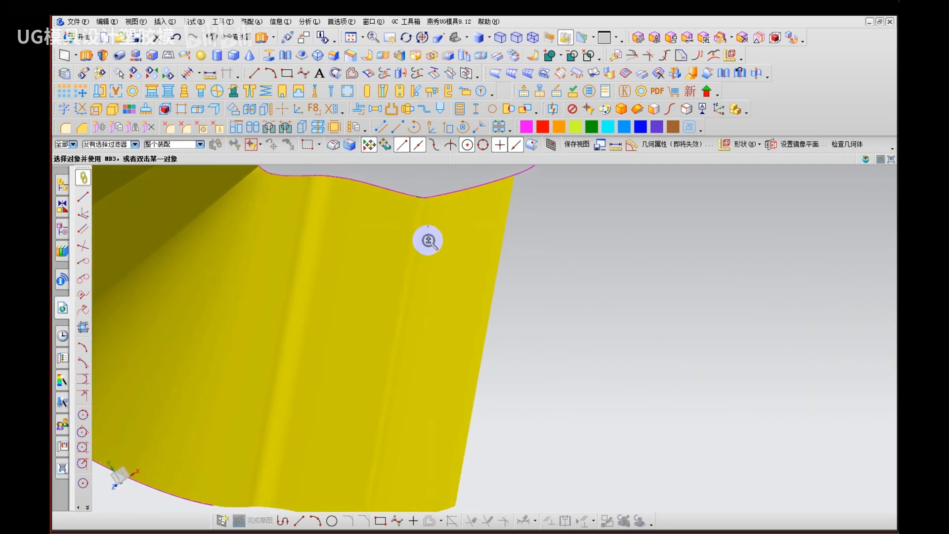
{"action": "middle_click_drag", "start_coordinate": [427, 289], "coordinate": [436, 267]}
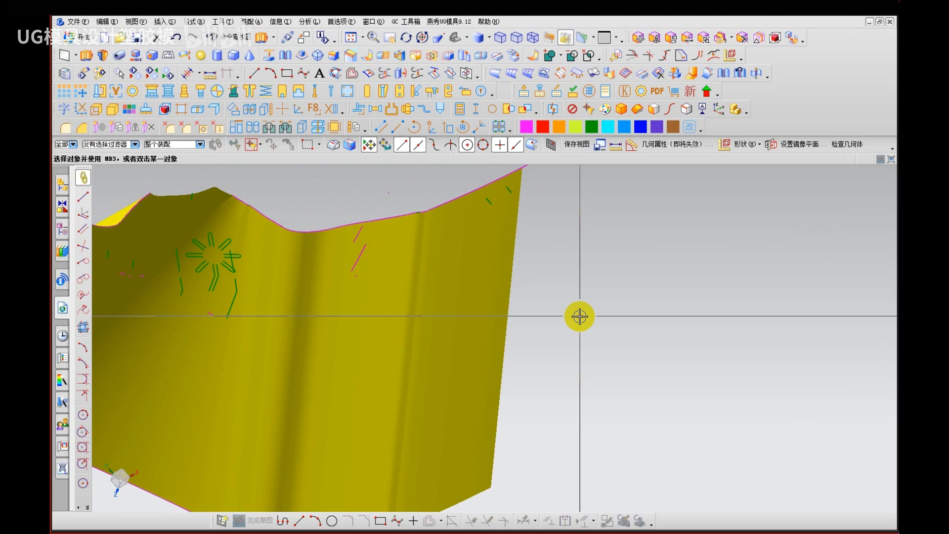
{"action": "mouse_move", "coordinate": [530, 298]}
{"action": "left_mouse_down"}
{"action": "mouse_move", "coordinate": [459, 297]}
{"action": "mouse_move", "coordinate": [474, 311]}
{"action": "left_mouse_up"}
{"action": "key", "text": "Escape"}
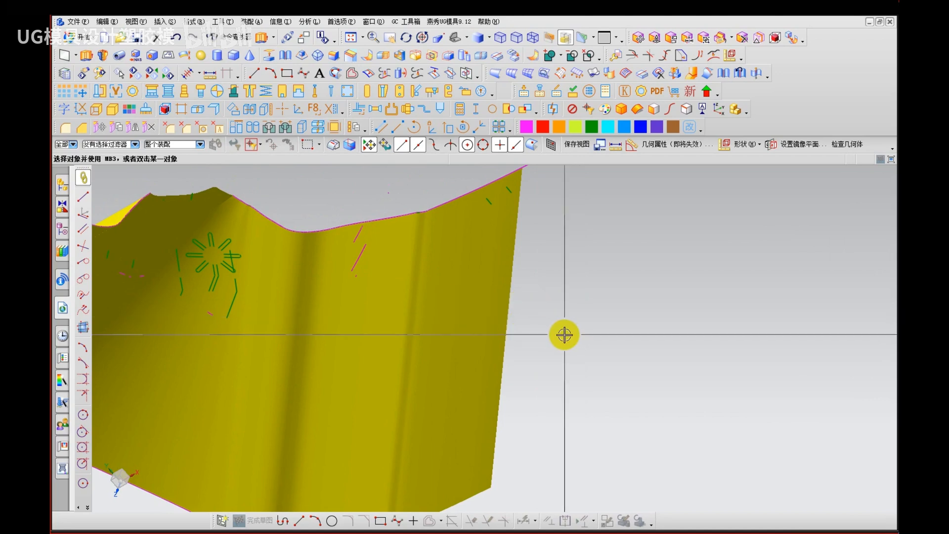
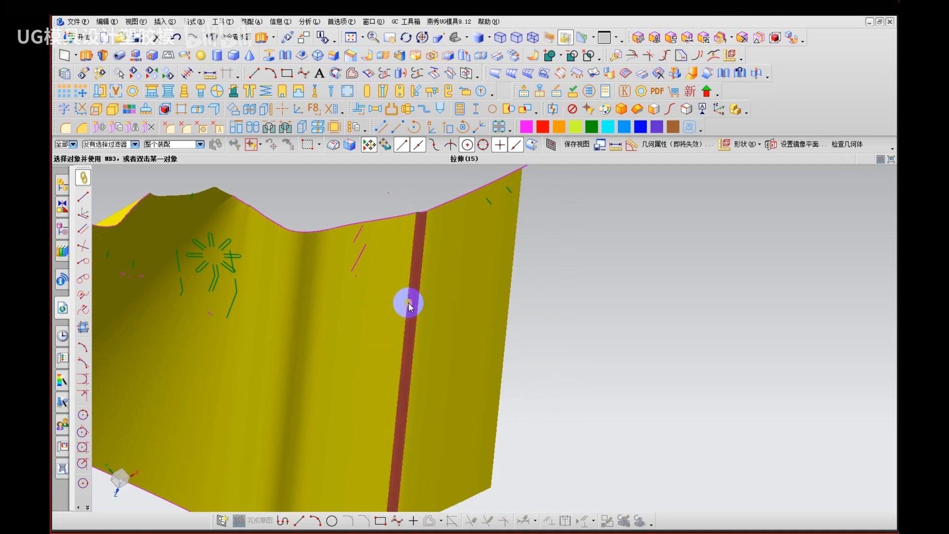
{"action": "middle_click_drag", "start_coordinate": [408, 305], "coordinate": [482, 197]}
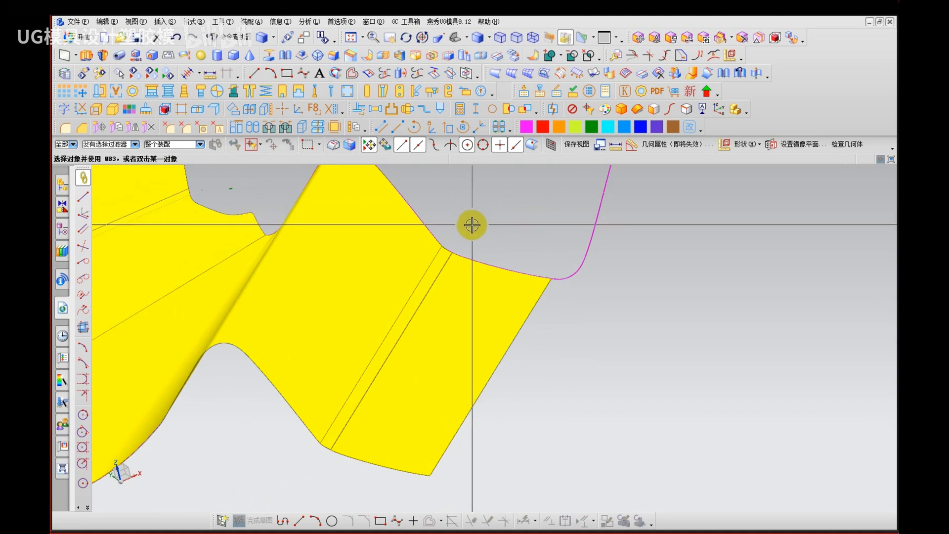
{"action": "scroll", "coordinate": [469, 228], "scroll_direction": "down", "scroll_amount": 3}
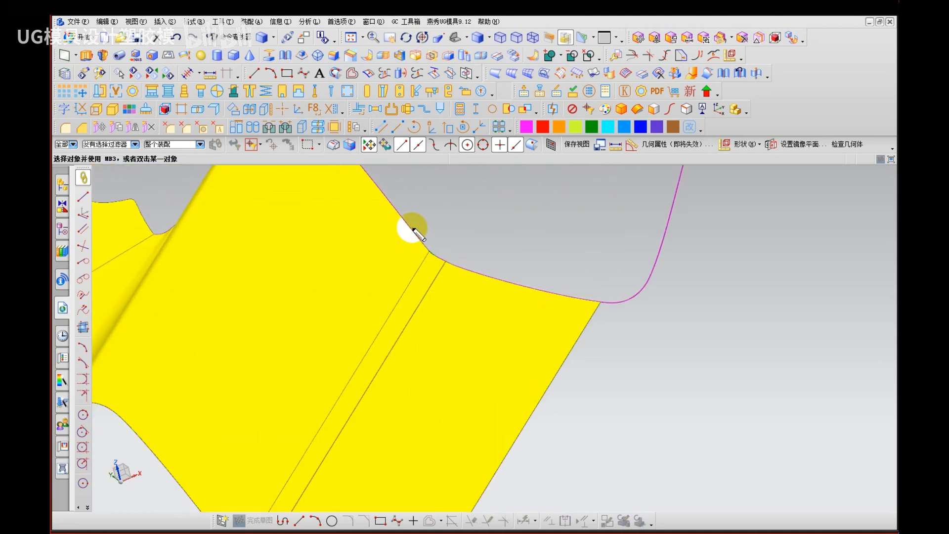
Step: Inspect the short bridged segment at the bend of the upper edge and the edges adjoining it from close up
{"action": "left_click", "coordinate": [414, 230]}
{"action": "left_click", "coordinate": [462, 266]}
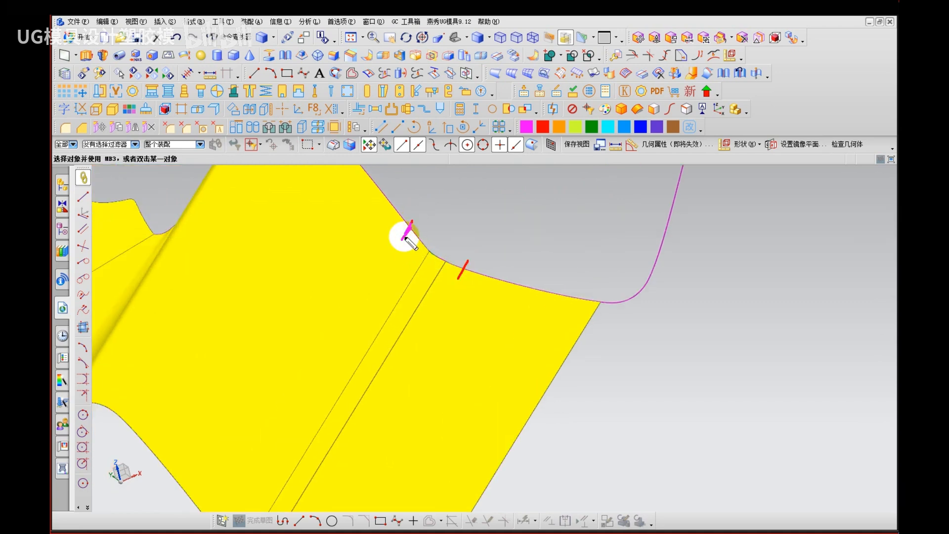
{"action": "mouse_move", "coordinate": [389, 199]}
{"action": "left_mouse_down"}
{"action": "mouse_move", "coordinate": [405, 225]}
{"action": "mouse_move", "coordinate": [395, 200]}
{"action": "left_mouse_up"}
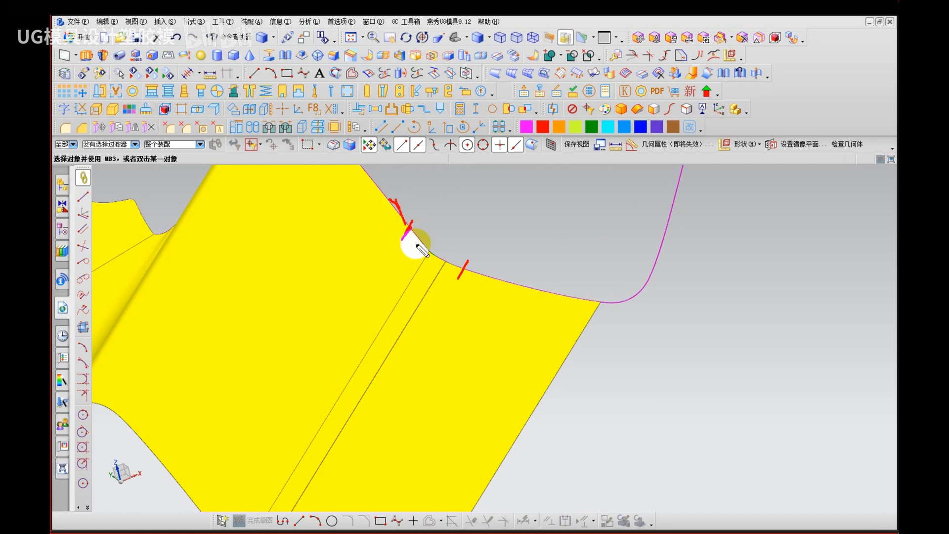
{"action": "mouse_move", "coordinate": [416, 244]}
{"action": "left_mouse_down"}
{"action": "mouse_move", "coordinate": [411, 230]}
{"action": "mouse_move", "coordinate": [441, 261]}
{"action": "mouse_move", "coordinate": [510, 282]}
{"action": "left_mouse_up"}
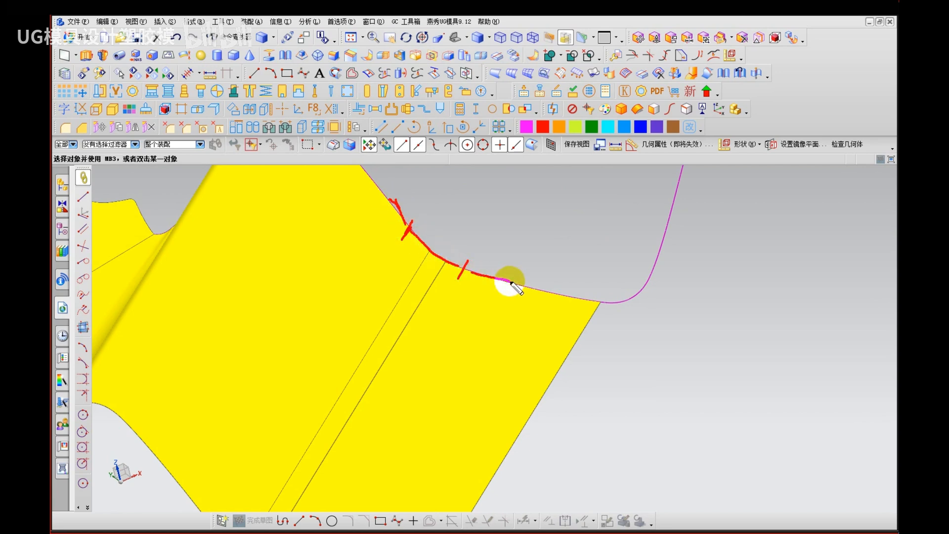
{"action": "left_click_drag", "start_coordinate": [456, 223], "coordinate": [435, 243]}
{"action": "left_click_drag", "start_coordinate": [435, 229], "coordinate": [466, 246]}
{"action": "key", "text": "Escape"}
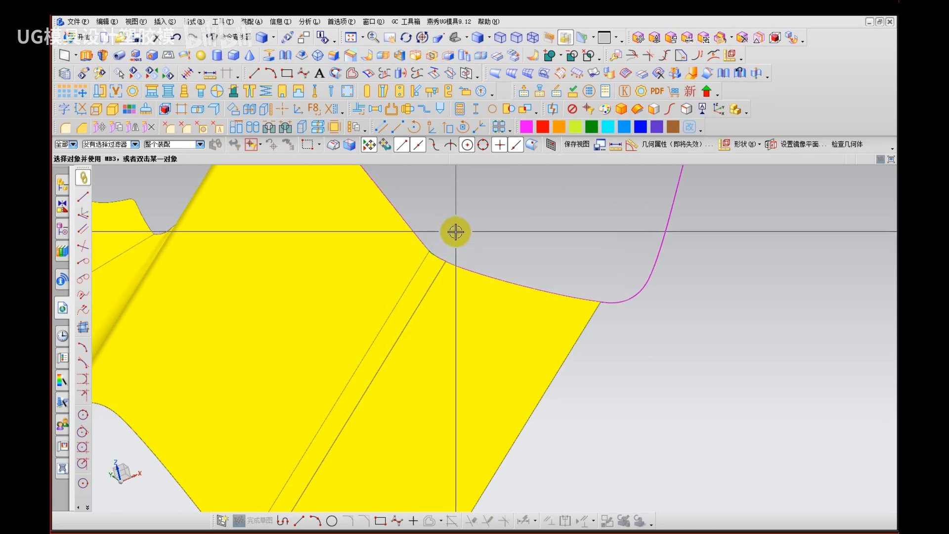
{"action": "scroll", "coordinate": [448, 242], "scroll_direction": "up", "scroll_amount": 3}
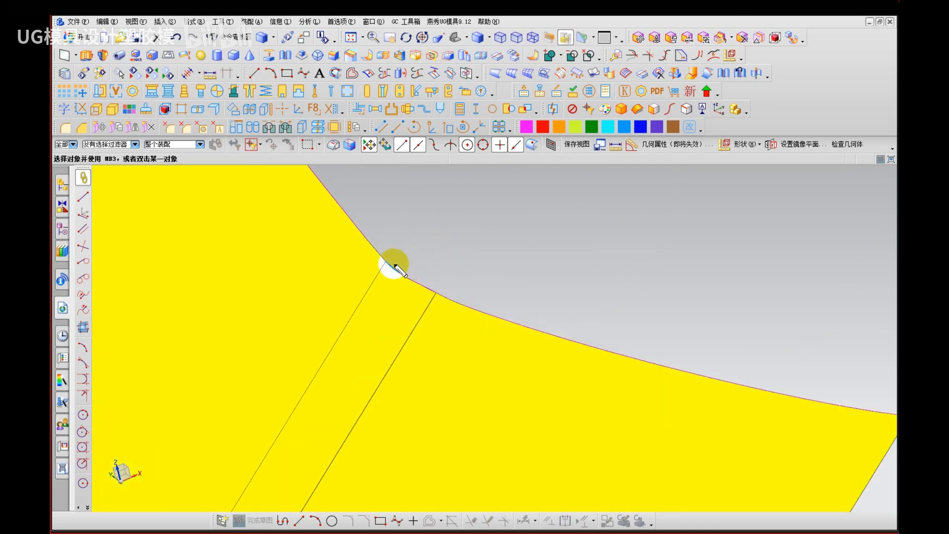
{"action": "left_click_drag", "start_coordinate": [386, 260], "coordinate": [437, 291]}
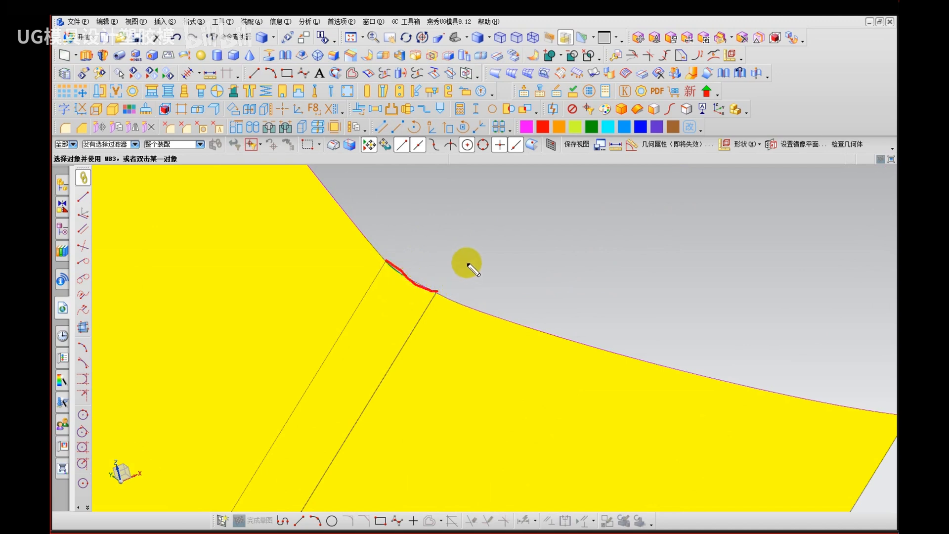
{"action": "key", "text": "ctrl+shift+d"}
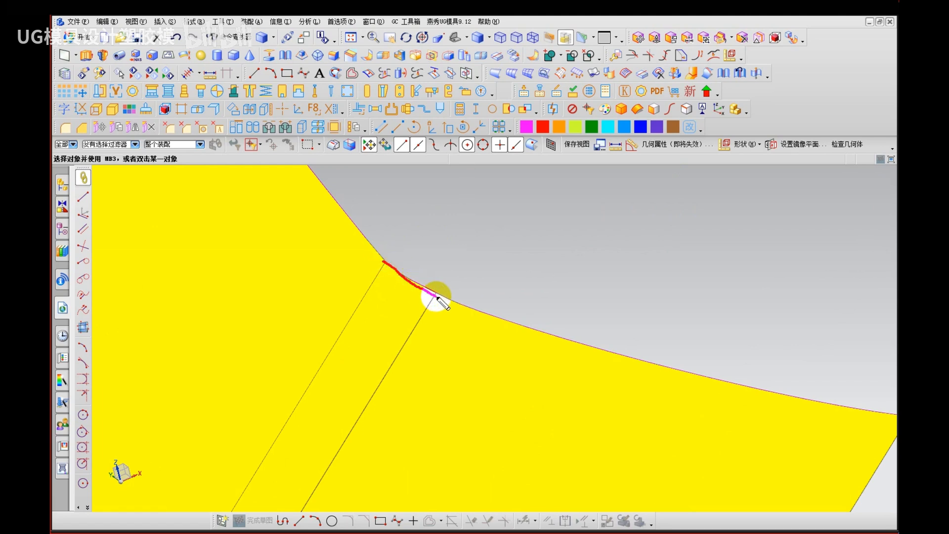
{"action": "key", "text": "Escape"}
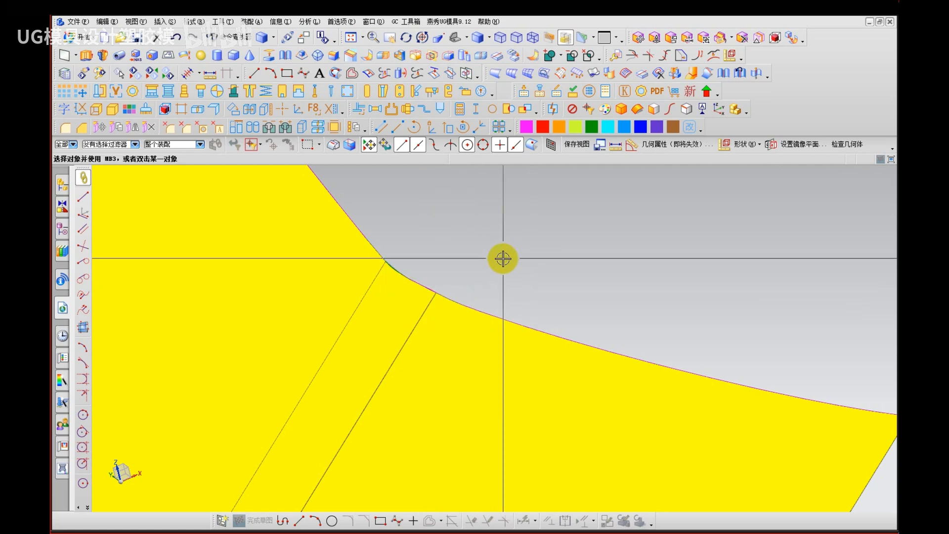
{"action": "scroll", "coordinate": [507, 259], "scroll_direction": "down", "scroll_amount": 3}
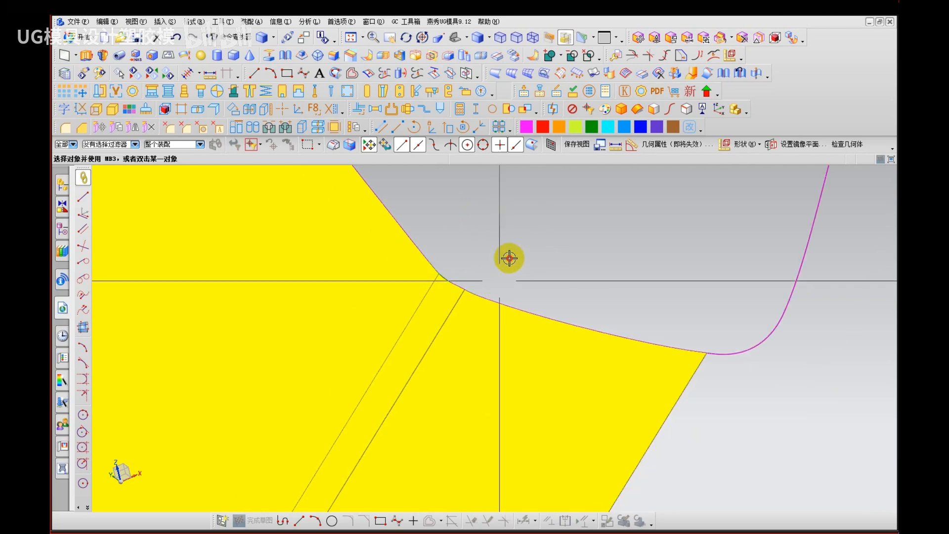
{"action": "middle_click_drag", "start_coordinate": [511, 259], "coordinate": [503, 243]}
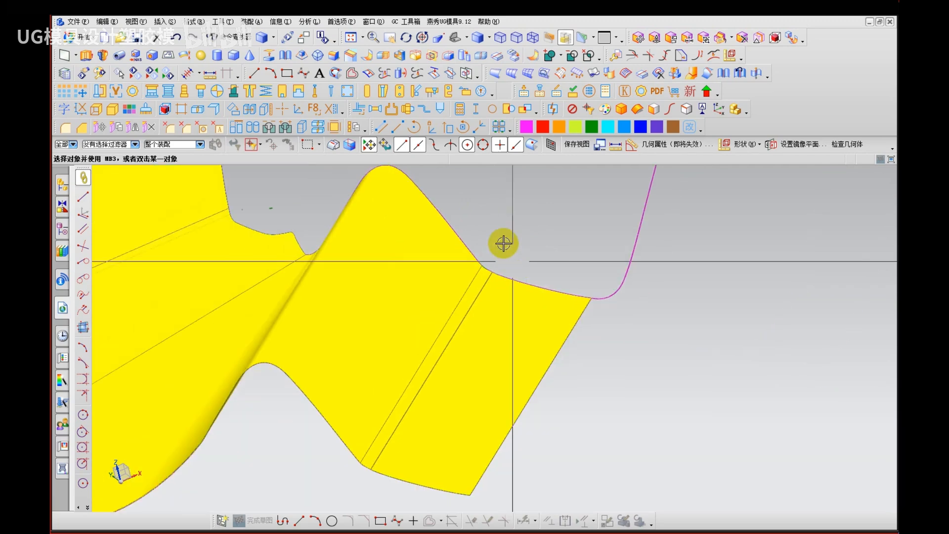
Step: Create a curve on the larger yellow face from the strip's upper corner diagonally to the face's lower edge, away from the strip
{"action": "left_click", "coordinate": [335, 73]}
{"action": "left_click", "coordinate": [461, 299]}
{"action": "left_click", "coordinate": [482, 272]}
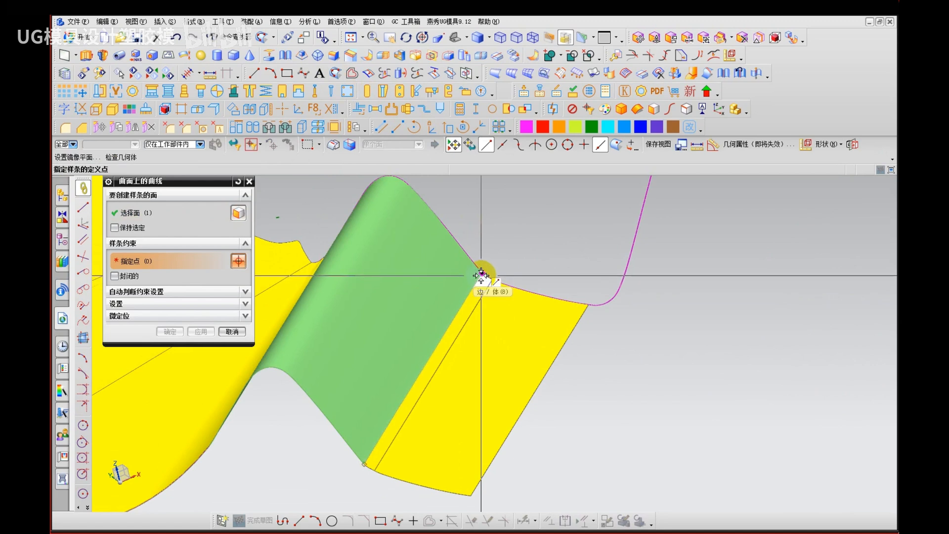
{"action": "left_click", "coordinate": [330, 421]}
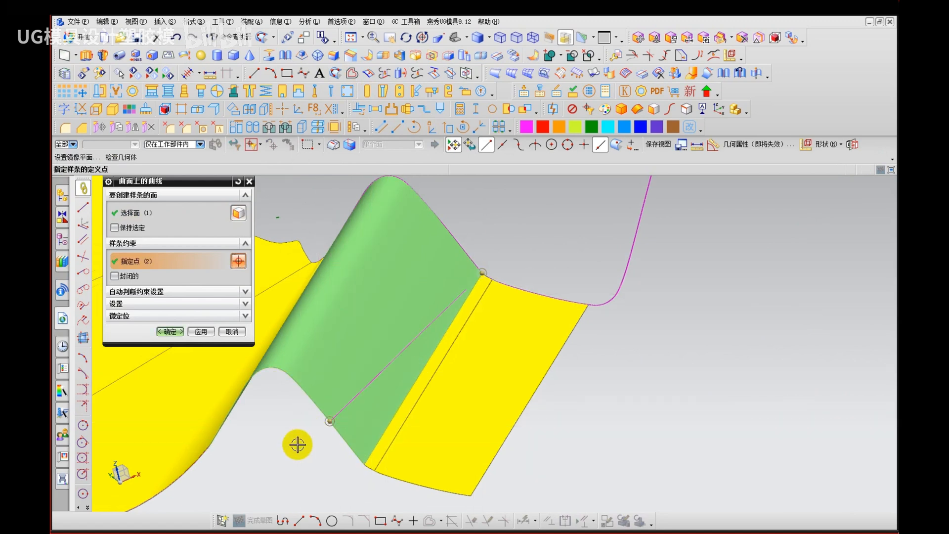
{"action": "middle_click", "coordinate": [299, 444]}
Step: Create a curve on the outer yellow face from the strip's other upper corner to the face's lower edge, away from the strip
{"action": "left_click", "coordinate": [485, 354]}
{"action": "middle_click", "coordinate": [497, 316]}
{"action": "left_click", "coordinate": [492, 279]}
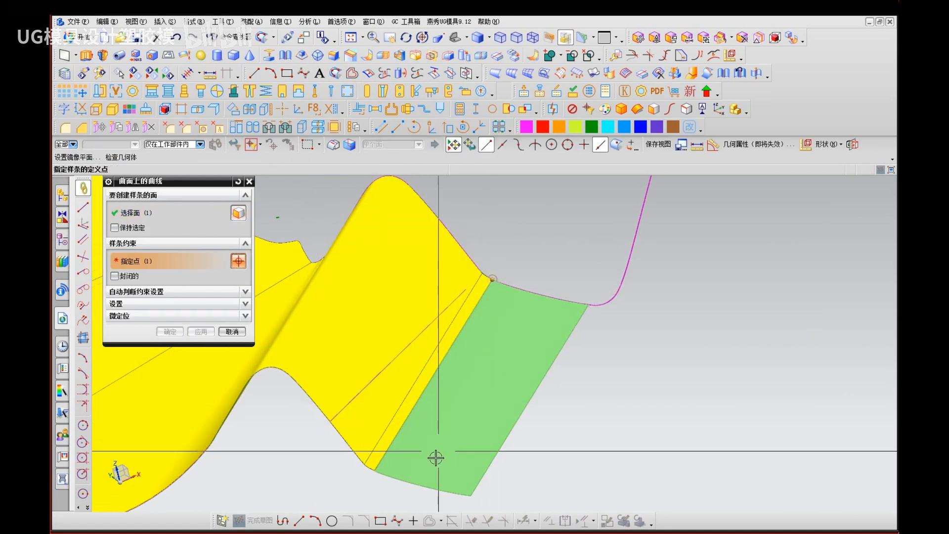
{"action": "left_click", "coordinate": [417, 484]}
{"action": "middle_click", "coordinate": [358, 397]}
Step: Trim both sheets beside the strip along the two diagonal curves, removing the wedge-shaped areas next to the strip
{"action": "left_click_drag", "start_coordinate": [529, 394], "coordinate": [509, 374], "text": "ctrl+shift"}
{"action": "left_click", "coordinate": [498, 361]}
{"action": "left_click", "coordinate": [394, 270]}
{"action": "middle_click", "coordinate": [400, 327]}
{"action": "left_click", "coordinate": [412, 346]}
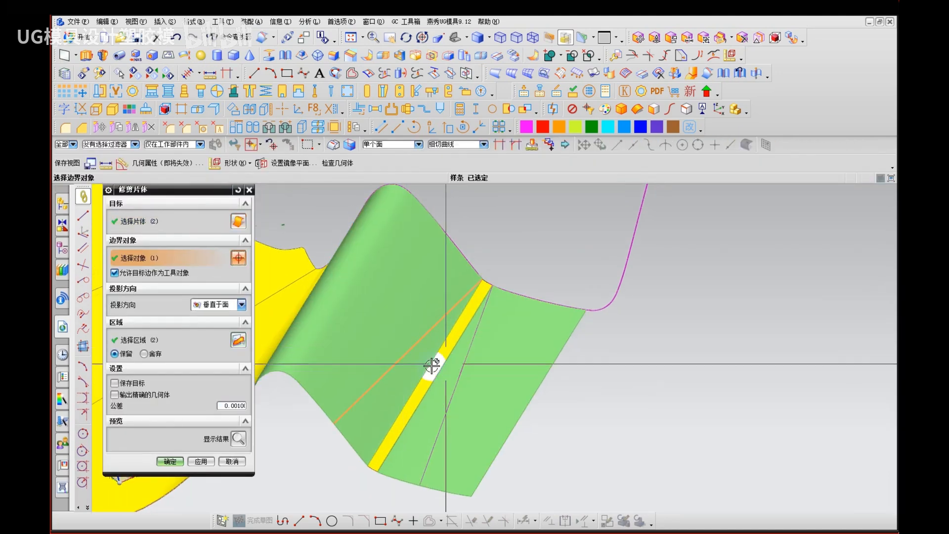
{"action": "left_click", "coordinate": [463, 377]}
{"action": "middle_click", "coordinate": [431, 390]}
Step: Remove the parameters from all objects and delete the narrow strip between the two trimmed sheets
{"action": "middle_click_drag", "start_coordinate": [318, 454], "coordinate": [332, 411], "text": "shift"}
{"action": "left_click_drag", "start_coordinate": [333, 411], "coordinate": [328, 428], "text": "ctrl+shift"}
{"action": "key", "text": "ctrl+a"}
{"action": "middle_click", "coordinate": [328, 428]}
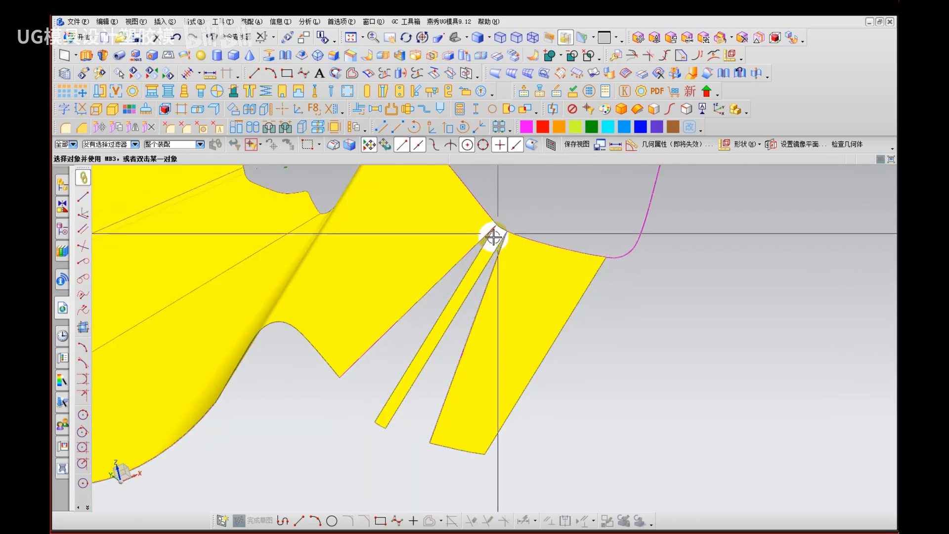
{"action": "left_click", "coordinate": [444, 296]}
{"action": "key", "text": "Delete"}
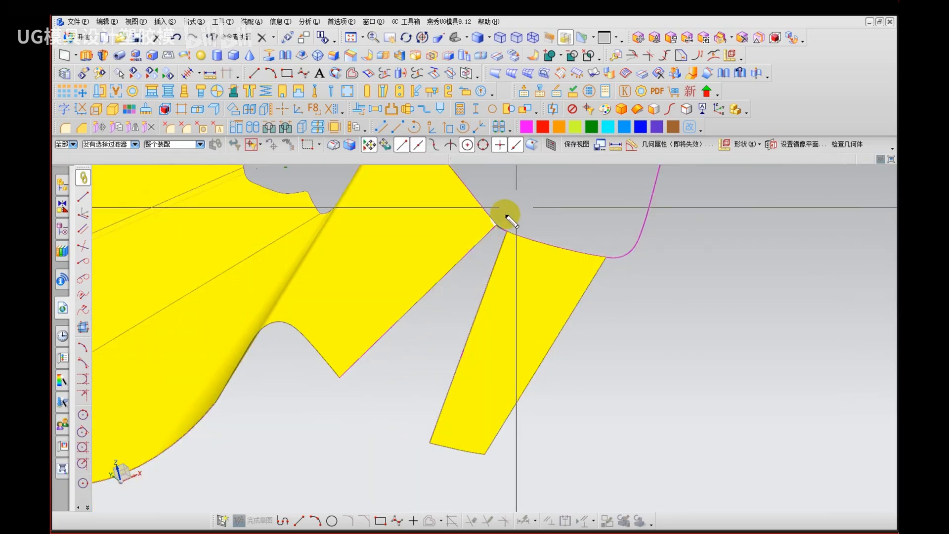
Step: Create a bridge curve between the lower edges of the two trimmed sheets, with start and end tangent magnitudes of 1
{"action": "left_click_drag", "start_coordinate": [496, 224], "coordinate": [278, 371]}
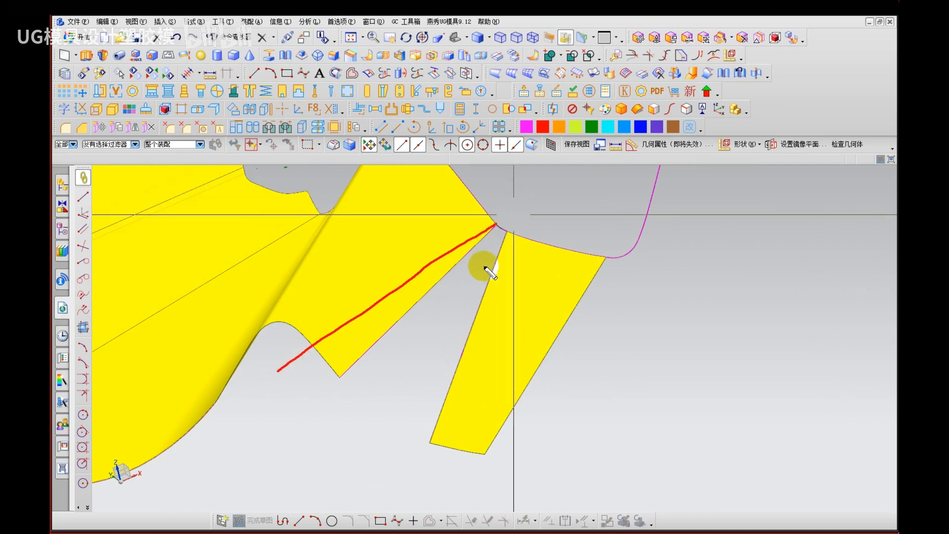
{"action": "left_click_drag", "start_coordinate": [512, 265], "coordinate": [509, 449]}
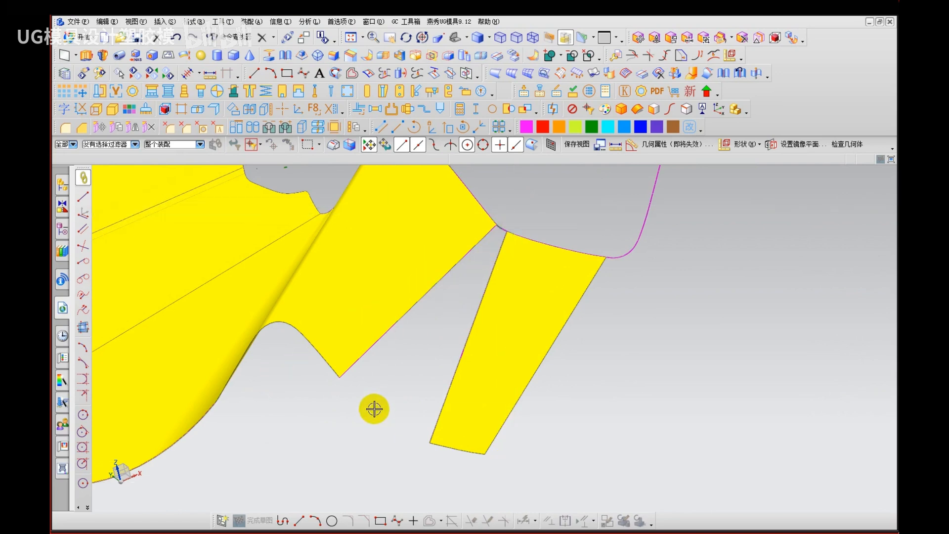
{"action": "left_click", "coordinate": [336, 375]}
{"action": "middle_click", "coordinate": [418, 454]}
{"action": "left_click", "coordinate": [439, 449]}
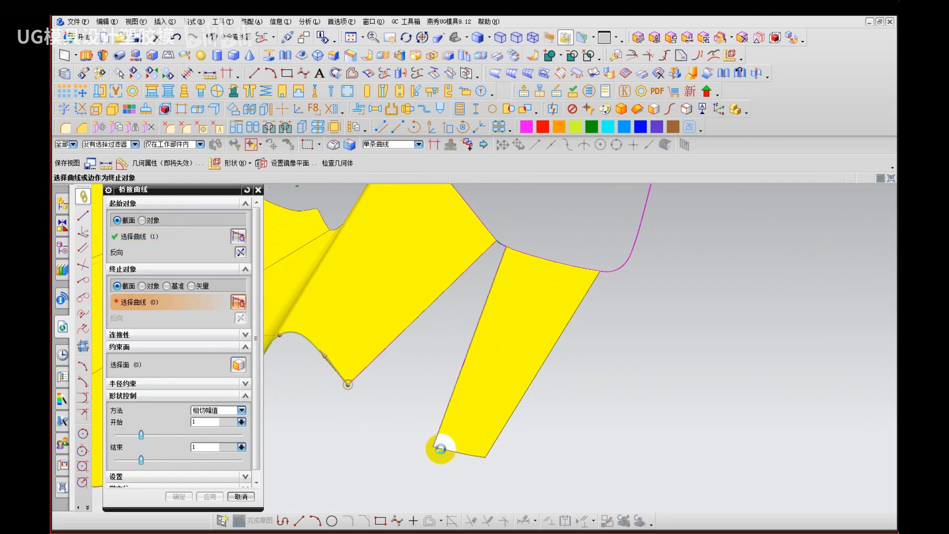
{"action": "middle_click", "coordinate": [420, 386]}
Step: Start a Through Curve Mesh surface for the wedge-shaped gap between the two trimmed sheets
{"action": "key", "text": "n"}
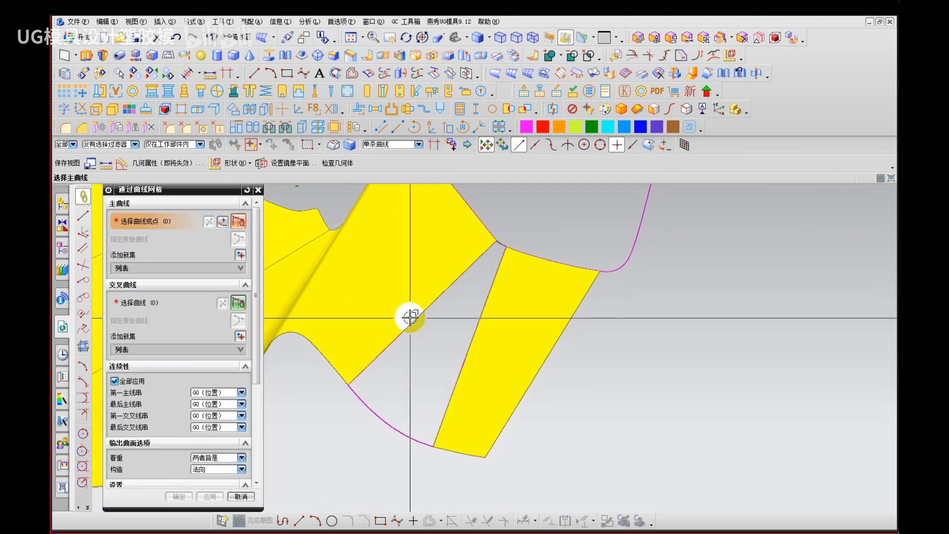
Step: Fill the gap between the two yellow faces with a Through Curve Mesh surface, using their facing edges as primary curves and both end curves as cross curves
{"action": "left_click", "coordinate": [413, 318]}
{"action": "middle_click", "coordinate": [454, 357]}
{"action": "left_click", "coordinate": [464, 357]}
{"action": "middle_click", "coordinate": [408, 402]}
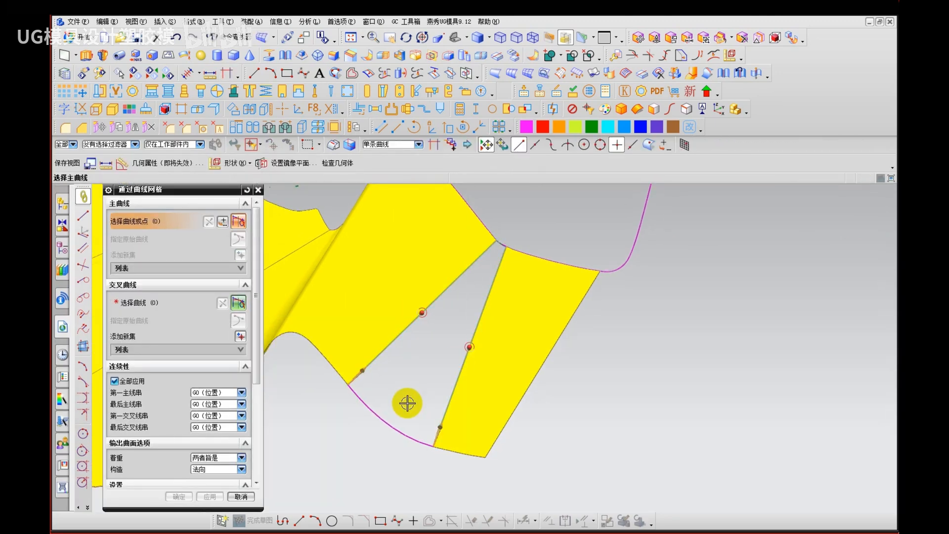
{"action": "middle_click", "coordinate": [406, 403]}
{"action": "left_click", "coordinate": [396, 426]}
{"action": "middle_click", "coordinate": [423, 369]}
{"action": "scroll", "coordinate": [490, 227], "scroll_direction": "up", "scroll_amount": 10}
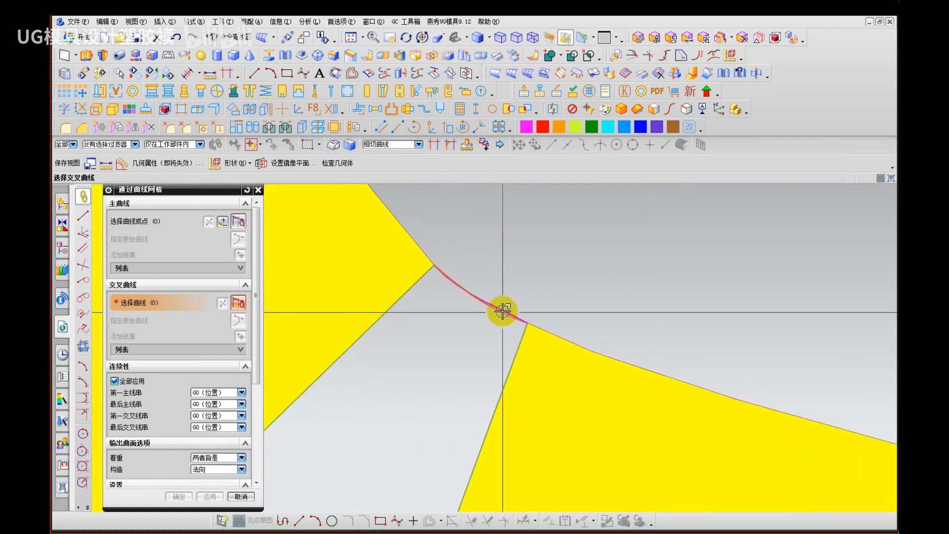
{"action": "left_click", "coordinate": [500, 307]}
{"action": "middle_click", "coordinate": [485, 248]}
{"action": "middle_click", "coordinate": [485, 248]}
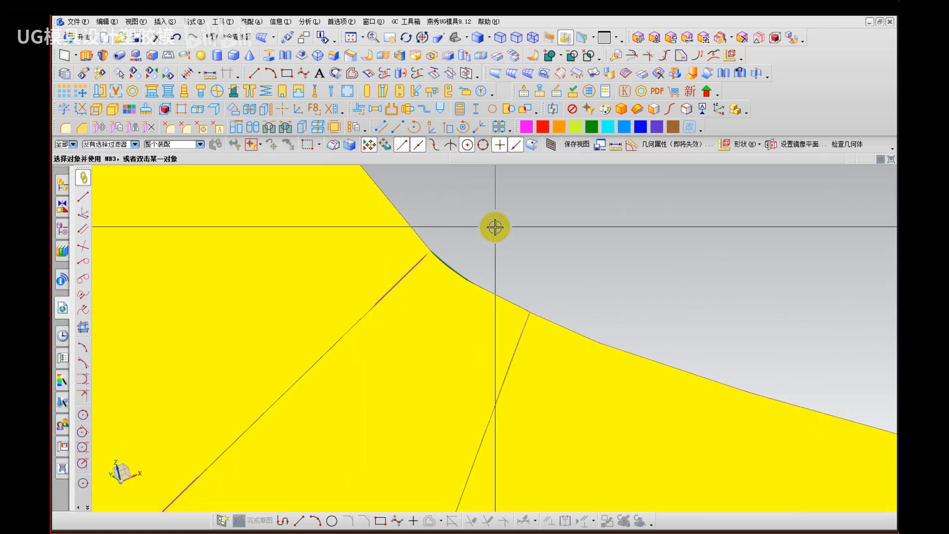
Step: Edit the new mesh surface to set G1 (tangent) continuity on its first and last primary strings, referencing the adjacent face on each side
{"action": "scroll", "coordinate": [495, 227], "scroll_direction": "down", "scroll_amount": 4}
{"action": "scroll", "coordinate": [508, 236], "scroll_direction": "down", "scroll_amount": 4}
{"action": "double_click", "coordinate": [452, 335]}
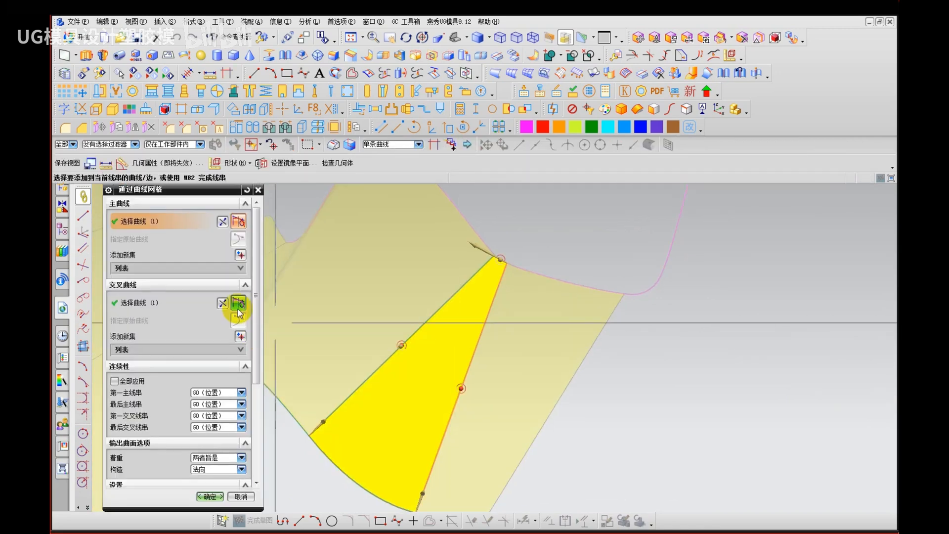
{"action": "left_click", "coordinate": [215, 393]}
{"action": "left_click", "coordinate": [212, 414]}
{"action": "left_click", "coordinate": [215, 422]}
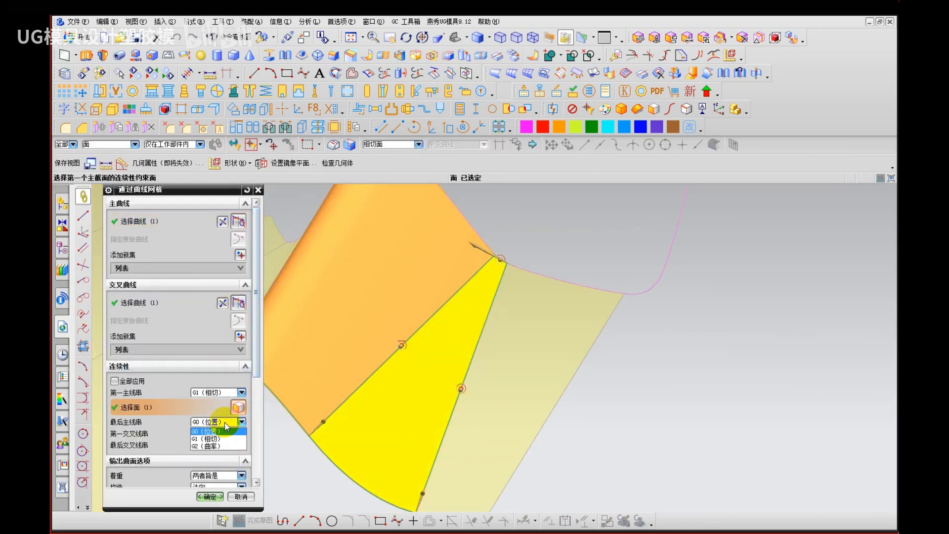
{"action": "left_click", "coordinate": [213, 443]}
{"action": "left_click", "coordinate": [449, 417]}
{"action": "middle_click", "coordinate": [341, 324]}
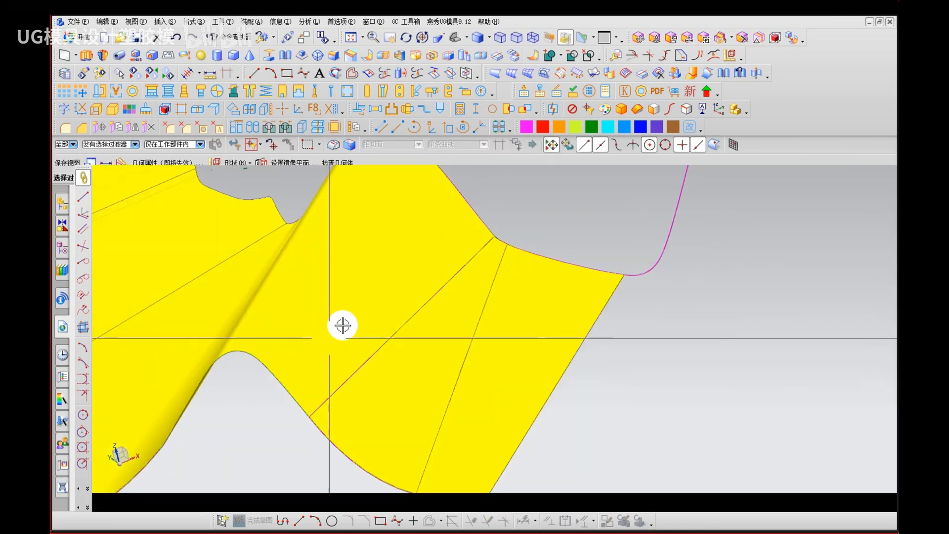
Step: Remove the parameters from all surface bodies
{"action": "scroll", "coordinate": [300, 425], "scroll_direction": "down", "scroll_amount": 3}
{"action": "key", "text": "v"}
{"action": "key", "text": "ctrl+a"}
{"action": "middle_click", "coordinate": [299, 425]}
{"action": "left_click", "coordinate": [343, 280]}
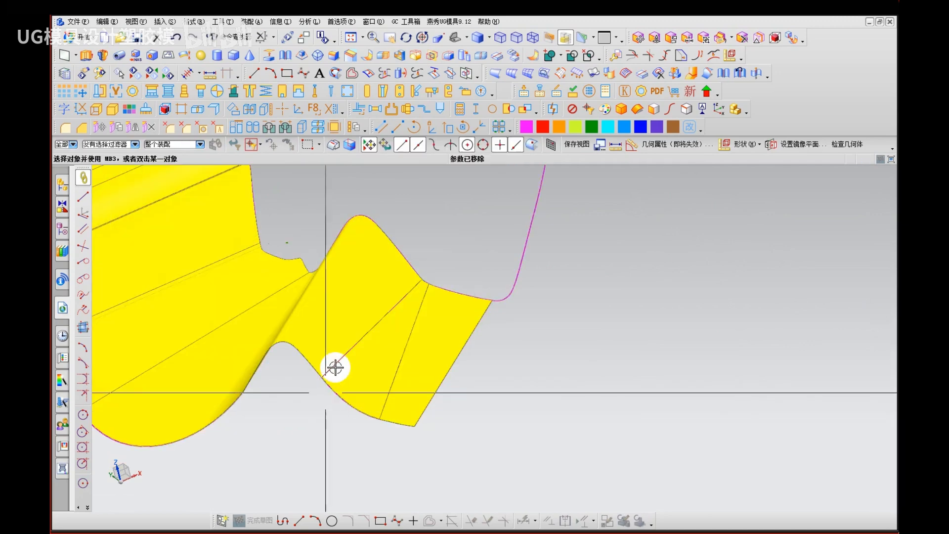
Step: Examine the new patch surface and its joints with the neighbouring faces from several angles, including the short upper edge
{"action": "middle_click_drag", "start_coordinate": [419, 325], "coordinate": [379, 322]}
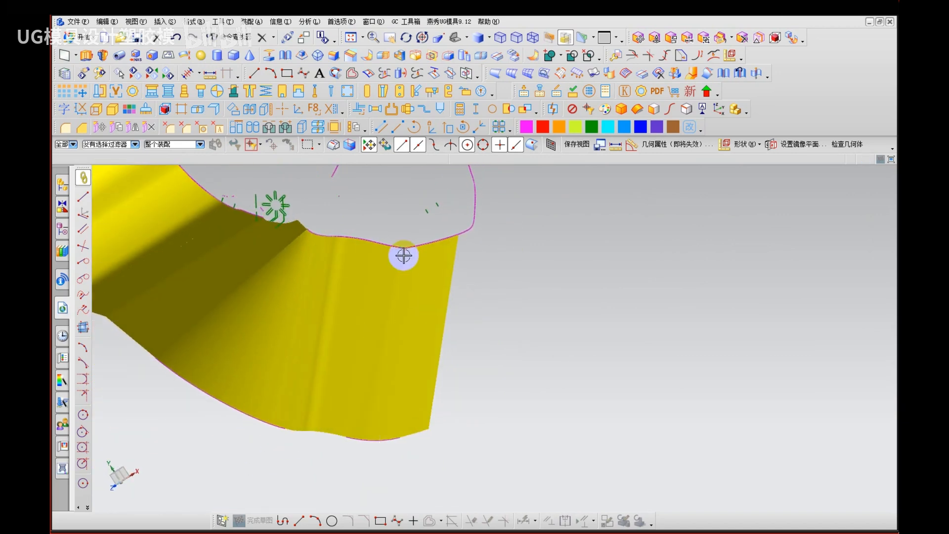
{"action": "scroll", "coordinate": [405, 229], "scroll_direction": "up", "scroll_amount": 3}
{"action": "middle_click_drag", "start_coordinate": [405, 228], "coordinate": [378, 291]}
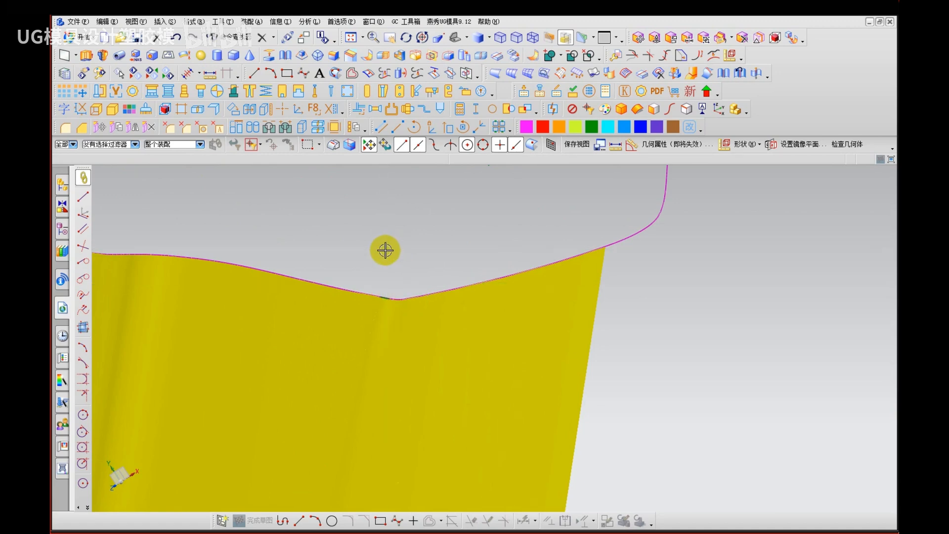
{"action": "mouse_move", "coordinate": [383, 250]}
{"action": "middle_mouse_down"}
{"action": "mouse_move", "coordinate": [379, 334]}
{"action": "mouse_move", "coordinate": [392, 303]}
{"action": "mouse_move", "coordinate": [390, 316]}
{"action": "mouse_move", "coordinate": [404, 314]}
{"action": "mouse_move", "coordinate": [390, 283]}
{"action": "mouse_move", "coordinate": [333, 309]}
{"action": "mouse_move", "coordinate": [379, 290]}
{"action": "mouse_move", "coordinate": [422, 314]}
{"action": "mouse_move", "coordinate": [384, 339]}
{"action": "mouse_move", "coordinate": [409, 313]}
{"action": "mouse_move", "coordinate": [420, 275]}
{"action": "mouse_move", "coordinate": [392, 310]}
{"action": "mouse_move", "coordinate": [411, 320]}
{"action": "middle_mouse_up"}
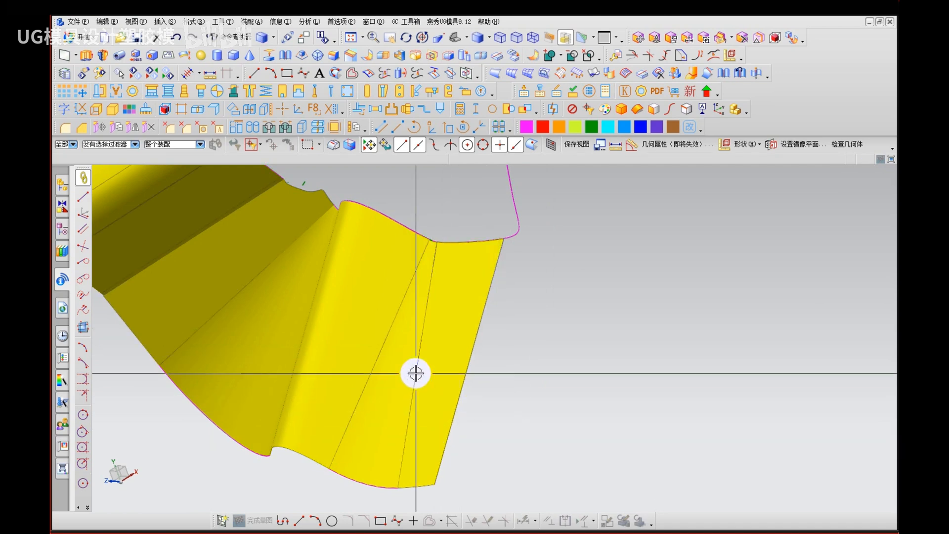
{"action": "middle_click_drag", "start_coordinate": [416, 372], "coordinate": [430, 377]}
{"action": "left_click_drag", "start_coordinate": [217, 349], "coordinate": [224, 335]}
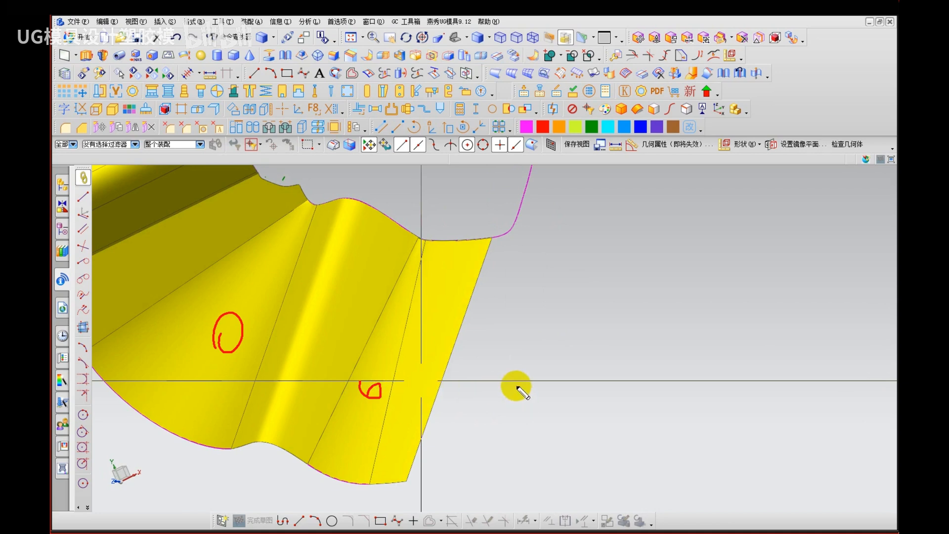
{"action": "key", "text": "Escape"}
{"action": "middle_click_drag", "start_coordinate": [486, 419], "coordinate": [486, 428]}
{"action": "key", "text": "F8"}
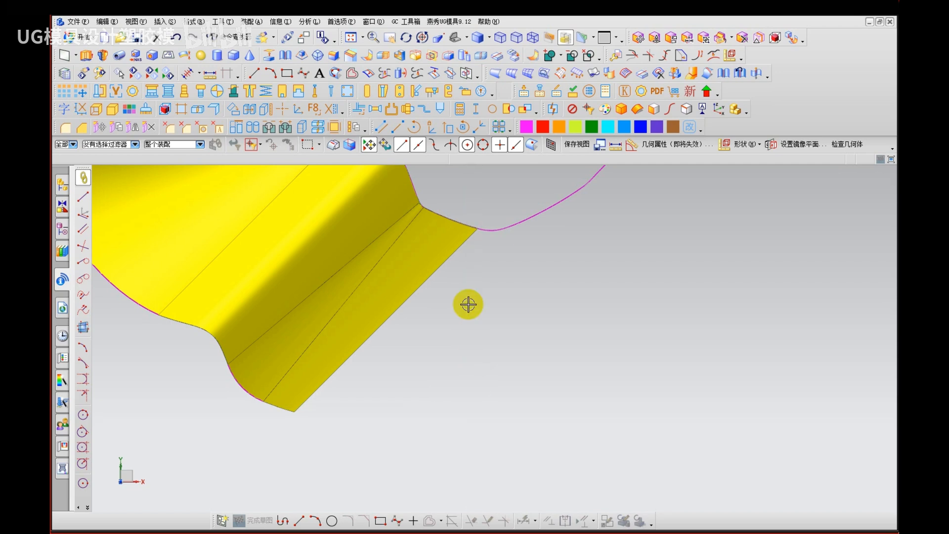
{"action": "scroll", "coordinate": [439, 190], "scroll_direction": "up", "scroll_amount": 2}
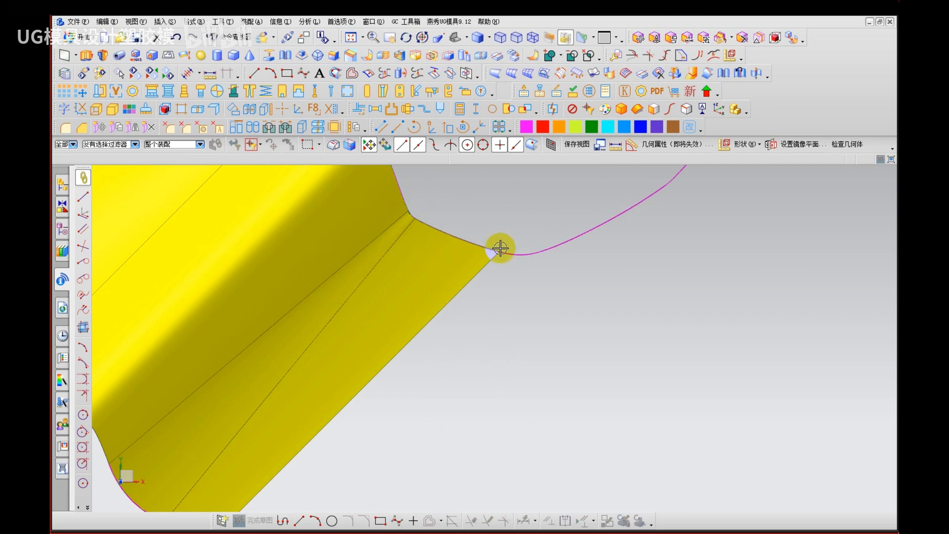
{"action": "key", "text": "ctrl+shift+d"}
{"action": "left_click_drag", "start_coordinate": [630, 269], "coordinate": [653, 287]}
{"action": "left_click_drag", "start_coordinate": [627, 294], "coordinate": [672, 287]}
{"action": "mouse_move", "coordinate": [635, 301]}
{"action": "left_mouse_down"}
{"action": "mouse_move", "coordinate": [632, 343]}
{"action": "mouse_move", "coordinate": [688, 326]}
{"action": "mouse_move", "coordinate": [774, 269]}
{"action": "mouse_move", "coordinate": [788, 297]}
{"action": "mouse_move", "coordinate": [757, 362]}
{"action": "left_mouse_up"}
{"action": "left_click_drag", "start_coordinate": [764, 341], "coordinate": [868, 363]}
{"action": "left_click_drag", "start_coordinate": [617, 372], "coordinate": [806, 381]}
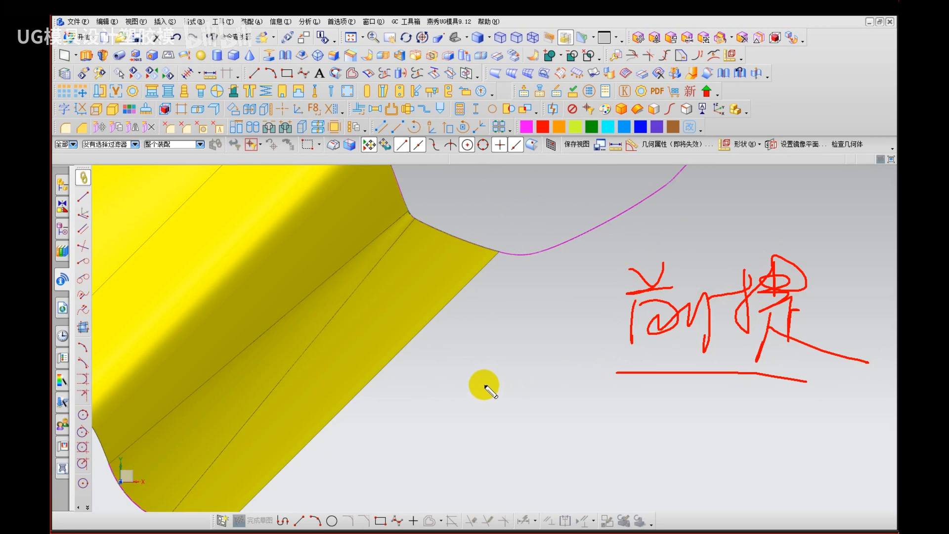
{"action": "key", "text": "ctrl+shift+d"}
{"action": "mouse_move", "coordinate": [491, 371]}
{"action": "middle_mouse_down"}
{"action": "mouse_move", "coordinate": [443, 402]}
{"action": "mouse_move", "coordinate": [418, 395]}
{"action": "mouse_move", "coordinate": [556, 365]}
{"action": "middle_mouse_up"}
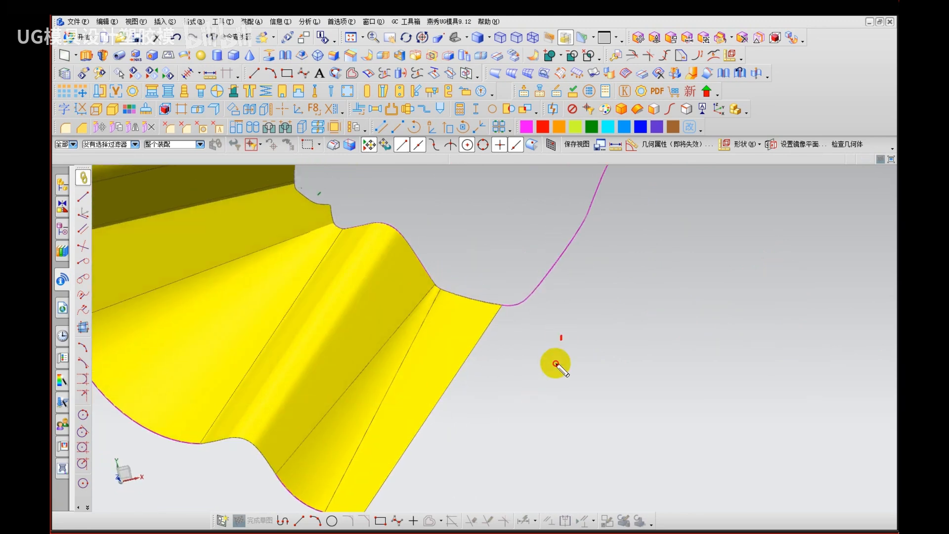
{"action": "mouse_move", "coordinate": [556, 364]}
{"action": "left_mouse_down"}
{"action": "mouse_move", "coordinate": [608, 318]}
{"action": "mouse_move", "coordinate": [674, 328]}
{"action": "mouse_move", "coordinate": [749, 408]}
{"action": "left_mouse_up"}
{"action": "left_click_drag", "start_coordinate": [546, 413], "coordinate": [759, 415]}
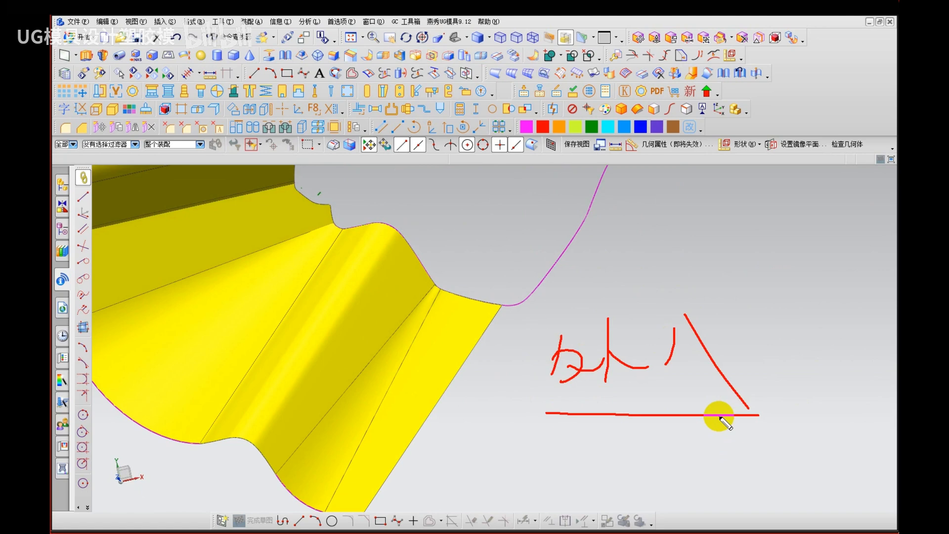
{"action": "key", "text": "Escape"}
{"action": "mouse_move", "coordinate": [506, 354]}
{"action": "middle_mouse_down"}
{"action": "mouse_move", "coordinate": [509, 369]}
{"action": "mouse_move", "coordinate": [508, 351]}
{"action": "middle_mouse_up"}
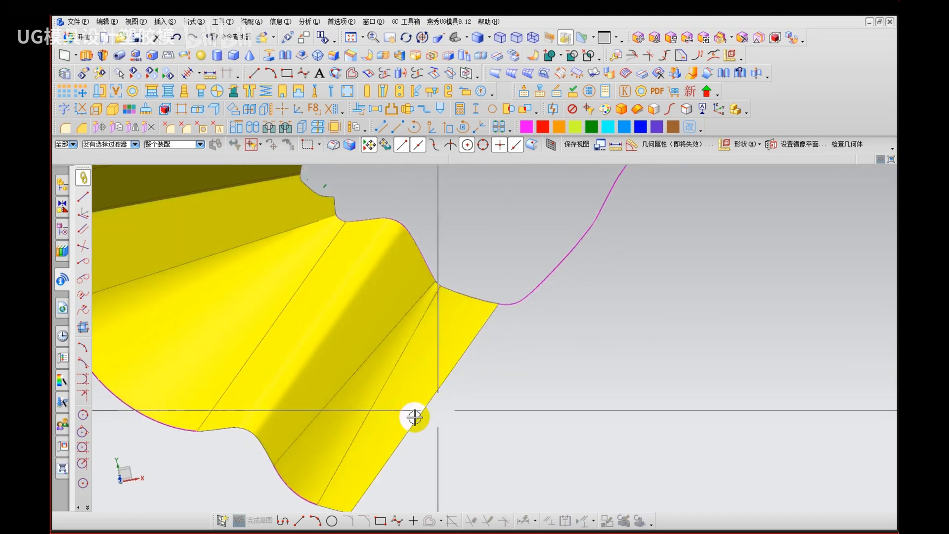
{"action": "left_click_drag", "start_coordinate": [366, 392], "coordinate": [380, 370]}
{"action": "left_click_drag", "start_coordinate": [269, 293], "coordinate": [265, 299]}
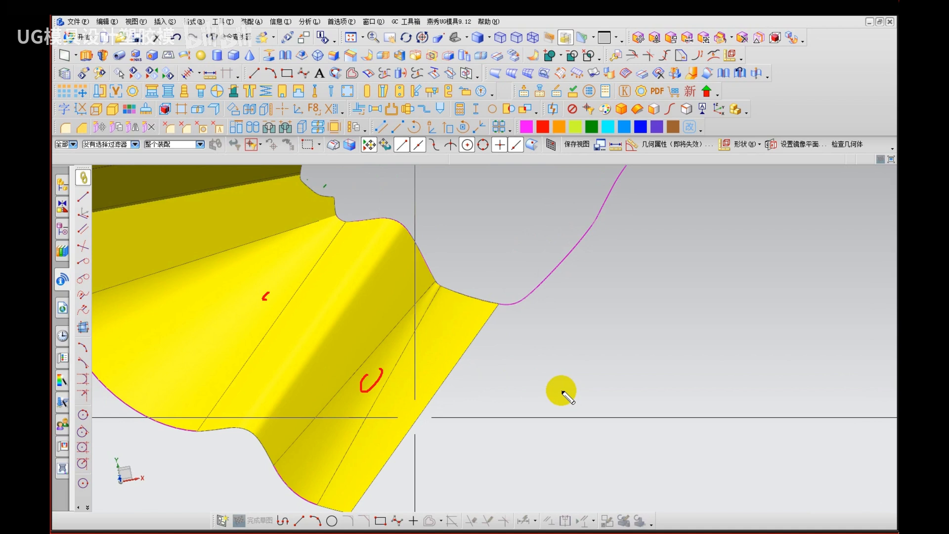
{"action": "key", "text": "Escape"}
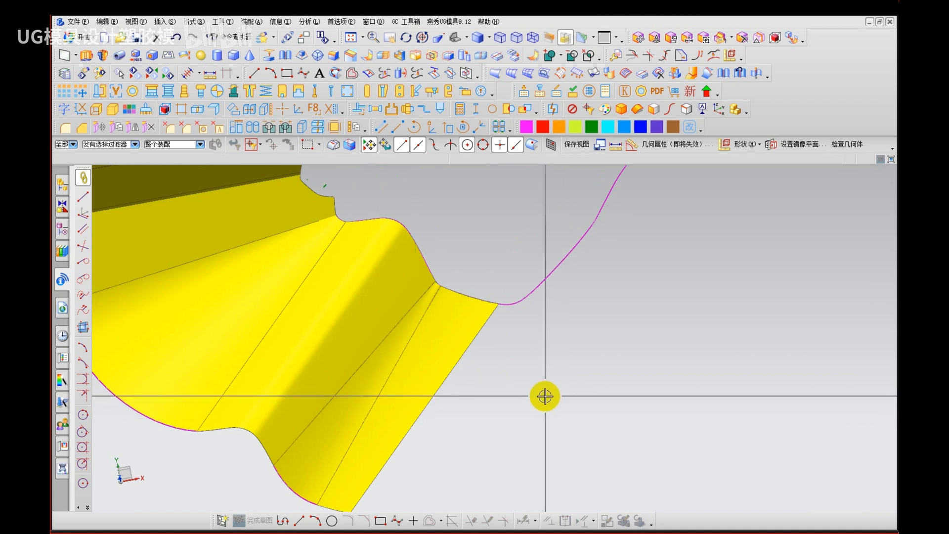
{"action": "middle_click_drag", "start_coordinate": [484, 381], "coordinate": [513, 414]}
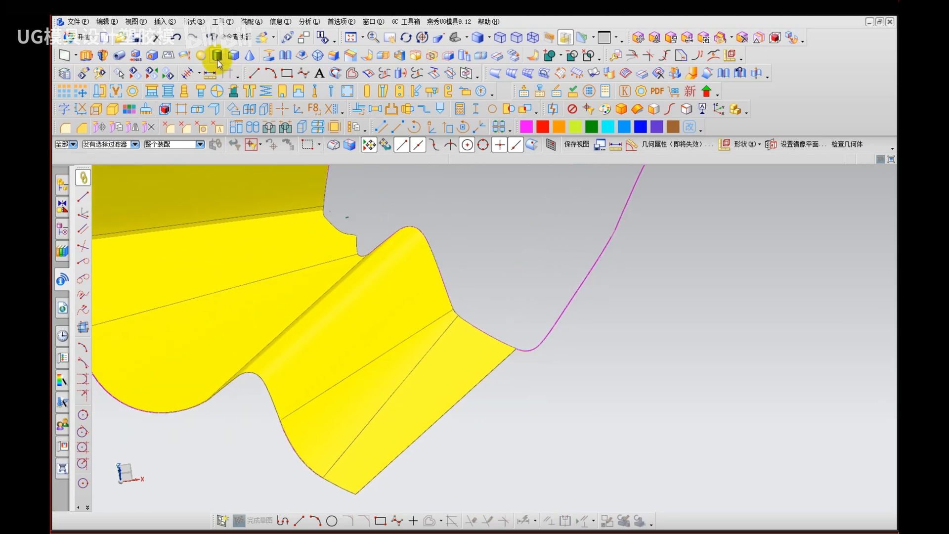
Step: Try sketching a five-point spline across the outermost end face with Curve on Surface, from its upper edge to its lower edge
{"action": "left_click", "coordinate": [168, 23]}
{"action": "mouse_move", "coordinate": [211, 121]}
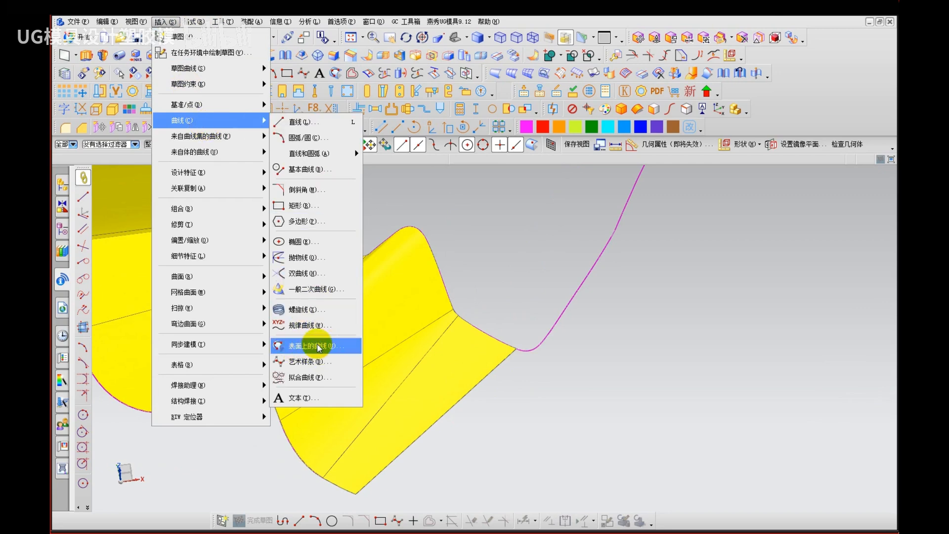
{"action": "left_click", "coordinate": [295, 348]}
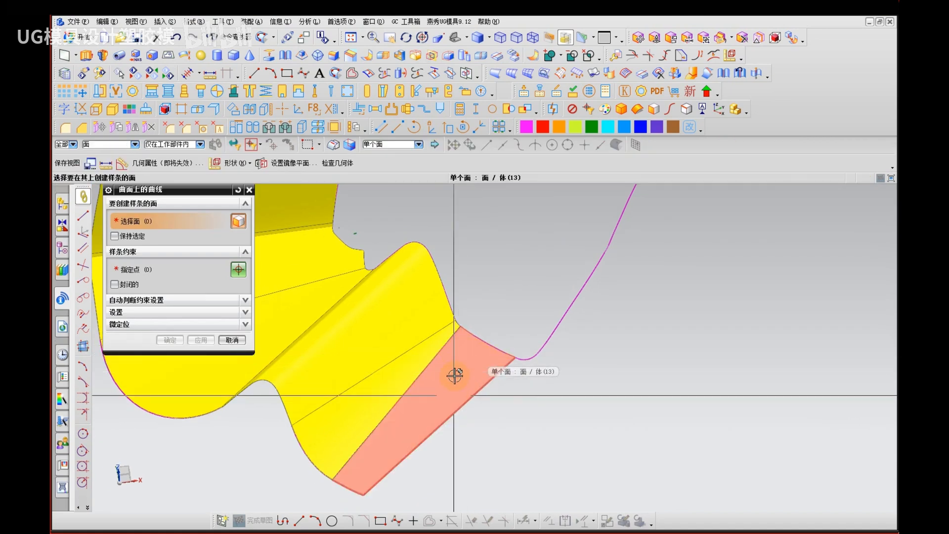
{"action": "left_click", "coordinate": [483, 371]}
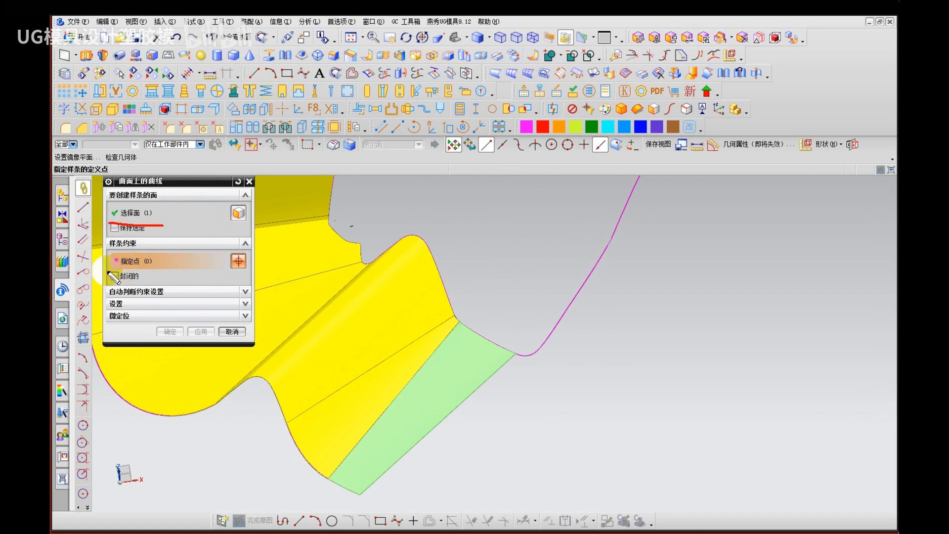
{"action": "left_click", "coordinate": [465, 325]}
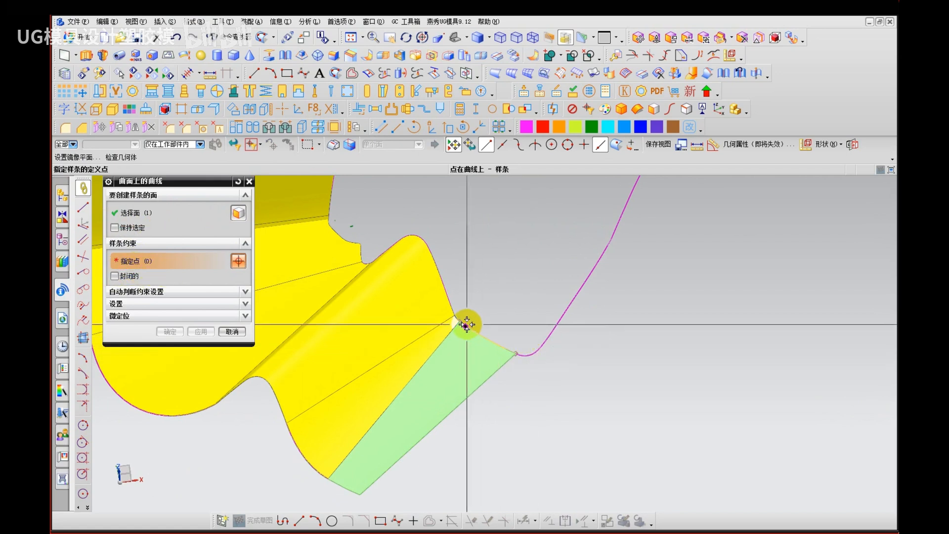
{"action": "left_click", "coordinate": [349, 491]}
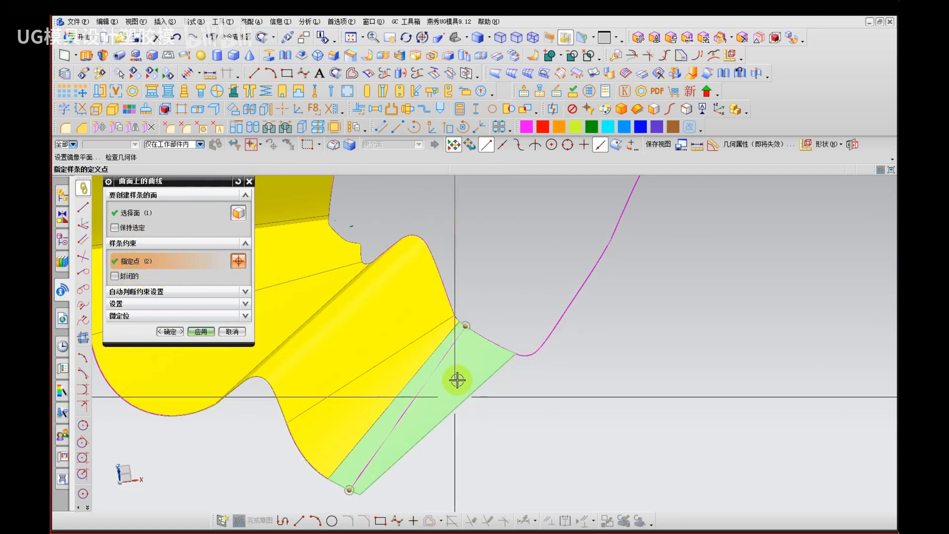
{"action": "left_click_drag", "start_coordinate": [352, 507], "coordinate": [439, 370]}
{"action": "left_click", "coordinate": [403, 437]}
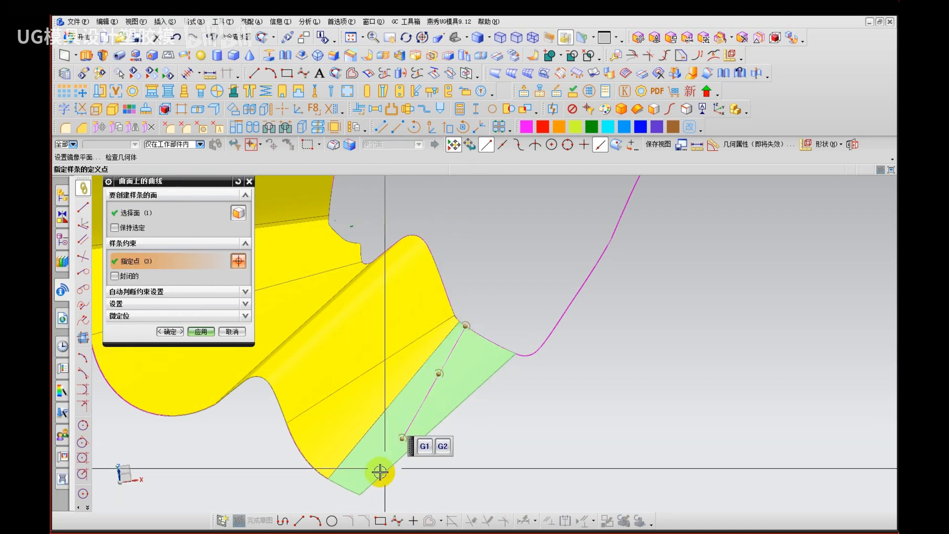
{"action": "left_click", "coordinate": [360, 479]}
{"action": "left_click", "coordinate": [351, 491]}
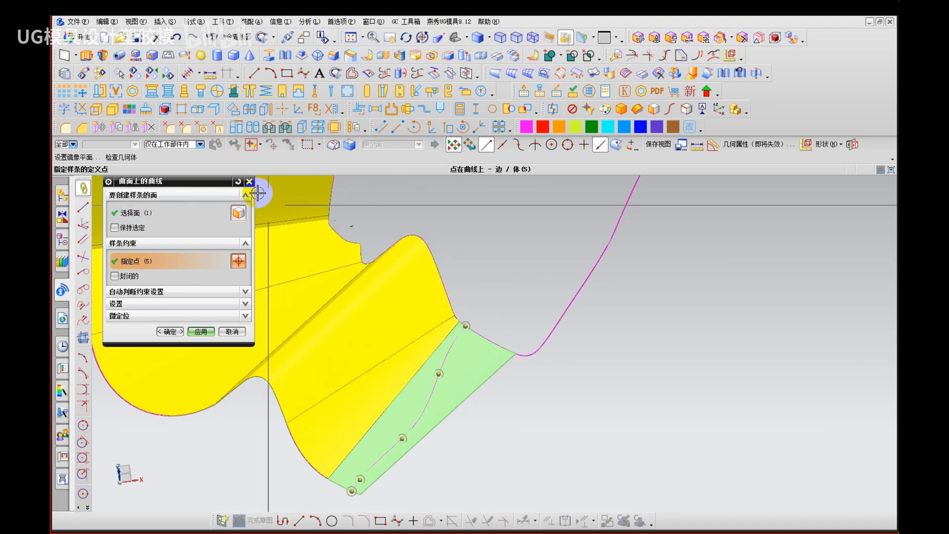
{"action": "left_click", "coordinate": [163, 22]}
{"action": "mouse_move", "coordinate": [215, 178]}
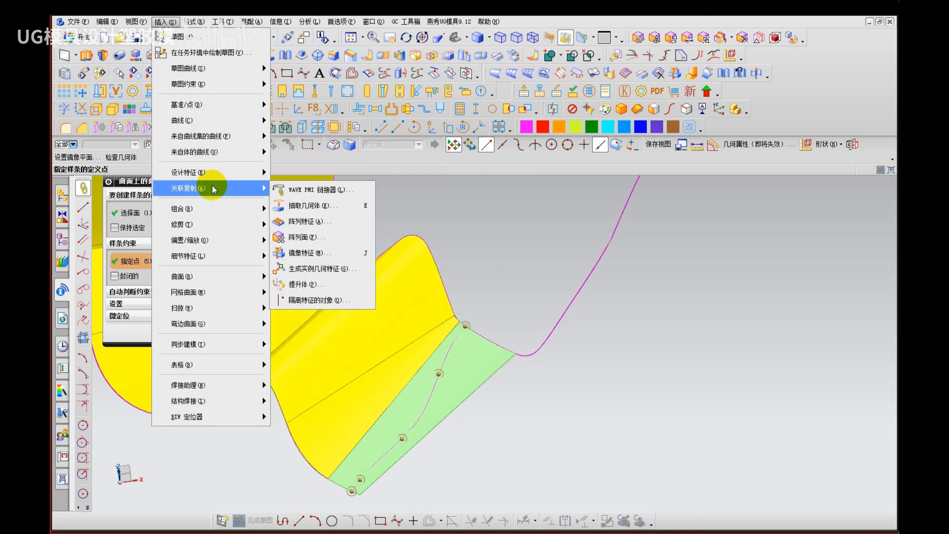
{"action": "mouse_move", "coordinate": [207, 153]}
{"action": "mouse_move", "coordinate": [206, 127]}
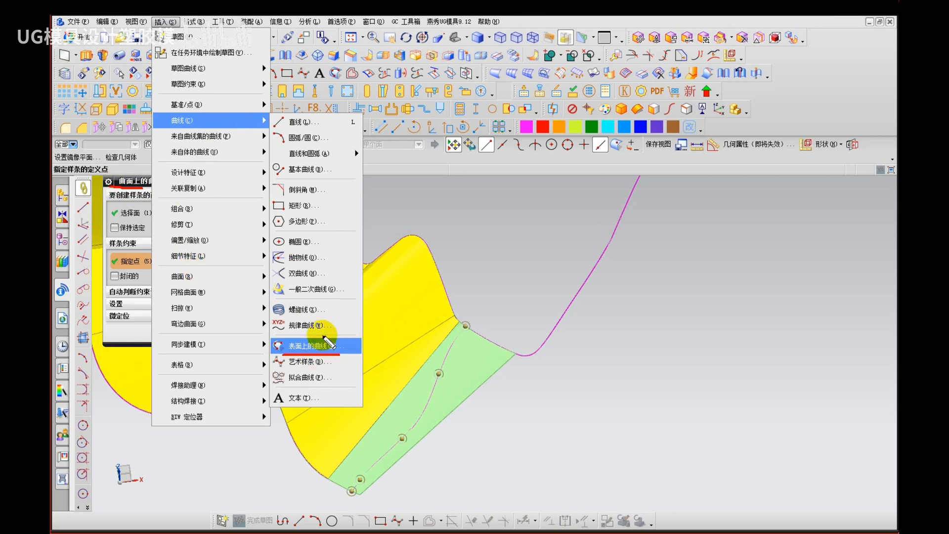
{"action": "key", "text": "Escape"}
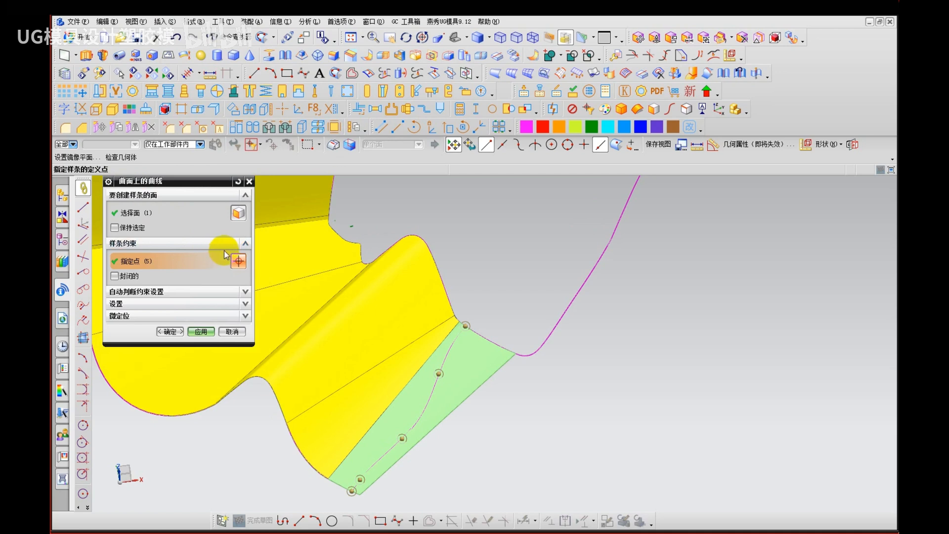
Step: Add a sixth spline point at the lower corner shared with the patch surface, and discard the curve on the face
{"action": "scroll", "coordinate": [458, 410], "scroll_direction": "up", "scroll_amount": 2}
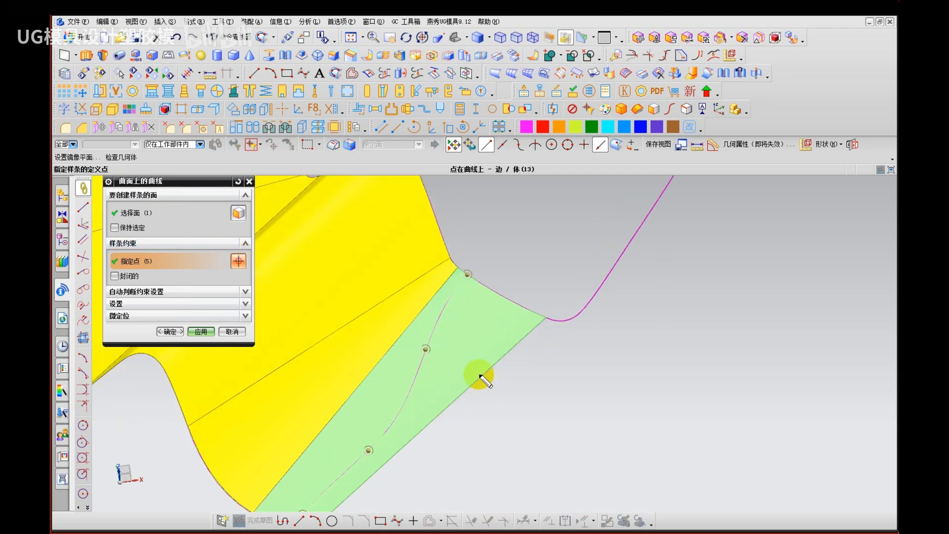
{"action": "scroll", "coordinate": [458, 329], "scroll_direction": "down", "scroll_amount": 3}
{"action": "left_click", "coordinate": [353, 422]}
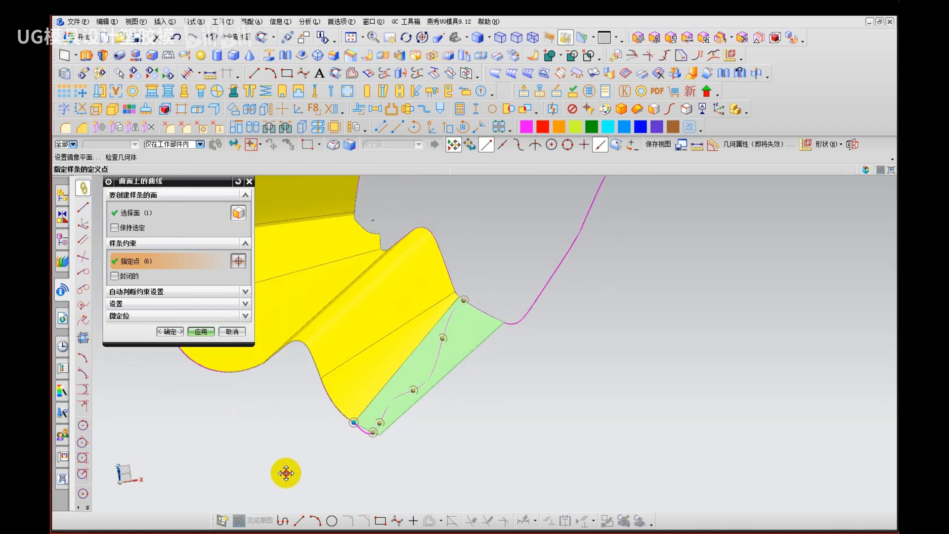
{"action": "mouse_move", "coordinate": [354, 424]}
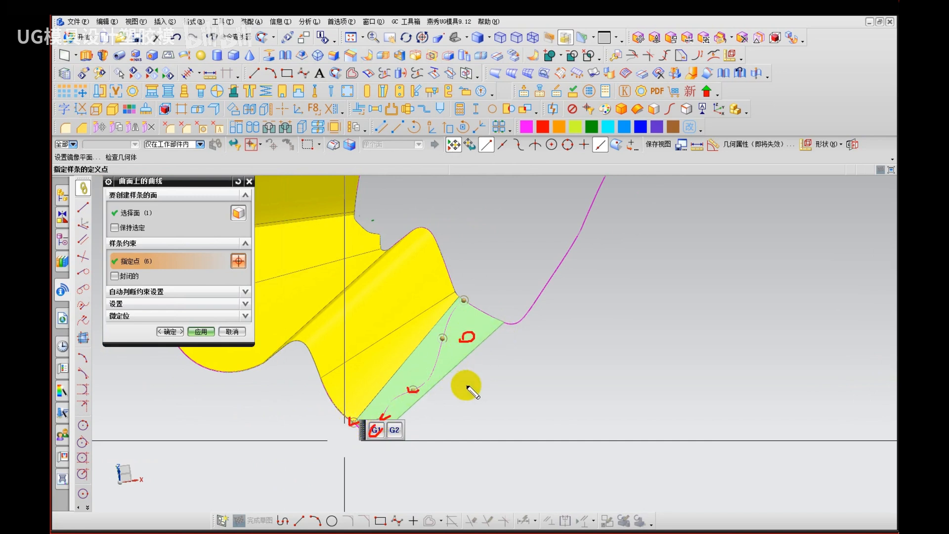
{"action": "key", "text": "Escape"}
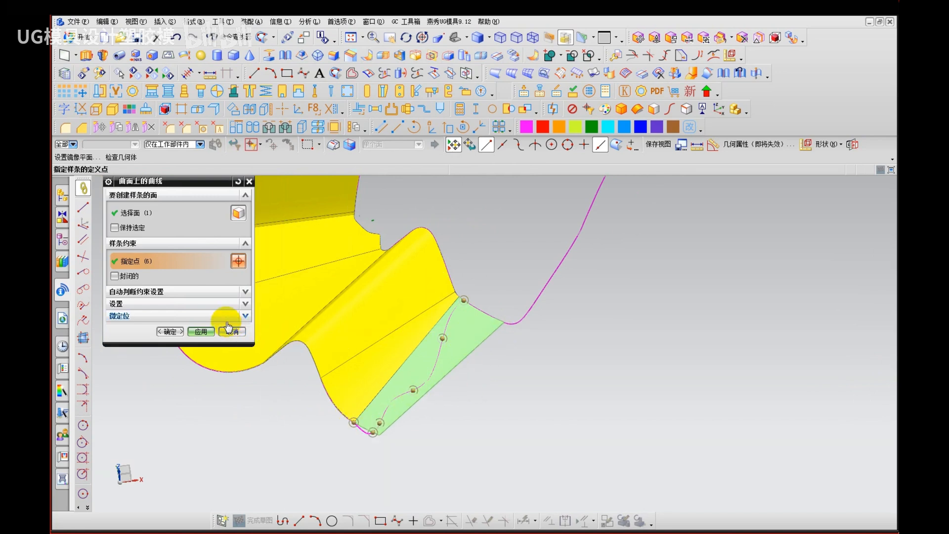
{"action": "left_click", "coordinate": [232, 332]}
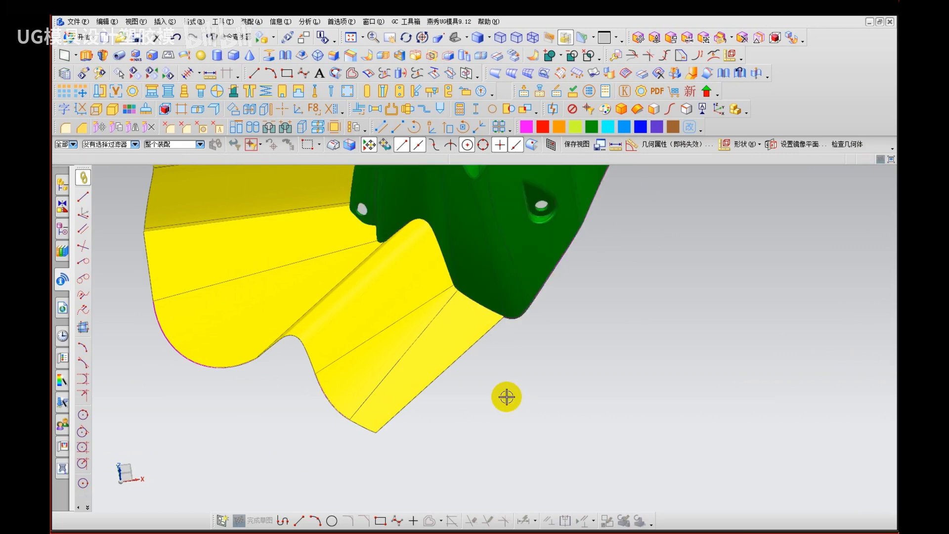
Step: Move the WCS origin to the outermost end face's inner upper corner and rotate it -135° about ZC
{"action": "mouse_move", "coordinate": [483, 356]}
{"action": "middle_mouse_down"}
{"action": "mouse_move", "coordinate": [503, 392]}
{"action": "mouse_move", "coordinate": [553, 394]}
{"action": "mouse_move", "coordinate": [511, 381]}
{"action": "mouse_move", "coordinate": [487, 354]}
{"action": "middle_mouse_up"}
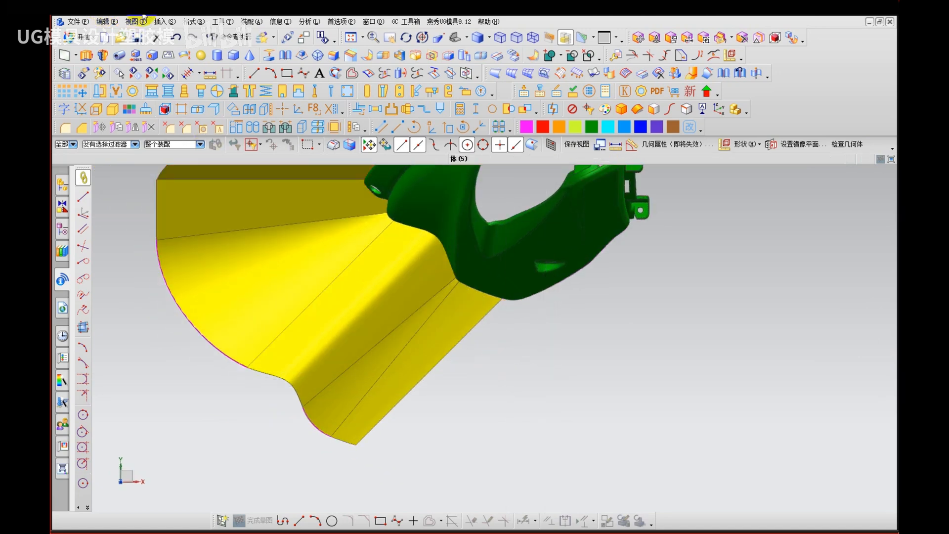
{"action": "left_click", "coordinate": [196, 21]}
{"action": "mouse_move", "coordinate": [246, 127]}
{"action": "left_click", "coordinate": [326, 130]}
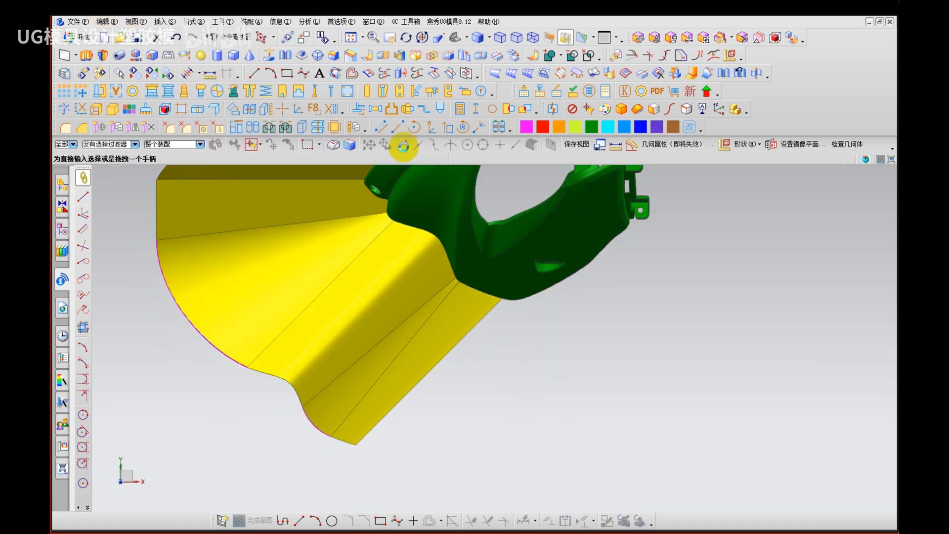
{"action": "scroll", "coordinate": [460, 282], "scroll_direction": "up", "scroll_amount": 6}
{"action": "left_click", "coordinate": [448, 270]}
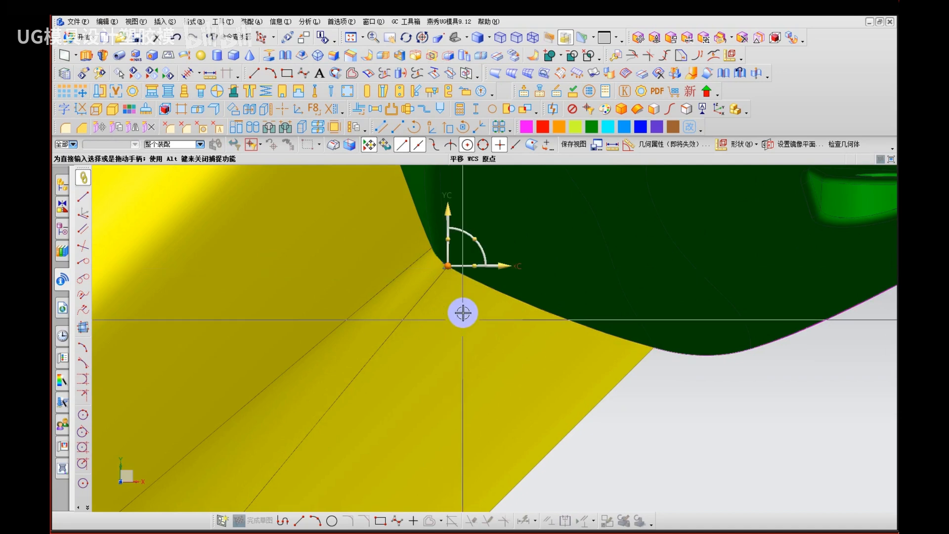
{"action": "left_click", "coordinate": [475, 239]}
{"action": "left_click_drag", "start_coordinate": [476, 239], "coordinate": [462, 329]}
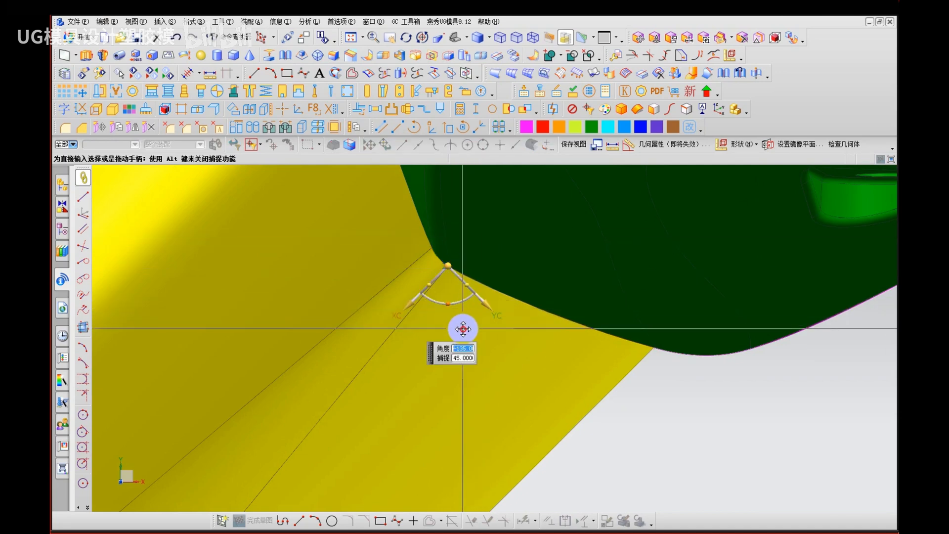
{"action": "scroll", "coordinate": [417, 271], "scroll_direction": "down", "scroll_amount": 4}
{"action": "middle_click", "coordinate": [509, 393]}
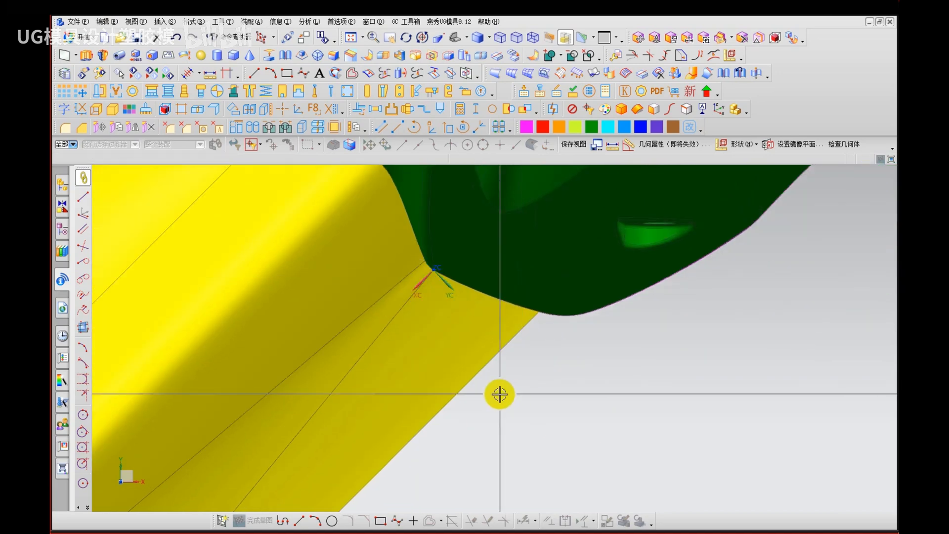
Step: Try to split the outermost end sheet body with a new plane normal to YC
{"action": "left_click", "coordinate": [446, 317]}
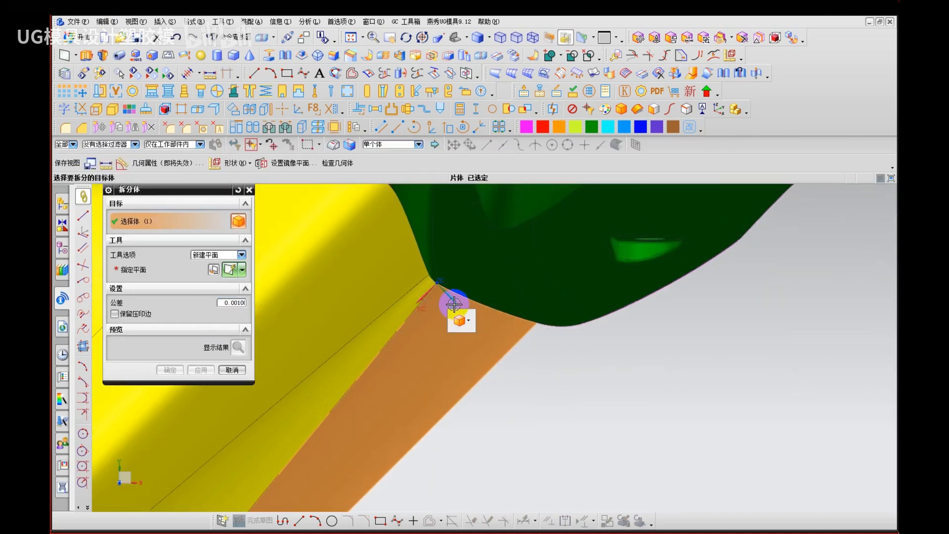
{"action": "left_click", "coordinate": [242, 269]}
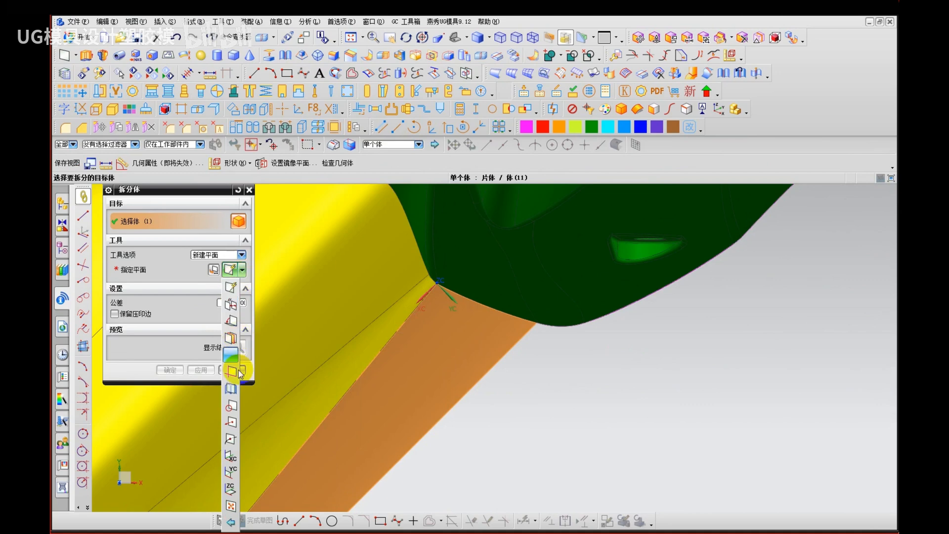
{"action": "left_click", "coordinate": [232, 454]}
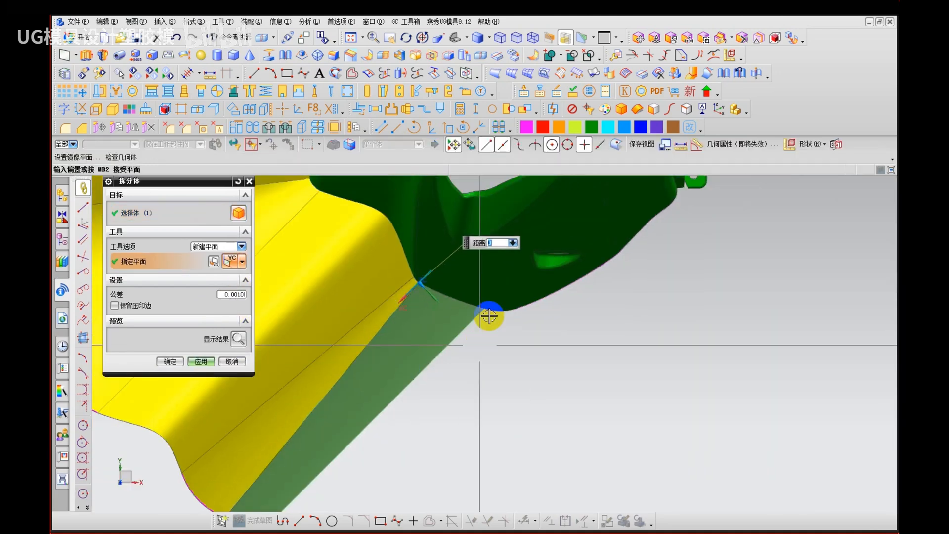
{"action": "middle_click", "coordinate": [614, 440]}
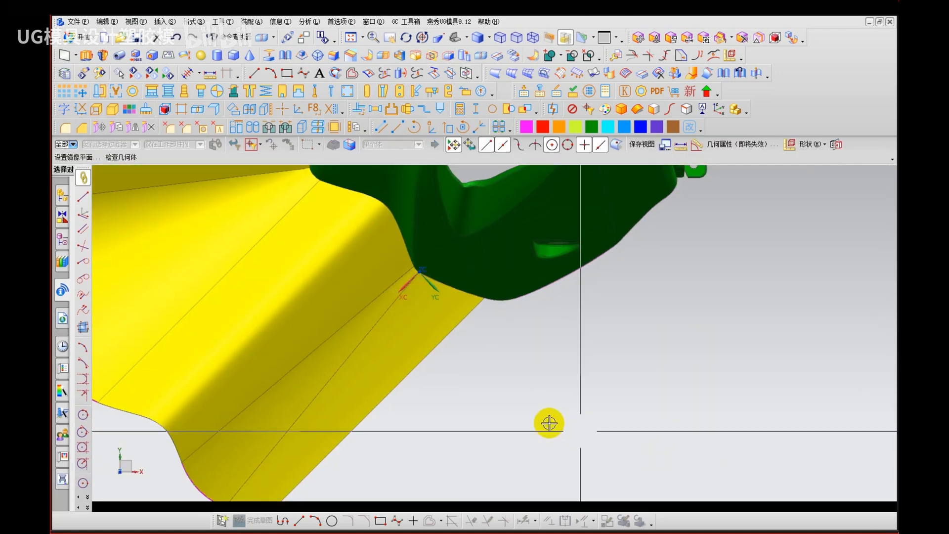
{"action": "left_click", "coordinate": [368, 394]}
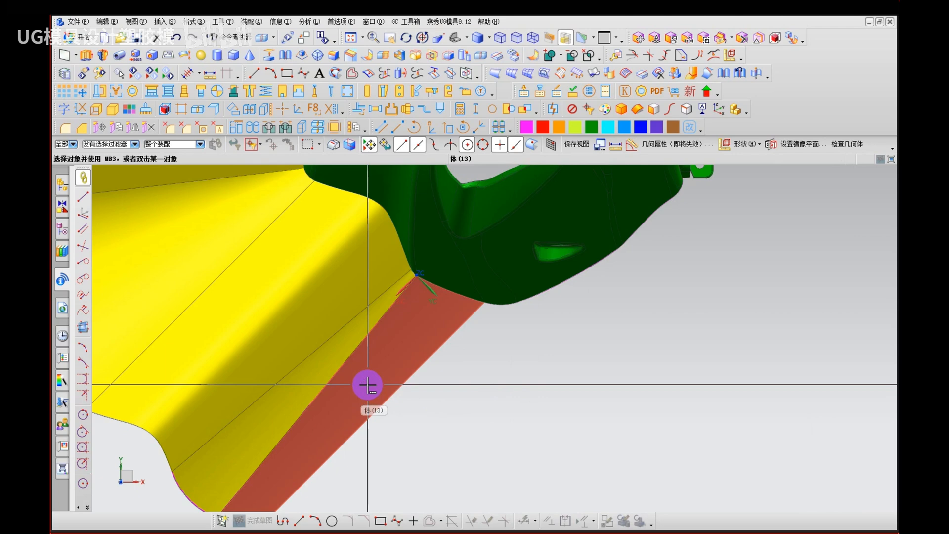
Step: Hide the green part body, leaving the yellow surfaces and the edge curves
{"action": "middle_click_drag", "start_coordinate": [501, 366], "coordinate": [406, 411]}
{"action": "left_click", "coordinate": [413, 294]}
{"action": "key", "text": "ctrl+b"}
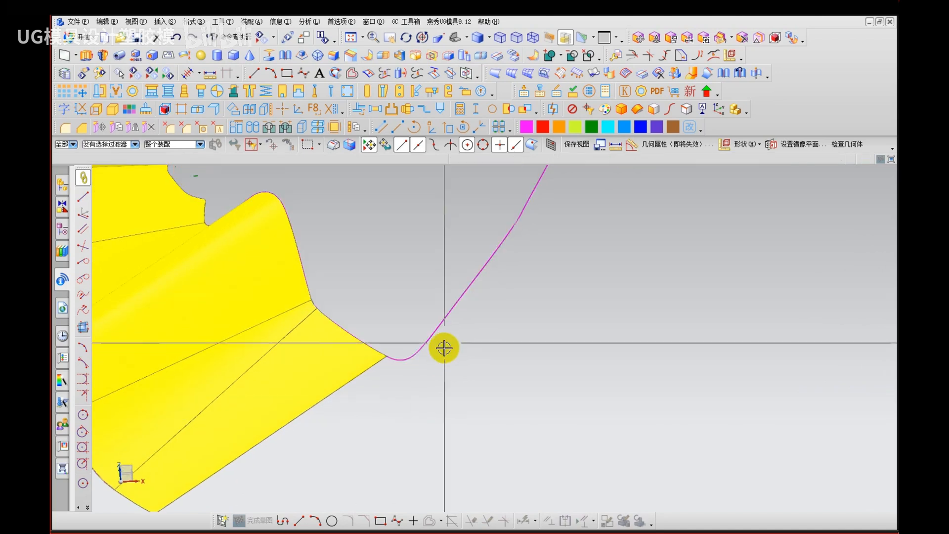
Step: Extrude the seven connected edge curves beyond the end face by 150 mm in the -Y direction
{"action": "middle_click_drag", "start_coordinate": [443, 347], "coordinate": [372, 399]}
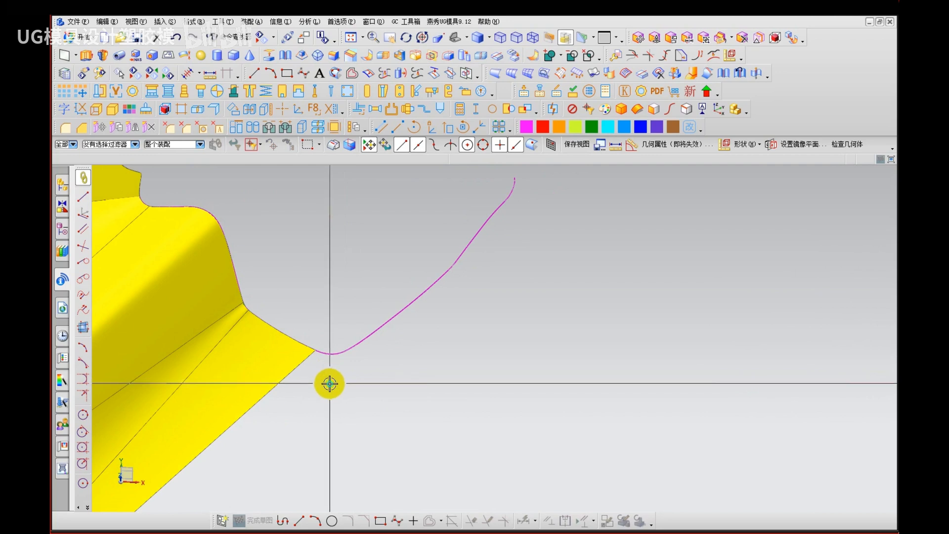
{"action": "middle_click_drag", "start_coordinate": [331, 380], "coordinate": [350, 376], "text": "shift"}
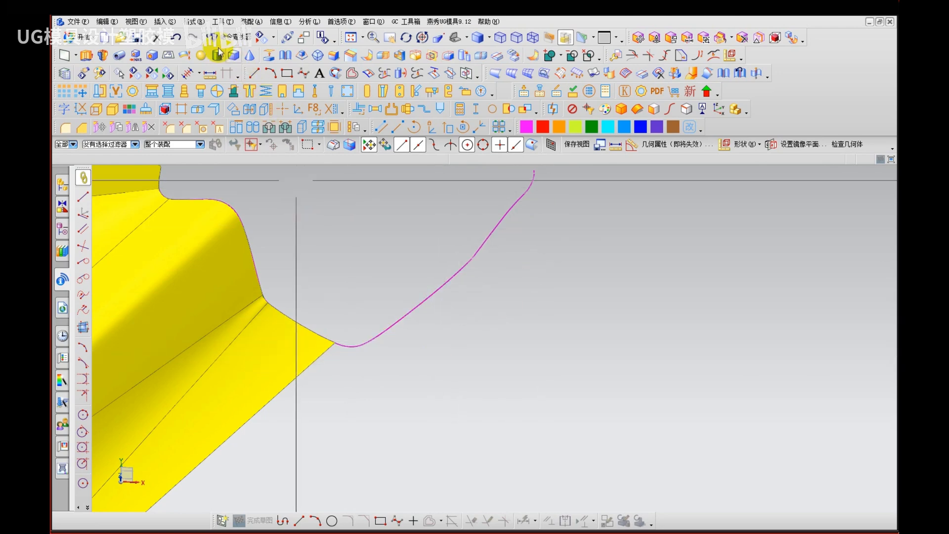
{"action": "left_click", "coordinate": [164, 21]}
{"action": "mouse_move", "coordinate": [211, 183]}
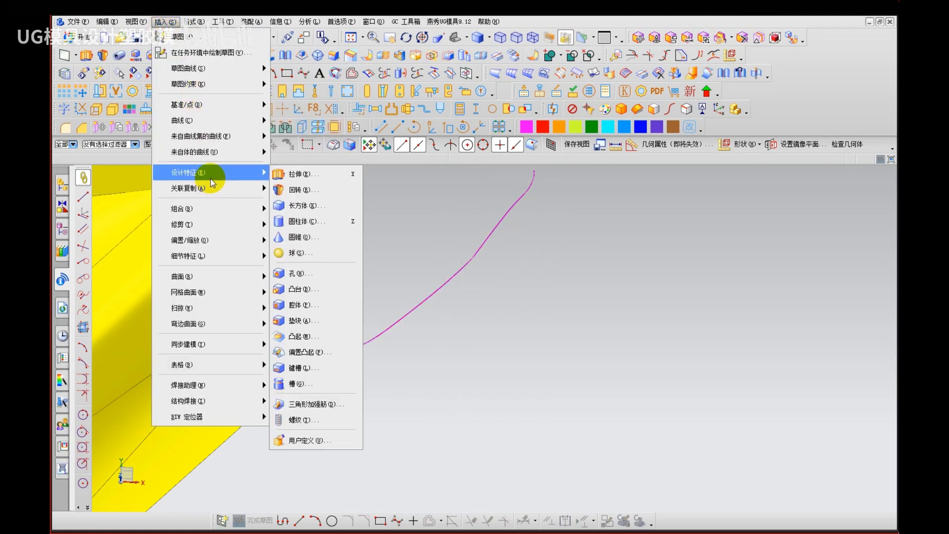
{"action": "left_click", "coordinate": [280, 175]}
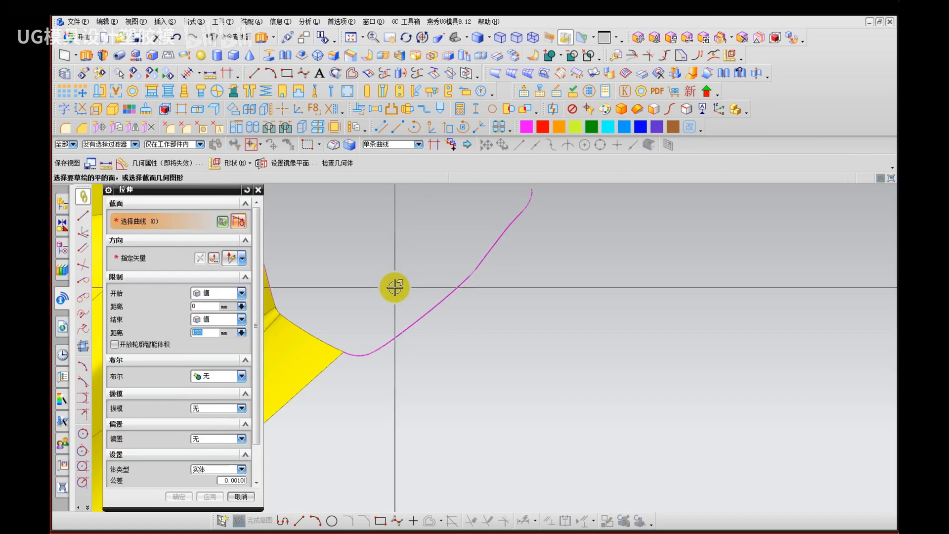
{"action": "left_click_drag", "start_coordinate": [339, 229], "coordinate": [510, 396]}
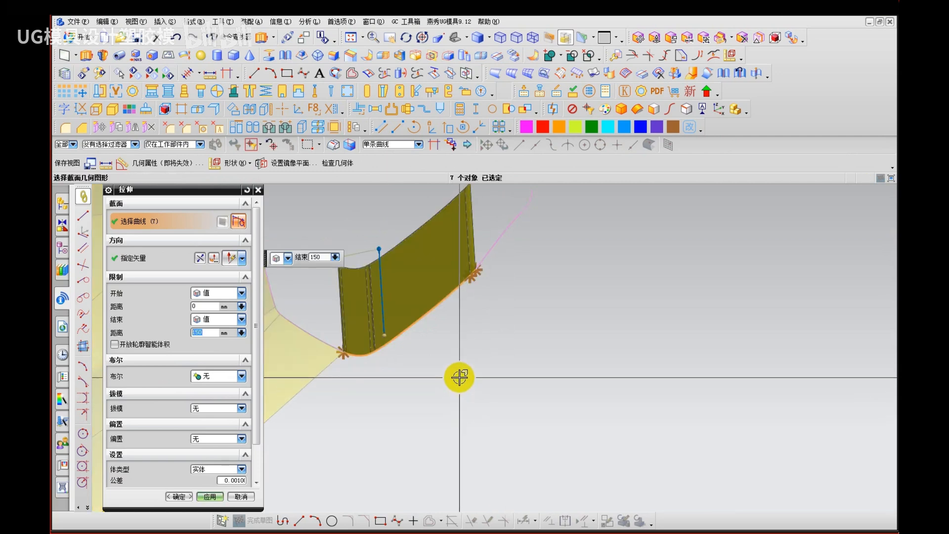
{"action": "left_click", "coordinate": [193, 258]}
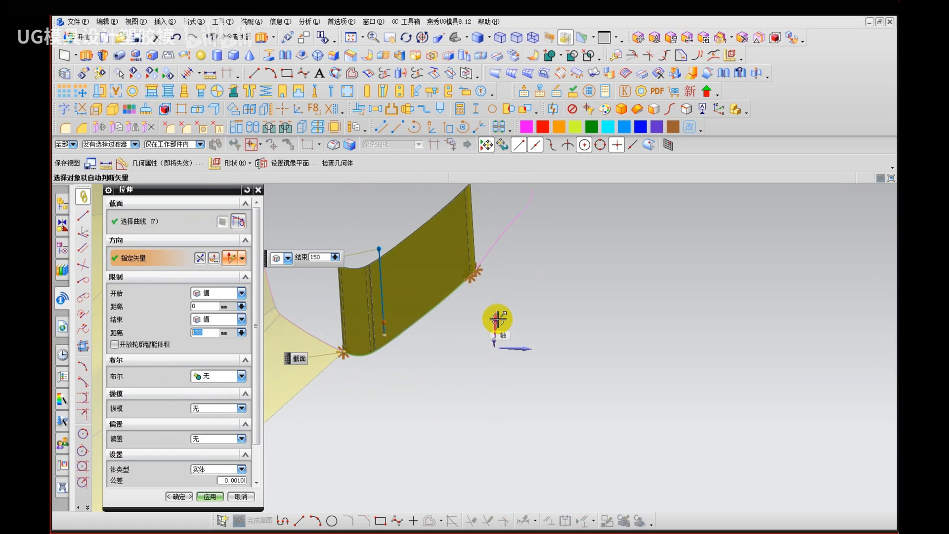
{"action": "left_click", "coordinate": [436, 298]}
{"action": "middle_click", "coordinate": [406, 280]}
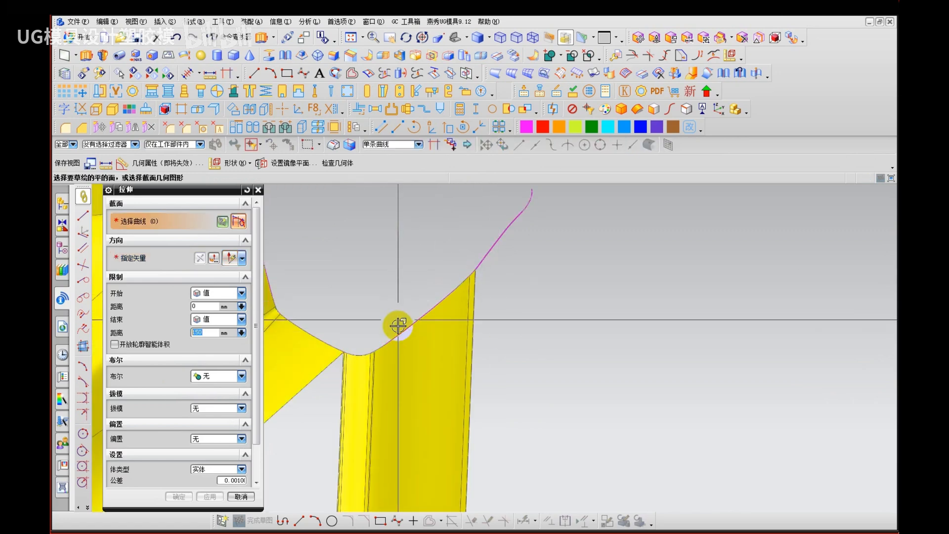
{"action": "key", "text": "Escape"}
Step: Examine the extruded sheet's direction and the gap to the neighbouring end face, including in the top view
{"action": "scroll", "coordinate": [398, 316], "scroll_direction": "down", "scroll_amount": 2}
{"action": "middle_click_drag", "start_coordinate": [417, 379], "coordinate": [430, 341]}
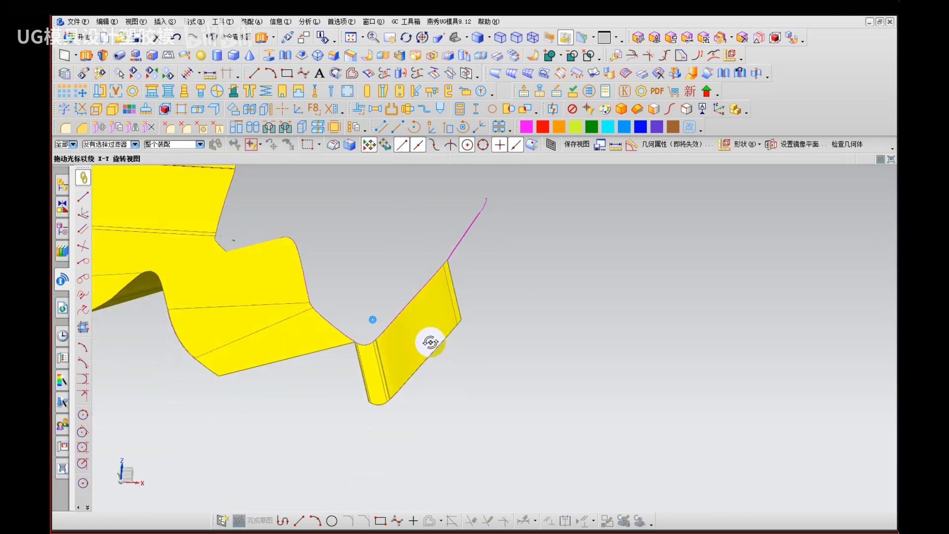
{"action": "key", "text": "F8"}
{"action": "middle_click_drag", "start_coordinate": [431, 405], "coordinate": [489, 434]}
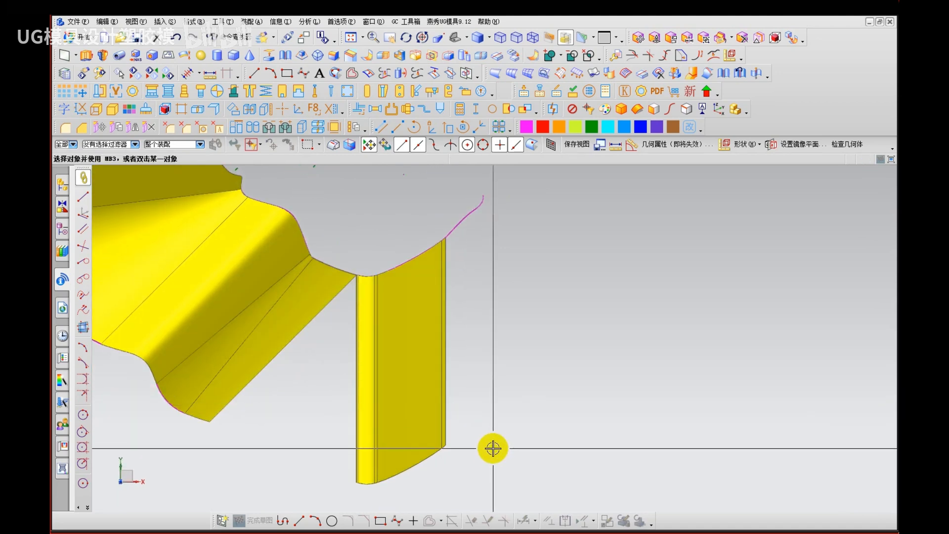
{"action": "middle_click_drag", "start_coordinate": [335, 422], "coordinate": [340, 345]}
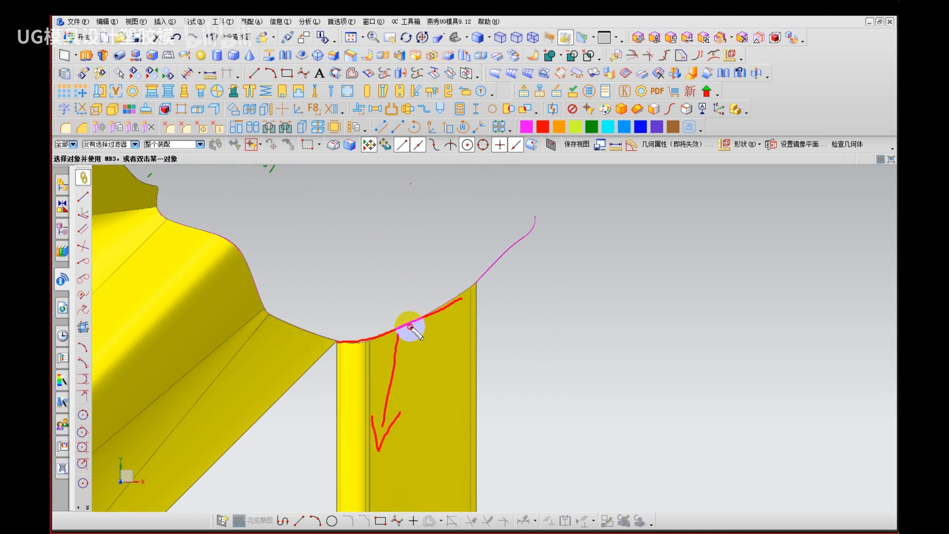
{"action": "key", "text": "Escape"}
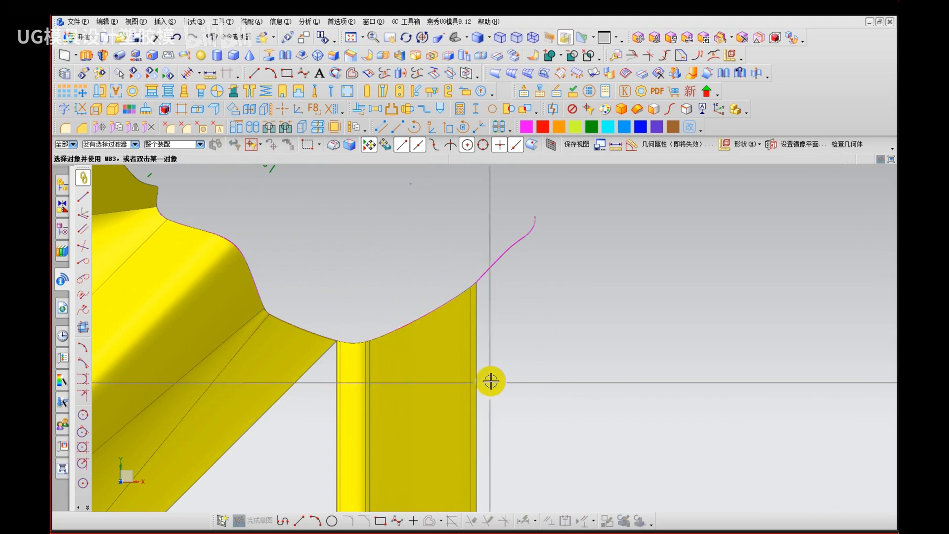
{"action": "key", "text": "ctrl+shift+d"}
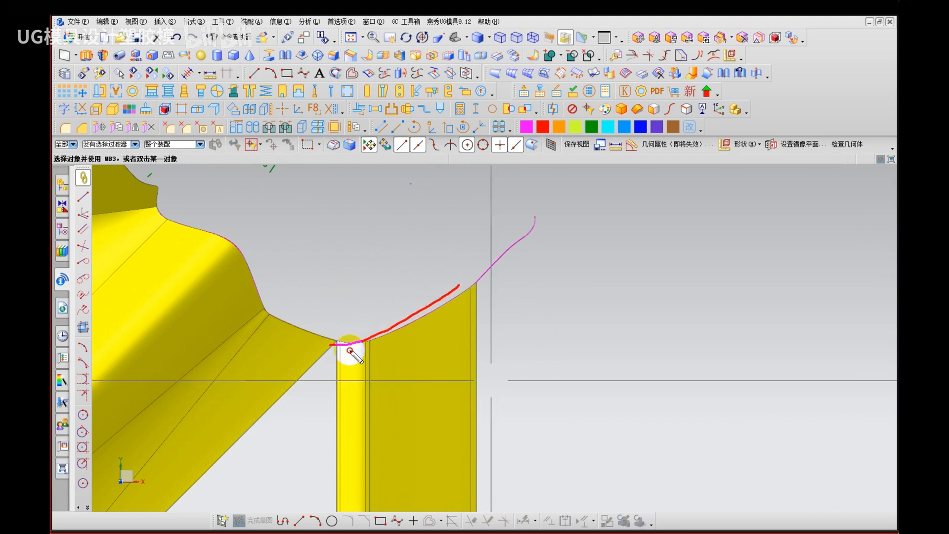
{"action": "left_click_drag", "start_coordinate": [350, 350], "coordinate": [185, 485]}
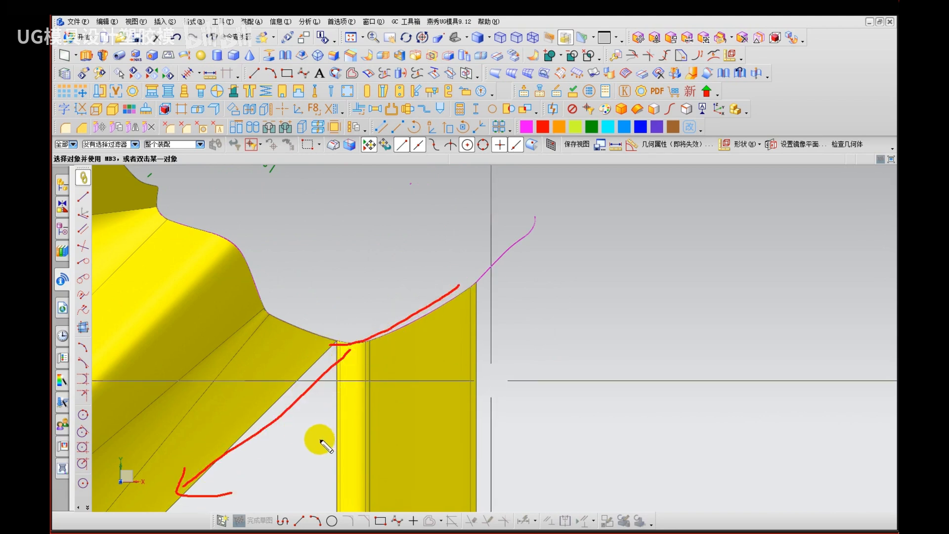
{"action": "key", "text": "Escape"}
{"action": "middle_click_drag", "start_coordinate": [305, 431], "coordinate": [356, 368], "text": "shift"}
{"action": "key", "text": "ctrl+shift+d"}
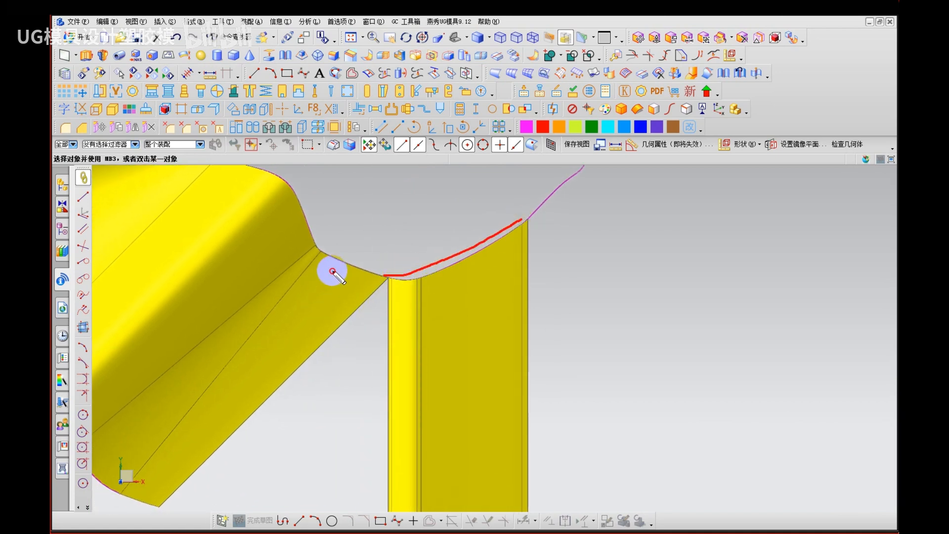
{"action": "left_click_drag", "start_coordinate": [332, 271], "coordinate": [193, 405]}
{"action": "key", "text": "Escape"}
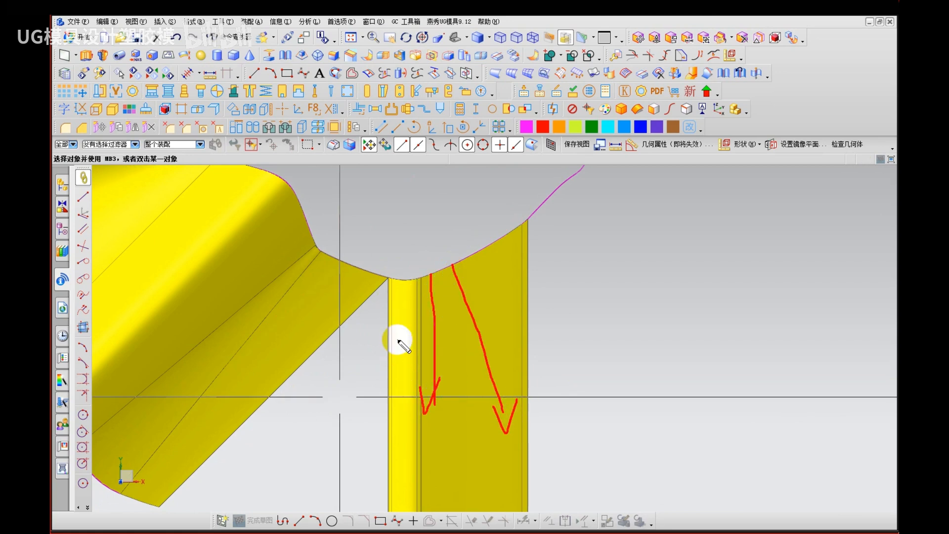
{"action": "left_click_drag", "start_coordinate": [389, 289], "coordinate": [308, 409]}
{"action": "key", "text": "Escape"}
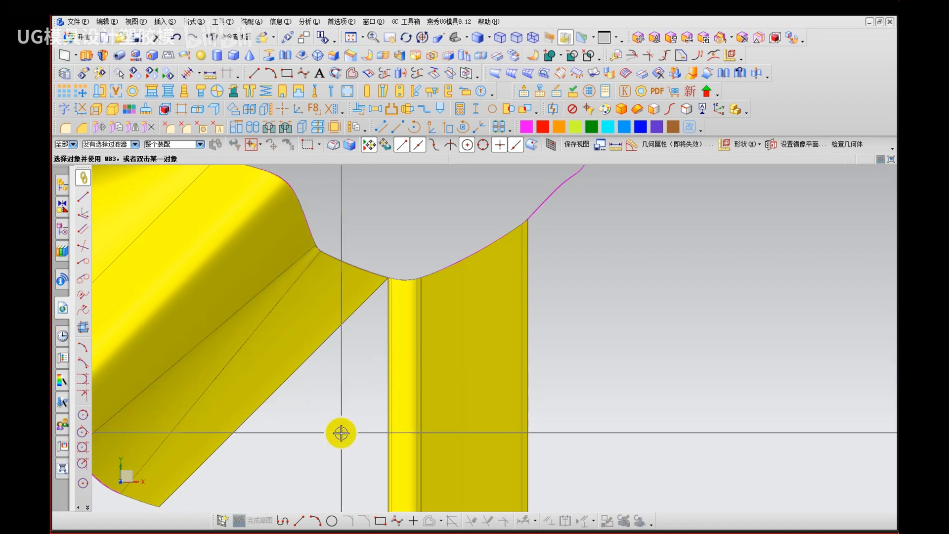
Step: Create a bridge curve from the end face's outer edge to the adjacent outer edge of the extruded sheet
{"action": "middle_click_drag", "start_coordinate": [352, 432], "coordinate": [397, 302]}
{"action": "middle_click_drag", "start_coordinate": [257, 343], "coordinate": [278, 371]}
{"action": "key", "text": "b"}
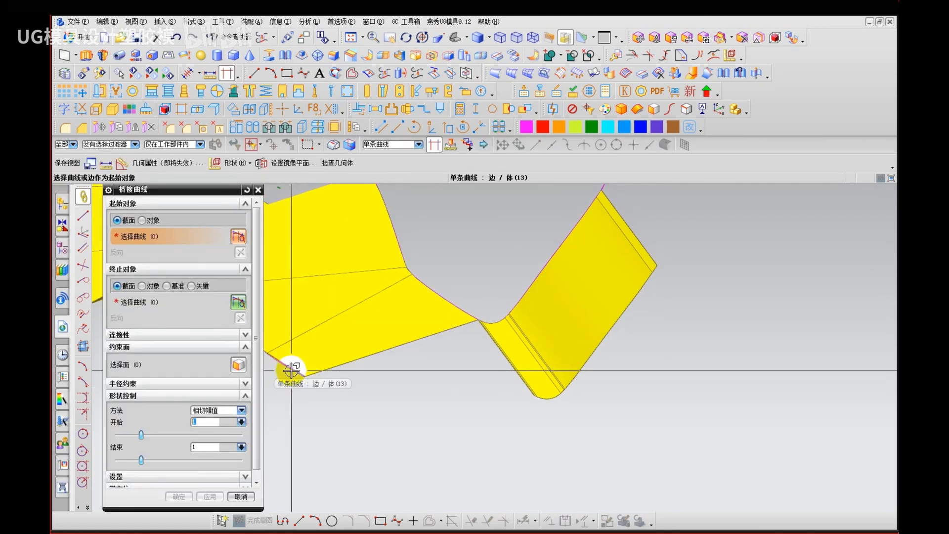
{"action": "left_click", "coordinate": [293, 370]}
{"action": "scroll", "coordinate": [525, 419], "scroll_direction": "up", "scroll_amount": 10}
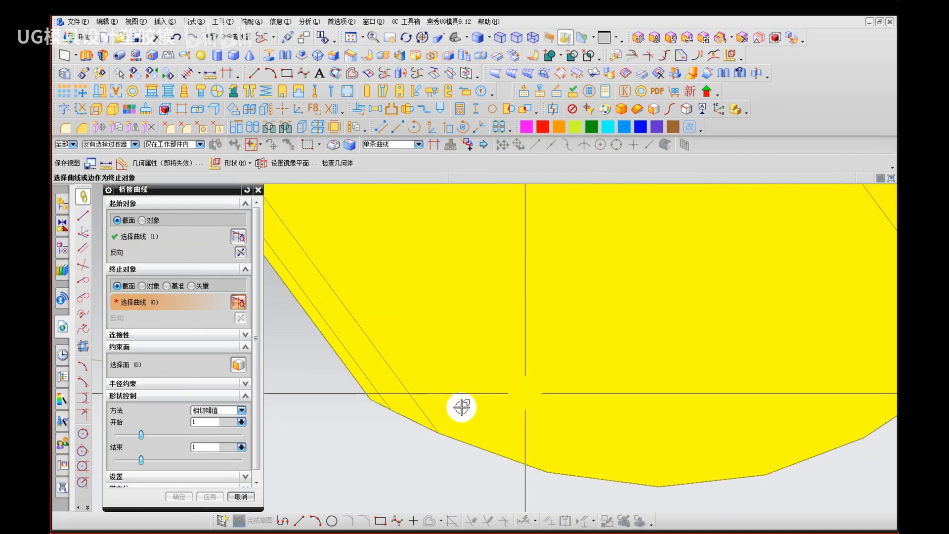
{"action": "left_click", "coordinate": [372, 406]}
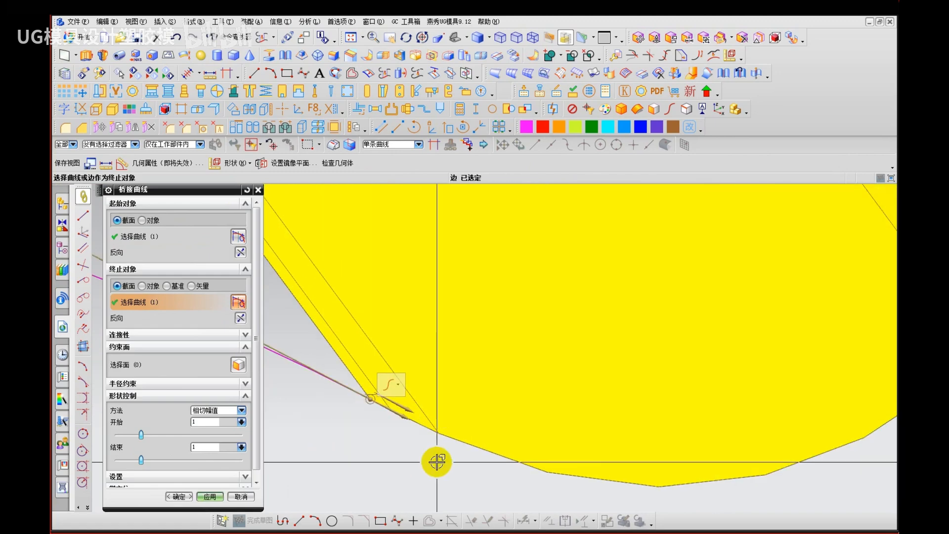
{"action": "middle_click", "coordinate": [439, 462]}
{"action": "key", "text": "Escape"}
Step: Start a Through Curve Mesh surface for the triangular gap, picking the apex where the two sheets meet as the first primary string
{"action": "scroll", "coordinate": [468, 322], "scroll_direction": "down", "scroll_amount": 2}
{"action": "scroll", "coordinate": [493, 337], "scroll_direction": "down", "scroll_amount": 2}
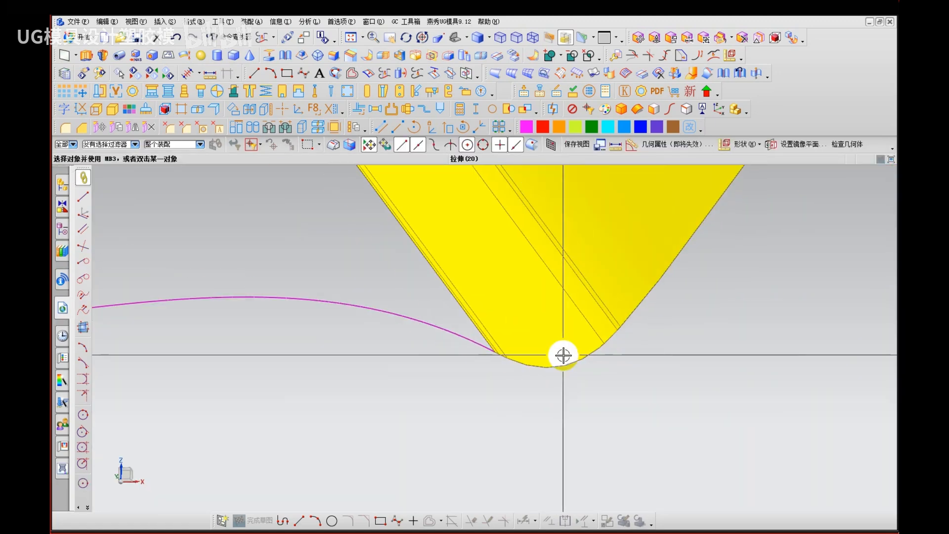
{"action": "middle_click_drag", "start_coordinate": [561, 354], "coordinate": [396, 349]}
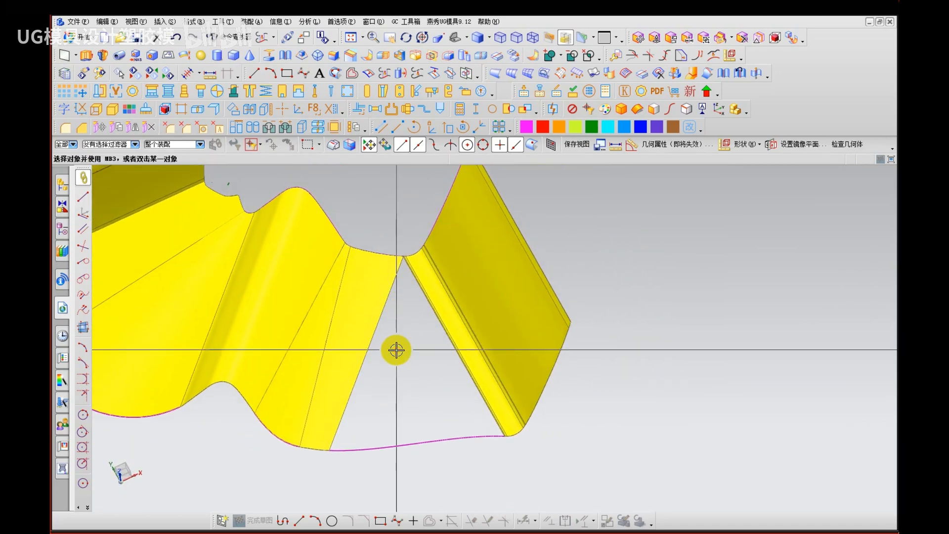
{"action": "left_click", "coordinate": [165, 22]}
{"action": "mouse_move", "coordinate": [202, 293]}
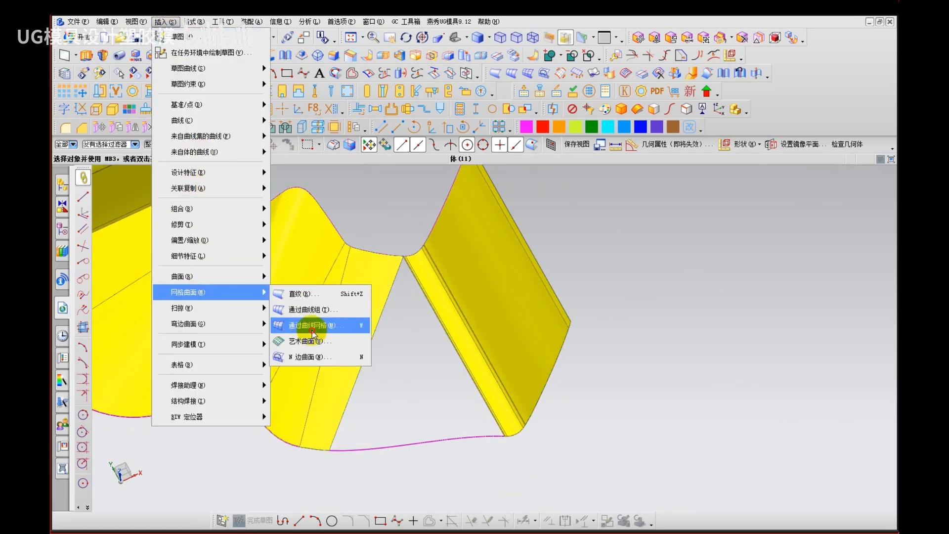
{"action": "left_click", "coordinate": [312, 331]}
{"action": "scroll", "coordinate": [414, 264], "scroll_direction": "up", "scroll_amount": 3}
{"action": "scroll", "coordinate": [380, 322], "scroll_direction": "down", "scroll_amount": 3}
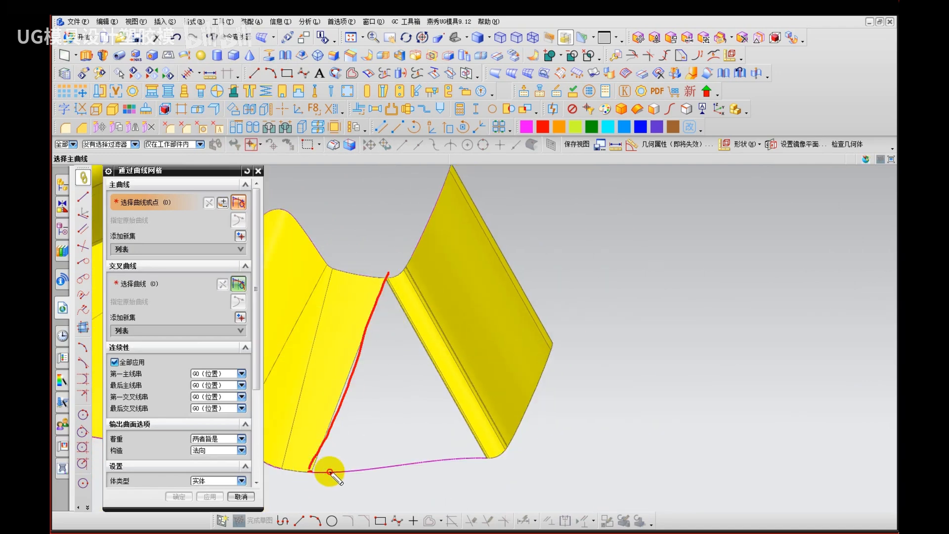
{"action": "left_click_drag", "start_coordinate": [330, 472], "coordinate": [485, 467]}
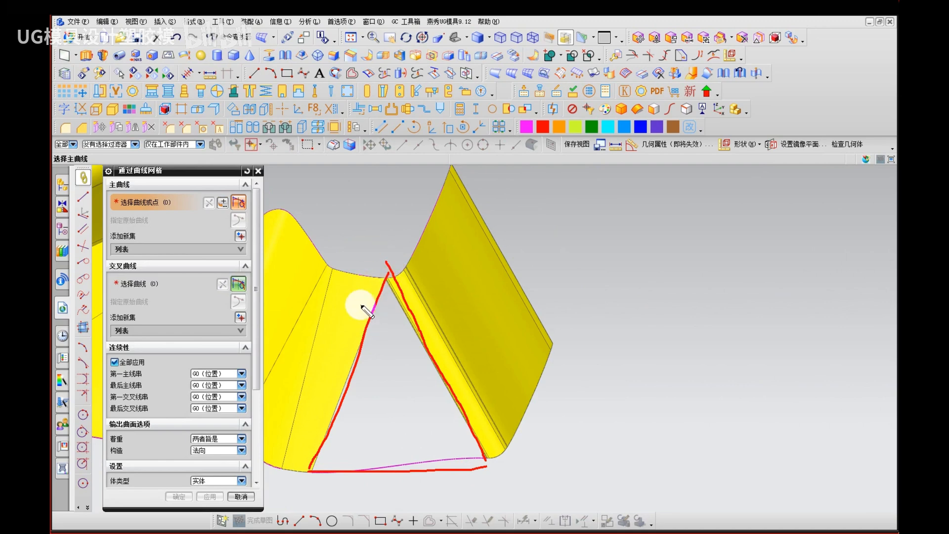
{"action": "left_click", "coordinate": [137, 211]}
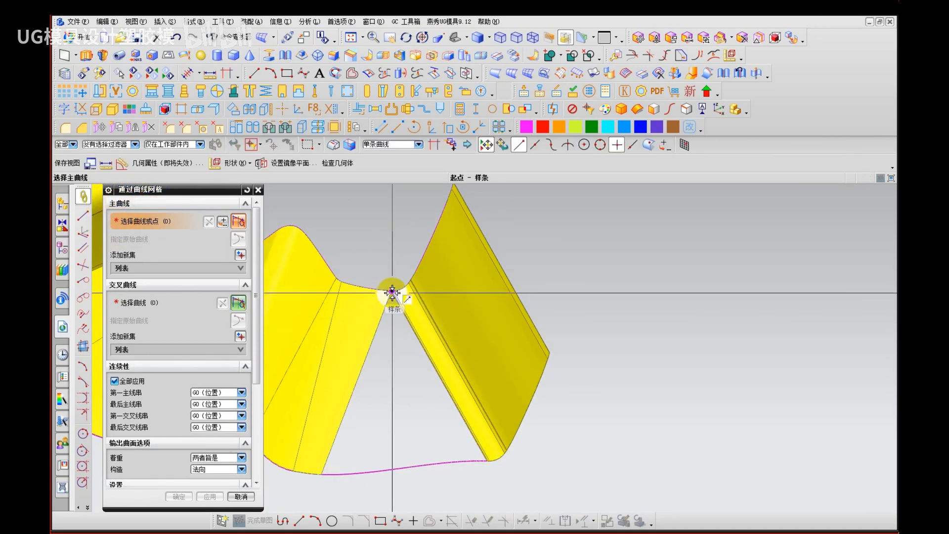
{"action": "scroll", "coordinate": [392, 292], "scroll_direction": "up", "scroll_amount": 3}
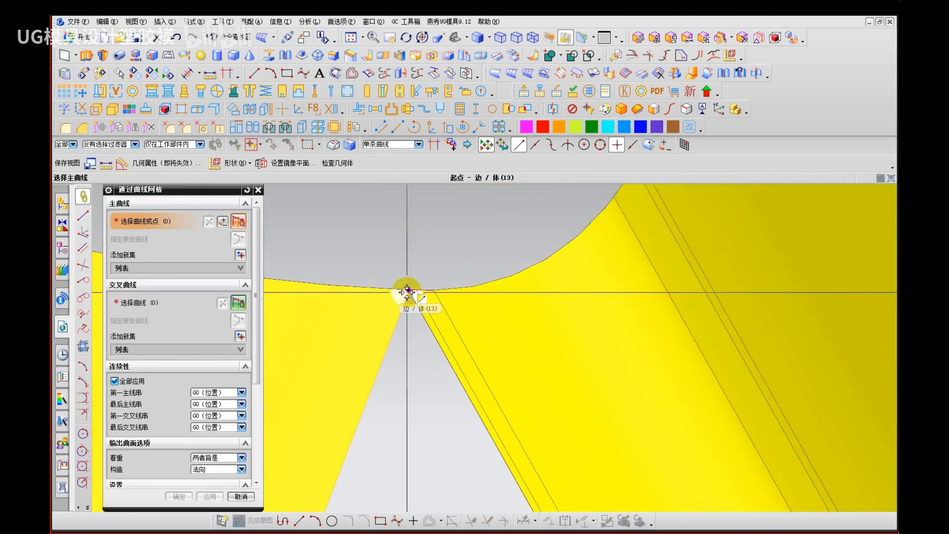
{"action": "left_click", "coordinate": [407, 291]}
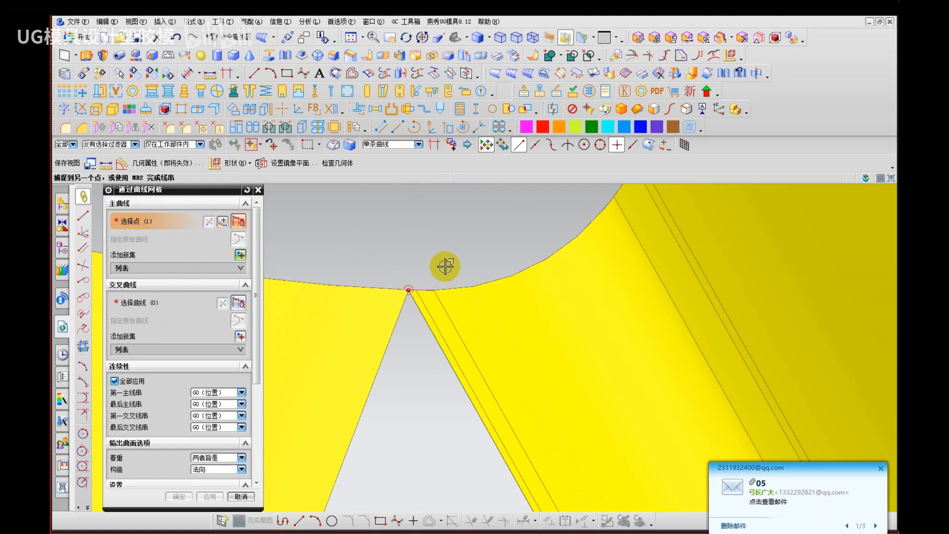
Step: Complete the mesh surface with the bridge curve as second primary string and the two sheet side edges as cross strings
{"action": "middle_click_drag", "start_coordinate": [445, 265], "coordinate": [439, 271]}
{"action": "scroll", "coordinate": [439, 270], "scroll_direction": "down", "scroll_amount": 5}
{"action": "middle_click_drag", "start_coordinate": [452, 407], "coordinate": [429, 331]}
{"action": "middle_click", "coordinate": [424, 393]}
{"action": "left_click", "coordinate": [425, 401]}
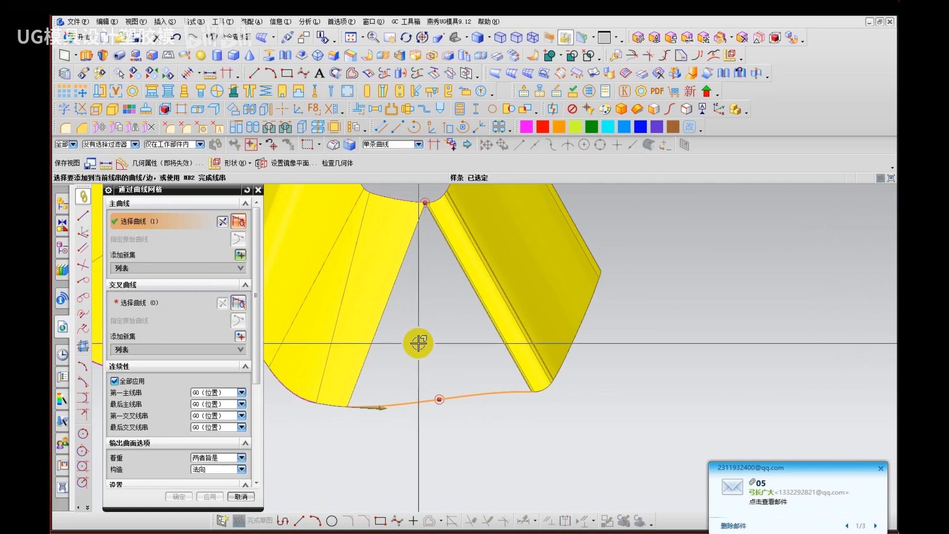
{"action": "middle_click", "coordinate": [417, 343]}
{"action": "middle_click", "coordinate": [417, 341]}
{"action": "left_click", "coordinate": [388, 299]}
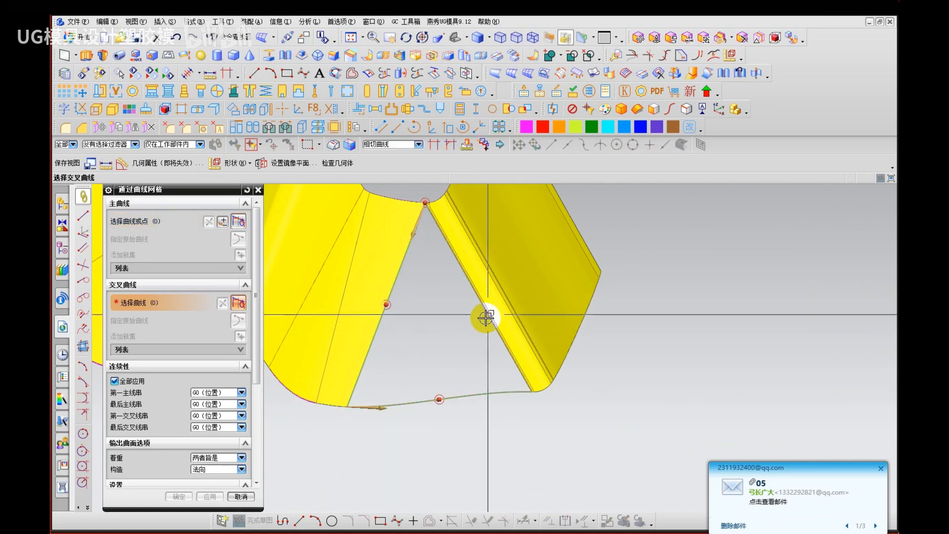
{"action": "middle_click", "coordinate": [472, 485]}
{"action": "middle_click", "coordinate": [473, 485]}
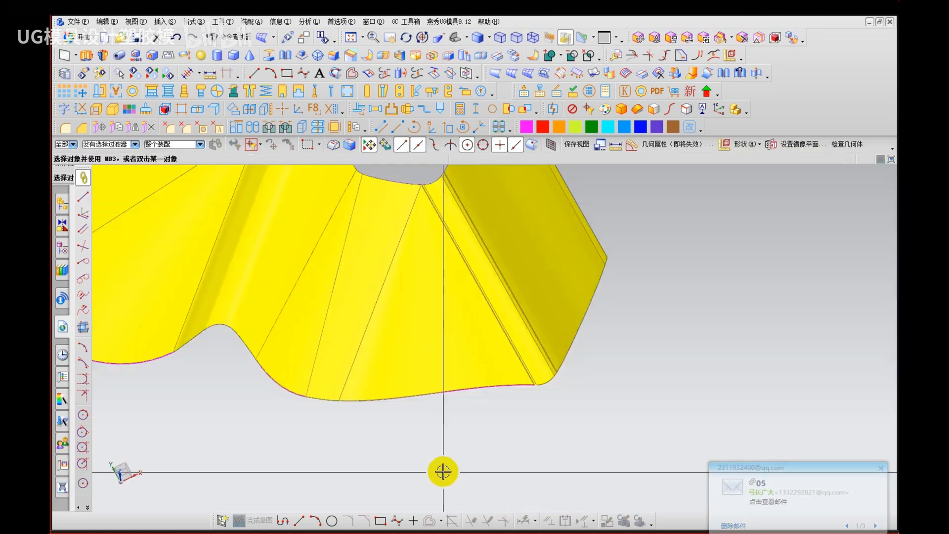
Step: Examine the filled triangular surface and its transitions to the neighbouring sheets, including in the top view and with edges shown
{"action": "mouse_move", "coordinate": [428, 465]}
{"action": "middle_mouse_down"}
{"action": "mouse_move", "coordinate": [420, 370]}
{"action": "mouse_move", "coordinate": [404, 408]}
{"action": "mouse_move", "coordinate": [405, 392]}
{"action": "middle_mouse_up"}
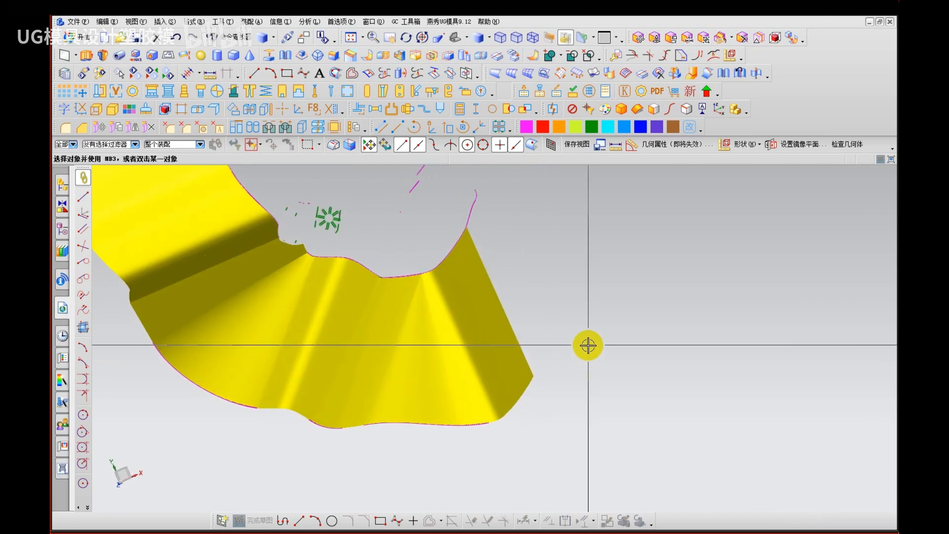
{"action": "key", "text": "F8"}
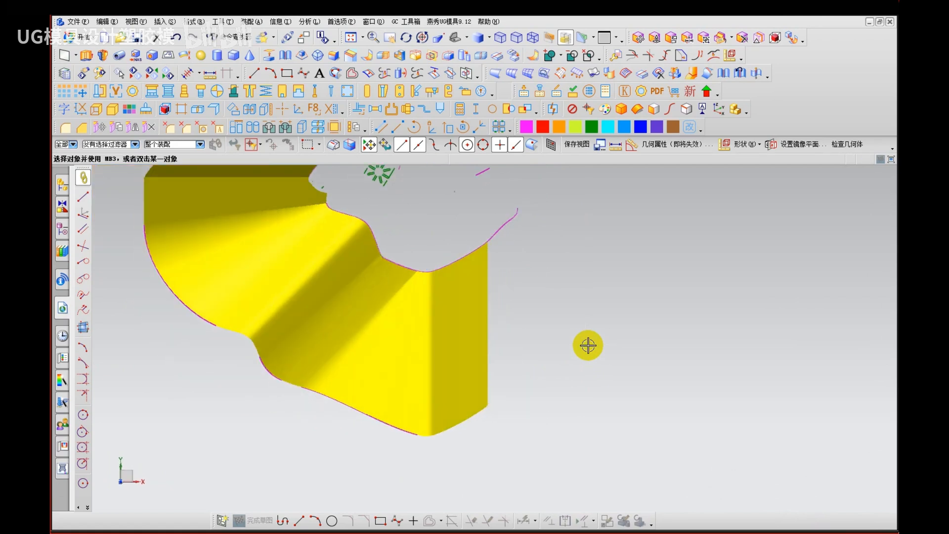
{"action": "middle_click_drag", "start_coordinate": [545, 403], "coordinate": [615, 401]}
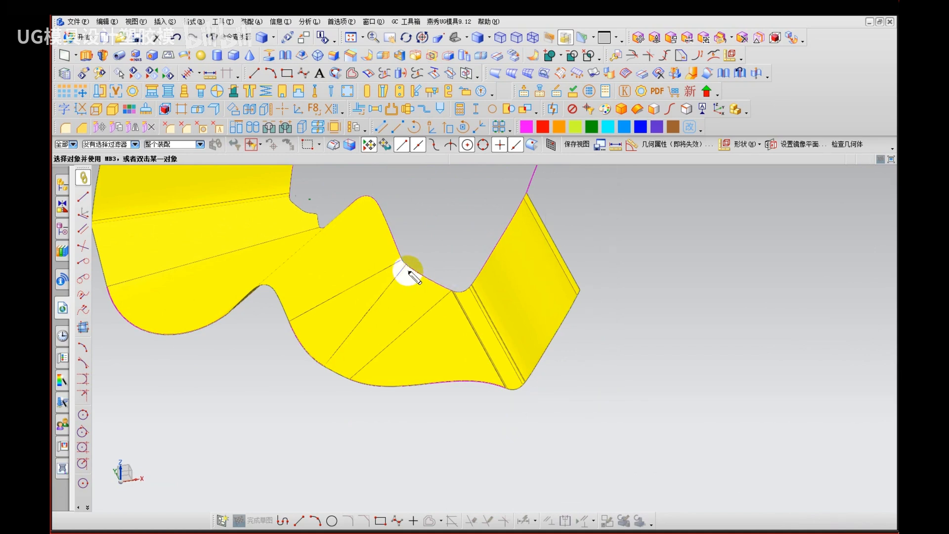
{"action": "mouse_move", "coordinate": [400, 258]}
{"action": "left_mouse_down"}
{"action": "mouse_move", "coordinate": [436, 282]}
{"action": "mouse_move", "coordinate": [519, 207]}
{"action": "left_mouse_up"}
{"action": "key", "text": "Escape"}
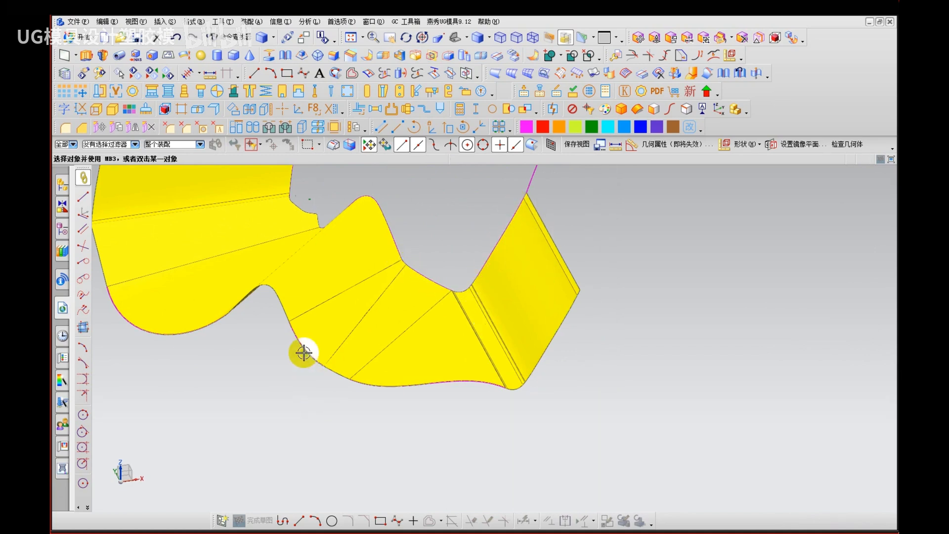
{"action": "key", "text": "ctrl+2"}
{"action": "mouse_move", "coordinate": [290, 316]}
{"action": "left_mouse_down"}
{"action": "mouse_move", "coordinate": [334, 364]}
{"action": "mouse_move", "coordinate": [390, 386]}
{"action": "mouse_move", "coordinate": [524, 388]}
{"action": "mouse_move", "coordinate": [586, 299]}
{"action": "left_mouse_up"}
{"action": "mouse_move", "coordinate": [475, 363]}
{"action": "left_mouse_down"}
{"action": "mouse_move", "coordinate": [461, 361]}
{"action": "mouse_move", "coordinate": [469, 352]}
{"action": "left_mouse_up"}
{"action": "mouse_move", "coordinate": [405, 260]}
{"action": "left_mouse_down"}
{"action": "mouse_move", "coordinate": [432, 276]}
{"action": "mouse_move", "coordinate": [509, 254]}
{"action": "mouse_move", "coordinate": [519, 236]}
{"action": "left_mouse_up"}
{"action": "left_click_drag", "start_coordinate": [649, 239], "coordinate": [666, 267]}
{"action": "left_click_drag", "start_coordinate": [665, 237], "coordinate": [648, 261]}
{"action": "key", "text": "Escape"}
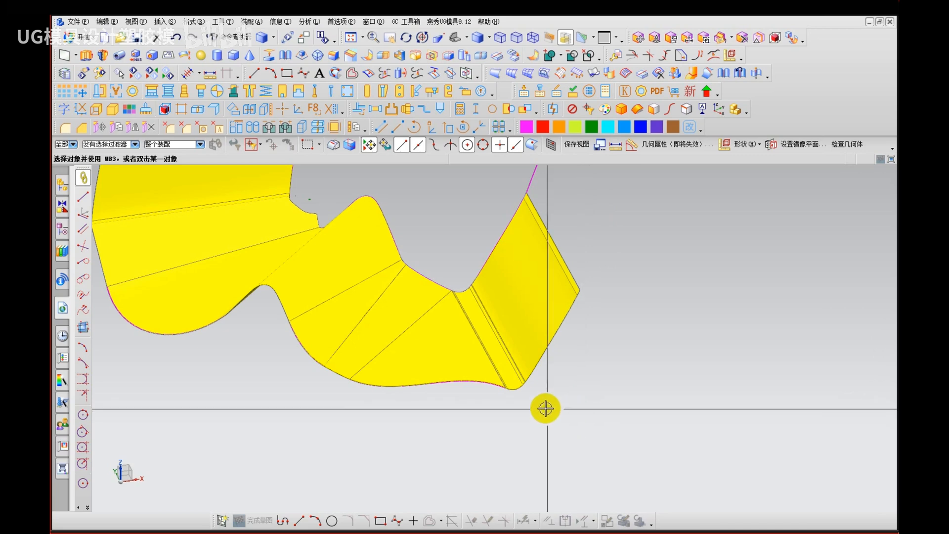
{"action": "middle_click_drag", "start_coordinate": [545, 407], "coordinate": [502, 364]}
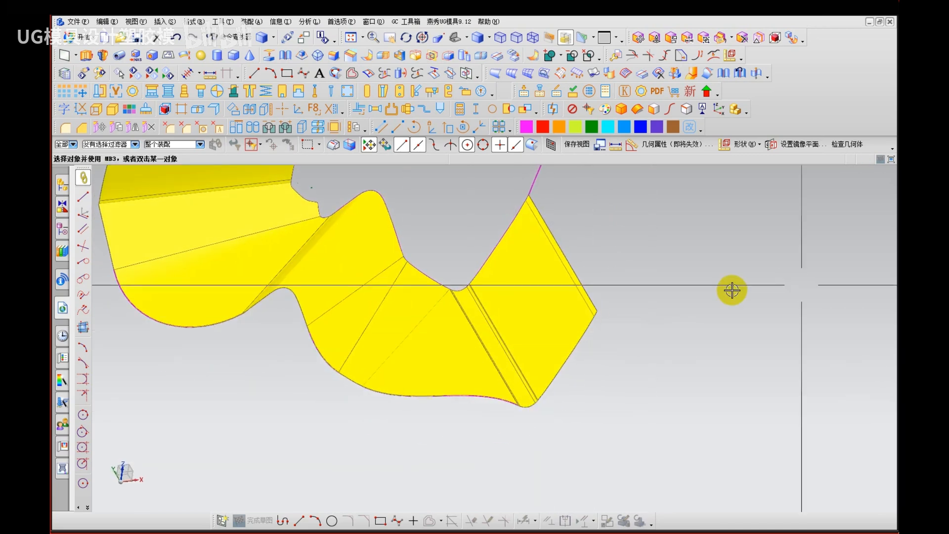
Step: Unsew the extruded sheet with one body output per face, and remove the parameters from all objects
{"action": "left_click_drag", "start_coordinate": [660, 269], "coordinate": [673, 284], "text": "ctrl+shift"}
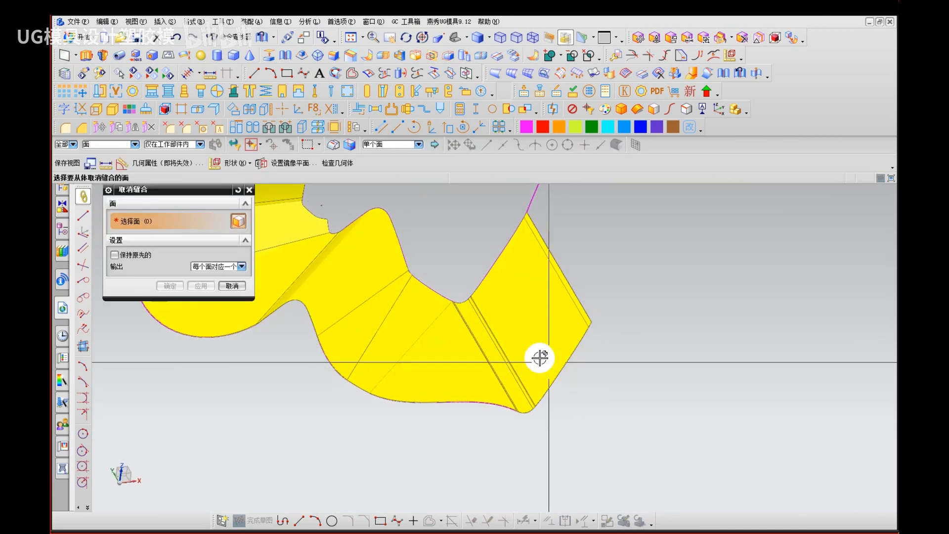
{"action": "left_click", "coordinate": [537, 350]}
{"action": "middle_click", "coordinate": [443, 356]}
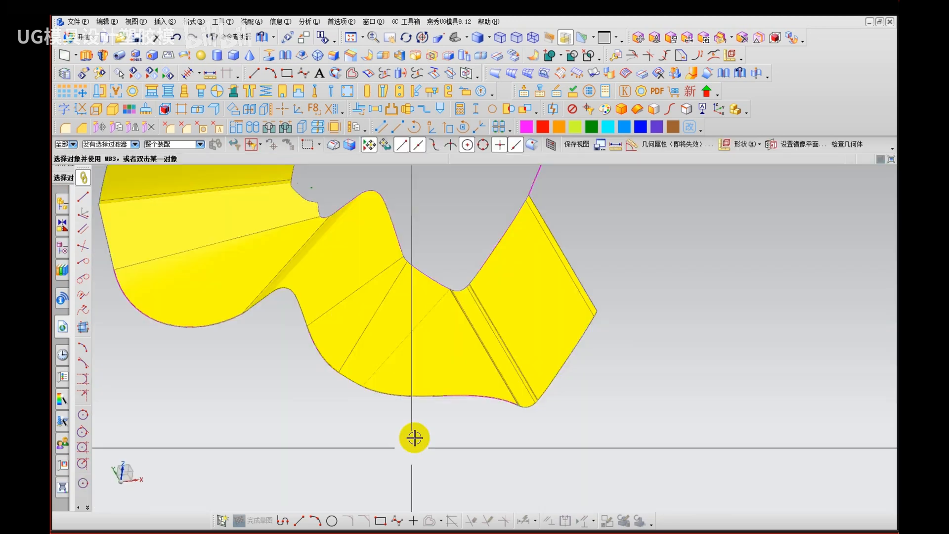
{"action": "key", "text": "q"}
{"action": "key", "text": "ctrl+a"}
{"action": "middle_click", "coordinate": [432, 415]}
{"action": "middle_click", "coordinate": [432, 416]}
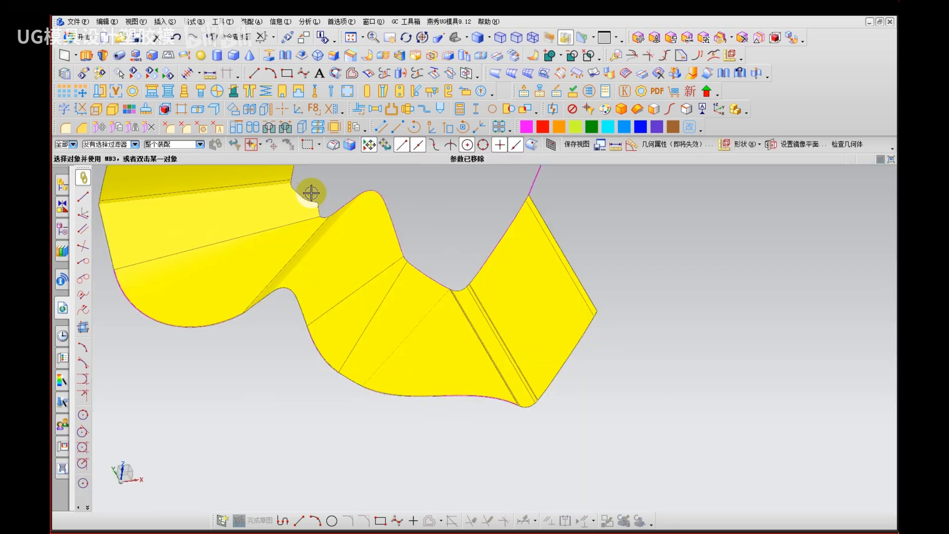
Step: Delete the bridge curve, the triangular mesh surface and the narrow rounded corner faces beside it
{"action": "left_click", "coordinate": [467, 396]}
{"action": "key", "text": "Delete"}
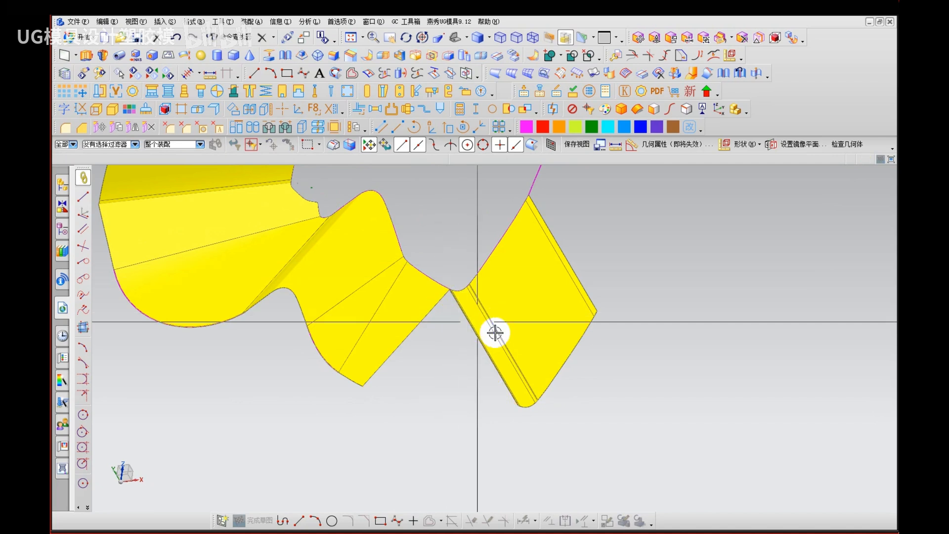
{"action": "middle_click_drag", "start_coordinate": [479, 377], "coordinate": [442, 292]}
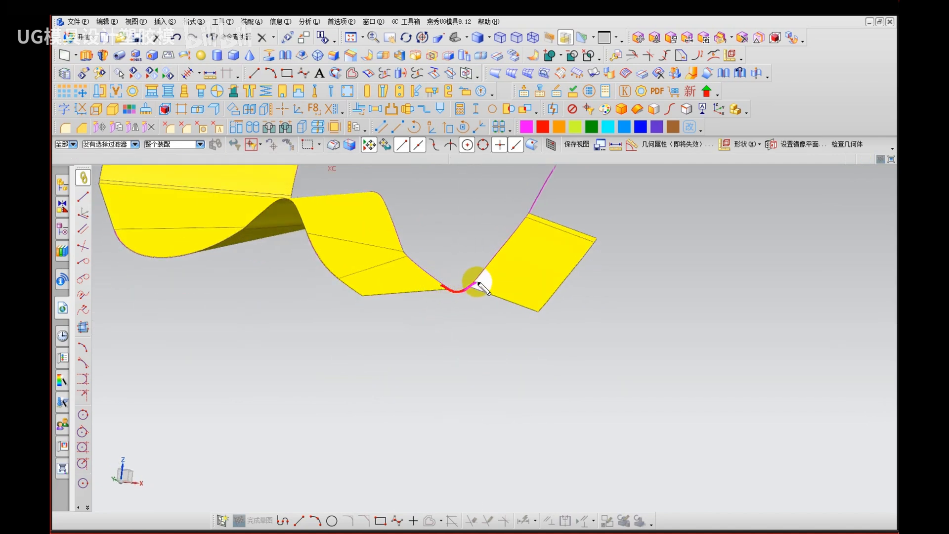
Step: Create a bridge curve across the widened gap, joining the outer edge of the curved sheet to the outer edge of the flat extruded face
{"action": "middle_click_drag", "start_coordinate": [405, 339], "coordinate": [406, 345]}
{"action": "key", "text": "b"}
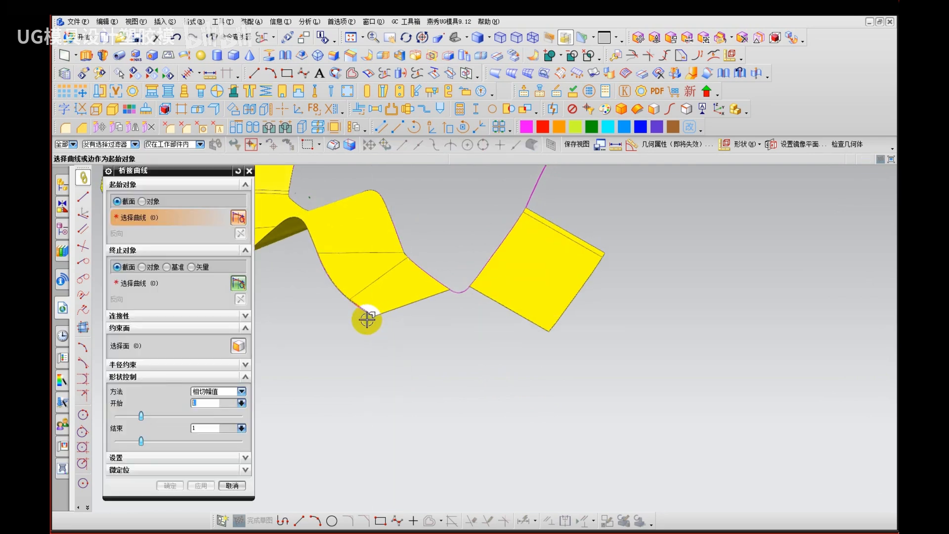
{"action": "left_click", "coordinate": [364, 315]}
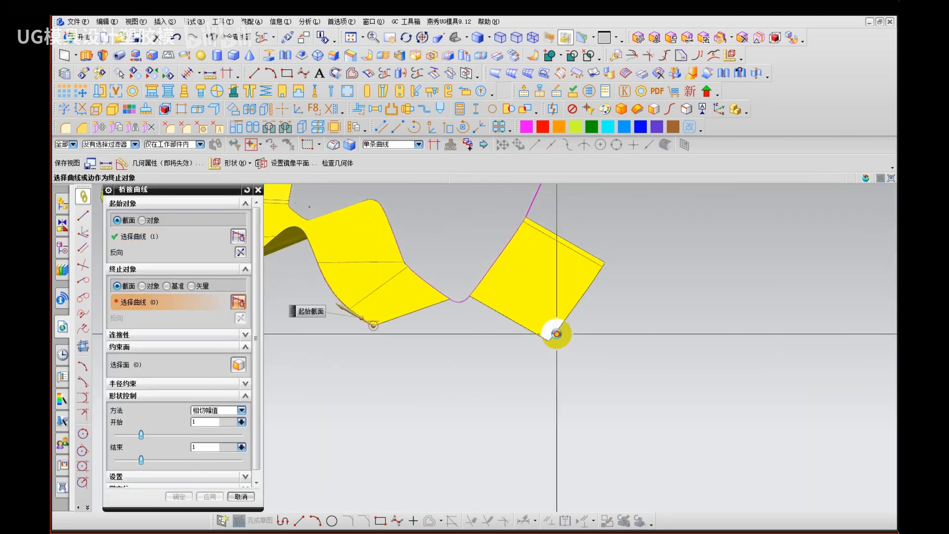
{"action": "left_click", "coordinate": [556, 334]}
{"action": "middle_click", "coordinate": [436, 322]}
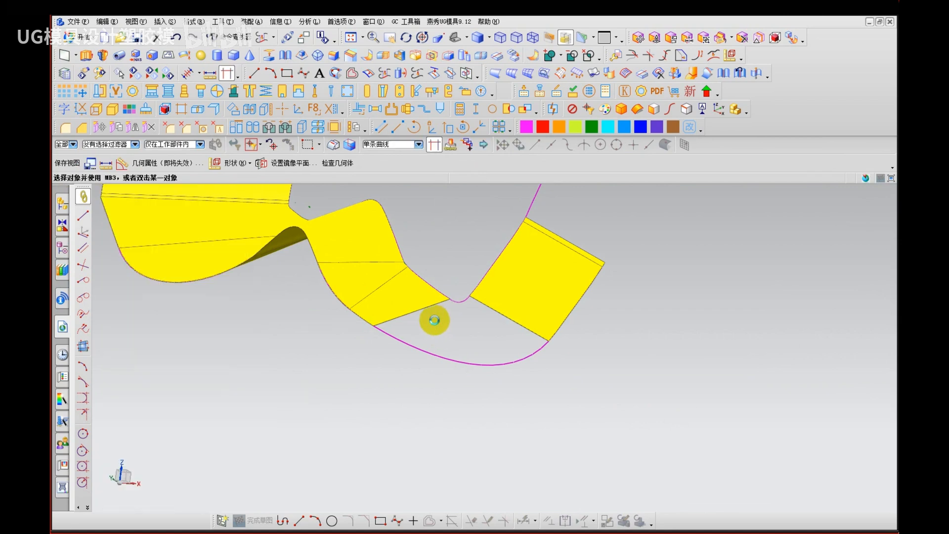
Step: Fill the gap with a Through Curve Mesh surface, using both side edges as primary strings and the bridge and rounded corner curves as cross strings
{"action": "key", "text": "n"}
{"action": "left_click", "coordinate": [420, 312]}
{"action": "middle_click", "coordinate": [514, 318]}
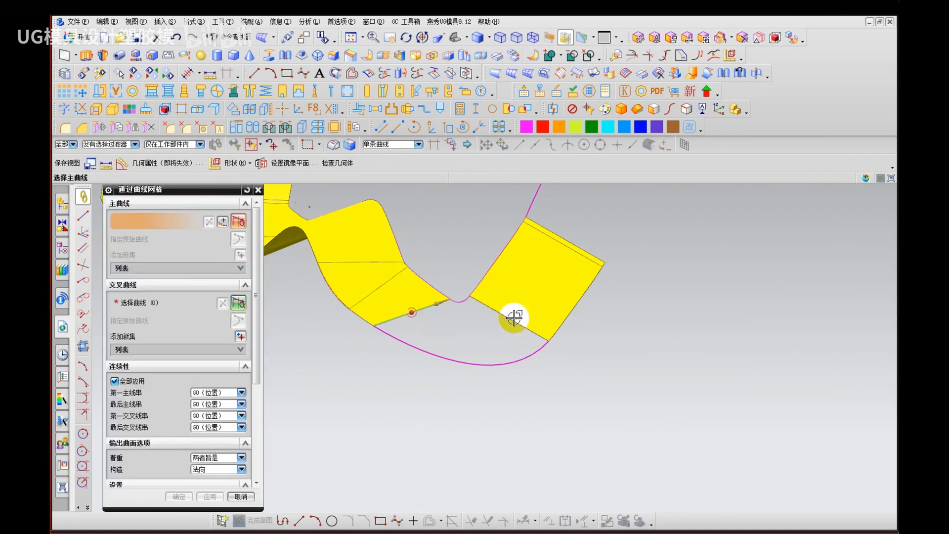
{"action": "middle_click", "coordinate": [472, 356]}
{"action": "scroll", "coordinate": [448, 297], "scroll_direction": "up", "scroll_amount": 5}
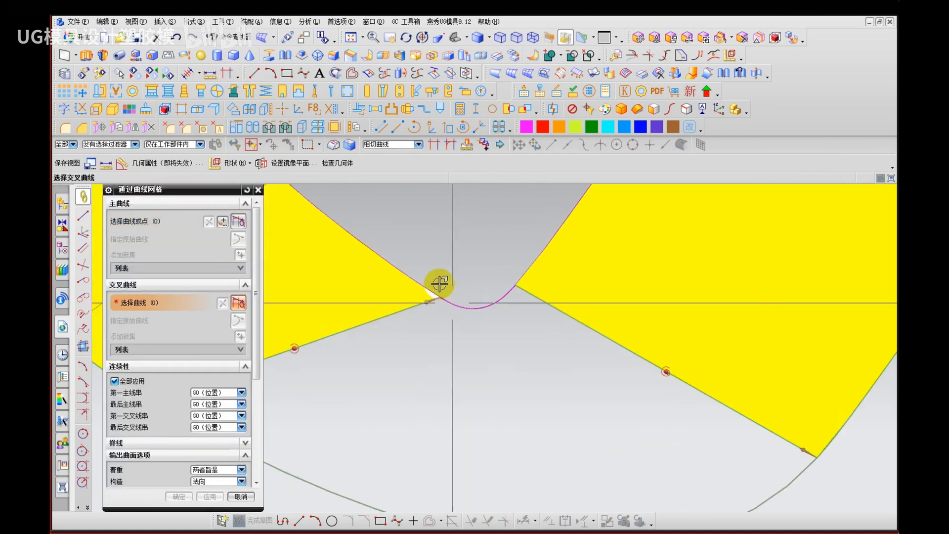
{"action": "left_click_drag", "start_coordinate": [435, 264], "coordinate": [506, 321]}
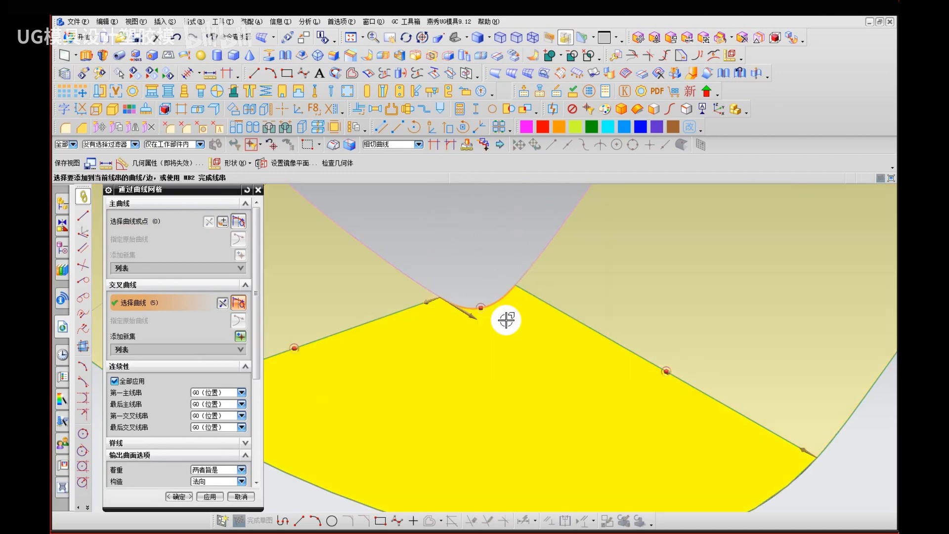
{"action": "middle_click", "coordinate": [423, 298]}
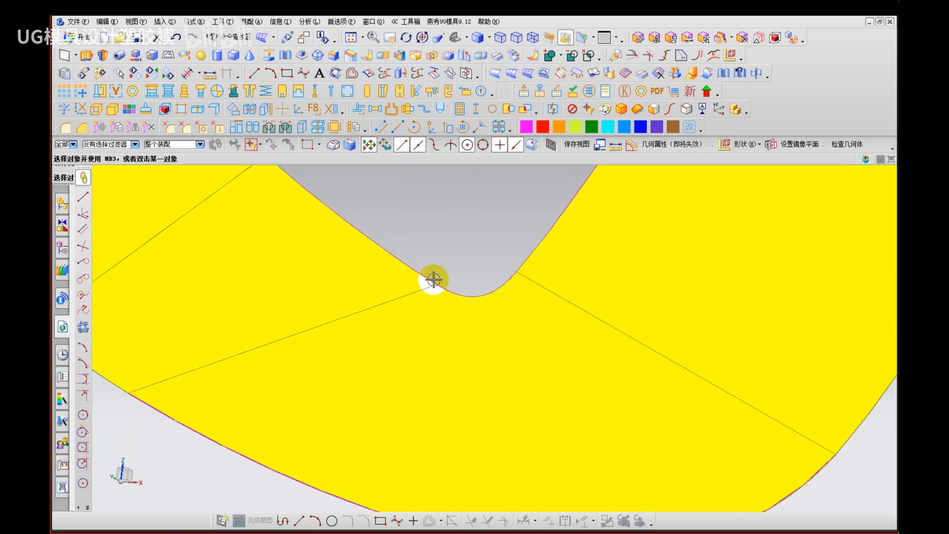
Step: Examine the new corner surface and the green part's adjoining edge from several directions, setting a rotation reference on the part
{"action": "middle_click_drag", "start_coordinate": [435, 278], "coordinate": [466, 386]}
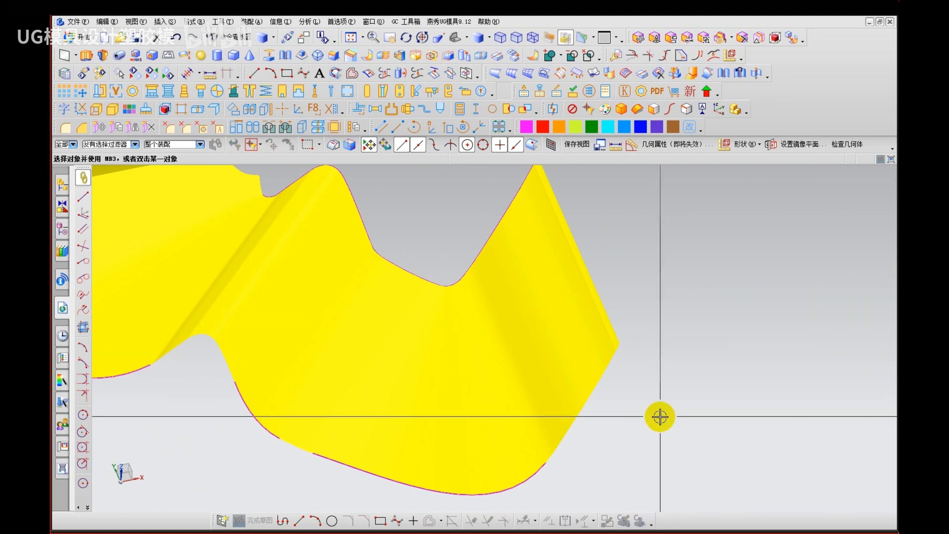
{"action": "mouse_move", "coordinate": [476, 331]}
{"action": "middle_mouse_down"}
{"action": "mouse_move", "coordinate": [462, 368]}
{"action": "mouse_move", "coordinate": [470, 307]}
{"action": "mouse_move", "coordinate": [470, 317]}
{"action": "middle_mouse_up"}
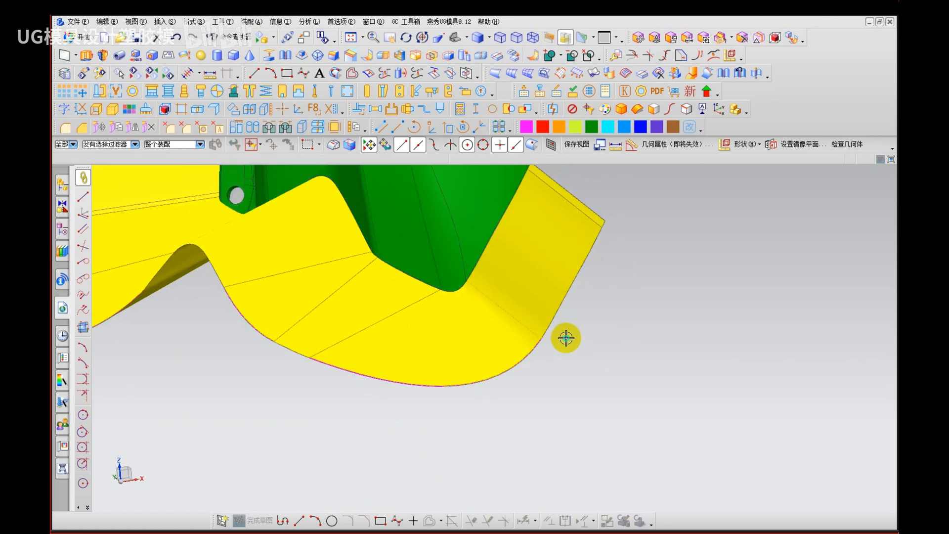
{"action": "middle_click_drag", "start_coordinate": [566, 336], "coordinate": [562, 296]}
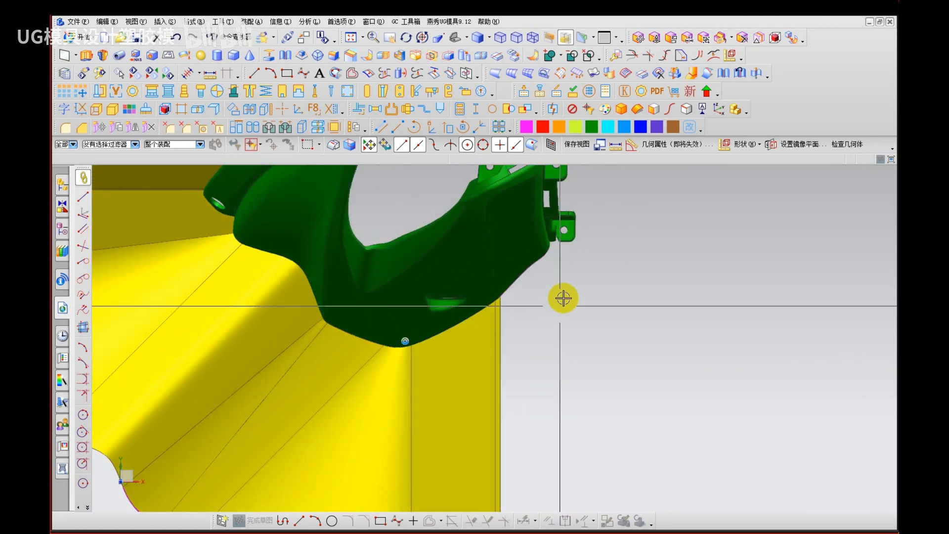
{"action": "middle_click_drag", "start_coordinate": [547, 339], "coordinate": [521, 360]}
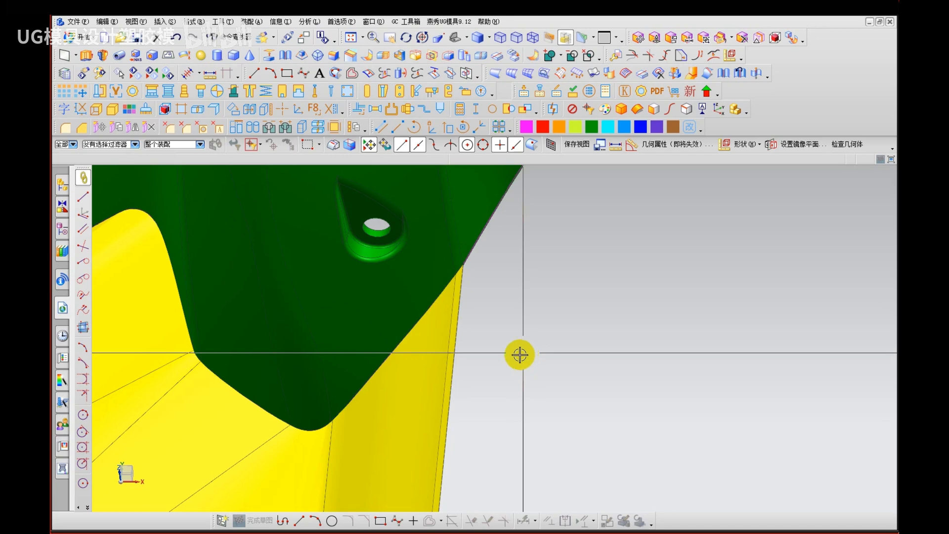
{"action": "middle_click_drag", "start_coordinate": [491, 358], "coordinate": [509, 377]}
{"action": "right_click", "coordinate": [510, 378]}
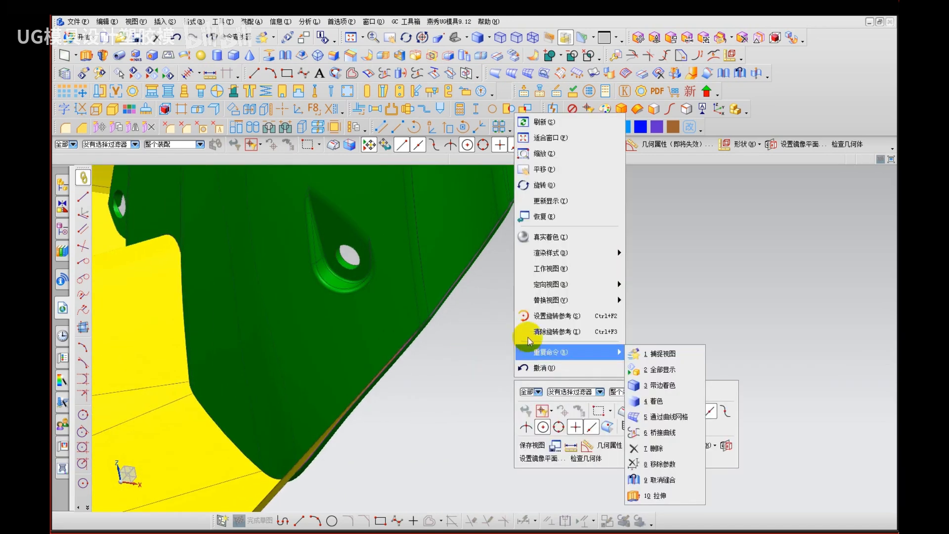
{"action": "left_click", "coordinate": [537, 316]}
{"action": "left_click", "coordinate": [462, 251]}
{"action": "mouse_move", "coordinate": [483, 346]}
{"action": "middle_mouse_down"}
{"action": "mouse_move", "coordinate": [478, 331]}
{"action": "mouse_move", "coordinate": [490, 358]}
{"action": "mouse_move", "coordinate": [508, 367]}
{"action": "mouse_move", "coordinate": [496, 377]}
{"action": "mouse_move", "coordinate": [513, 369]}
{"action": "middle_mouse_up"}
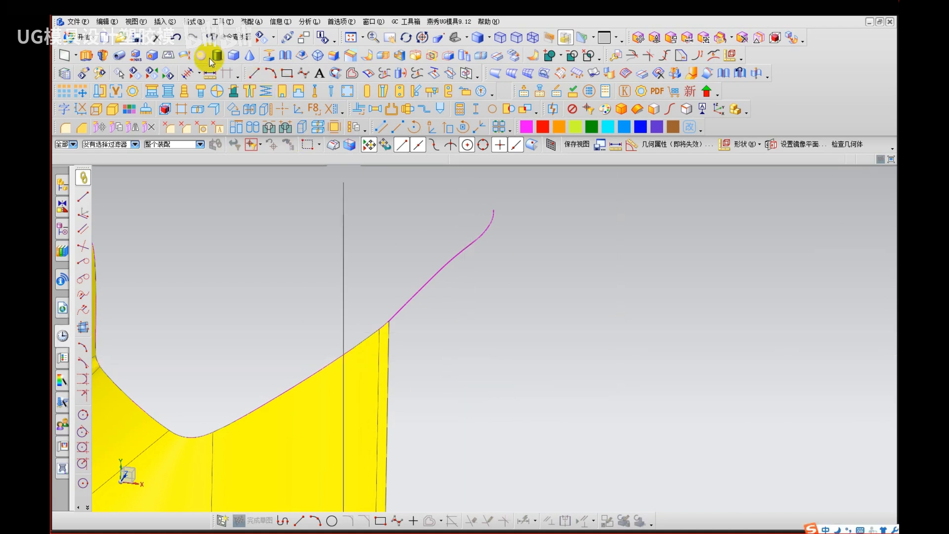
Step: Extrude the two edge curves next to the existing sheet by 150 mm along the negative Y direction
{"action": "left_click", "coordinate": [164, 22]}
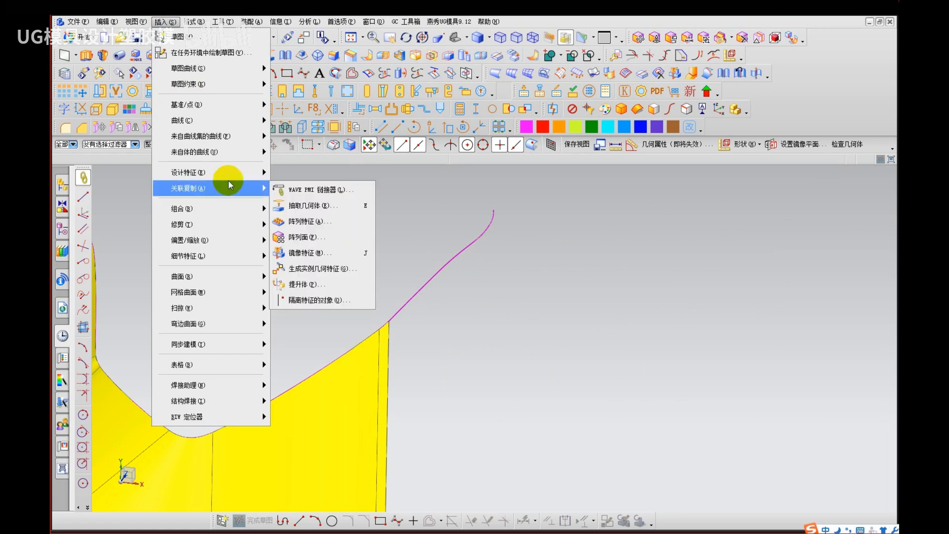
{"action": "mouse_move", "coordinate": [242, 181]}
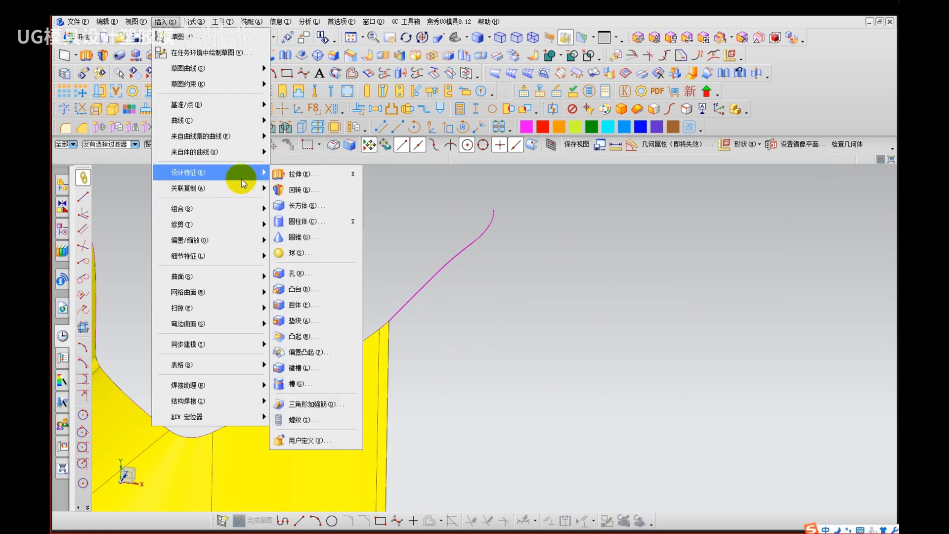
{"action": "left_click", "coordinate": [313, 174]}
{"action": "left_click", "coordinate": [399, 320]}
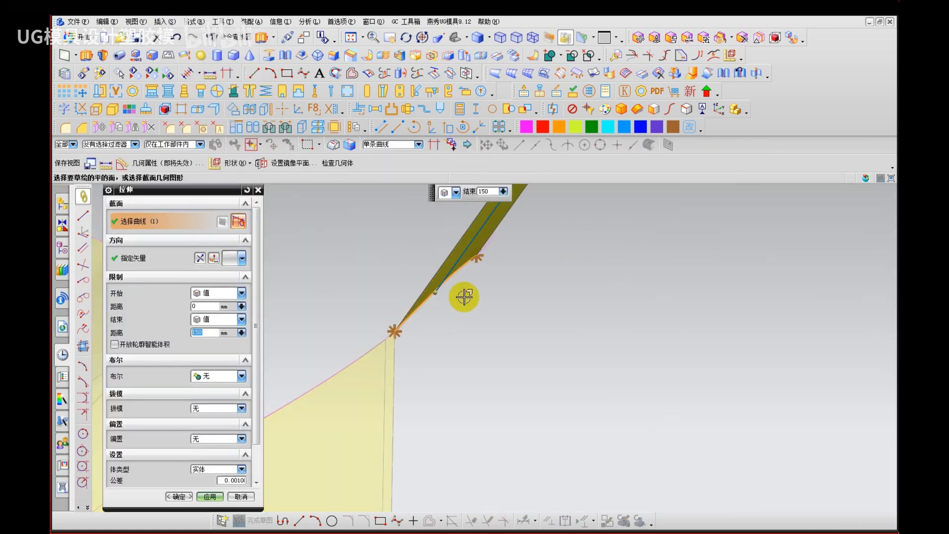
{"action": "scroll", "coordinate": [491, 258], "scroll_direction": "up", "scroll_amount": 2}
{"action": "left_click", "coordinate": [478, 247]}
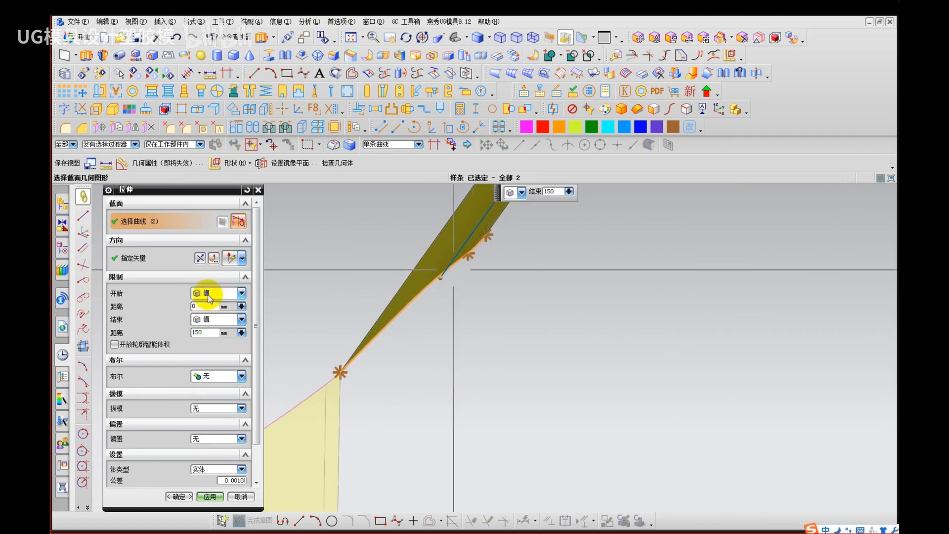
{"action": "left_click", "coordinate": [167, 258]}
{"action": "left_click", "coordinate": [493, 318]}
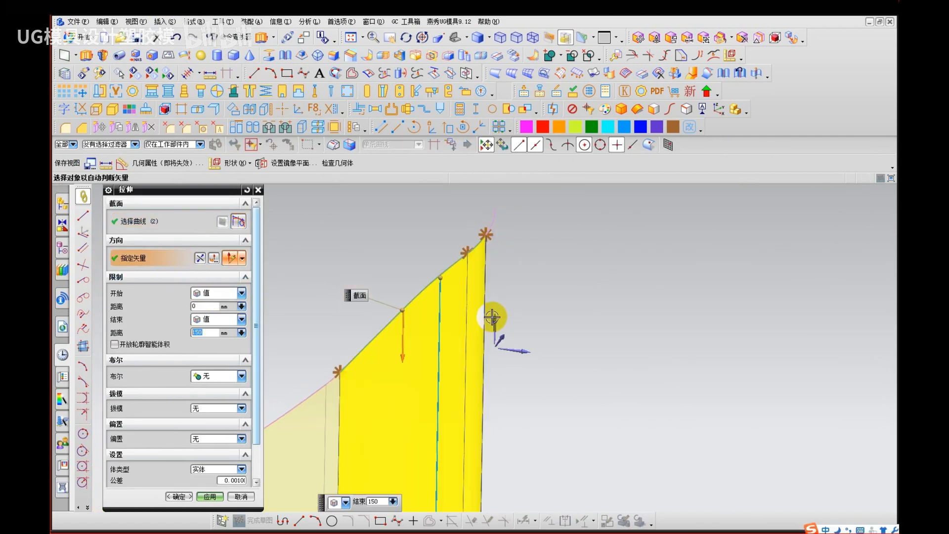
{"action": "middle_click", "coordinate": [324, 332]}
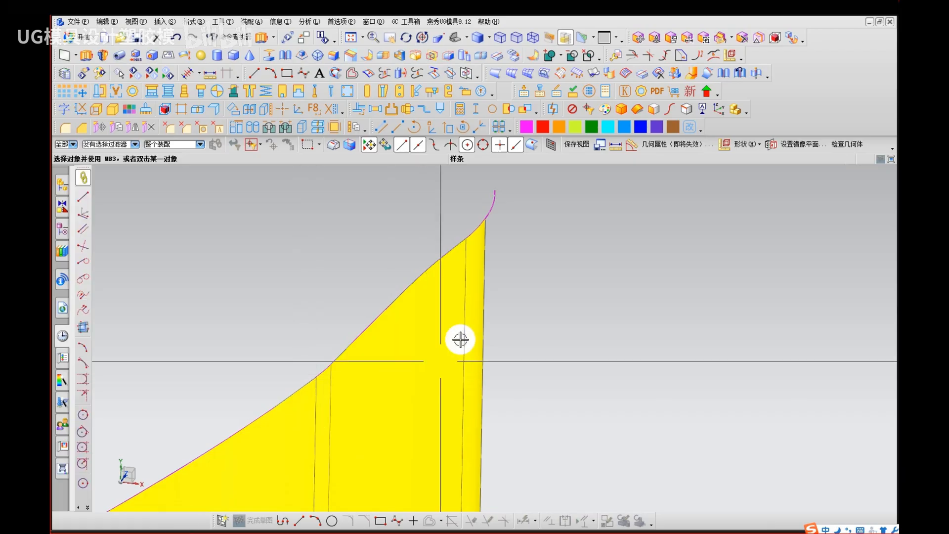
Step: Show all hidden bodies and display the area around the new extruded sheet shaded without edges
{"action": "middle_click_drag", "start_coordinate": [411, 343], "coordinate": [463, 243]}
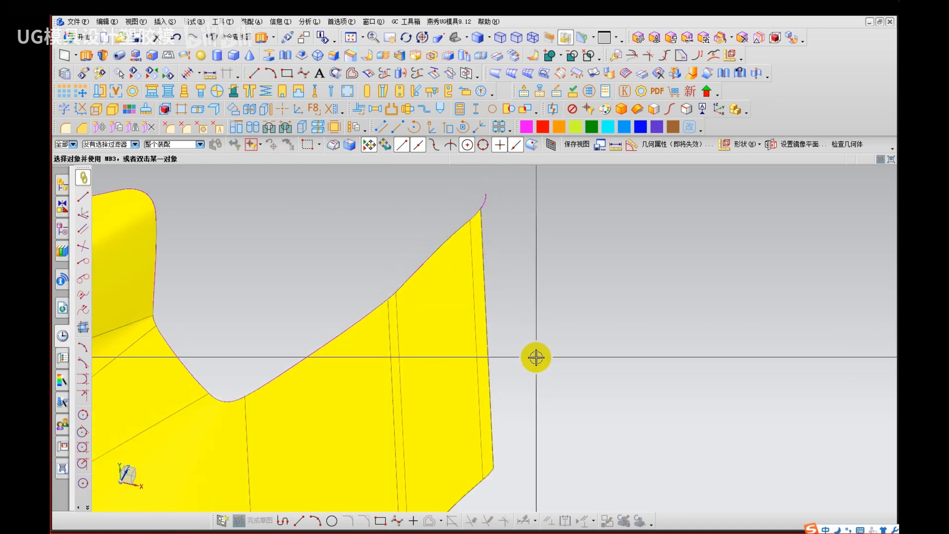
{"action": "key", "text": "ctrl+shift+u"}
{"action": "right_click_drag", "start_coordinate": [560, 353], "coordinate": [463, 350]}
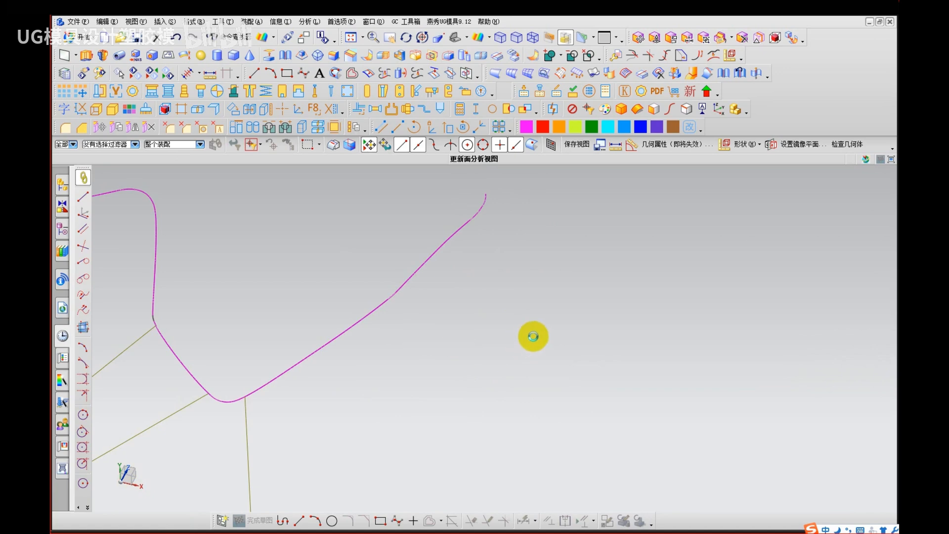
{"action": "mouse_move", "coordinate": [449, 332]}
{"action": "middle_mouse_down"}
{"action": "mouse_move", "coordinate": [431, 368]}
{"action": "mouse_move", "coordinate": [417, 313]}
{"action": "middle_mouse_up"}
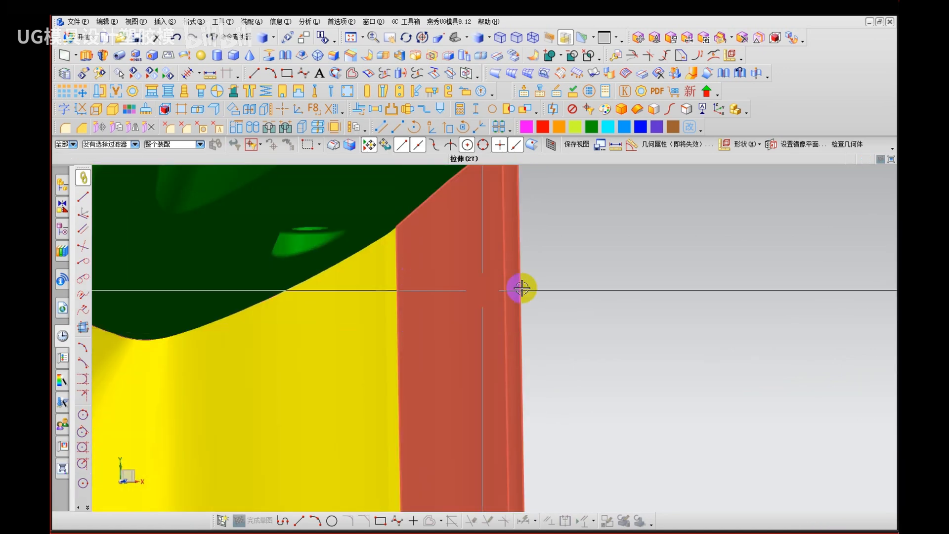
{"action": "left_click", "coordinate": [648, 270]}
{"action": "mouse_move", "coordinate": [433, 252]}
{"action": "left_mouse_down"}
{"action": "mouse_move", "coordinate": [422, 216]}
{"action": "mouse_move", "coordinate": [351, 336]}
{"action": "left_mouse_up"}
{"action": "mouse_move", "coordinate": [352, 382]}
{"action": "left_mouse_down"}
{"action": "mouse_move", "coordinate": [430, 449]}
{"action": "mouse_move", "coordinate": [449, 244]}
{"action": "left_mouse_up"}
{"action": "left_click_drag", "start_coordinate": [457, 293], "coordinate": [402, 311]}
{"action": "key", "text": "Escape"}
{"action": "scroll", "coordinate": [618, 336], "scroll_direction": "down", "scroll_amount": 2}
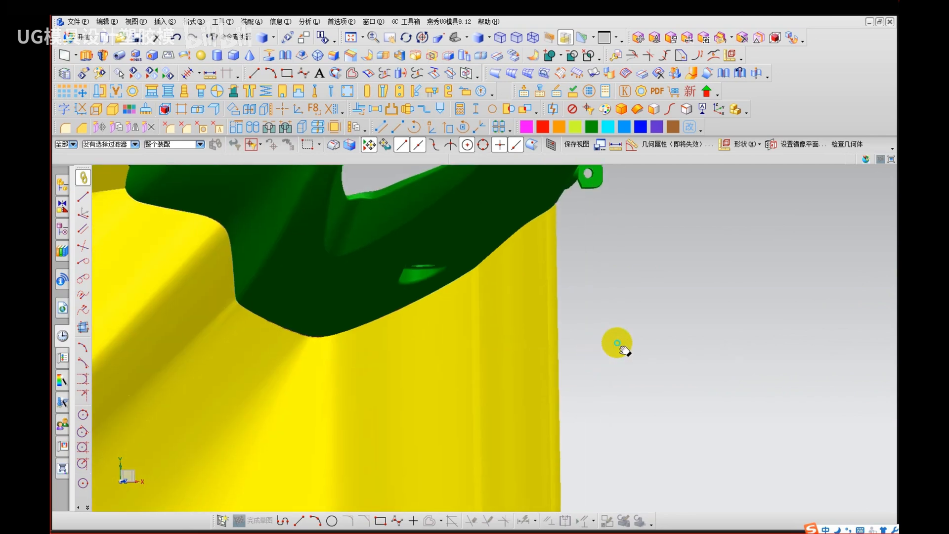
{"action": "middle_click_drag", "start_coordinate": [616, 343], "coordinate": [673, 311], "text": "shift"}
{"action": "key", "text": "ctrl+2"}
{"action": "mouse_move", "coordinate": [294, 296]}
{"action": "left_mouse_down"}
{"action": "mouse_move", "coordinate": [303, 278]}
{"action": "mouse_move", "coordinate": [201, 318]}
{"action": "mouse_move", "coordinate": [64, 462]}
{"action": "mouse_move", "coordinate": [197, 517]}
{"action": "left_mouse_up"}
{"action": "left_click_drag", "start_coordinate": [526, 332], "coordinate": [553, 325]}
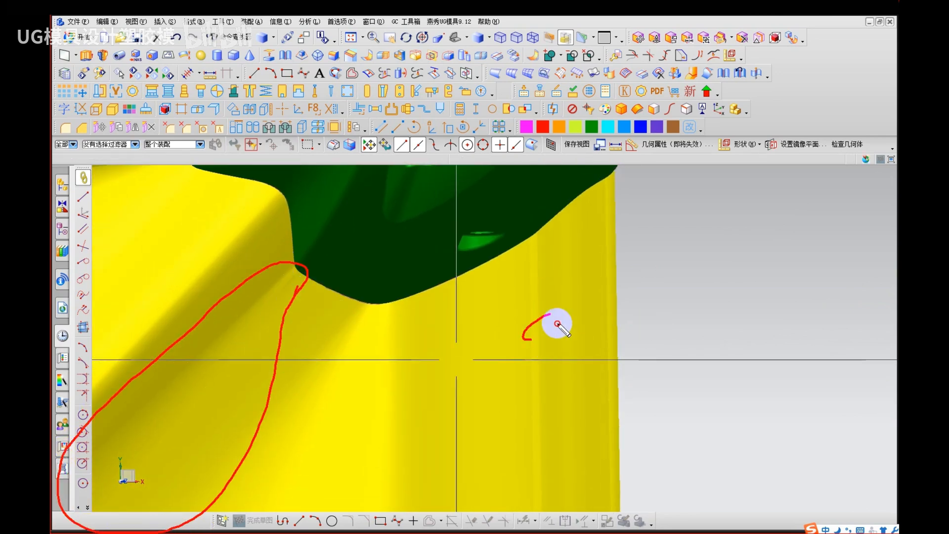
{"action": "key", "text": "Escape"}
Step: Turn on the face analysis display and examine the corner where the extruded sheet's edge meets the part's projecting tab
{"action": "middle_click_drag", "start_coordinate": [633, 327], "coordinate": [468, 322]}
{"action": "scroll", "coordinate": [472, 250], "scroll_direction": "up", "scroll_amount": 3}
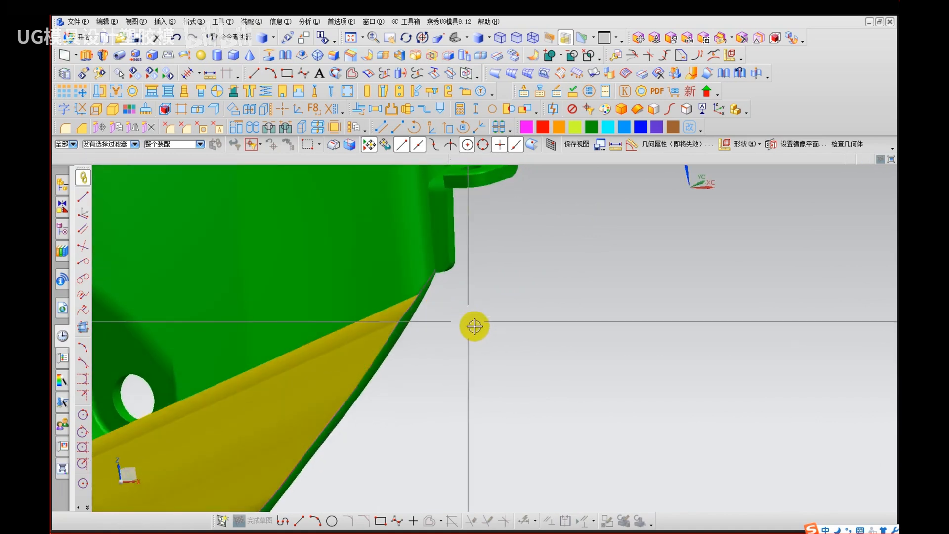
{"action": "right_click_drag", "start_coordinate": [475, 326], "coordinate": [482, 352]}
{"action": "middle_click_drag", "start_coordinate": [481, 353], "coordinate": [430, 339]}
{"action": "left_click_drag", "start_coordinate": [371, 296], "coordinate": [435, 232]}
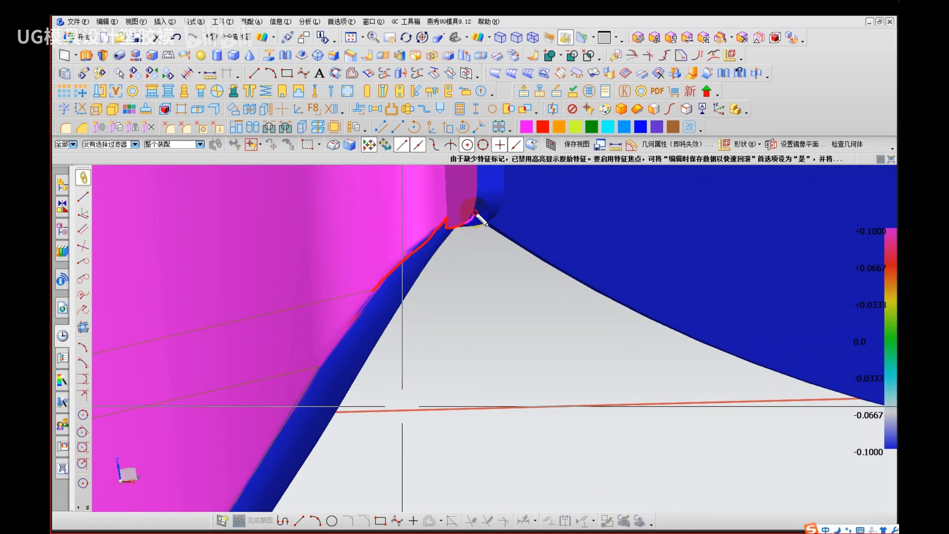
{"action": "left_click_drag", "start_coordinate": [475, 213], "coordinate": [482, 167]}
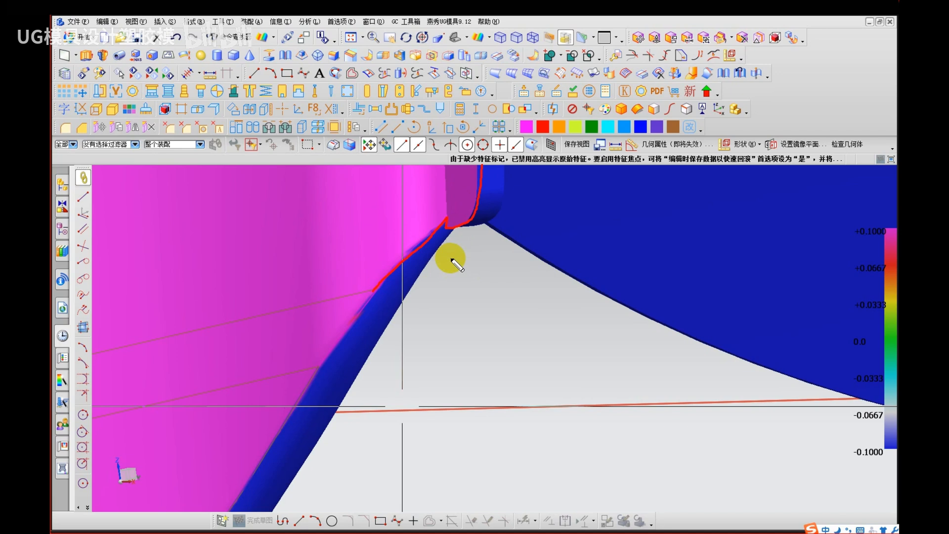
{"action": "scroll", "coordinate": [450, 247], "scroll_direction": "down", "scroll_amount": 3}
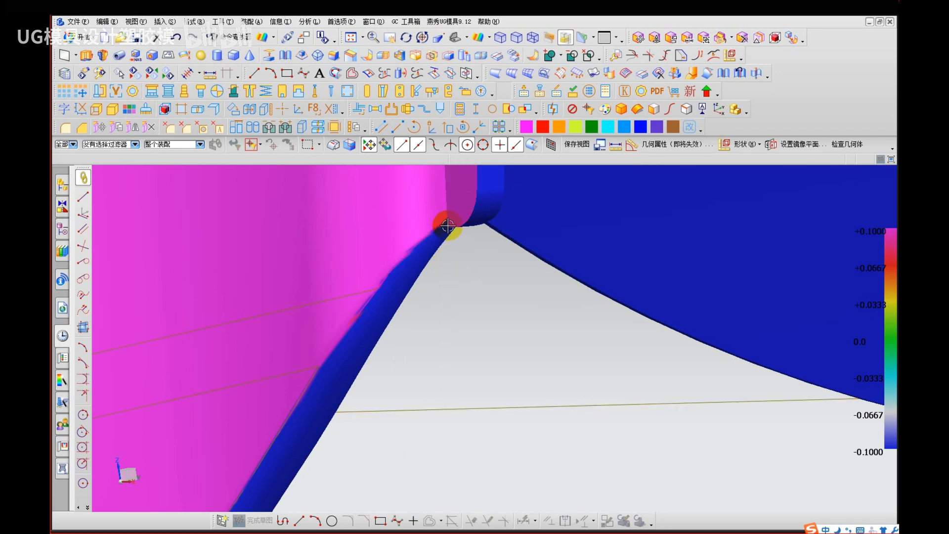
{"action": "left_click", "coordinate": [439, 108]}
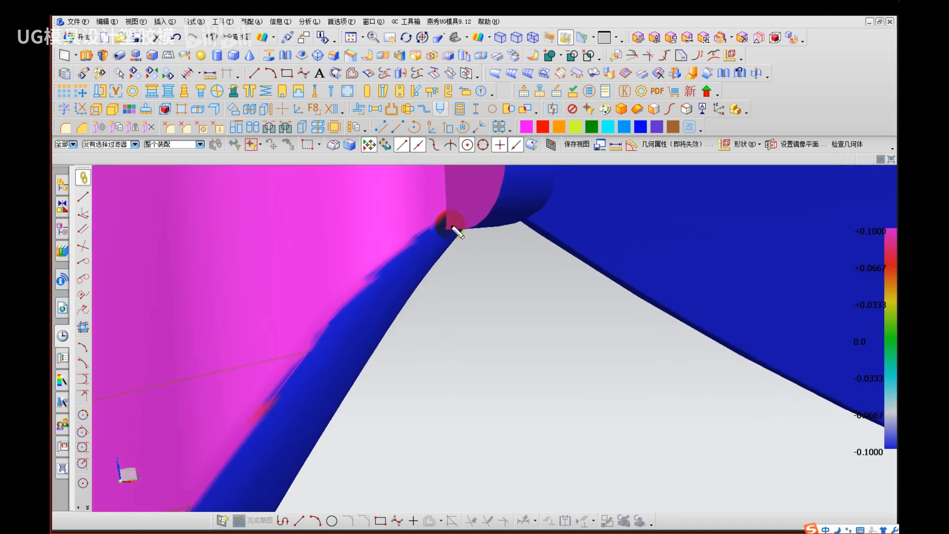
{"action": "left_click_drag", "start_coordinate": [449, 214], "coordinate": [360, 325]}
{"action": "key", "text": "Escape"}
{"action": "mouse_move", "coordinate": [271, 396]}
{"action": "left_mouse_down"}
{"action": "mouse_move", "coordinate": [286, 390]}
{"action": "mouse_move", "coordinate": [350, 280]}
{"action": "mouse_move", "coordinate": [446, 209]}
{"action": "mouse_move", "coordinate": [447, 225]}
{"action": "mouse_move", "coordinate": [489, 228]}
{"action": "left_mouse_up"}
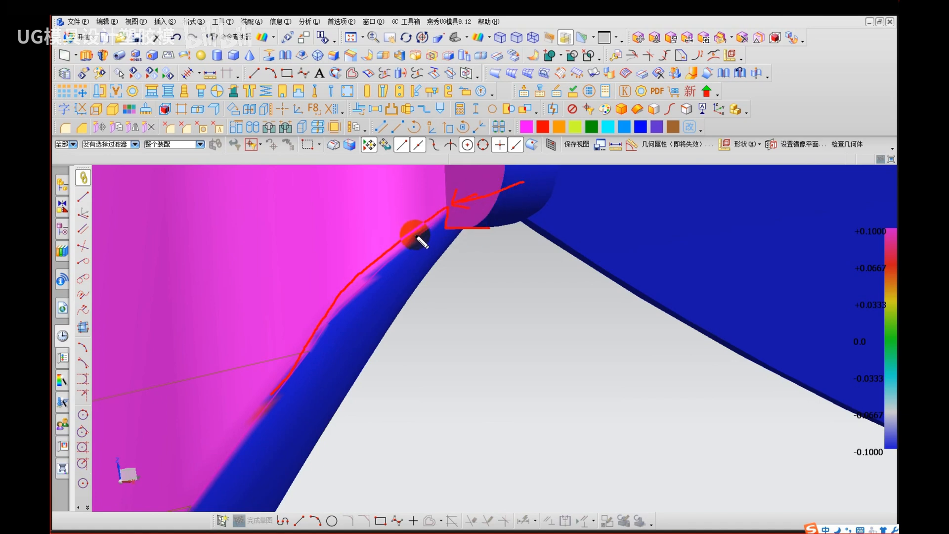
{"action": "key", "text": "Escape"}
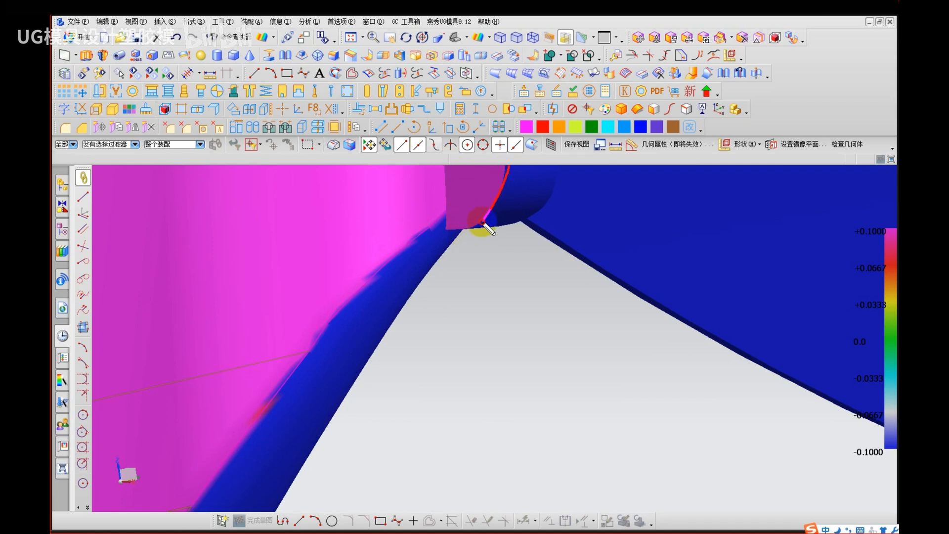
{"action": "mouse_move", "coordinate": [483, 222]}
{"action": "left_mouse_down"}
{"action": "mouse_move", "coordinate": [467, 232]}
{"action": "mouse_move", "coordinate": [421, 230]}
{"action": "mouse_move", "coordinate": [393, 252]}
{"action": "mouse_move", "coordinate": [267, 413]}
{"action": "left_mouse_up"}
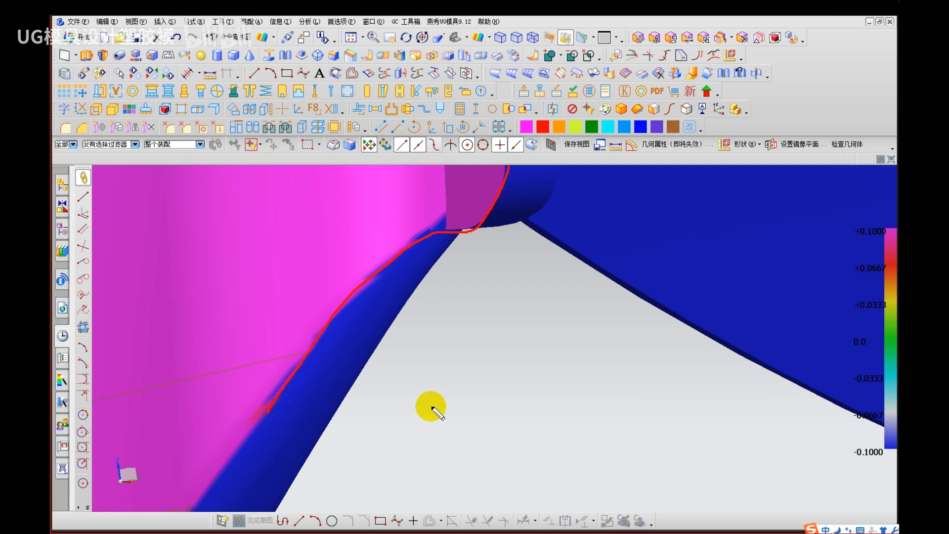
{"action": "mouse_move", "coordinate": [452, 233]}
{"action": "left_mouse_down"}
{"action": "mouse_move", "coordinate": [450, 215]}
{"action": "mouse_move", "coordinate": [406, 241]}
{"action": "mouse_move", "coordinate": [450, 231]}
{"action": "mouse_move", "coordinate": [448, 220]}
{"action": "mouse_move", "coordinate": [448, 229]}
{"action": "left_mouse_up"}
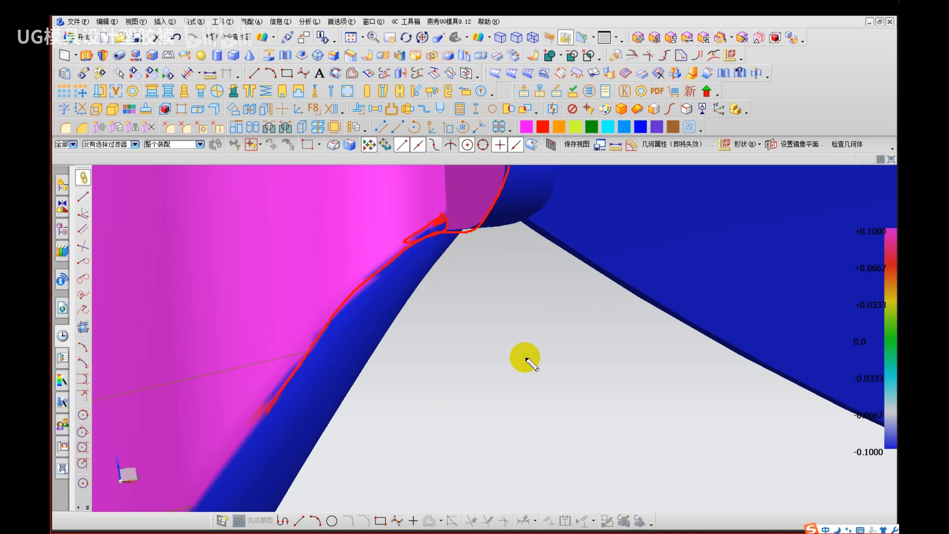
{"action": "mouse_move", "coordinate": [487, 346]}
{"action": "left_mouse_down"}
{"action": "mouse_move", "coordinate": [485, 339]}
{"action": "mouse_move", "coordinate": [573, 314]}
{"action": "left_mouse_up"}
{"action": "mouse_move", "coordinate": [551, 390]}
{"action": "left_mouse_down"}
{"action": "mouse_move", "coordinate": [599, 335]}
{"action": "mouse_move", "coordinate": [658, 320]}
{"action": "left_mouse_up"}
{"action": "left_click_drag", "start_coordinate": [459, 413], "coordinate": [709, 413]}
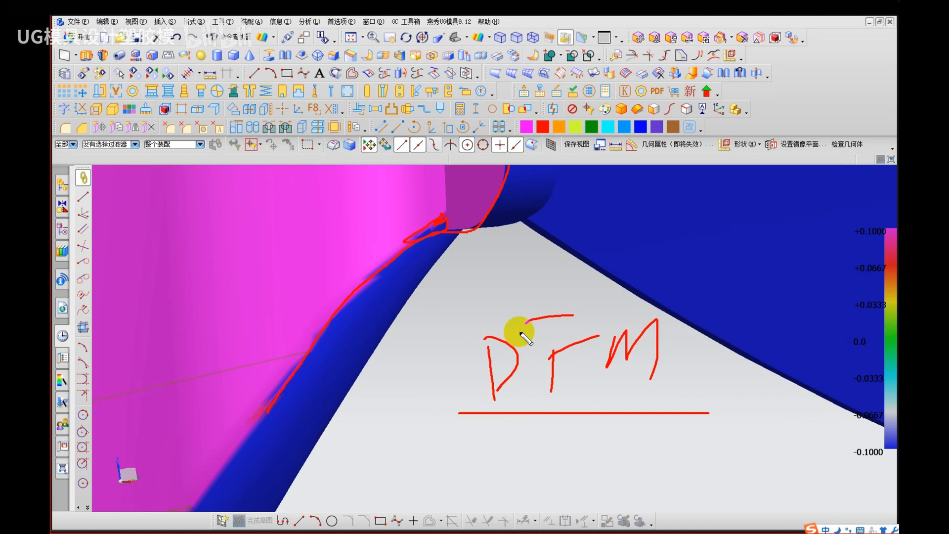
{"action": "key", "text": "Escape"}
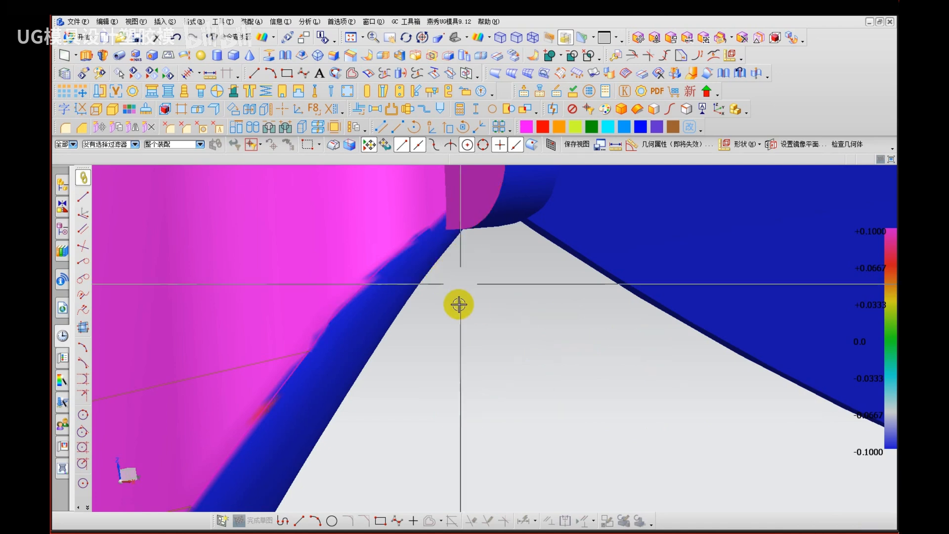
{"action": "mouse_move", "coordinate": [377, 272]}
{"action": "left_mouse_down"}
{"action": "mouse_move", "coordinate": [437, 213]}
{"action": "mouse_move", "coordinate": [536, 229]}
{"action": "left_mouse_up"}
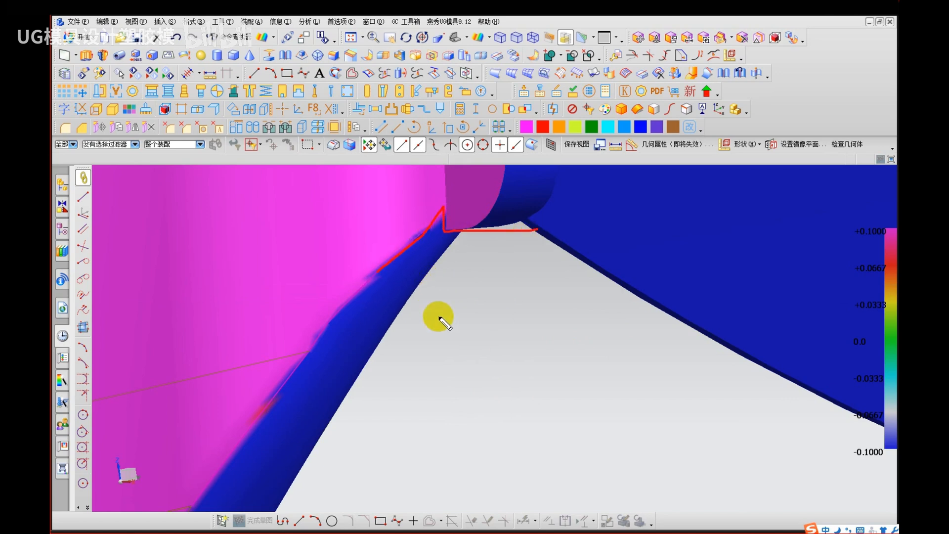
{"action": "mouse_move", "coordinate": [448, 404]}
{"action": "left_mouse_down"}
{"action": "mouse_move", "coordinate": [502, 298]}
{"action": "mouse_move", "coordinate": [515, 403]}
{"action": "left_mouse_up"}
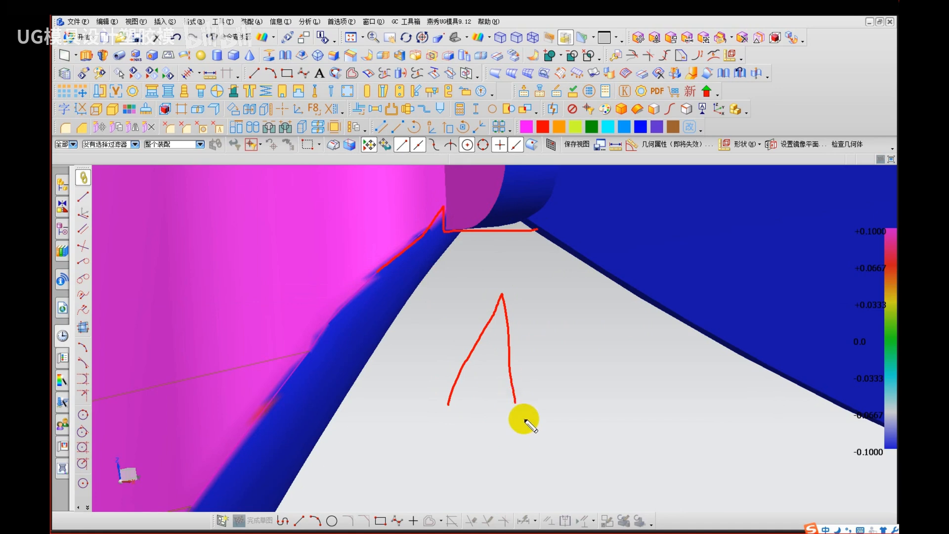
{"action": "left_click_drag", "start_coordinate": [578, 320], "coordinate": [523, 338]}
{"action": "mouse_move", "coordinate": [540, 307]}
{"action": "left_mouse_down"}
{"action": "mouse_move", "coordinate": [534, 339]}
{"action": "mouse_move", "coordinate": [548, 342]}
{"action": "left_mouse_up"}
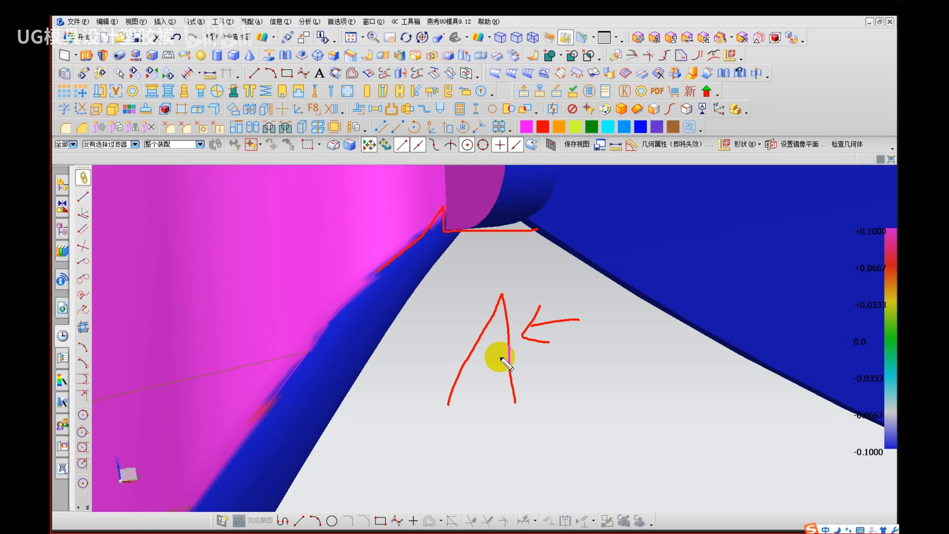
{"action": "key", "text": "Escape"}
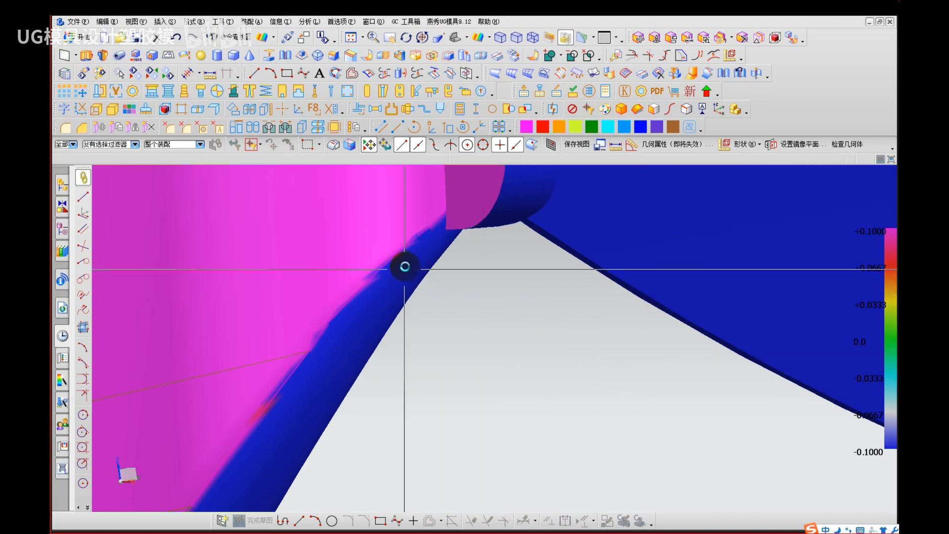
{"action": "mouse_move", "coordinate": [402, 265]}
{"action": "middle_mouse_down"}
{"action": "mouse_move", "coordinate": [407, 253]}
{"action": "mouse_move", "coordinate": [389, 280]}
{"action": "middle_mouse_up"}
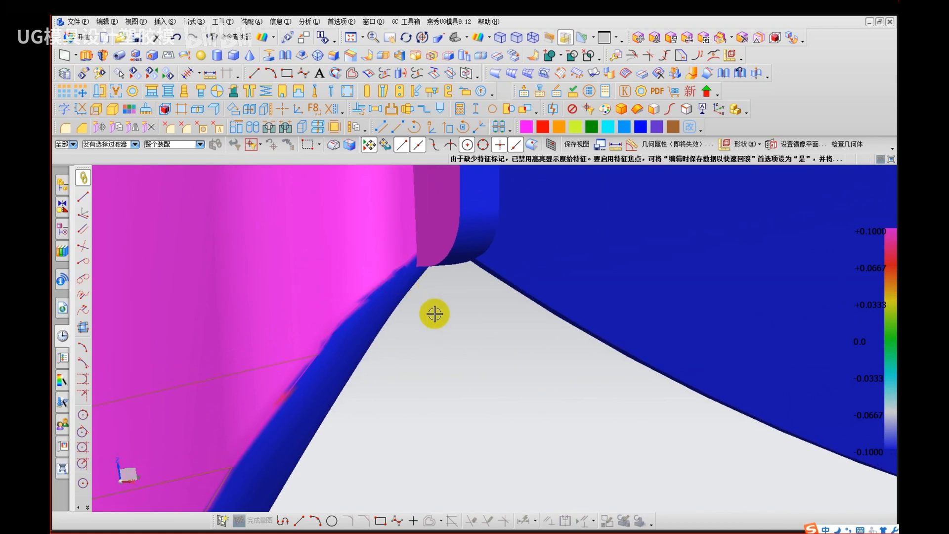
{"action": "key", "text": "ctrl+2"}
{"action": "left_click_drag", "start_coordinate": [457, 177], "coordinate": [457, 221]}
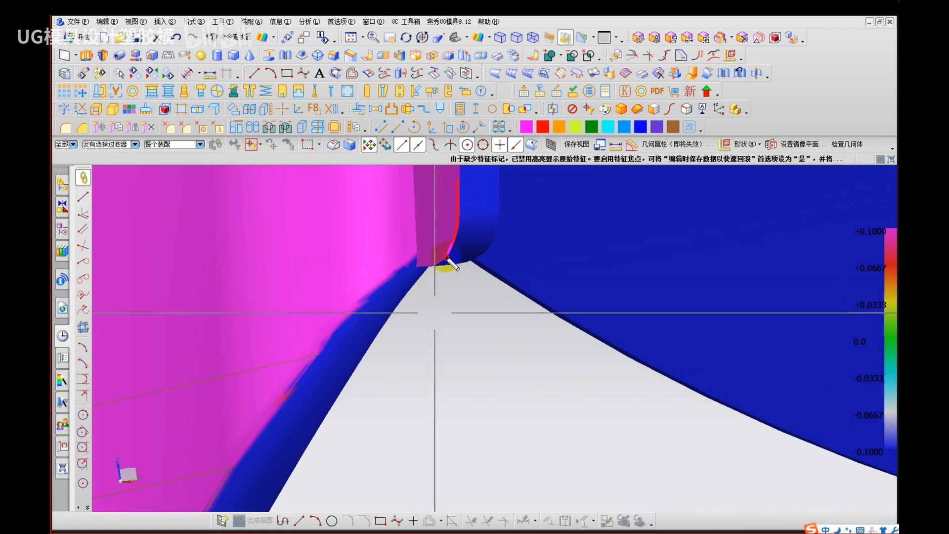
{"action": "mouse_move", "coordinate": [446, 257]}
{"action": "left_mouse_down"}
{"action": "mouse_move", "coordinate": [431, 270]}
{"action": "mouse_move", "coordinate": [394, 272]}
{"action": "mouse_move", "coordinate": [322, 355]}
{"action": "left_mouse_up"}
{"action": "key", "text": "Escape"}
Step: Return to shaded display with edges and extrude the two short edge curves near the corner by 150 mm, parallel to the adjoining sheet
{"action": "right_click_drag", "start_coordinate": [641, 425], "coordinate": [640, 399]}
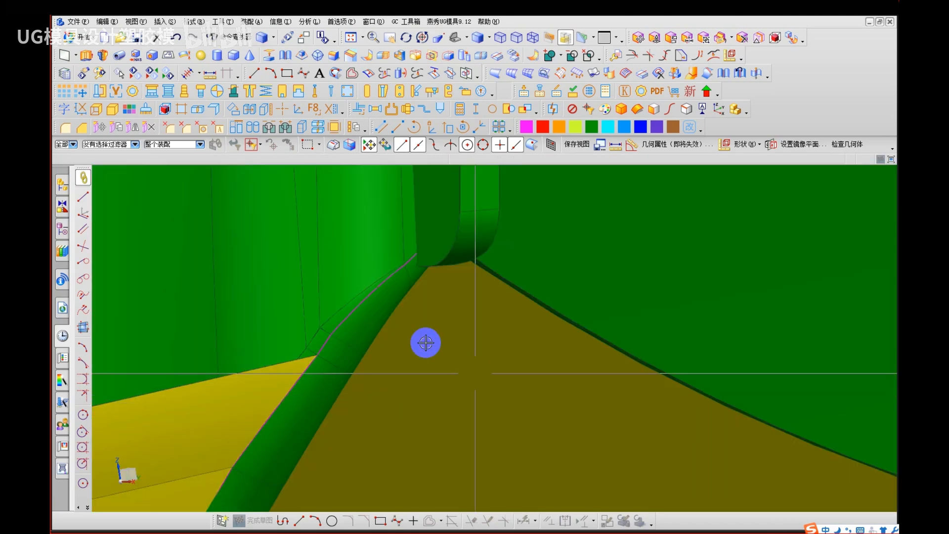
{"action": "scroll", "coordinate": [377, 303], "scroll_direction": "up", "scroll_amount": 3}
{"action": "key", "text": "x"}
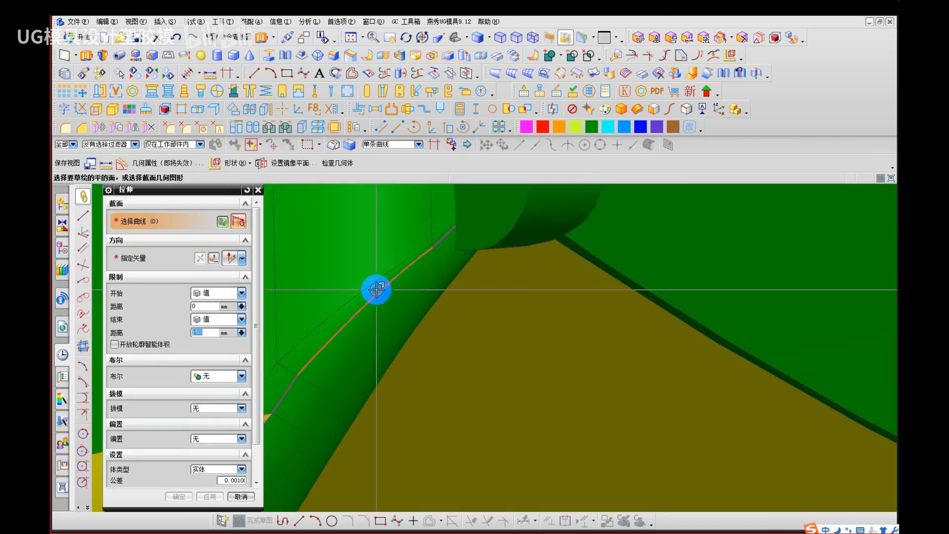
{"action": "left_click", "coordinate": [377, 290]}
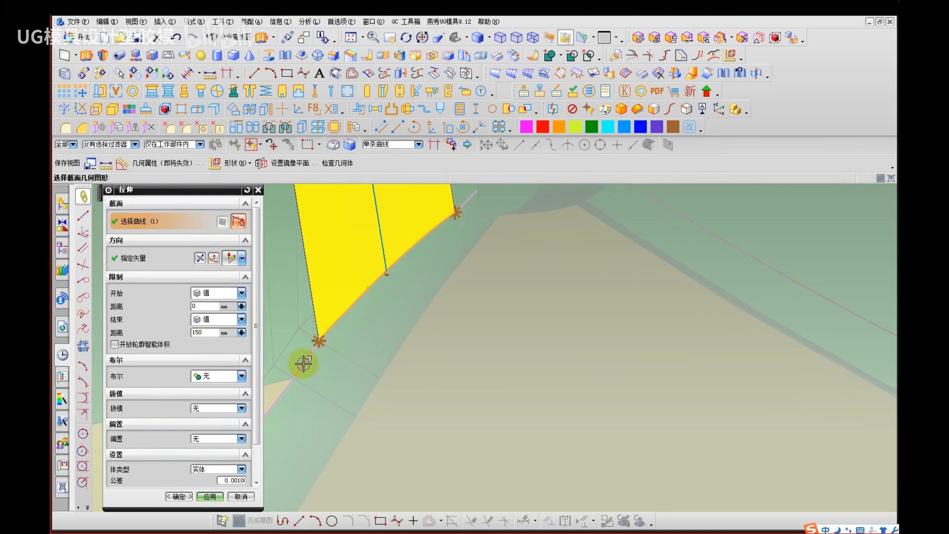
{"action": "left_click", "coordinate": [303, 364]}
{"action": "left_click", "coordinate": [148, 257]}
{"action": "left_click", "coordinate": [519, 338]}
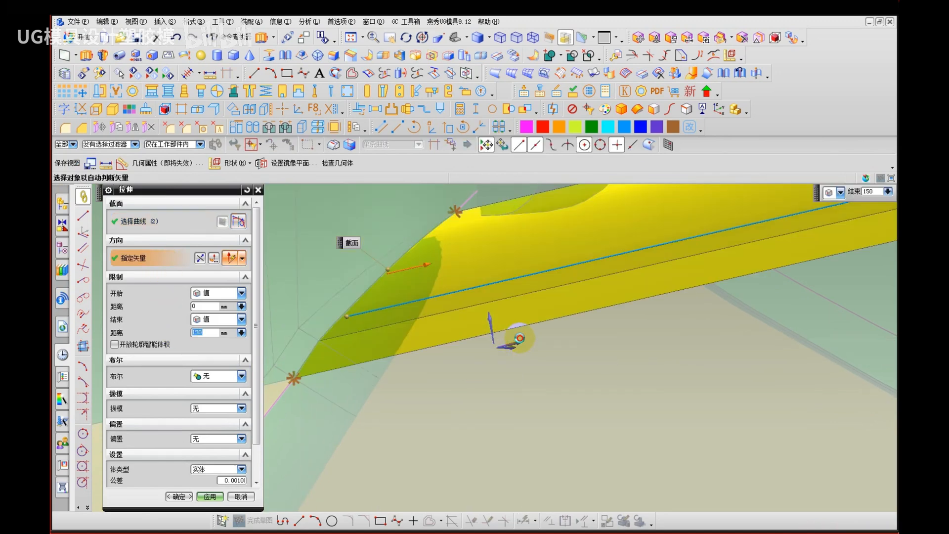
{"action": "middle_click", "coordinate": [408, 321]}
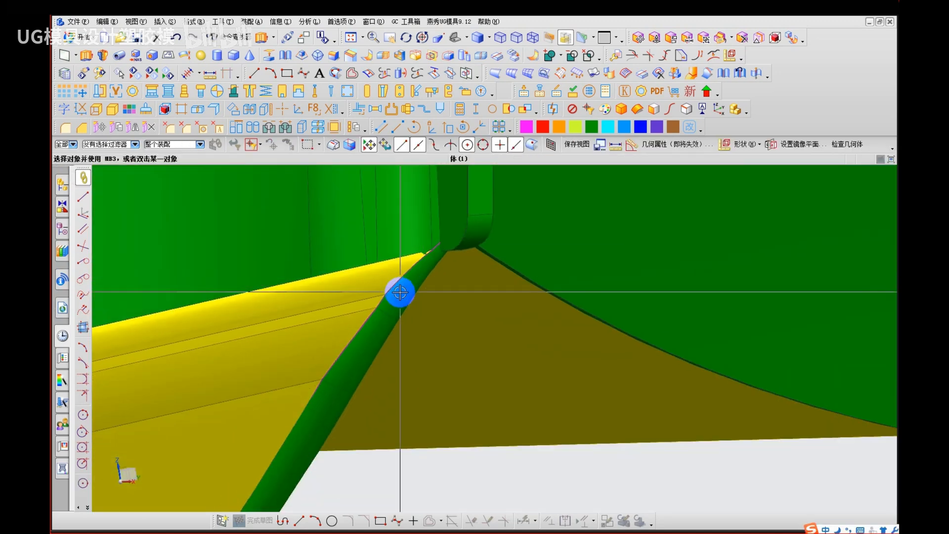
Step: Extract the single small face at the corner below the tab as a separate sheet, with the original part hidden
{"action": "middle_click_drag", "start_coordinate": [400, 292], "coordinate": [428, 245]}
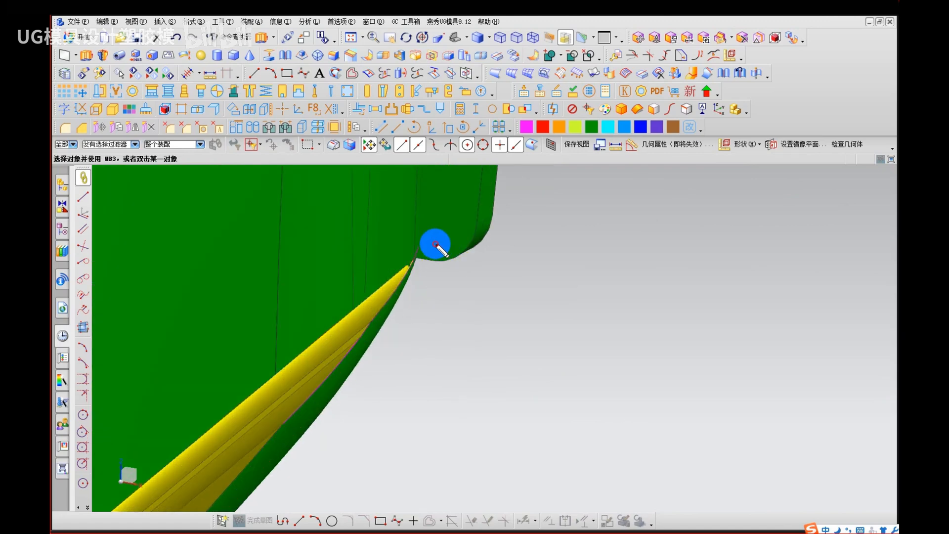
{"action": "scroll", "coordinate": [427, 257], "scroll_direction": "up", "scroll_amount": 3}
{"action": "middle_click_drag", "start_coordinate": [428, 258], "coordinate": [401, 333]}
{"action": "key", "text": "c"}
{"action": "left_click", "coordinate": [388, 372]}
{"action": "right_click_drag", "start_coordinate": [551, 416], "coordinate": [470, 406]}
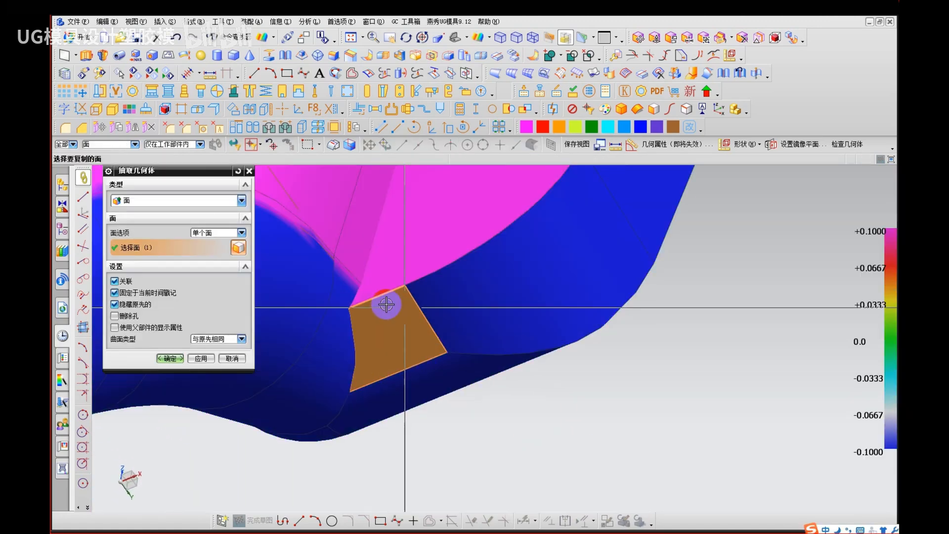
{"action": "middle_click", "coordinate": [395, 344]}
Step: Extend two adjacent edges of the extracted face by a distance of 150 mm, using natural curvature
{"action": "left_click_drag", "start_coordinate": [396, 347], "coordinate": [415, 326], "text": "ctrl+shift"}
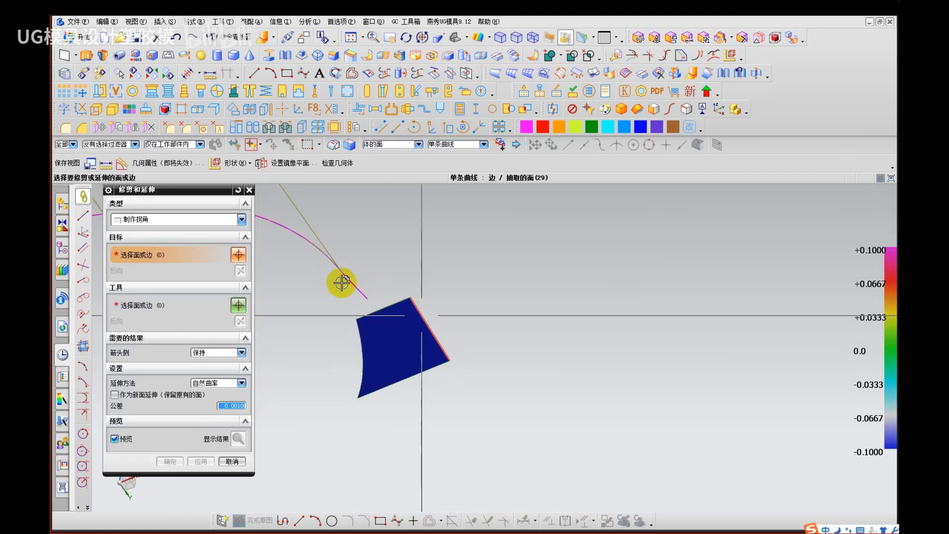
{"action": "left_click", "coordinate": [207, 219]}
{"action": "left_click", "coordinate": [201, 232]}
{"action": "left_click", "coordinate": [423, 316]}
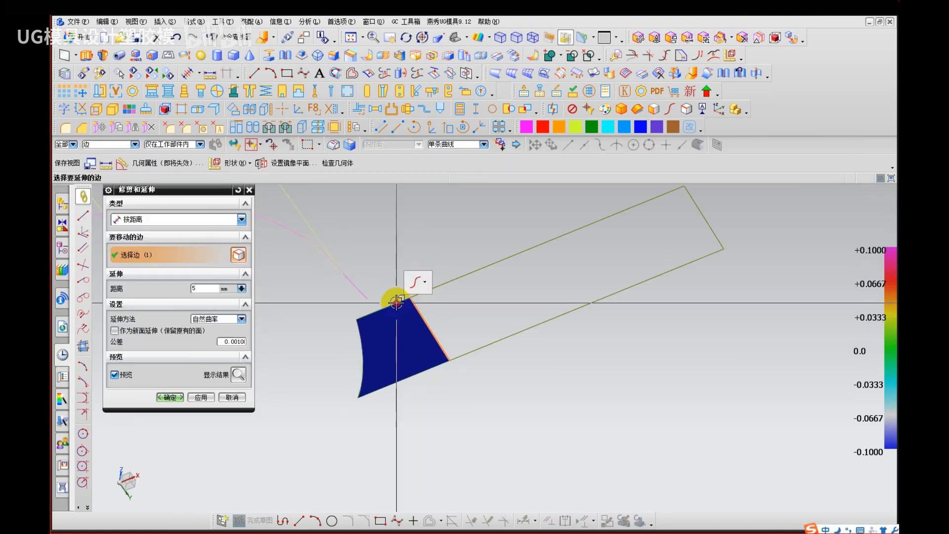
{"action": "left_click", "coordinate": [395, 303]}
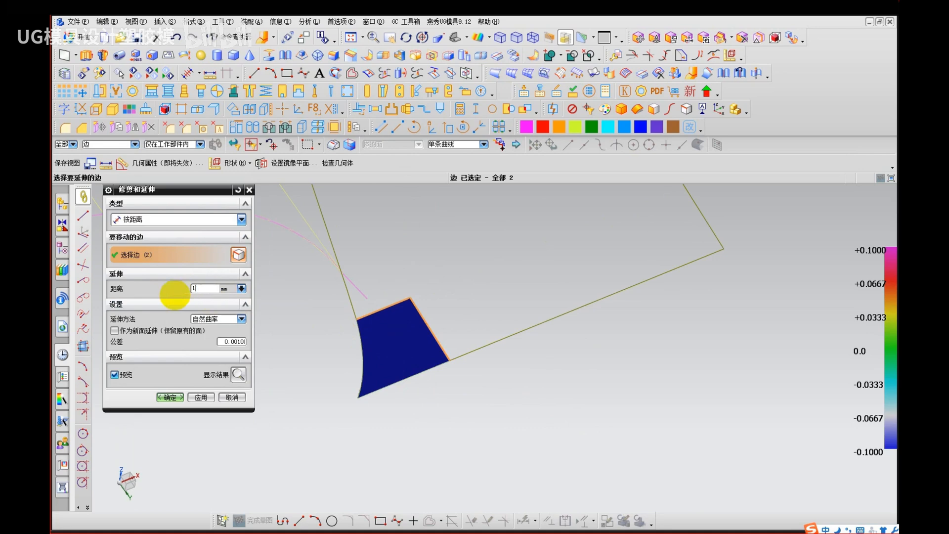
{"action": "left_click", "coordinate": [203, 398]}
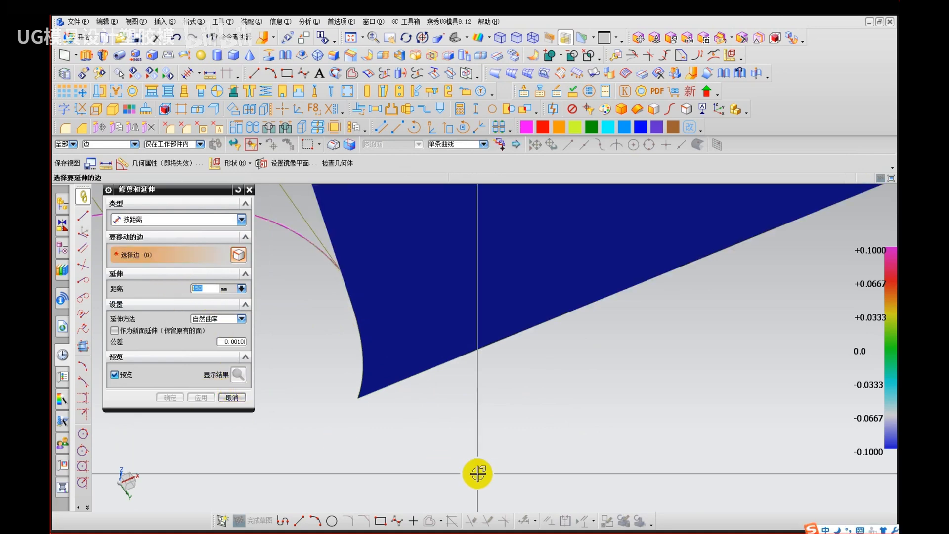
Step: Remove the parameters from the extended face sheet
{"action": "left_click_drag", "start_coordinate": [478, 472], "coordinate": [448, 457], "text": "ctrl+shift"}
{"action": "left_click", "coordinate": [453, 261]}
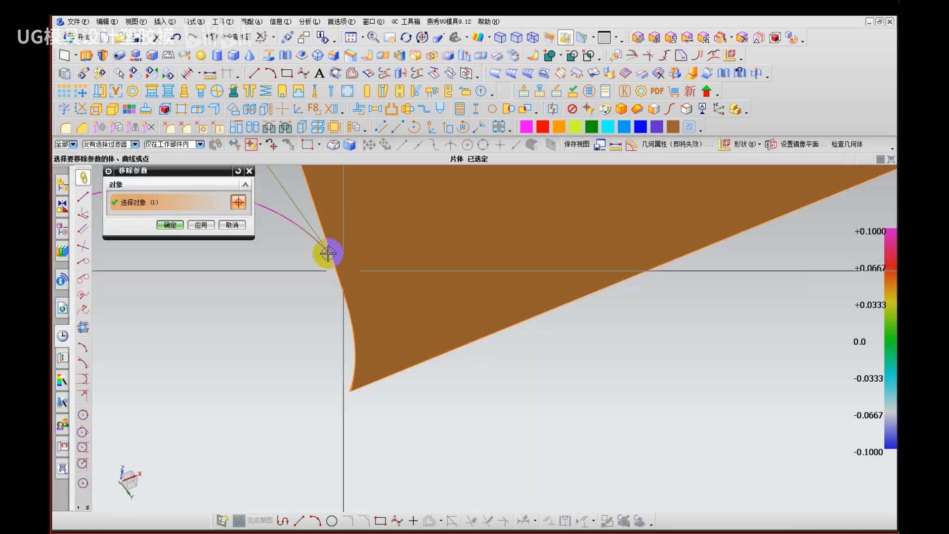
{"action": "middle_click", "coordinate": [342, 298]}
{"action": "middle_click", "coordinate": [341, 314]}
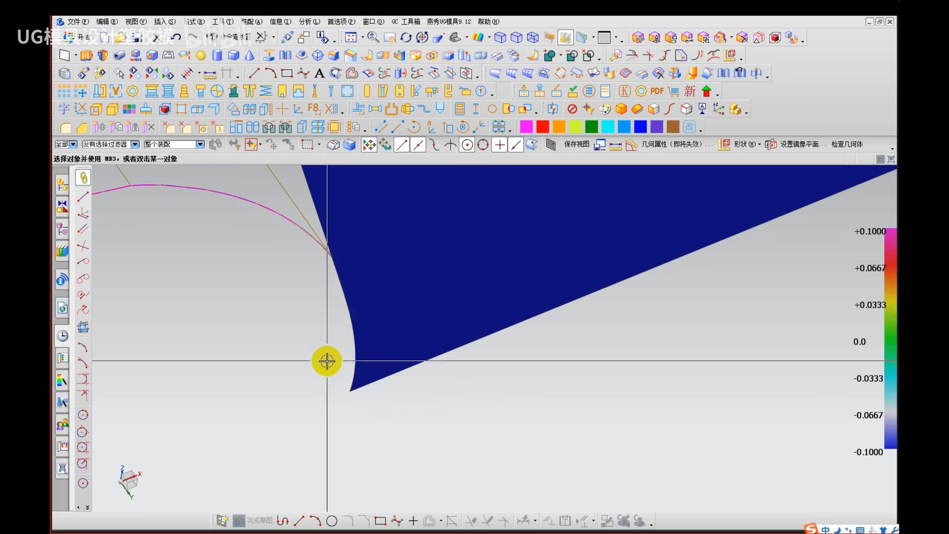
Step: Show all hidden bodies and return from face analysis to shaded display around the extended sheet
{"action": "middle_click_drag", "start_coordinate": [327, 361], "coordinate": [328, 265]}
{"action": "scroll", "coordinate": [398, 349], "scroll_direction": "down", "scroll_amount": 2}
{"action": "scroll", "coordinate": [326, 252], "scroll_direction": "down", "scroll_amount": 2}
{"action": "scroll", "coordinate": [325, 237], "scroll_direction": "down", "scroll_amount": 1}
{"action": "middle_click_drag", "start_coordinate": [328, 409], "coordinate": [341, 475]}
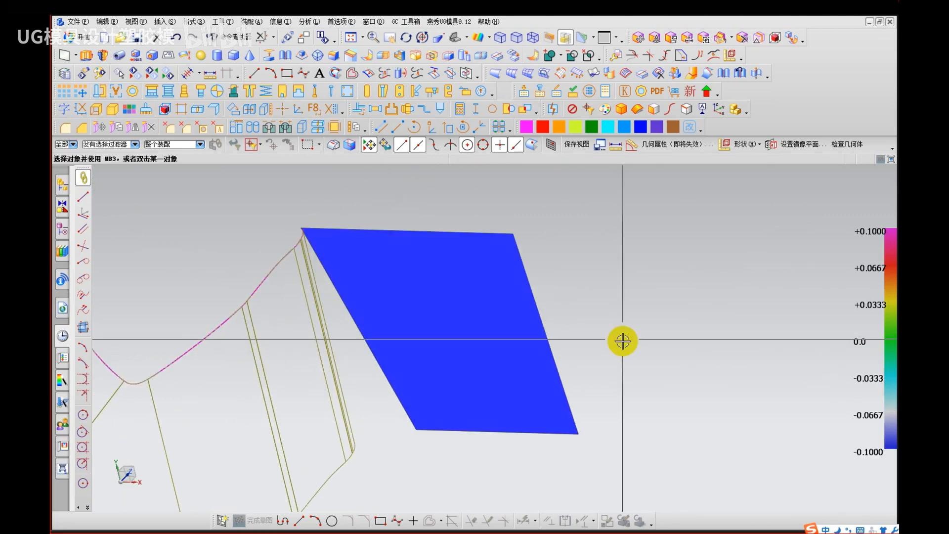
{"action": "key", "text": "ctrl+shift+u"}
{"action": "middle_click_drag", "start_coordinate": [691, 448], "coordinate": [613, 377], "text": "shift"}
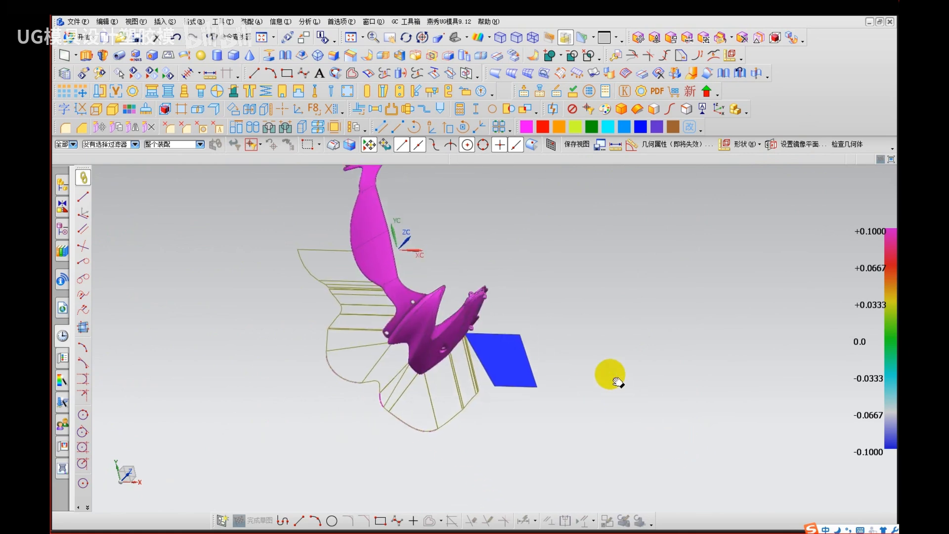
{"action": "right_click_drag", "start_coordinate": [611, 374], "coordinate": [624, 375]}
{"action": "scroll", "coordinate": [485, 345], "scroll_direction": "up", "scroll_amount": 8}
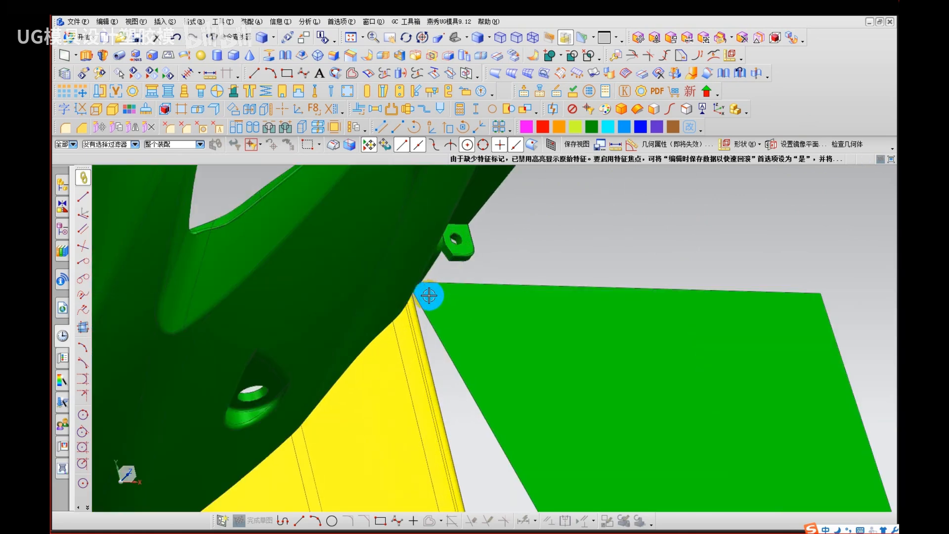
{"action": "middle_click_drag", "start_coordinate": [425, 291], "coordinate": [392, 221]}
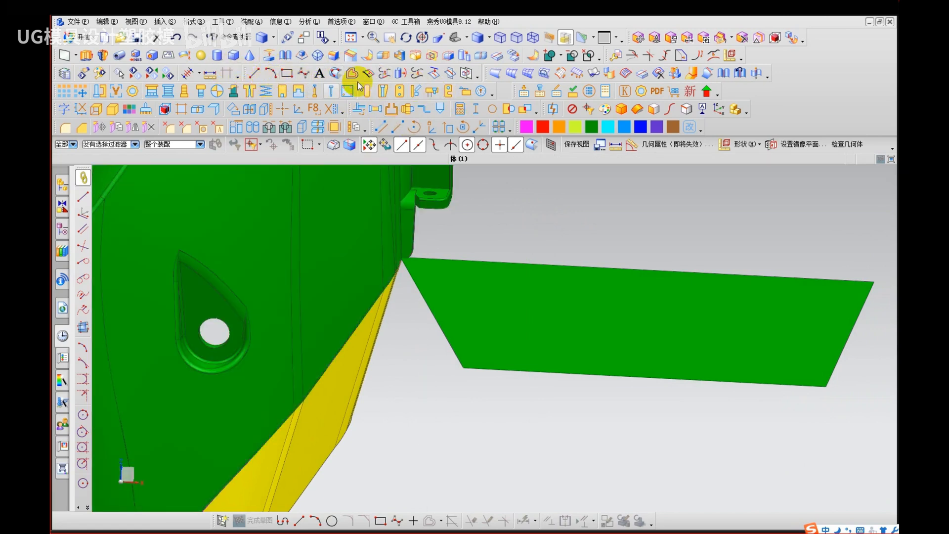
Step: Subtract the green part from the extended sheet, keeping the part as the tool body
{"action": "left_click", "coordinate": [575, 76]}
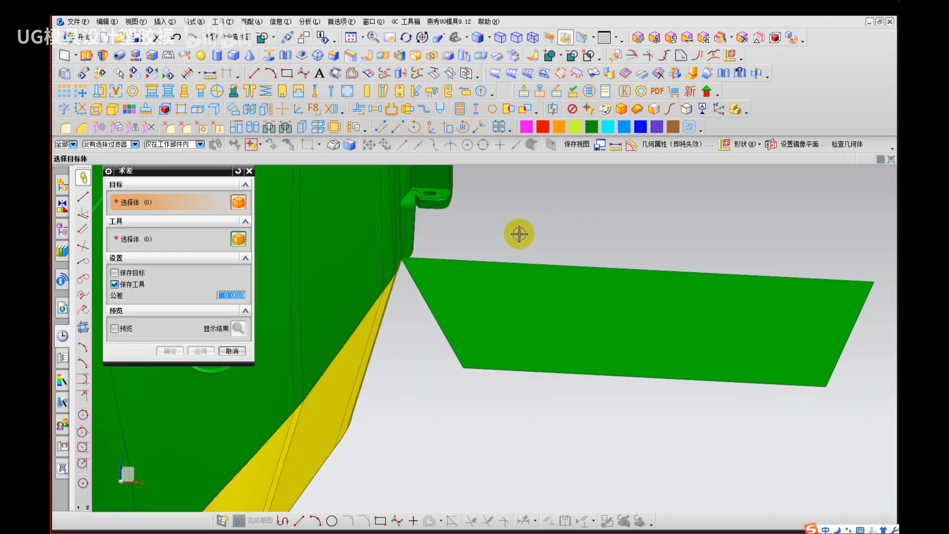
{"action": "left_click", "coordinate": [603, 328]}
{"action": "left_click", "coordinate": [360, 212]}
{"action": "left_click", "coordinate": [206, 375]}
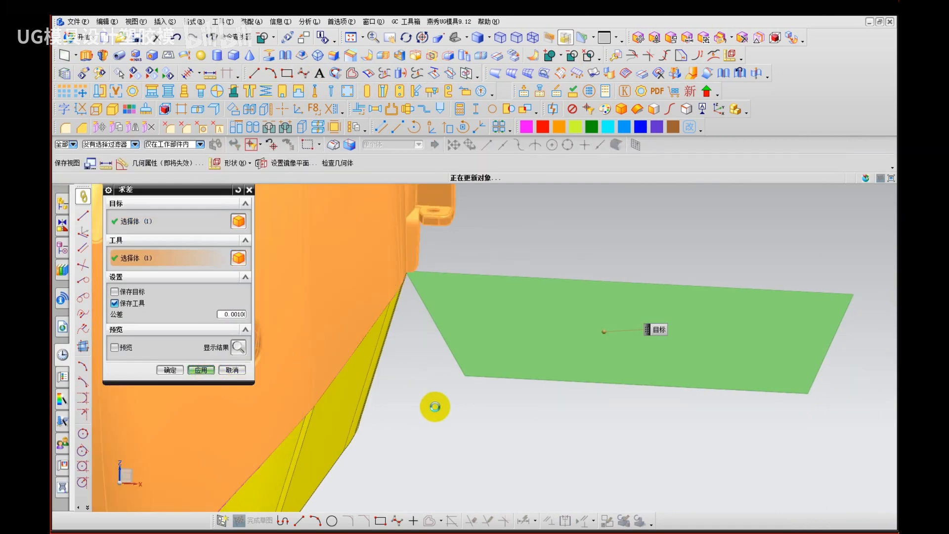
Step: Remove the parameters from the trimmed sheet
{"action": "key", "text": "r"}
{"action": "key", "text": "r"}
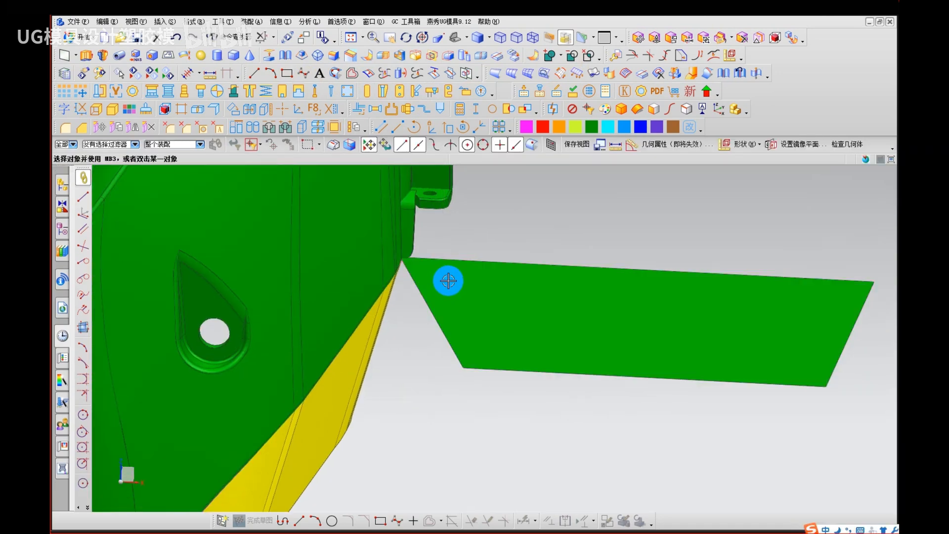
{"action": "left_click", "coordinate": [436, 291]}
{"action": "left_click", "coordinate": [366, 301]}
{"action": "middle_click", "coordinate": [414, 371]}
Step: Unsew the narrow face near the corner from the yellow sheet
{"action": "middle_click_drag", "start_coordinate": [426, 286], "coordinate": [383, 269]}
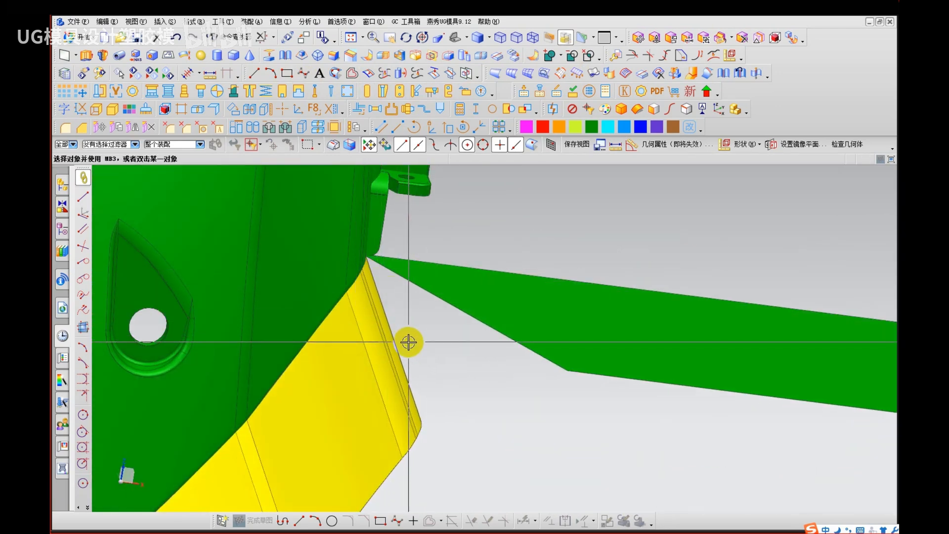
{"action": "middle_click_drag", "start_coordinate": [408, 342], "coordinate": [426, 380]}
{"action": "left_click_drag", "start_coordinate": [414, 347], "coordinate": [430, 363], "text": "ctrl+shift"}
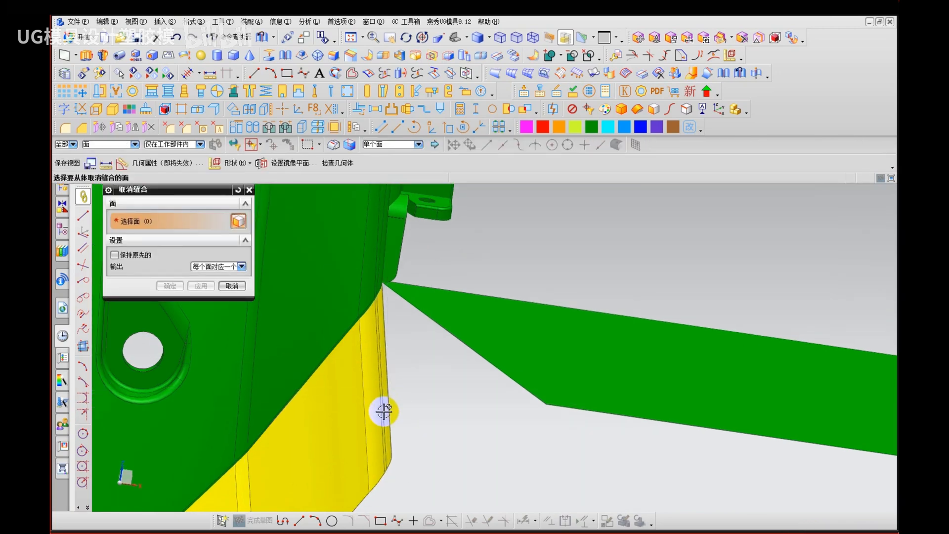
{"action": "left_click", "coordinate": [380, 412]}
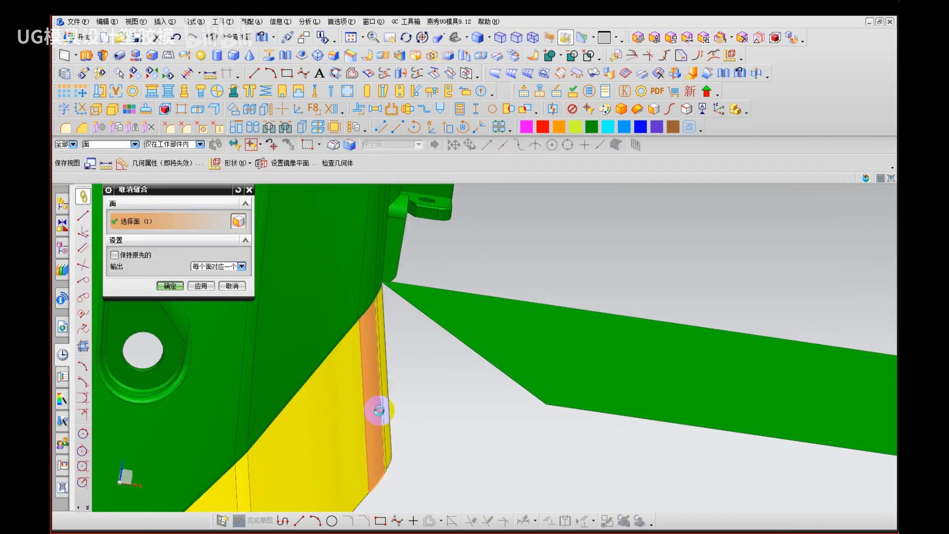
{"action": "middle_click", "coordinate": [380, 409]}
Step: Remove the parameters from the unsewn yellow sheet and delete the narrow strips next to the corner
{"action": "key", "text": "r"}
{"action": "left_click", "coordinate": [377, 386]}
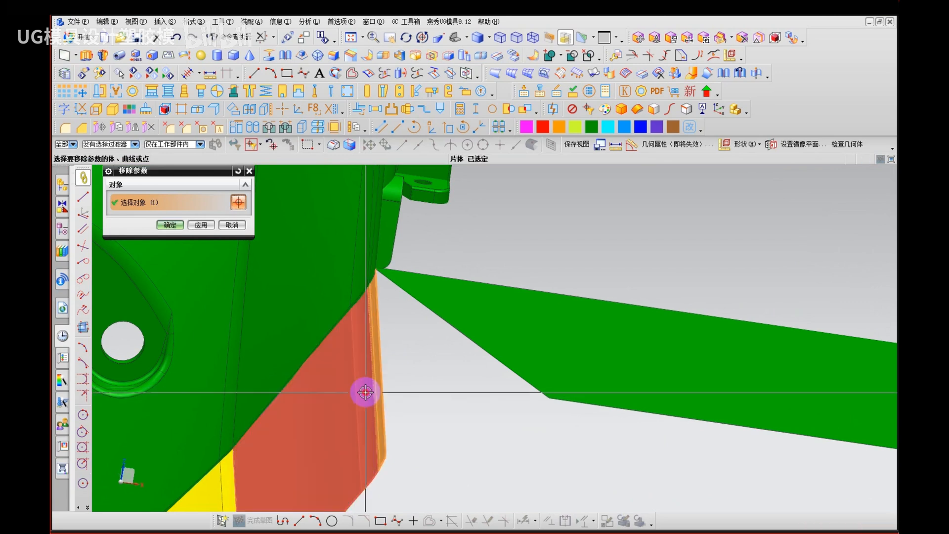
{"action": "middle_click", "coordinate": [365, 392]}
{"action": "key", "text": "Return"}
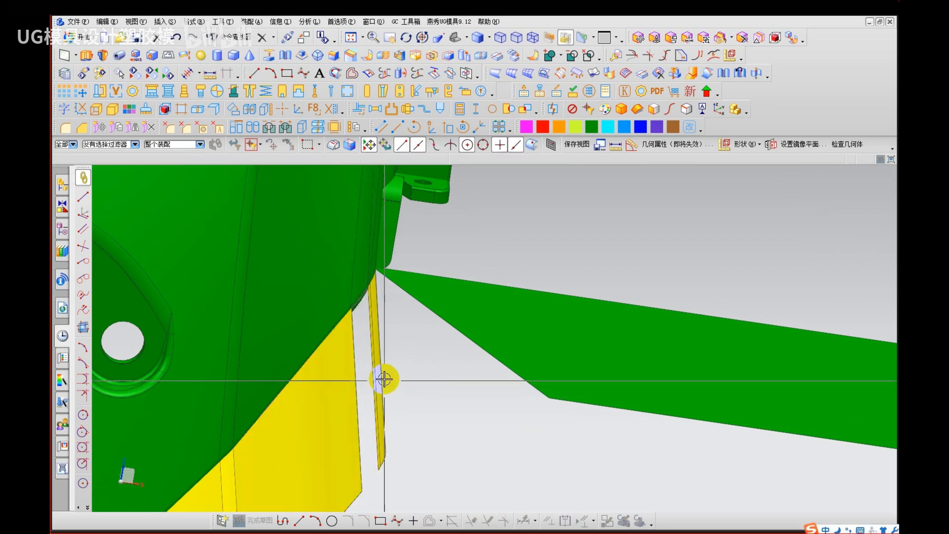
{"action": "middle_click_drag", "start_coordinate": [377, 375], "coordinate": [377, 299]}
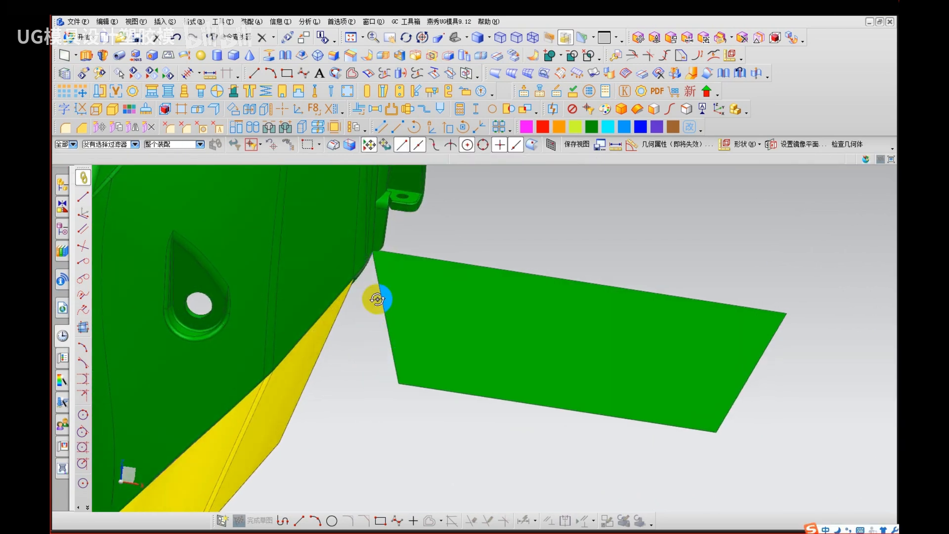
Step: Hide the green part so that only the sheets and edge curves at the corner are displayed
{"action": "scroll", "coordinate": [363, 254], "scroll_direction": "up", "scroll_amount": 5}
{"action": "left_click", "coordinate": [347, 254]}
{"action": "key", "text": "ctrl+b"}
{"action": "scroll", "coordinate": [392, 240], "scroll_direction": "up", "scroll_amount": 5}
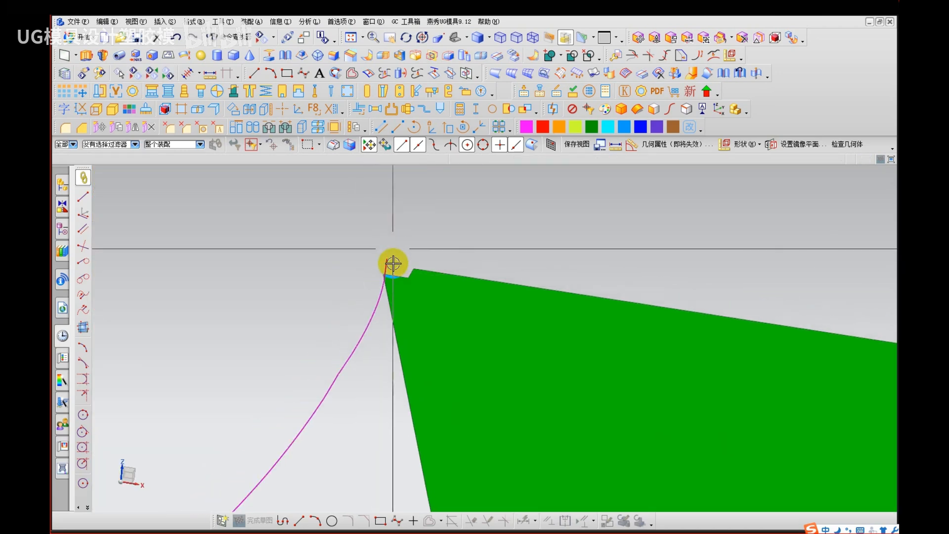
{"action": "middle_click_drag", "start_coordinate": [393, 263], "coordinate": [401, 225]}
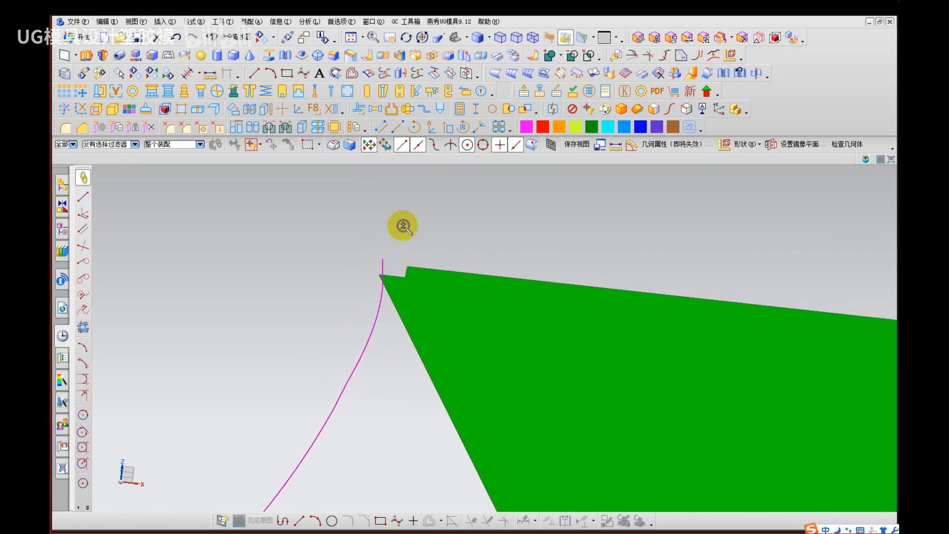
Step: Create a bridge curve across the gap between the outer corners of the yellow sheet and the green sheet
{"action": "scroll", "coordinate": [385, 249], "scroll_direction": "down", "scroll_amount": 4}
{"action": "scroll", "coordinate": [386, 250], "scroll_direction": "down", "scroll_amount": 1}
{"action": "key", "text": "b"}
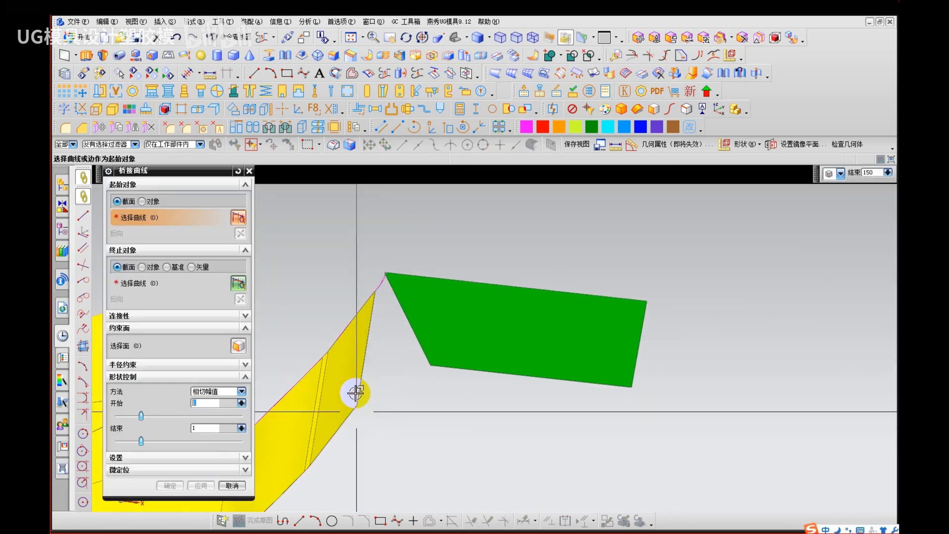
{"action": "left_click", "coordinate": [358, 398]}
{"action": "left_click", "coordinate": [435, 358]}
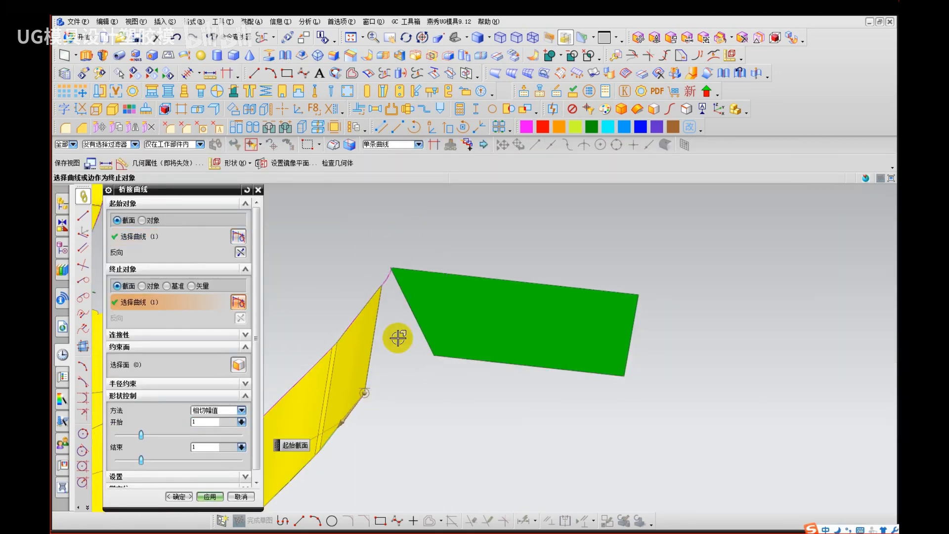
{"action": "middle_click", "coordinate": [386, 330]}
Step: Try to fill the gap with a curve mesh surface using the facing sheet edges, the bridge curve and the part's edge curves
{"action": "key", "text": "n"}
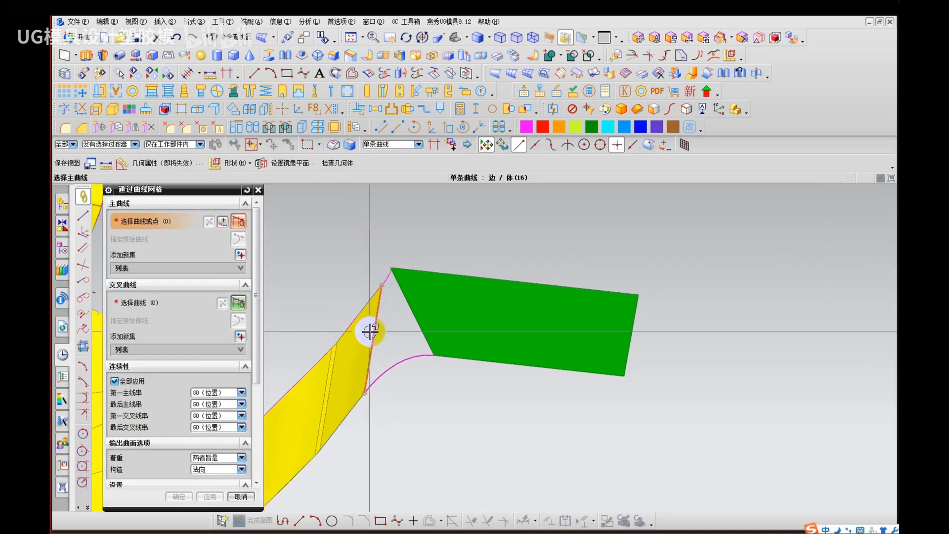
{"action": "left_click", "coordinate": [372, 331]}
{"action": "middle_click", "coordinate": [416, 318]}
{"action": "left_click", "coordinate": [417, 318]}
{"action": "middle_click", "coordinate": [403, 340]}
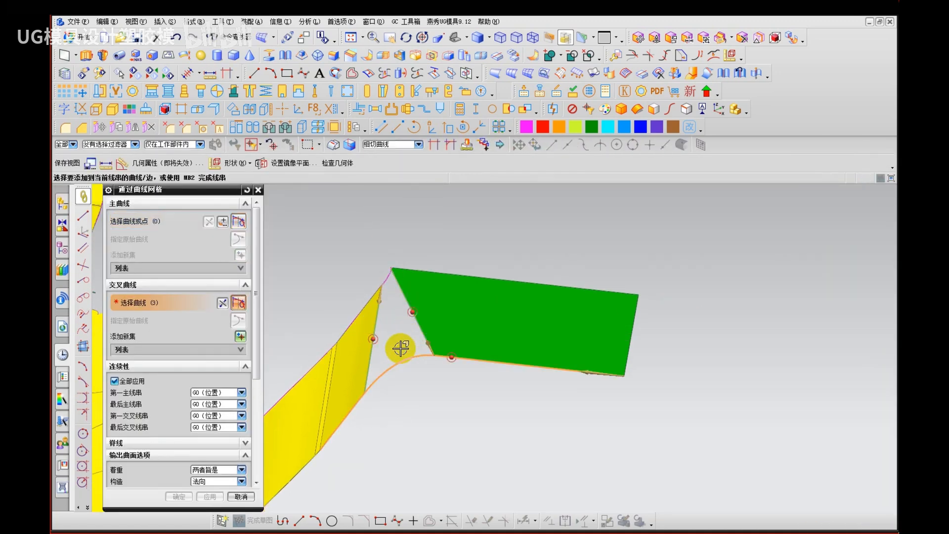
{"action": "scroll", "coordinate": [387, 269], "scroll_direction": "up", "scroll_amount": 3}
{"action": "left_click", "coordinate": [385, 270]}
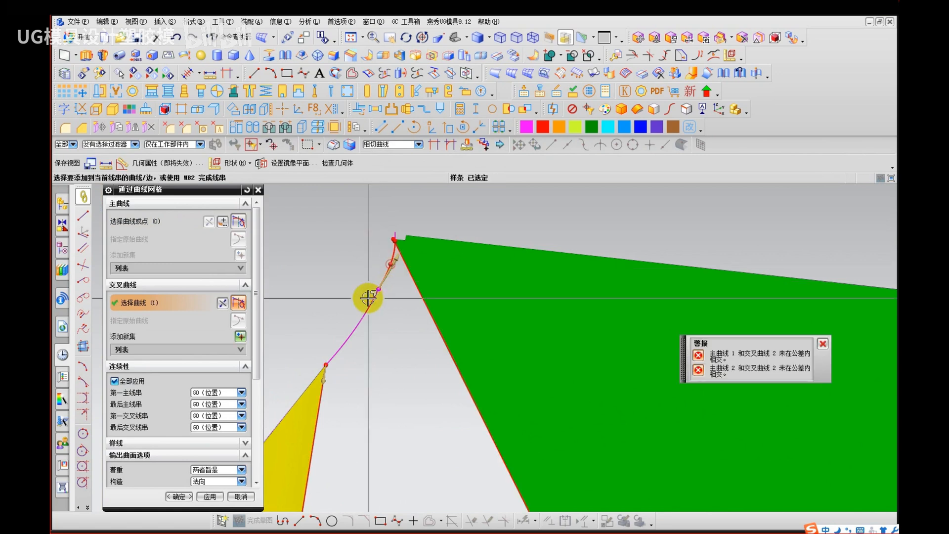
{"action": "left_click", "coordinate": [370, 298]}
{"action": "left_click", "coordinate": [357, 331]}
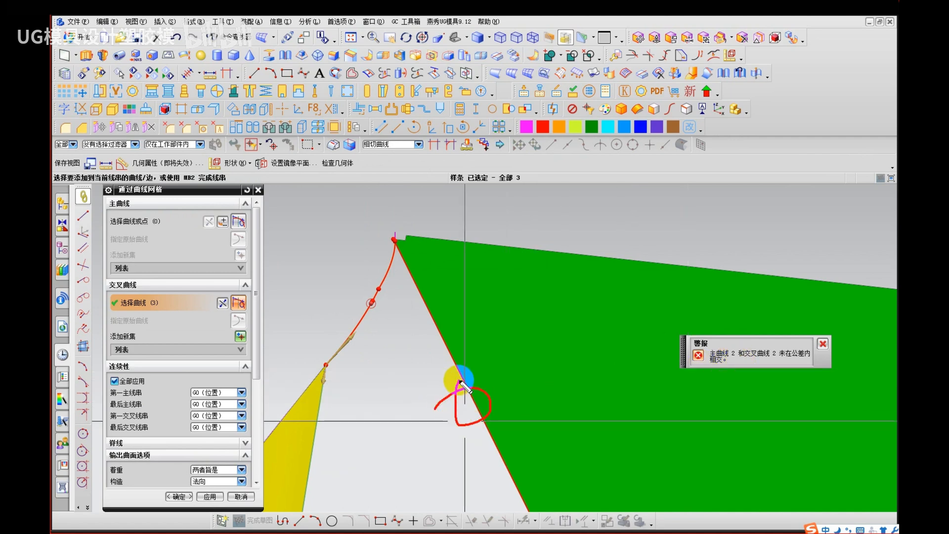
{"action": "key", "text": "Escape"}
{"action": "scroll", "coordinate": [387, 255], "scroll_direction": "up", "scroll_amount": 11}
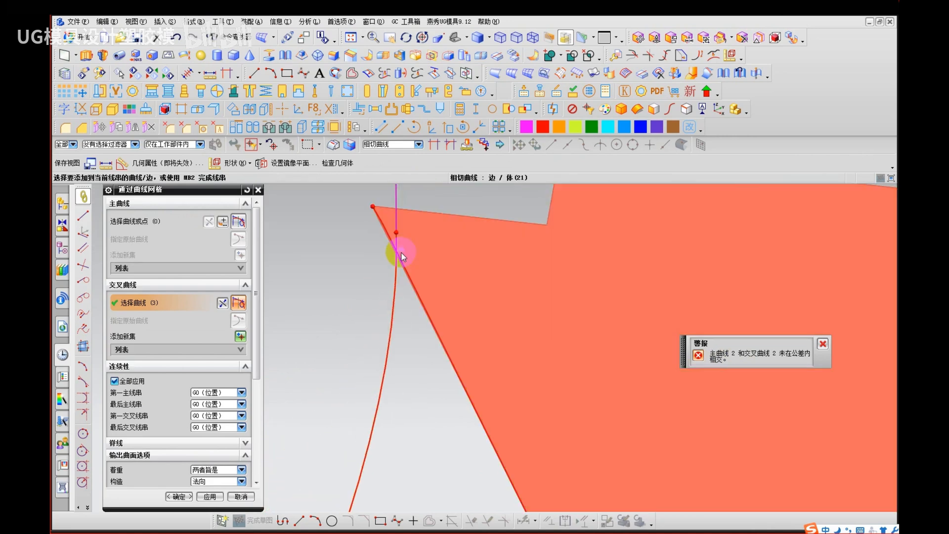
{"action": "middle_click_drag", "start_coordinate": [396, 250], "coordinate": [402, 279]}
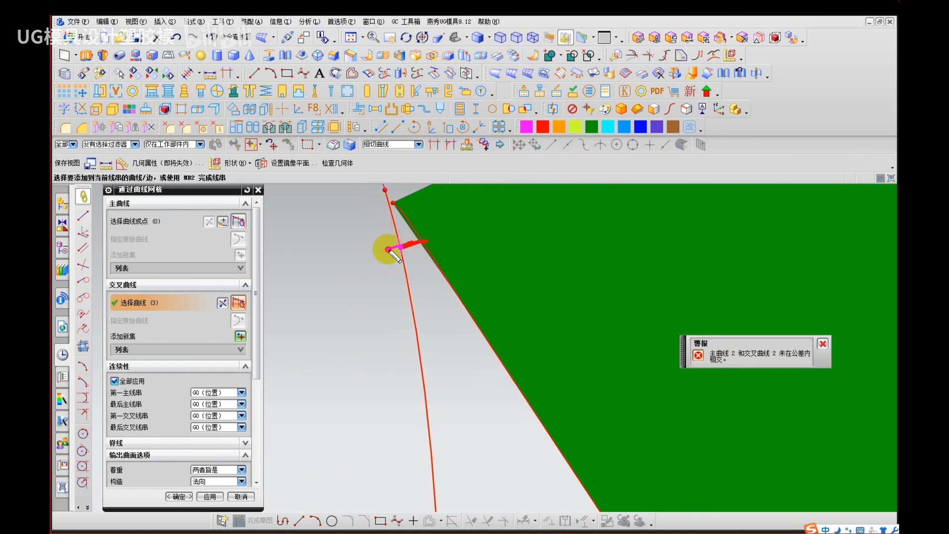
{"action": "key", "text": "Escape"}
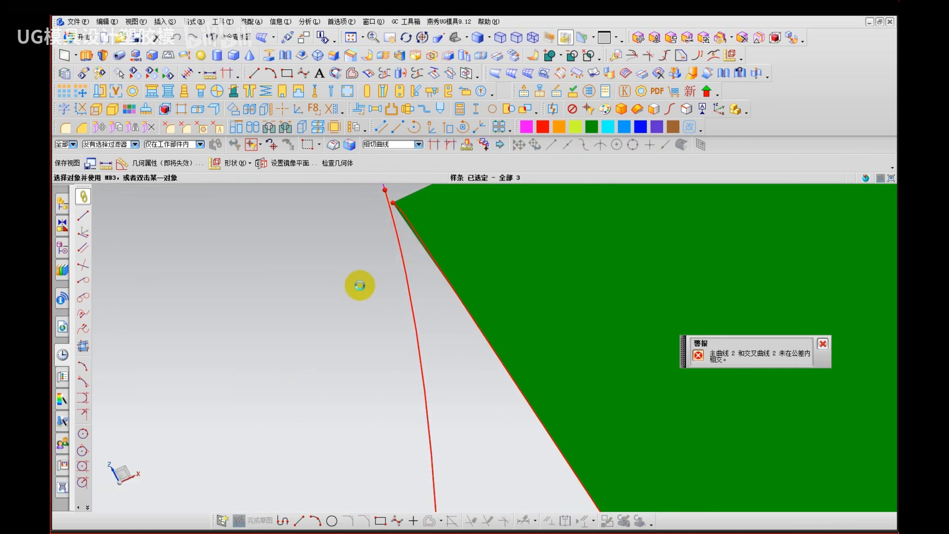
Step: Extend the green sheet's slanted edge facing the gap by 0.5 mm, past the part's edge curve
{"action": "left_click", "coordinate": [691, 74]}
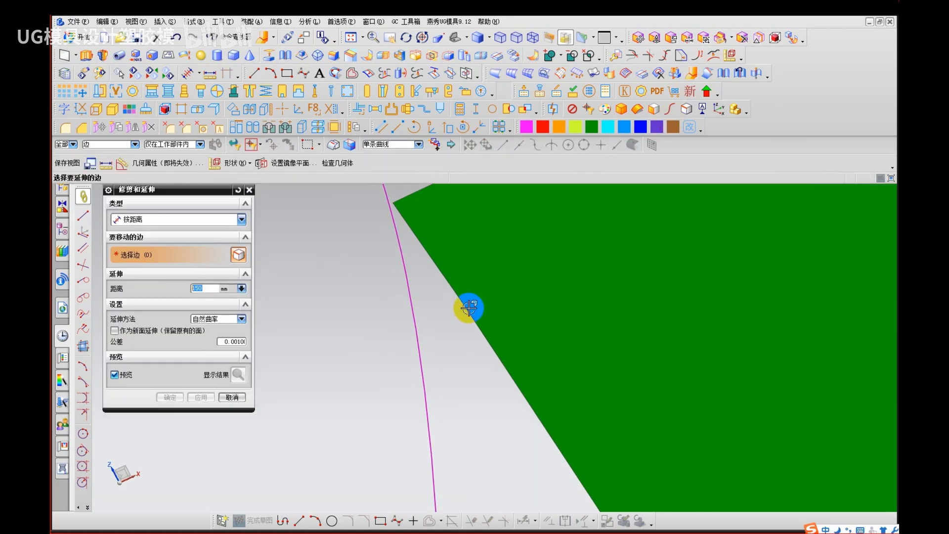
{"action": "left_click", "coordinate": [469, 309]}
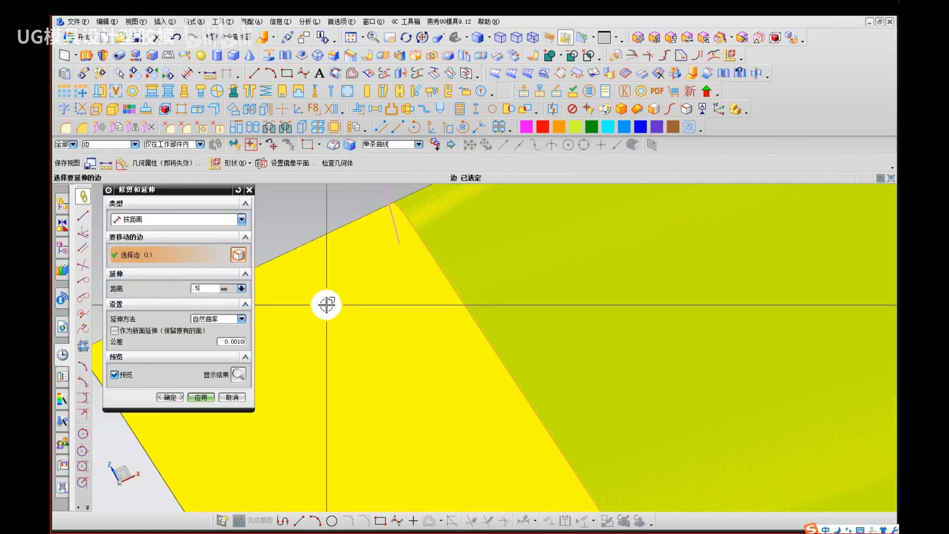
{"action": "middle_click", "coordinate": [424, 328]}
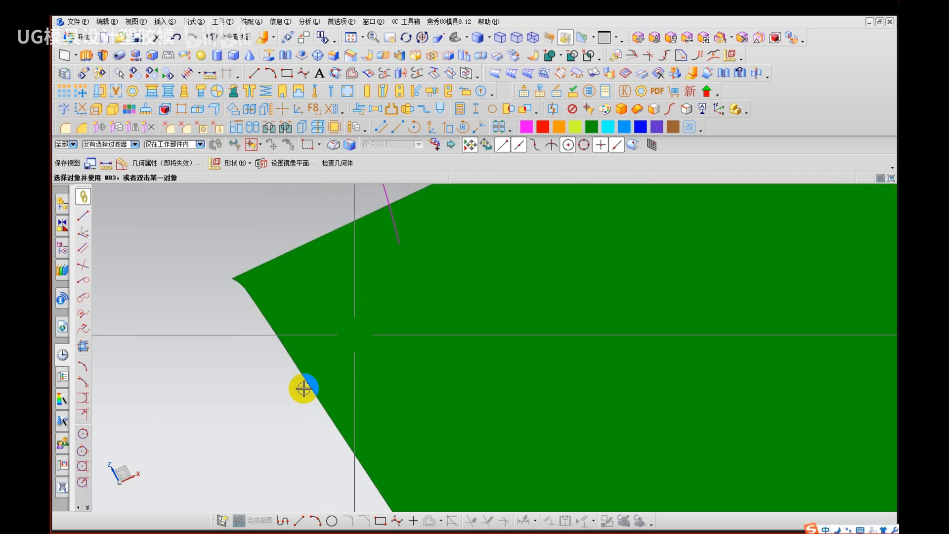
Step: Extrude the part's magenta edge curve near the green sheet's corner into a small sheet that crosses the green sheet
{"action": "right_click", "coordinate": [248, 428]}
{"action": "key", "text": "Escape"}
{"action": "left_click_drag", "start_coordinate": [486, 343], "coordinate": [490, 326]}
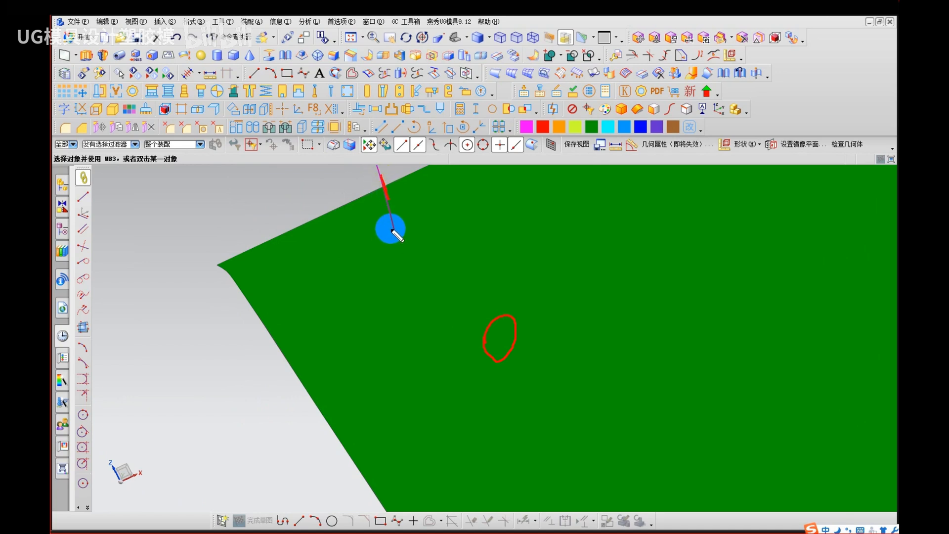
{"action": "key", "text": "x"}
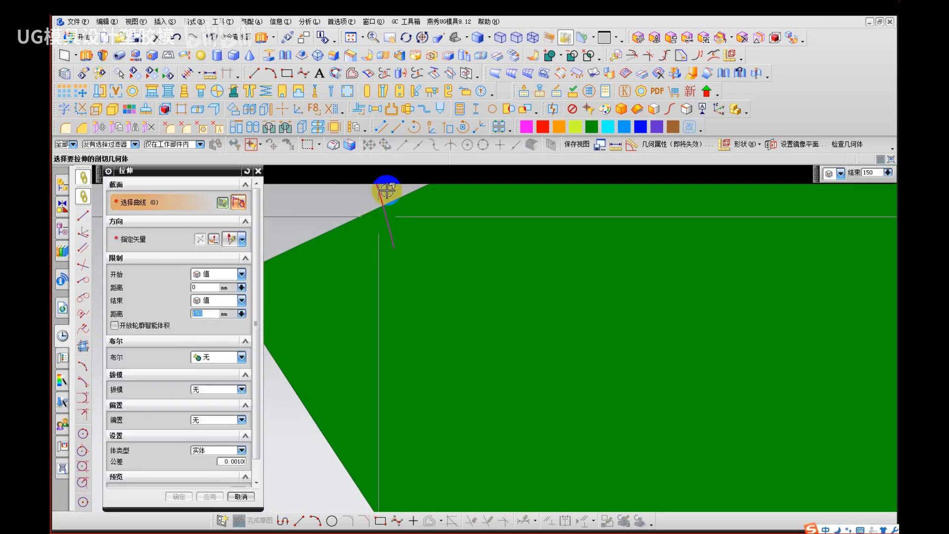
{"action": "left_click", "coordinate": [383, 187]}
{"action": "left_click", "coordinate": [171, 257]}
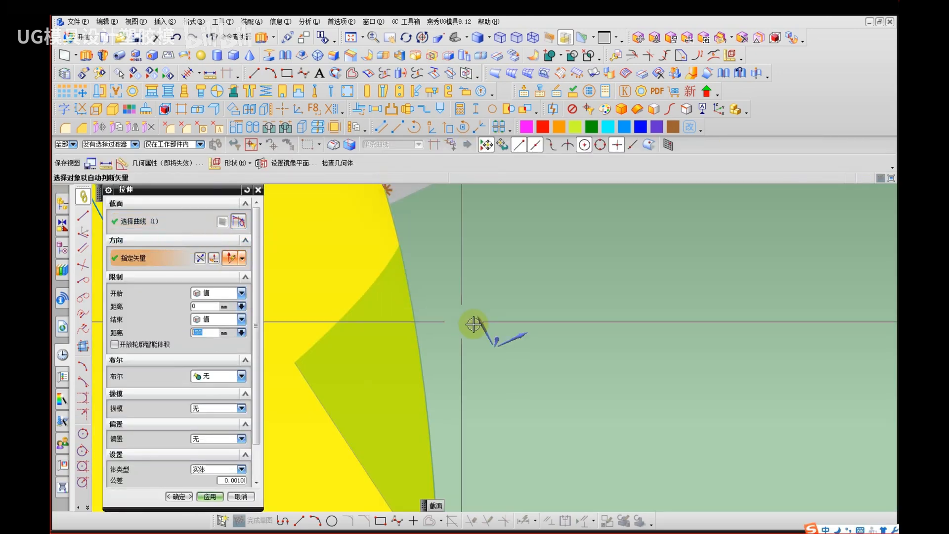
{"action": "left_click", "coordinate": [485, 327]}
{"action": "middle_click", "coordinate": [428, 329]}
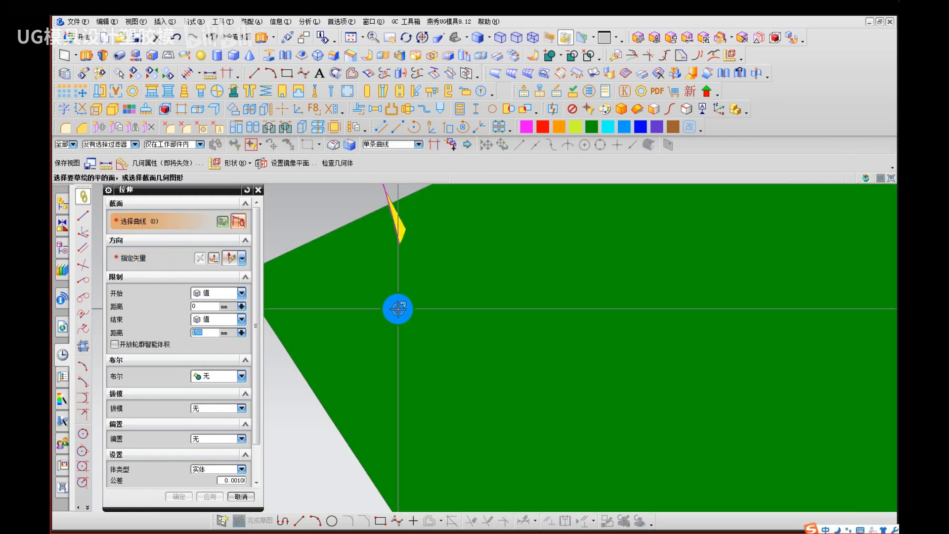
{"action": "middle_click", "coordinate": [399, 309]}
{"action": "middle_click_drag", "start_coordinate": [397, 270], "coordinate": [369, 380]}
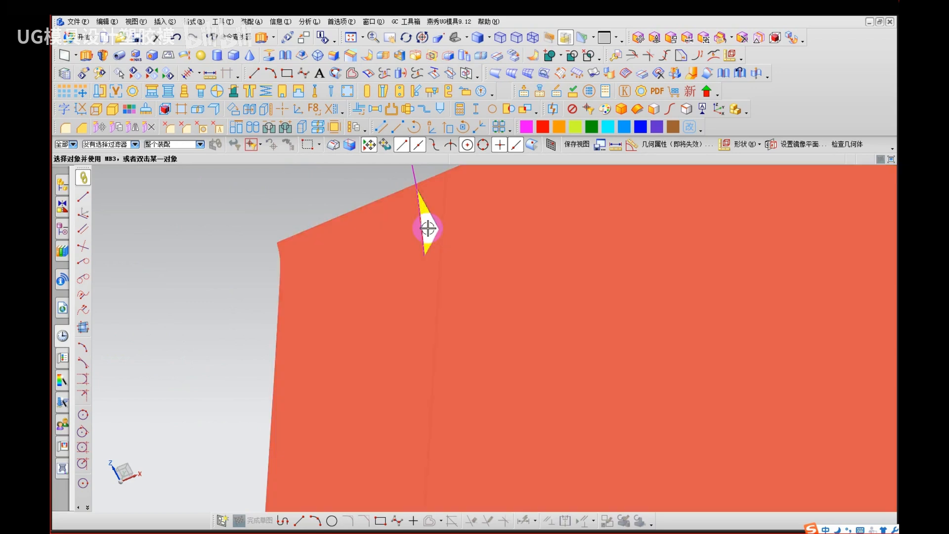
{"action": "middle_click_drag", "start_coordinate": [426, 225], "coordinate": [444, 241]}
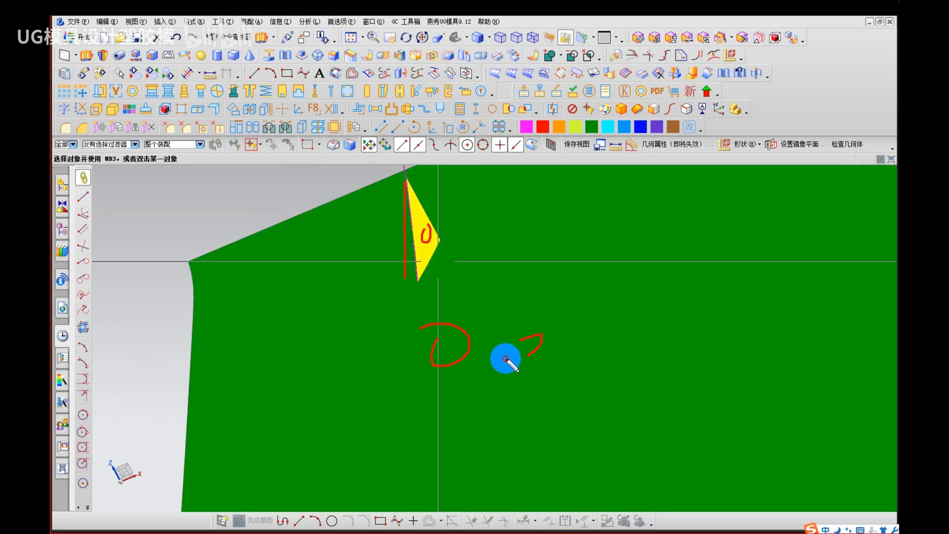
Step: Create an intersection curve between the green sheet and the small extruded sheet
{"action": "left_click", "coordinate": [166, 22]}
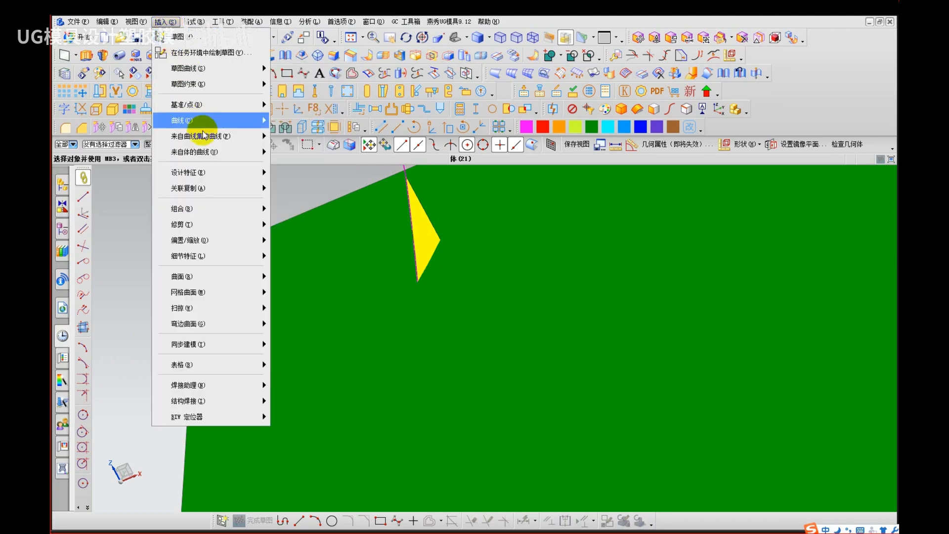
{"action": "mouse_move", "coordinate": [207, 124]}
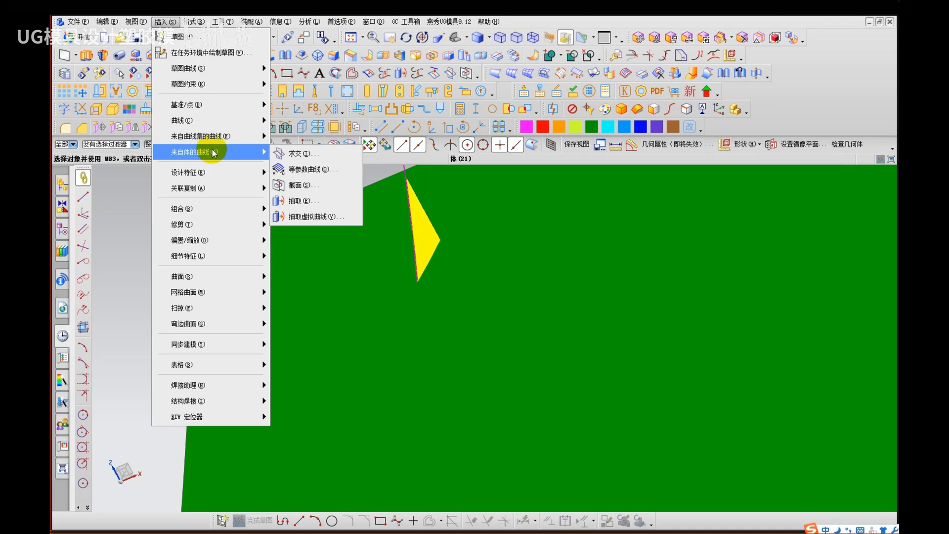
{"action": "left_click", "coordinate": [297, 159]}
{"action": "left_click", "coordinate": [544, 272]}
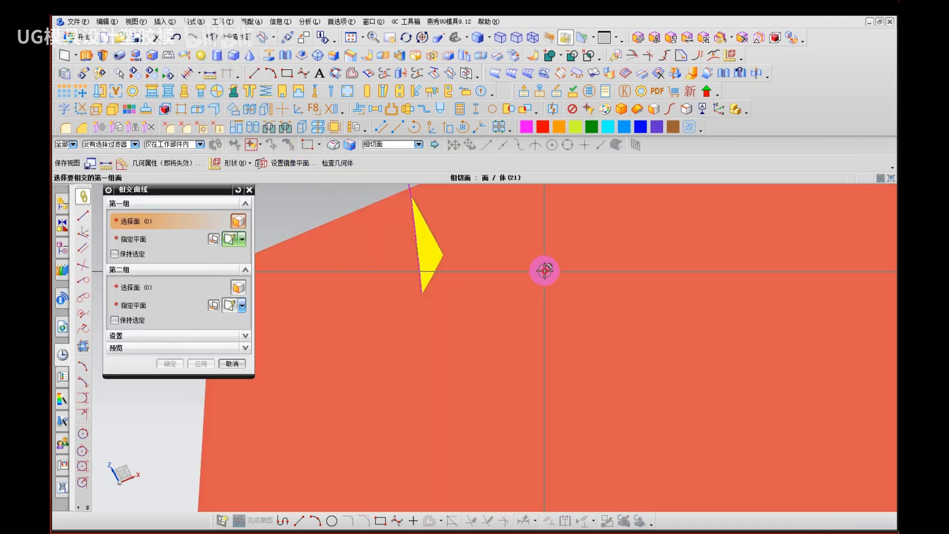
{"action": "left_click", "coordinate": [205, 274]}
{"action": "left_click", "coordinate": [426, 248]}
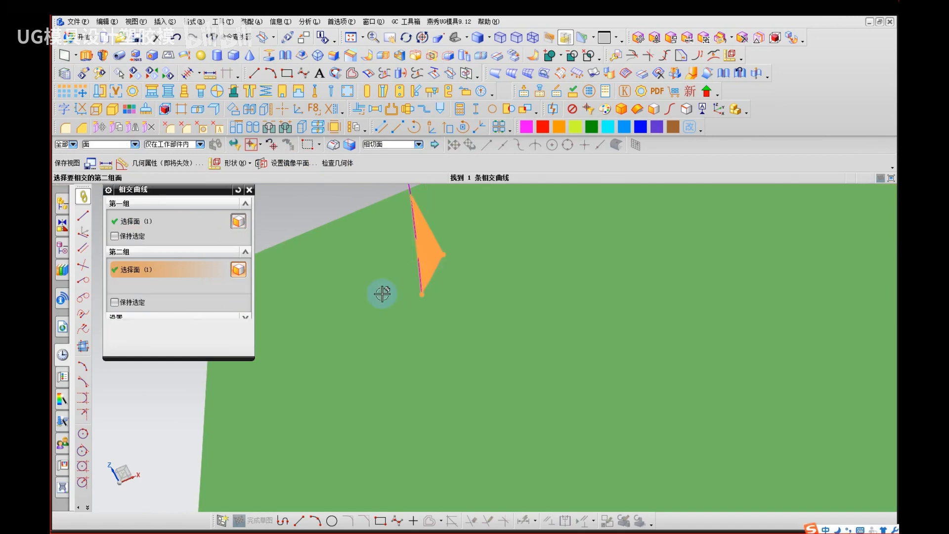
{"action": "middle_click", "coordinate": [394, 277]}
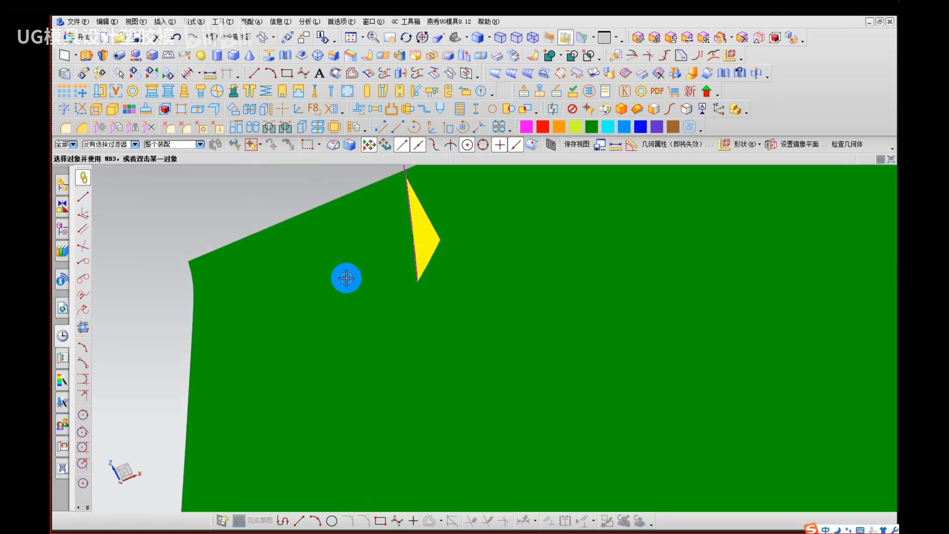
Step: Remove the parameters from all objects and delete the small extruded sheet, leaving only its intersection curve
{"action": "key", "text": "q"}
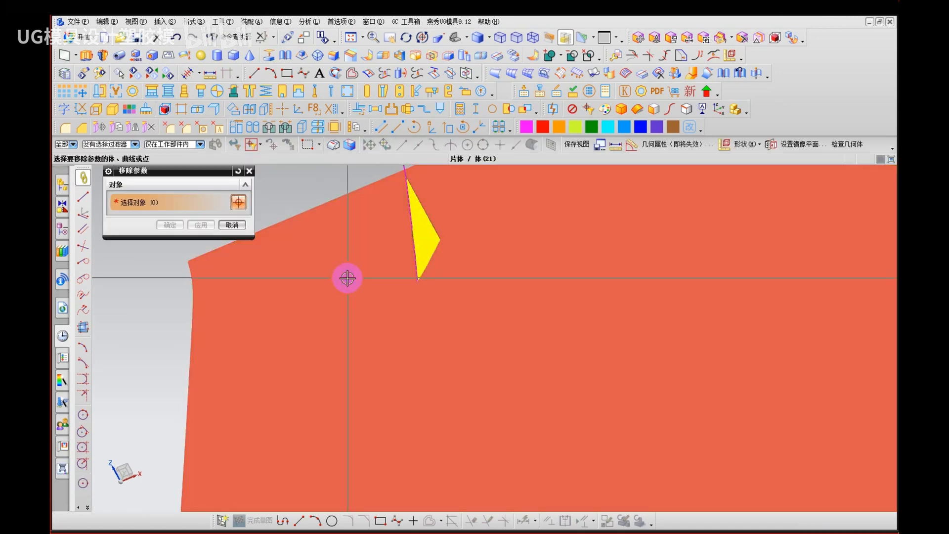
{"action": "key", "text": "ctrl+a"}
{"action": "middle_click", "coordinate": [348, 278]}
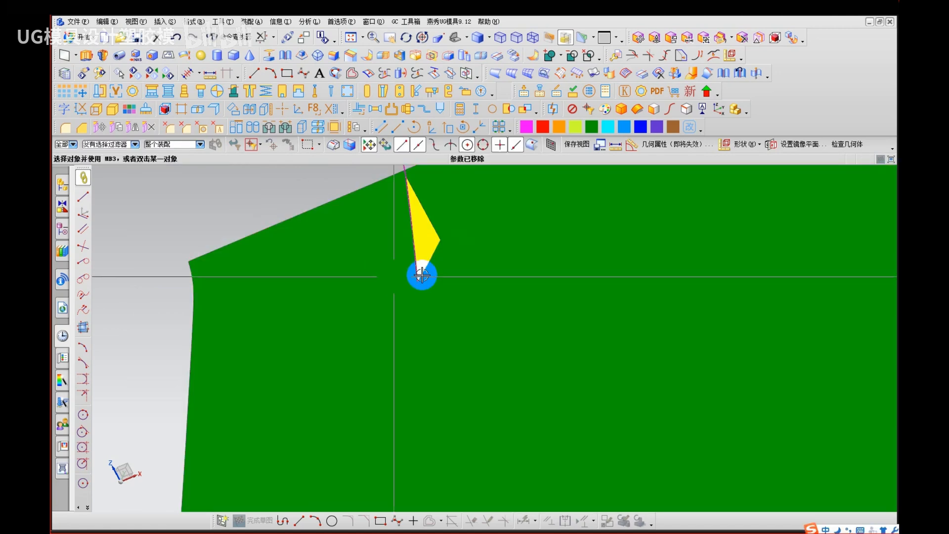
{"action": "left_click", "coordinate": [425, 239]}
{"action": "key", "text": "Delete"}
{"action": "scroll", "coordinate": [425, 268], "scroll_direction": "down", "scroll_amount": 2}
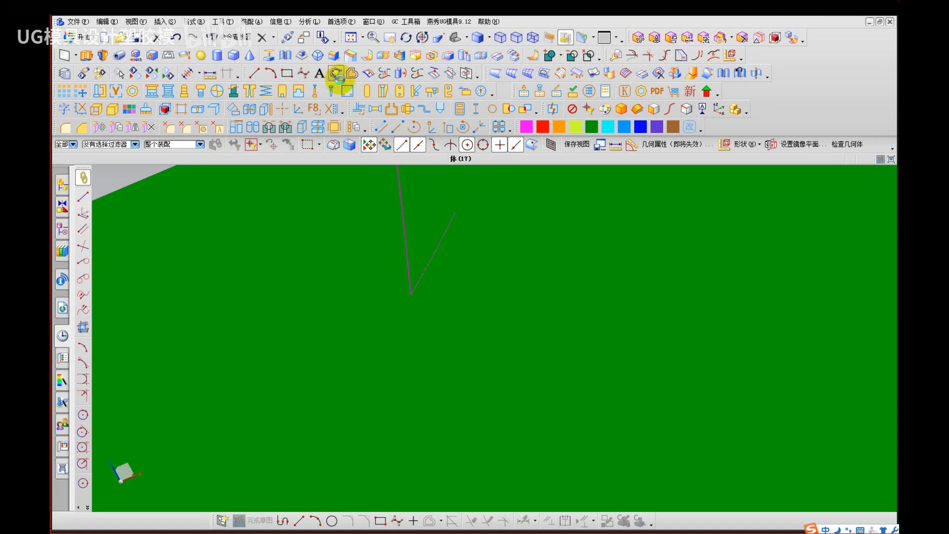
Step: Create a curve on the green sheet's face from the point where edge curve and intersection curve meet to the sheet's outer corner
{"action": "left_click", "coordinate": [336, 73]}
{"action": "left_click", "coordinate": [386, 346]}
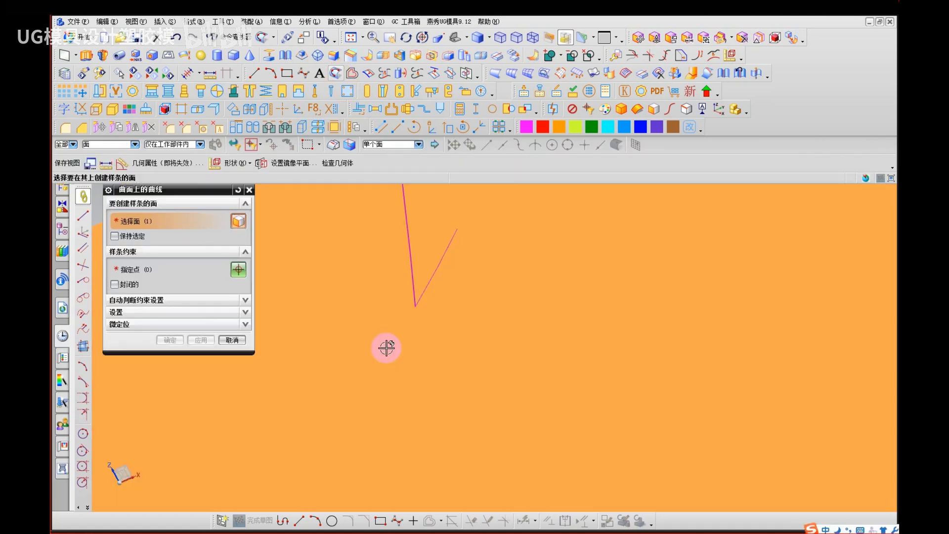
{"action": "middle_click", "coordinate": [407, 323]}
{"action": "left_click", "coordinate": [416, 306]}
{"action": "scroll", "coordinate": [351, 299], "scroll_direction": "up", "scroll_amount": 5}
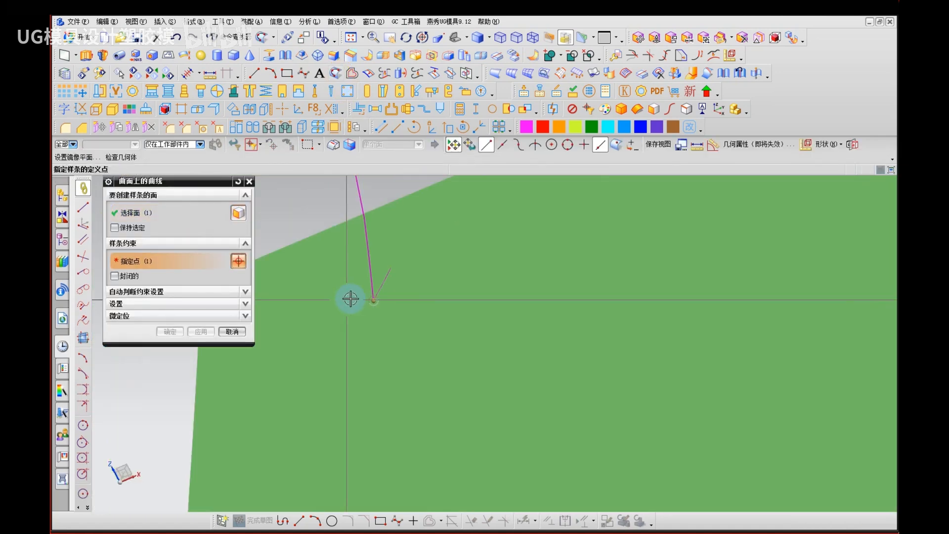
{"action": "scroll", "coordinate": [357, 306], "scroll_direction": "up", "scroll_amount": 3}
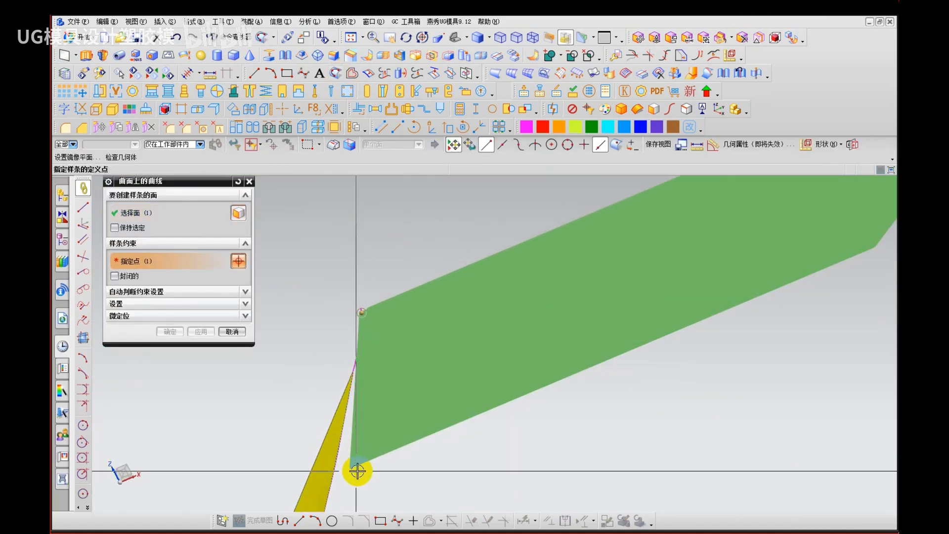
{"action": "left_click", "coordinate": [341, 403]}
{"action": "middle_click", "coordinate": [340, 403]}
{"action": "scroll", "coordinate": [361, 312], "scroll_direction": "down", "scroll_amount": 5}
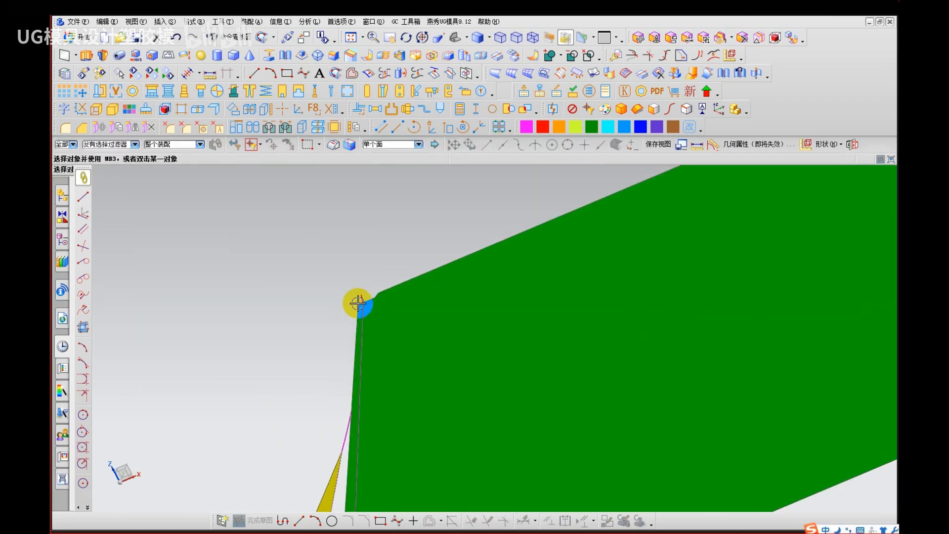
{"action": "middle_click_drag", "start_coordinate": [364, 306], "coordinate": [464, 307]}
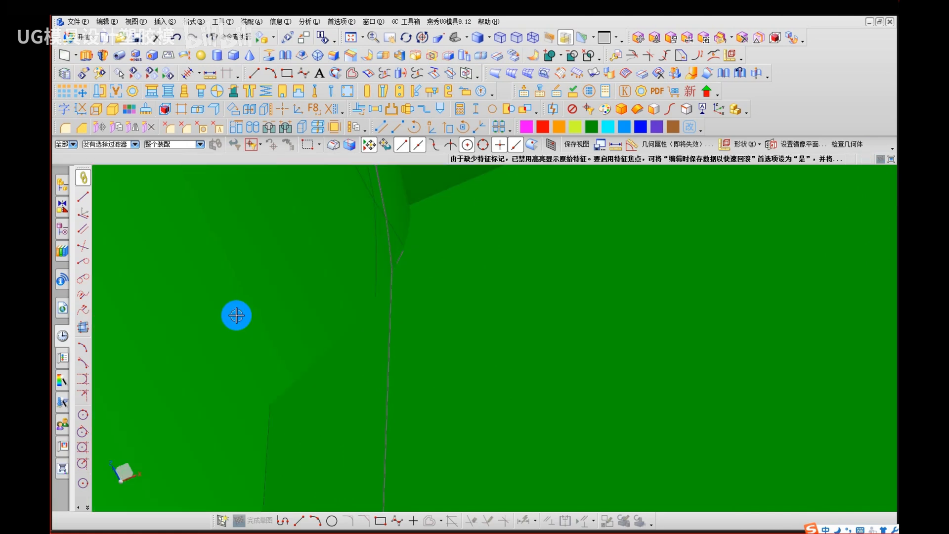
Step: Subtract the green part from the green sheet, keeping the part as the tool body
{"action": "middle_click", "coordinate": [284, 274]}
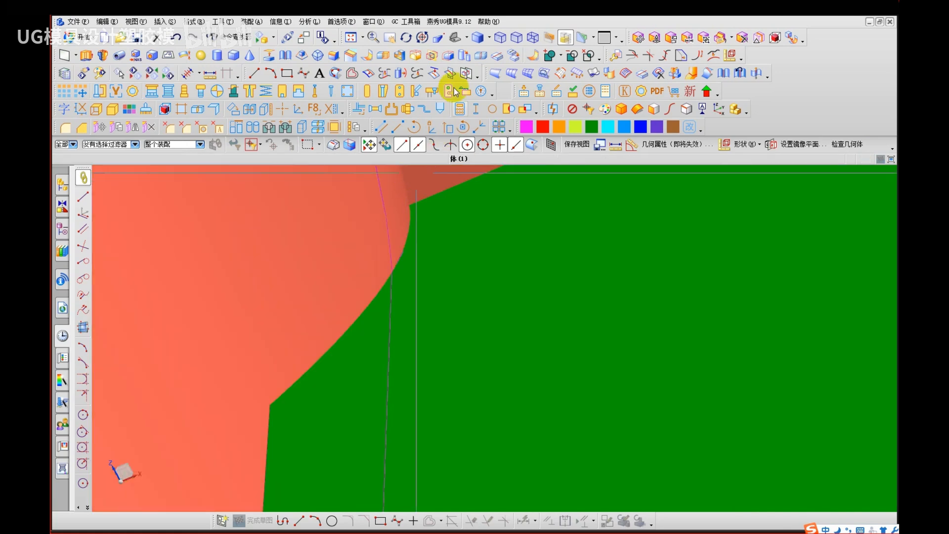
{"action": "left_click", "coordinate": [574, 57]}
{"action": "left_click", "coordinate": [477, 294]}
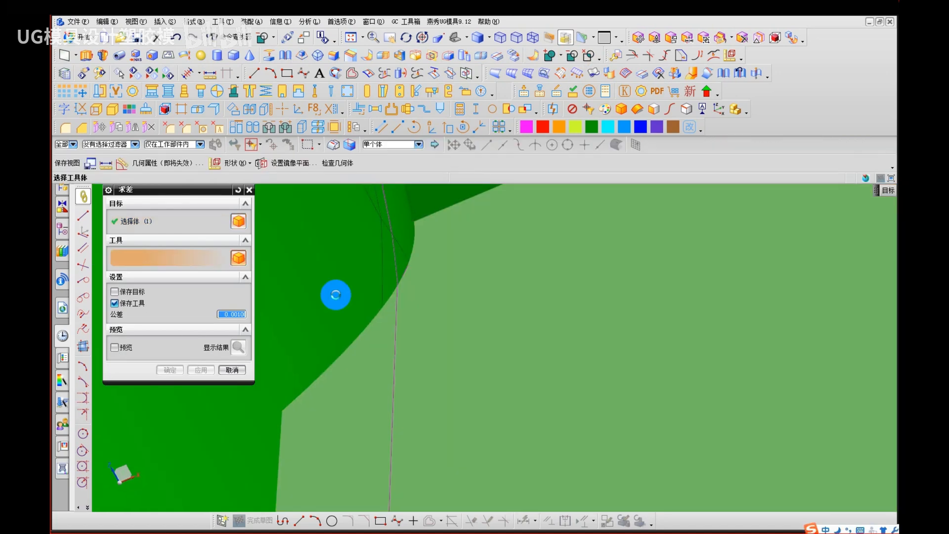
{"action": "left_click", "coordinate": [335, 294]}
{"action": "middle_click", "coordinate": [388, 311]}
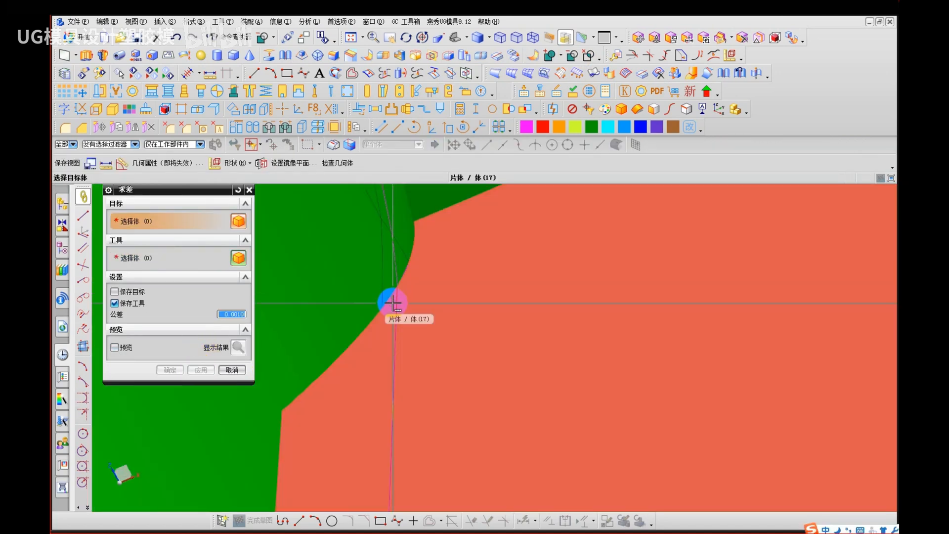
{"action": "key", "text": "Escape"}
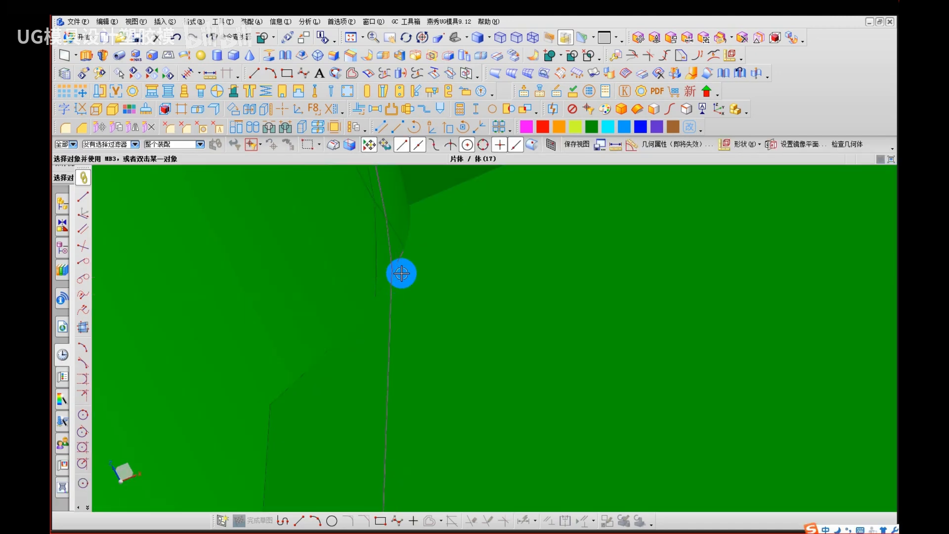
Step: Trim the green sheet along the curve on its face, removing the narrow strip beside the gap
{"action": "scroll", "coordinate": [401, 272], "scroll_direction": "down", "scroll_amount": 6}
{"action": "scroll", "coordinate": [407, 286], "scroll_direction": "down", "scroll_amount": 1}
{"action": "middle_click_drag", "start_coordinate": [443, 367], "coordinate": [441, 295], "text": "shift"}
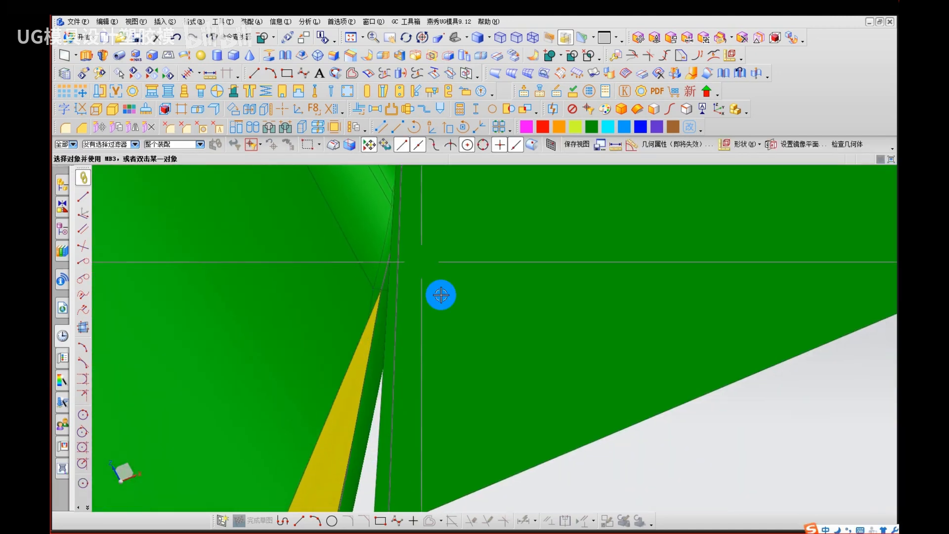
{"action": "left_click_drag", "start_coordinate": [460, 339], "coordinate": [446, 325], "text": "ctrl+shift"}
{"action": "left_click", "coordinate": [435, 361]}
{"action": "middle_click", "coordinate": [414, 416]}
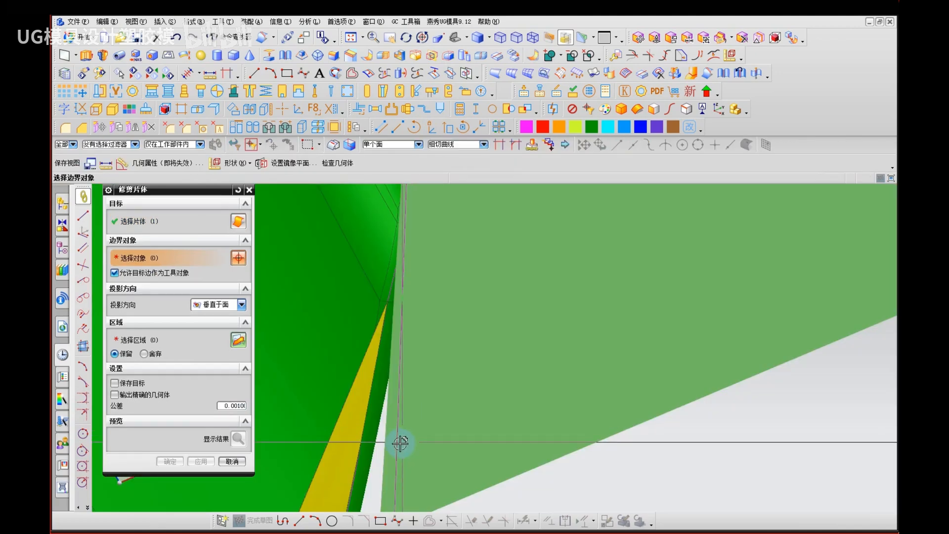
{"action": "left_click", "coordinate": [398, 443]}
{"action": "middle_click", "coordinate": [366, 420]}
{"action": "middle_click_drag", "start_coordinate": [359, 401], "coordinate": [401, 372]}
{"action": "scroll", "coordinate": [403, 380], "scroll_direction": "down", "scroll_amount": 3}
{"action": "middle_click_drag", "start_coordinate": [460, 433], "coordinate": [411, 381], "text": "shift"}
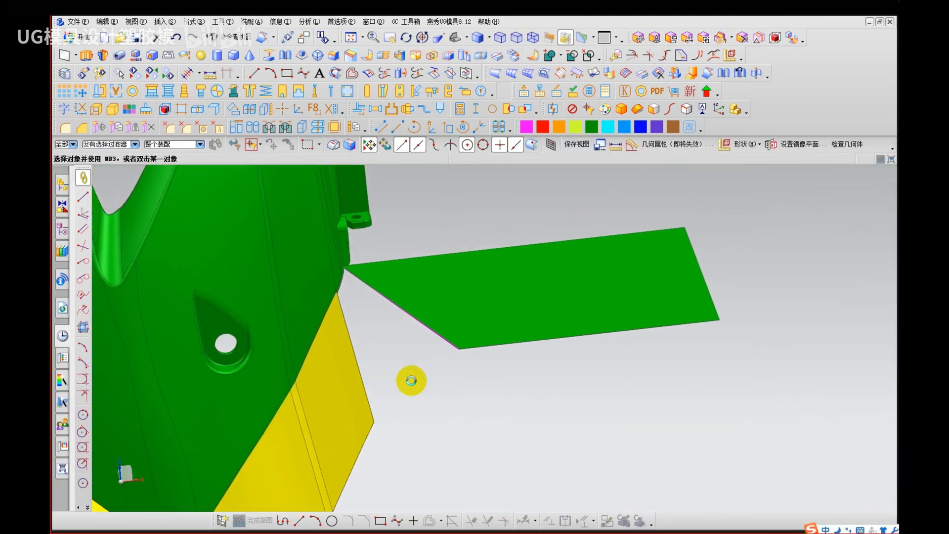
Step: Remove the parameters from all objects after trimming the green sheet
{"action": "key", "text": "r"}
{"action": "key", "text": "ctrl+a"}
{"action": "middle_click", "coordinate": [411, 381]}
Step: Create a bridge curve from the trimmed green sheet's outer edge to the yellow sheet's outer edge across the gap
{"action": "scroll", "coordinate": [448, 375], "scroll_direction": "up", "scroll_amount": 2}
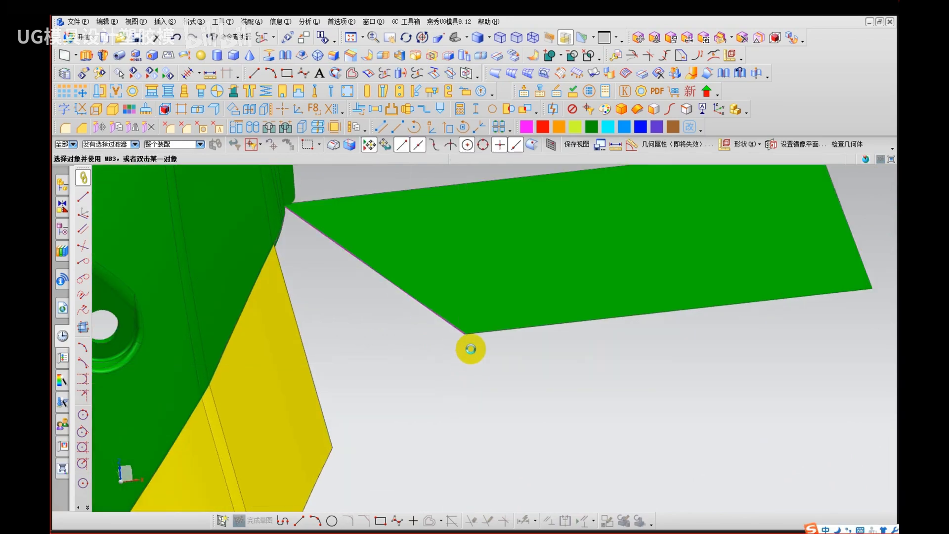
{"action": "key", "text": "b"}
{"action": "left_click", "coordinate": [479, 347]}
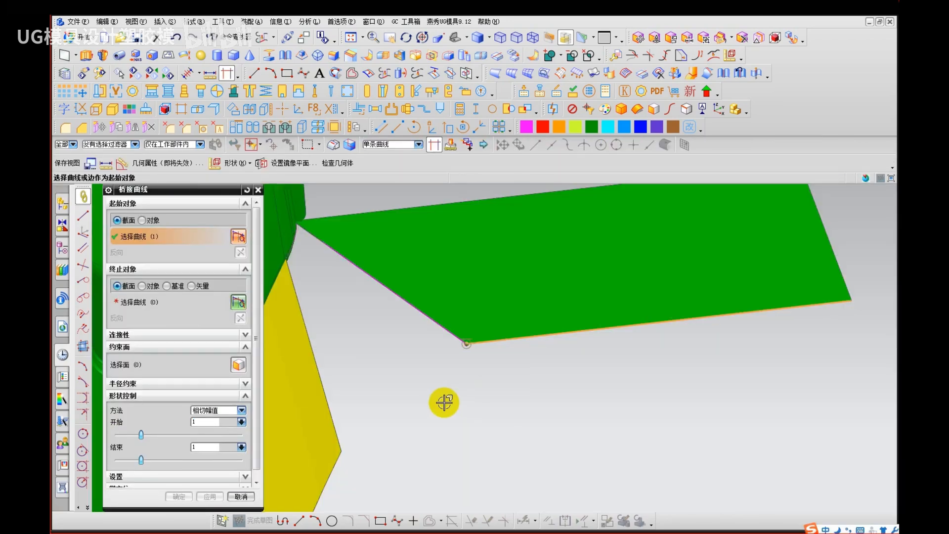
{"action": "left_click", "coordinate": [339, 456]}
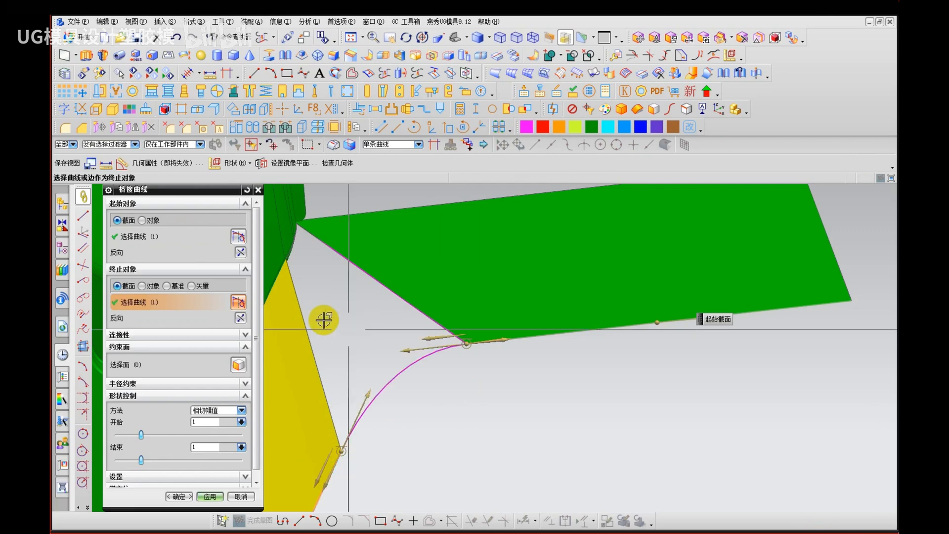
{"action": "middle_click", "coordinate": [294, 298]}
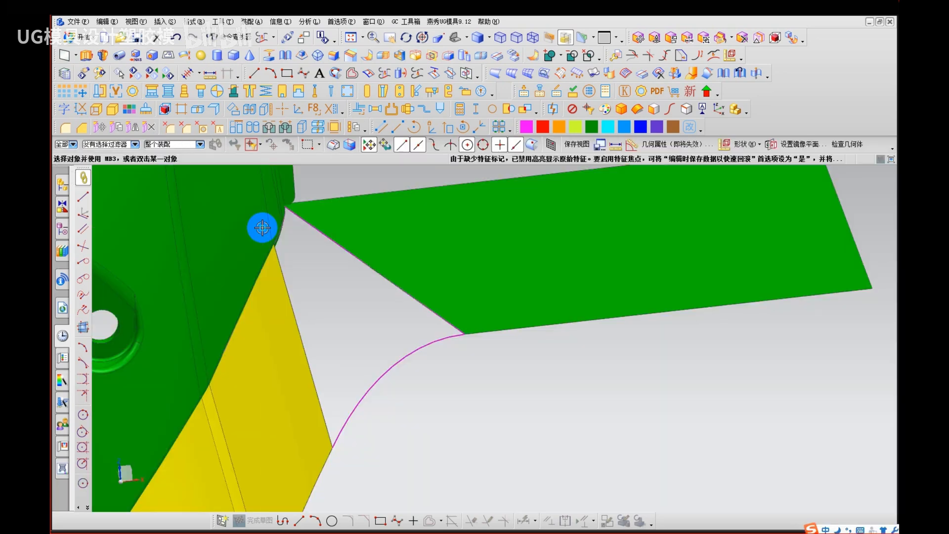
Step: Hide the green part so only the green and yellow sheets and their curves remain displayed
{"action": "left_click", "coordinate": [262, 227]}
{"action": "key", "text": "ctrl+b"}
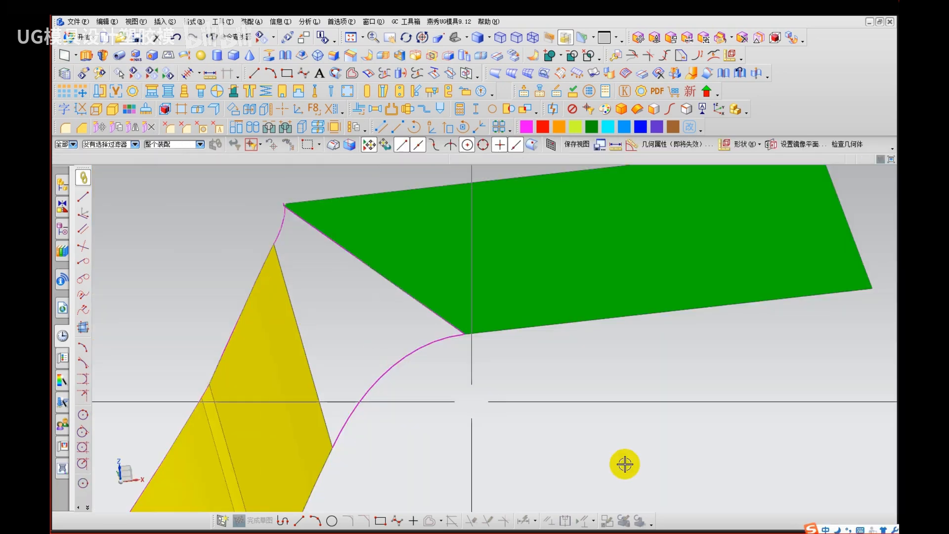
{"action": "mouse_move", "coordinate": [296, 363]}
{"action": "middle_mouse_down"}
{"action": "mouse_move", "coordinate": [301, 384]}
{"action": "mouse_move", "coordinate": [293, 350]}
{"action": "middle_mouse_up"}
Step: Fill the gap with a Through Curve Mesh surface, using the facing sheet edges as primary curves and the two end curves as cross curves
{"action": "key", "text": "n"}
{"action": "left_click", "coordinate": [288, 350]}
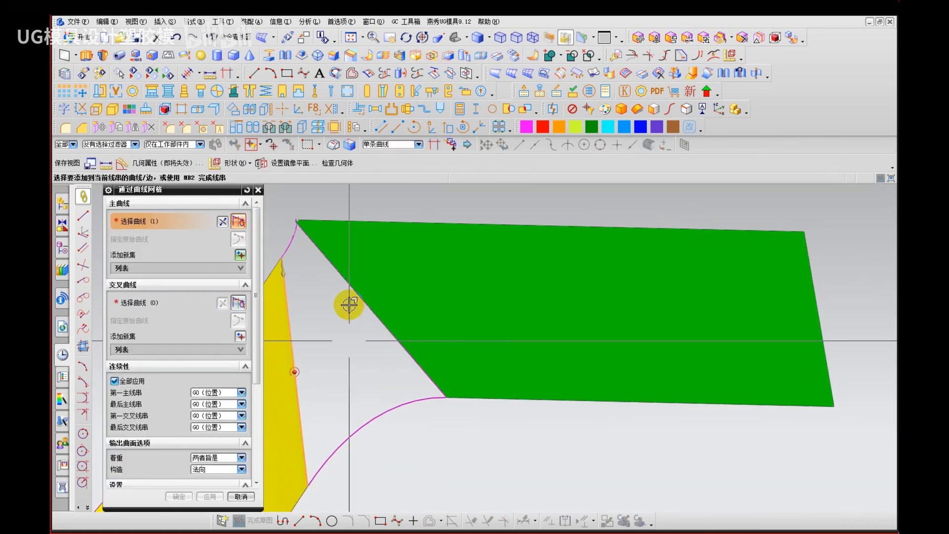
{"action": "middle_click", "coordinate": [346, 303]}
{"action": "left_click", "coordinate": [356, 290]}
{"action": "middle_click", "coordinate": [356, 377]}
{"action": "middle_click", "coordinate": [367, 408]}
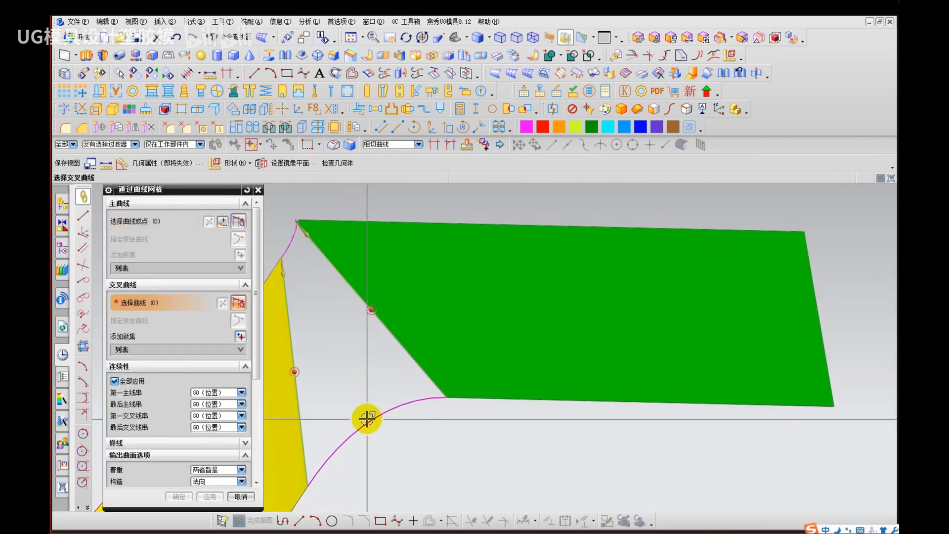
{"action": "left_click", "coordinate": [365, 414]}
{"action": "scroll", "coordinate": [297, 238], "scroll_direction": "down", "scroll_amount": 4}
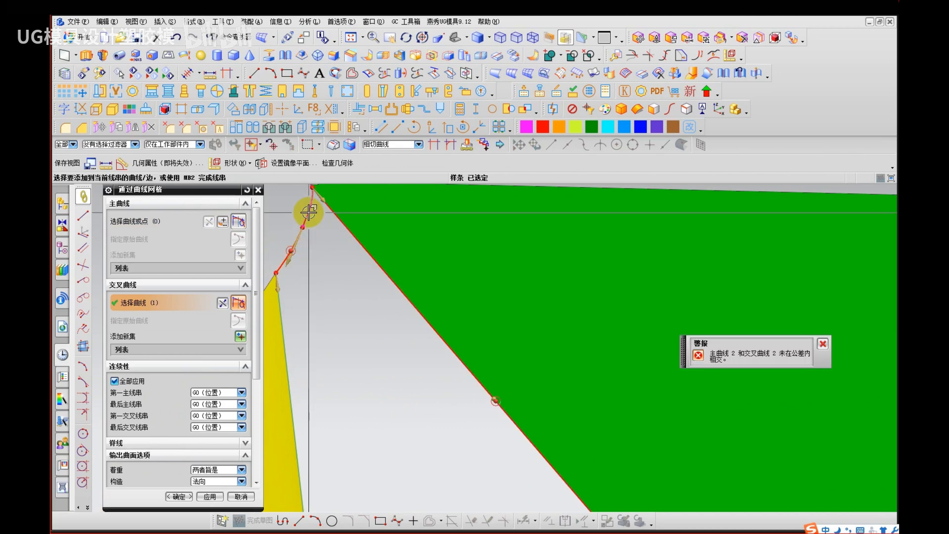
{"action": "middle_click", "coordinate": [304, 238]}
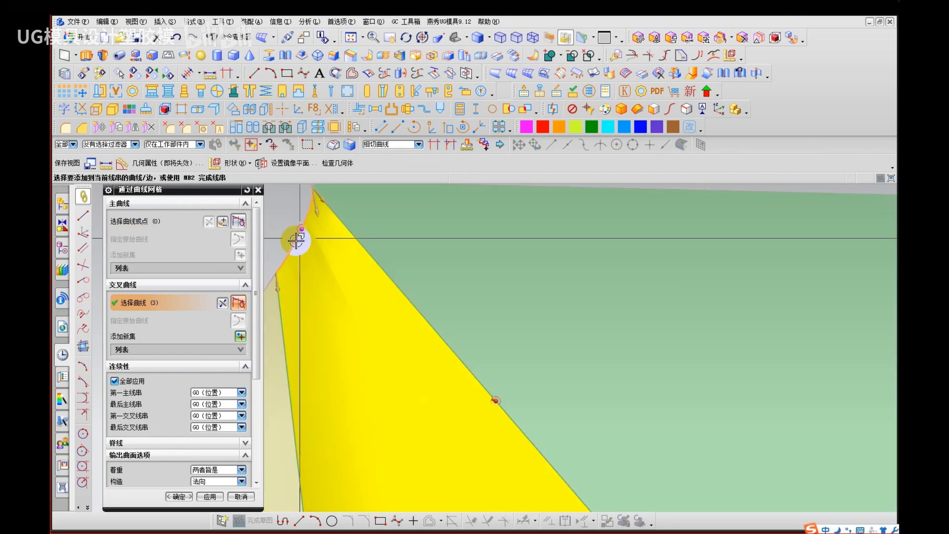
{"action": "middle_click", "coordinate": [315, 283]}
{"action": "scroll", "coordinate": [317, 240], "scroll_direction": "up", "scroll_amount": 5}
Step: Examine the narrow corner where the new mesh surface meets the green part's edge and the green sheet
{"action": "mouse_move", "coordinate": [358, 320]}
{"action": "middle_mouse_down"}
{"action": "mouse_move", "coordinate": [354, 333]}
{"action": "mouse_move", "coordinate": [362, 323]}
{"action": "middle_mouse_up"}
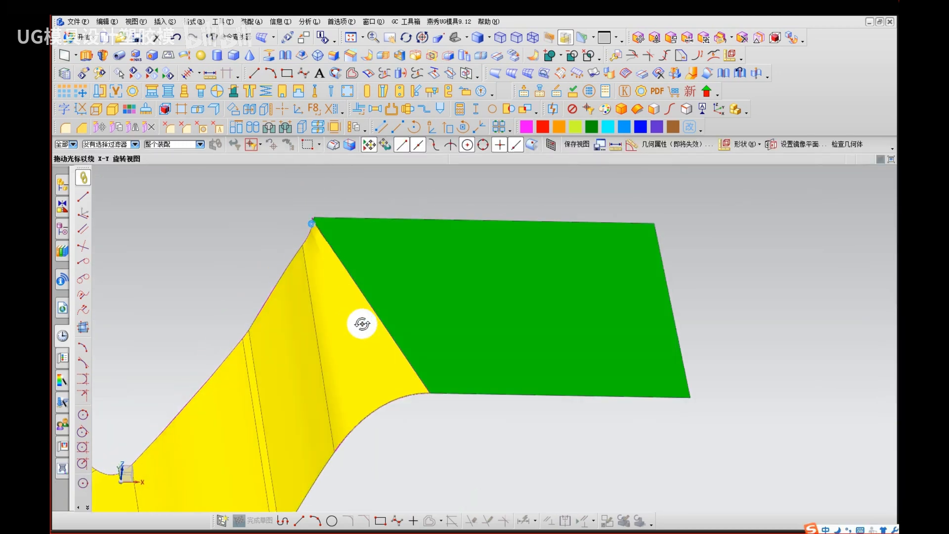
{"action": "middle_click_drag", "start_coordinate": [322, 218], "coordinate": [287, 274]}
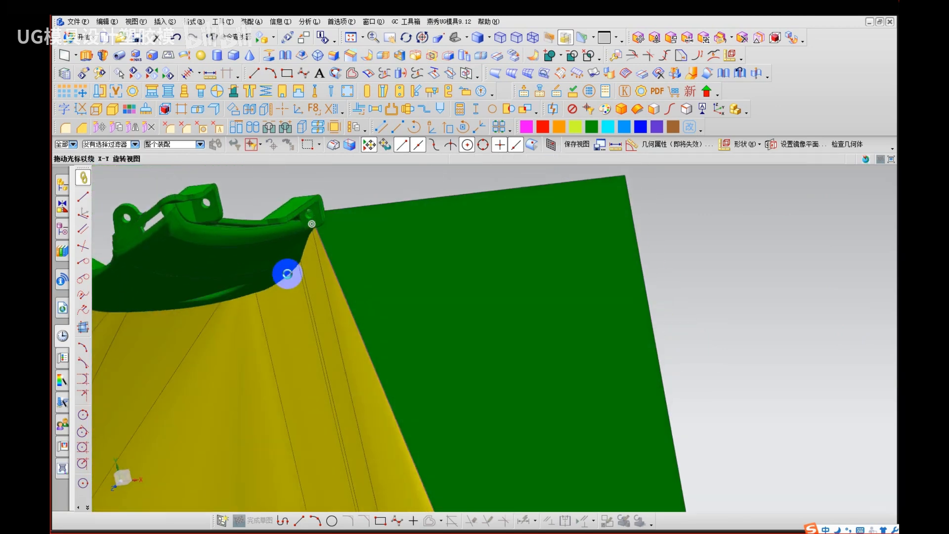
{"action": "key", "text": "F8"}
{"action": "scroll", "coordinate": [345, 235], "scroll_direction": "down", "scroll_amount": 7}
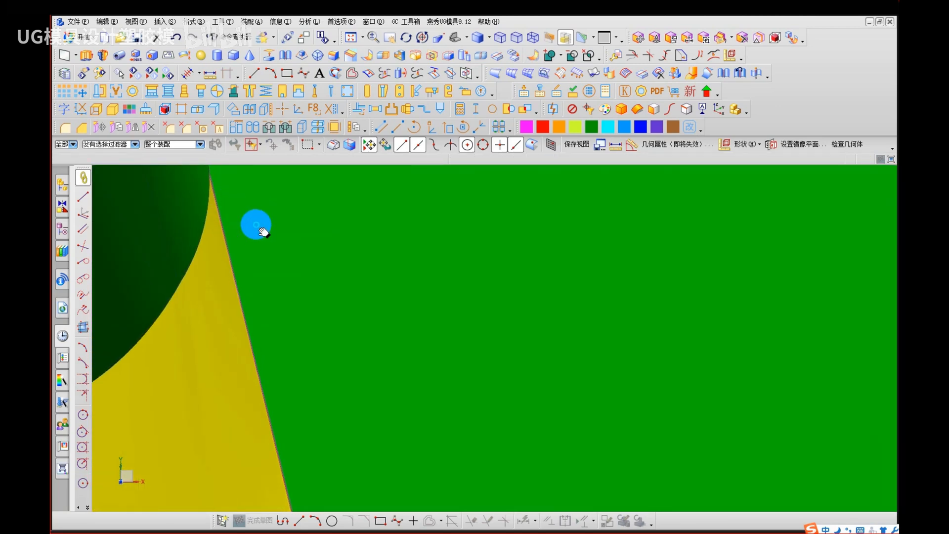
{"action": "middle_click_drag", "start_coordinate": [263, 231], "coordinate": [283, 149], "text": "shift"}
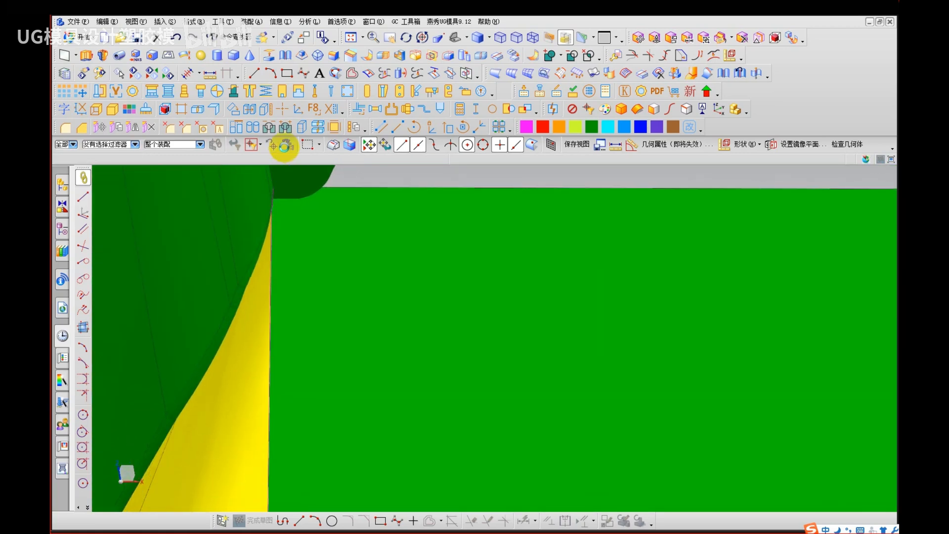
{"action": "middle_click_drag", "start_coordinate": [277, 220], "coordinate": [327, 252]}
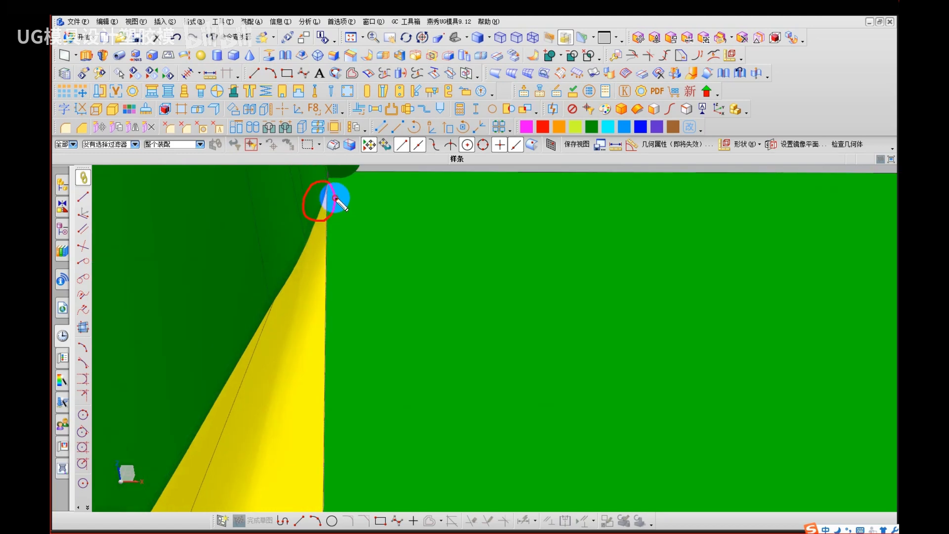
{"action": "key", "text": "Escape"}
{"action": "scroll", "coordinate": [328, 235], "scroll_direction": "down", "scroll_amount": 8}
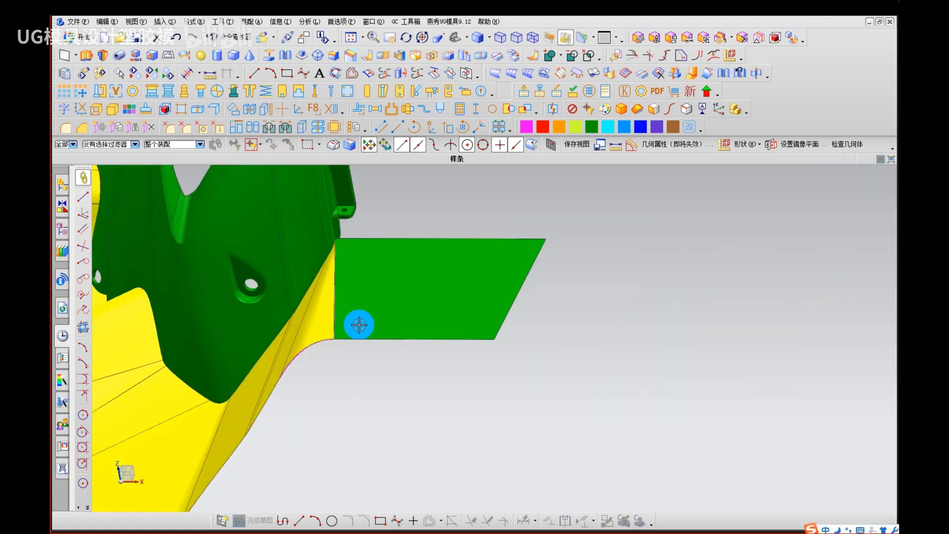
Step: Recolour the green sheet by inheriting the display settings of a neighbouring yellow sheet
{"action": "left_click", "coordinate": [357, 329]}
{"action": "middle_click_drag", "start_coordinate": [341, 404], "coordinate": [392, 377]}
{"action": "key", "text": "ctrl+j"}
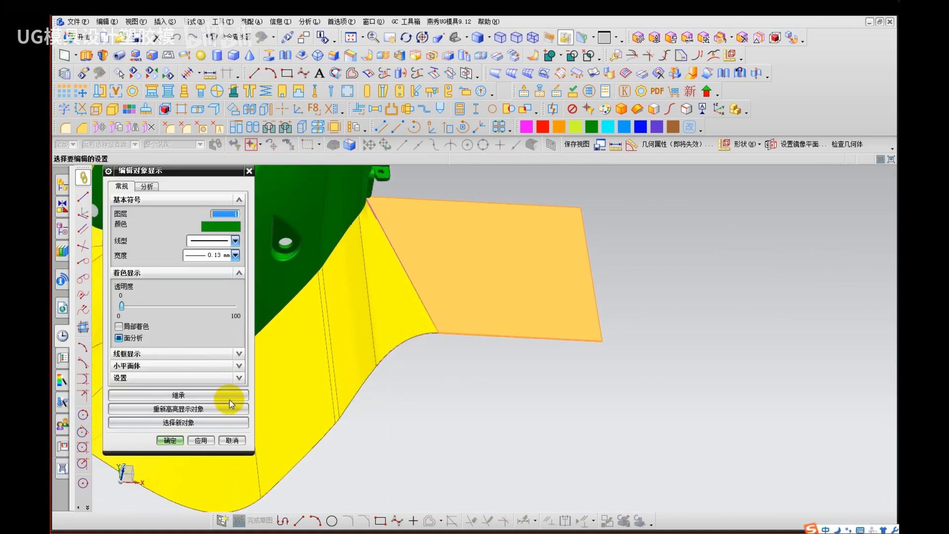
{"action": "left_click", "coordinate": [151, 382]}
{"action": "left_click", "coordinate": [172, 423]}
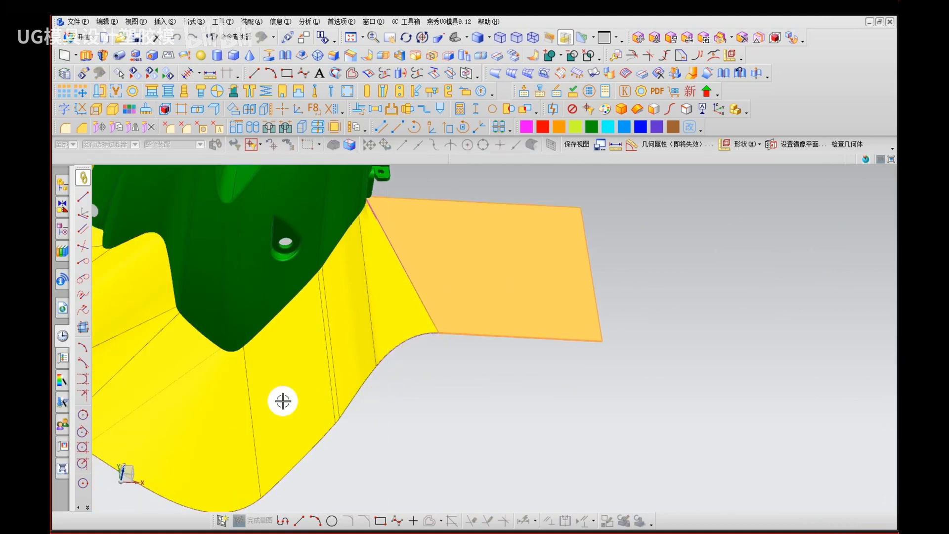
{"action": "left_click", "coordinate": [282, 398]}
{"action": "middle_click", "coordinate": [407, 419]}
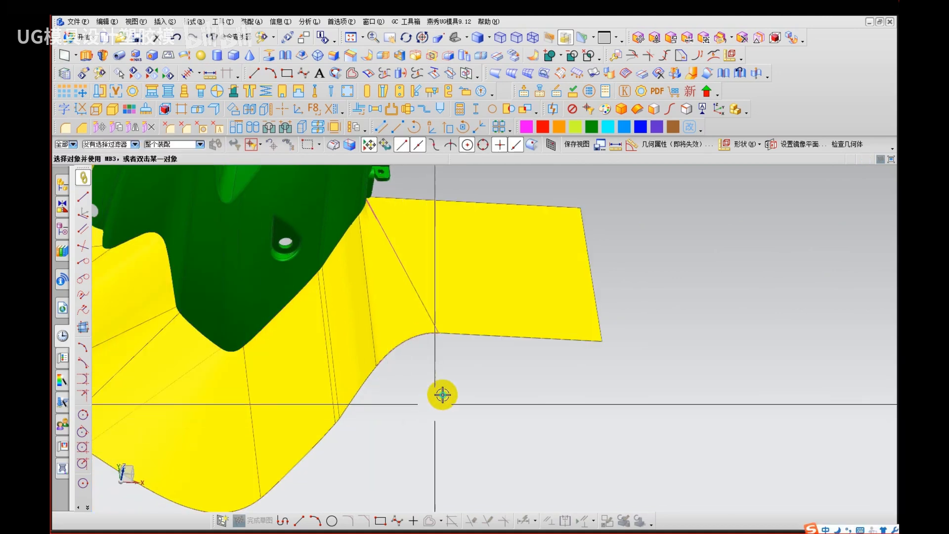
Step: Shade the model without edges and examine the transitions between the yellow surfaces around the new mesh patch
{"action": "right_click", "coordinate": [361, 407]}
{"action": "left_click", "coordinate": [360, 407]}
{"action": "right_click_drag", "start_coordinate": [377, 452], "coordinate": [409, 396]}
{"action": "middle_click_drag", "start_coordinate": [409, 396], "coordinate": [406, 433]}
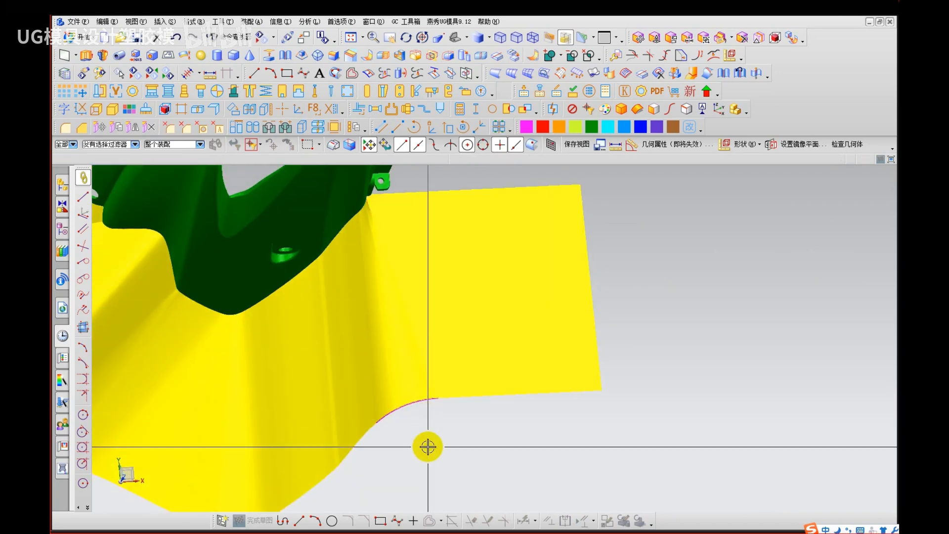
{"action": "scroll", "coordinate": [377, 299], "scroll_direction": "up", "scroll_amount": 5}
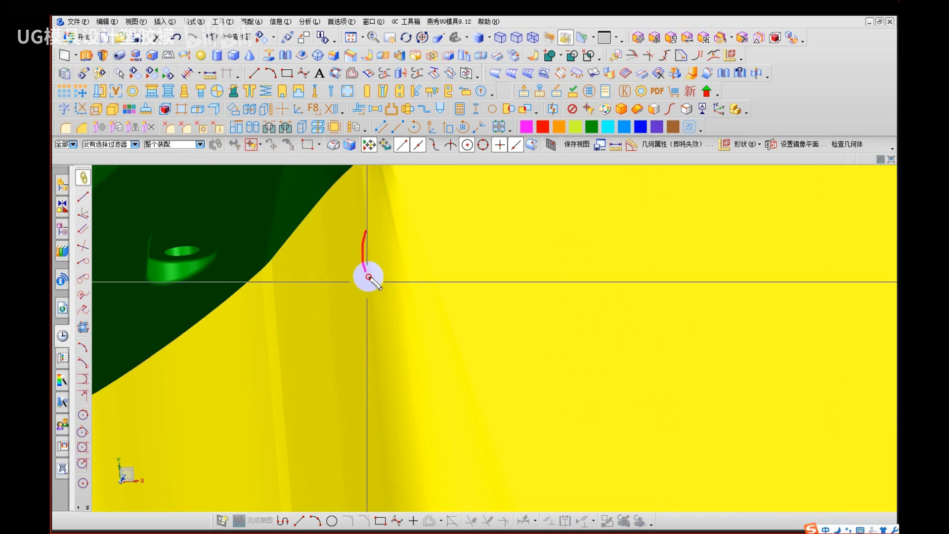
{"action": "key", "text": "Escape"}
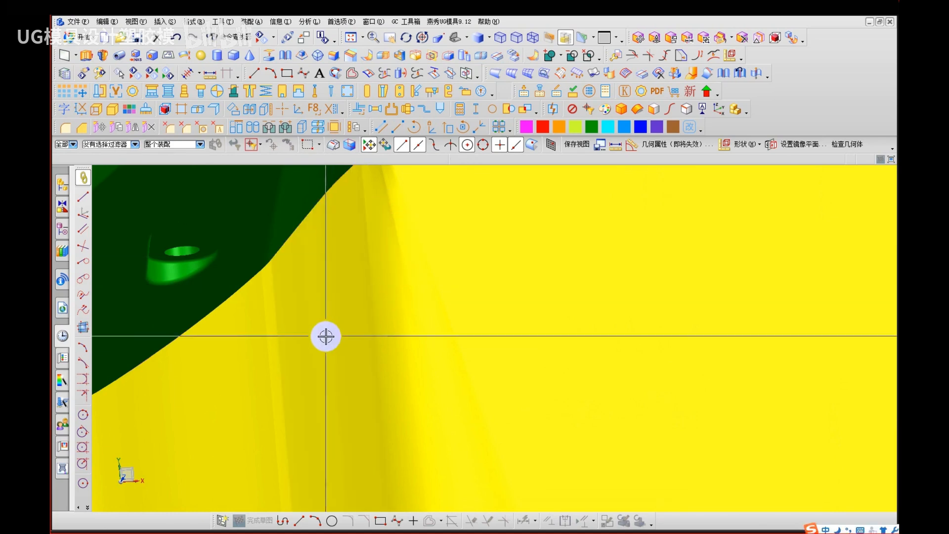
{"action": "scroll", "coordinate": [594, 385], "scroll_direction": "down", "scroll_amount": 5}
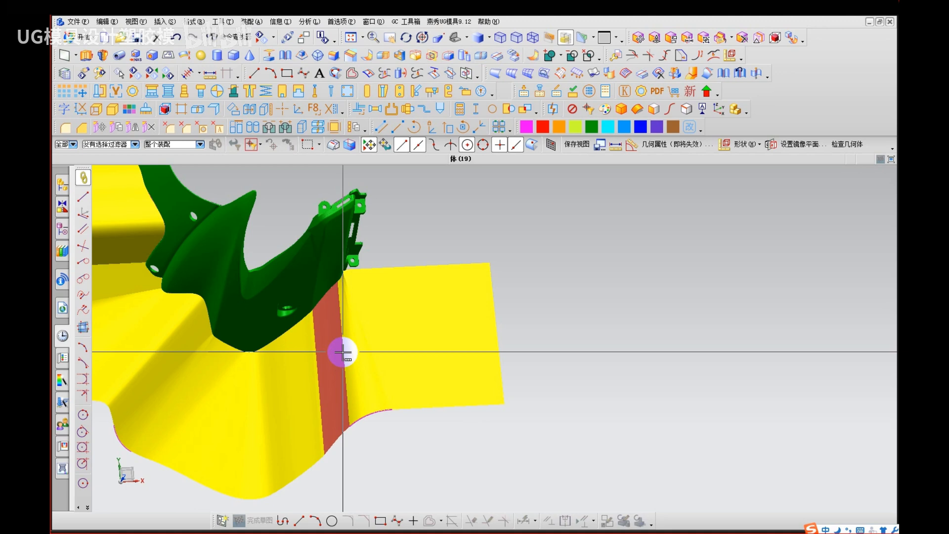
{"action": "scroll", "coordinate": [187, 364], "scroll_direction": "down", "scroll_amount": 5}
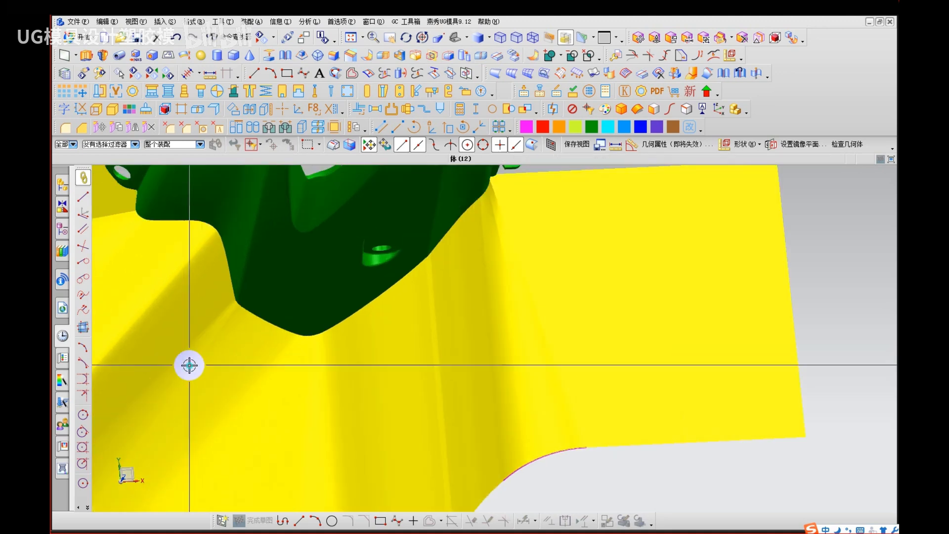
{"action": "mouse_move", "coordinate": [263, 321]}
{"action": "middle_mouse_down"}
{"action": "mouse_move", "coordinate": [247, 318]}
{"action": "mouse_move", "coordinate": [267, 299]}
{"action": "mouse_move", "coordinate": [275, 322]}
{"action": "middle_mouse_up"}
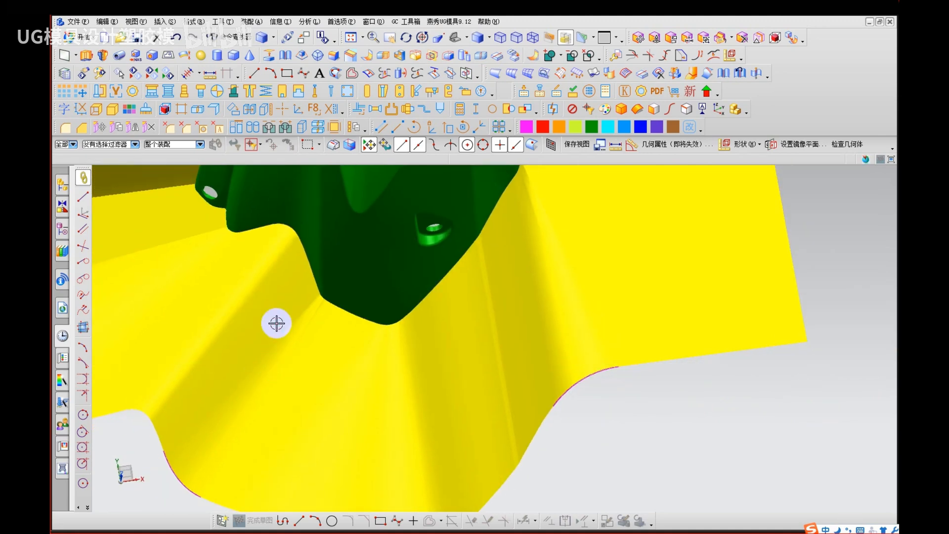
{"action": "middle_click_drag", "start_coordinate": [487, 267], "coordinate": [421, 341], "text": "shift"}
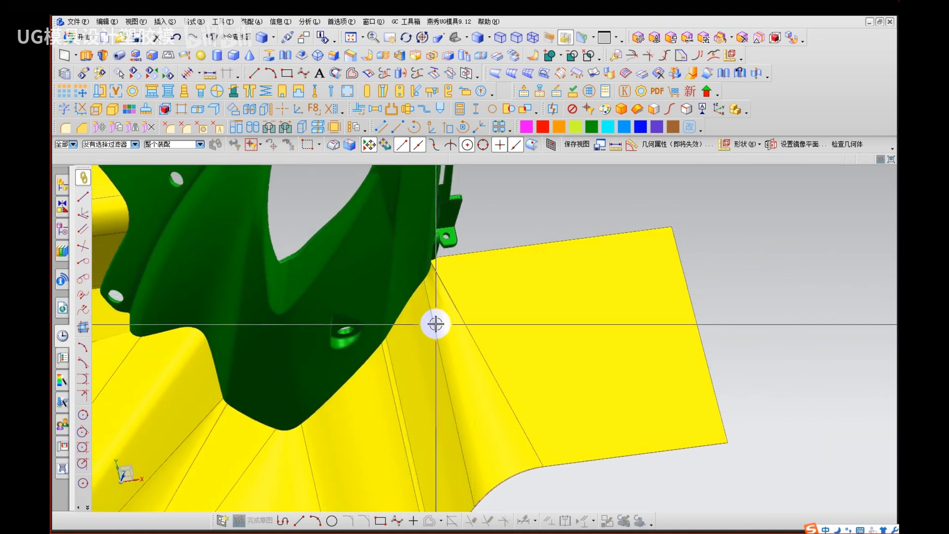
Step: Isolate the new mesh surface and the yellow sheet adjoining it, hiding the part and all other objects
{"action": "key", "text": "f"}
{"action": "right_click_drag", "start_coordinate": [437, 275], "coordinate": [534, 266]}
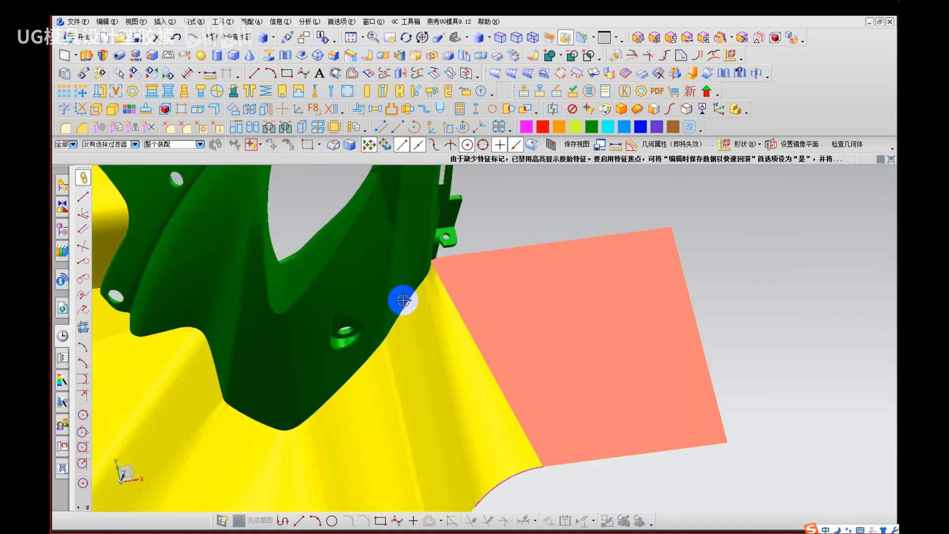
{"action": "scroll", "coordinate": [431, 283], "scroll_direction": "down", "scroll_amount": 6}
{"action": "scroll", "coordinate": [410, 272], "scroll_direction": "down", "scroll_amount": 4}
{"action": "left_click", "coordinate": [363, 241]}
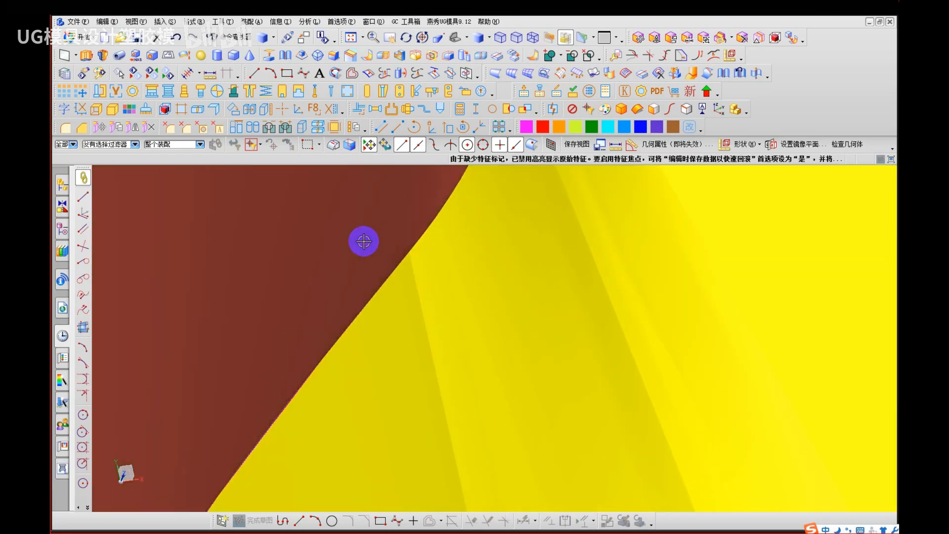
{"action": "key", "text": "ctrl+b"}
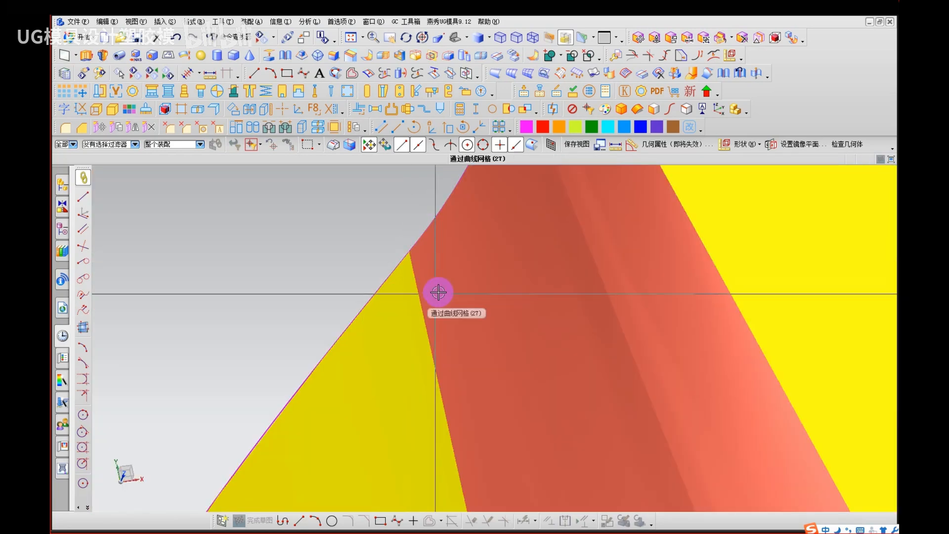
{"action": "left_click", "coordinate": [396, 361]}
{"action": "key", "text": "ctrl+shift+u"}
{"action": "key", "text": "ctrl+shift+b"}
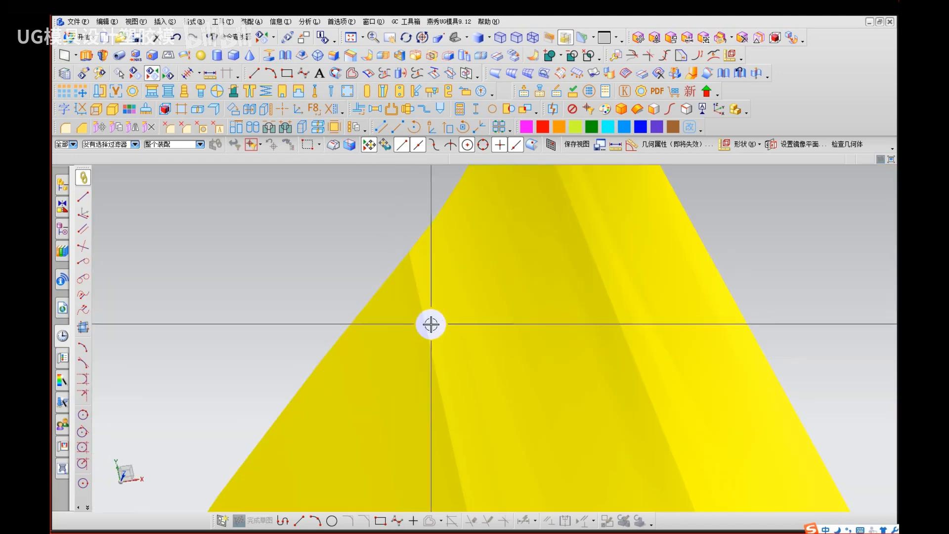
Step: Create a curve on the mesh surface from its upper edge to its lower edge, just beside the seam with the yellow sheet
{"action": "left_click", "coordinate": [335, 74]}
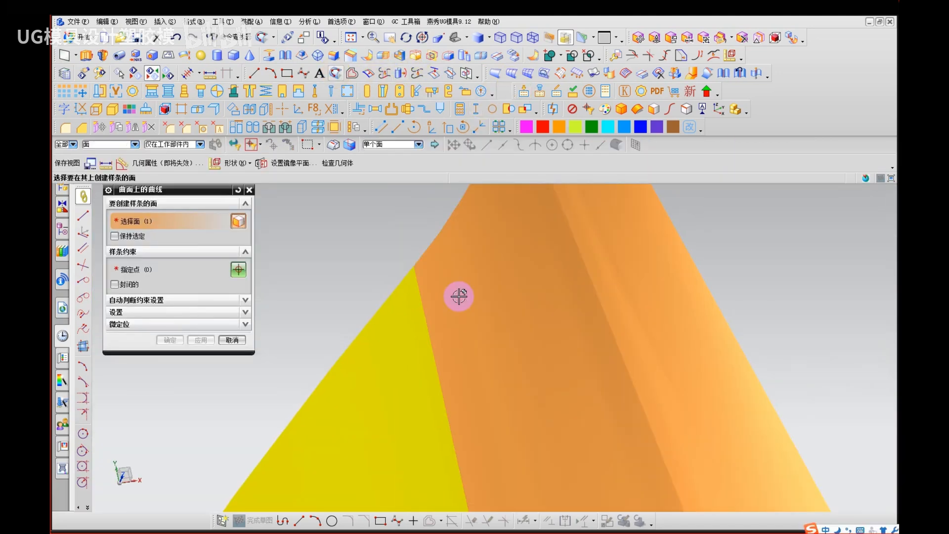
{"action": "left_click", "coordinate": [447, 281]}
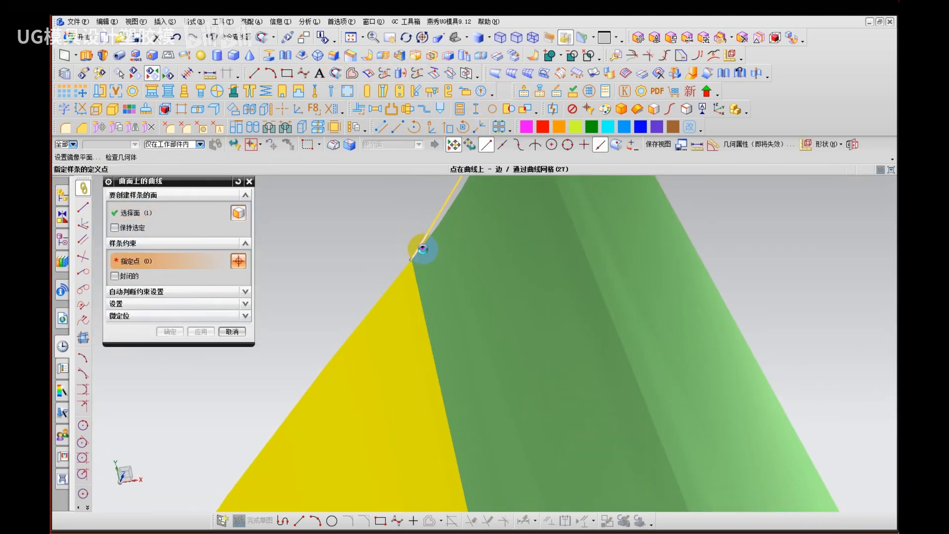
{"action": "left_click", "coordinate": [423, 249]}
{"action": "scroll", "coordinate": [398, 288], "scroll_direction": "down", "scroll_amount": 12}
{"action": "middle_click_drag", "start_coordinate": [441, 452], "coordinate": [444, 359], "text": "shift"}
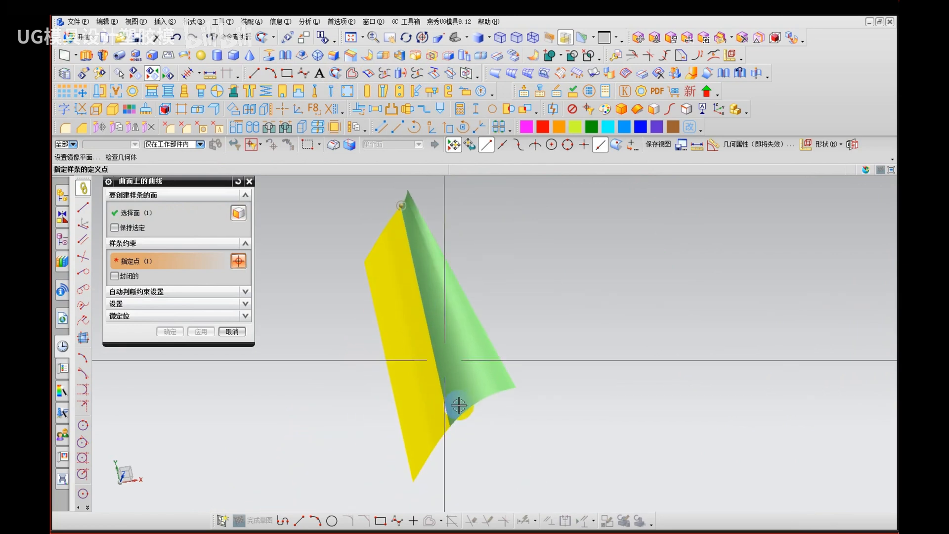
{"action": "middle_click", "coordinate": [424, 387]}
Step: Create a second curve on the adjoining yellow sheet from its upper edge to its lower edge, just beside the seam
{"action": "scroll", "coordinate": [366, 232], "scroll_direction": "up", "scroll_amount": 5}
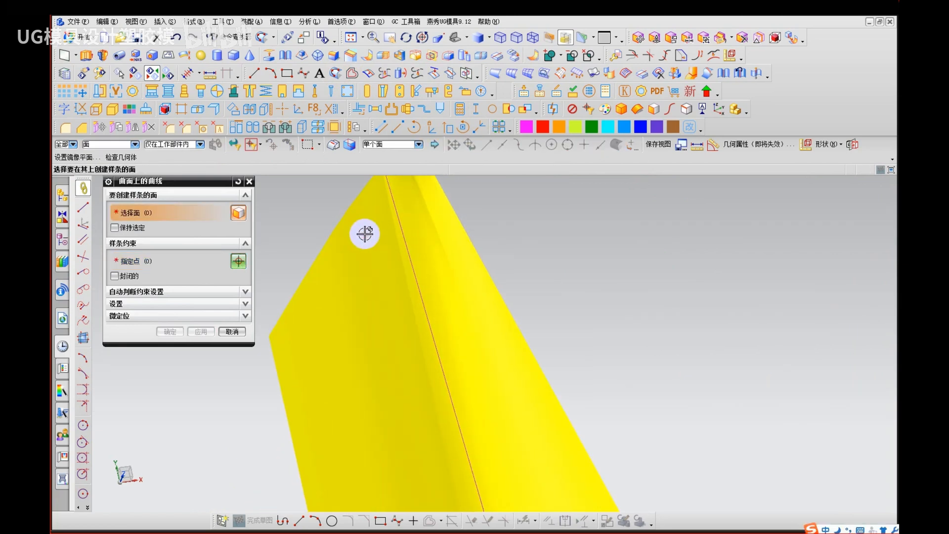
{"action": "left_click", "coordinate": [366, 280]}
{"action": "scroll", "coordinate": [372, 224], "scroll_direction": "up", "scroll_amount": 5}
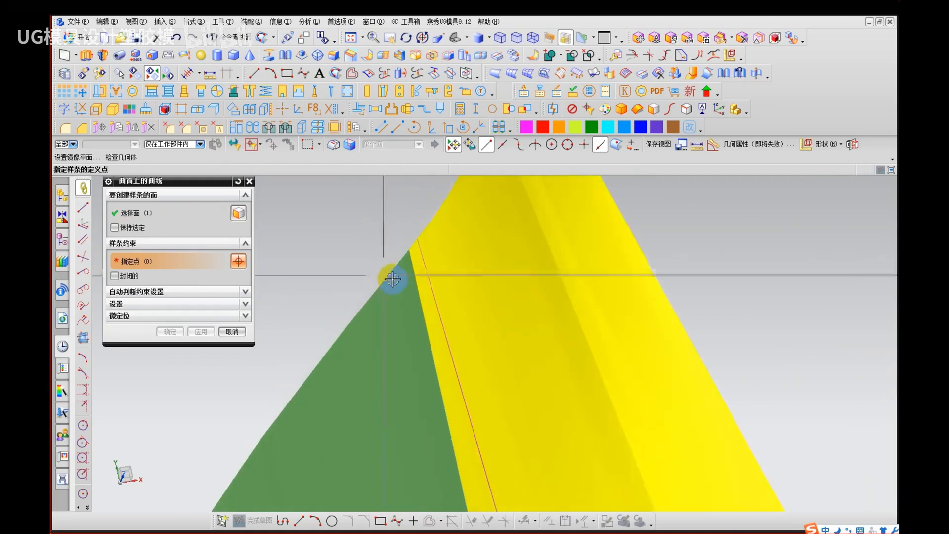
{"action": "scroll", "coordinate": [396, 271], "scroll_direction": "up", "scroll_amount": 1}
{"action": "left_click", "coordinate": [399, 259]}
{"action": "scroll", "coordinate": [365, 247], "scroll_direction": "down", "scroll_amount": 5}
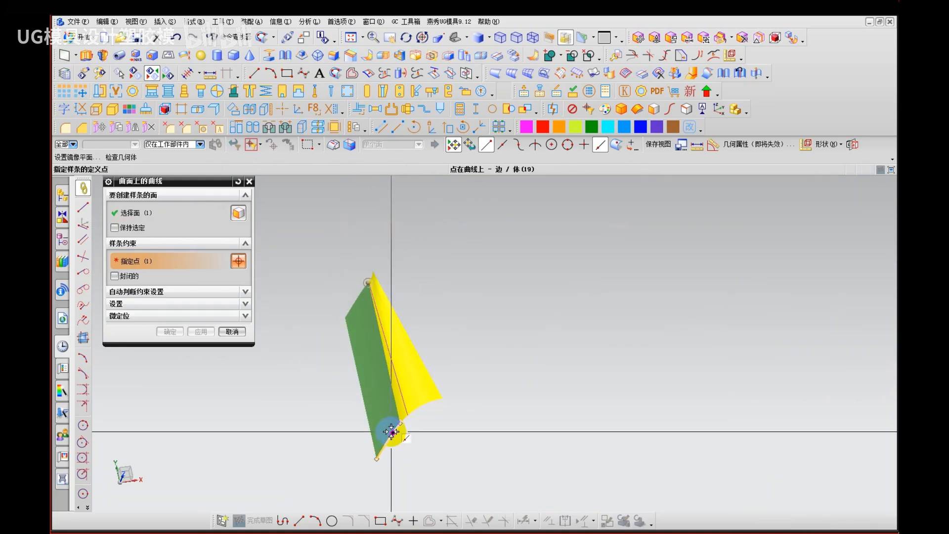
{"action": "left_click", "coordinate": [391, 430]}
{"action": "middle_click", "coordinate": [363, 391]}
{"action": "middle_click", "coordinate": [361, 346]}
Step: Trim both sheets along the two surface curves, removing the narrow strip on either side of their shared seam
{"action": "scroll", "coordinate": [364, 262], "scroll_direction": "up", "scroll_amount": 2}
{"action": "scroll", "coordinate": [373, 290], "scroll_direction": "up", "scroll_amount": 9}
{"action": "left_click_drag", "start_coordinate": [411, 344], "coordinate": [394, 335], "text": "ctrl+shift"}
{"action": "left_click", "coordinate": [390, 341]}
{"action": "middle_click", "coordinate": [326, 398]}
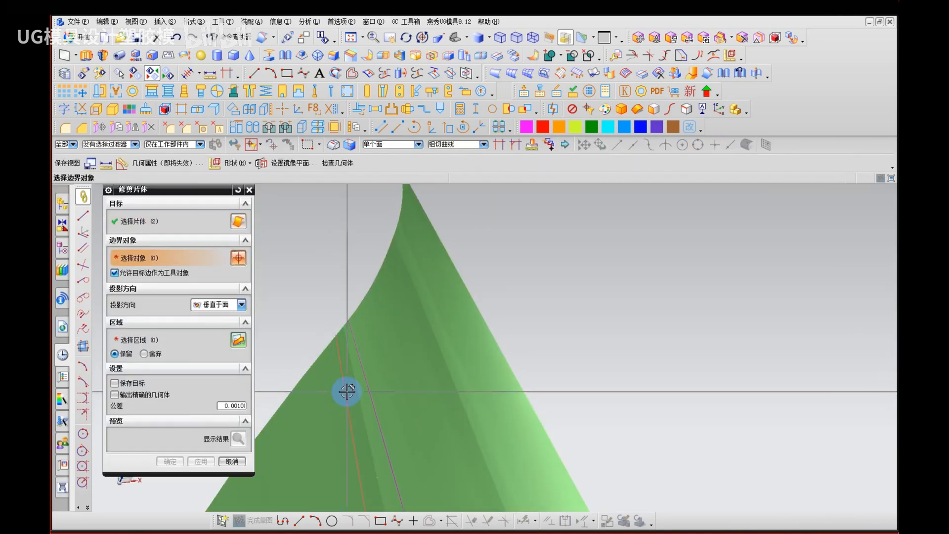
{"action": "left_click", "coordinate": [346, 390]}
{"action": "left_click", "coordinate": [364, 363]}
{"action": "middle_click", "coordinate": [345, 342]}
Step: Create a bridge curve across the top of the new gap, joining the upper edges of the two trimmed sheets
{"action": "scroll", "coordinate": [317, 312], "scroll_direction": "up", "scroll_amount": 8}
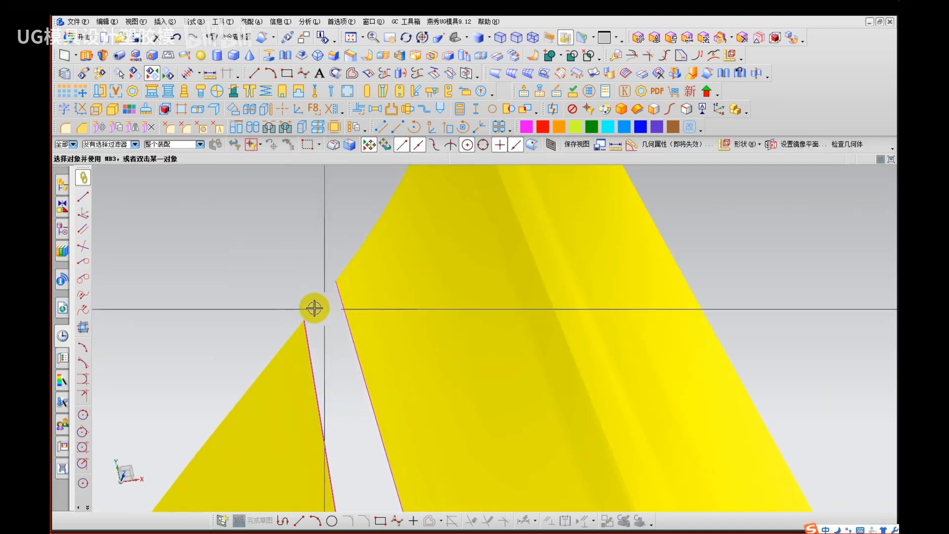
{"action": "left_click_drag", "start_coordinate": [282, 328], "coordinate": [273, 350], "text": "ctrl+shift"}
{"action": "left_click", "coordinate": [290, 349]}
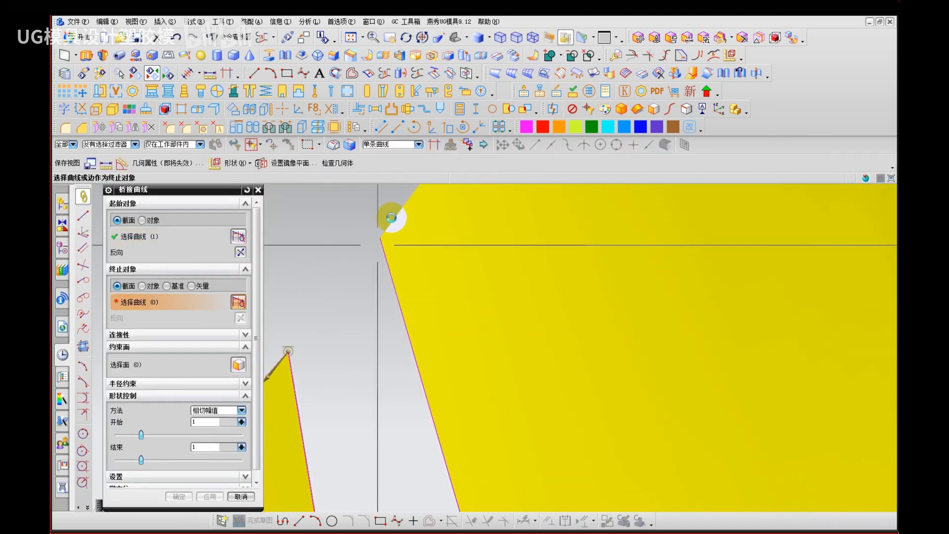
{"action": "left_click", "coordinate": [391, 215]}
{"action": "middle_click", "coordinate": [352, 282]}
{"action": "scroll", "coordinate": [352, 283], "scroll_direction": "down", "scroll_amount": 2}
{"action": "middle_click_drag", "start_coordinate": [339, 333], "coordinate": [382, 294], "text": "shift"}
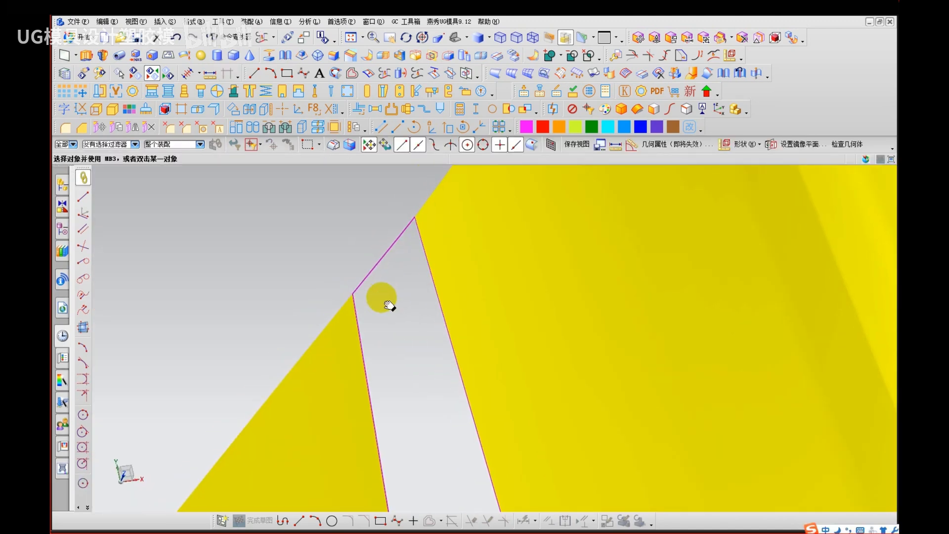
Step: Measure the gap's width at its upper end, between the corners of the two trimmed sheets
{"action": "key", "text": "d"}
{"action": "left_click", "coordinate": [352, 293]}
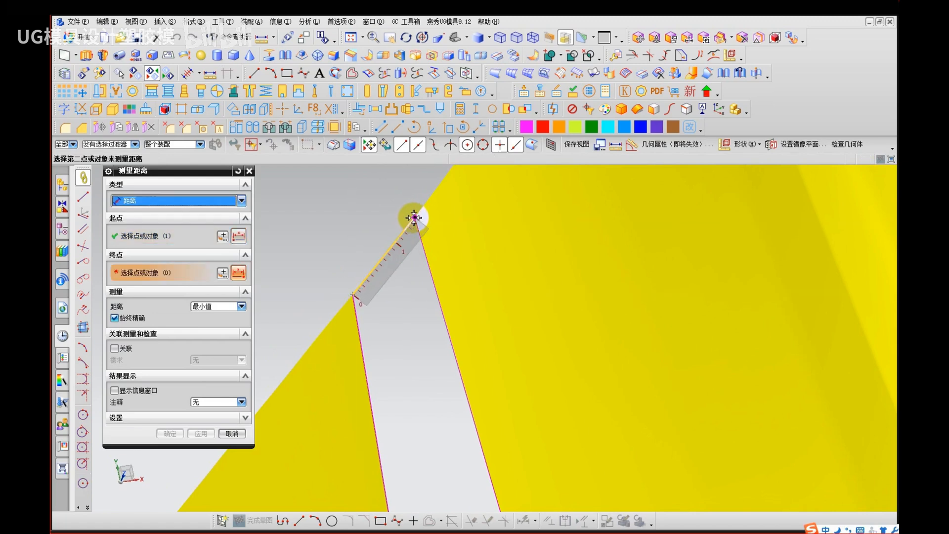
{"action": "left_click", "coordinate": [413, 218]}
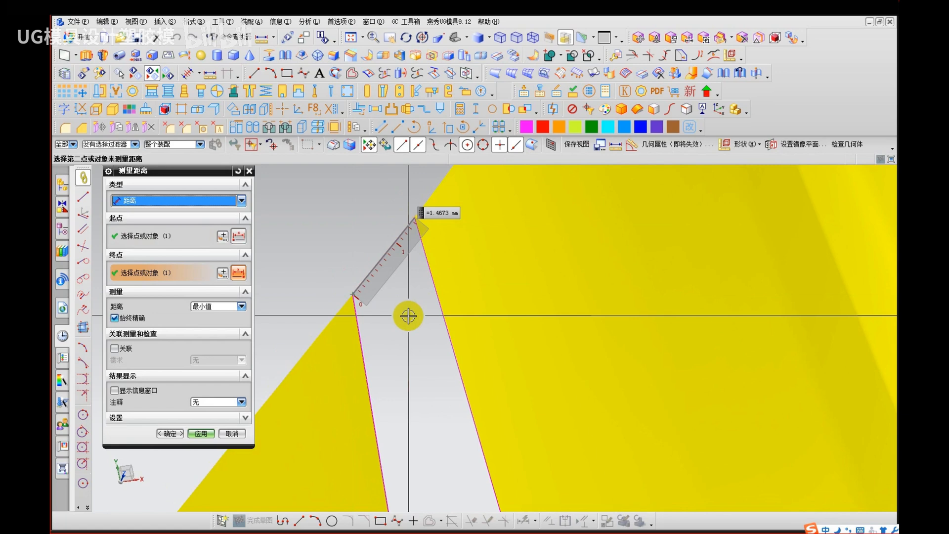
{"action": "scroll", "coordinate": [408, 316], "scroll_direction": "down", "scroll_amount": 6}
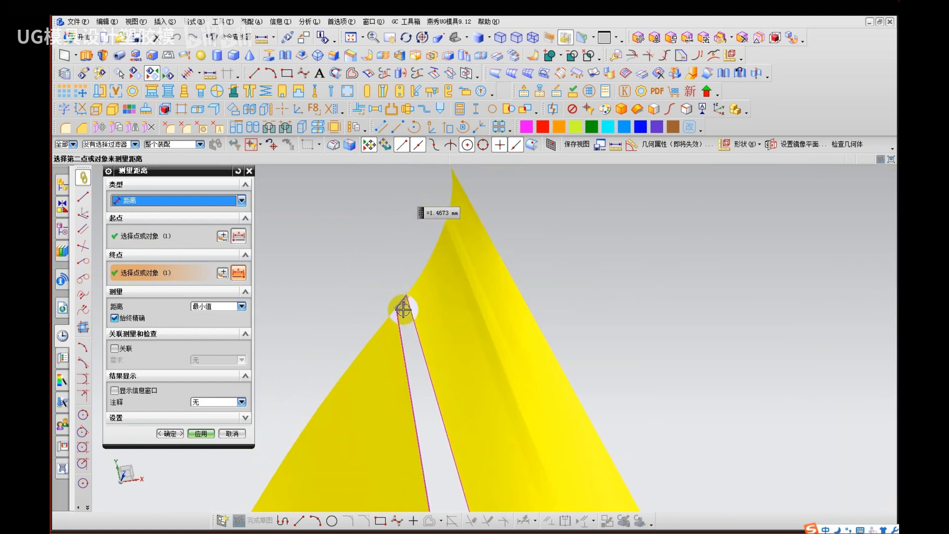
{"action": "scroll", "coordinate": [411, 381], "scroll_direction": "down", "scroll_amount": 1}
{"action": "key", "text": "Escape"}
Step: Create a bridge curve across the bottom of the gap, joining the lower edges of the two trimmed sheets
{"action": "middle_click_drag", "start_coordinate": [418, 418], "coordinate": [411, 291], "text": "shift"}
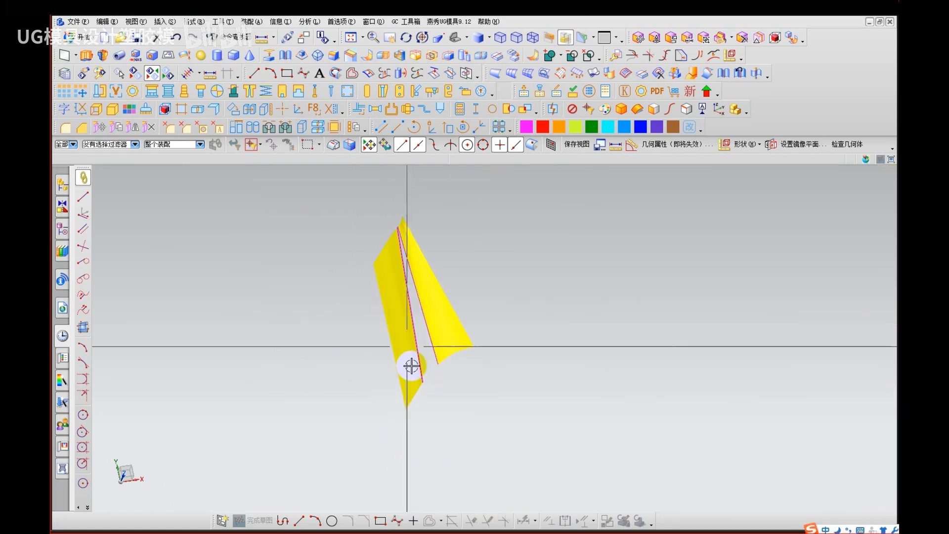
{"action": "scroll", "coordinate": [429, 370], "scroll_direction": "up", "scroll_amount": 5}
{"action": "key", "text": "b"}
{"action": "left_click", "coordinate": [463, 344]}
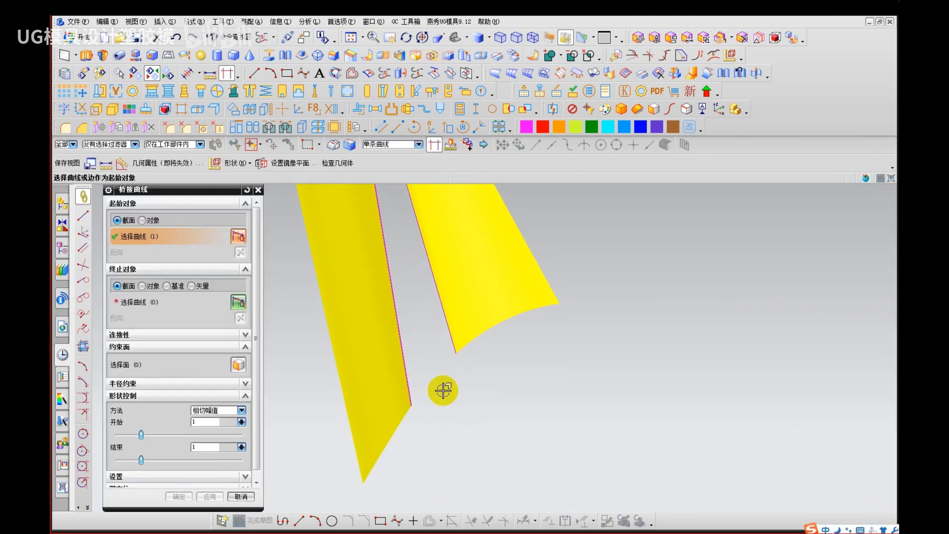
{"action": "middle_click", "coordinate": [443, 390]}
{"action": "left_click", "coordinate": [403, 413]}
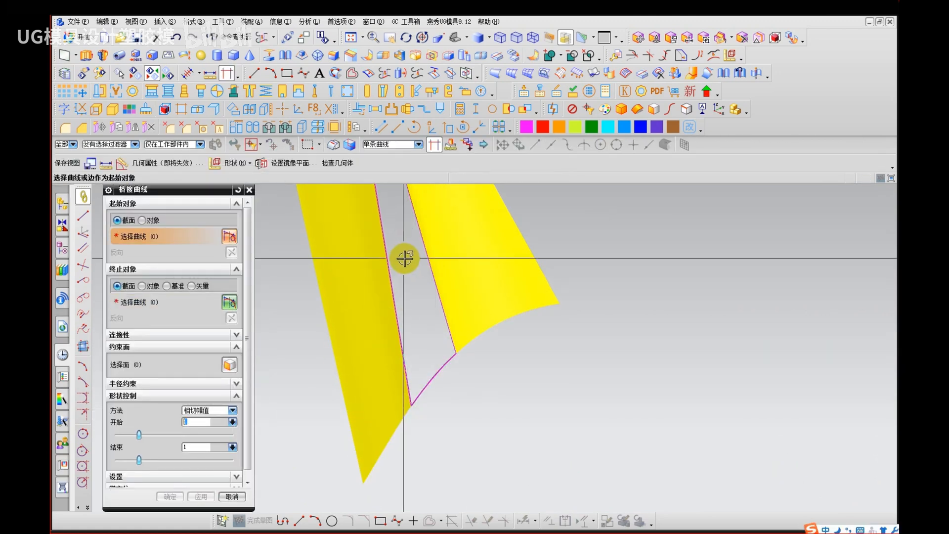
{"action": "middle_click", "coordinate": [403, 239]}
Step: Fill the gap with a Through Curve Mesh surface, using its two long sides as primary strings and the upper and lower edges as cross strings
{"action": "middle_click_drag", "start_coordinate": [402, 239], "coordinate": [369, 339]}
{"action": "scroll", "coordinate": [366, 338], "scroll_direction": "down", "scroll_amount": 2}
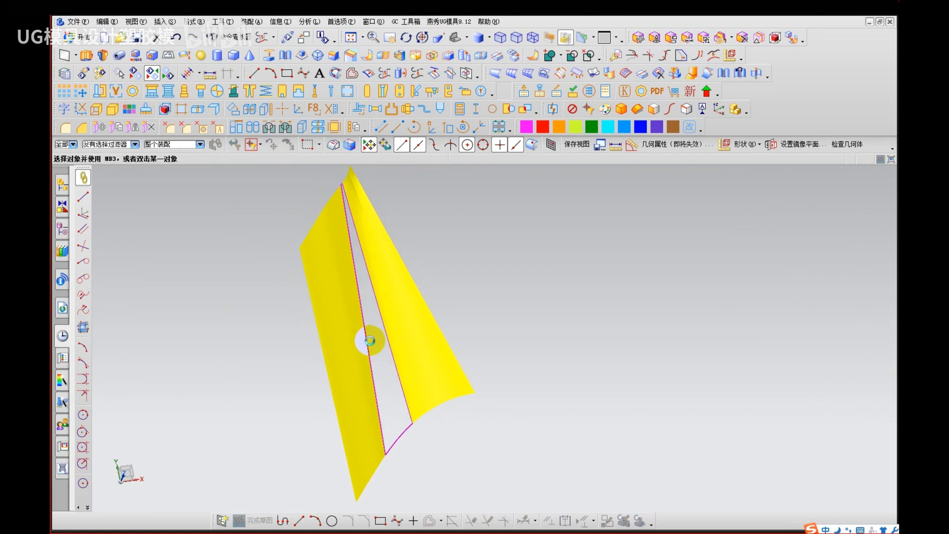
{"action": "key", "text": "n"}
{"action": "left_click", "coordinate": [372, 343]}
{"action": "middle_click", "coordinate": [382, 354]}
{"action": "left_click", "coordinate": [391, 346]}
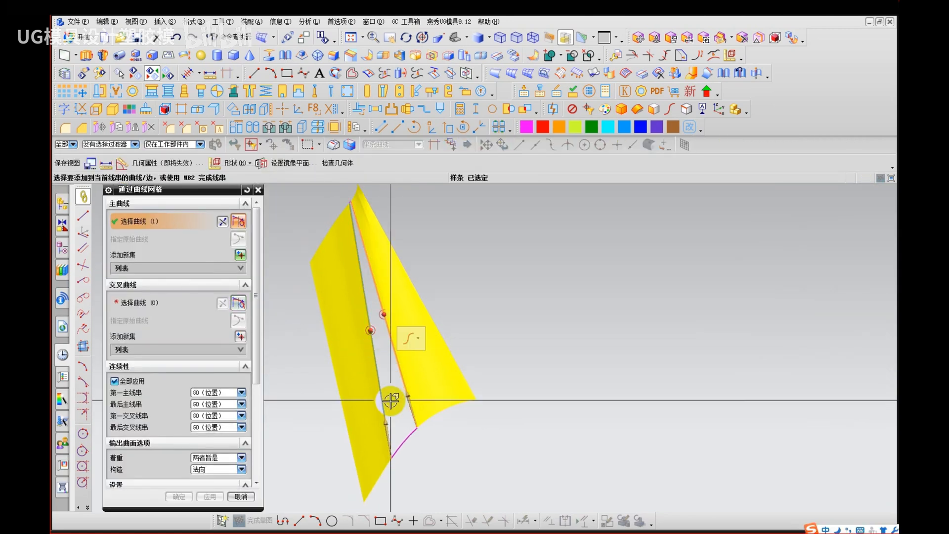
{"action": "middle_click", "coordinate": [390, 400]}
{"action": "middle_click", "coordinate": [412, 443]}
{"action": "middle_click_drag", "start_coordinate": [409, 436], "coordinate": [360, 251]}
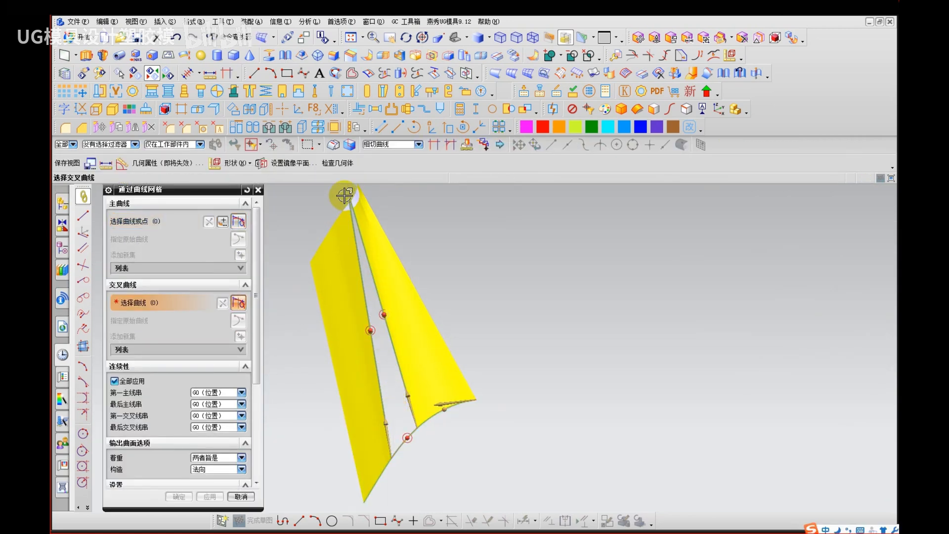
{"action": "scroll", "coordinate": [361, 197], "scroll_direction": "up", "scroll_amount": 5}
{"action": "left_click", "coordinate": [387, 261]}
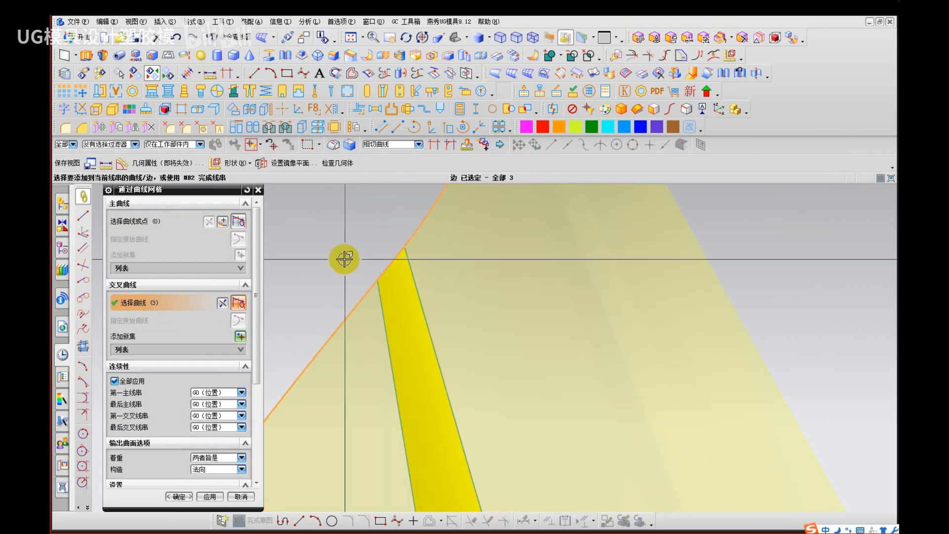
{"action": "middle_click", "coordinate": [343, 259]}
{"action": "middle_click", "coordinate": [343, 257]}
{"action": "scroll", "coordinate": [343, 256], "scroll_direction": "down", "scroll_amount": 2}
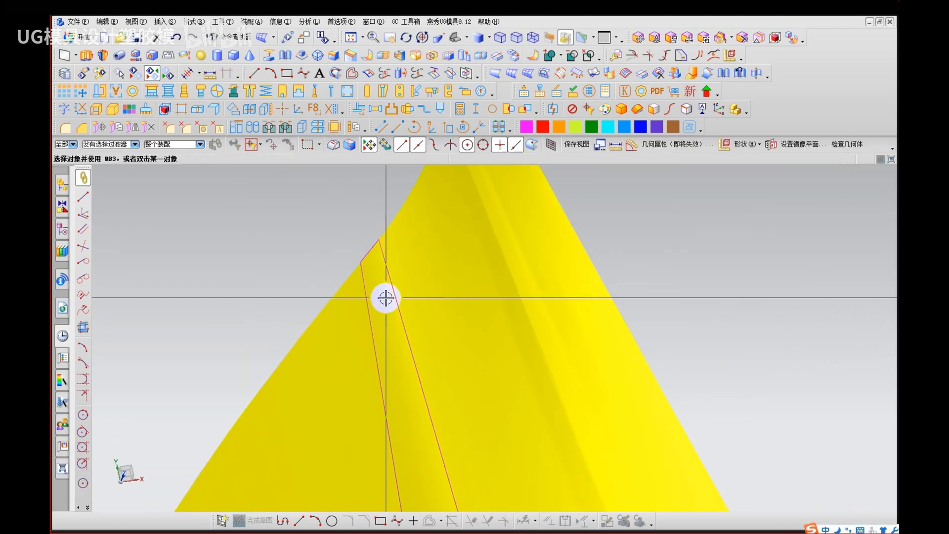
Step: Edit the new mesh patch so its first and last primary strings are G1 (tangent) to the adjoining yellow sheets
{"action": "double_click", "coordinate": [386, 298]}
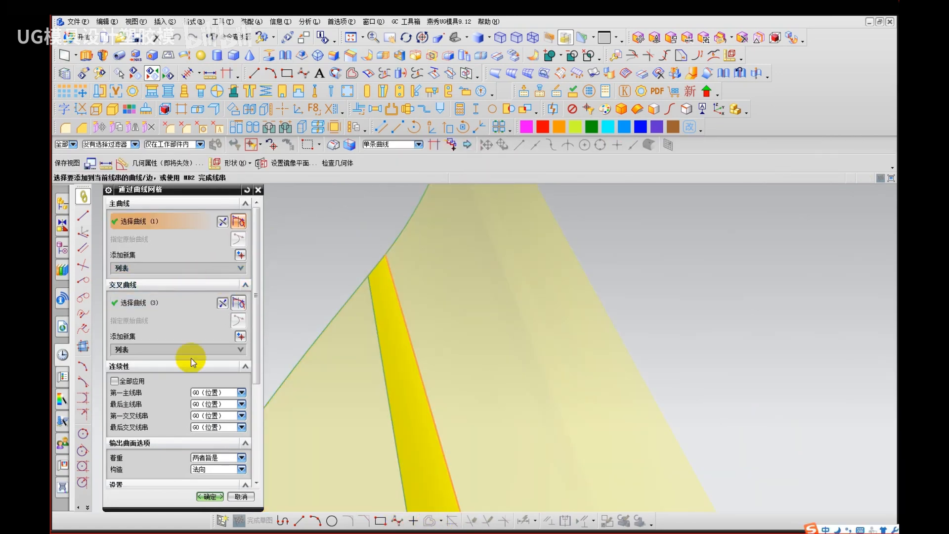
{"action": "left_click", "coordinate": [210, 409]}
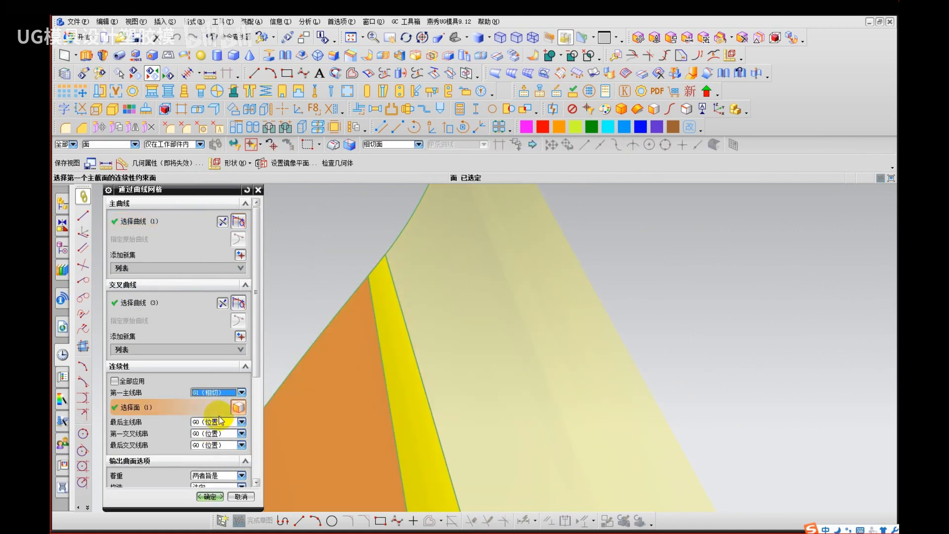
{"action": "left_click", "coordinate": [218, 446]}
{"action": "left_click", "coordinate": [333, 258]}
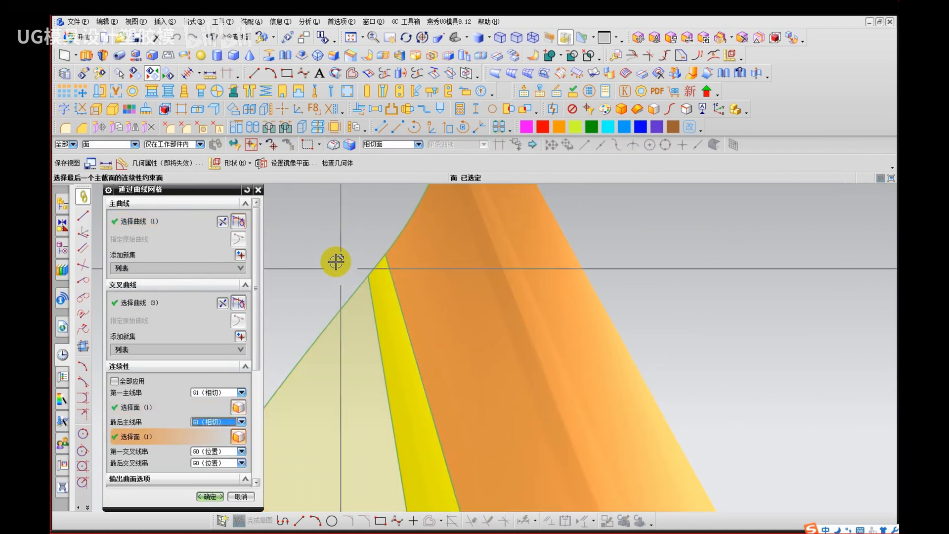
{"action": "middle_click", "coordinate": [333, 259]}
Step: Remove the parameters from all displayed objects and hide the leftover curves along the mesh patch
{"action": "scroll", "coordinate": [312, 216], "scroll_direction": "down", "scroll_amount": 8}
{"action": "key", "text": "r"}
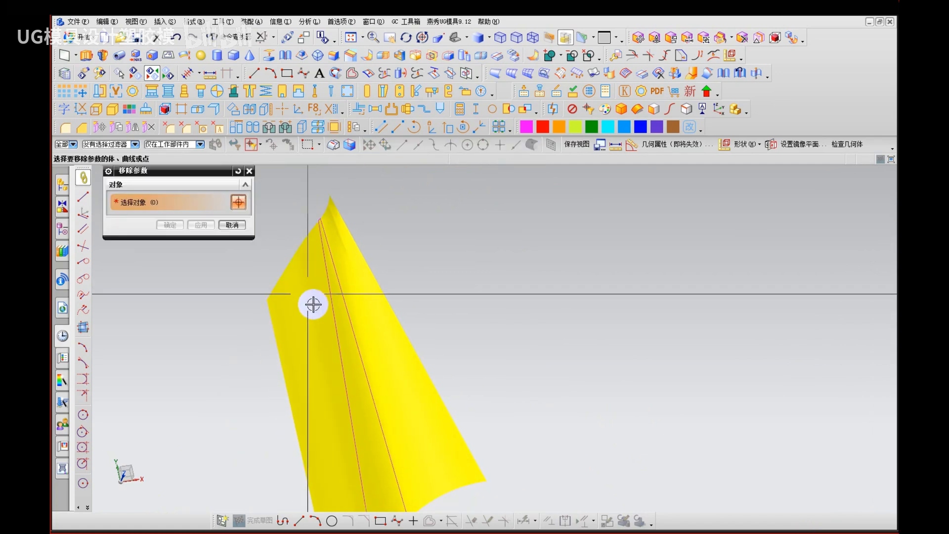
{"action": "key", "text": "ctrl+a"}
{"action": "middle_click", "coordinate": [316, 308]}
{"action": "left_click", "coordinate": [341, 286]}
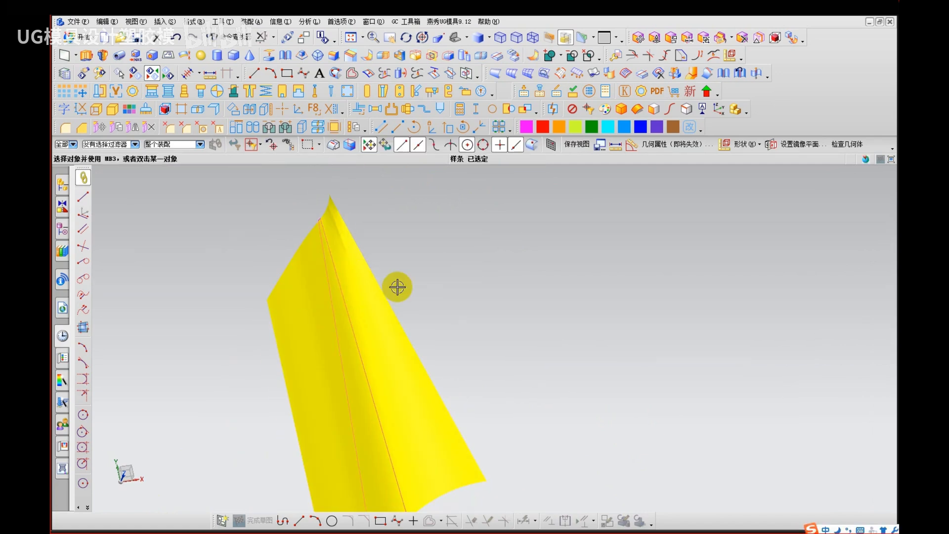
{"action": "key", "text": "ctrl+b"}
Step: Bring the green part and all the surrounding yellow sheets back into view around the blended patch
{"action": "middle_click_drag", "start_coordinate": [331, 215], "coordinate": [342, 265]}
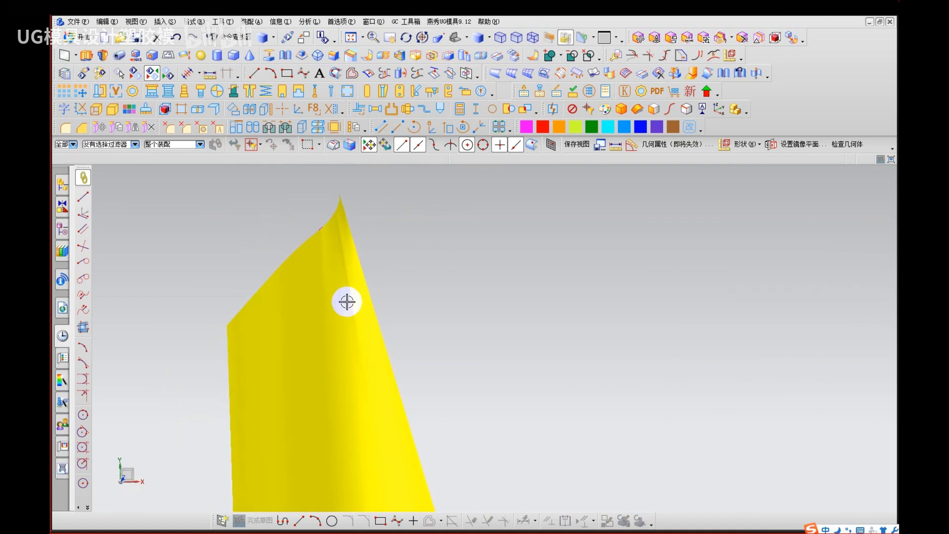
{"action": "mouse_move", "coordinate": [349, 282]}
{"action": "middle_mouse_down"}
{"action": "mouse_move", "coordinate": [354, 258]}
{"action": "mouse_move", "coordinate": [369, 282]}
{"action": "mouse_move", "coordinate": [356, 269]}
{"action": "middle_mouse_up"}
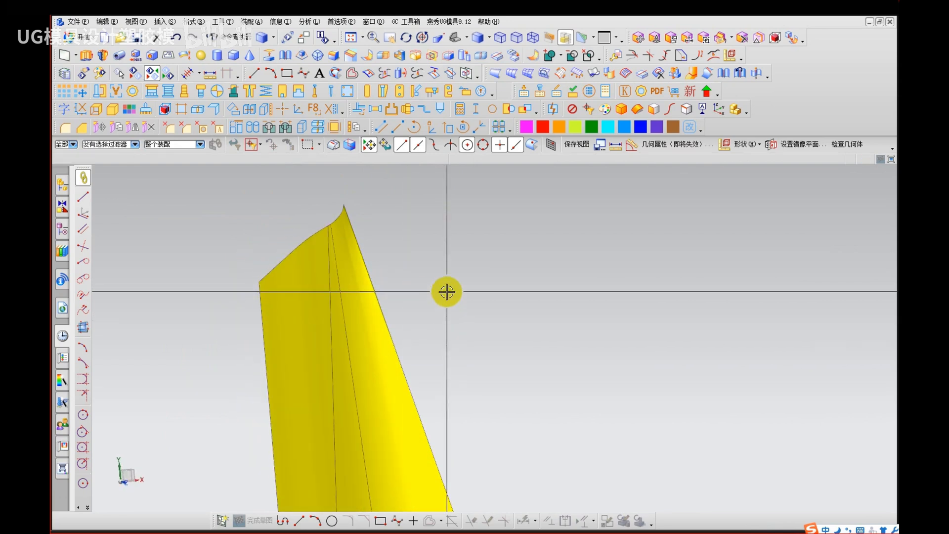
{"action": "key", "text": "ctrl+shift+b"}
{"action": "left_click", "coordinate": [404, 296]}
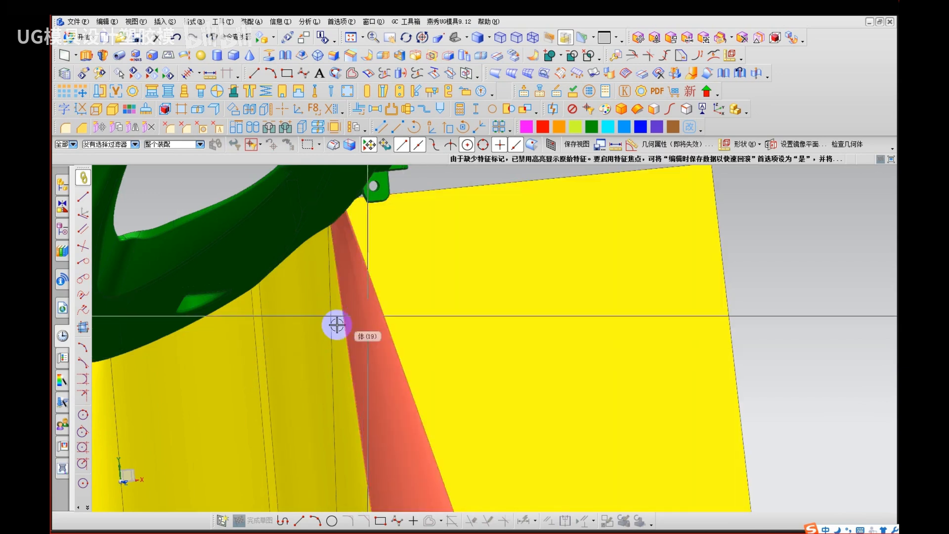
{"action": "left_click", "coordinate": [437, 194]}
{"action": "key", "text": "Escape"}
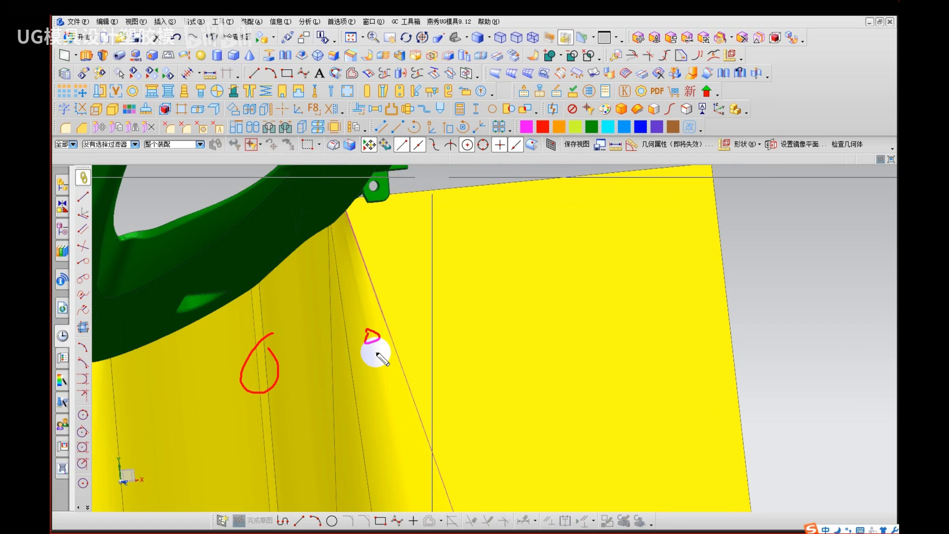
{"action": "key", "text": "Escape"}
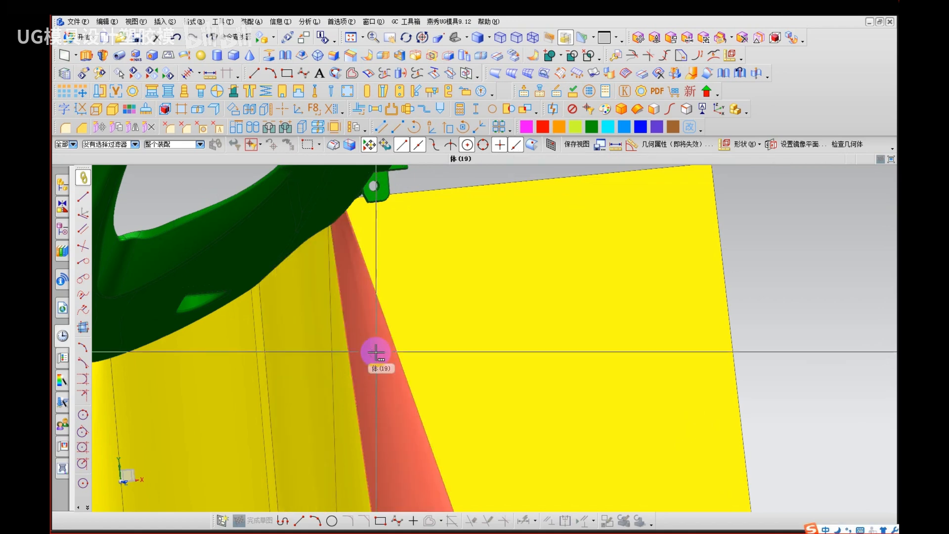
Step: Clear the leftover curve from the seam beside the flat yellow sheet and remove the parameters from all displayed objects
{"action": "scroll", "coordinate": [376, 352], "scroll_direction": "down", "scroll_amount": 5}
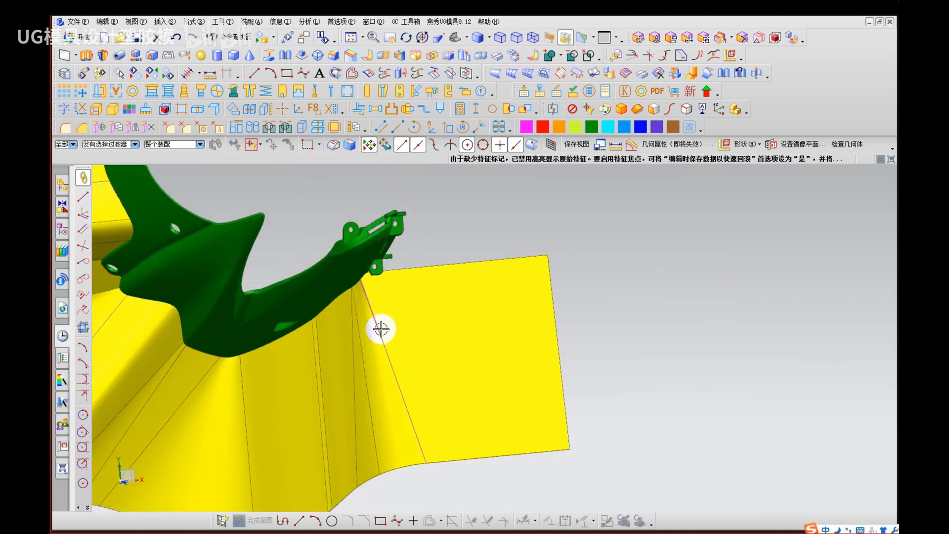
{"action": "left_click", "coordinate": [381, 295]}
{"action": "middle_click_drag", "start_coordinate": [395, 320], "coordinate": [390, 303]}
{"action": "scroll", "coordinate": [390, 303], "scroll_direction": "up", "scroll_amount": 2}
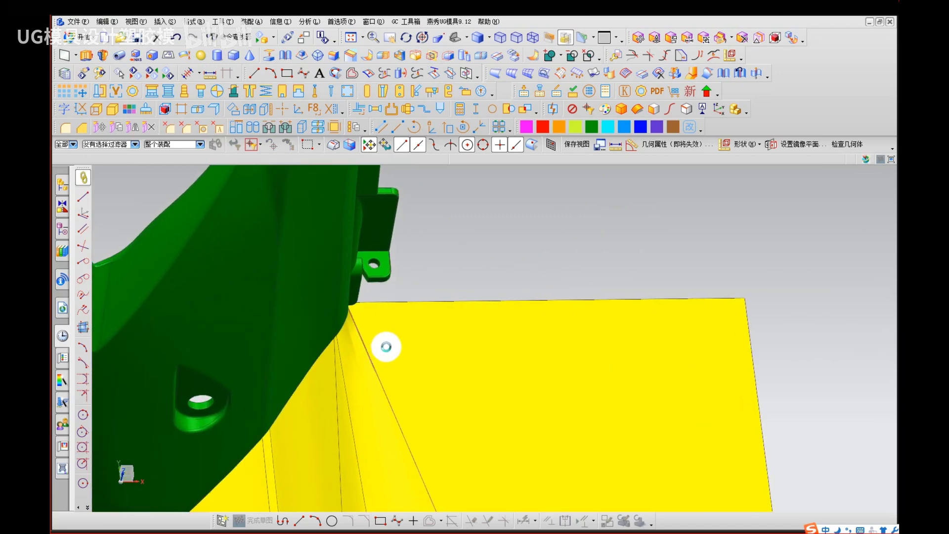
{"action": "scroll", "coordinate": [406, 294], "scroll_direction": "down", "scroll_amount": 2}
{"action": "key", "text": "v"}
{"action": "key", "text": "ctrl+a"}
{"action": "middle_click", "coordinate": [395, 315]}
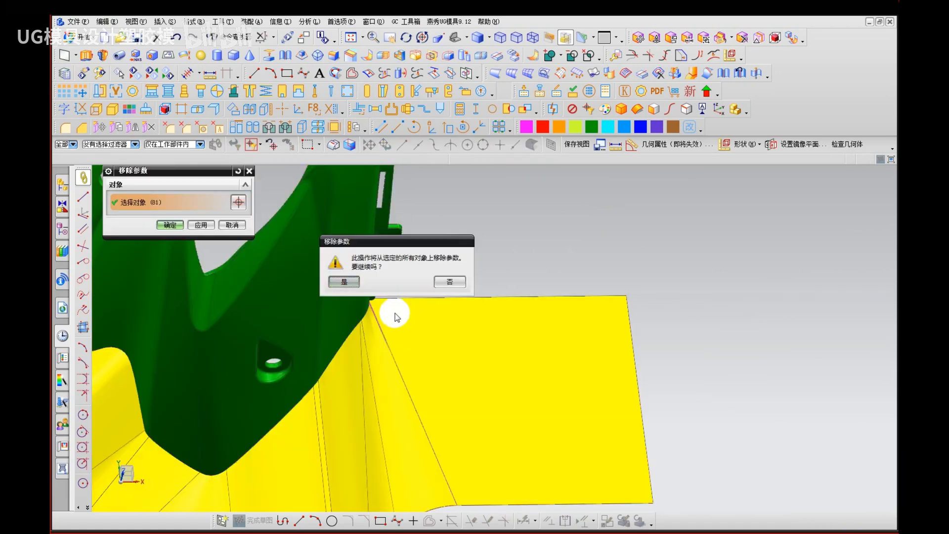
{"action": "middle_click", "coordinate": [393, 317]}
Step: Switch the model display to face analysis so the part's faces are shown in analysis colours
{"action": "scroll", "coordinate": [387, 301], "scroll_direction": "up", "scroll_amount": 3}
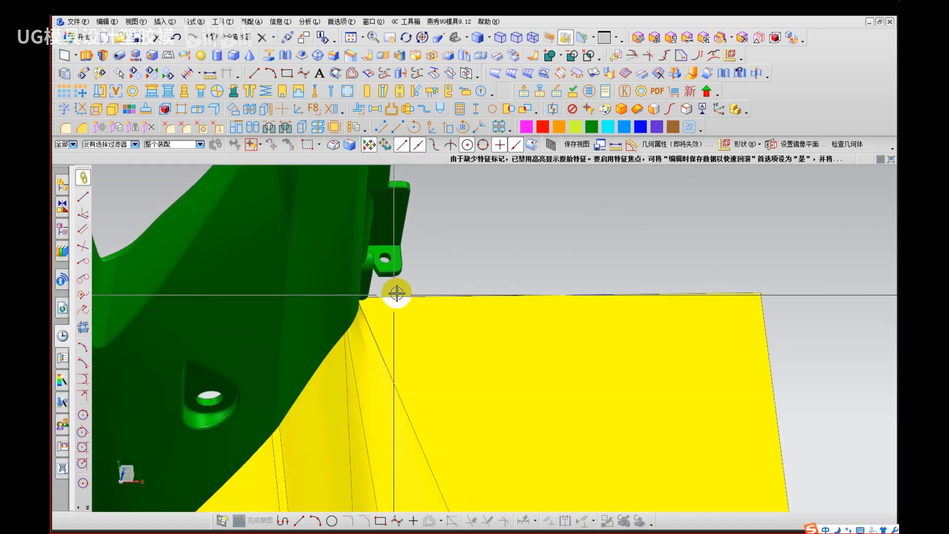
{"action": "middle_click_drag", "start_coordinate": [436, 294], "coordinate": [441, 294]}
{"action": "right_click_drag", "start_coordinate": [449, 288], "coordinate": [465, 303]}
{"action": "scroll", "coordinate": [366, 333], "scroll_direction": "up", "scroll_amount": 2}
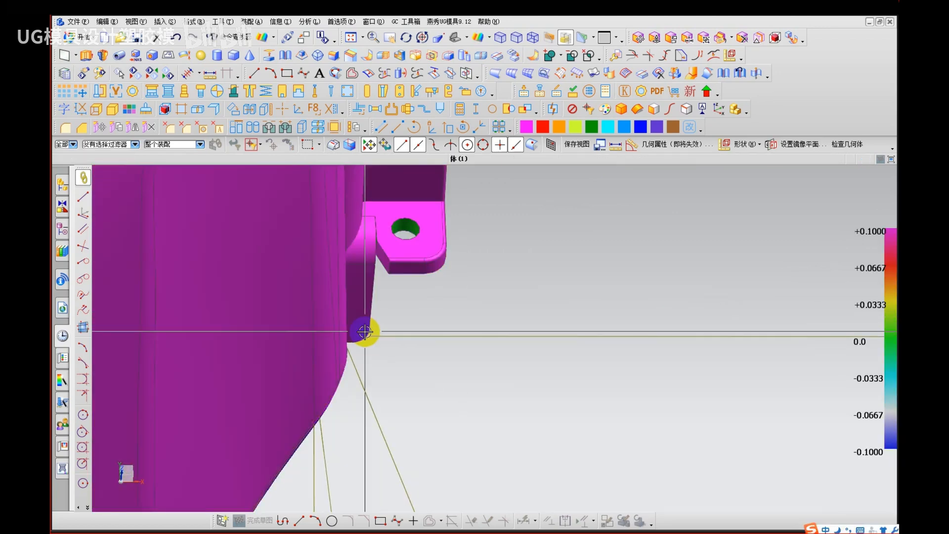
Step: Examine the rib's lower corner, the mounting tab's outer edges and the part's whole tabbed side in the analysis colours
{"action": "mouse_move", "coordinate": [365, 332]}
{"action": "middle_mouse_down"}
{"action": "mouse_move", "coordinate": [348, 311]}
{"action": "mouse_move", "coordinate": [381, 320]}
{"action": "middle_mouse_up"}
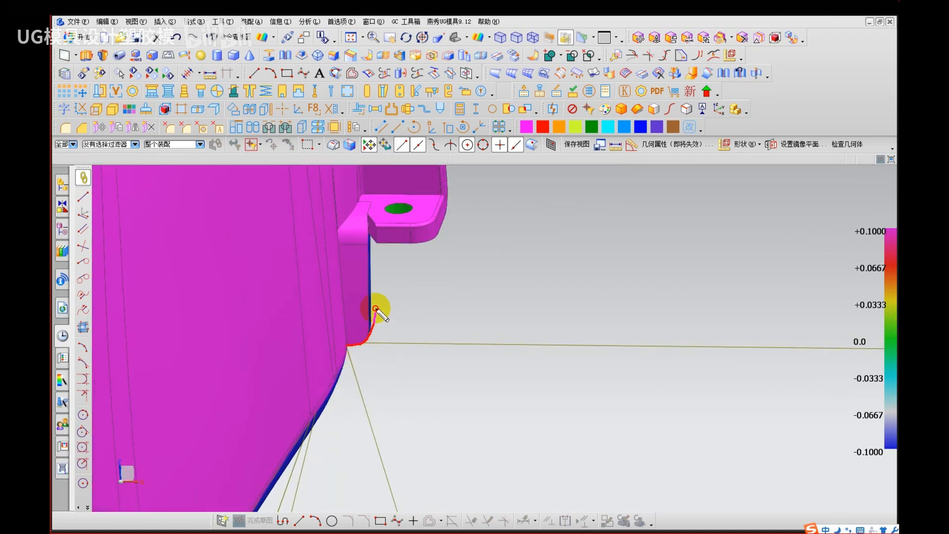
{"action": "left_click_drag", "start_coordinate": [375, 309], "coordinate": [376, 297]}
{"action": "key", "text": "Escape"}
{"action": "mouse_move", "coordinate": [342, 347]}
{"action": "left_mouse_down"}
{"action": "mouse_move", "coordinate": [363, 344]}
{"action": "mouse_move", "coordinate": [372, 253]}
{"action": "left_mouse_up"}
{"action": "mouse_move", "coordinate": [372, 233]}
{"action": "middle_mouse_down"}
{"action": "mouse_move", "coordinate": [390, 277]}
{"action": "mouse_move", "coordinate": [378, 244]}
{"action": "middle_mouse_up"}
{"action": "left_click_drag", "start_coordinate": [376, 245], "coordinate": [373, 241]}
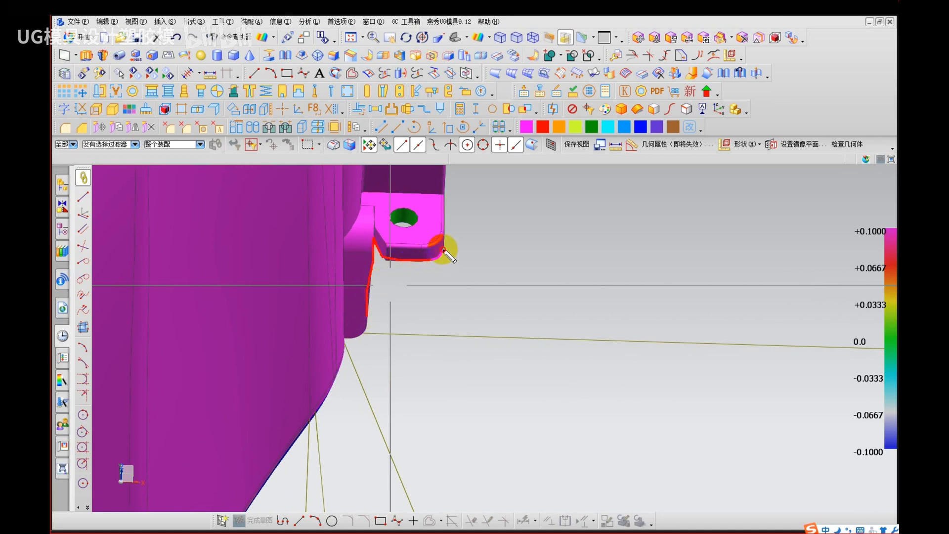
{"action": "left_click_drag", "start_coordinate": [444, 250], "coordinate": [448, 188]}
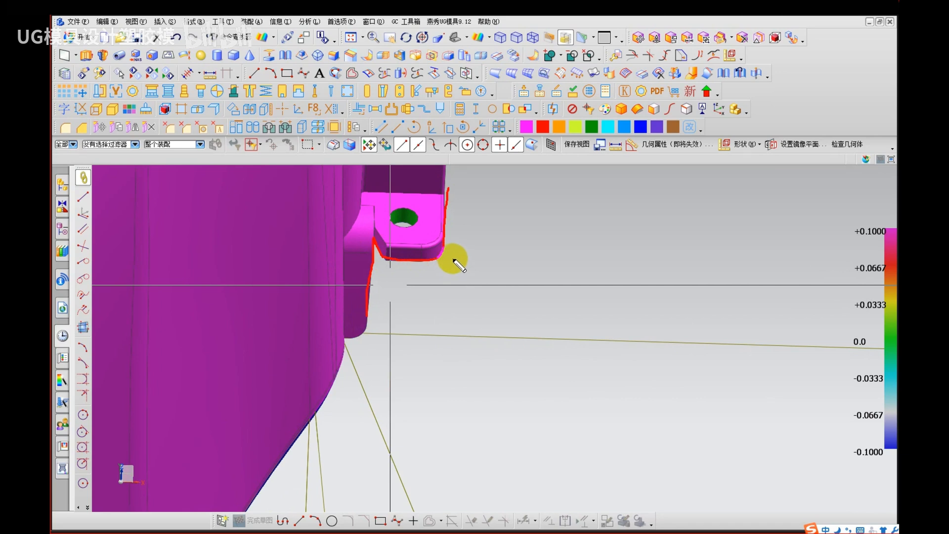
{"action": "mouse_move", "coordinate": [447, 305]}
{"action": "left_mouse_down"}
{"action": "mouse_move", "coordinate": [381, 314]}
{"action": "mouse_move", "coordinate": [398, 328]}
{"action": "left_mouse_up"}
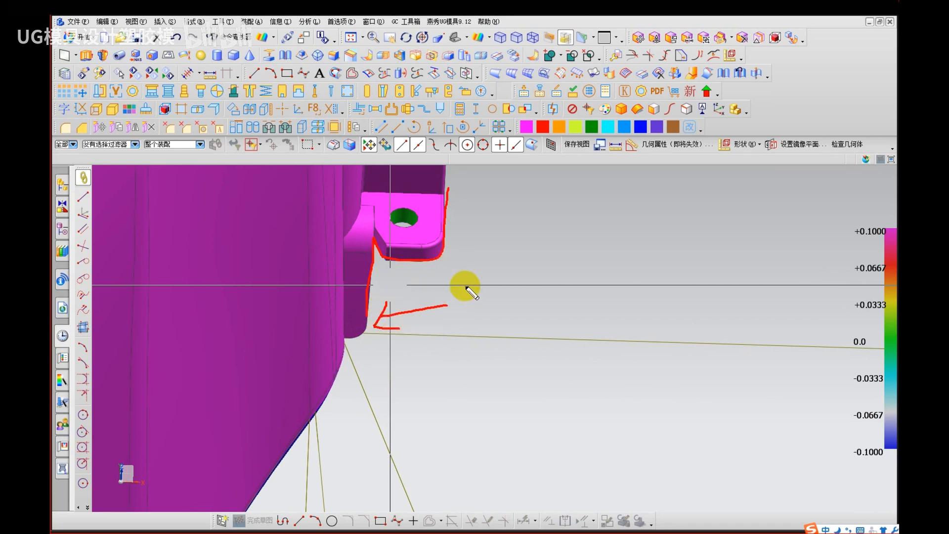
{"action": "key", "text": "Escape"}
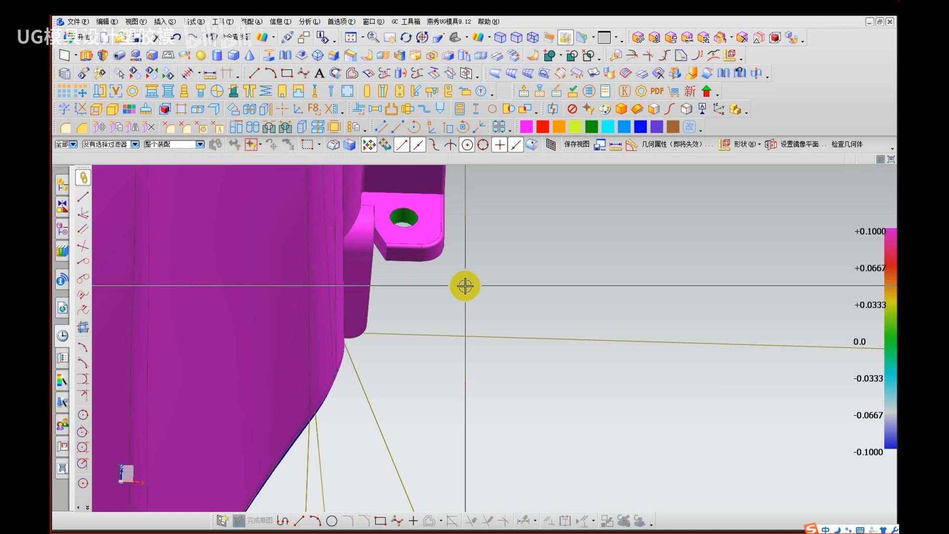
{"action": "mouse_move", "coordinate": [527, 248]}
{"action": "left_mouse_down"}
{"action": "mouse_move", "coordinate": [425, 239]}
{"action": "mouse_move", "coordinate": [473, 277]}
{"action": "left_mouse_up"}
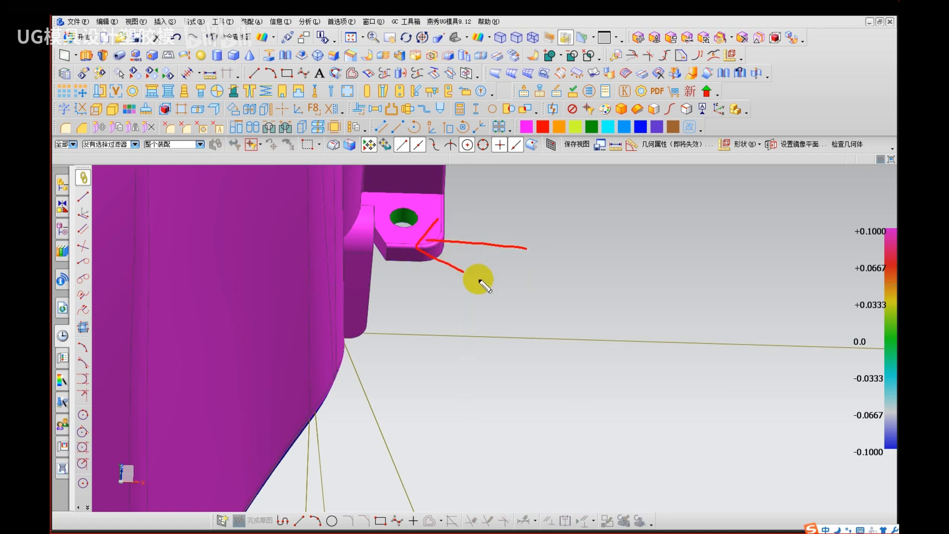
{"action": "key", "text": "Escape"}
{"action": "scroll", "coordinate": [488, 307], "scroll_direction": "down", "scroll_amount": 8}
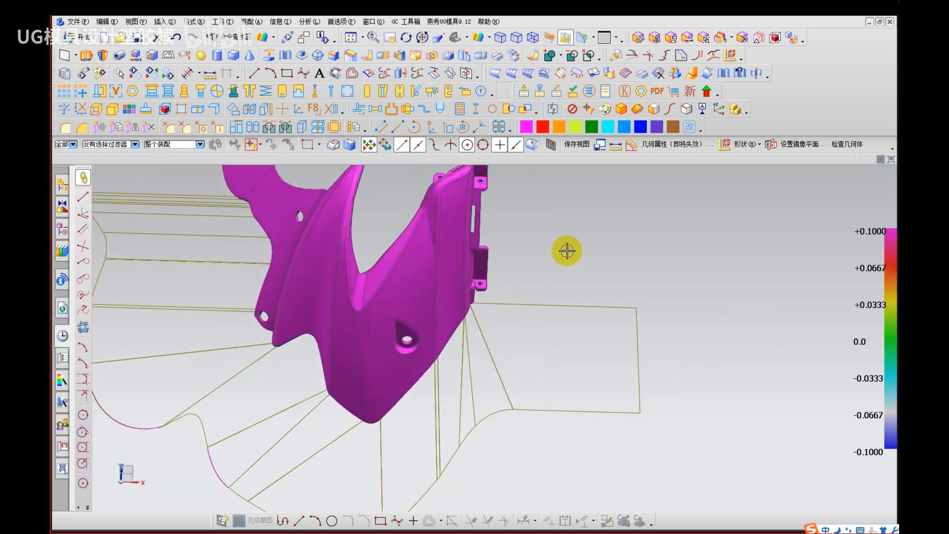
{"action": "mouse_move", "coordinate": [574, 221]}
{"action": "left_mouse_down"}
{"action": "mouse_move", "coordinate": [510, 225]}
{"action": "mouse_move", "coordinate": [534, 242]}
{"action": "left_mouse_up"}
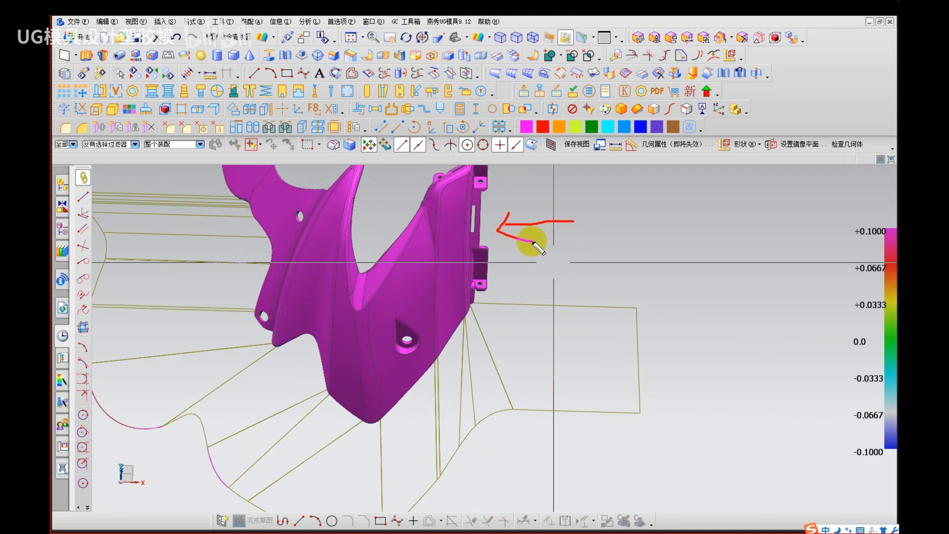
{"action": "key", "text": "Escape"}
{"action": "middle_click_drag", "start_coordinate": [515, 256], "coordinate": [508, 285]}
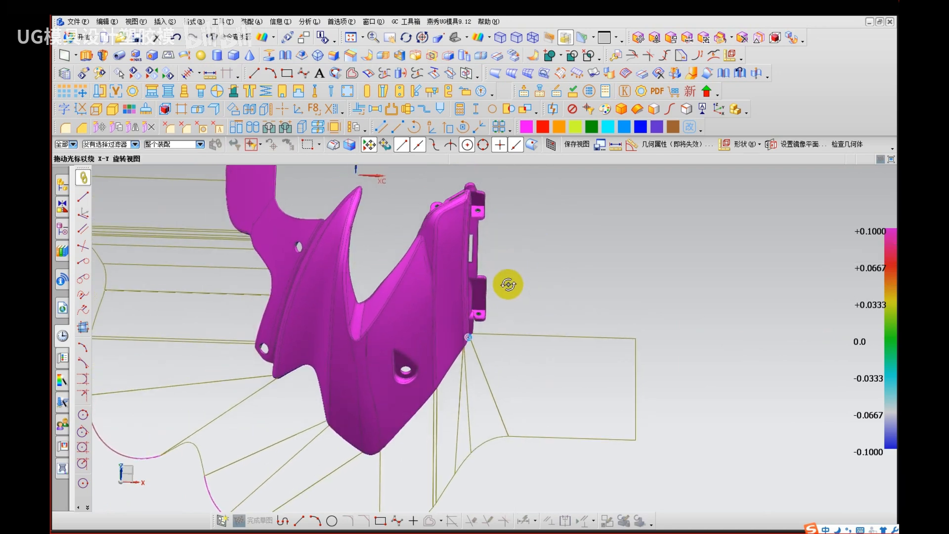